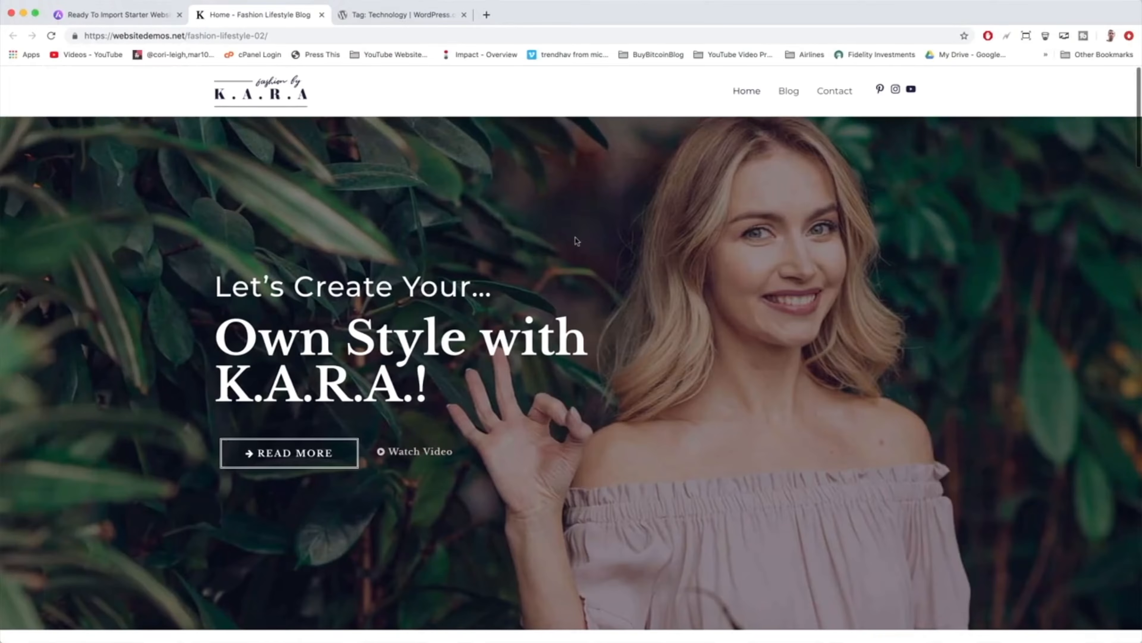
# Skim the fashion lifestyle demo's home page from the hero banner to the services section and return to the banner.
pyautogui.scroll(-20, 525, 247)
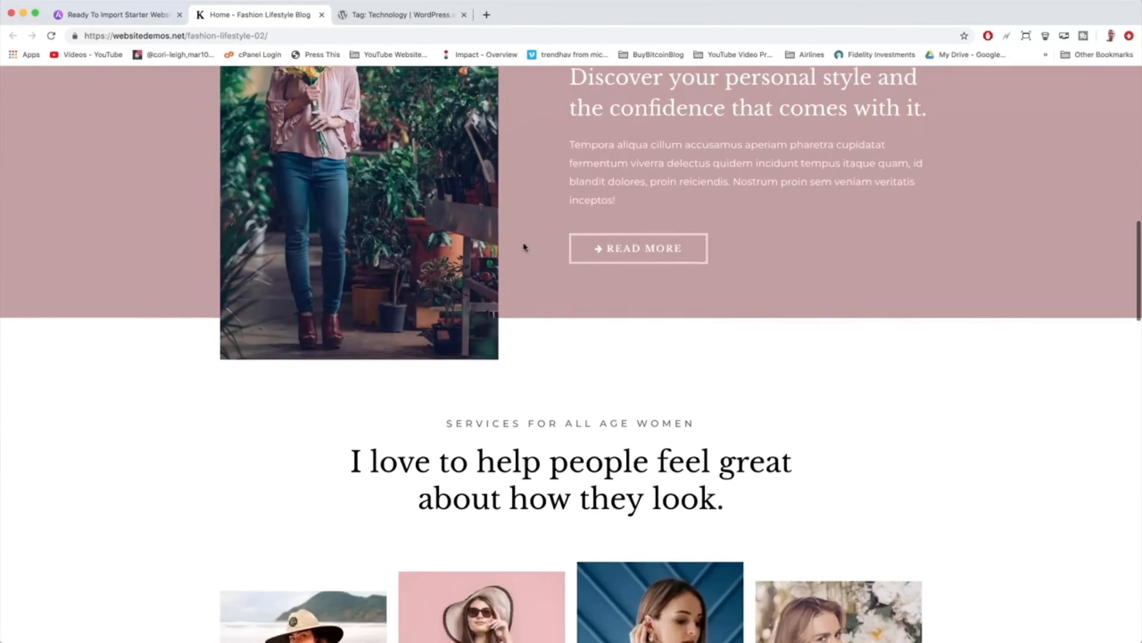
pyautogui.scroll(8, 525, 247)
pyautogui.scroll(10, 524, 247)
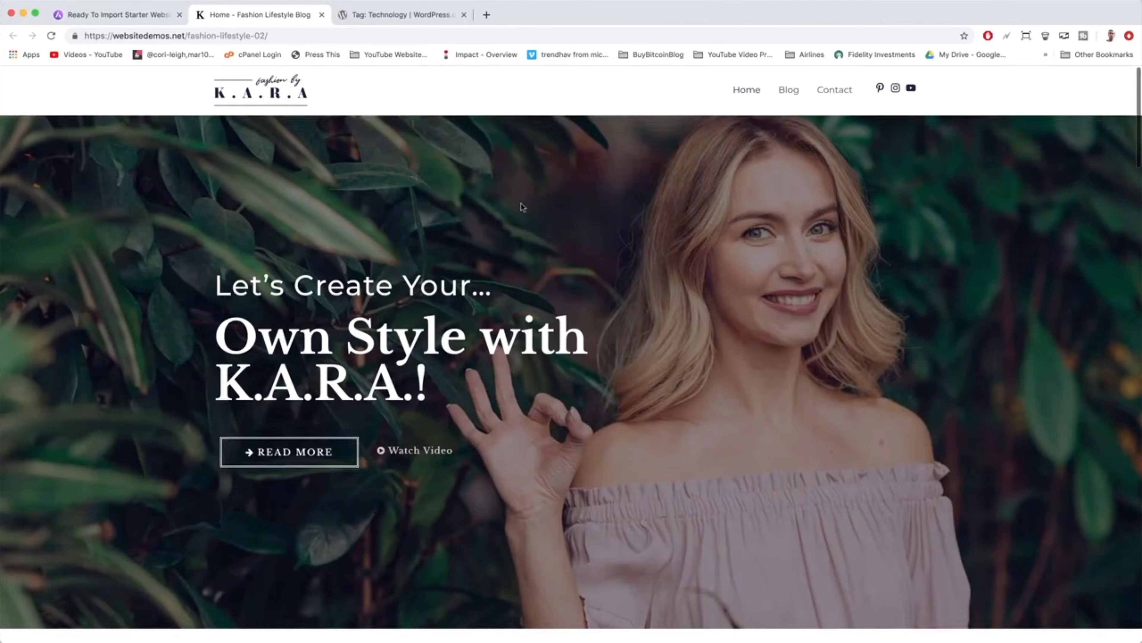
pyautogui.scroll(-15, 523, 209)
pyautogui.scroll(15, 522, 207)
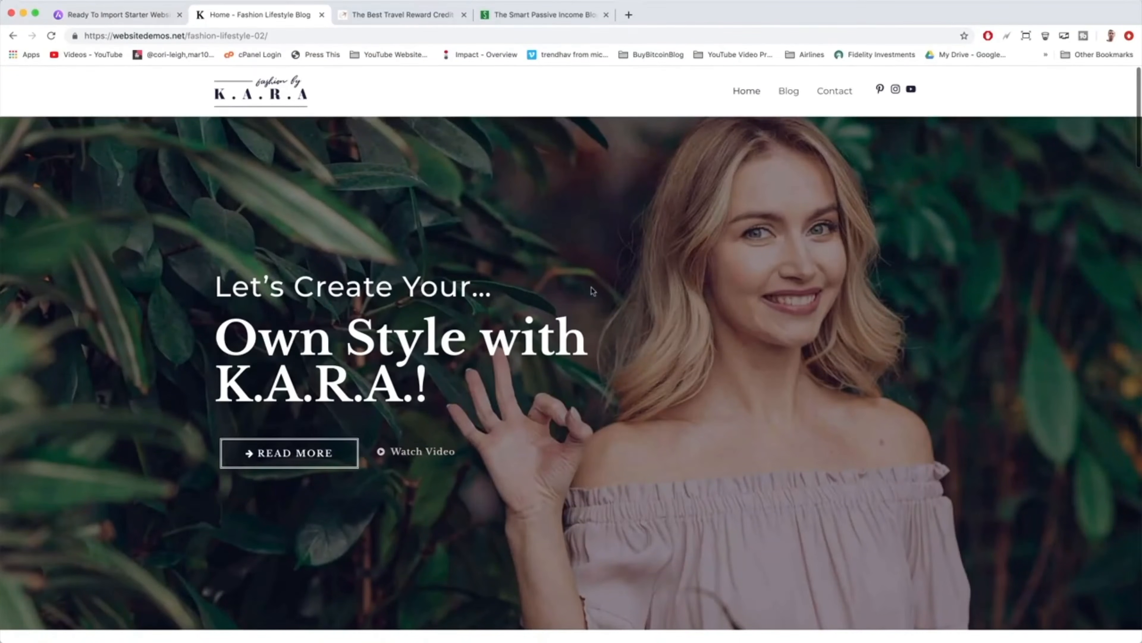
# Review the fashion demo's home page sections, from the services and testimonials to Area of Expertise, and return to the hero banner.
pyautogui.scroll(-15, 591, 289)
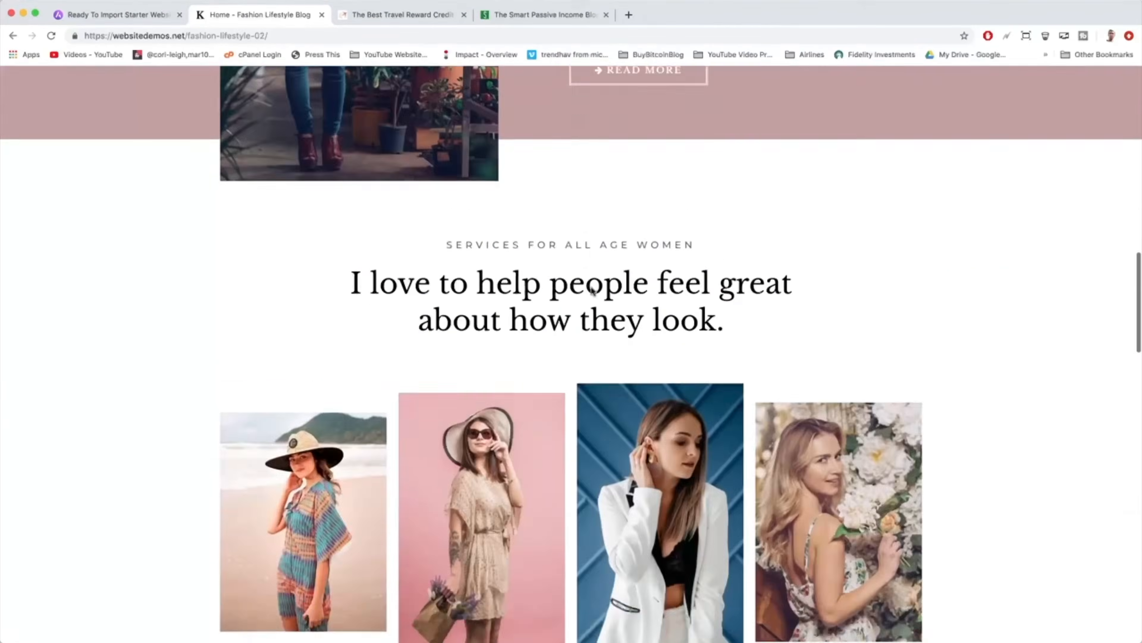
pyautogui.scroll(-10, 591, 290)
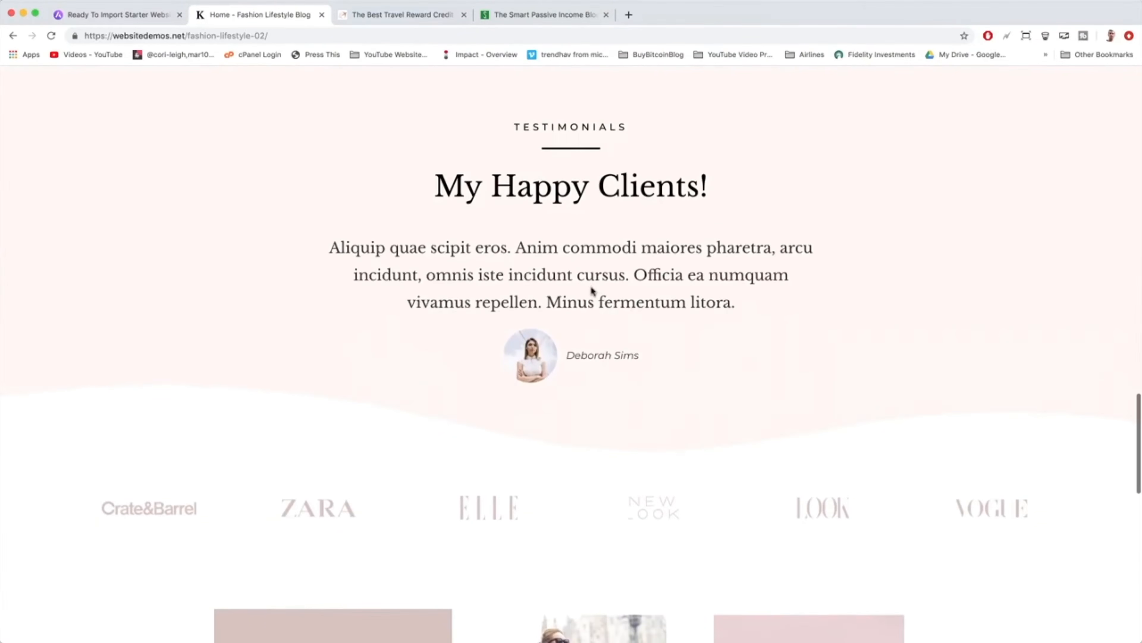
pyautogui.scroll(-3, 591, 290)
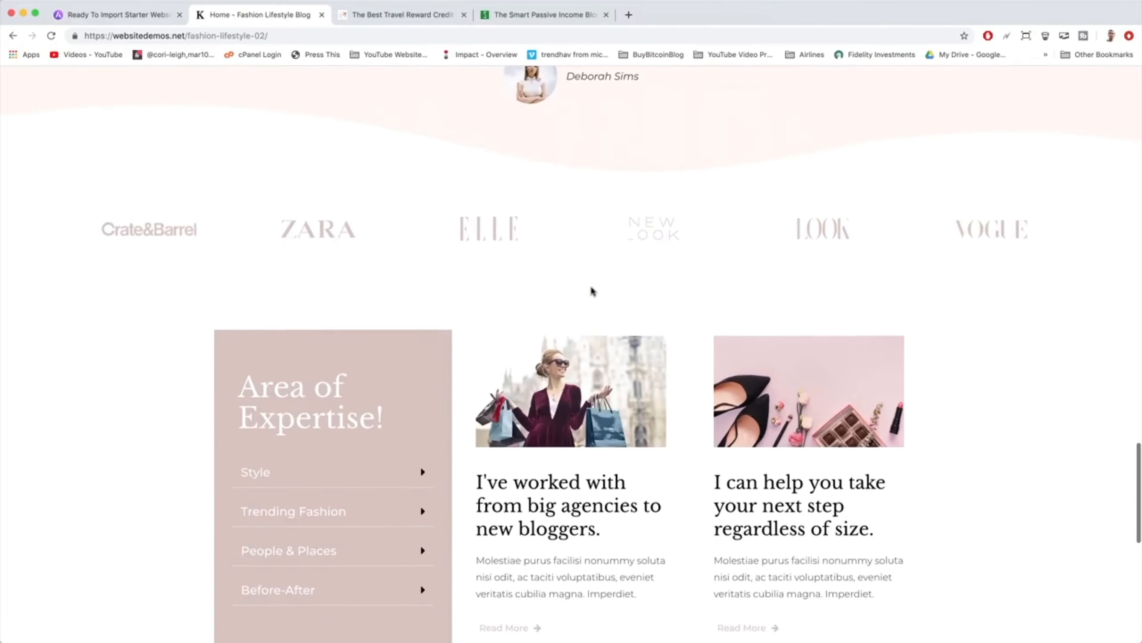
pyautogui.scroll(3, 591, 291)
pyautogui.scroll(3, 591, 292)
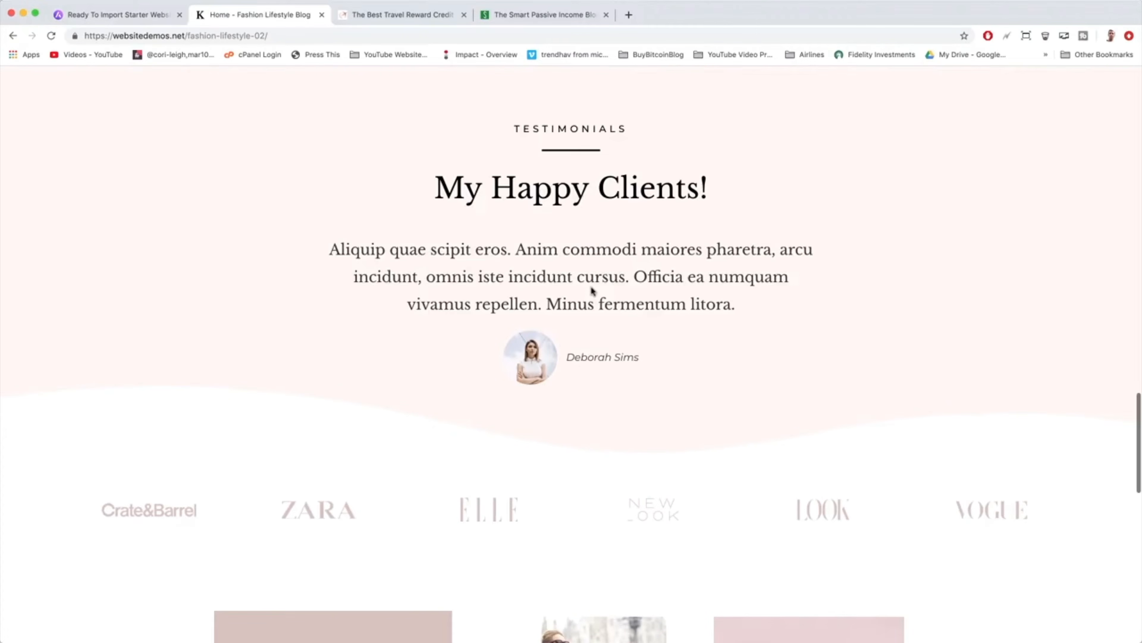
pyautogui.scroll(10, 593, 290)
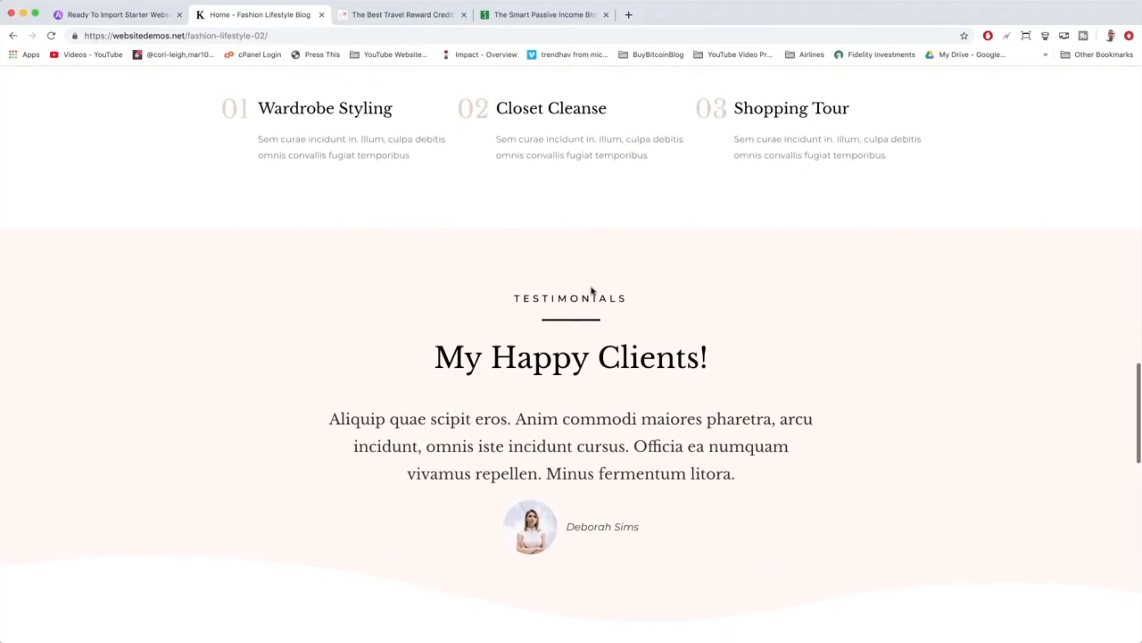
pyautogui.scroll(5, 592, 290)
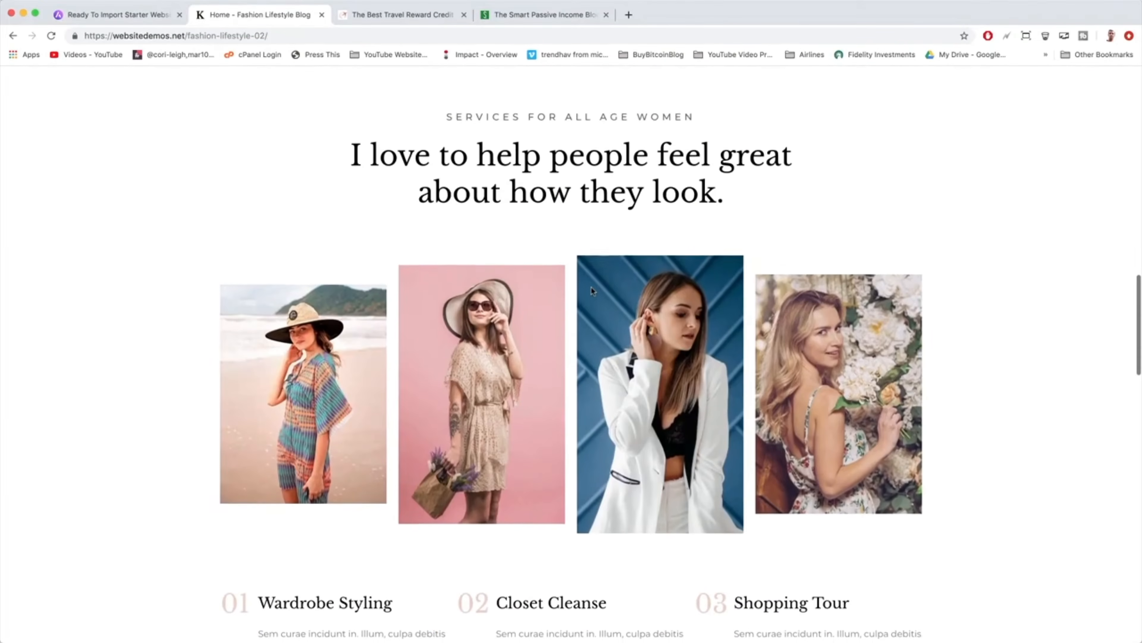
pyautogui.scroll(8, 592, 290)
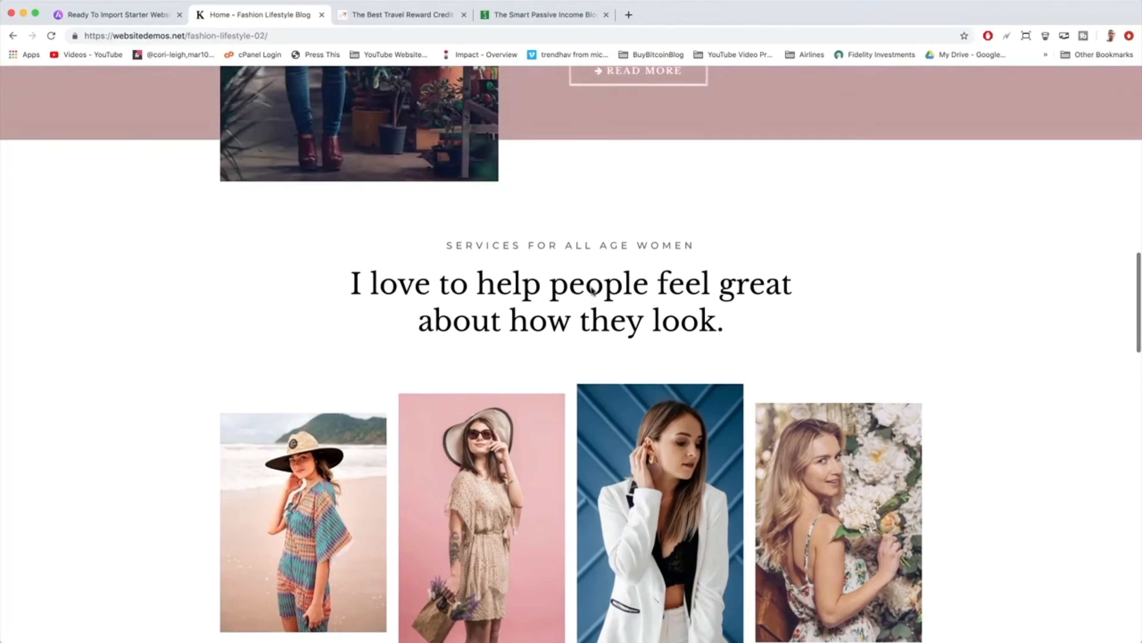
pyautogui.scroll(18, 591, 290)
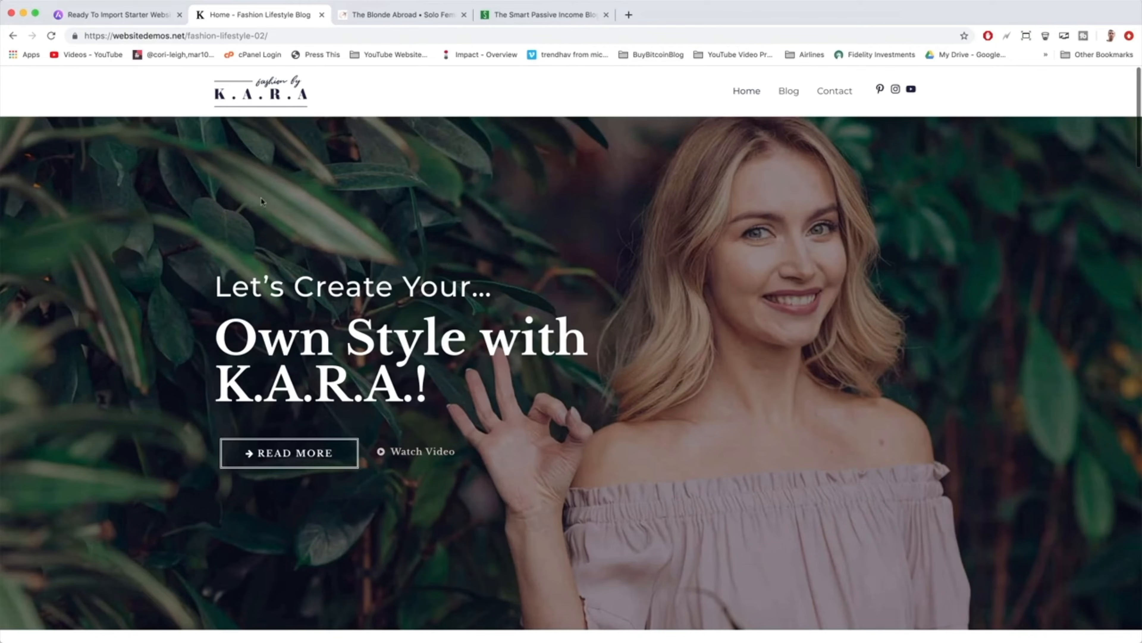
# Compare The Blonde Abroad's header and Start Here call to action with the fashion demo's hero banner.
pyautogui.click(387, 14)
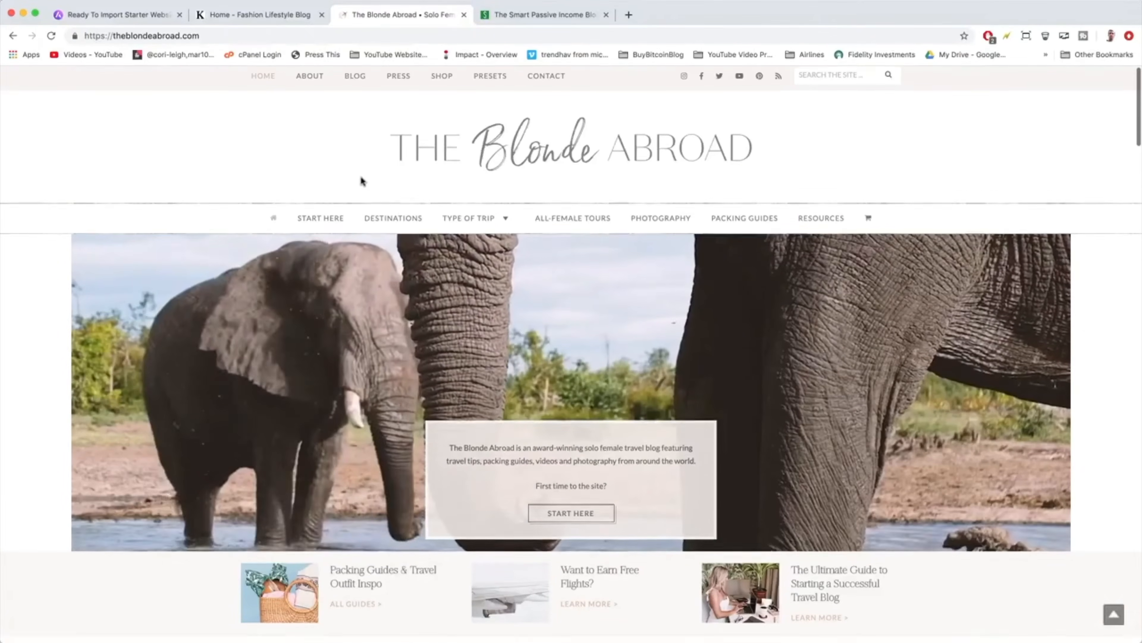
pyautogui.scroll(-5, 362, 180)
pyautogui.scroll(-5, 359, 179)
pyautogui.scroll(10, 359, 179)
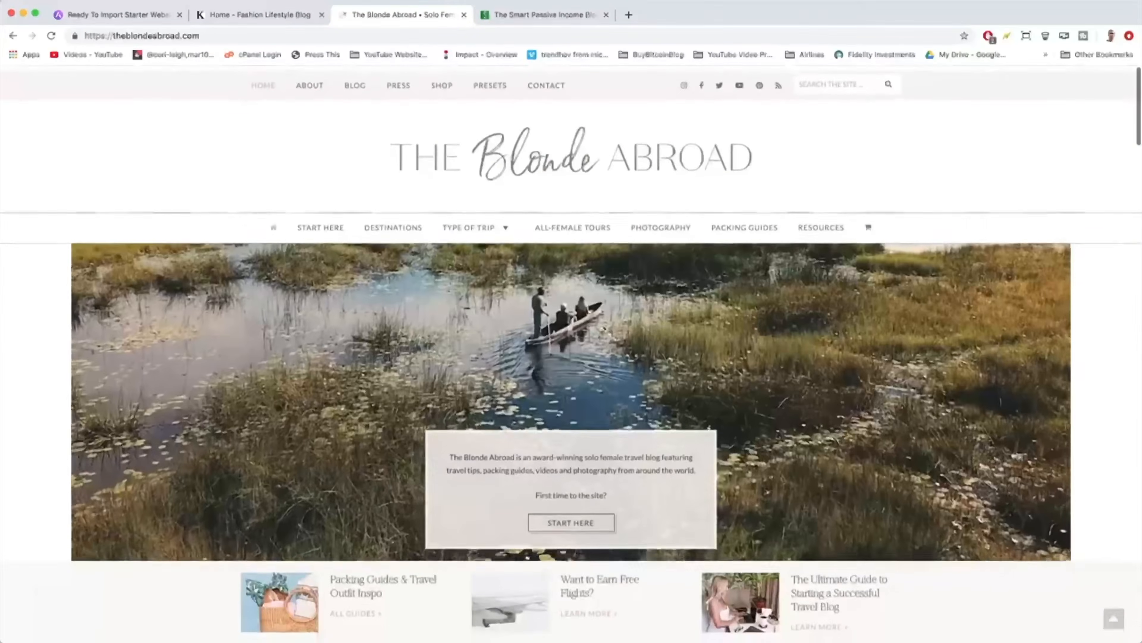
pyautogui.click(253, 15)
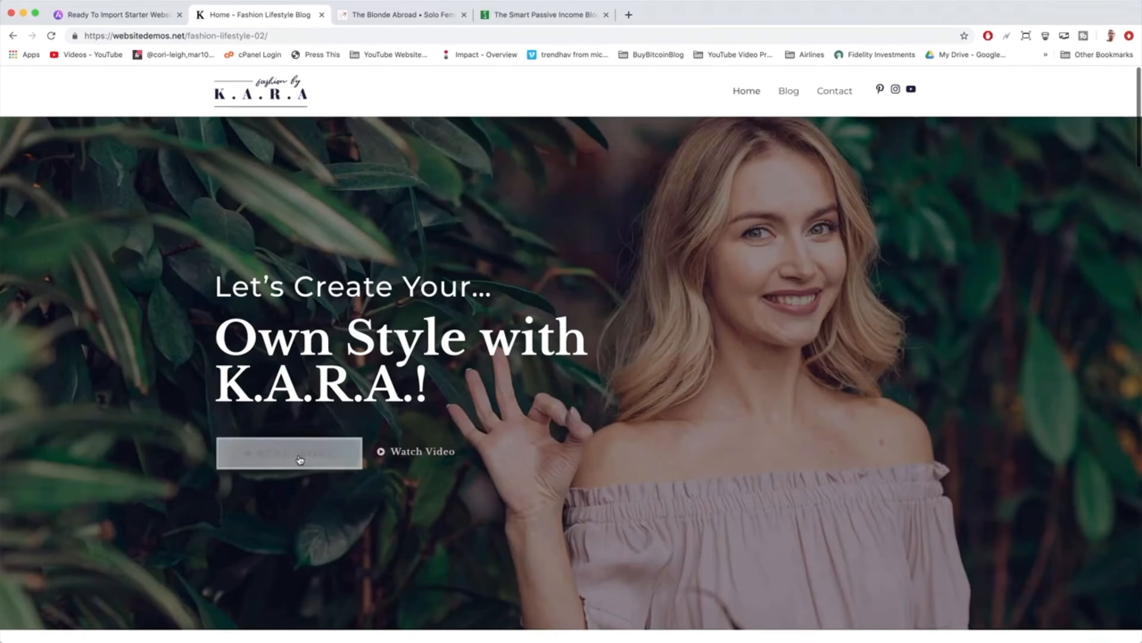
pyautogui.click(388, 16)
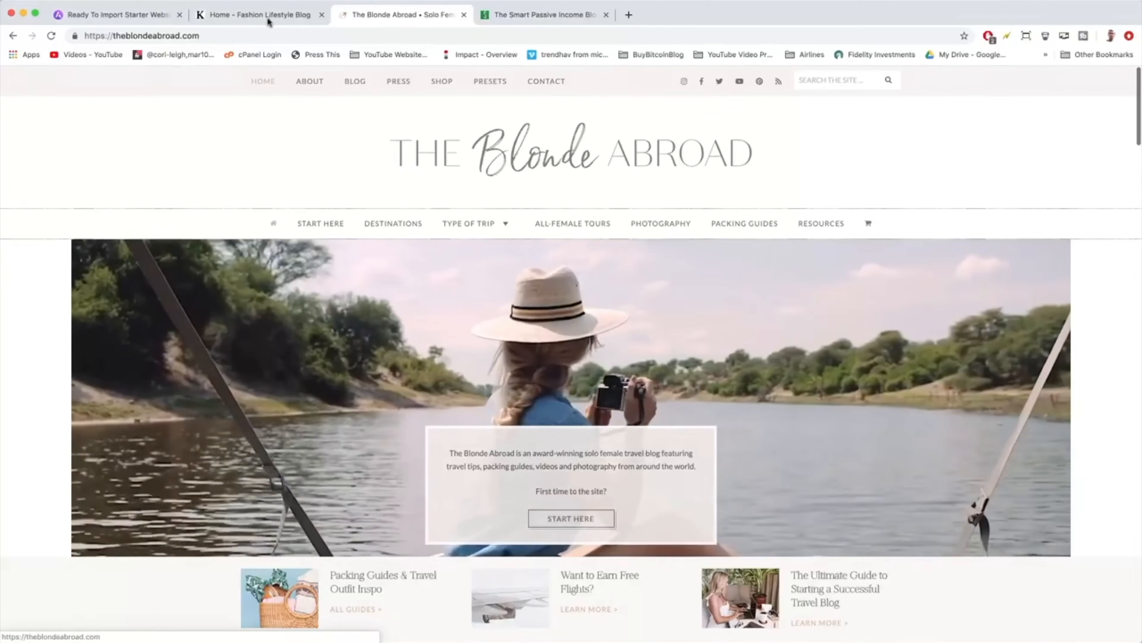
pyautogui.click(269, 16)
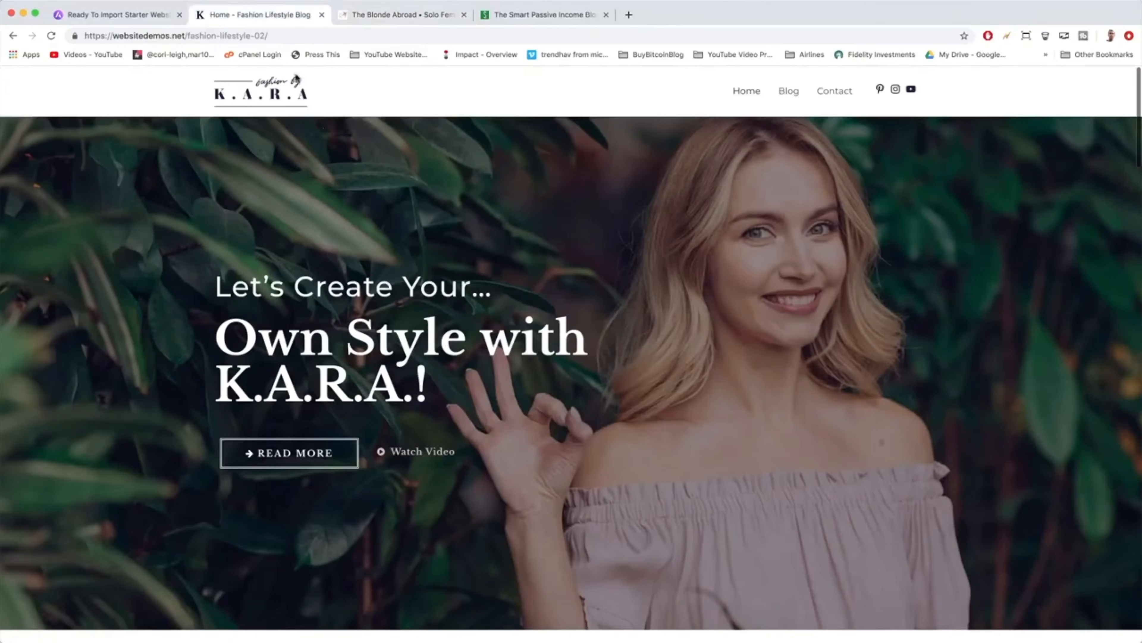
# Compare the fashion demo's personal style introduction with the about section on The Blonde Abroad's home page.
pyautogui.scroll(-10, 389, 292)
pyautogui.scroll(-5, 389, 292)
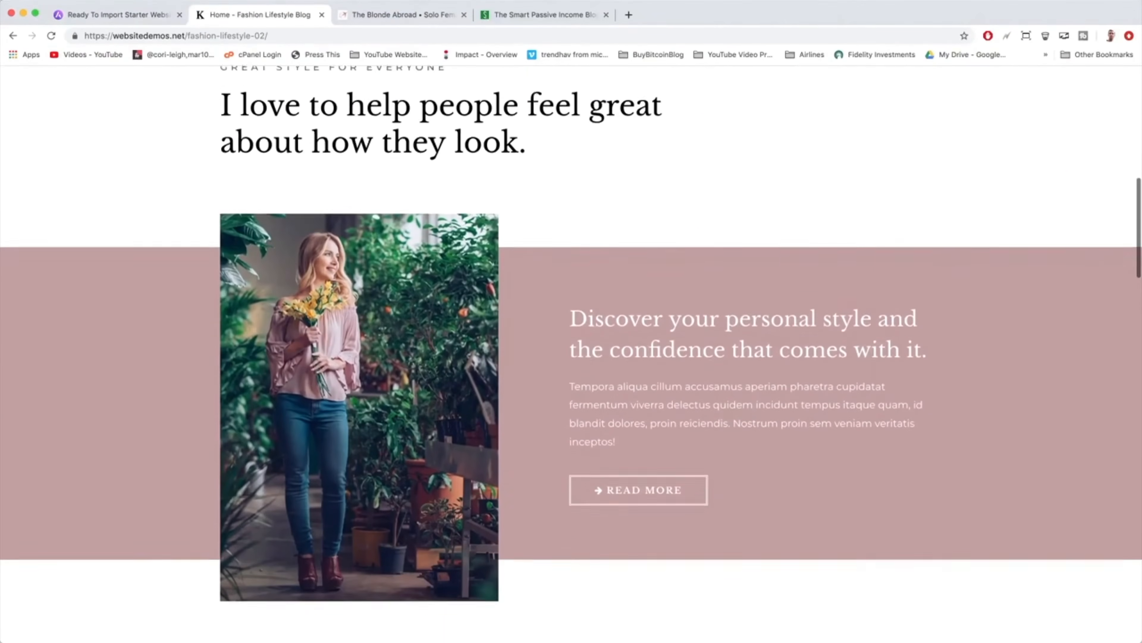
pyautogui.click(395, 14)
pyautogui.scroll(-10, 462, 264)
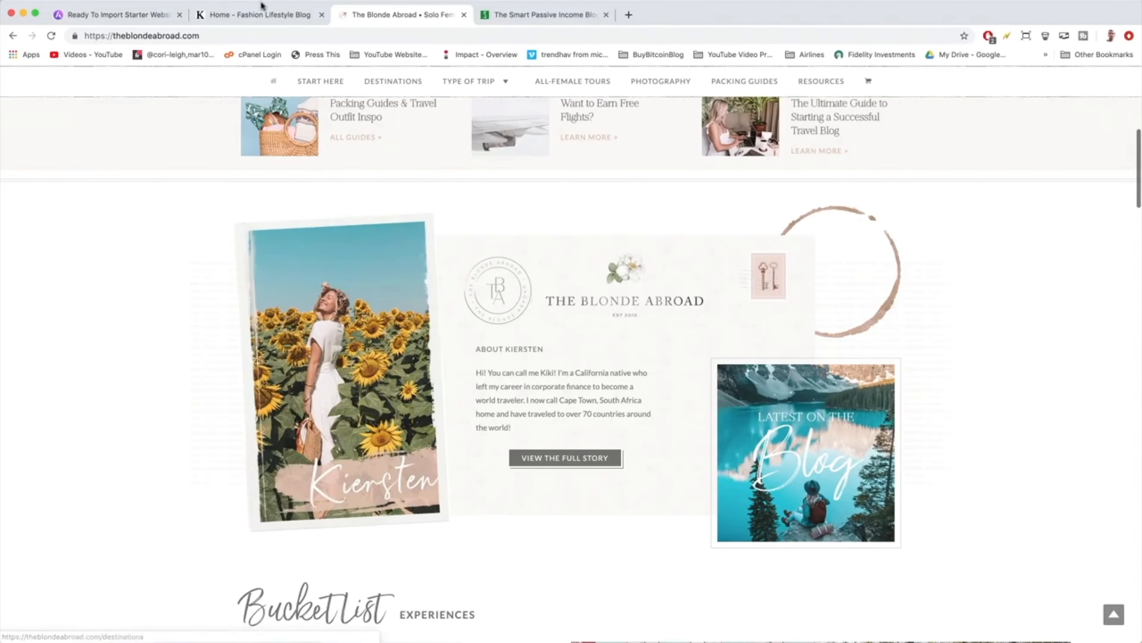
# Examine the fashion demo's services, testimonials, brand logos and Style entry under Area of Expertise.
pyautogui.click(265, 15)
pyautogui.scroll(-10, 380, 342)
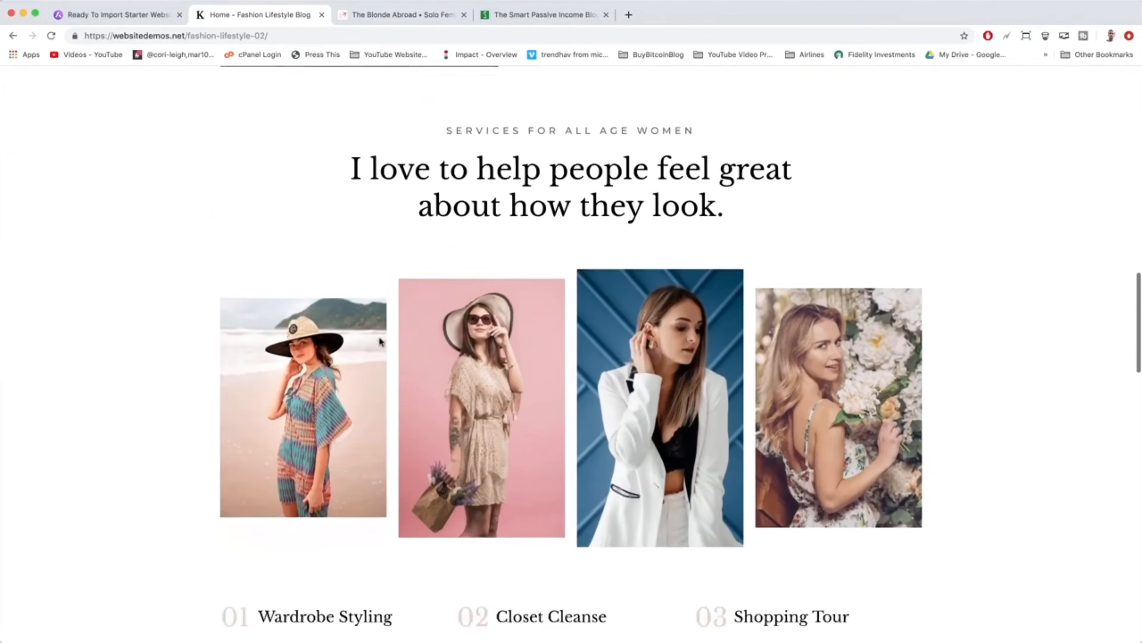
pyautogui.scroll(-3, 590, 312)
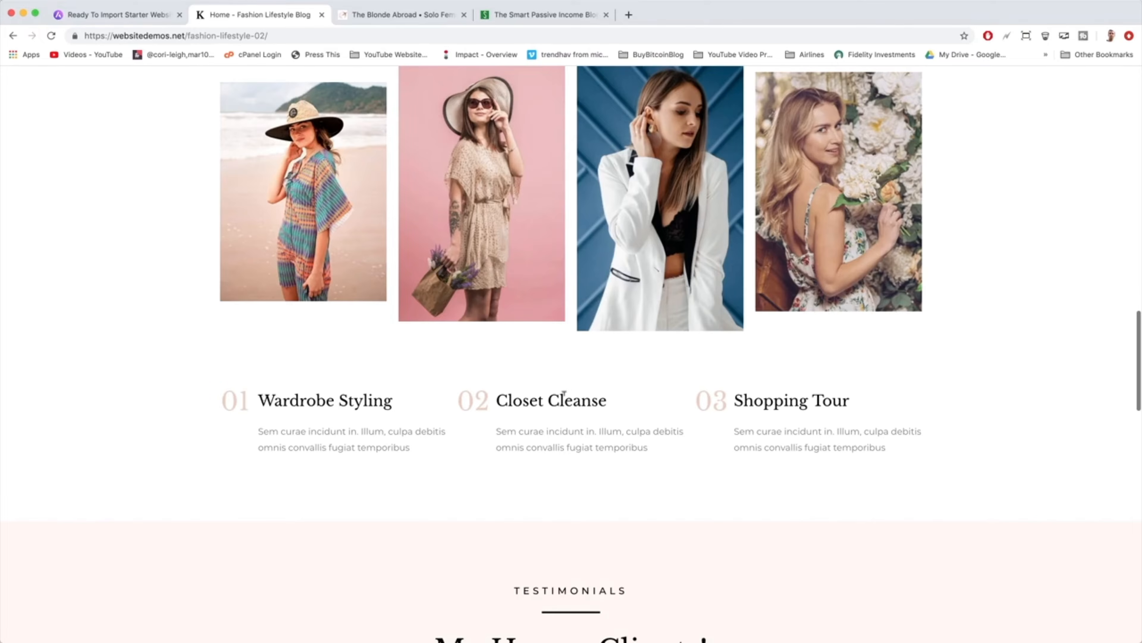
pyautogui.scroll(-15, 756, 393)
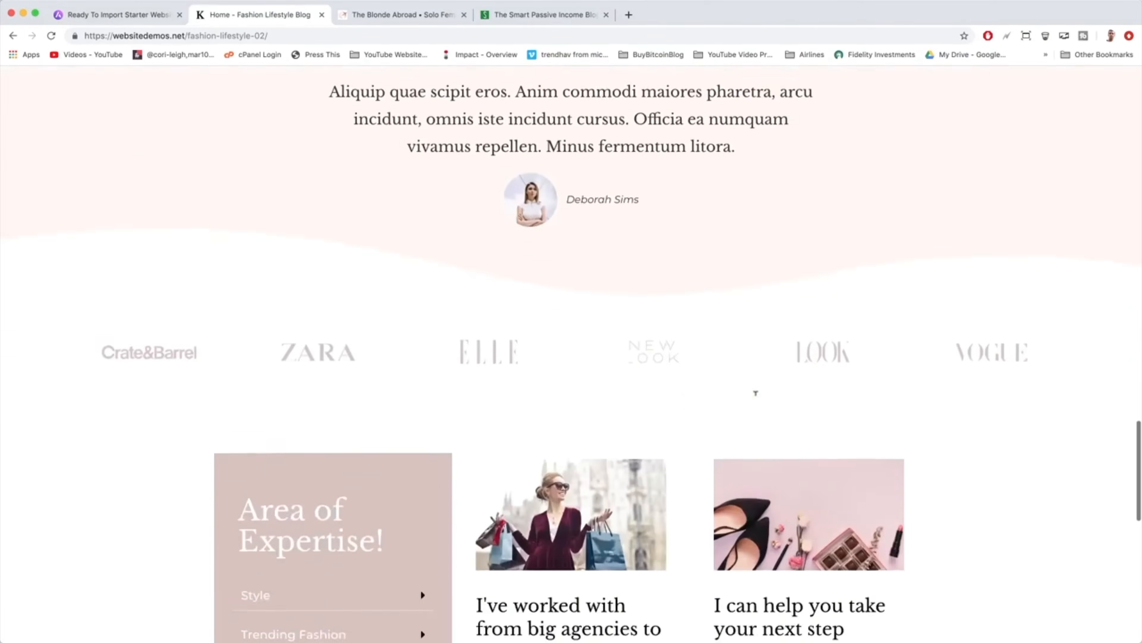
pyautogui.scroll(-3, 756, 393)
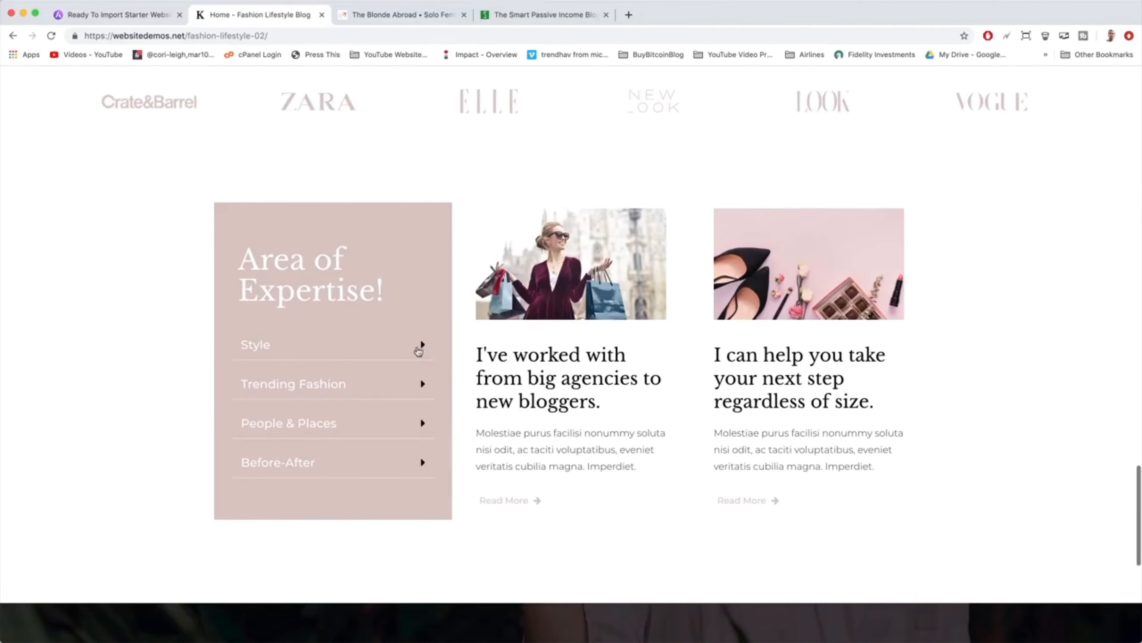
pyautogui.click(418, 351)
pyautogui.click(420, 349)
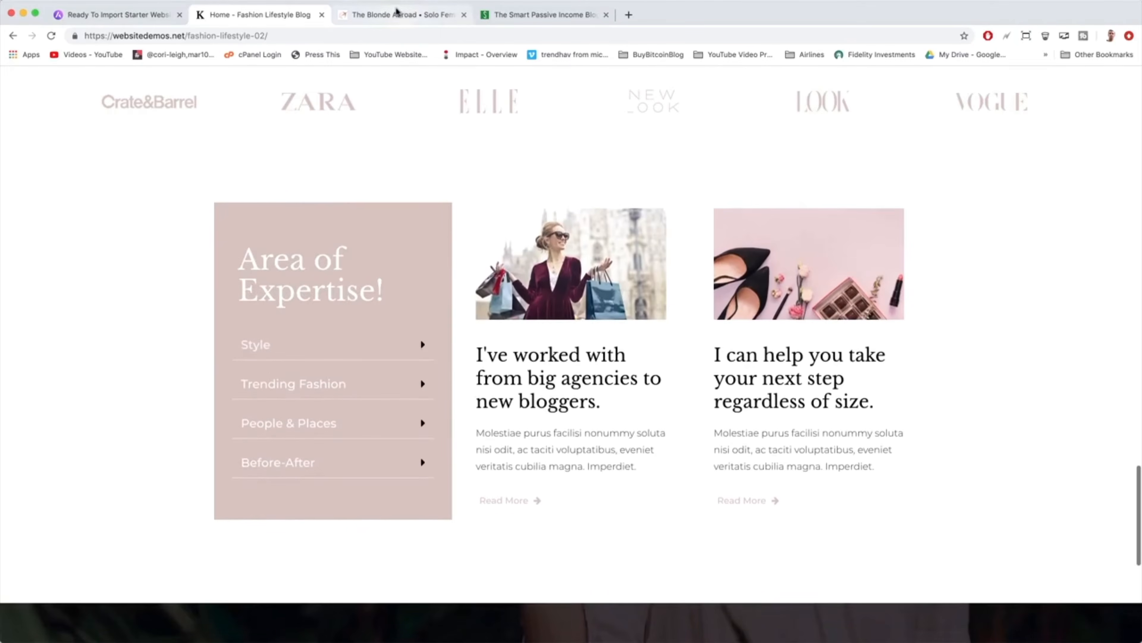
# Expand Africa, Asia and The Caribbean in turn in The Blonde Abroad's Explore by Destination list.
pyautogui.click(397, 9)
pyautogui.scroll(-10, 525, 282)
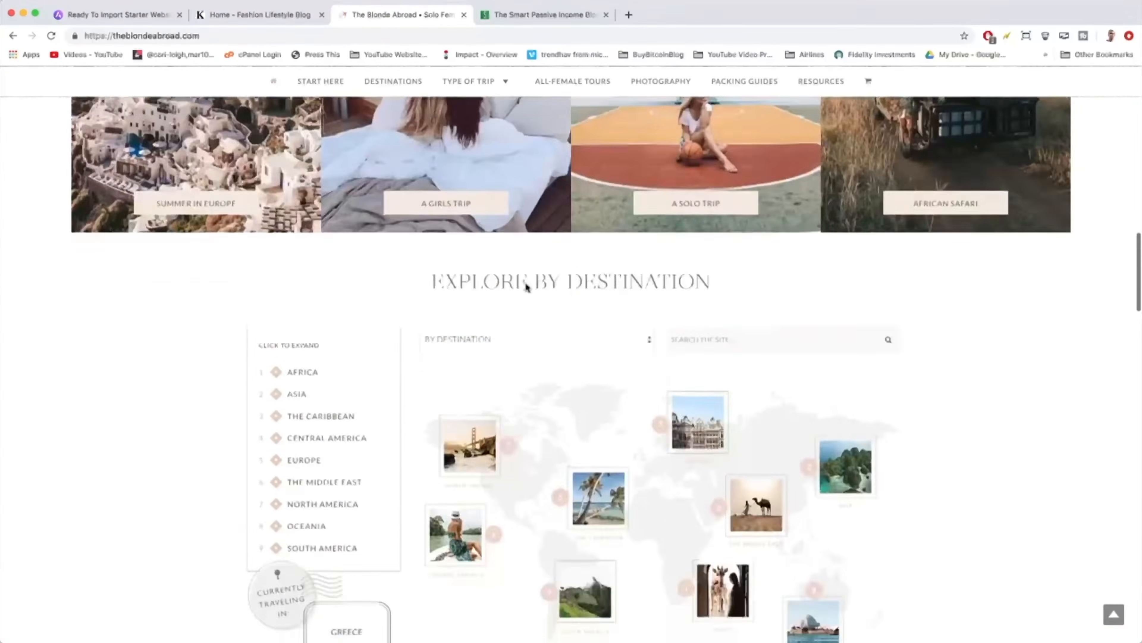
pyautogui.click(303, 273)
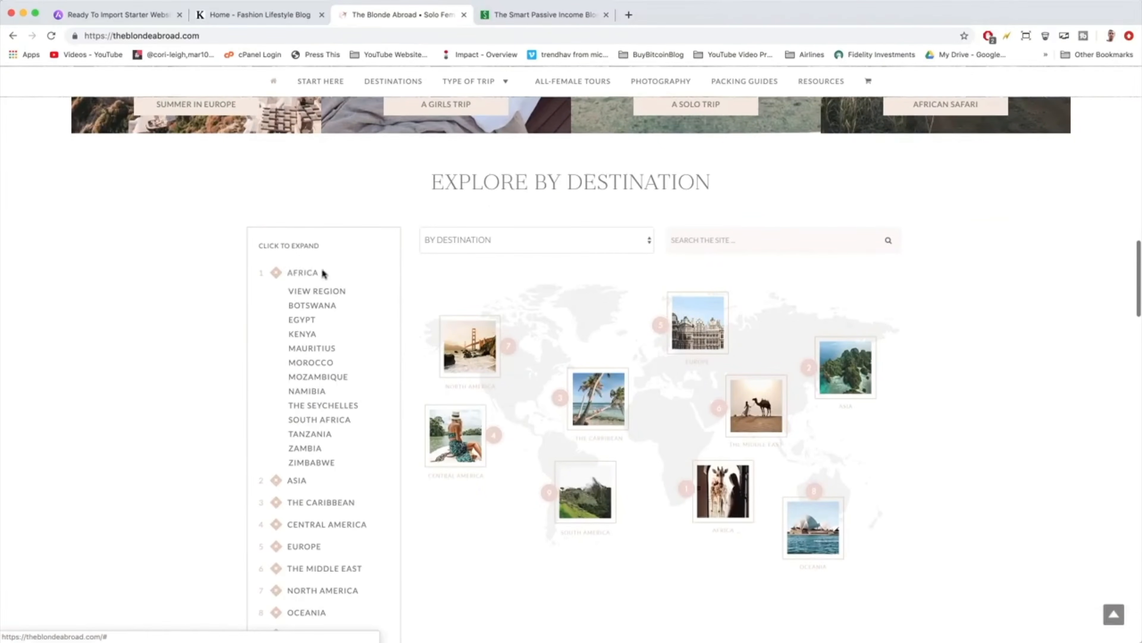
pyautogui.click(306, 274)
pyautogui.click(306, 297)
pyautogui.click(320, 472)
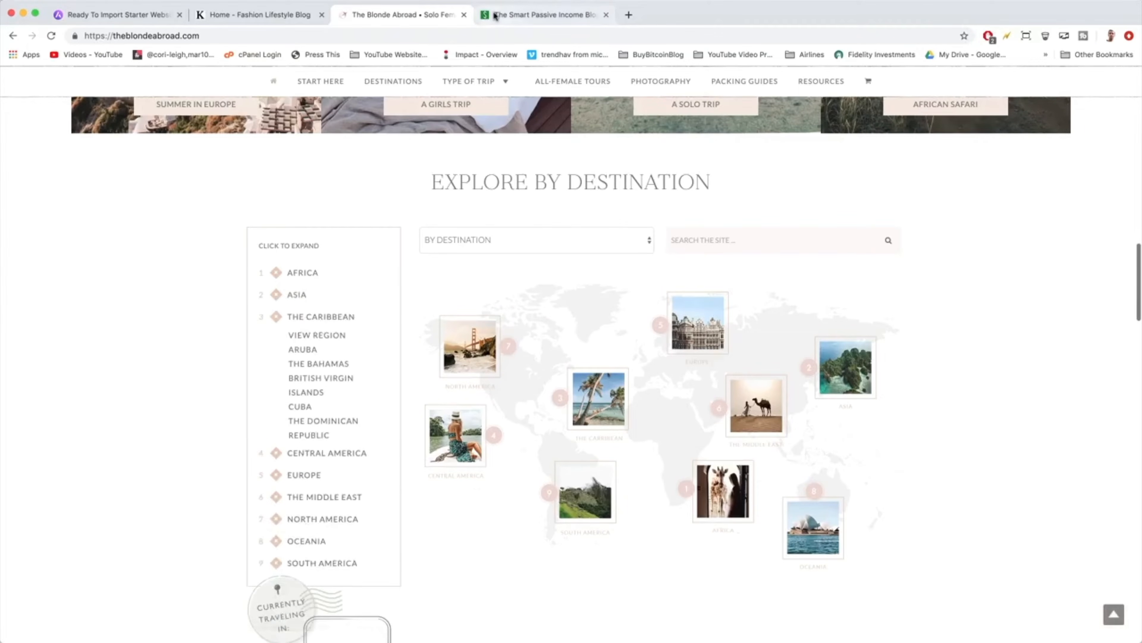
# Compare the Smart Passive Income home page's top banner with the fashion demo's hero banner.
pyautogui.click(520, 15)
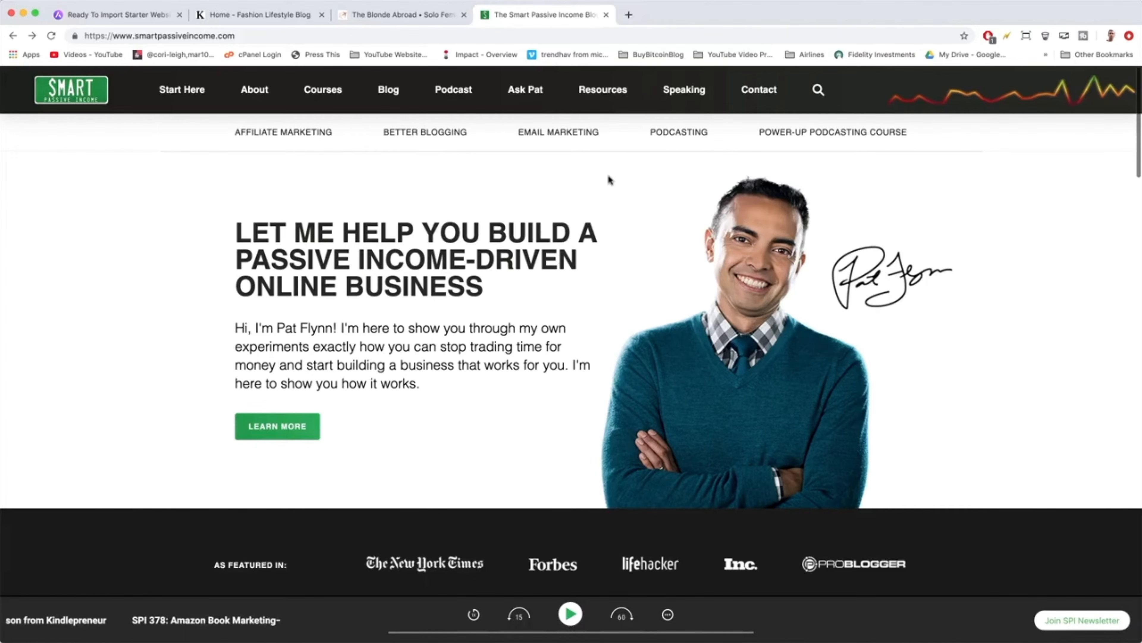
pyautogui.click(245, 16)
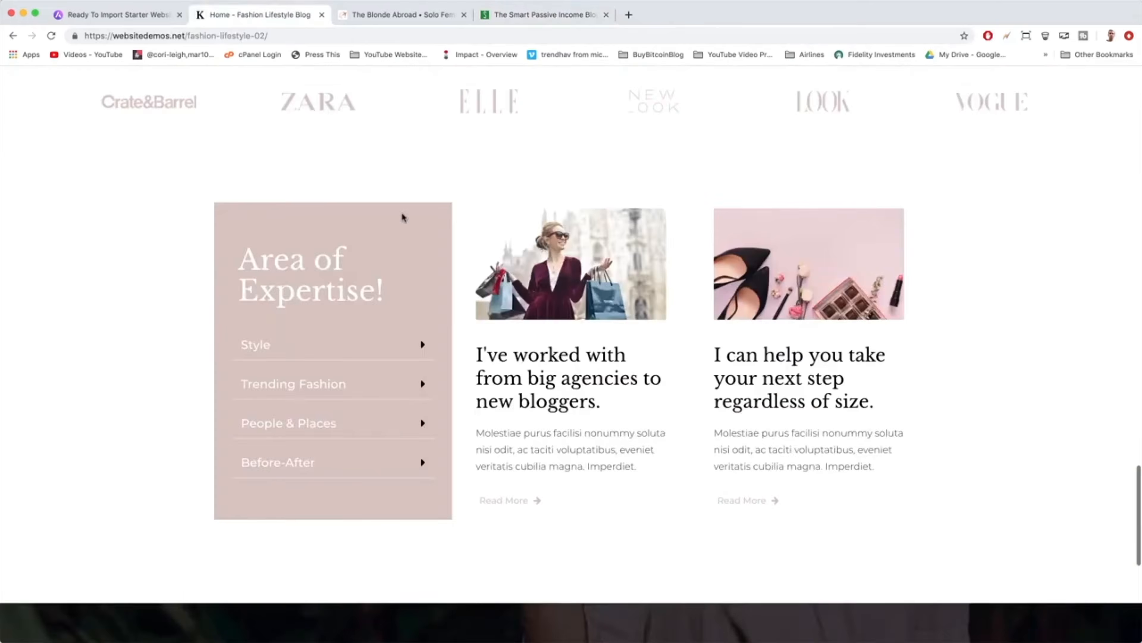
pyautogui.scroll(15, 401, 212)
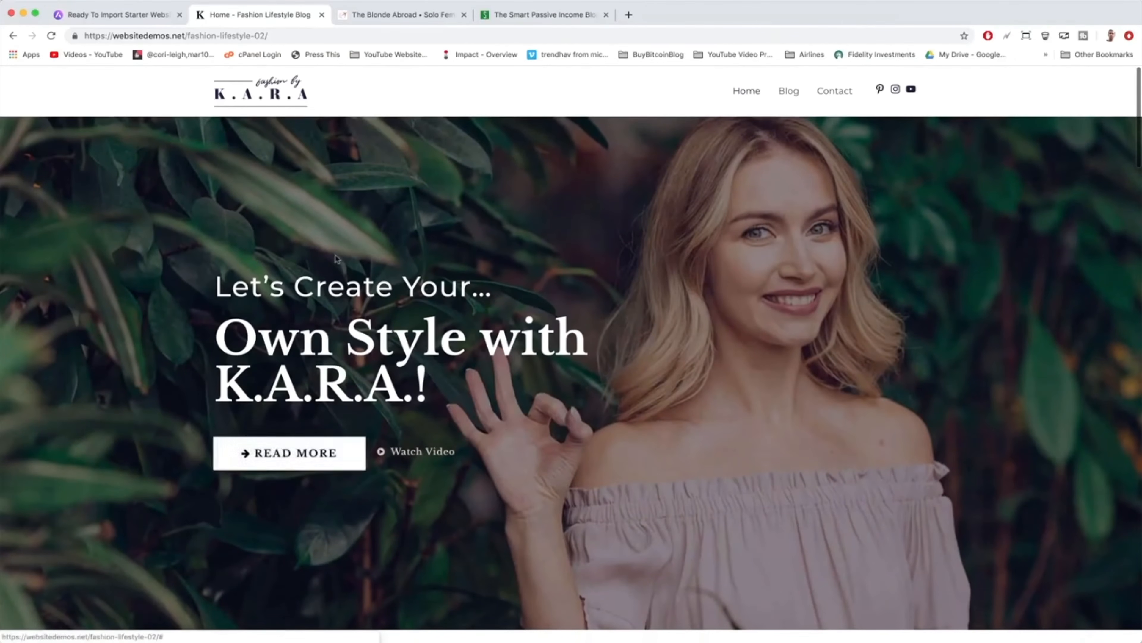
# Review the Smart Passive Income home page from the As Featured In logos through the topic cards to Recent Posts.
pyautogui.click(538, 14)
pyautogui.scroll(-3, 273, 404)
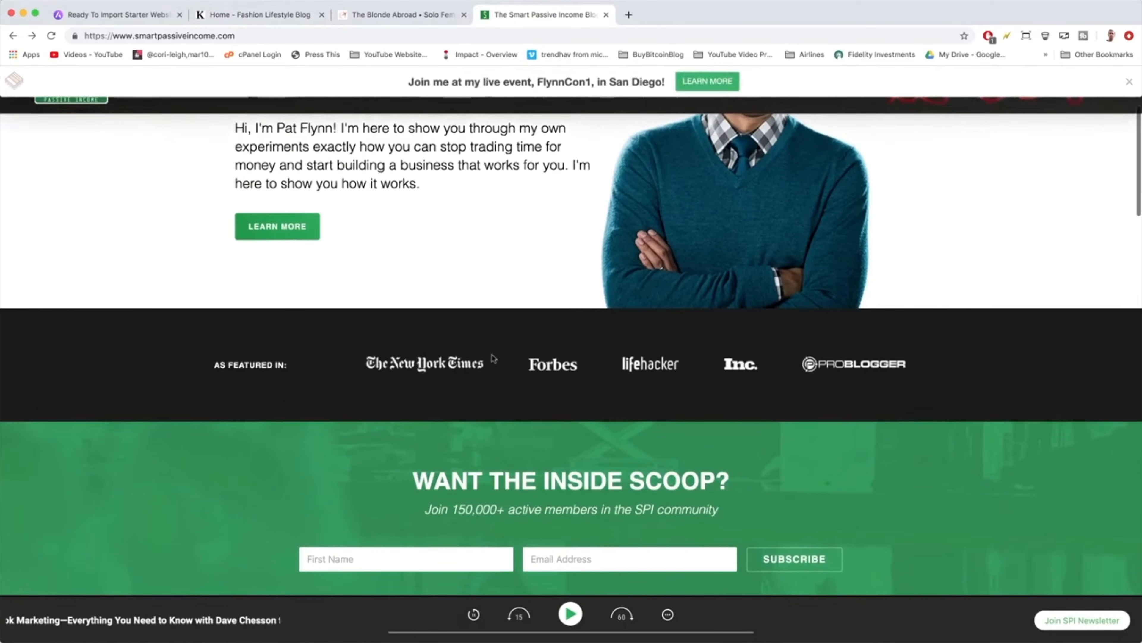
pyautogui.scroll(-8, 566, 365)
pyautogui.scroll(-17, 566, 366)
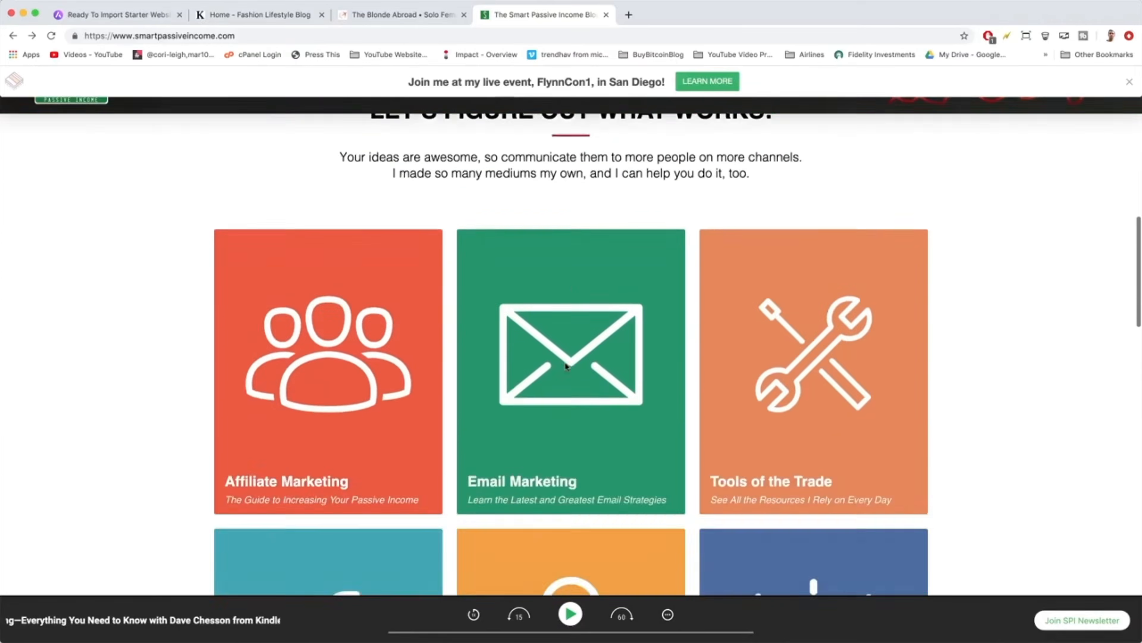
pyautogui.scroll(-3, 621, 371)
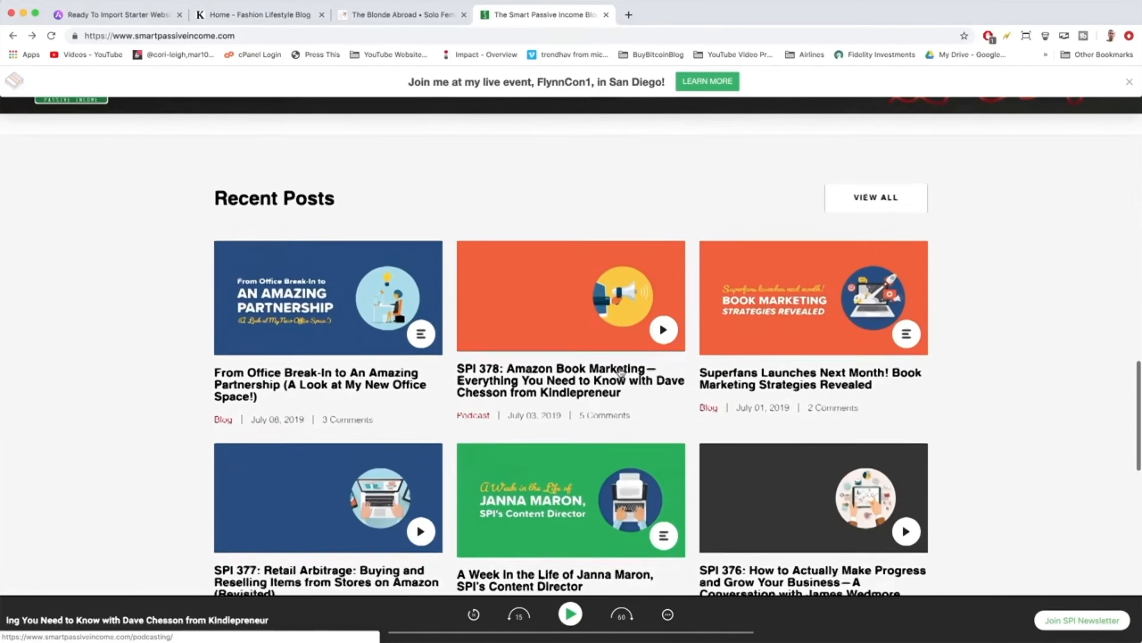
# Compare the fashion demo's Area of Expertise and contact sections with the book review and footer of Smart Passive Income.
pyautogui.click(252, 14)
pyautogui.scroll(-20, 442, 219)
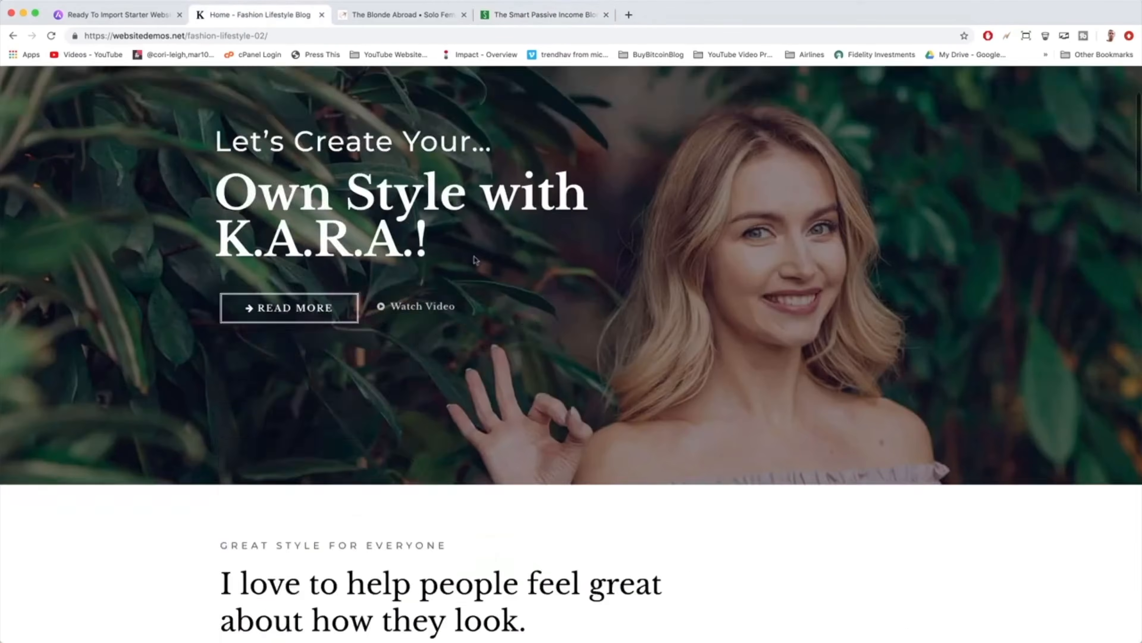
pyautogui.scroll(-20, 597, 230)
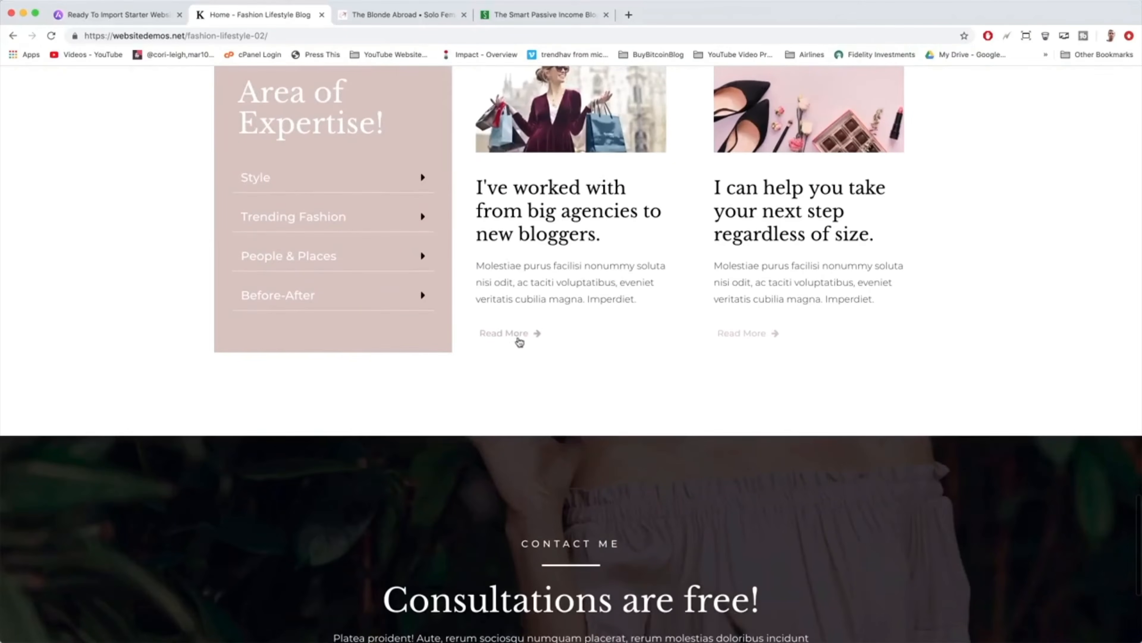
pyautogui.press('super+4')
pyautogui.scroll(-8, 611, 243)
pyautogui.scroll(-7, 611, 242)
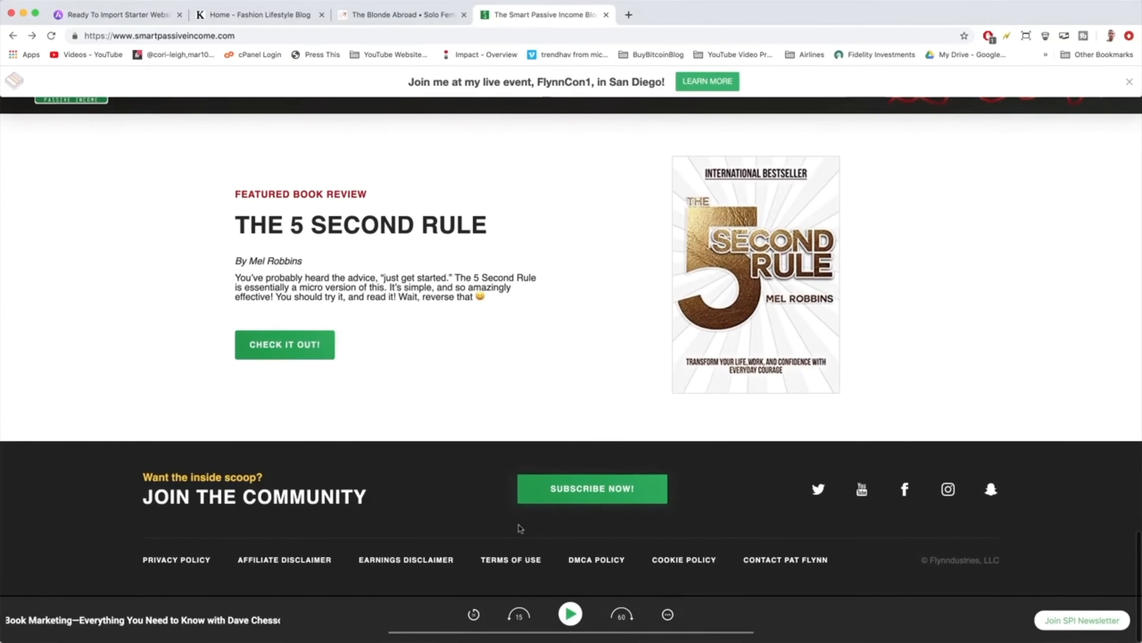
# Review the Smart Passive Income resources section again and compare the top banners of the fashion demo and The Blonde Abroad.
pyautogui.scroll(15, 493, 383)
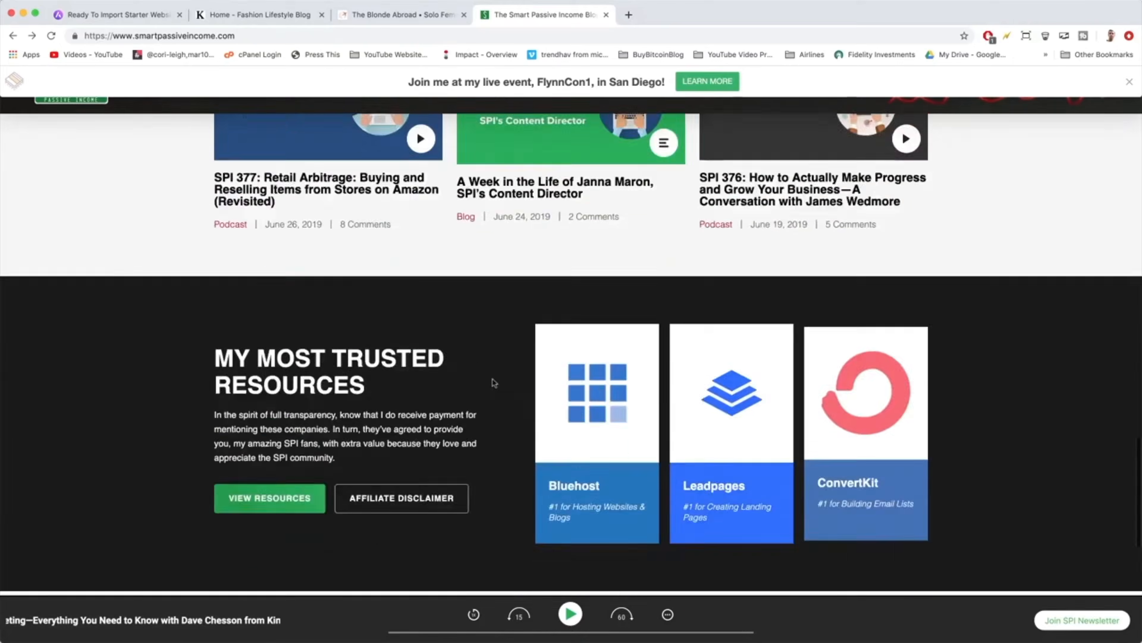
pyautogui.click(254, 17)
pyautogui.scroll(15, 573, 437)
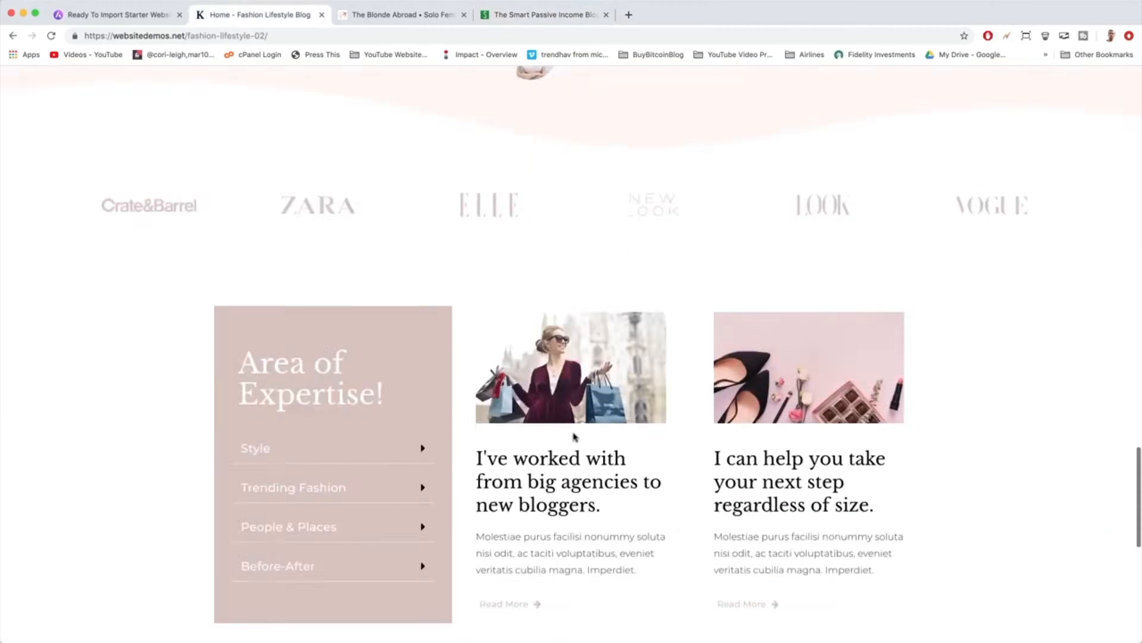
pyautogui.scroll(10, 573, 435)
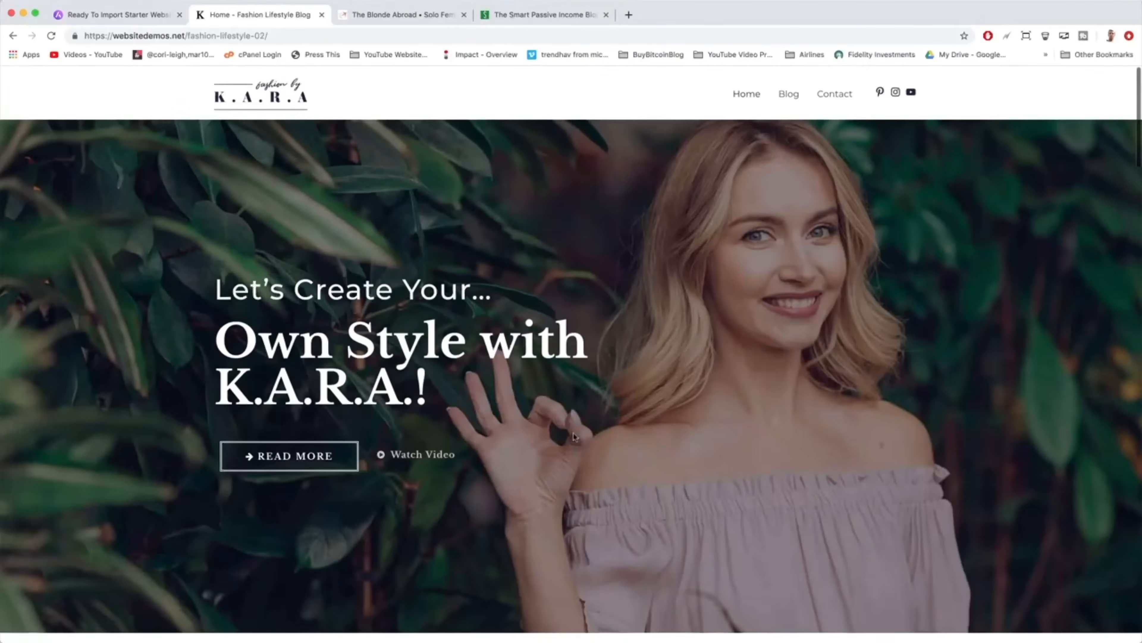
pyautogui.click(375, 17)
pyautogui.scroll(15, 510, 399)
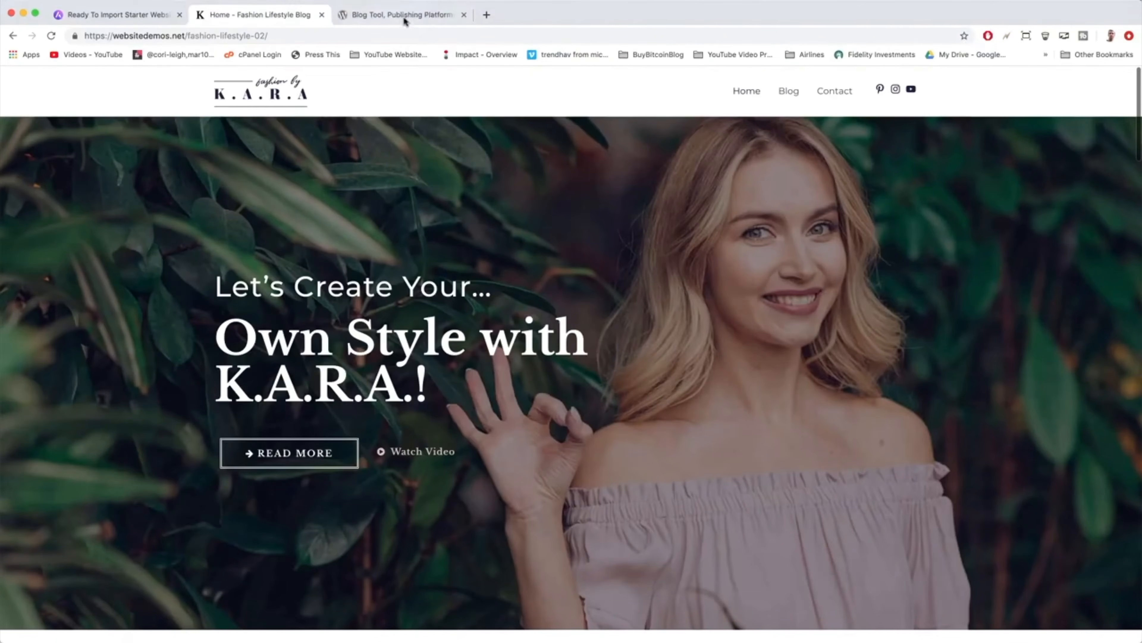
# Open the WordPress.org Website Showcase and examine the second featured slide, the Featured Business Sites and the Recently Added Sites.
pyautogui.click(403, 18)
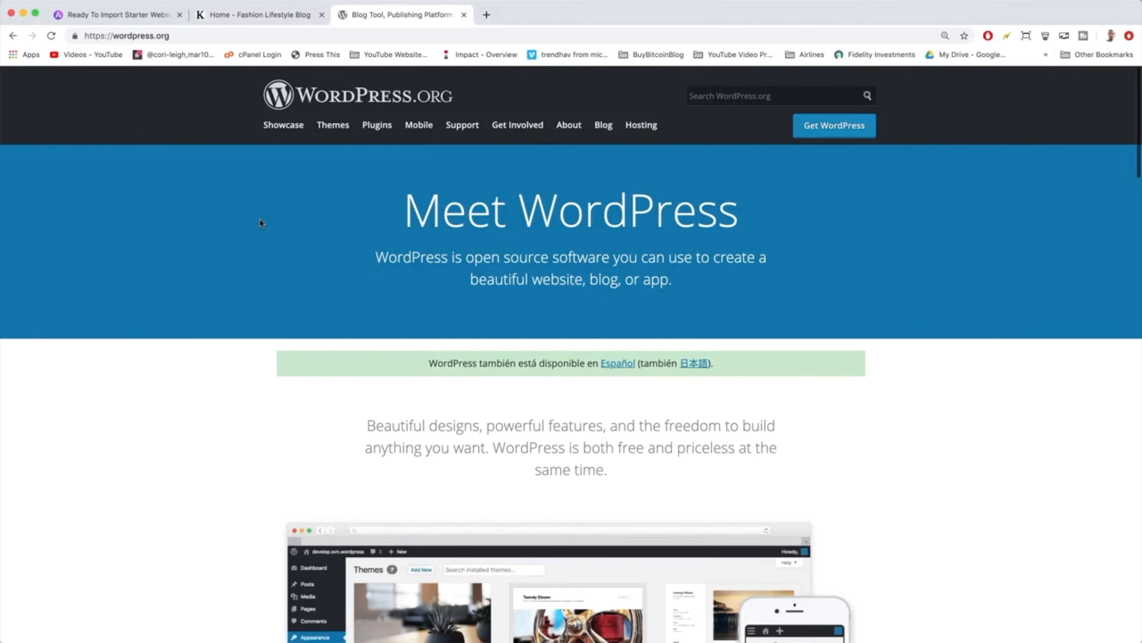
pyautogui.click(283, 125)
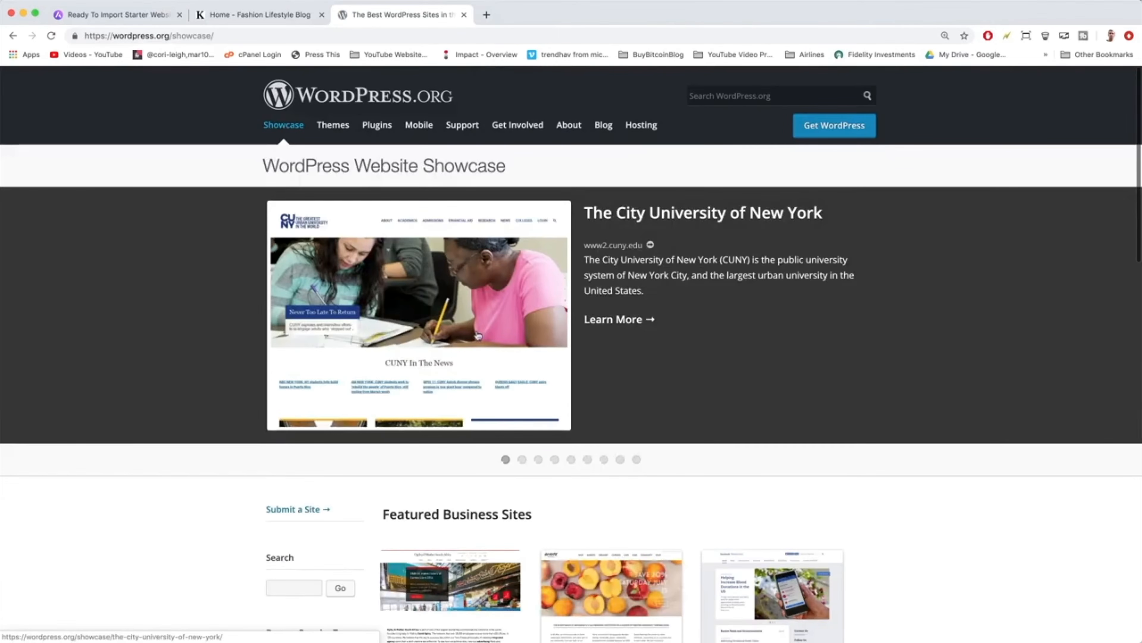
pyautogui.scroll(-4, 450, 335)
pyautogui.scroll(4, 449, 424)
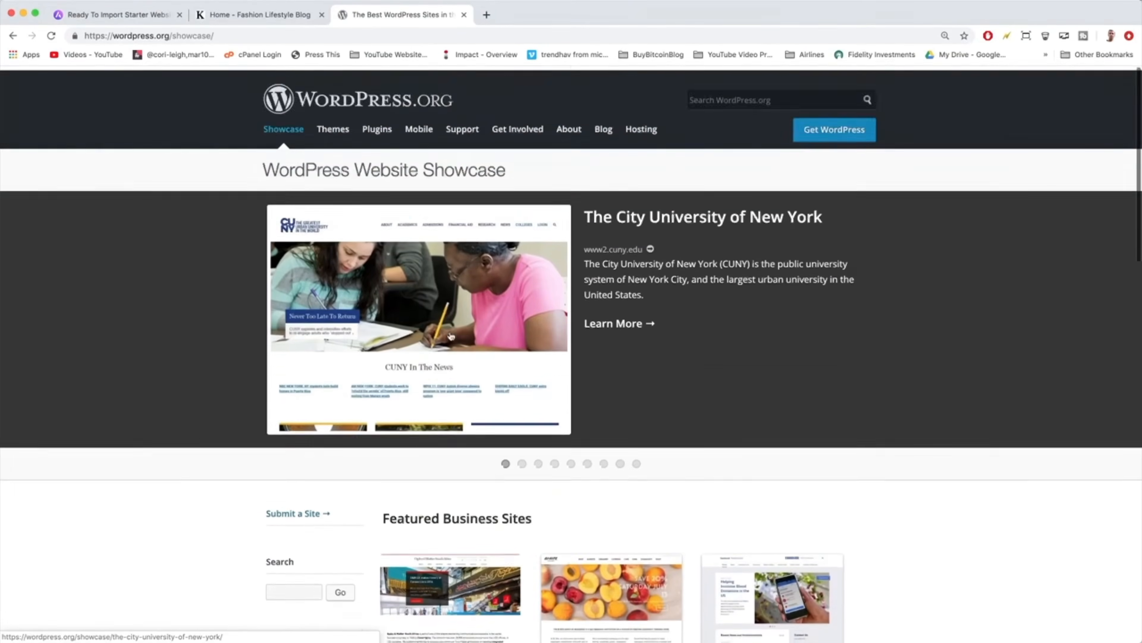
pyautogui.click(522, 459)
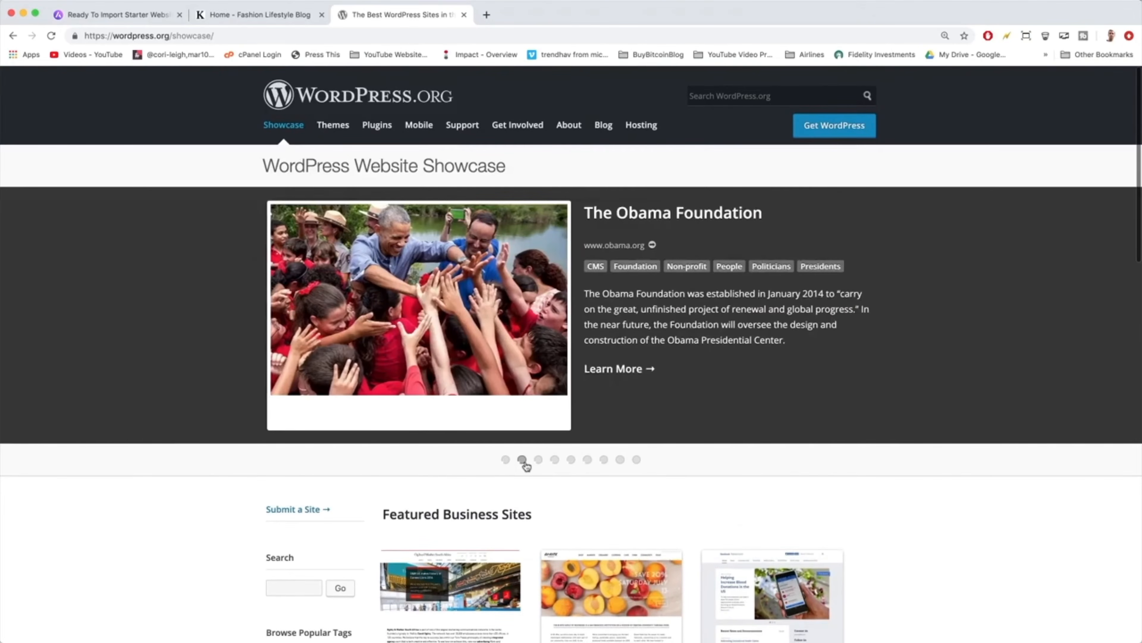
pyautogui.scroll(-7, 569, 483)
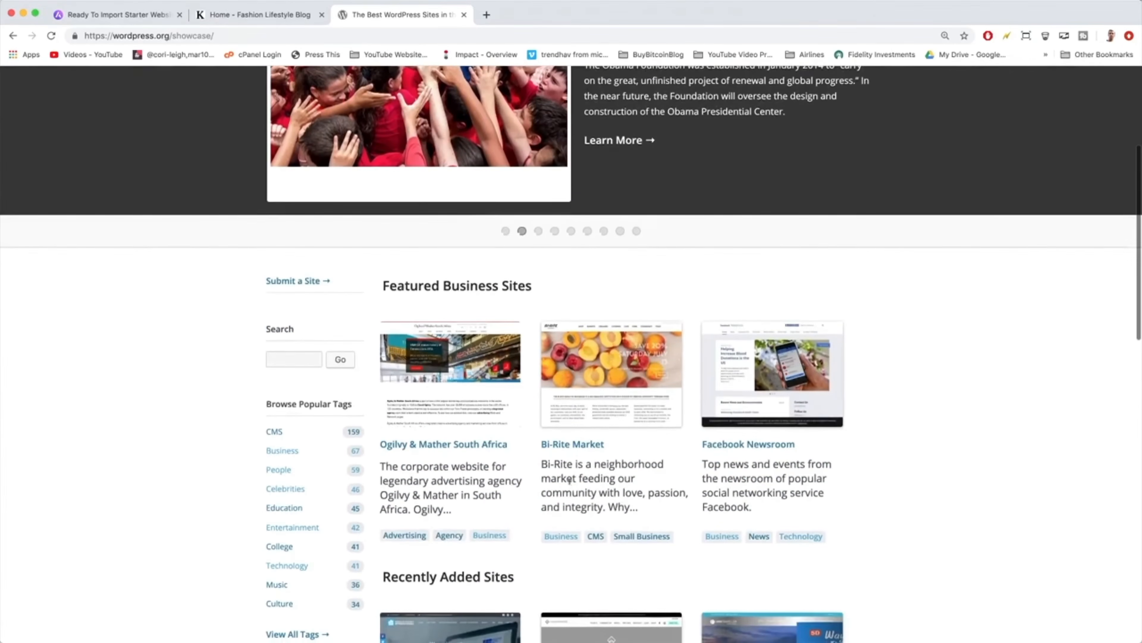
pyautogui.scroll(-1, 570, 482)
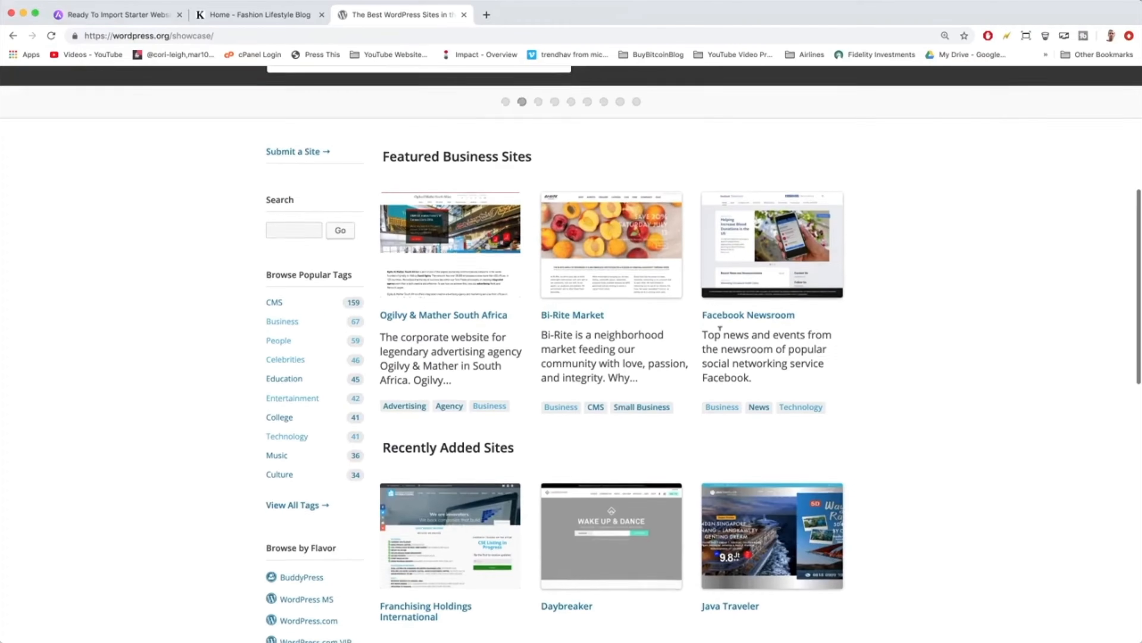
pyautogui.scroll(-5, 719, 326)
# Browse the showcase sites tagged Celebrities and open the Entertainment tag.
pyautogui.click(285, 239)
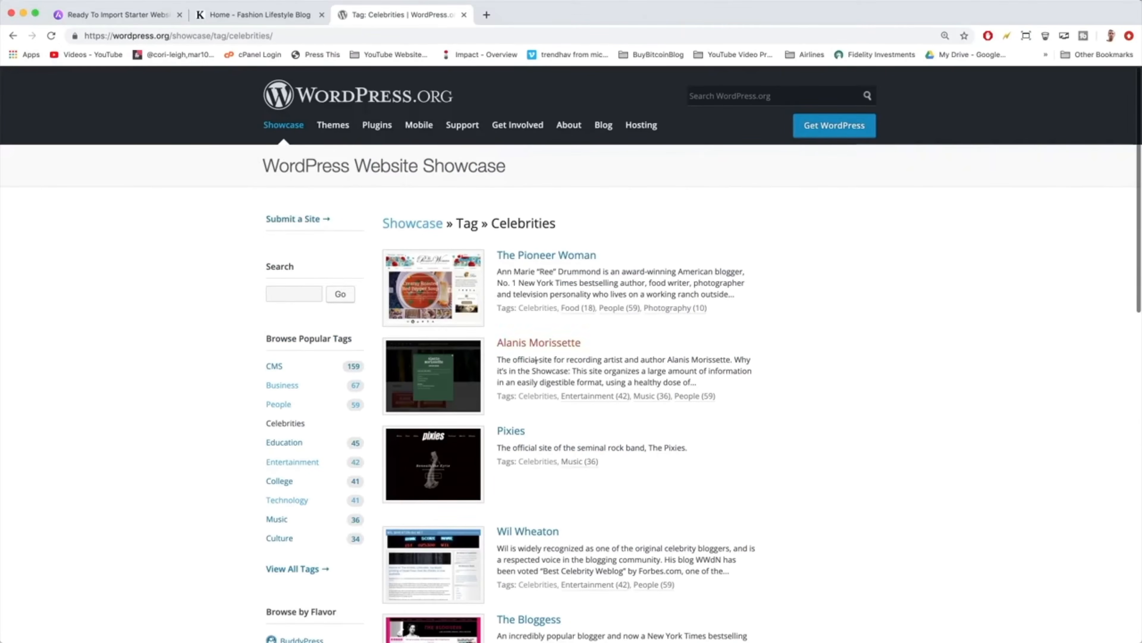
pyautogui.scroll(-10, 540, 367)
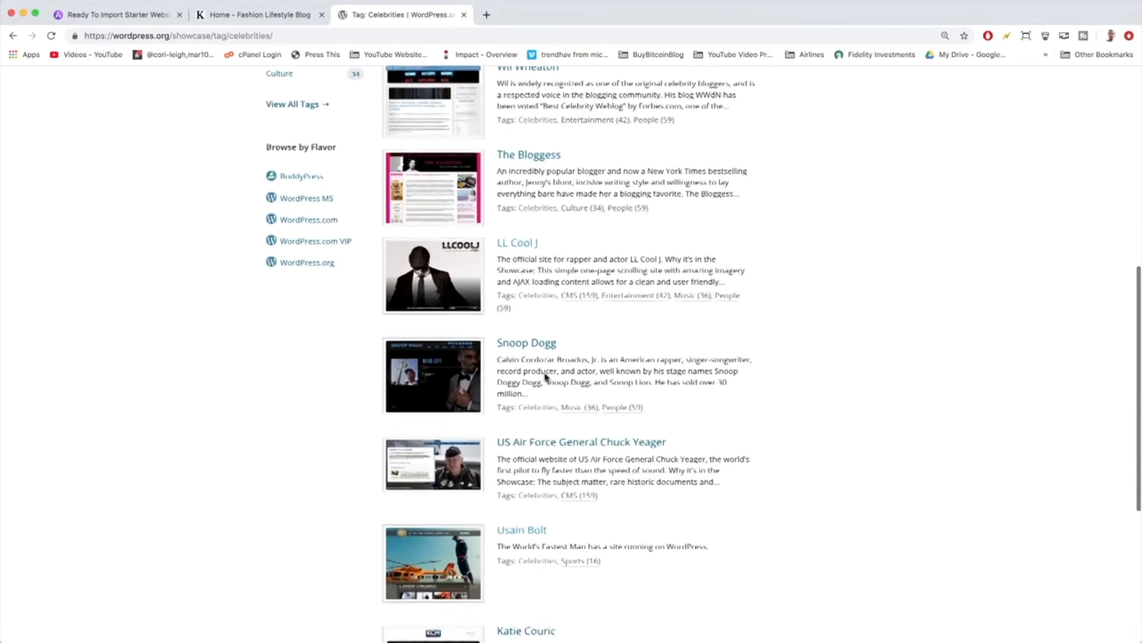
pyautogui.scroll(-3, 544, 372)
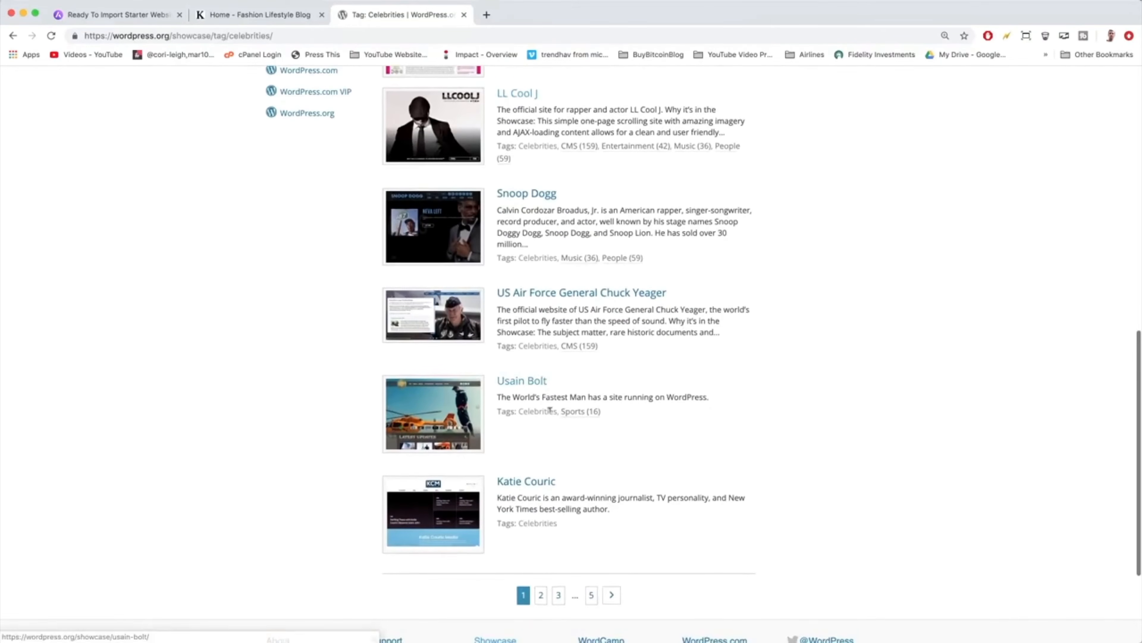
pyautogui.scroll(-1, 665, 334)
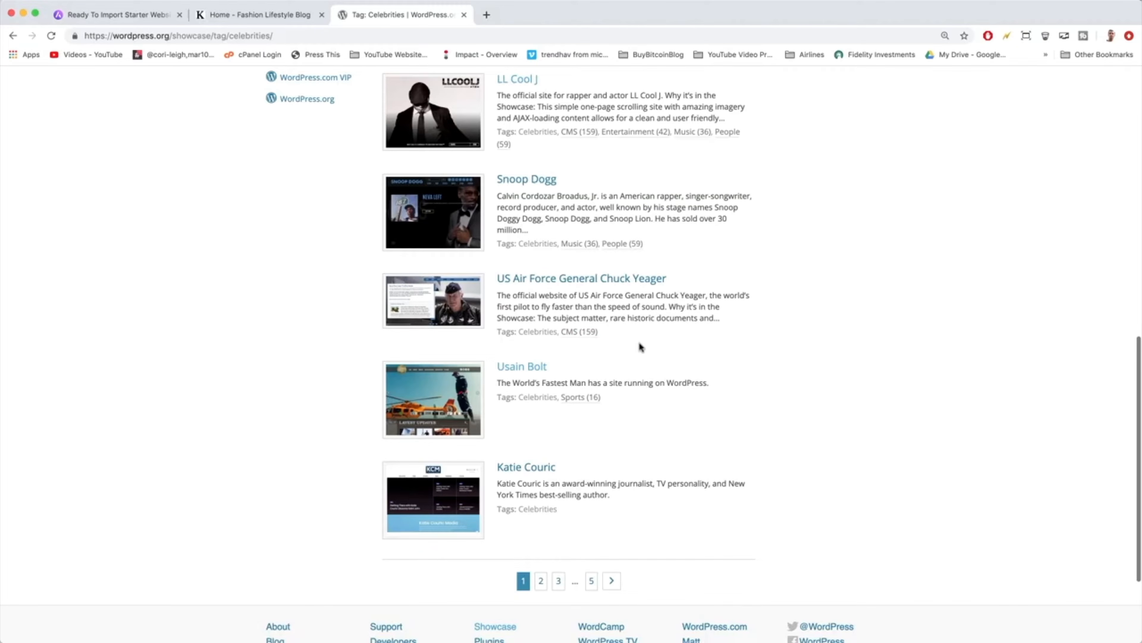
pyautogui.scroll(15, 640, 347)
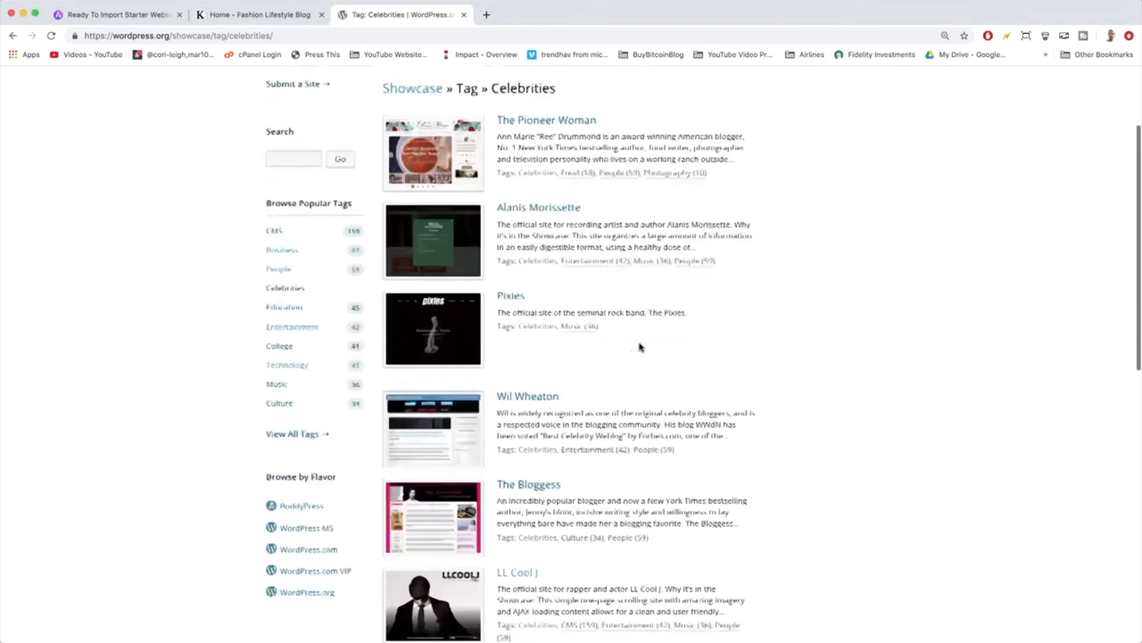
pyautogui.click(294, 461)
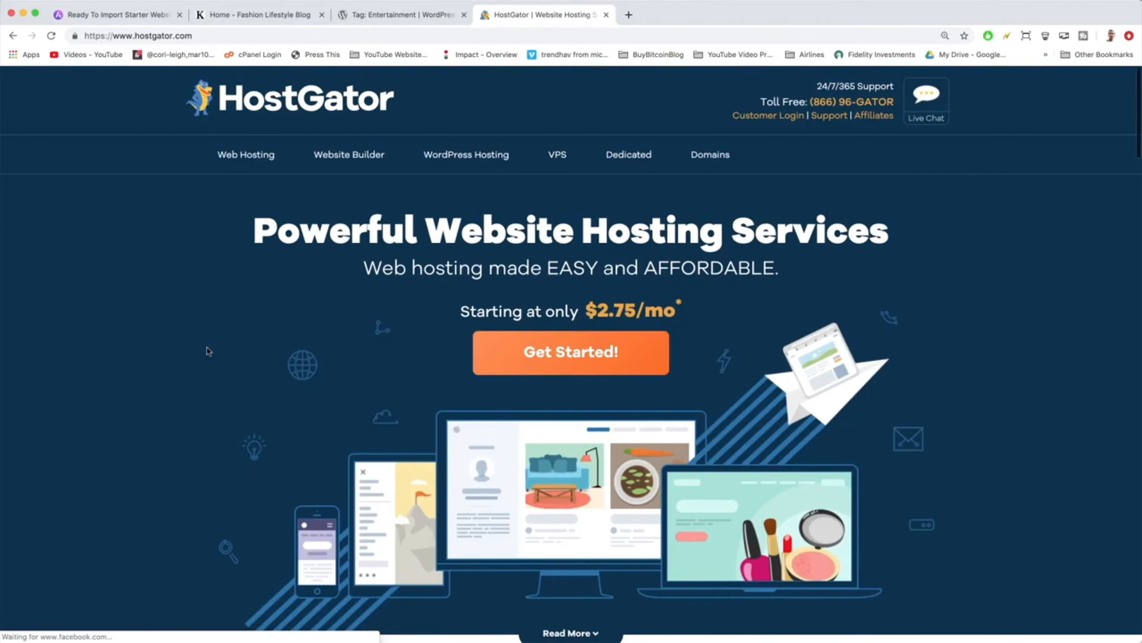
# Review the HostGator home page down to its footer and highlight the starting monthly price in the top banner.
pyautogui.scroll(-20, 136, 303)
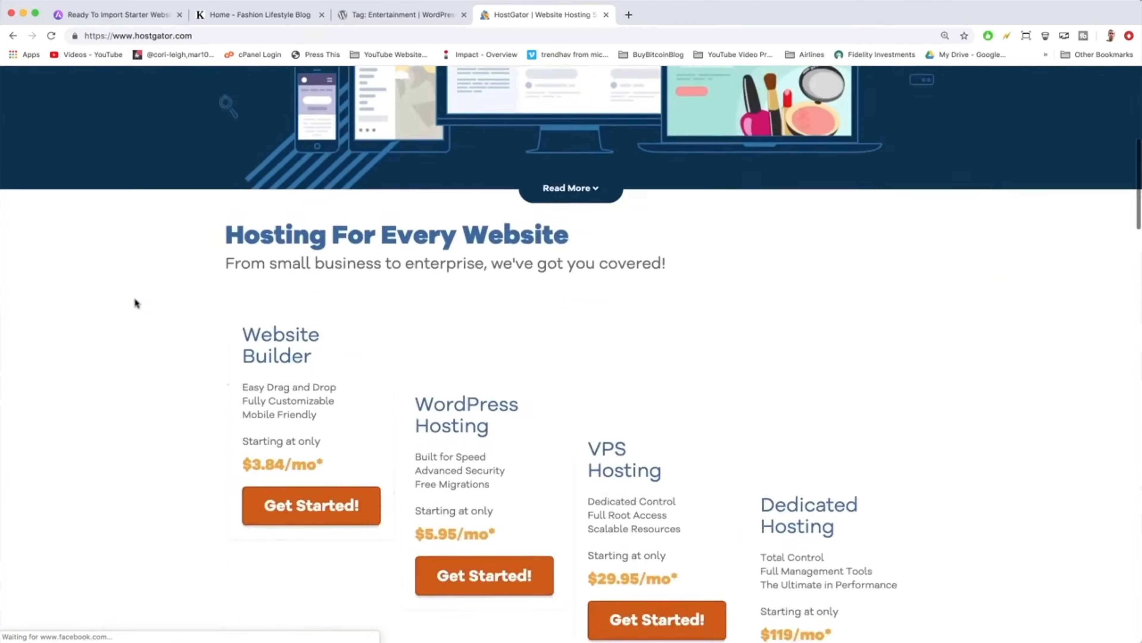
pyautogui.scroll(-10, 136, 301)
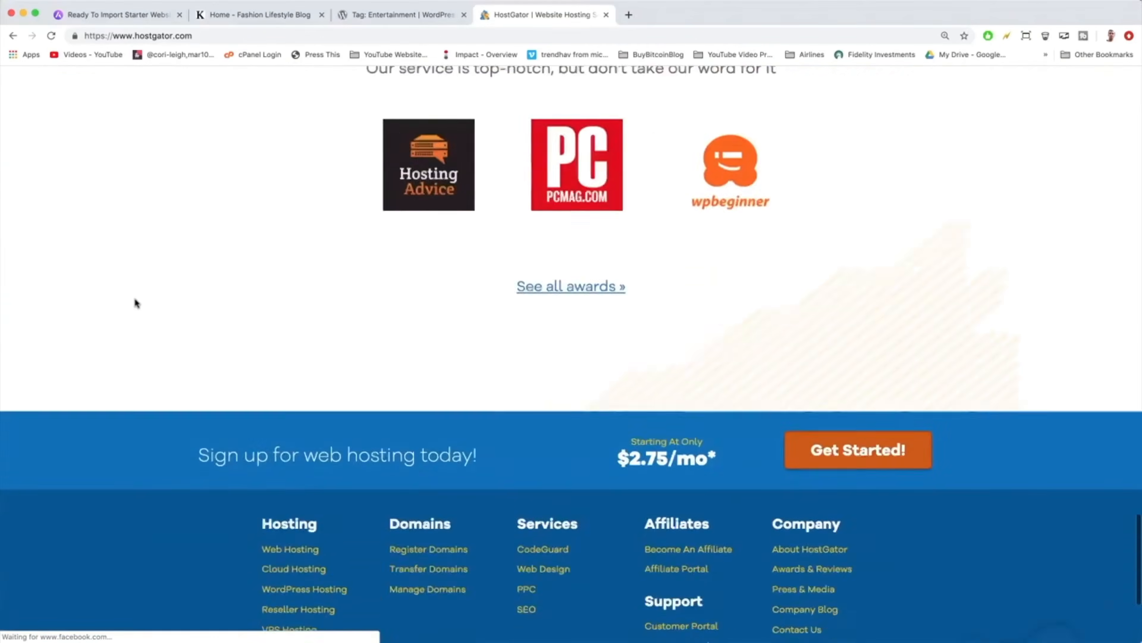
pyautogui.scroll(20, 135, 301)
pyautogui.scroll(8, 136, 302)
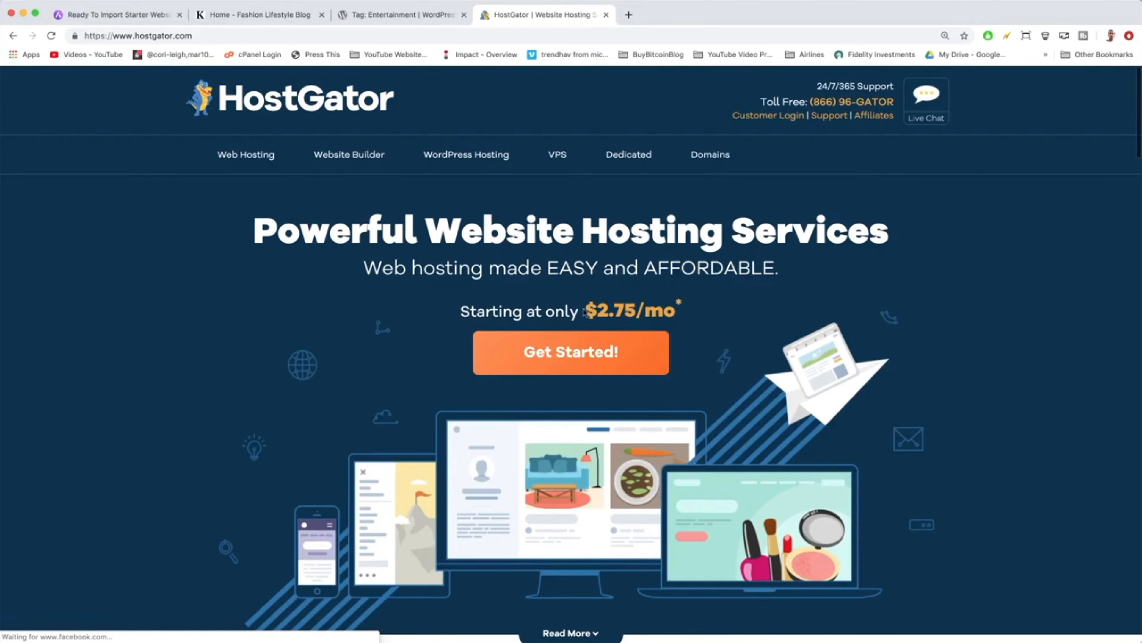
pyautogui.moveTo(585, 313); pyautogui.dragTo(684, 311)
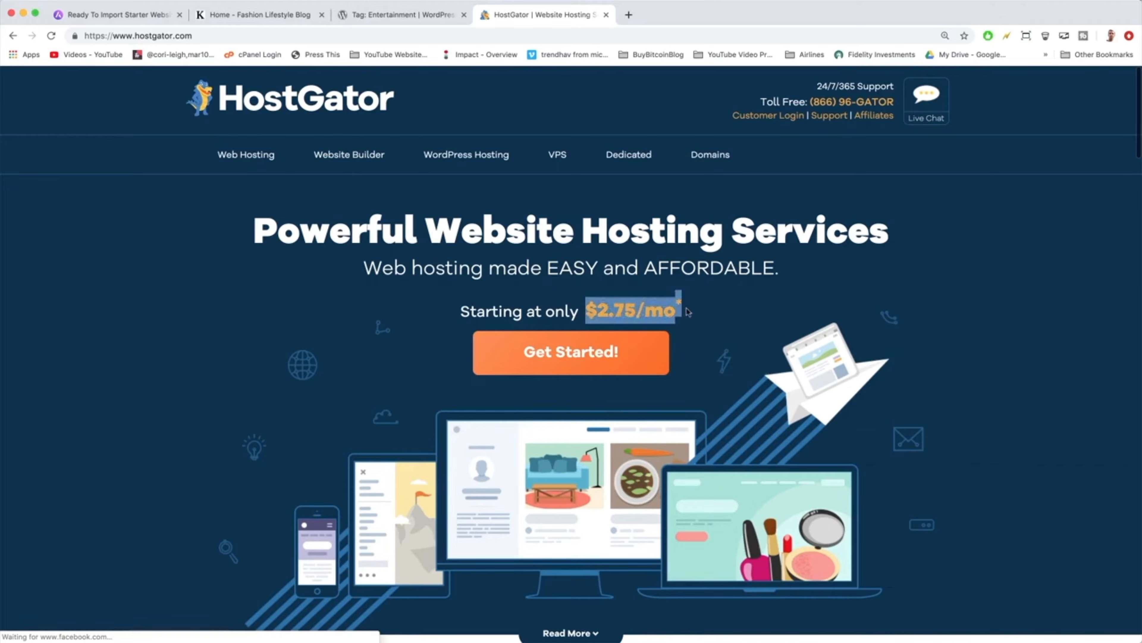
pyautogui.click(718, 315)
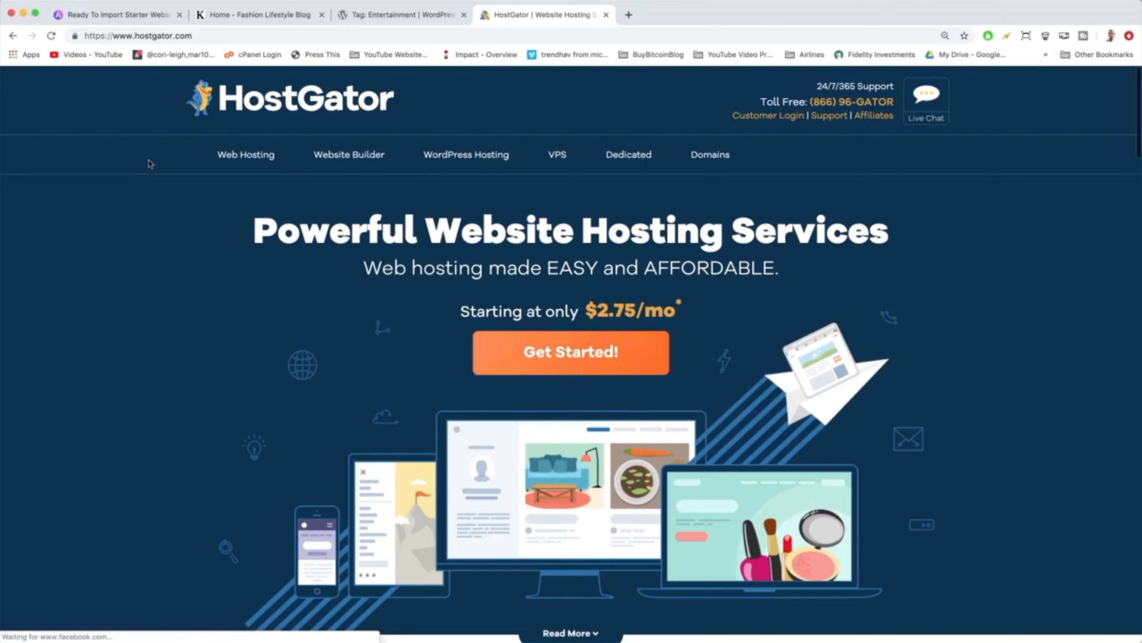
# Go to the HostGator discount page at hostgator.com/greg.
pyautogui.click(211, 33)
pyautogui.click(223, 32)
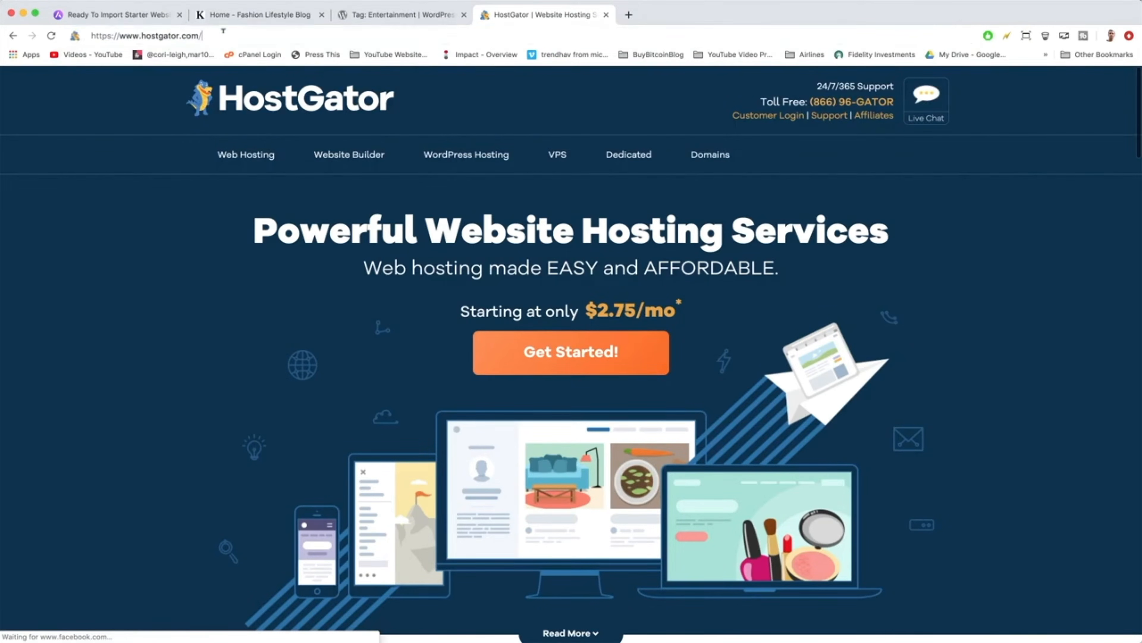
pyautogui.write('/greg')
pyautogui.press('Return')
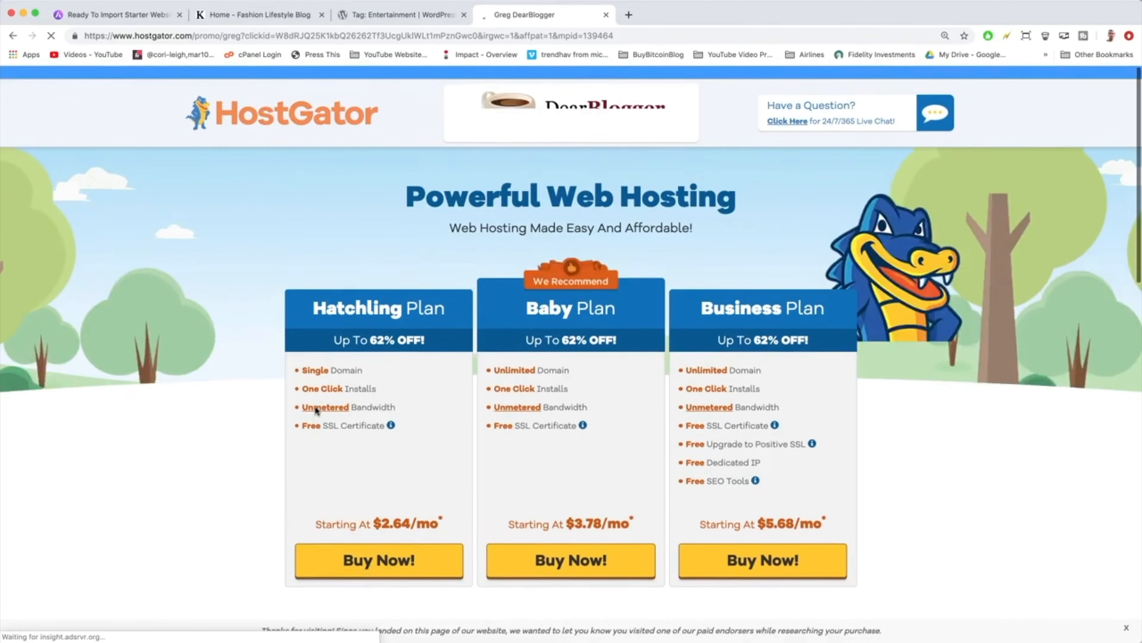
# Compare the Hatchling, Baby and Business plans on the discount page and highlight the Hatchling plan's starting price.
pyautogui.scroll(-2, 382, 392)
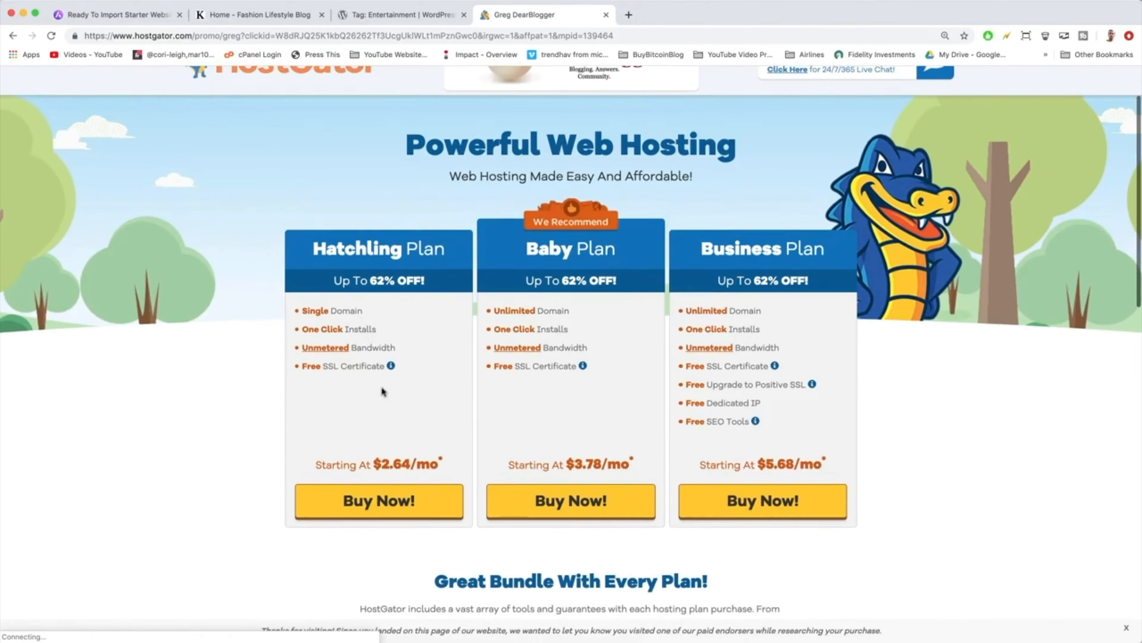
pyautogui.moveTo(372, 461); pyautogui.dragTo(440, 462)
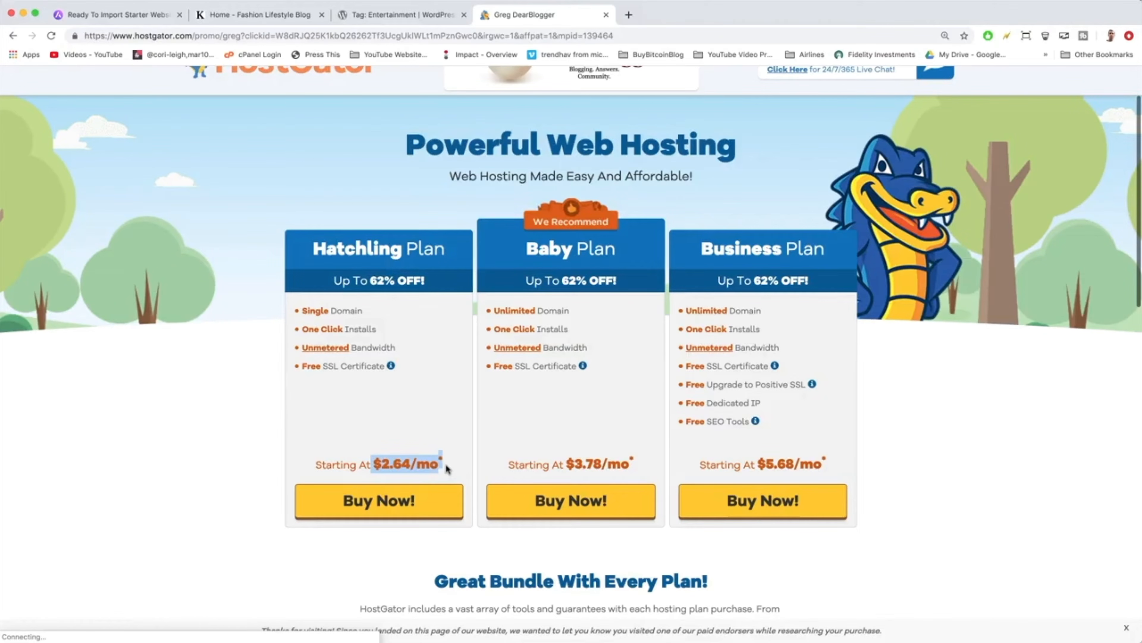
pyautogui.click(231, 491)
pyautogui.scroll(3, 232, 490)
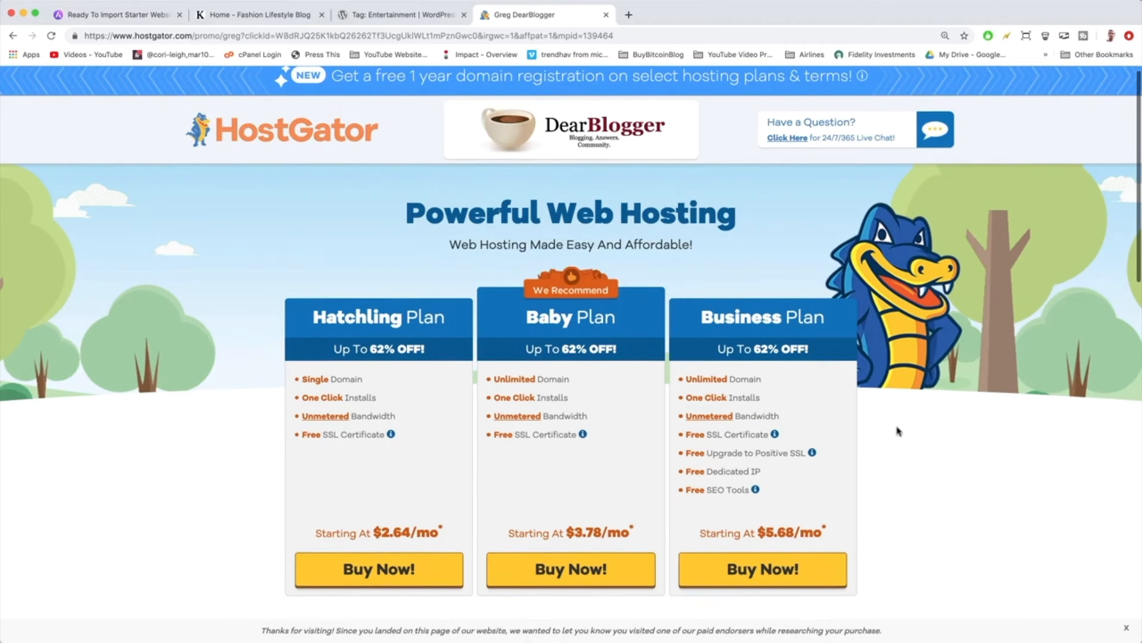
pyautogui.scroll(-5, 896, 426)
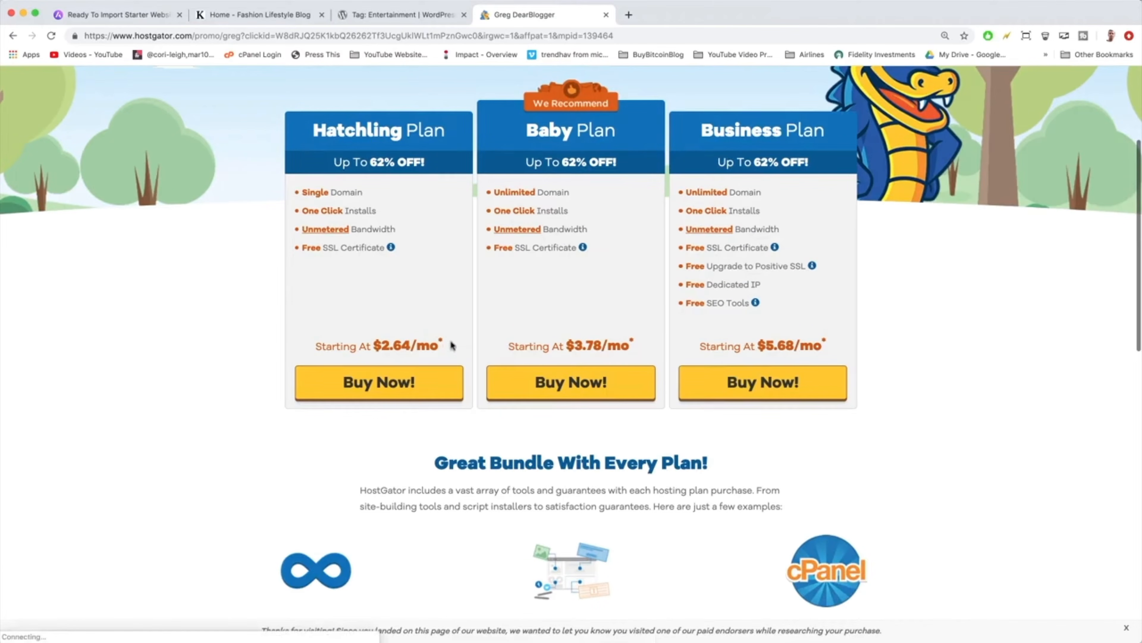
pyautogui.moveTo(445, 346); pyautogui.dragTo(372, 343)
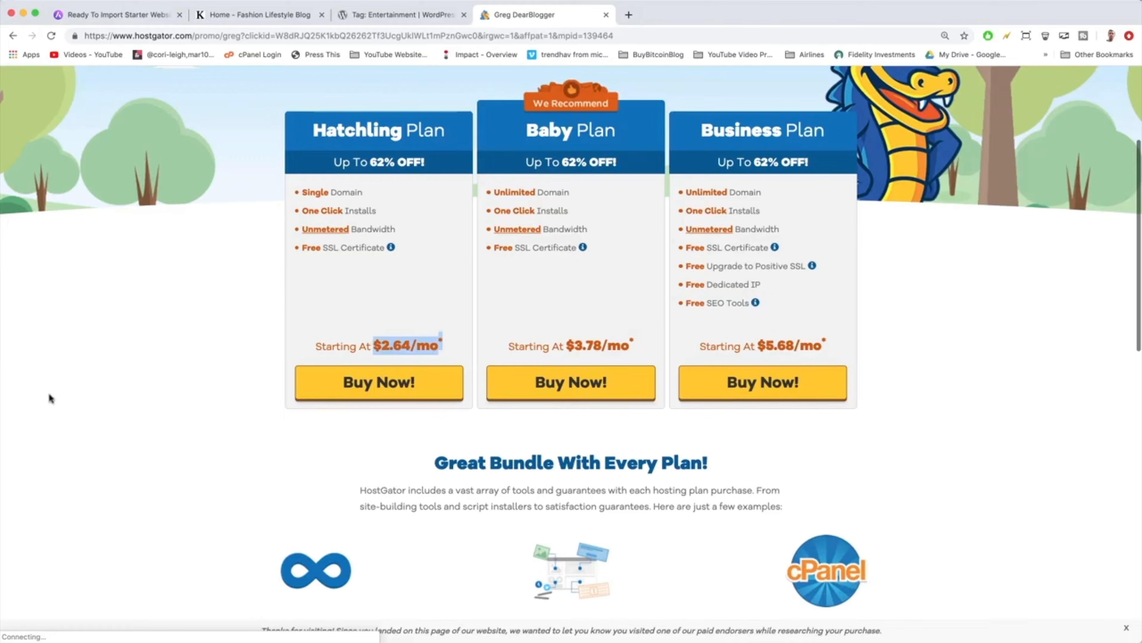
pyautogui.click(143, 433)
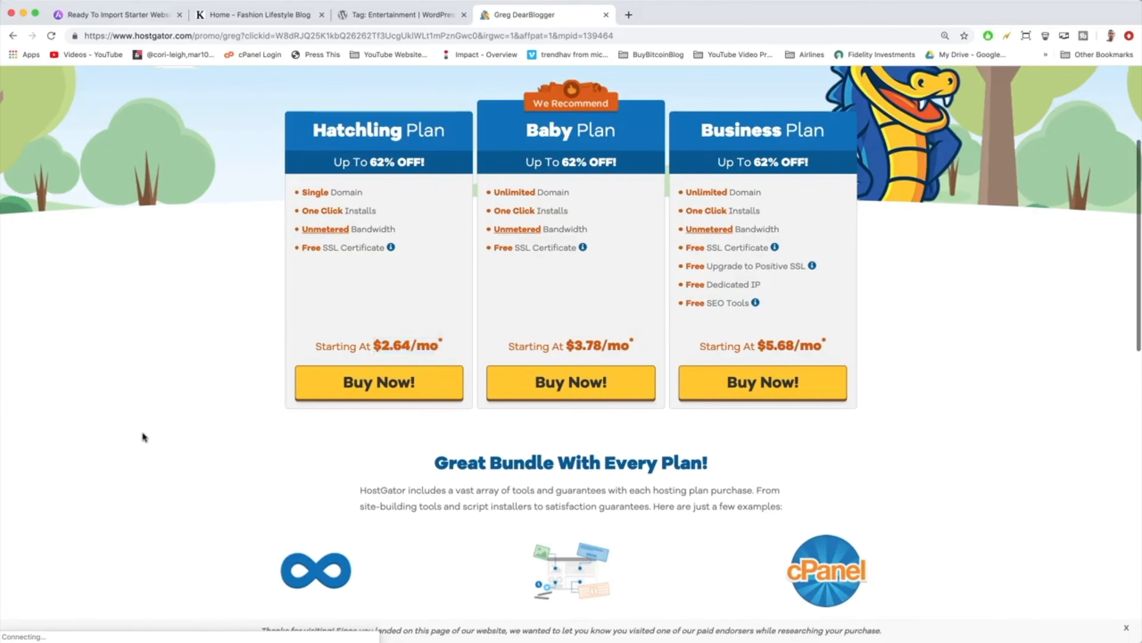
pyautogui.scroll(5, 142, 433)
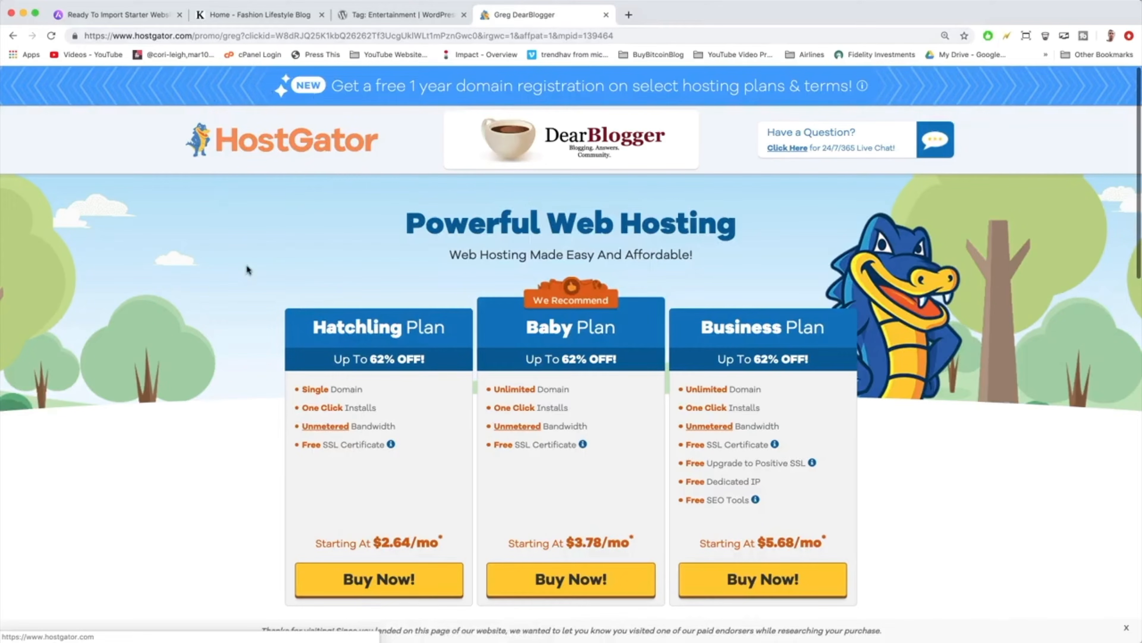
pyautogui.scroll(-3, 247, 270)
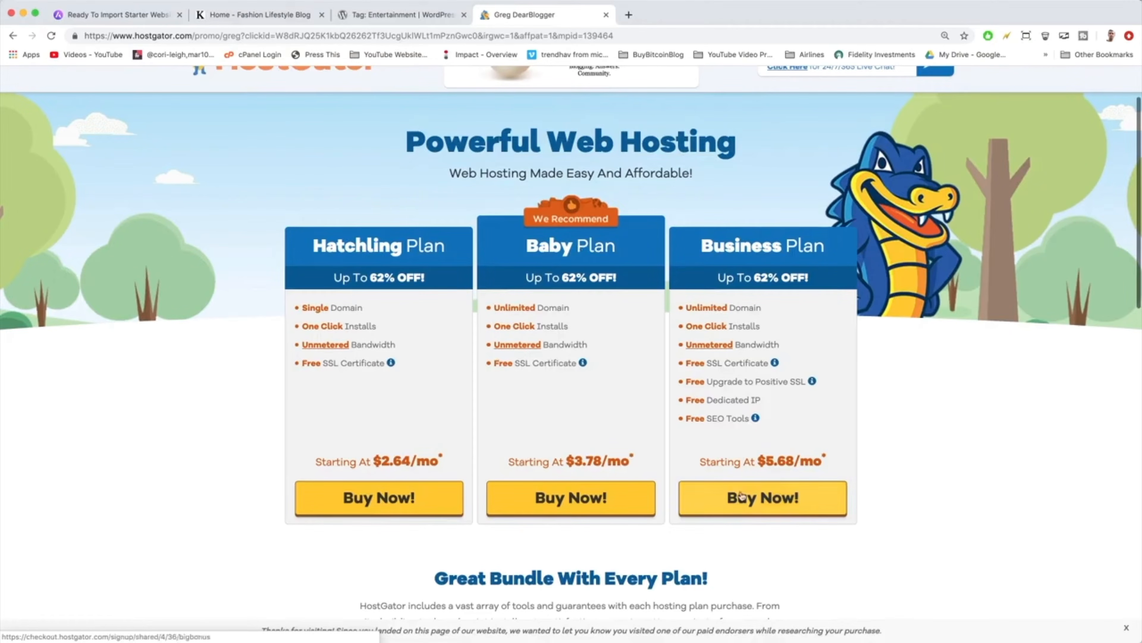
# Highlight the Hatchling plan's Single Domain feature and start the purchase of the Hatchling plan.
pyautogui.click(755, 498)
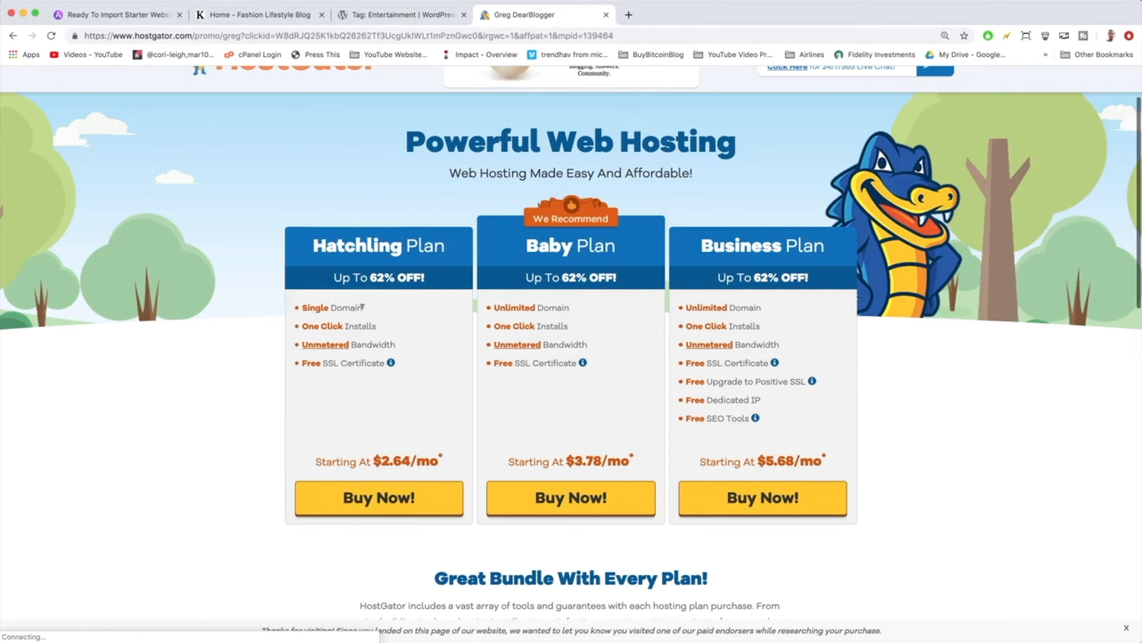
pyautogui.moveTo(363, 307); pyautogui.dragTo(301, 310)
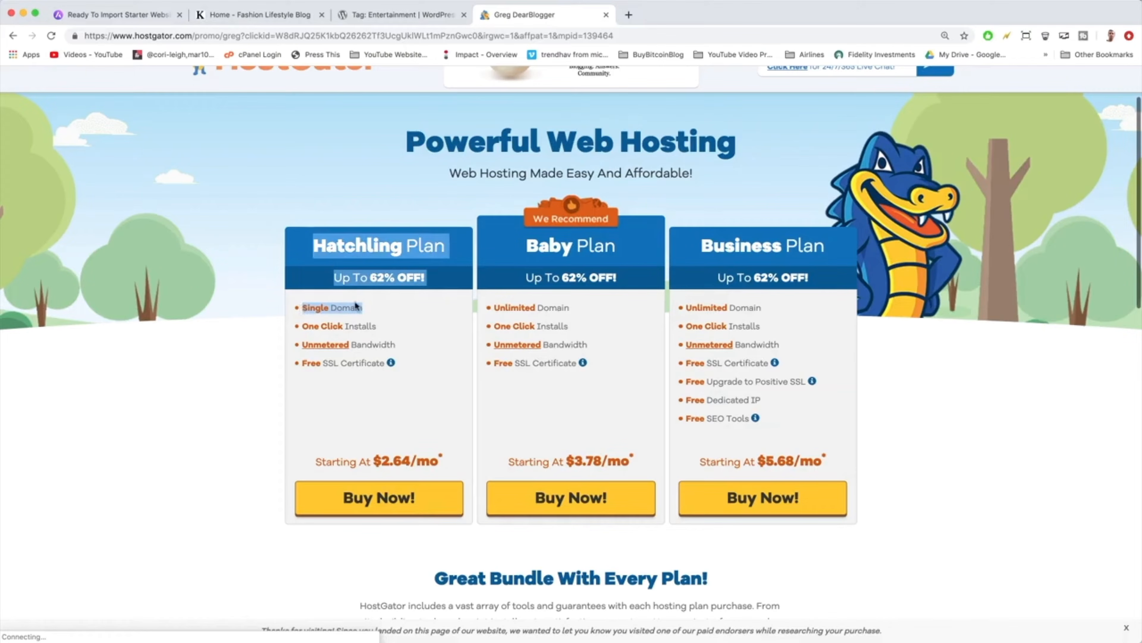
pyautogui.click(372, 310)
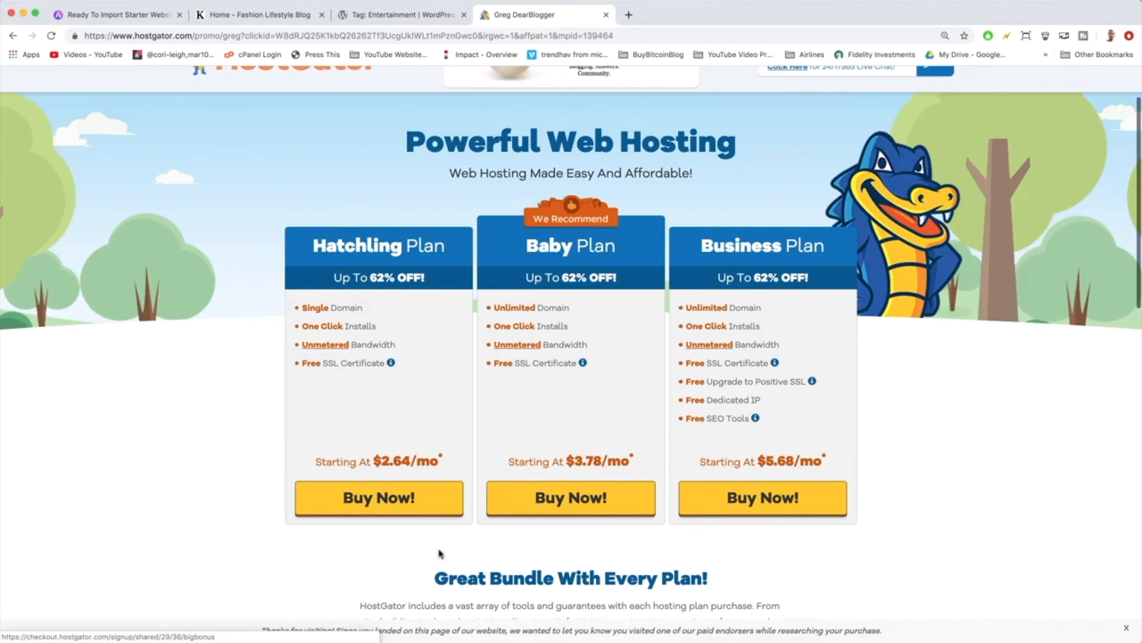
pyautogui.click(439, 498)
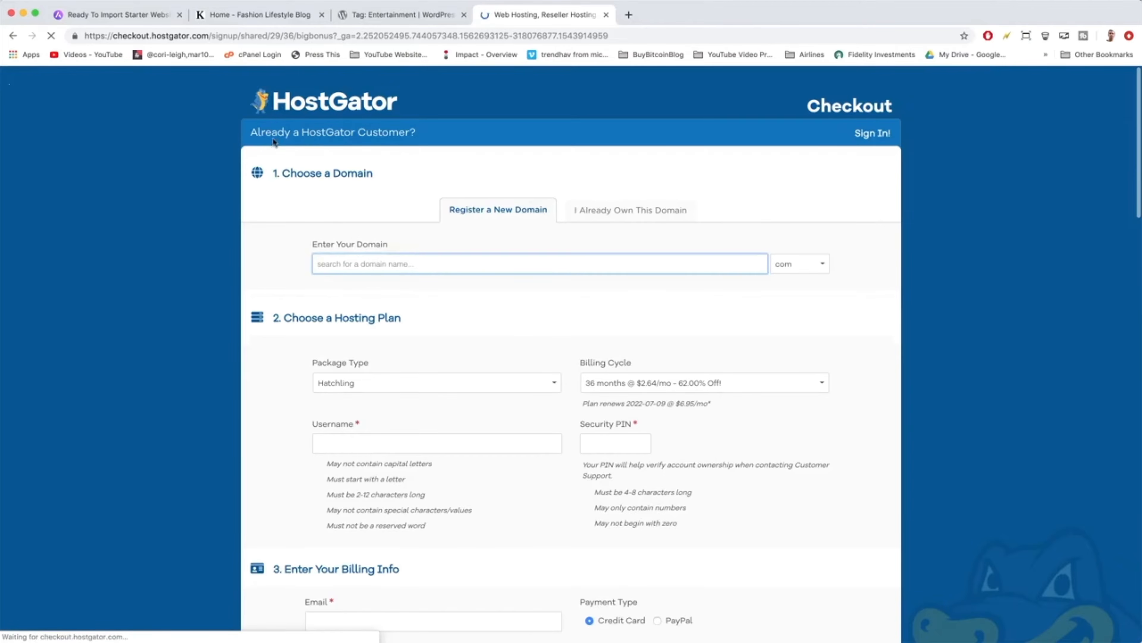
# Review the checkout form from the domain section down to the coupon code and order details.
pyautogui.scroll(-12, 298, 169)
pyautogui.scroll(-20, 298, 169)
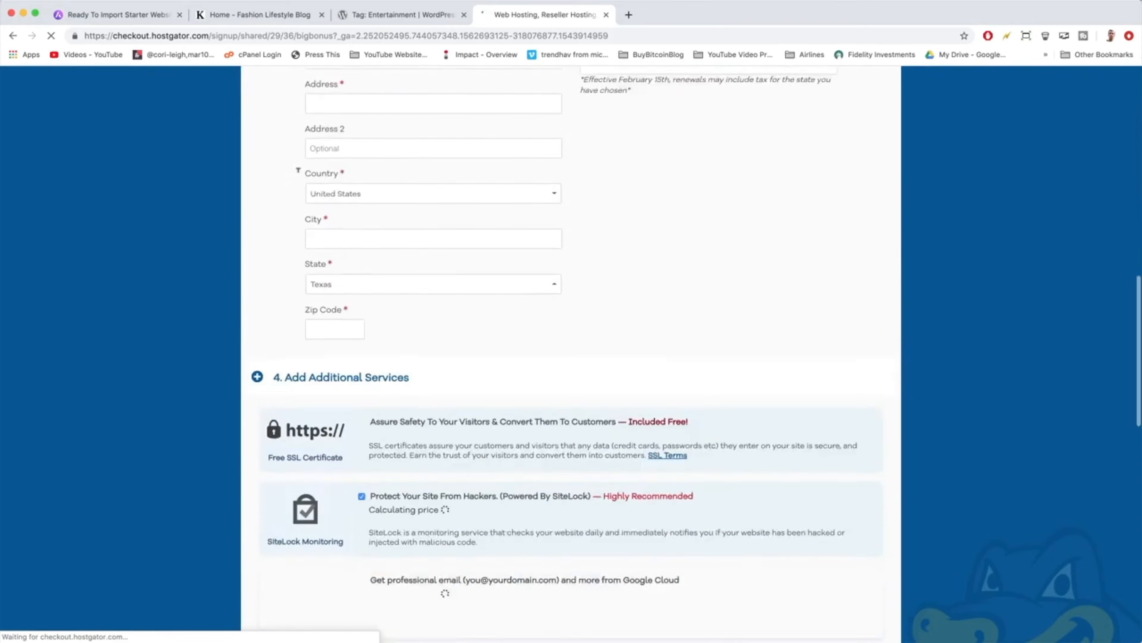
pyautogui.scroll(-3, 298, 174)
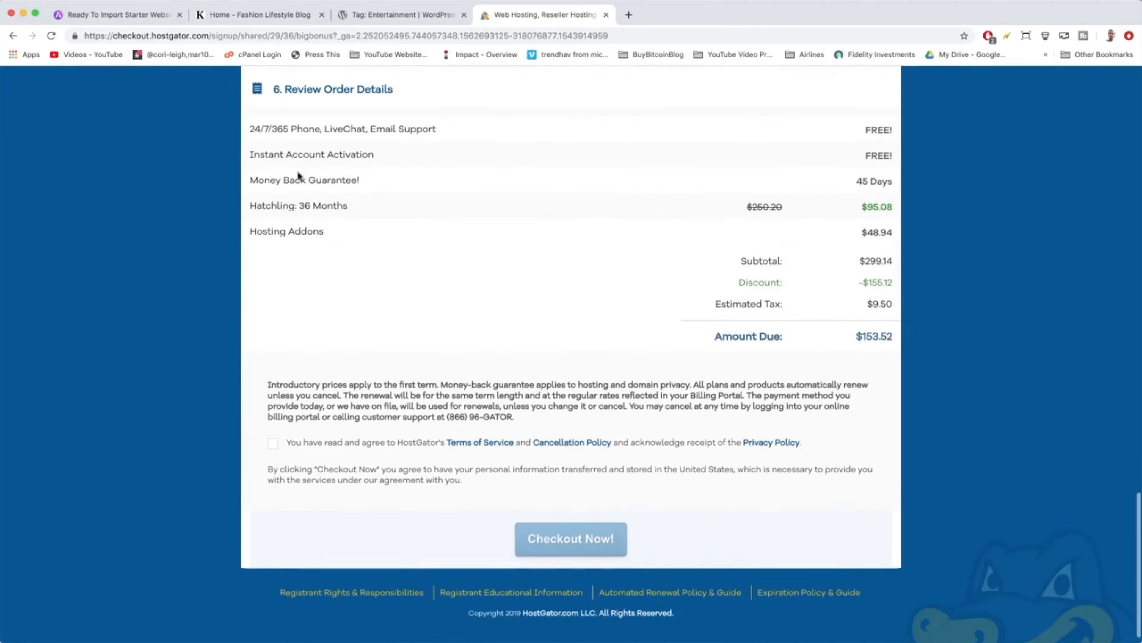
pyautogui.scroll(20, 908, 540)
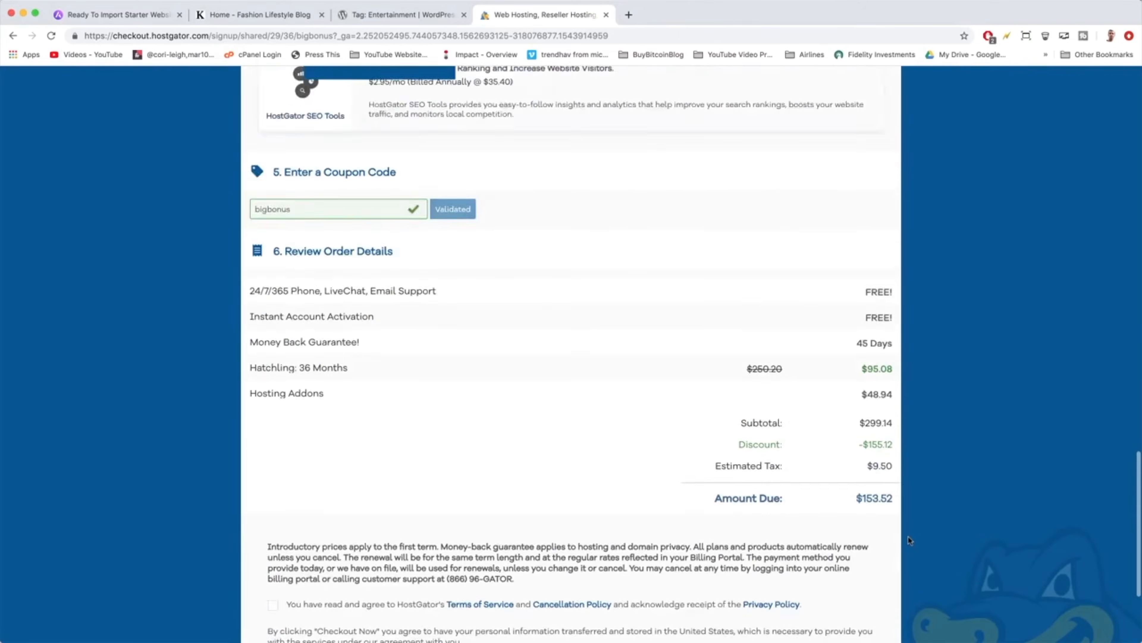
pyautogui.scroll(8, 908, 540)
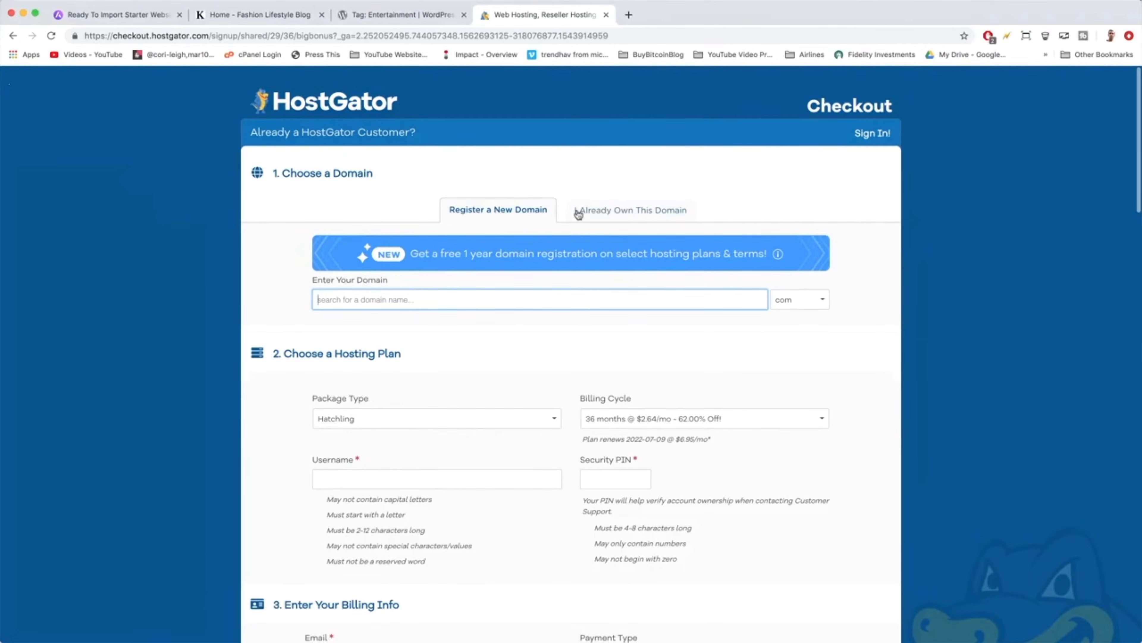
# Switch the domain choice to an already owned domain and open its domain name field for entry.
pyautogui.click(612, 215)
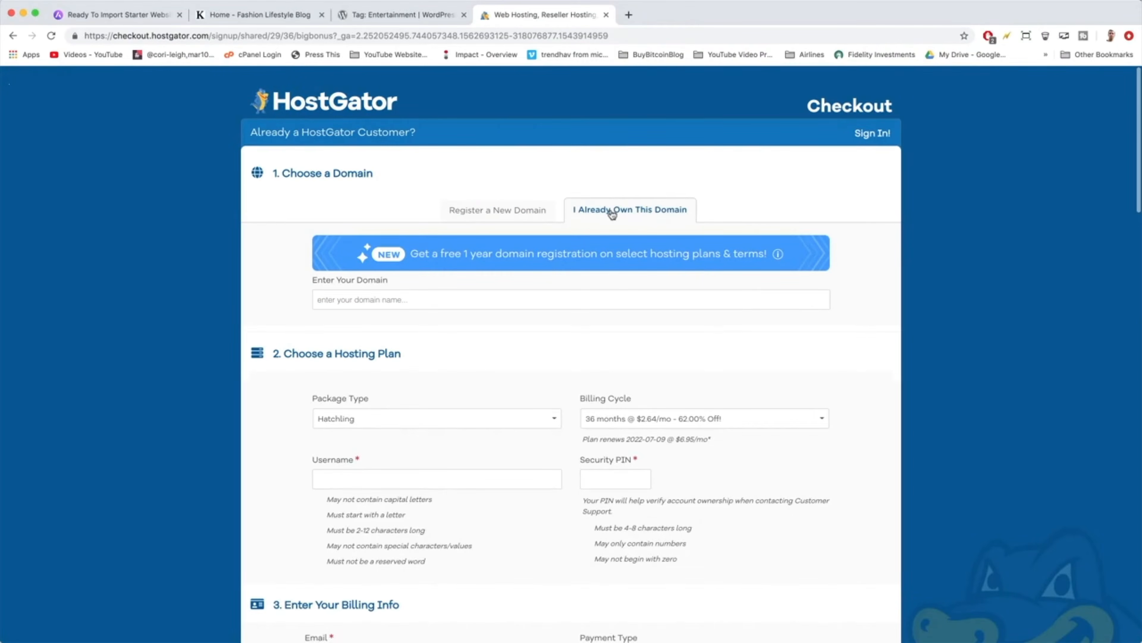
pyautogui.click(412, 300)
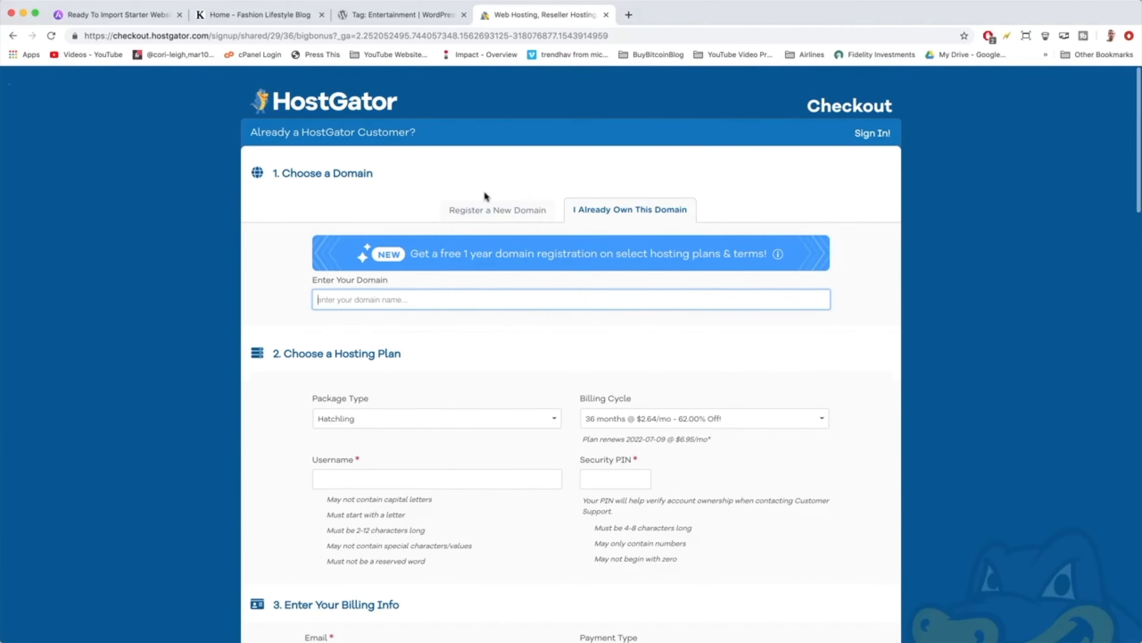
# Choose to register a new domain and search for selfhostedwordpressblogger with the com extension.
pyautogui.click(490, 209)
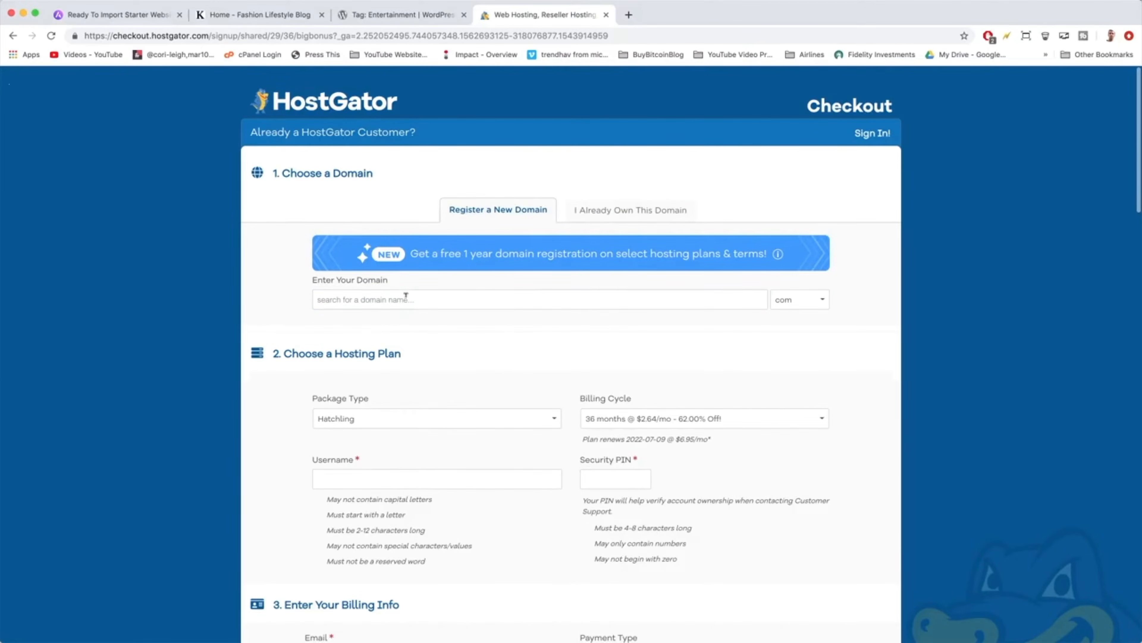
pyautogui.click(334, 298)
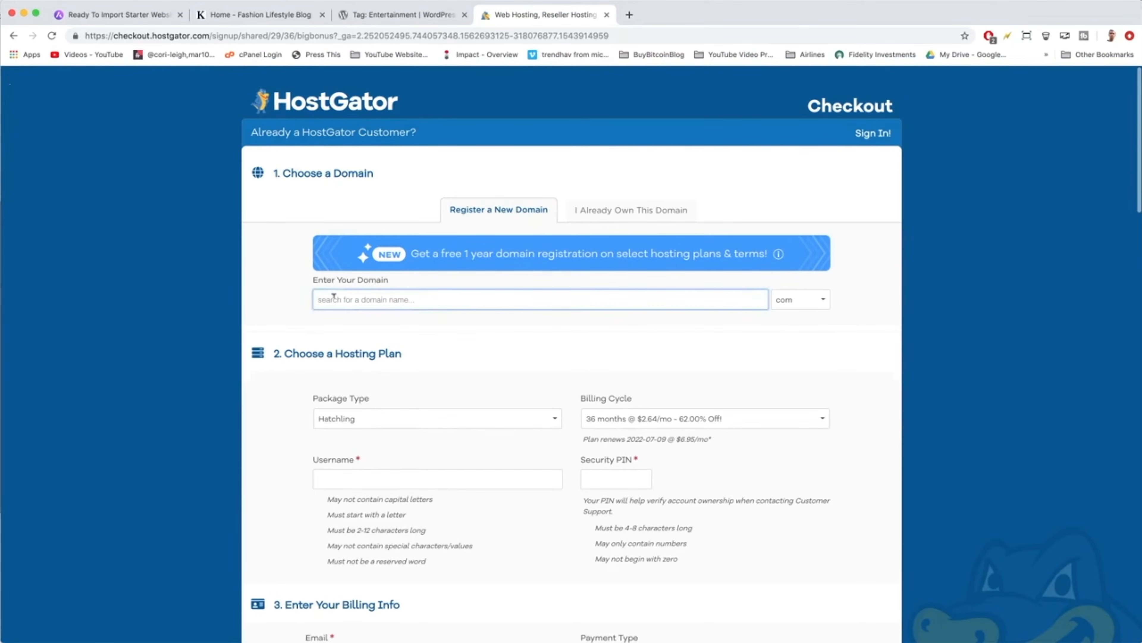
pyautogui.write('selfhostedwordpressblogger')
pyautogui.press('Tab')
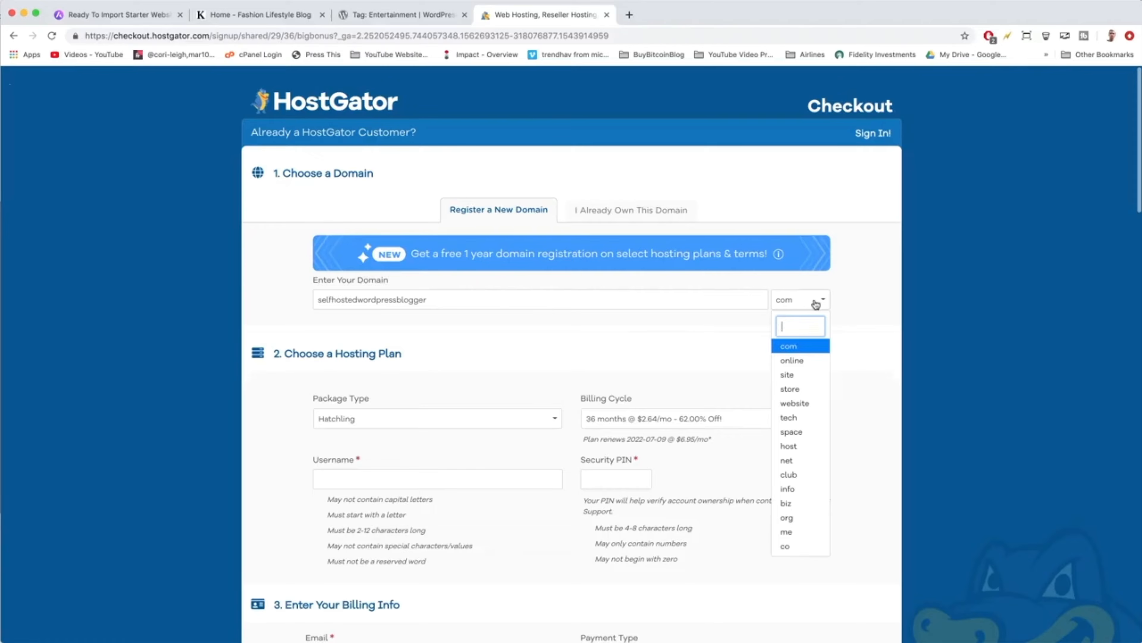
pyautogui.click(457, 294)
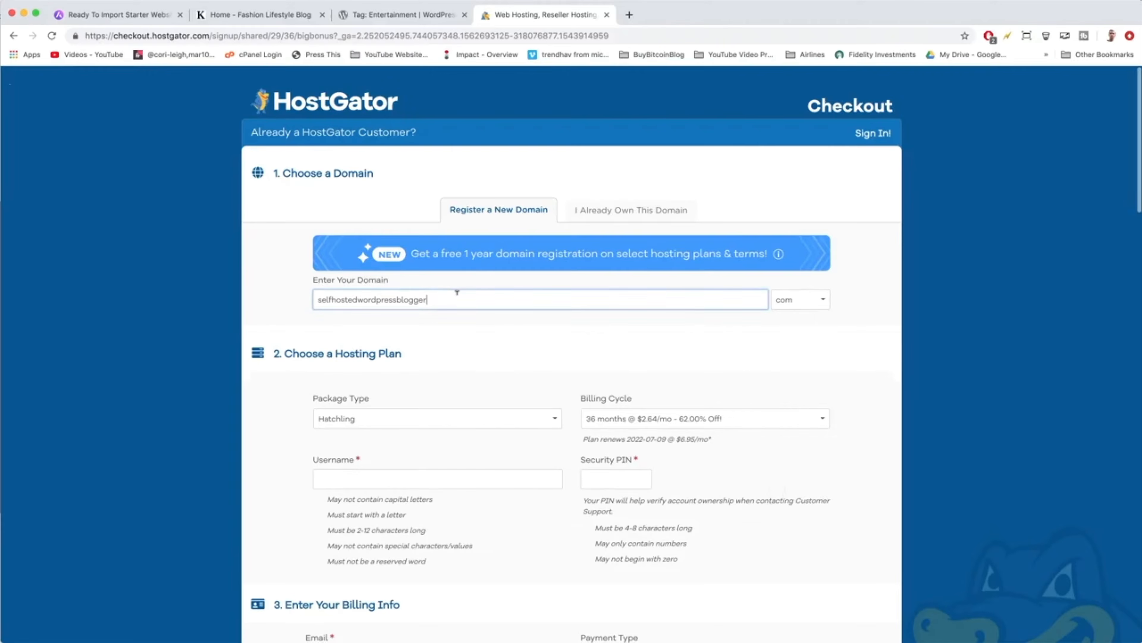
pyautogui.press('Return')
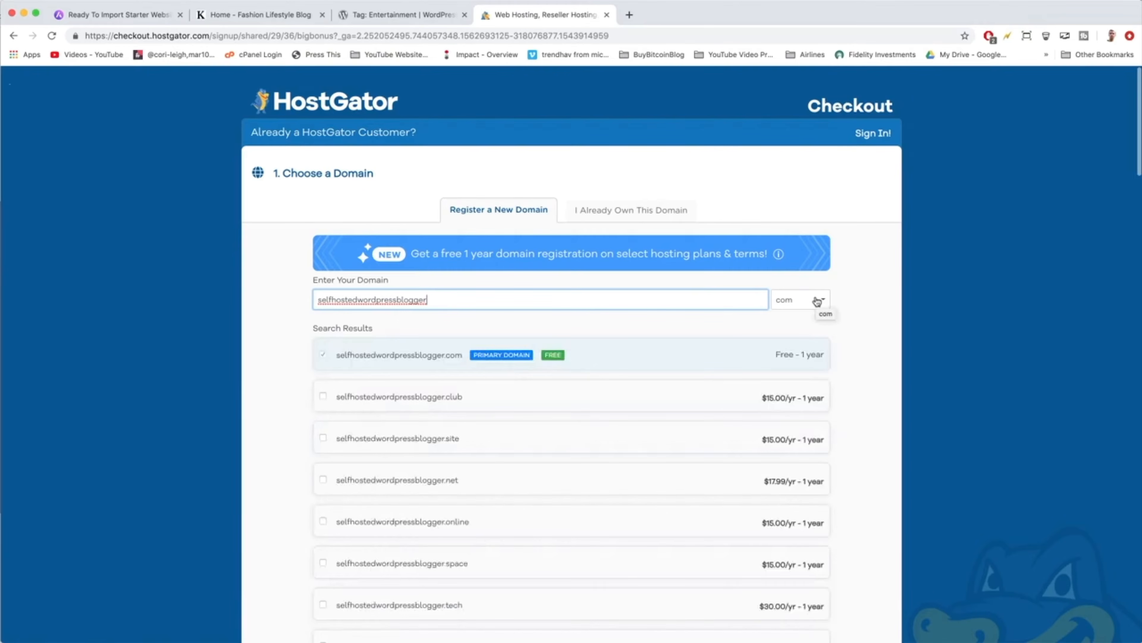
# Review the domain search results down to the Domain Privacy Protection section.
pyautogui.scroll(-3, 553, 329)
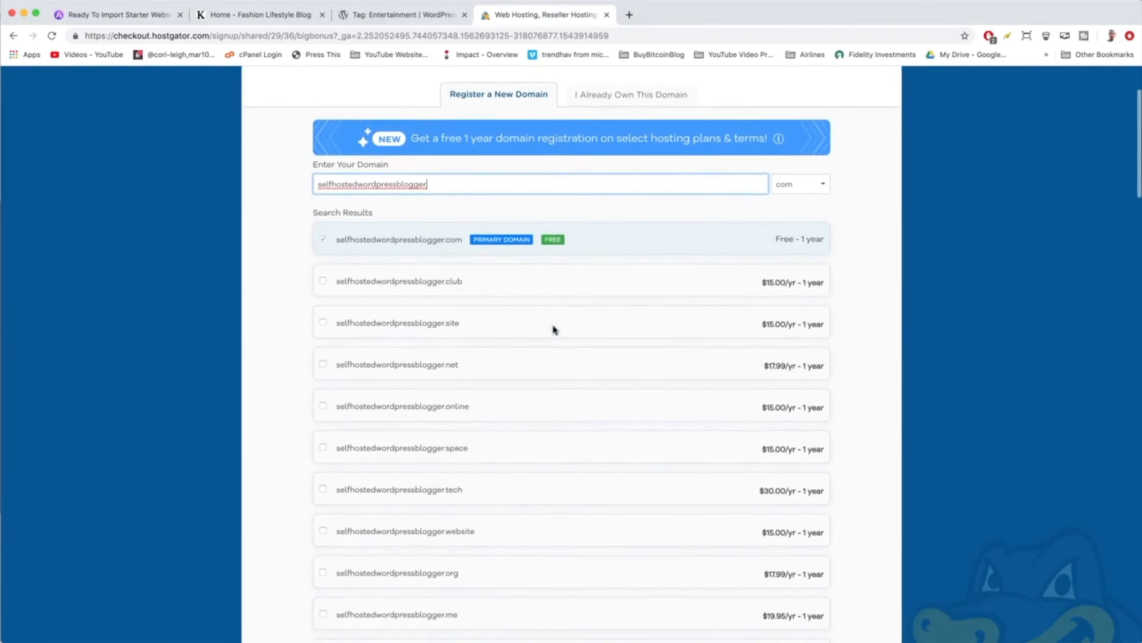
pyautogui.scroll(-8, 554, 331)
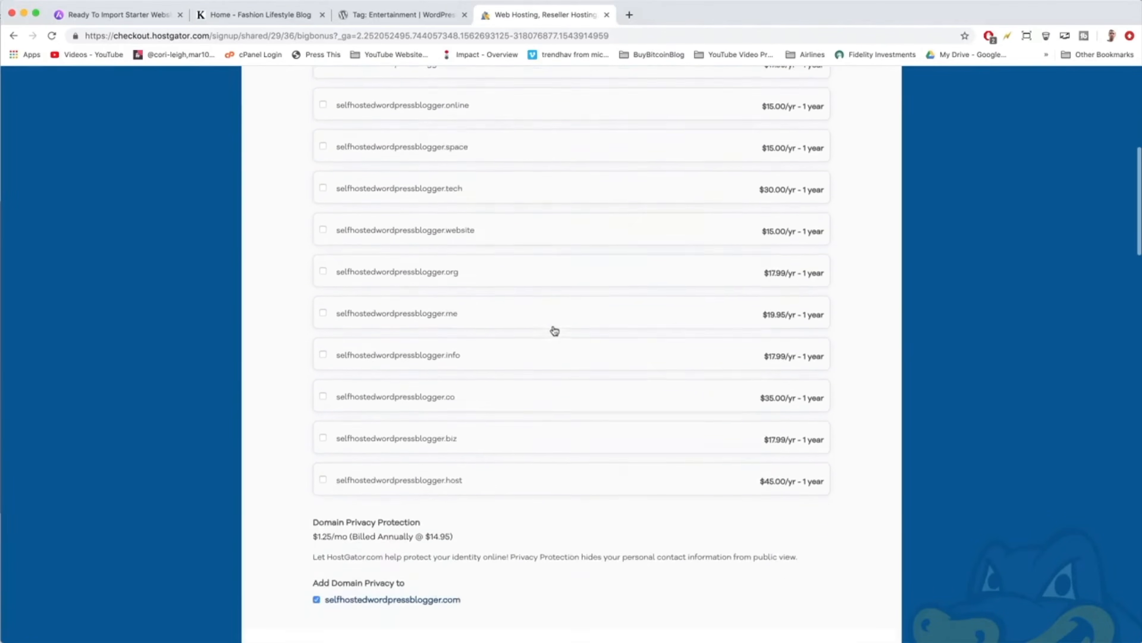
pyautogui.scroll(1, 555, 331)
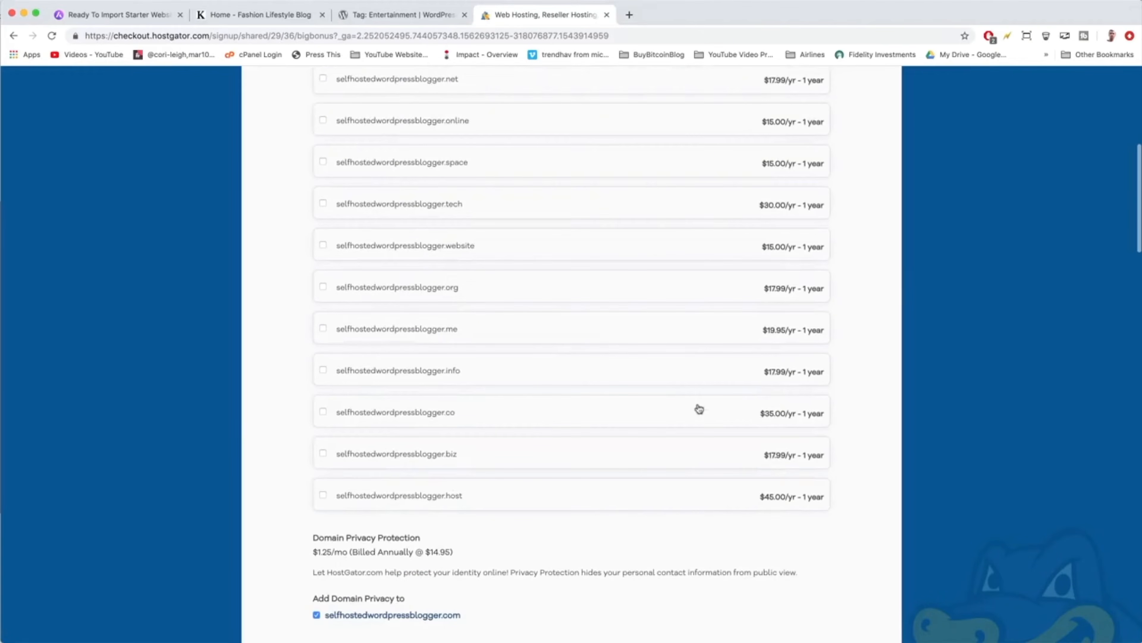
pyautogui.scroll(4, 699, 409)
pyautogui.scroll(3, 699, 408)
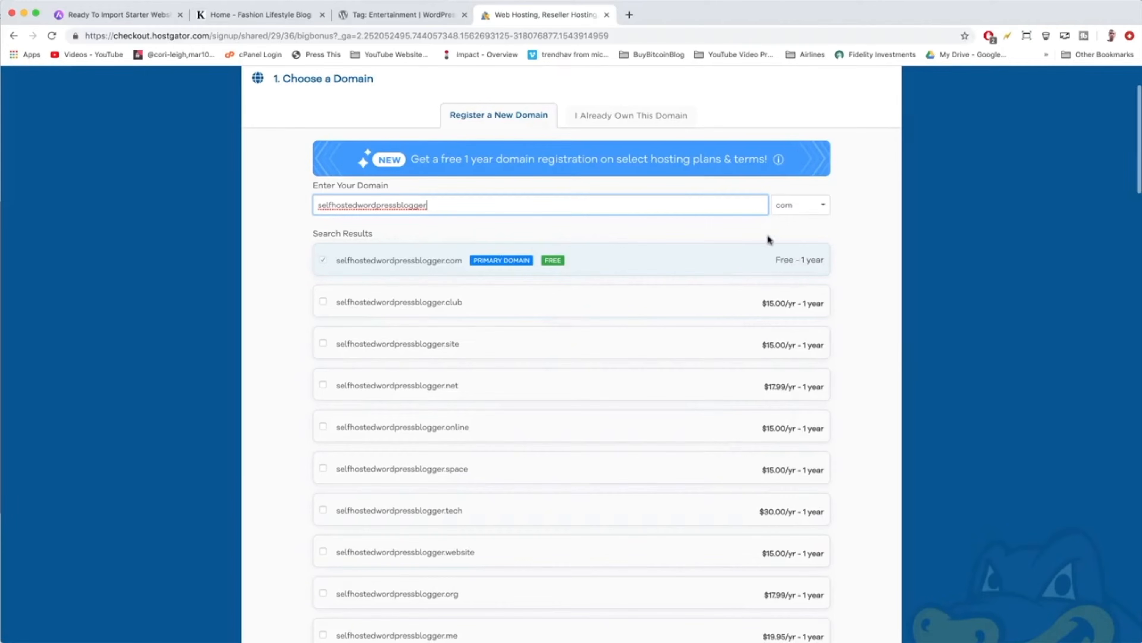
# Look through the available domain extensions and close the list with com still chosen.
pyautogui.click(813, 210)
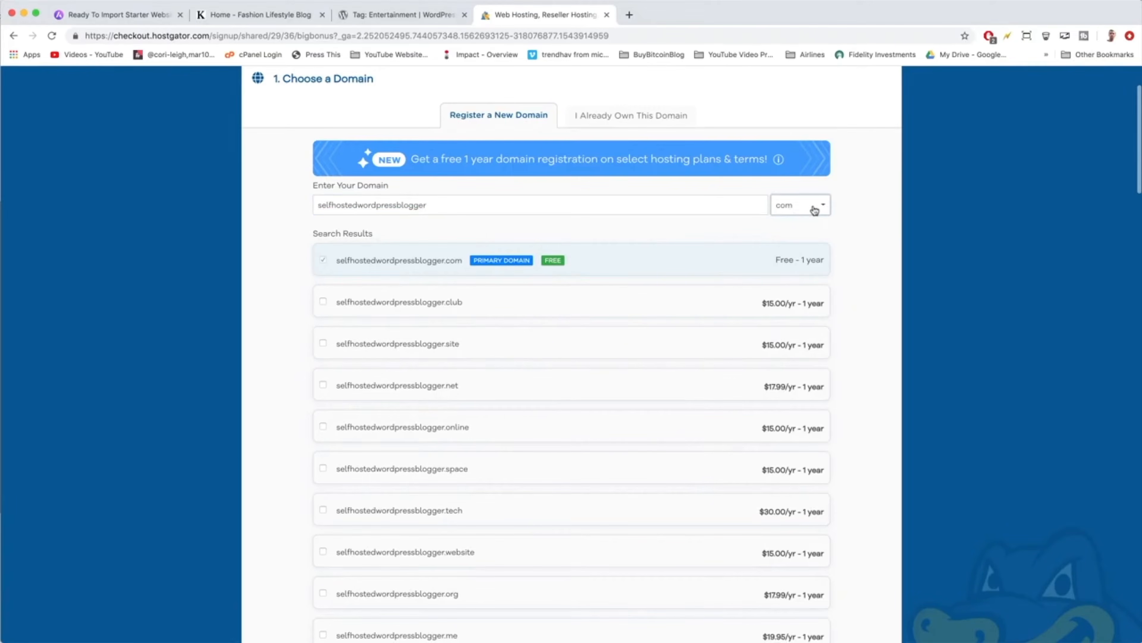
pyautogui.click(815, 210)
pyautogui.scroll(-1, 803, 311)
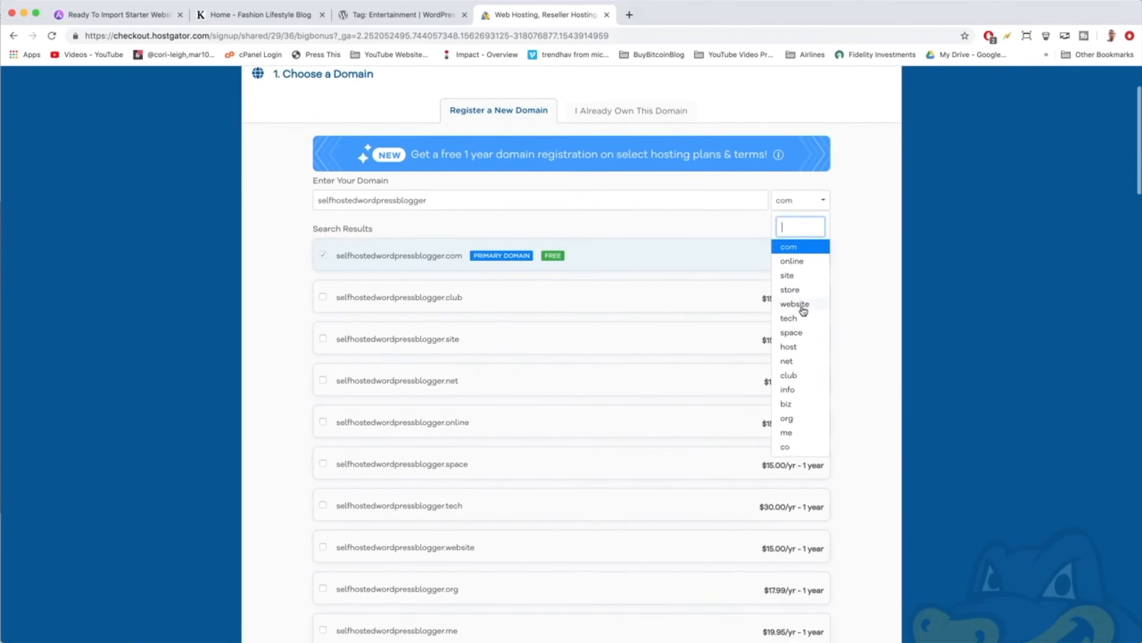
pyautogui.scroll(-2, 804, 310)
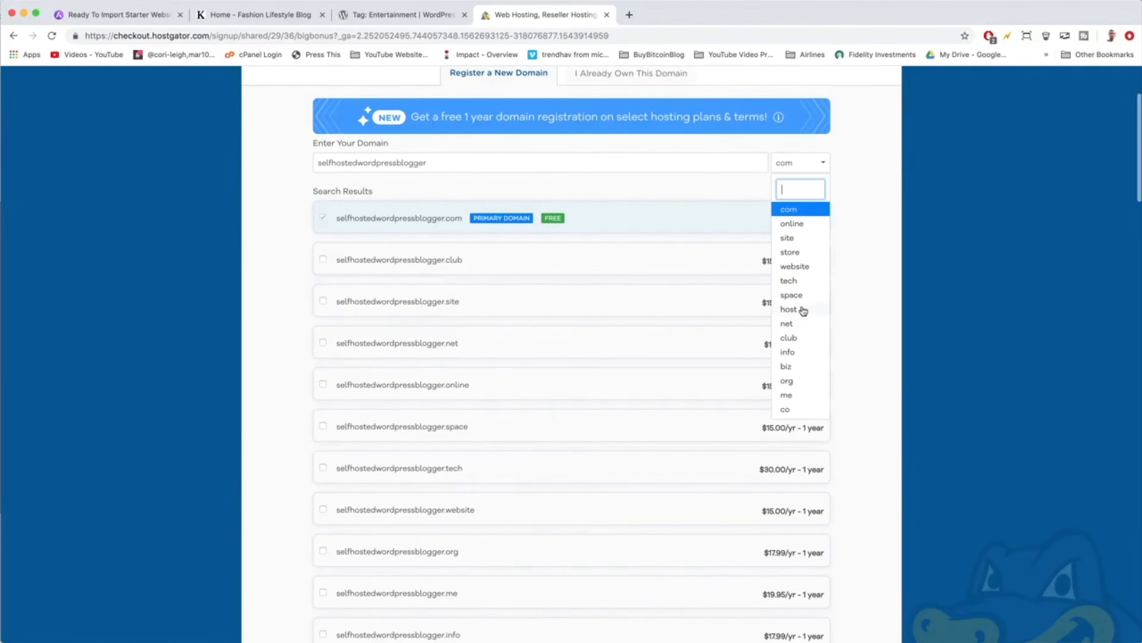
pyautogui.click(862, 314)
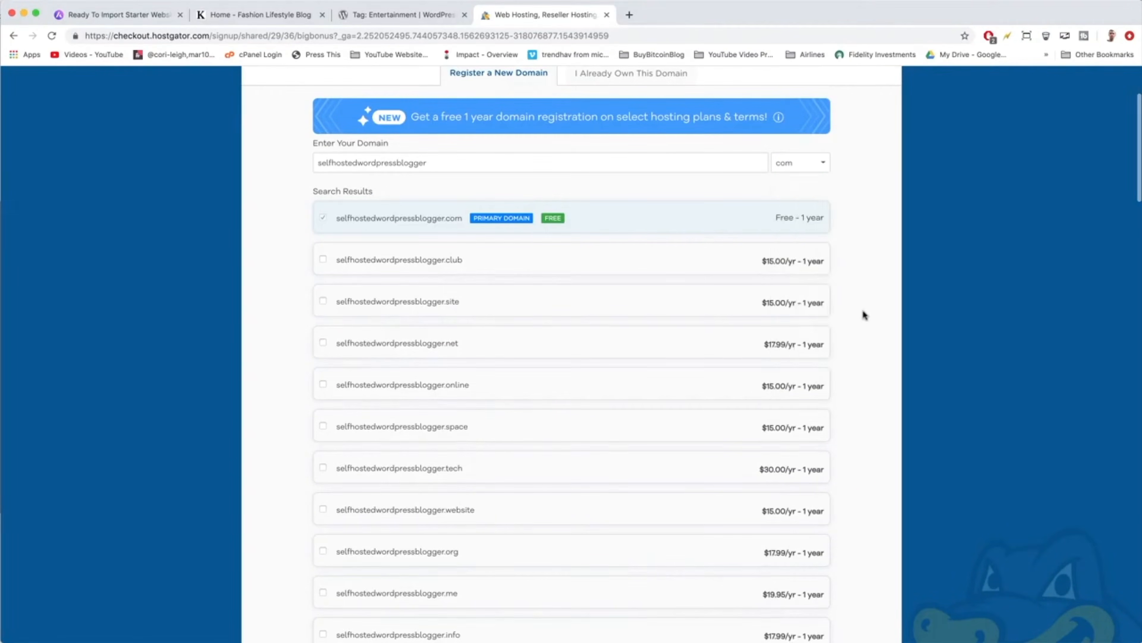
pyautogui.scroll(3, 281, 294)
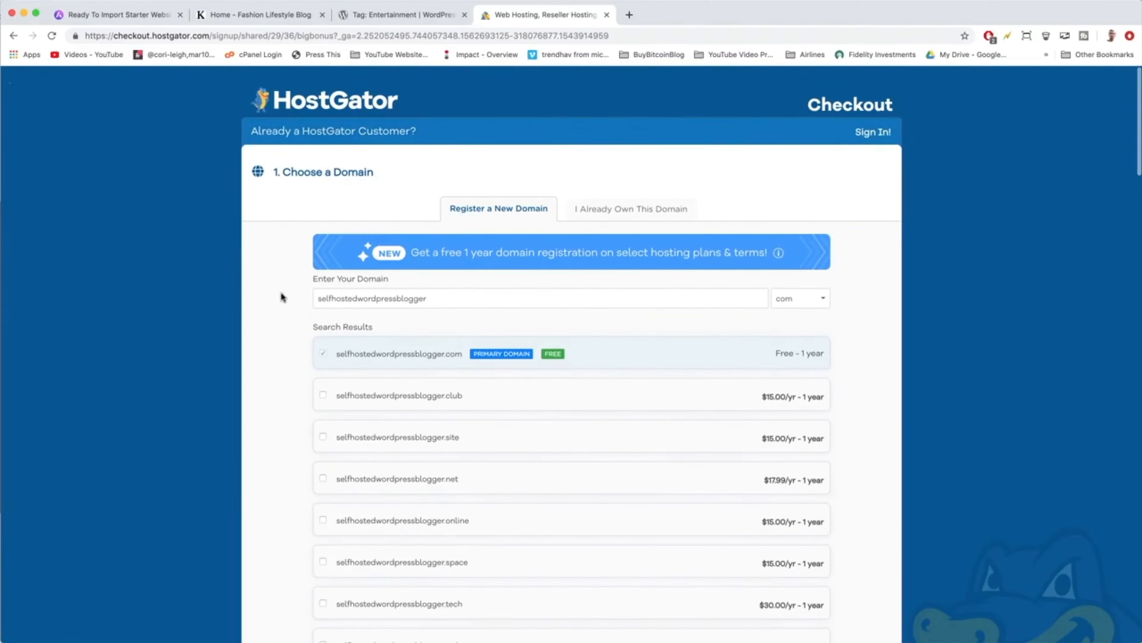
pyautogui.scroll(-2, 247, 298)
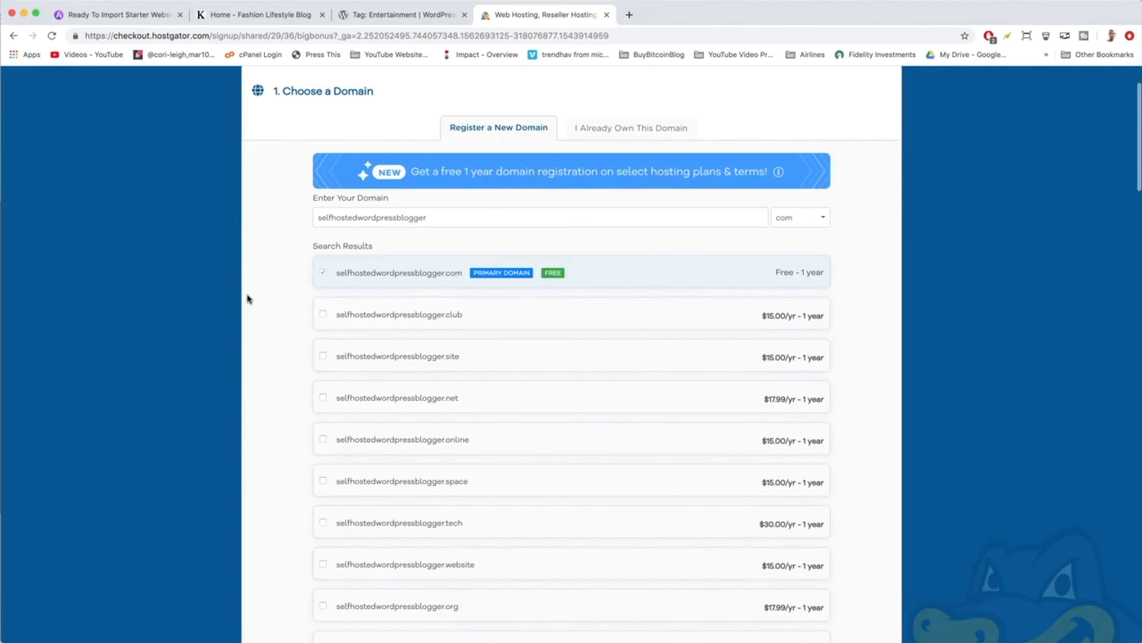
pyautogui.scroll(1, 259, 308)
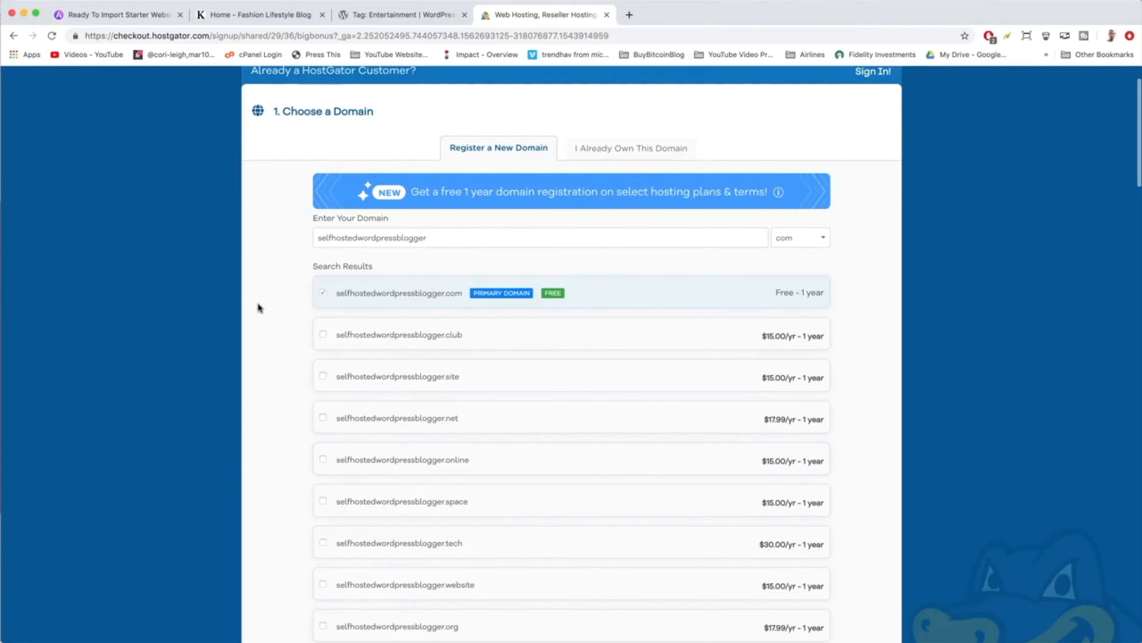
pyautogui.scroll(2, 258, 304)
pyautogui.scroll(-4, 258, 305)
pyautogui.scroll(-7, 258, 303)
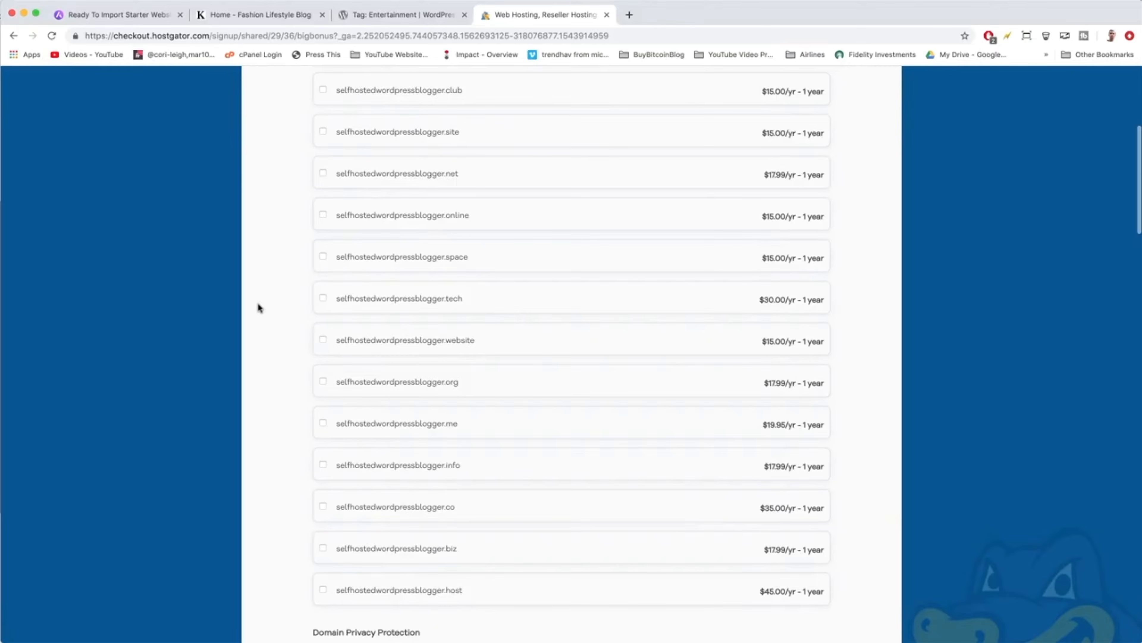
pyautogui.scroll(10, 258, 304)
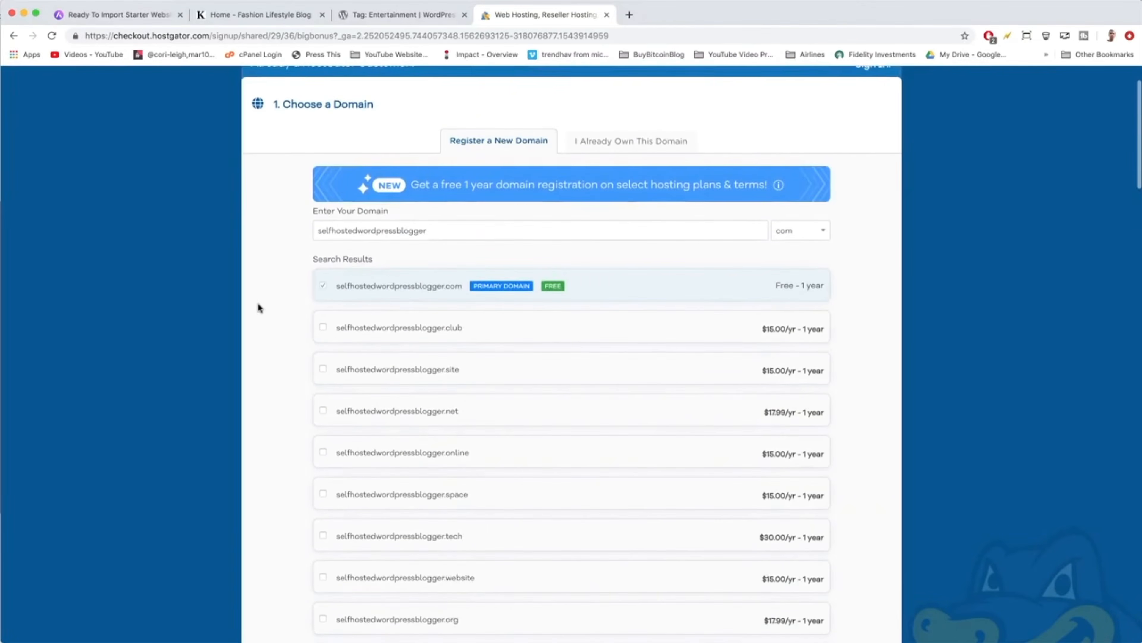
pyautogui.scroll(3, 258, 307)
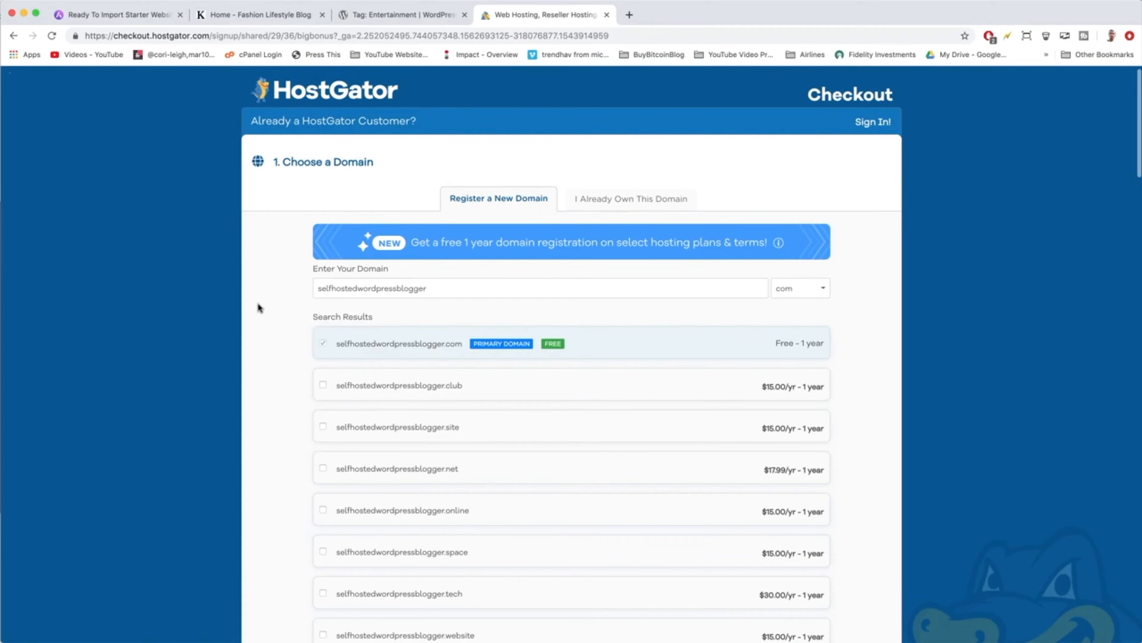
pyautogui.scroll(1, 258, 304)
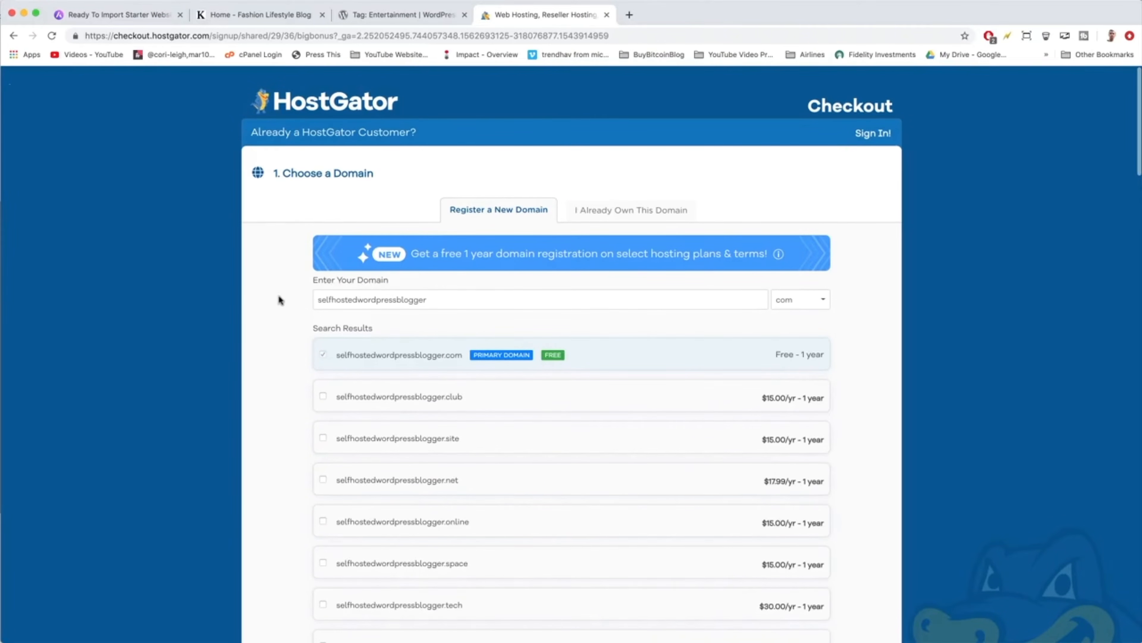
# Remove Domain Privacy Protection from selfhostedwordpressblogger.com.
pyautogui.scroll(-5, 278, 295)
pyautogui.scroll(-15, 279, 296)
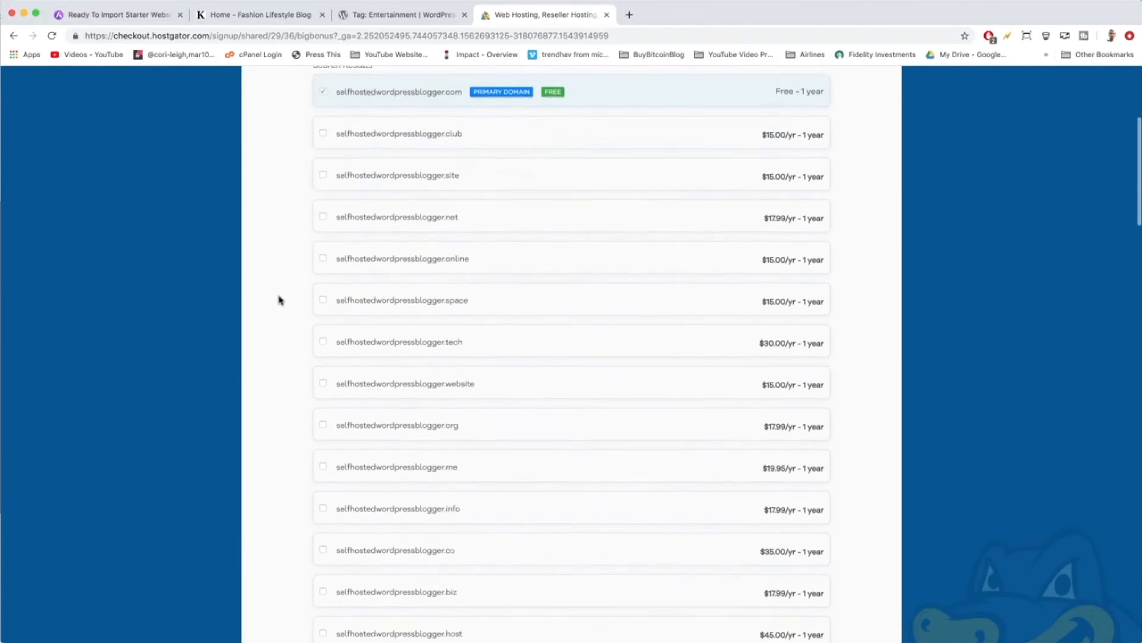
pyautogui.scroll(-5, 278, 299)
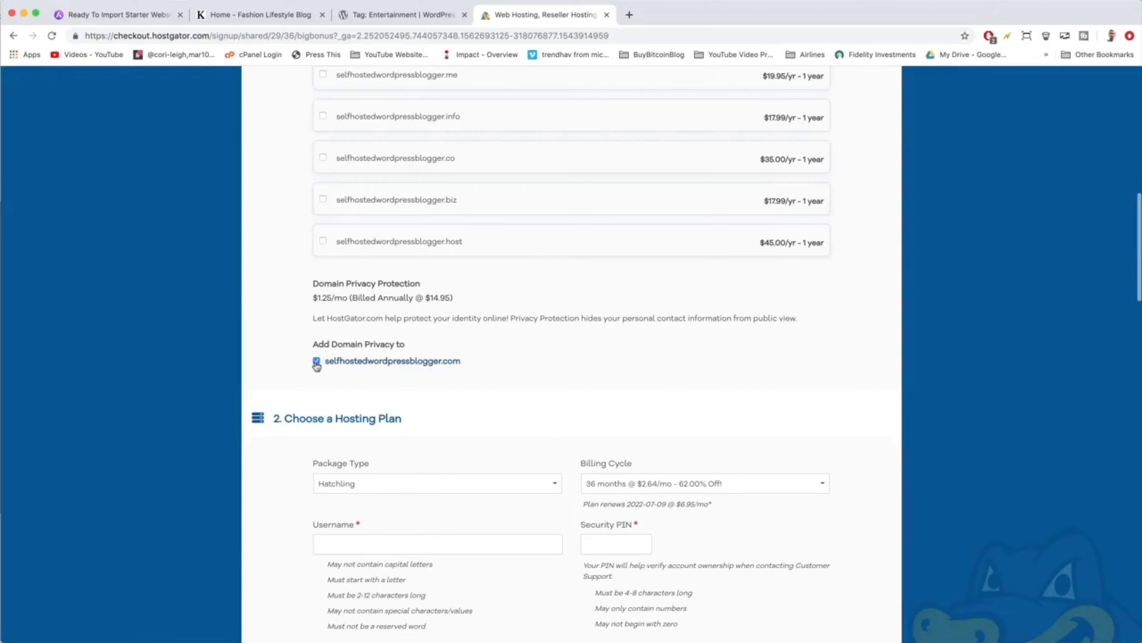
pyautogui.click(316, 364)
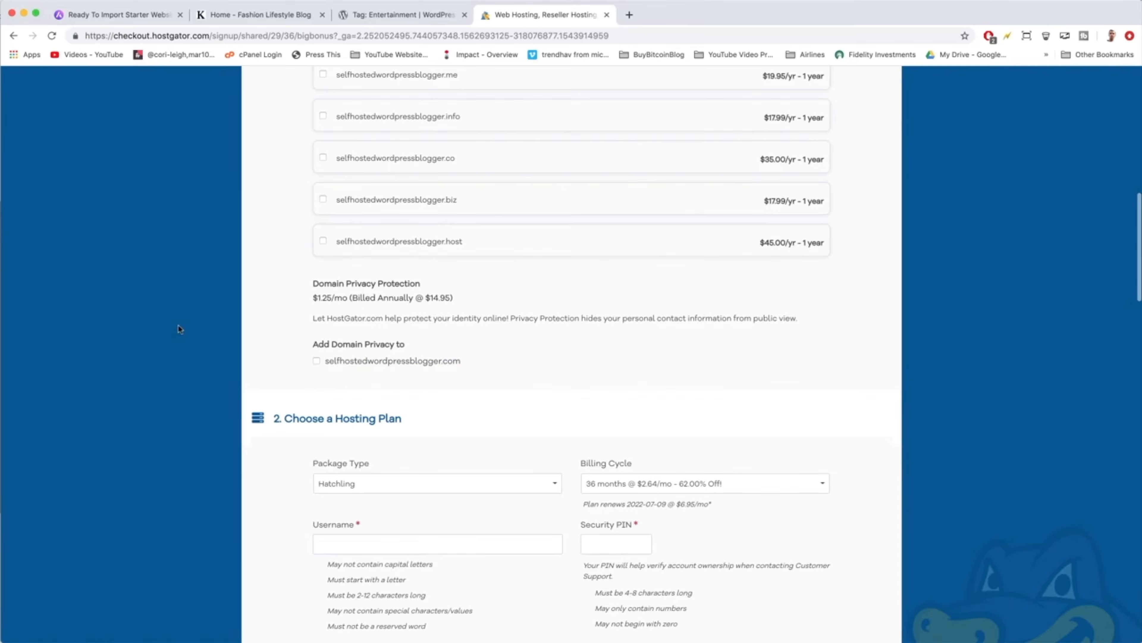
# Choose the Hatchling package and set the billing cycle to 12 months @ $4.48/mo.
pyautogui.scroll(-6, 179, 328)
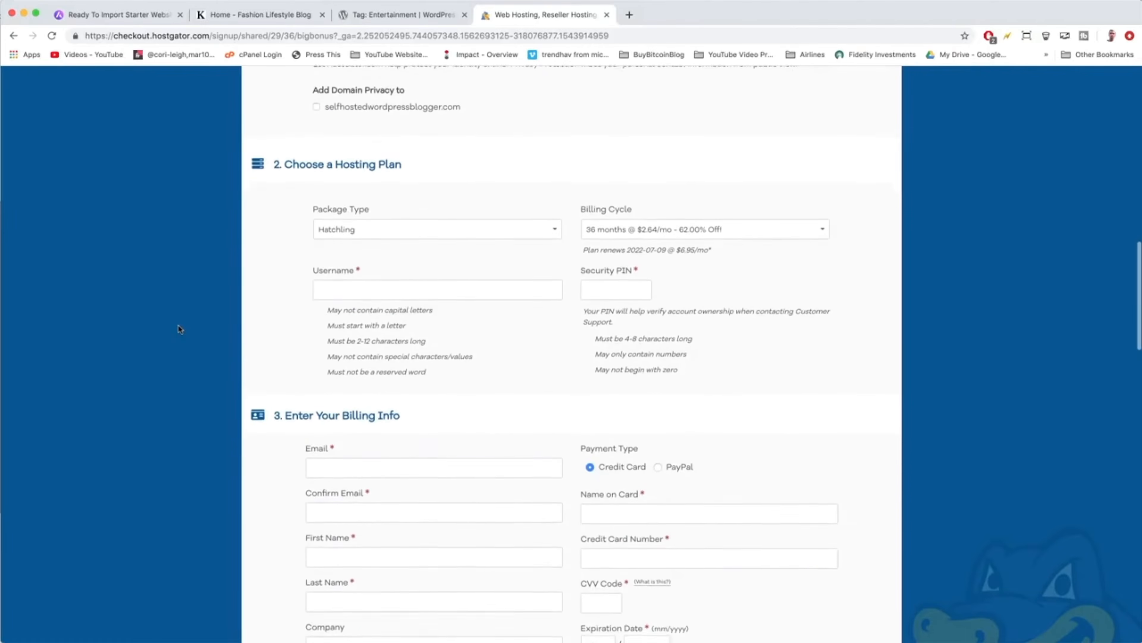
pyautogui.scroll(-2, 179, 329)
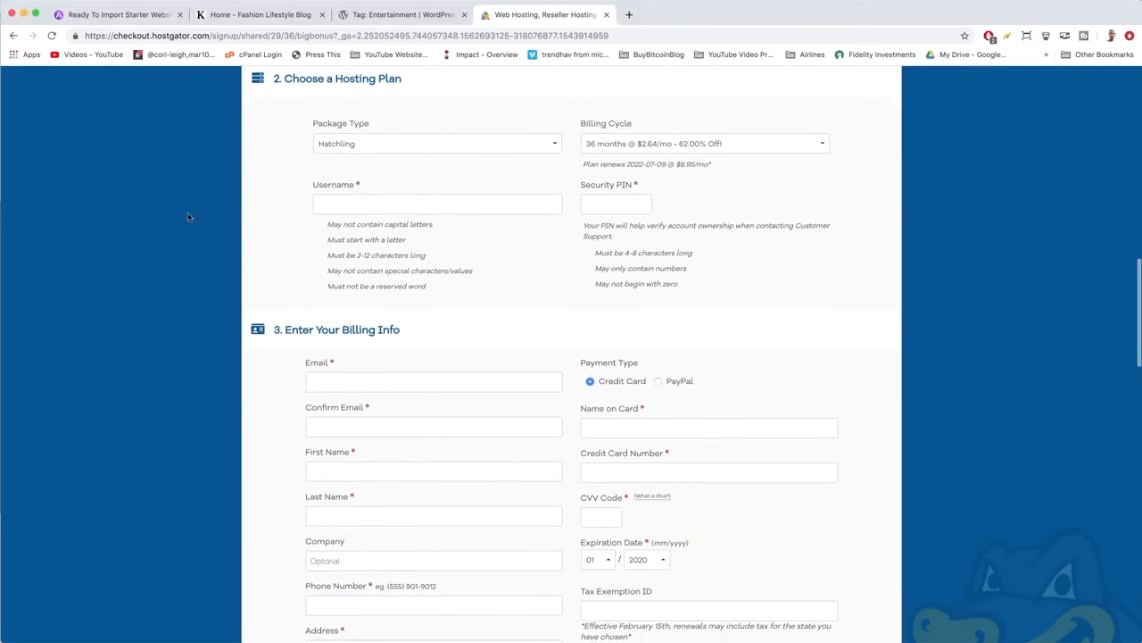
pyautogui.click(530, 146)
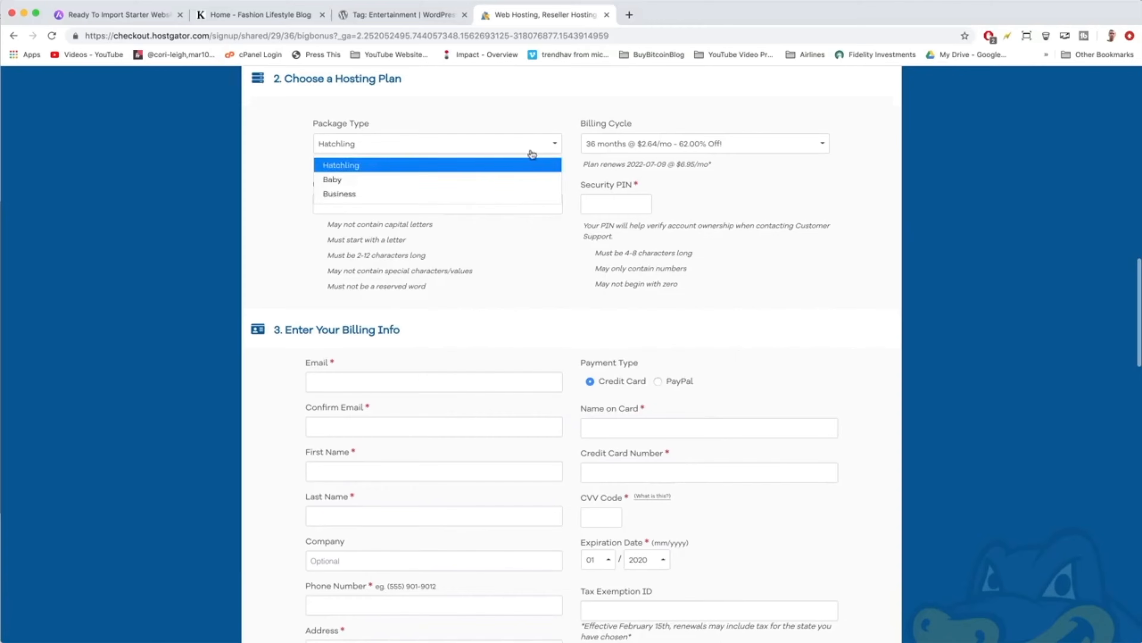
pyautogui.click(538, 167)
pyautogui.click(671, 146)
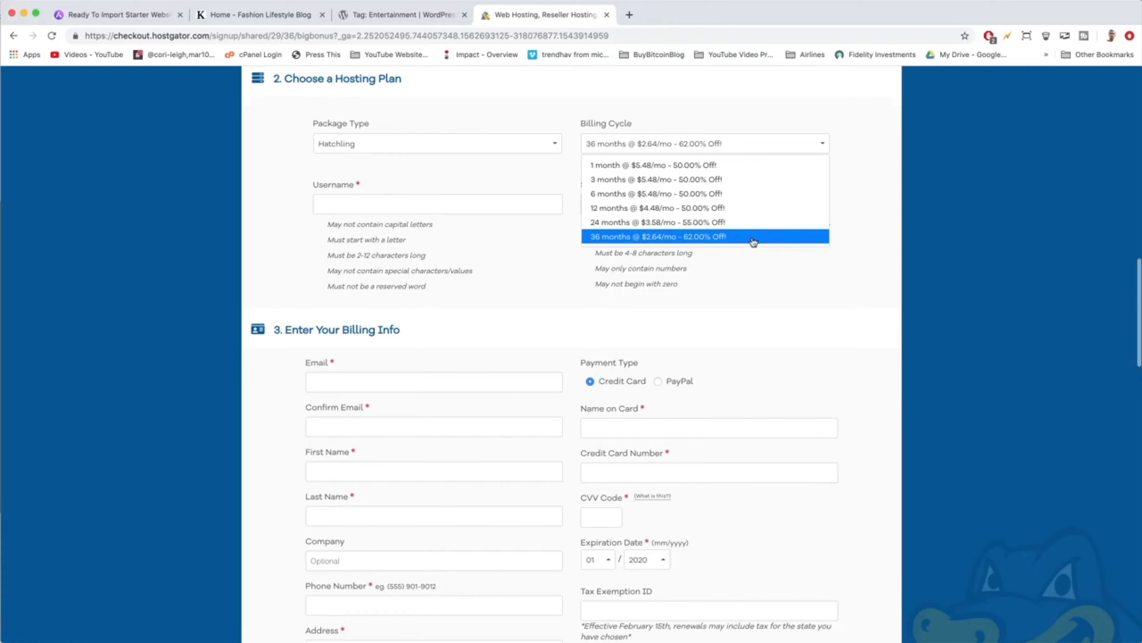
pyautogui.click(704, 209)
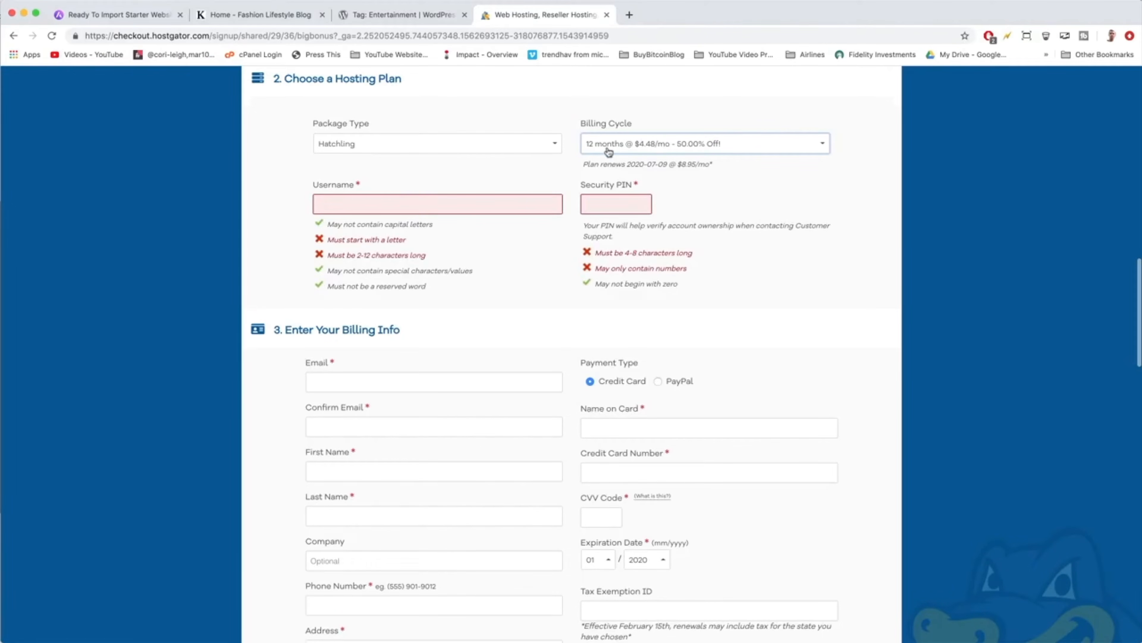
# Enter the hosting account's username and security PIN for the Hatchling plan.
pyautogui.click(504, 206)
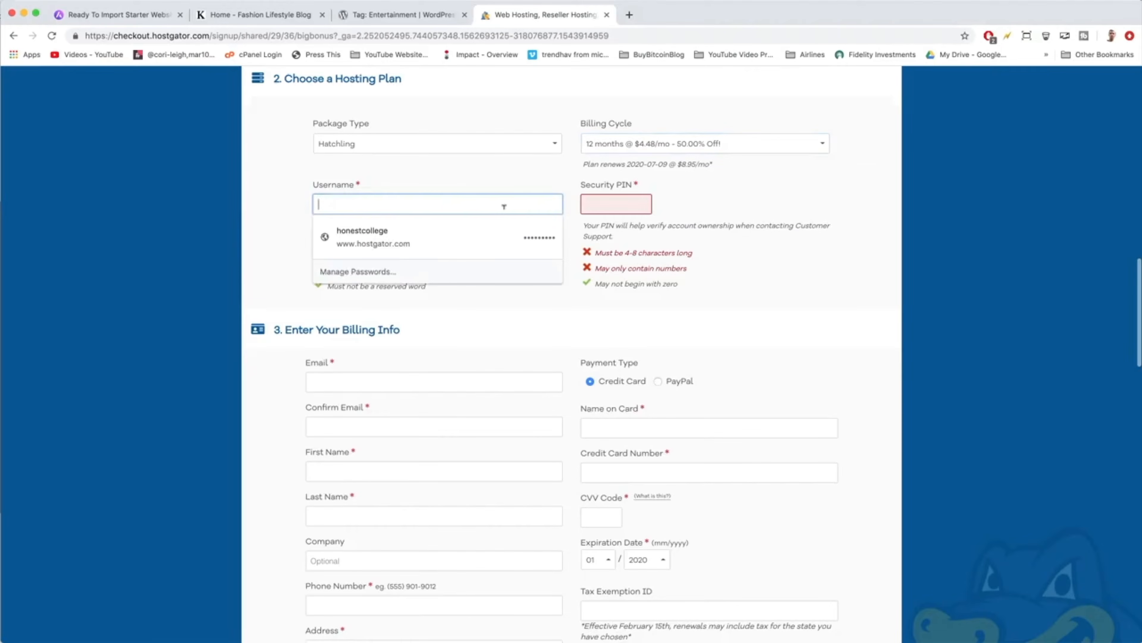
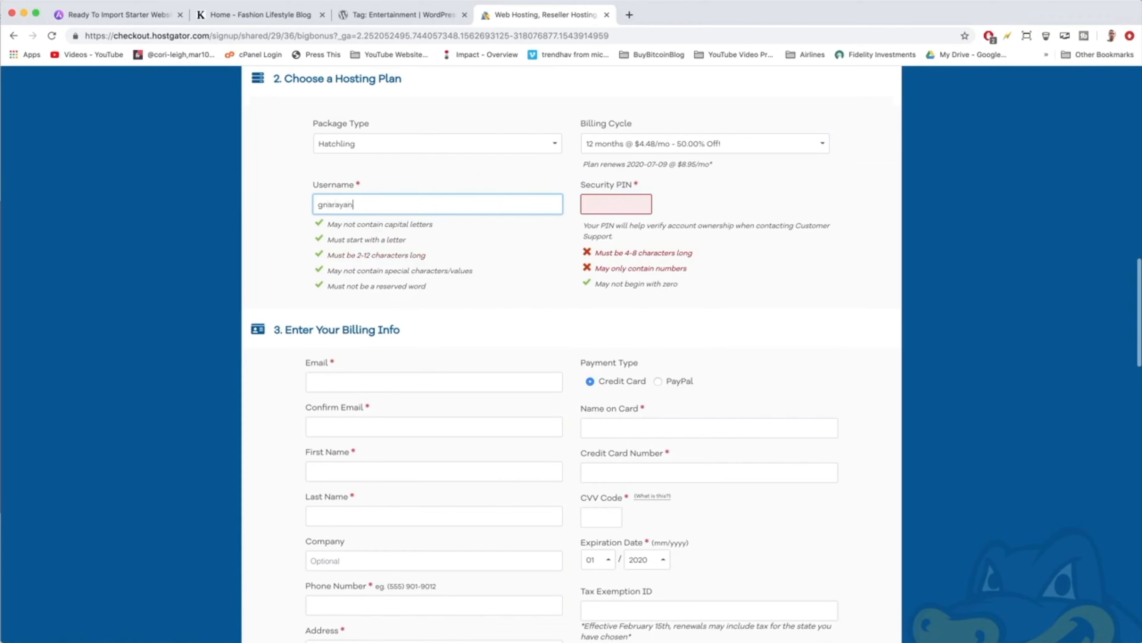
pyautogui.press('Tab')
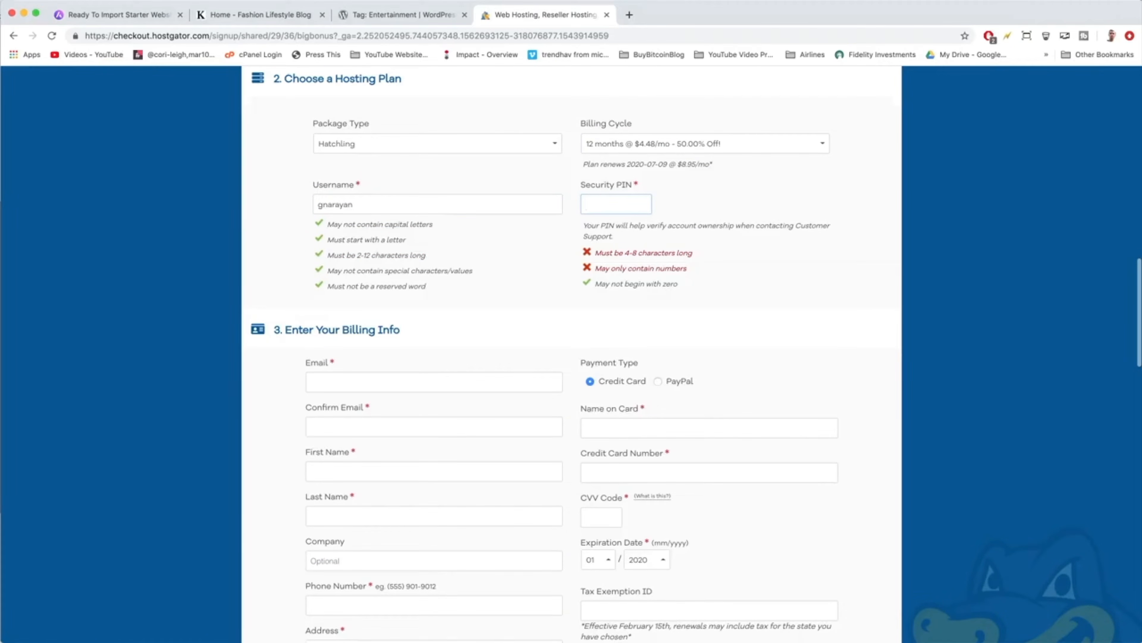
# Enter the customer's email in the billing info, correcting its ending, and continue to the following field.
pyautogui.scroll(-5, 571, 351)
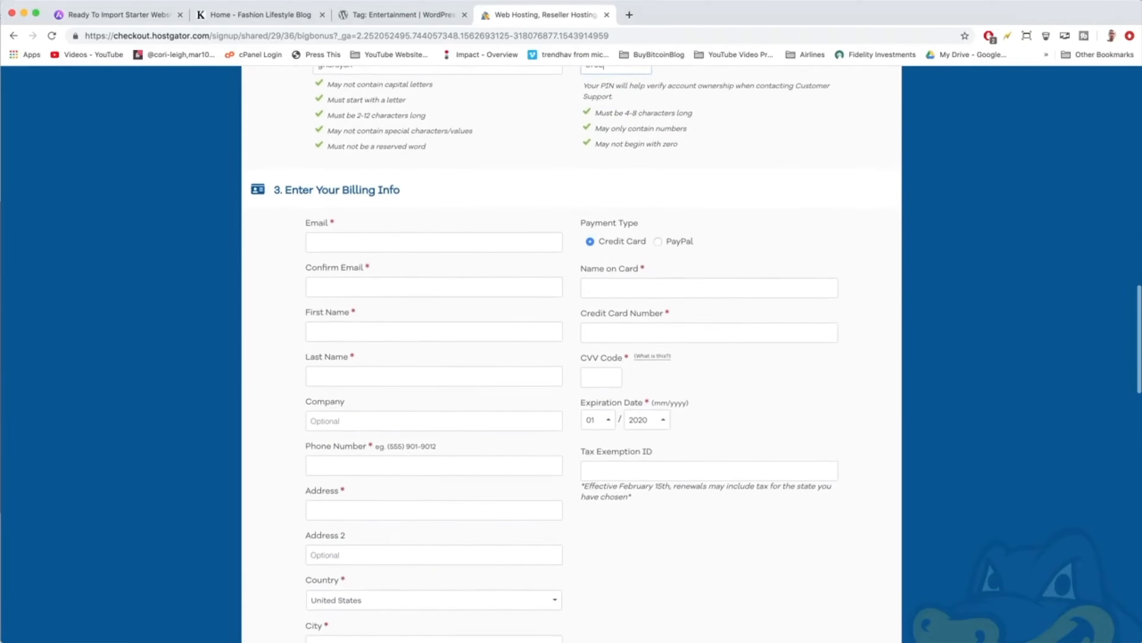
pyautogui.scroll(-1, 571, 351)
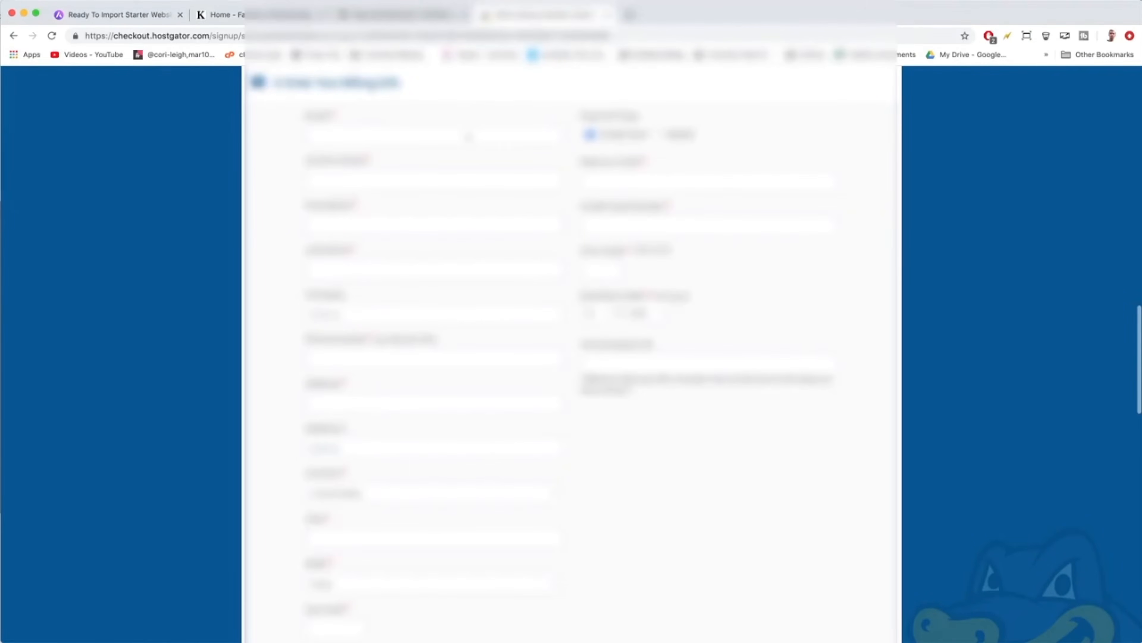
pyautogui.click(469, 136)
pyautogui.write('...')
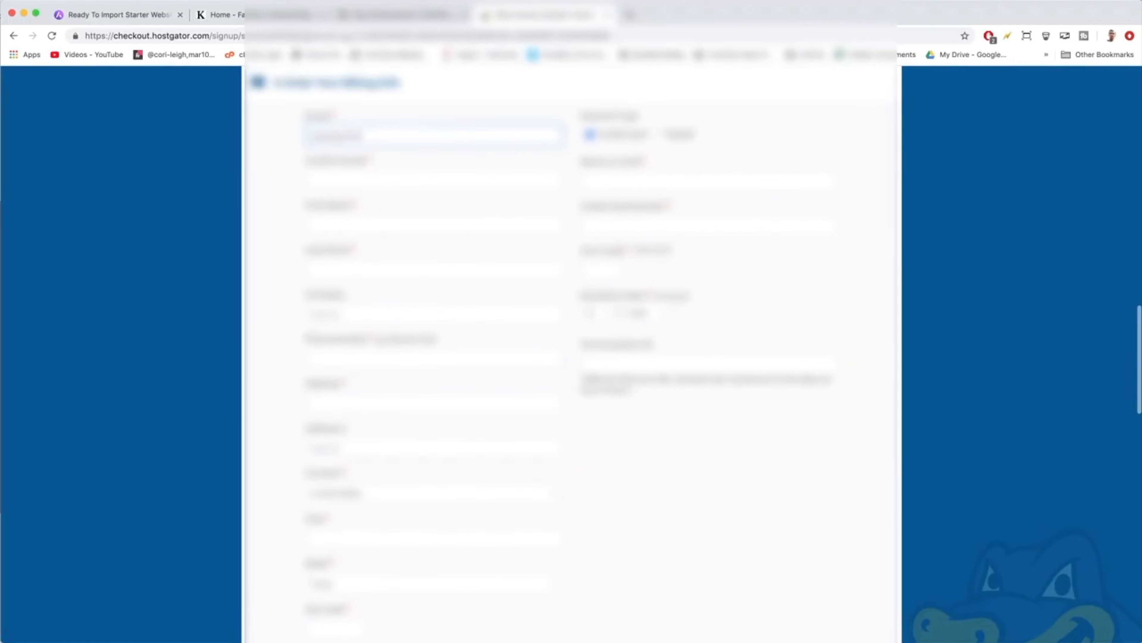
pyautogui.press('BackSpace')
pyautogui.press('BackSpace')
pyautogui.press('BackSpace')
pyautogui.press('BackSpace')
pyautogui.press('BackSpace')
pyautogui.press('BackSpace')
pyautogui.write('...m')
pyautogui.press('Tab')
pyautogui.write('...')
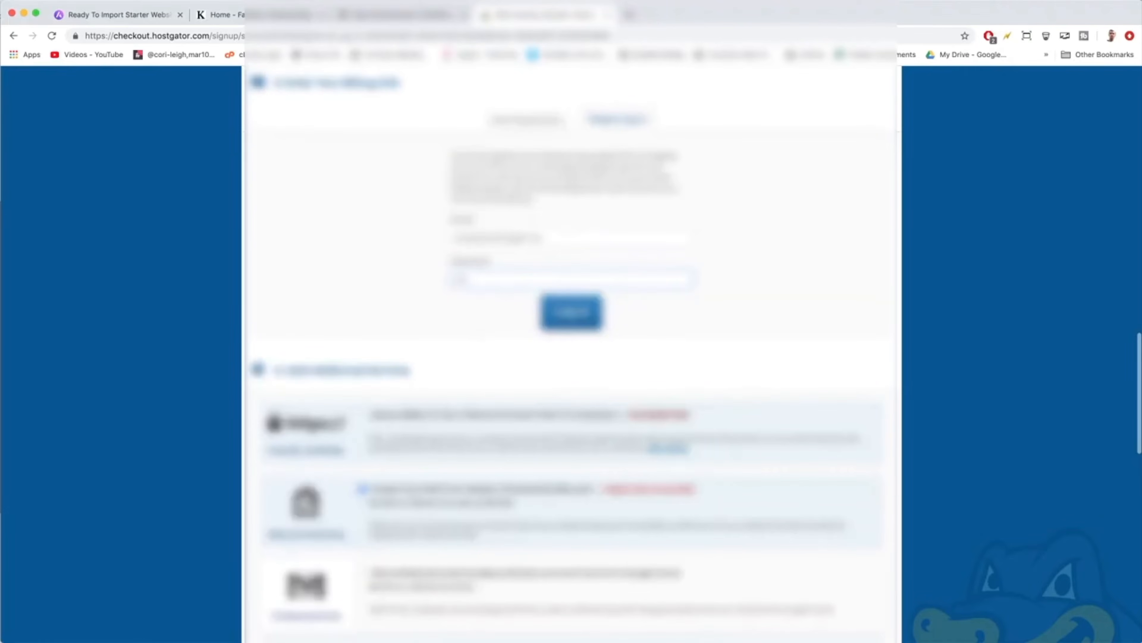
# Return to the new-customer billing form and complete the customer's contact details, card number, CVV code and expiration date.
pyautogui.click(526, 118)
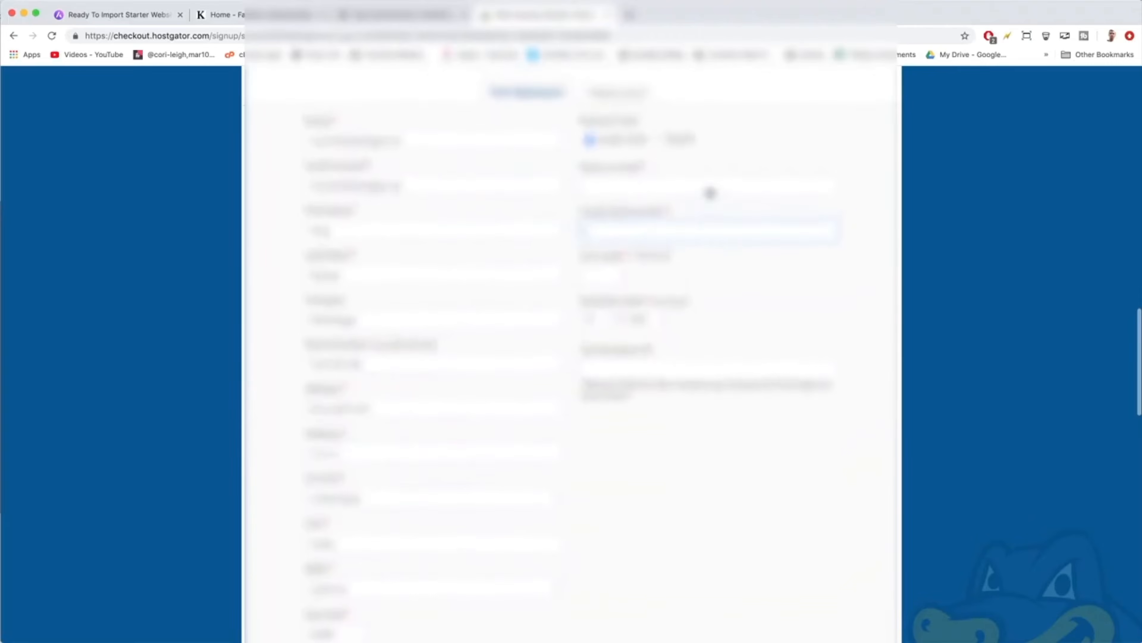
pyautogui.scroll(-1, 709, 191)
pyautogui.scroll(1, 708, 191)
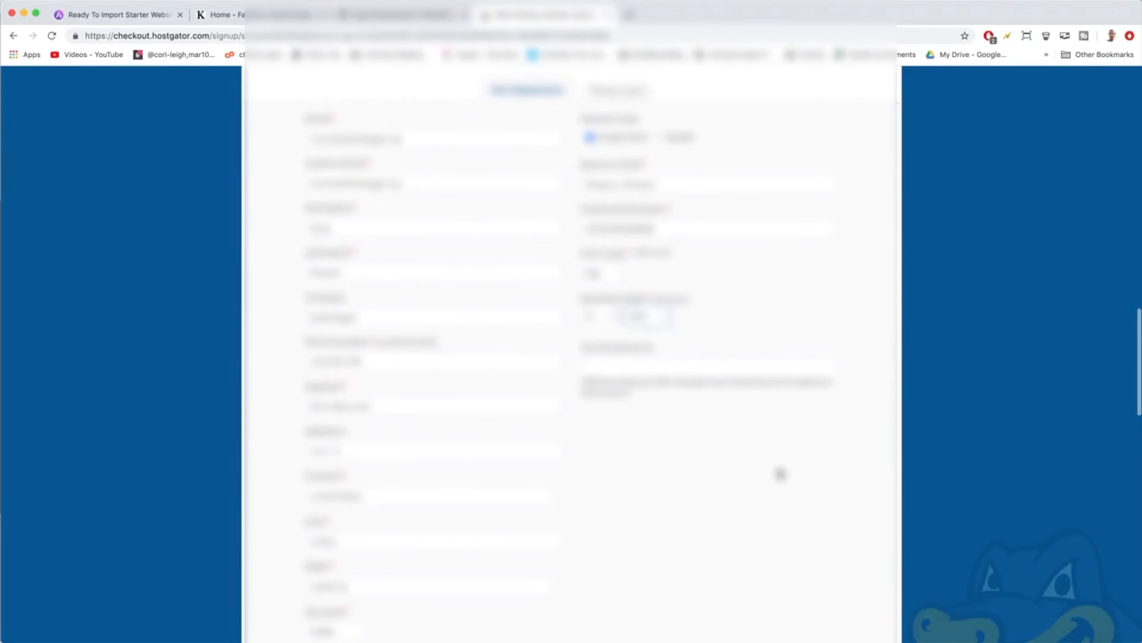
# Remove the SiteLock Monitoring and CodeGuard Site Backup add-ons from the additional services.
pyautogui.scroll(-6, 780, 472)
pyautogui.scroll(-6, 781, 473)
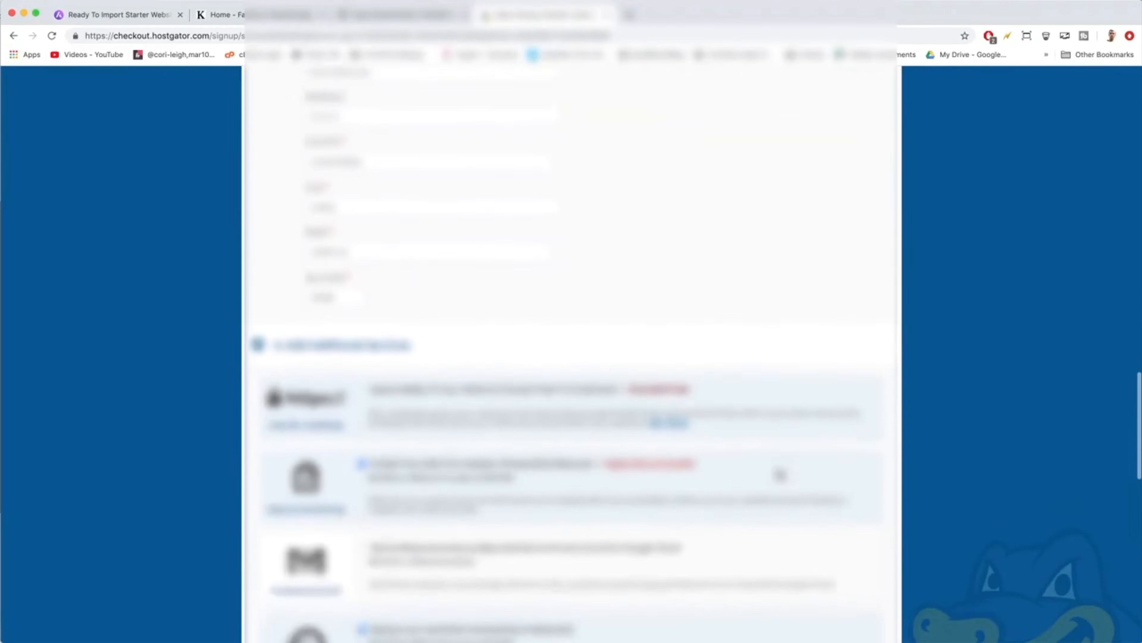
pyautogui.scroll(-2, 780, 475)
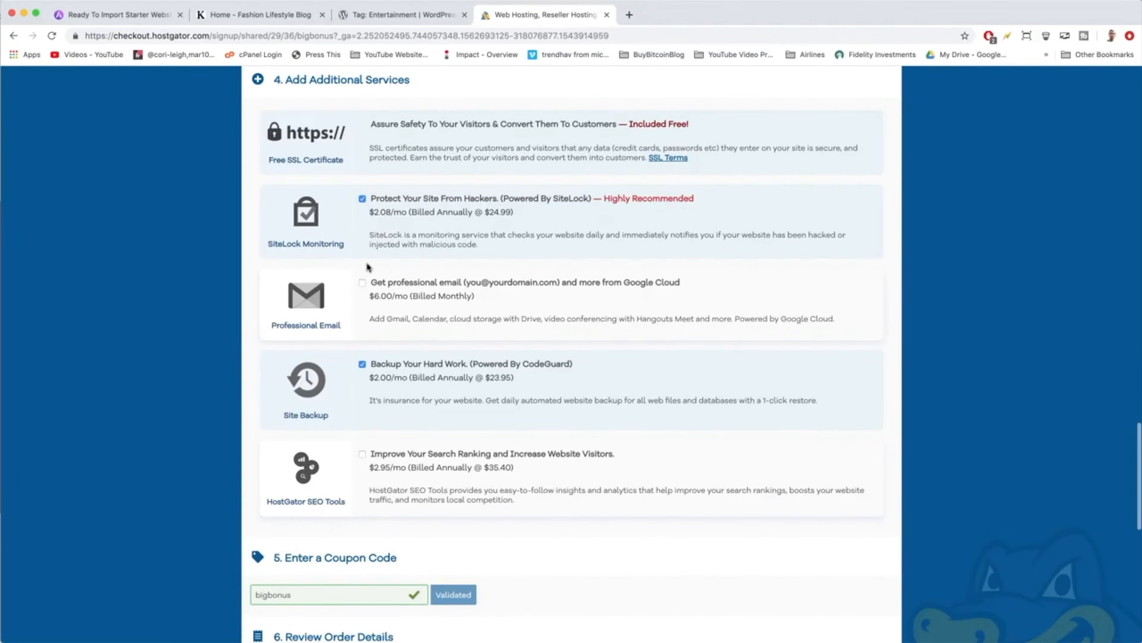
pyautogui.click(363, 199)
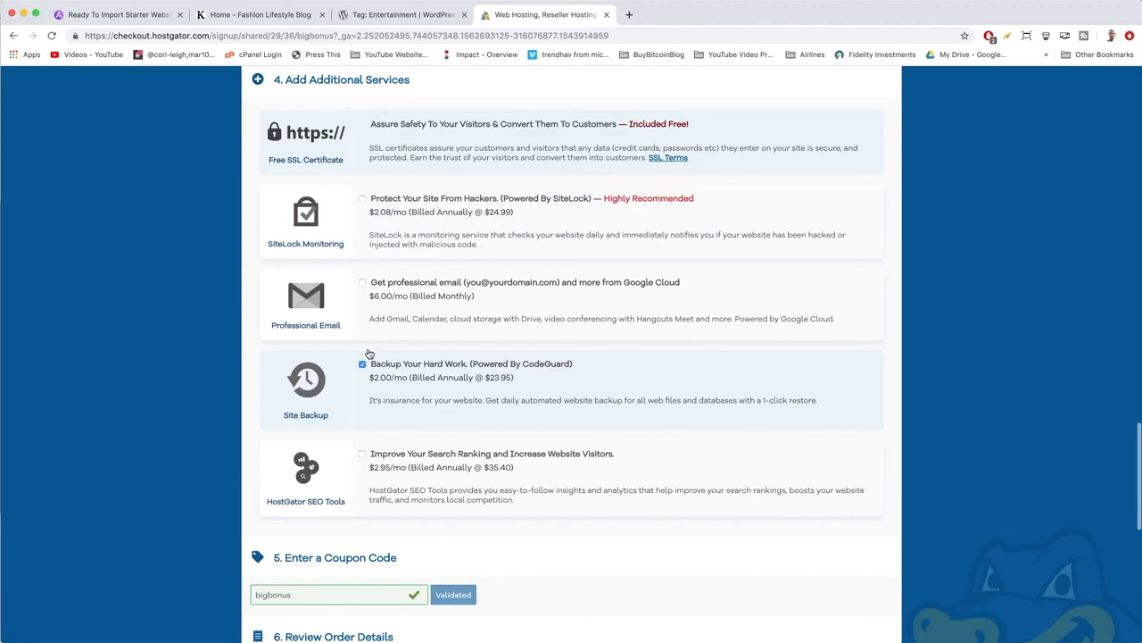
pyautogui.click(362, 364)
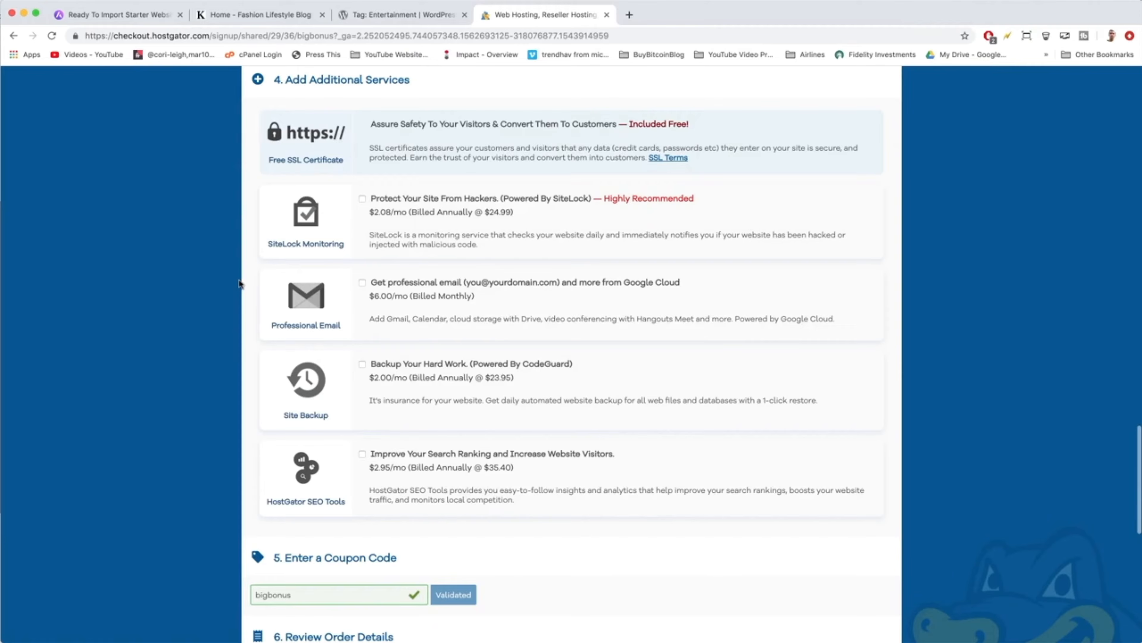
# Check the bigbonus coupon code applied to the order.
pyautogui.scroll(-7, 214, 276)
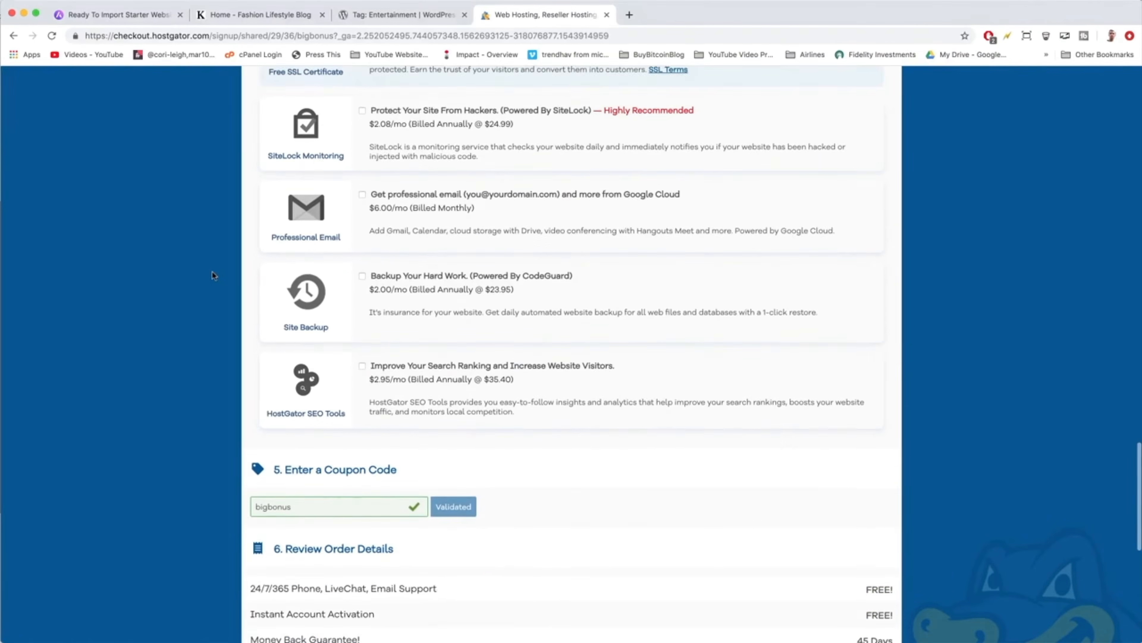
pyautogui.scroll(-3, 213, 276)
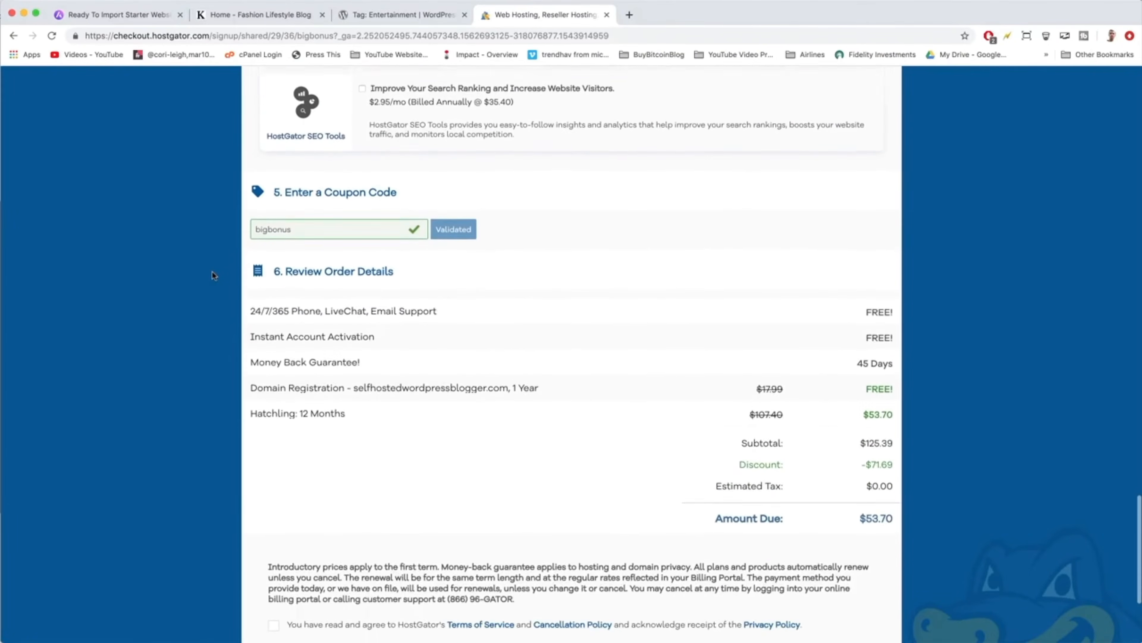
pyautogui.scroll(-1, 214, 276)
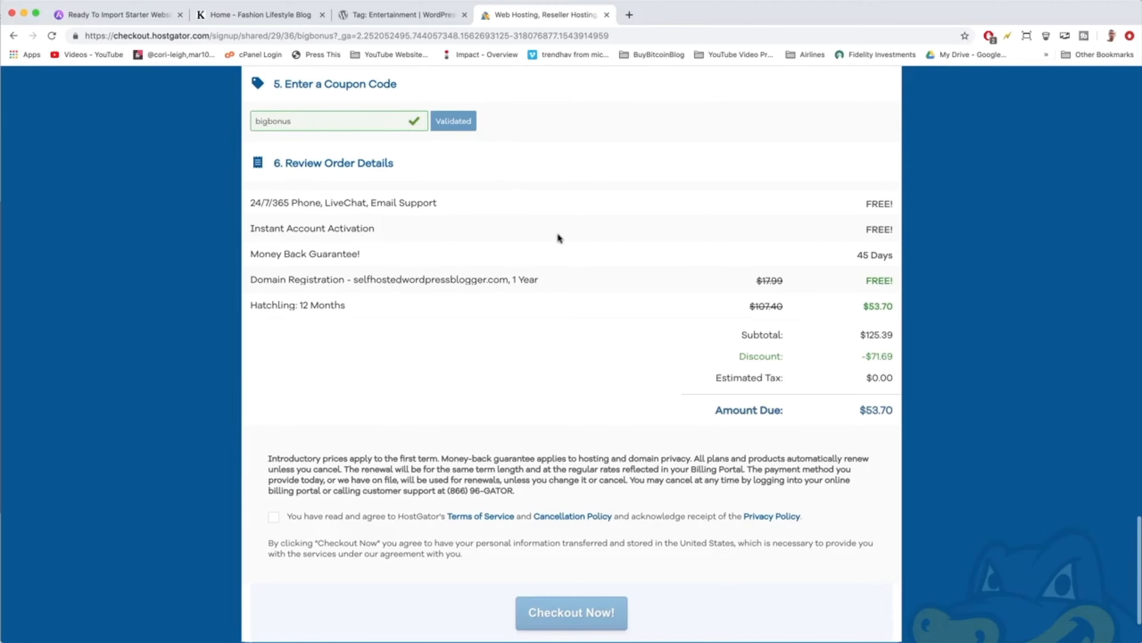
pyautogui.click(309, 121)
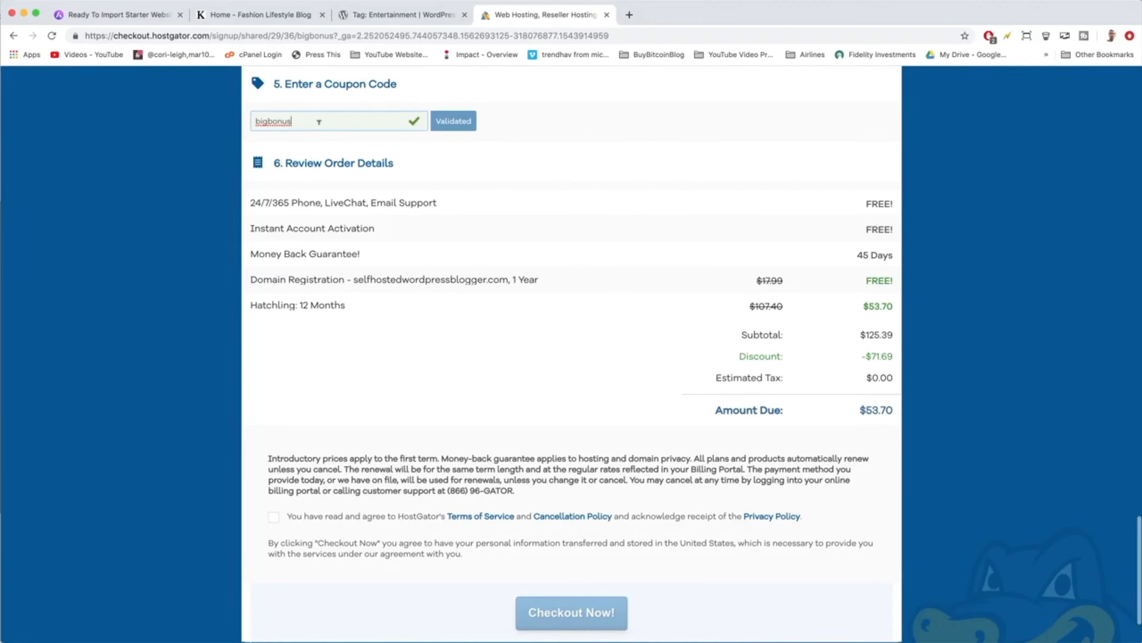
pyautogui.doubleClick(300, 122)
pyautogui.click(300, 117)
pyautogui.click(572, 104)
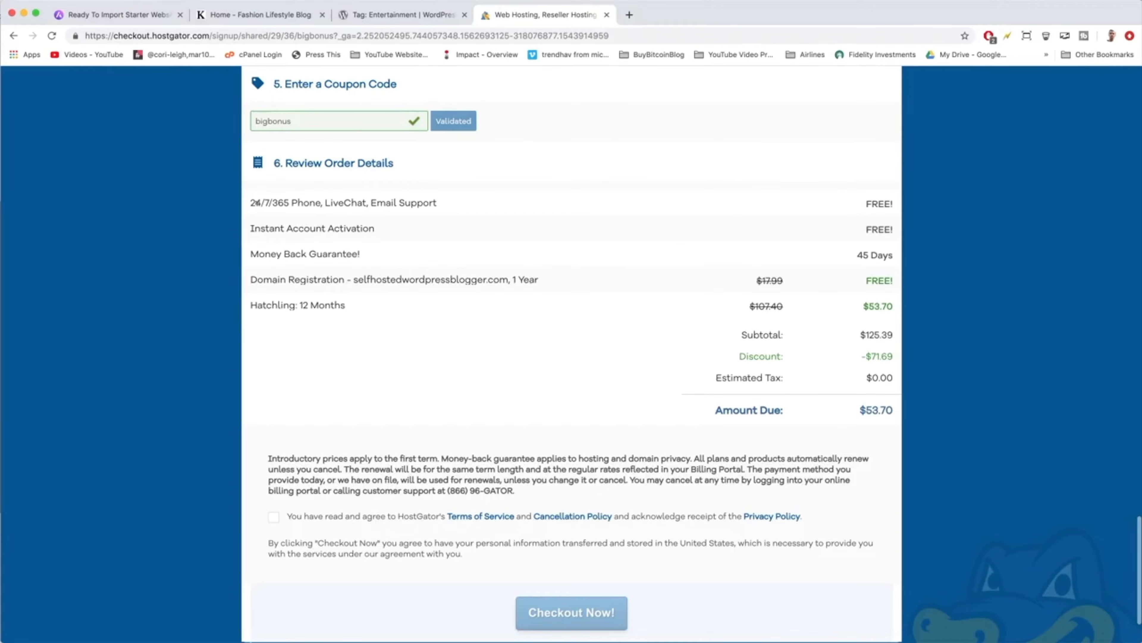
# Review the order details, from the included support and account activation to the hosting price, discount and amount due.
pyautogui.moveTo(251, 202); pyautogui.dragTo(436, 201)
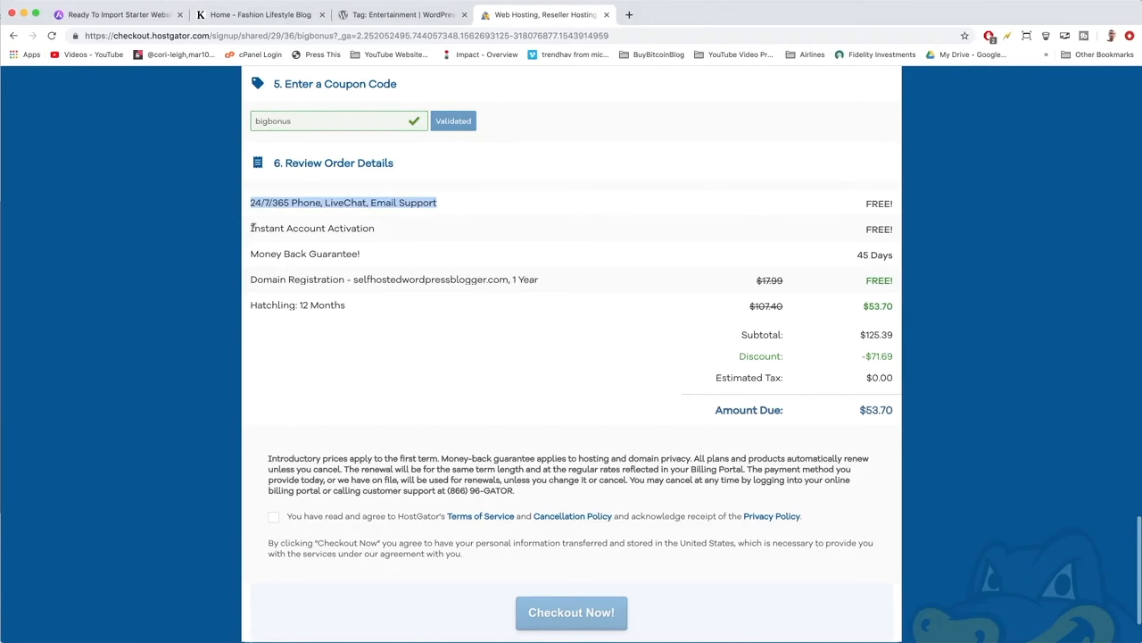
pyautogui.moveTo(253, 227); pyautogui.dragTo(374, 228)
pyautogui.click(387, 220)
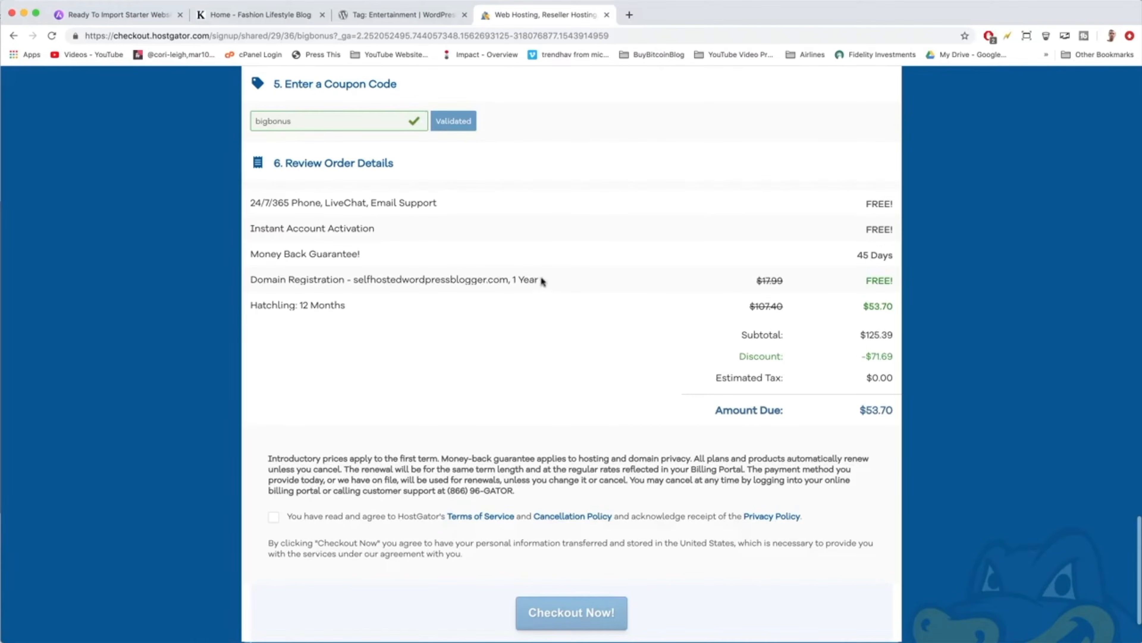
pyautogui.moveTo(538, 279)
pyautogui.mouseDown()
pyautogui.moveTo(512, 278)
pyautogui.moveTo(538, 279)
pyautogui.mouseUp()
pyautogui.moveTo(893, 378); pyautogui.dragTo(735, 327)
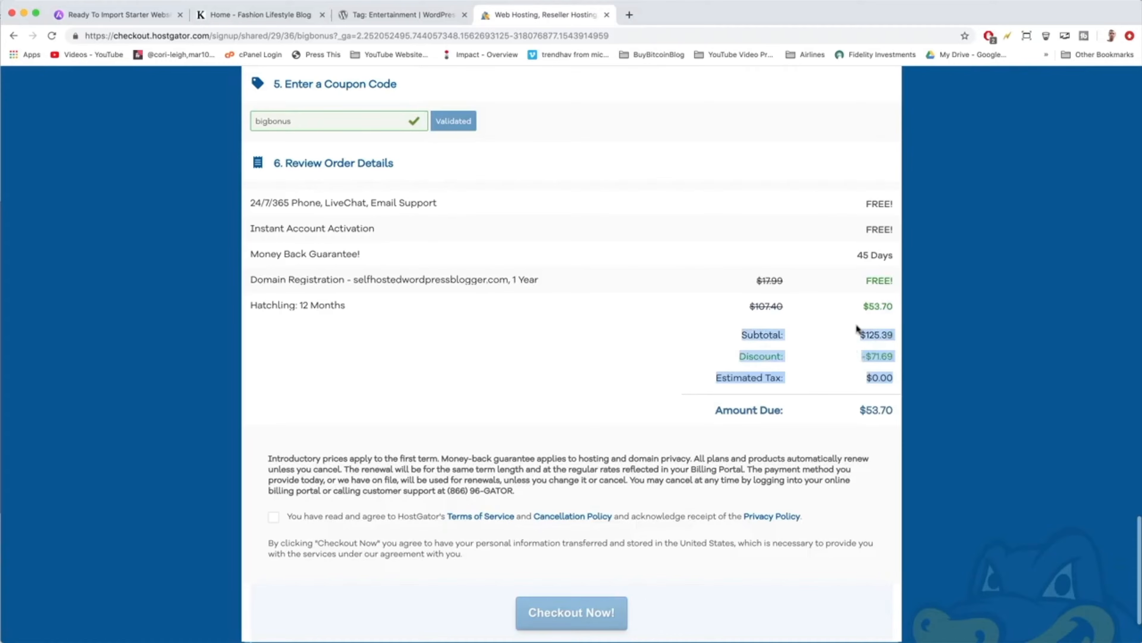
pyautogui.moveTo(862, 304); pyautogui.dragTo(897, 306)
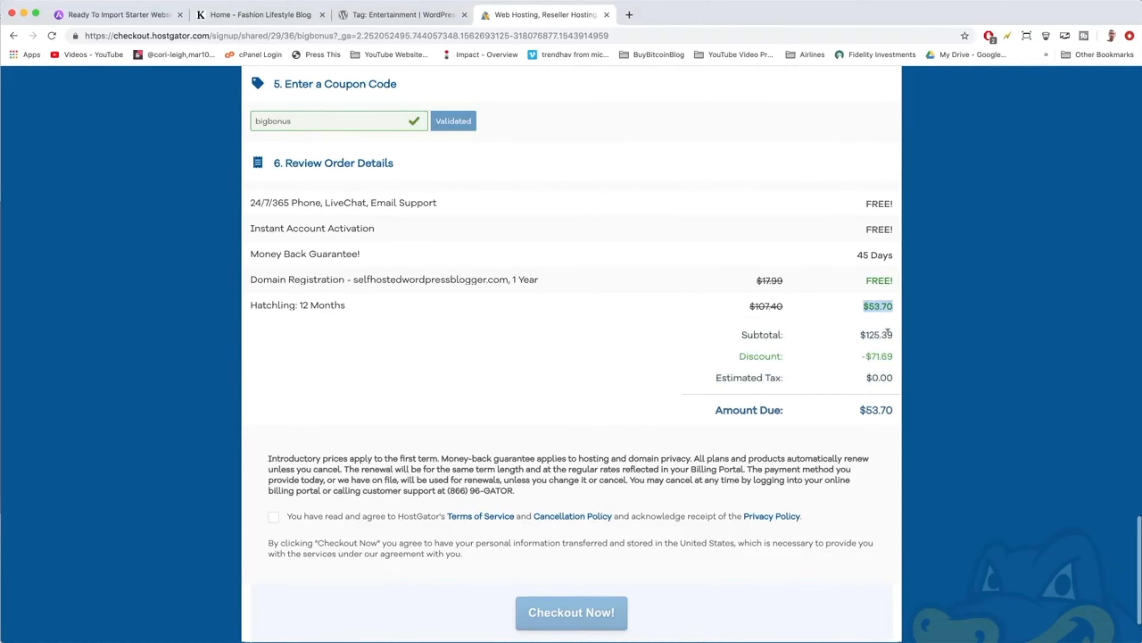
pyautogui.moveTo(860, 409); pyautogui.dragTo(891, 408)
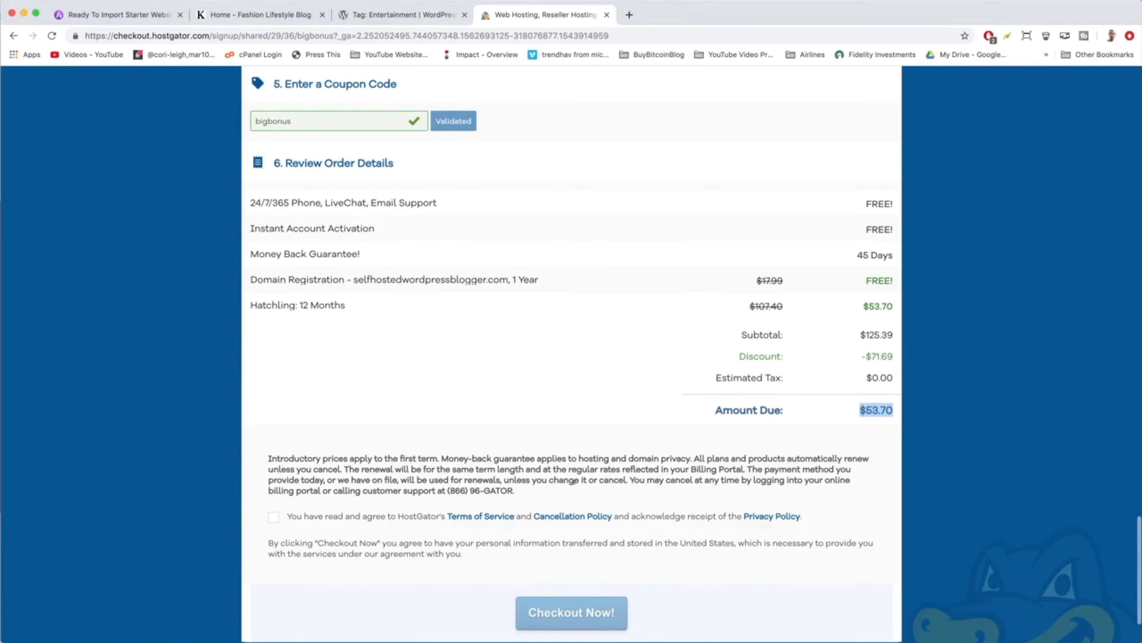
pyautogui.click(629, 479)
# Agree to HostGator's Terms of Service, Cancellation Policy and Privacy Policy, and check out the order.
pyautogui.scroll(-3, 629, 479)
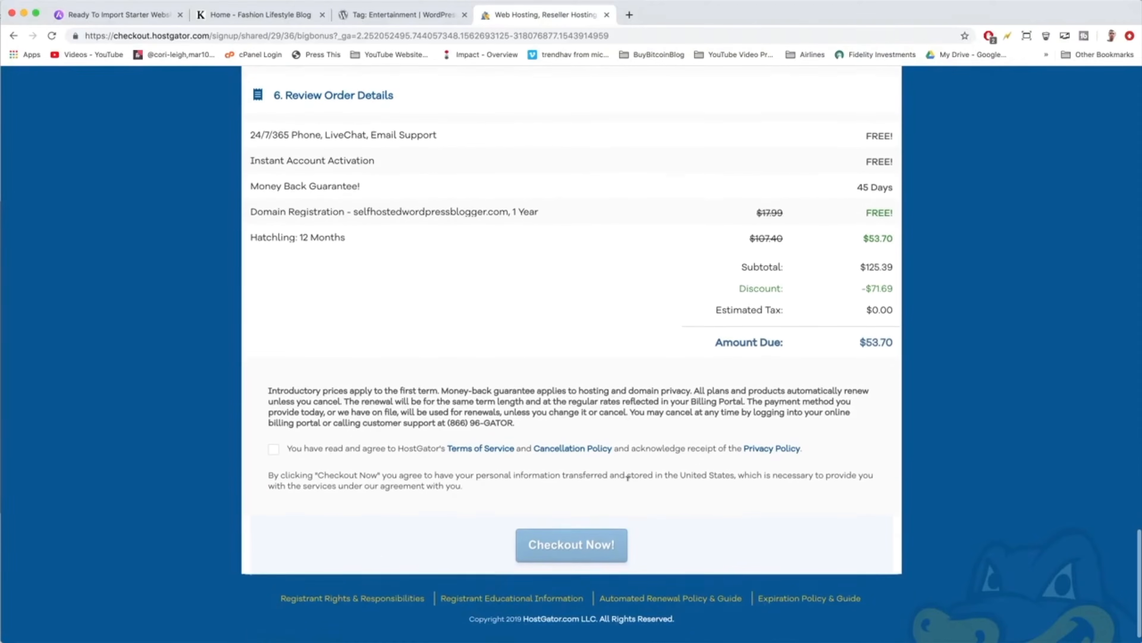
pyautogui.click(273, 442)
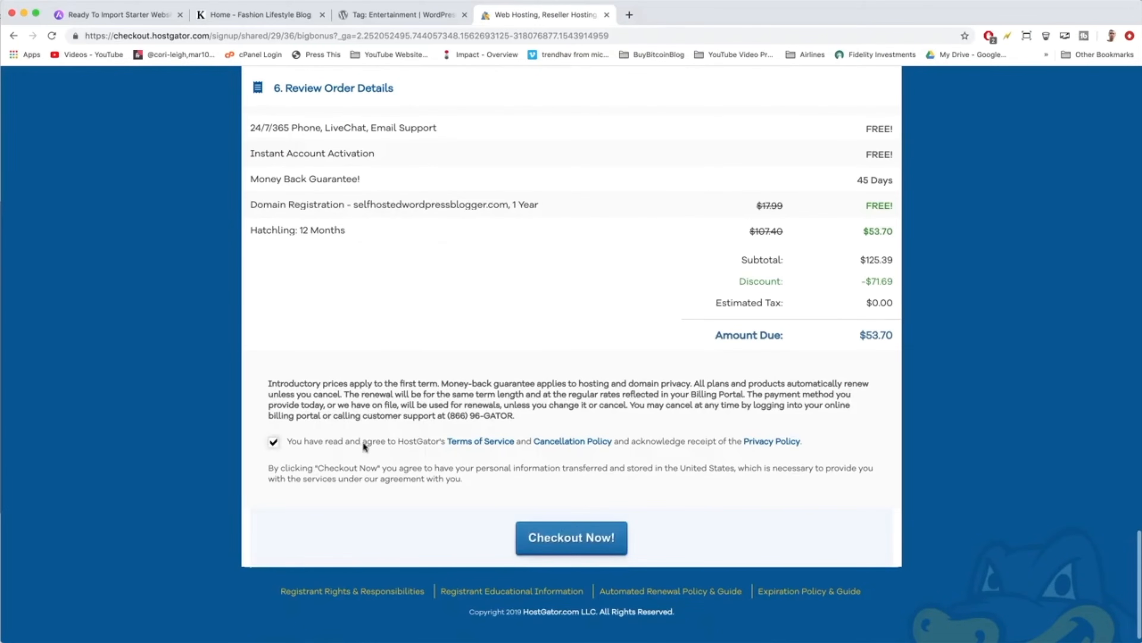
pyautogui.scroll(-1, 401, 437)
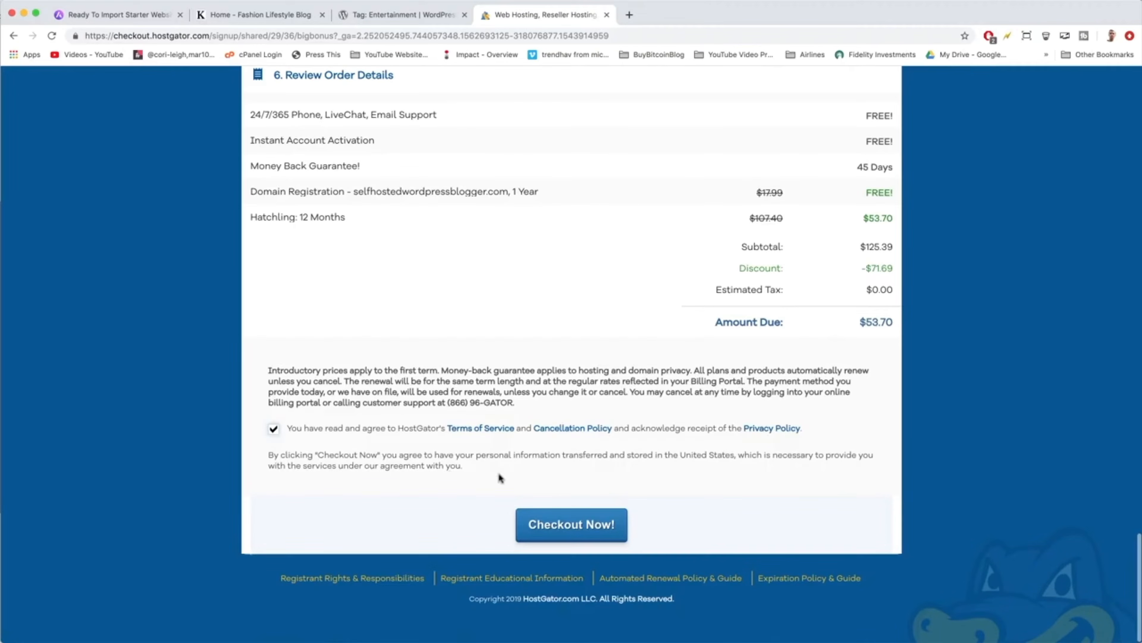
pyautogui.click(618, 529)
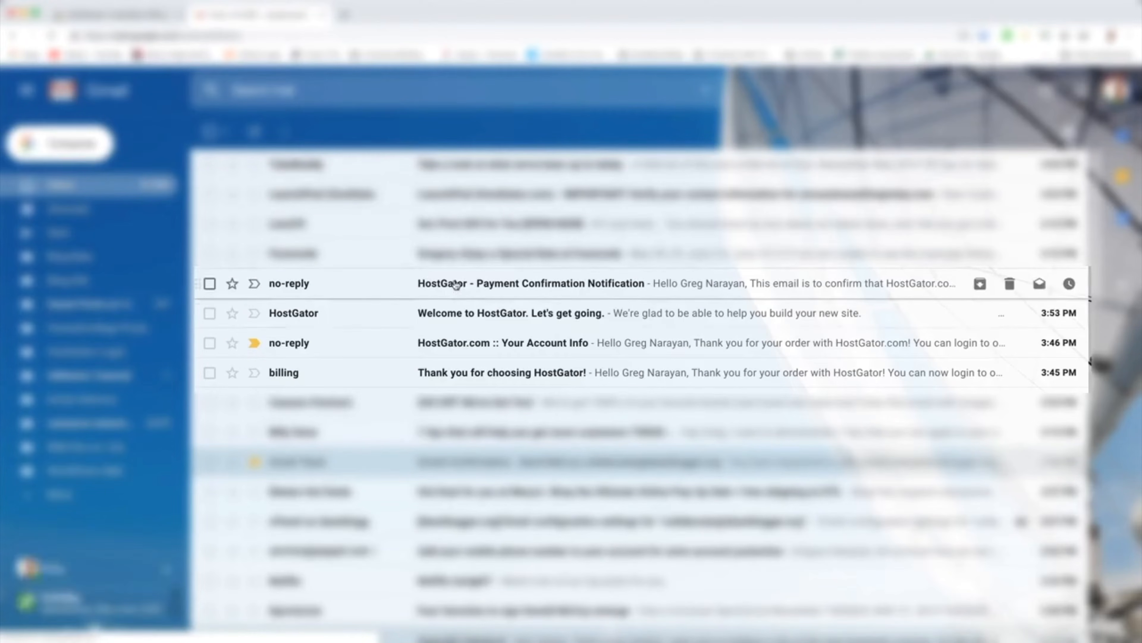
# In Gmail, open the "HostGator.com :: Your Account Info" email, highlight both nameserver lines, and close the mail page.
pyautogui.click(520, 346)
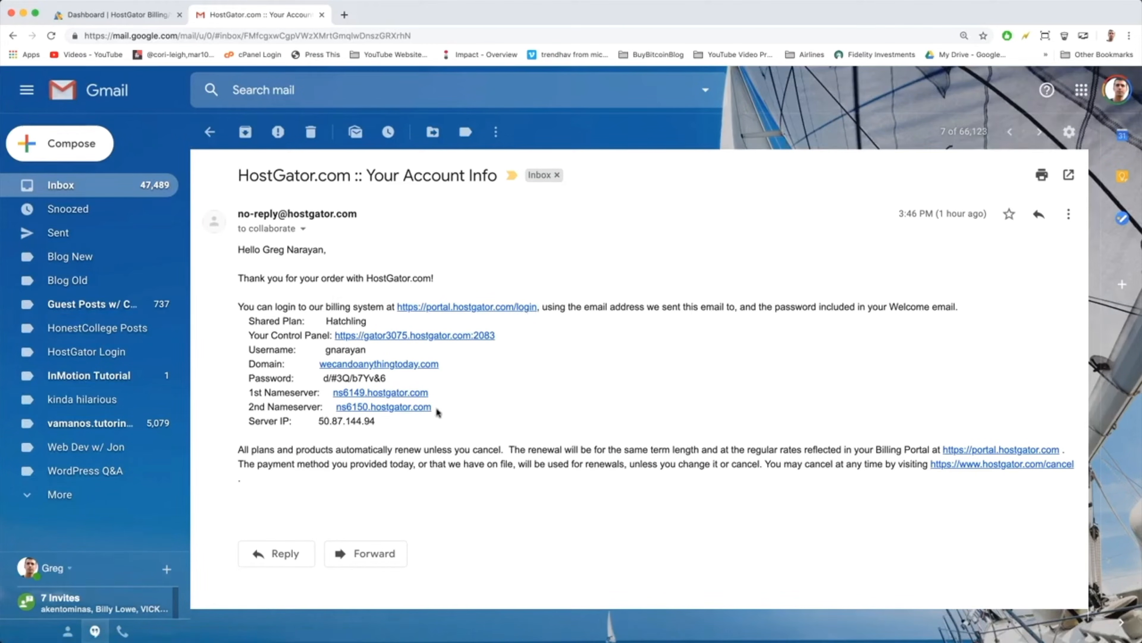
pyautogui.moveTo(431, 403); pyautogui.dragTo(247, 391)
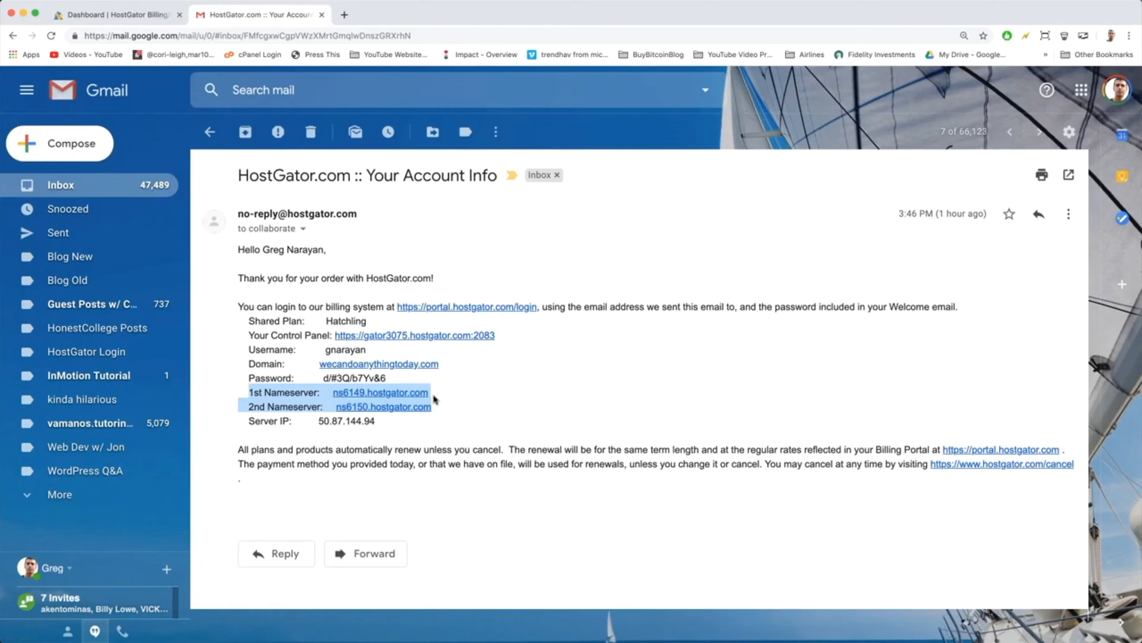
pyautogui.press('super+w')
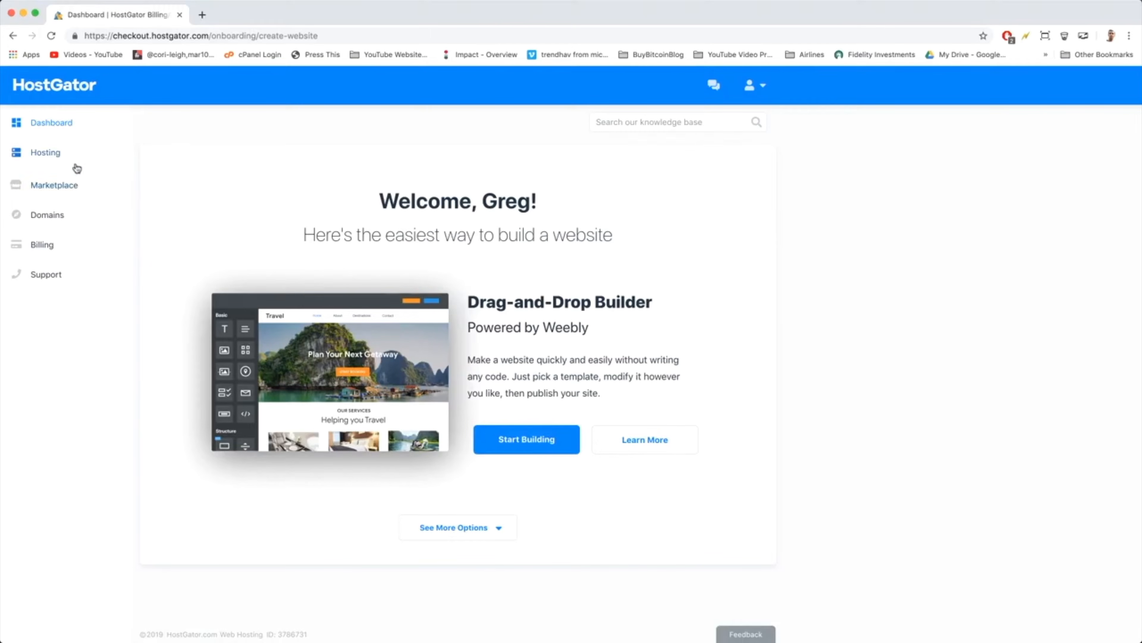
# Open the hosting packages in the HostGator billing portal and launch cPanel for wecandoanythingtoday.com.
pyautogui.click(48, 153)
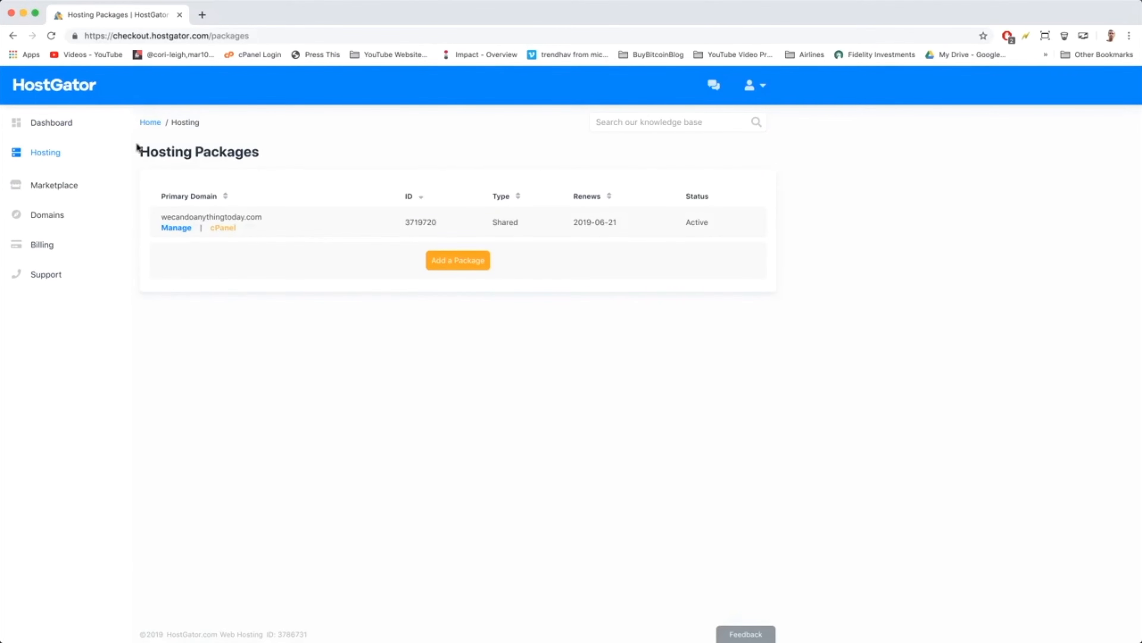
pyautogui.click(230, 232)
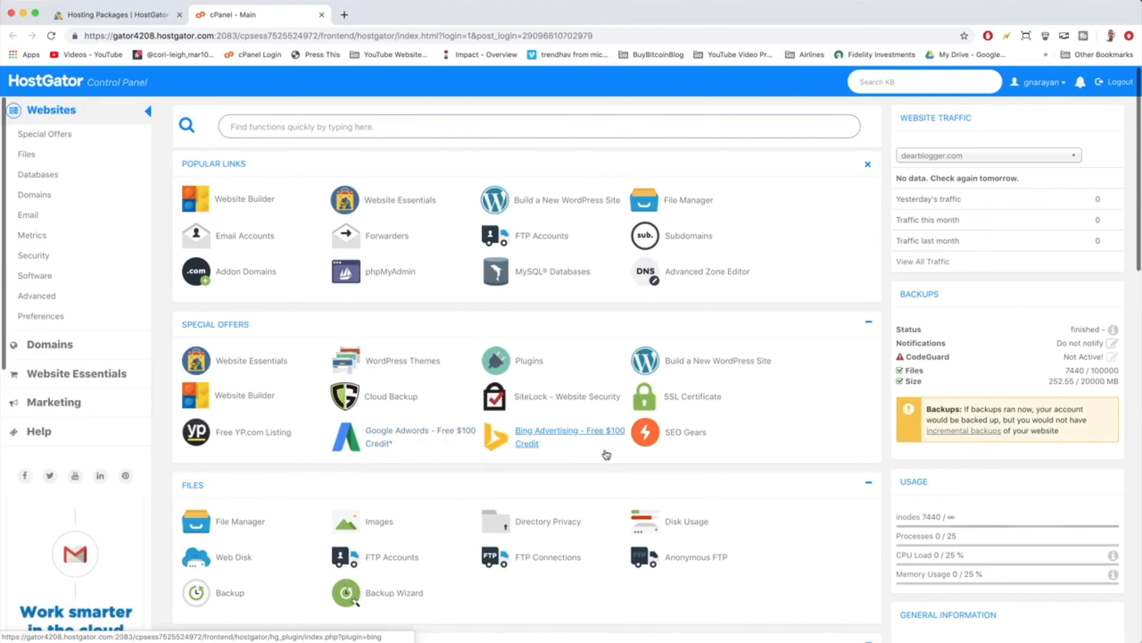
# Look through the cPanel tool sections from Files and Domains down to Software, Advanced and Preferences.
pyautogui.scroll(-3, 606, 453)
pyautogui.scroll(-3, 606, 453)
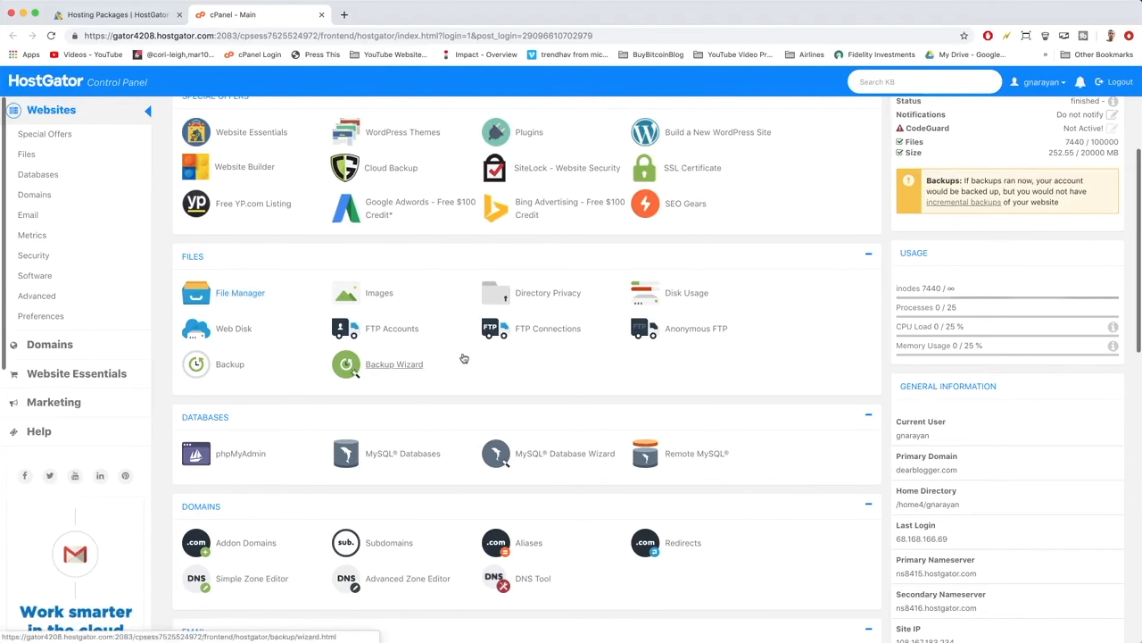
pyautogui.scroll(-3, 466, 357)
pyautogui.scroll(-6, 465, 358)
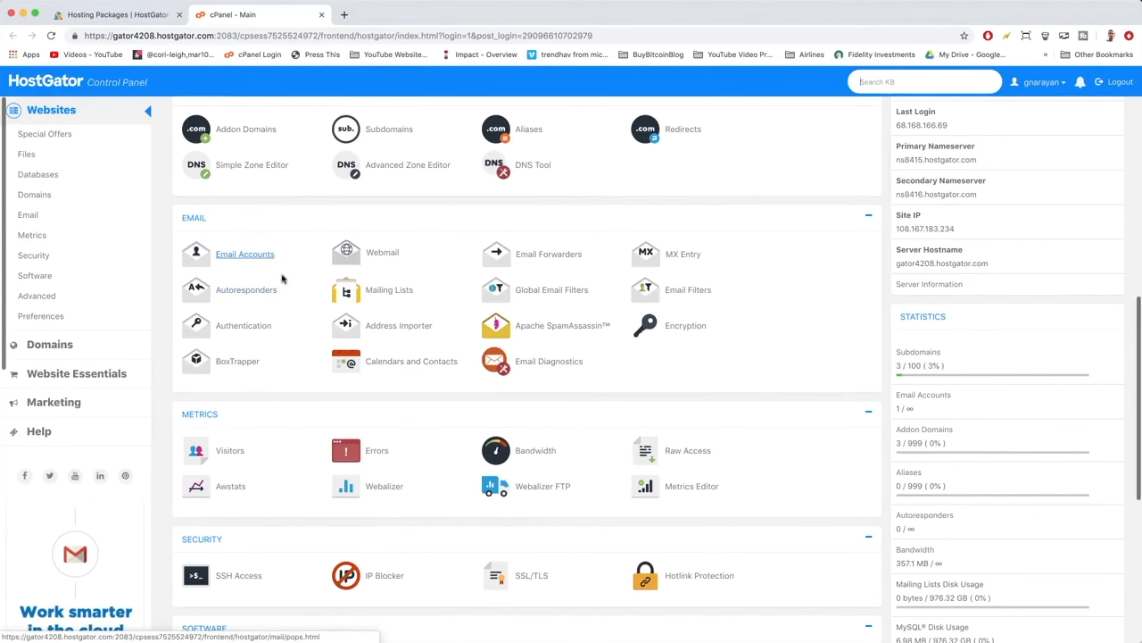
pyautogui.scroll(-5, 281, 275)
pyautogui.scroll(-4, 282, 275)
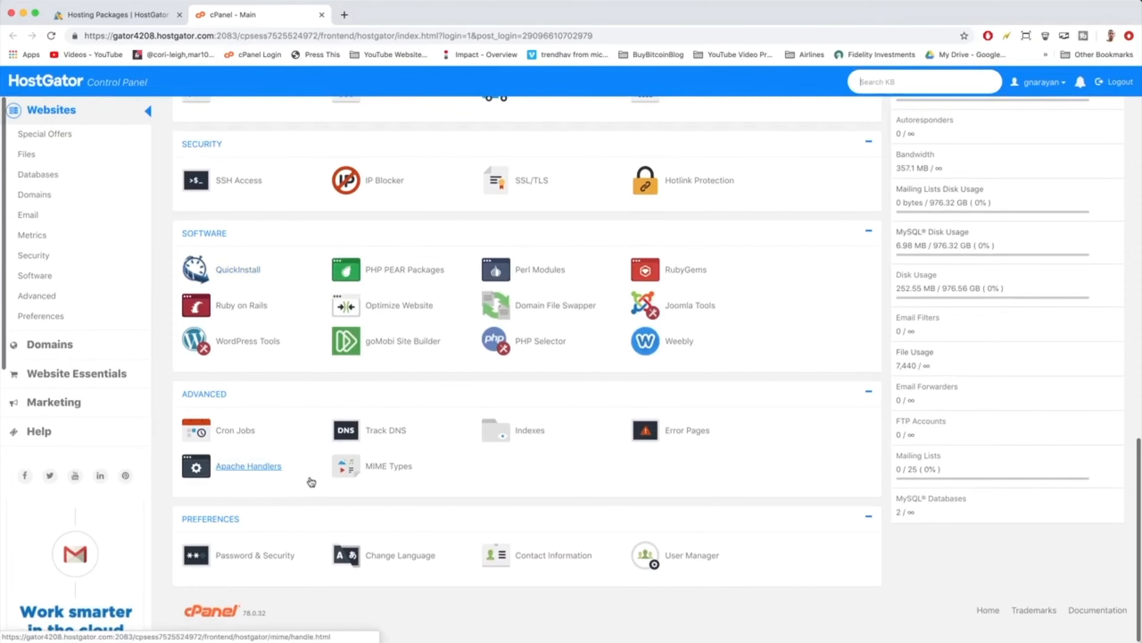
# Open QuickInstall from the cPanel Software section and choose WordPress under Site Builders & CMS.
pyautogui.scroll(1, 469, 542)
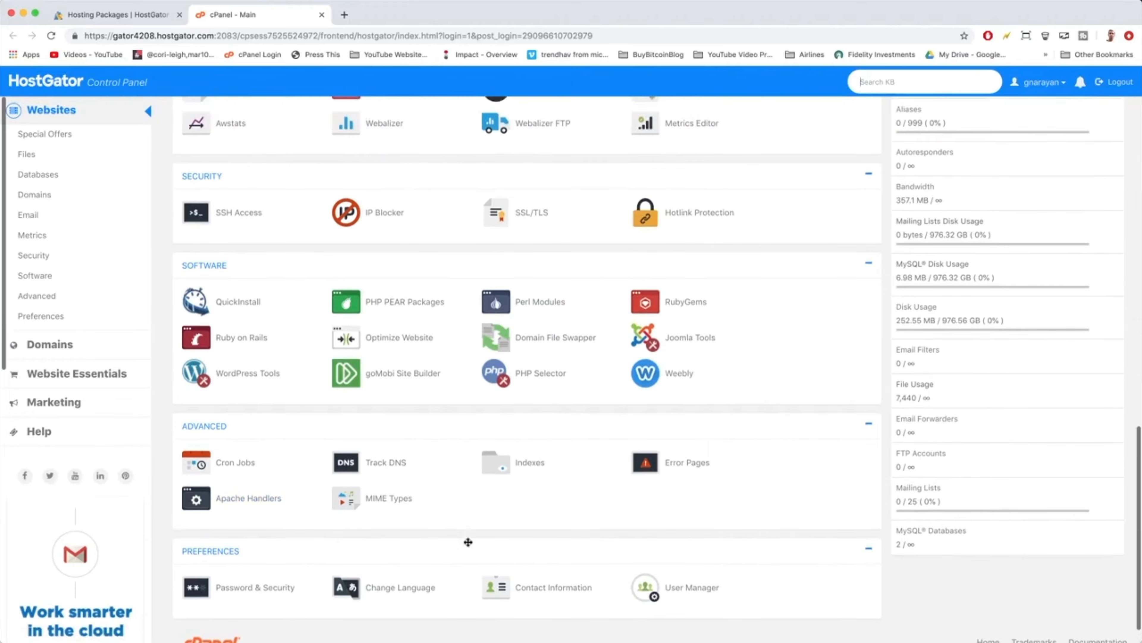
pyautogui.scroll(1, 468, 541)
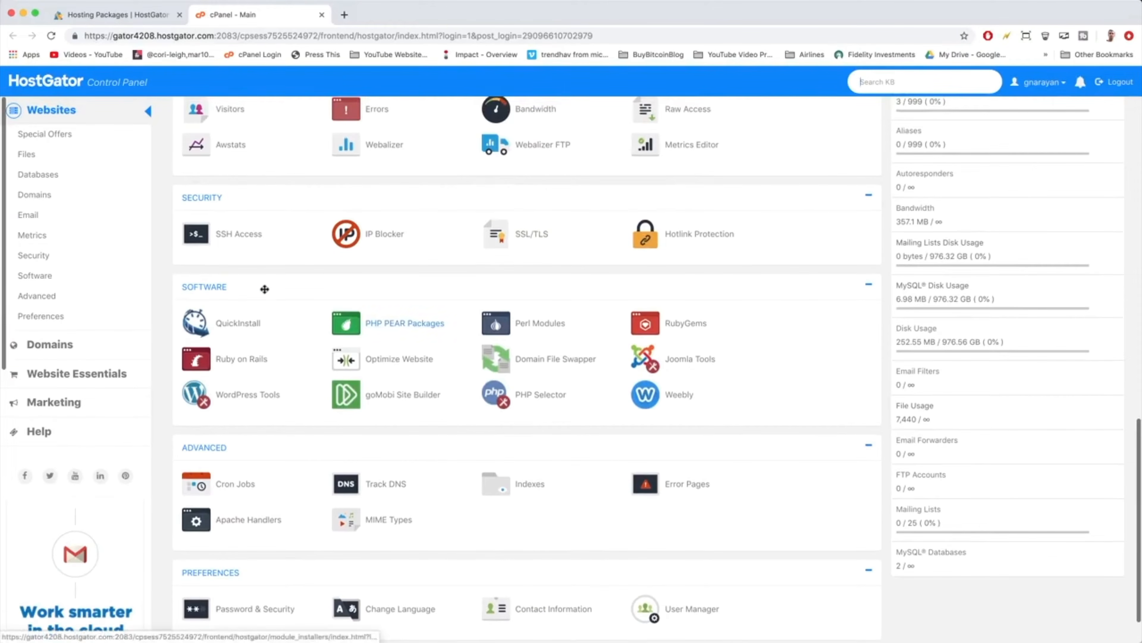
pyautogui.click(868, 284)
pyautogui.click(869, 298)
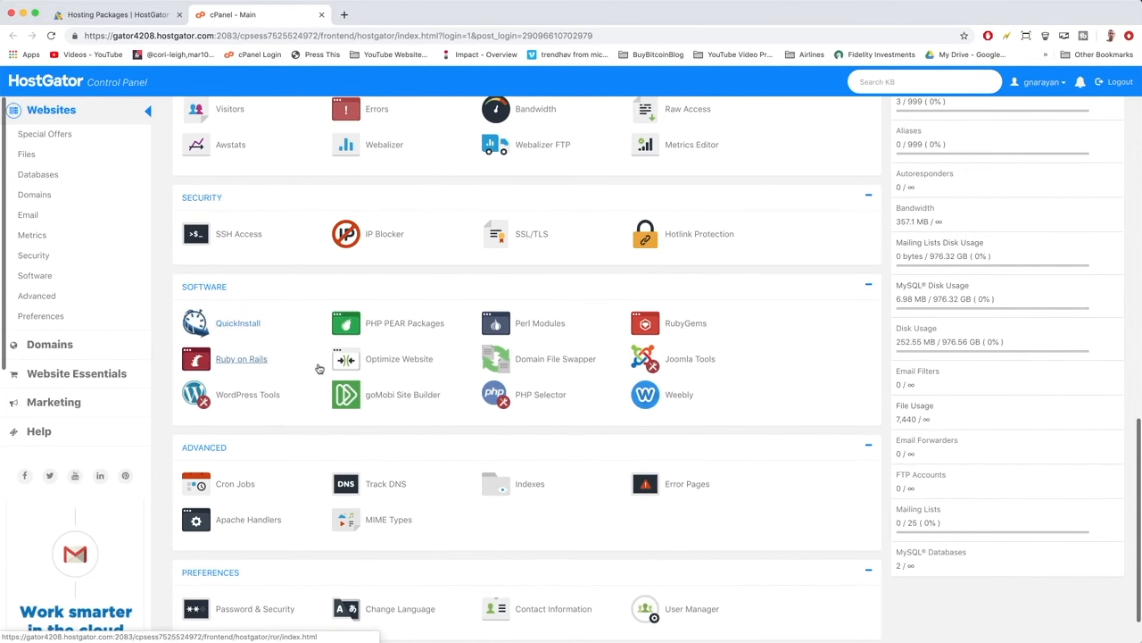
pyautogui.scroll(9, 319, 365)
pyautogui.scroll(10, 319, 368)
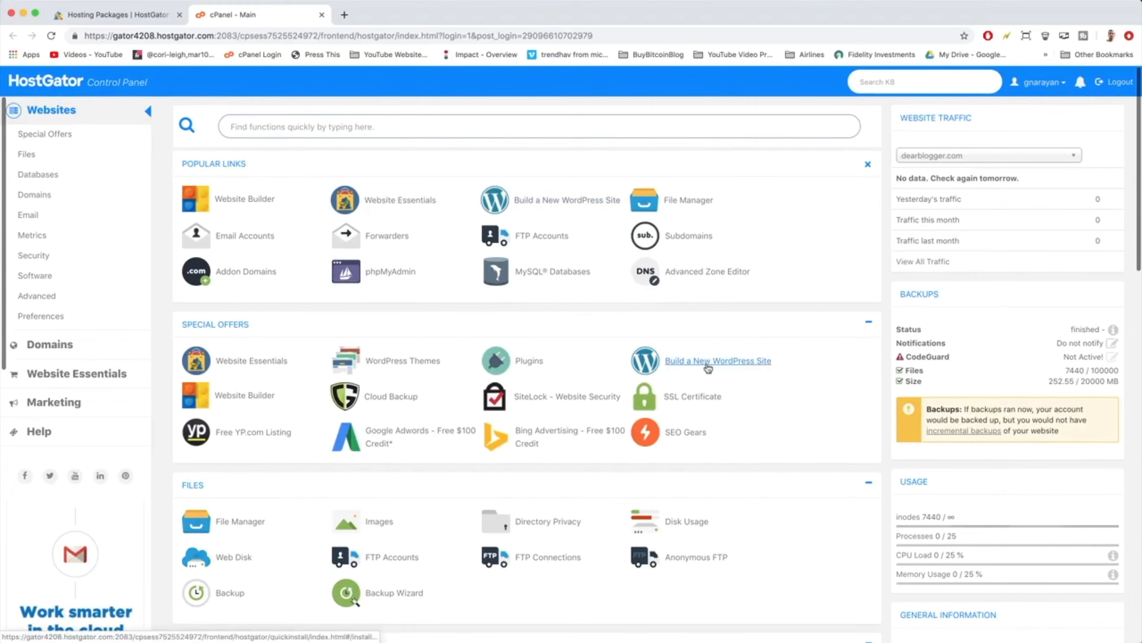
pyautogui.scroll(-15, 800, 371)
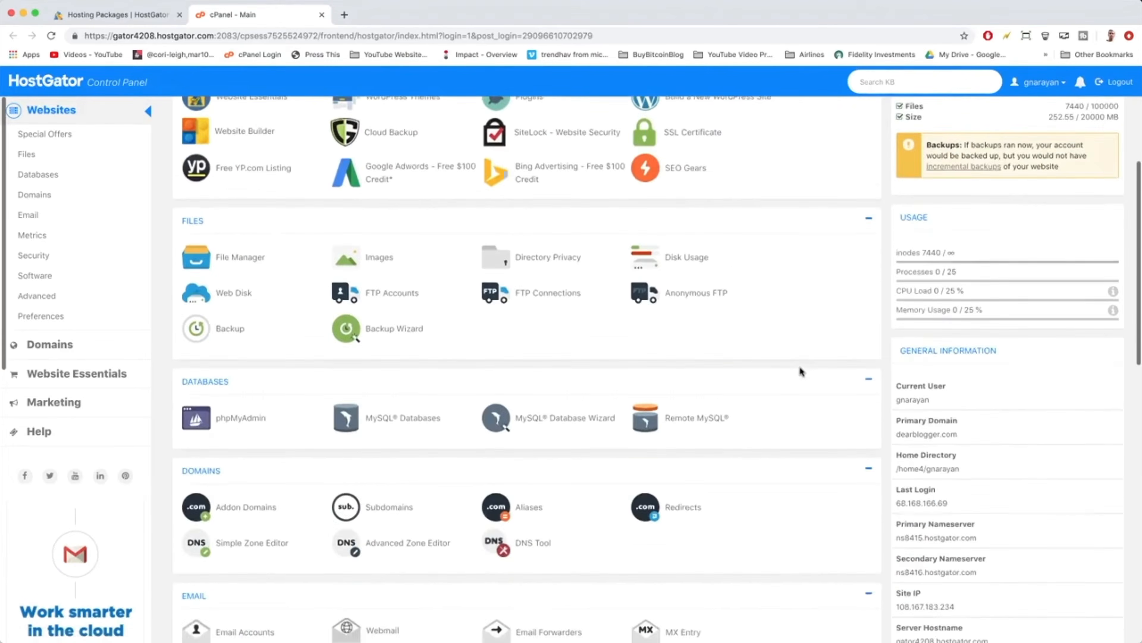
pyautogui.scroll(-5, 800, 371)
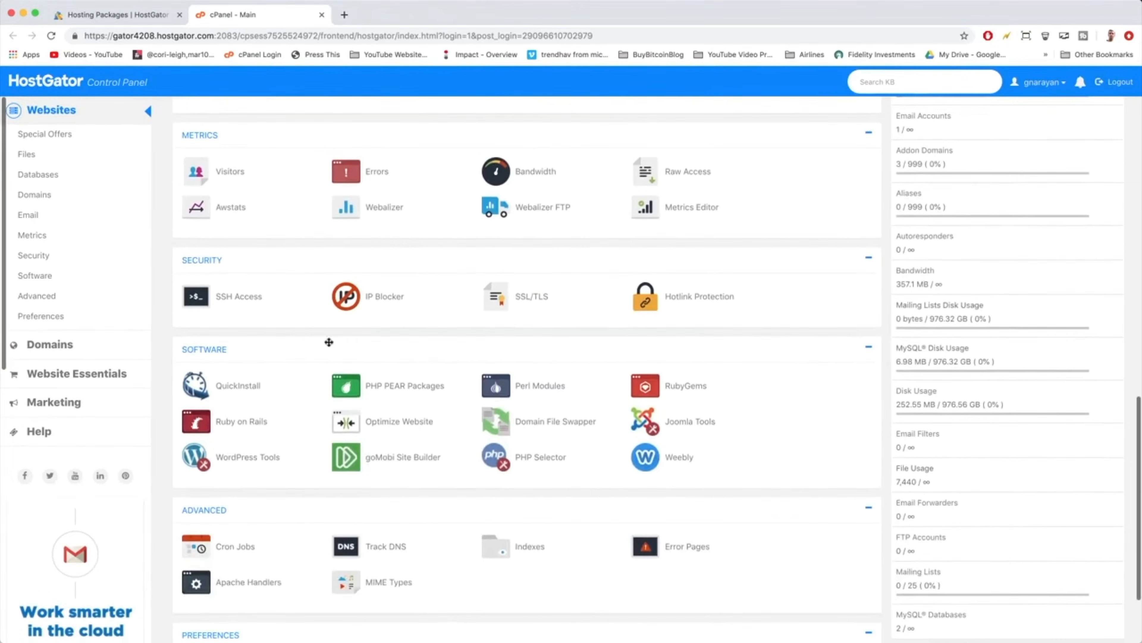
pyautogui.click(247, 386)
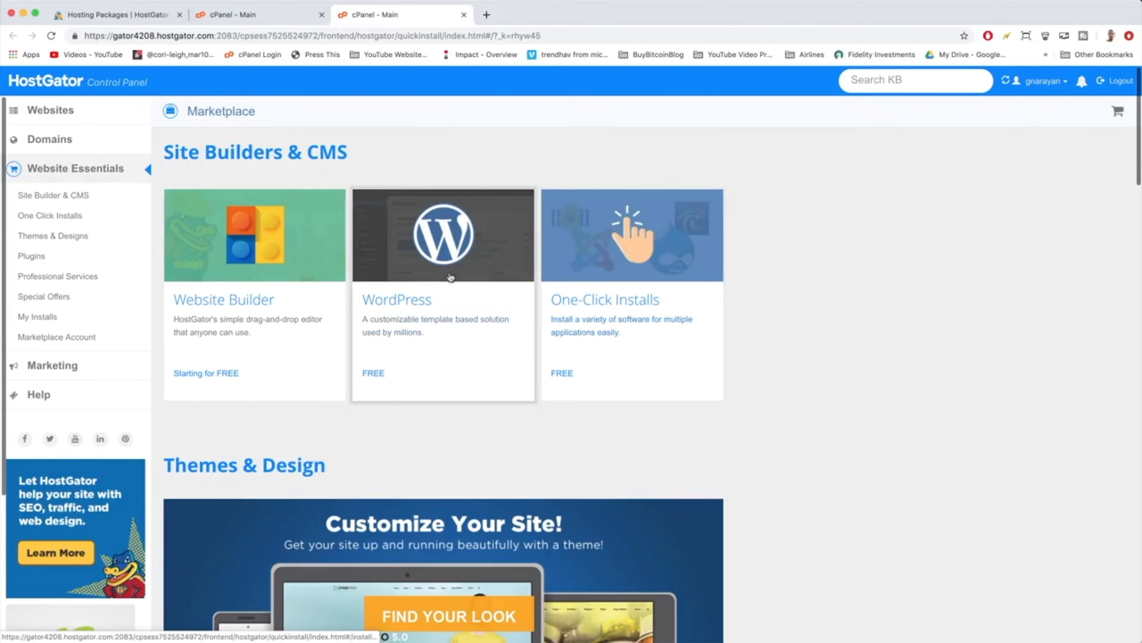
pyautogui.click(488, 269)
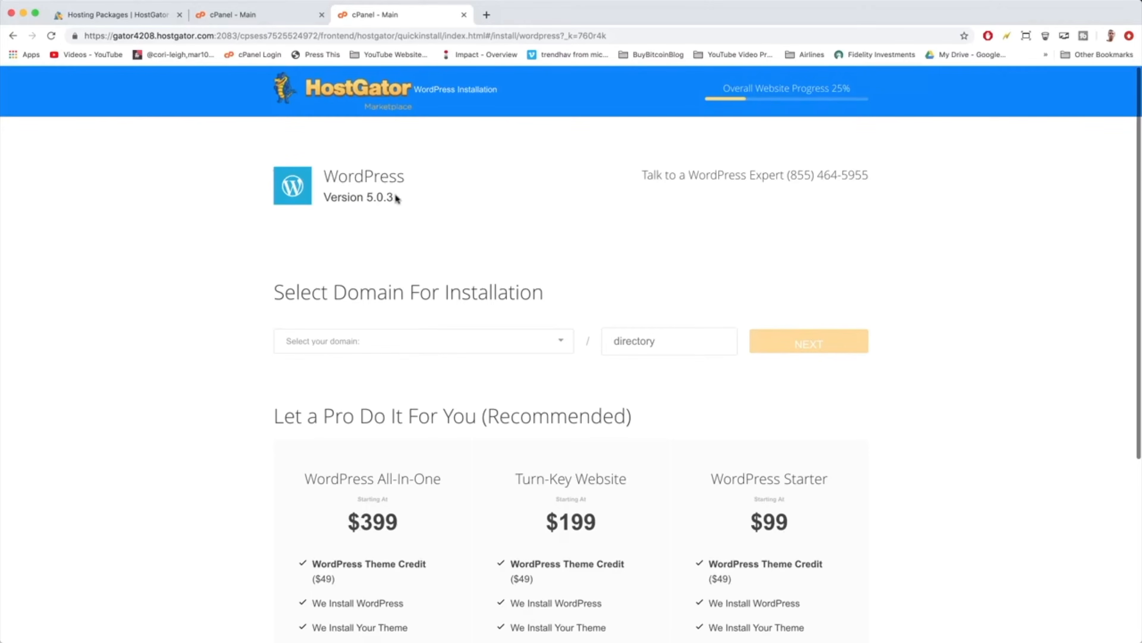
# Select selfhostedwordpressblog.com as the domain for the WordPress installation and continue to the install settings.
pyautogui.moveTo(396, 197); pyautogui.dragTo(318, 180)
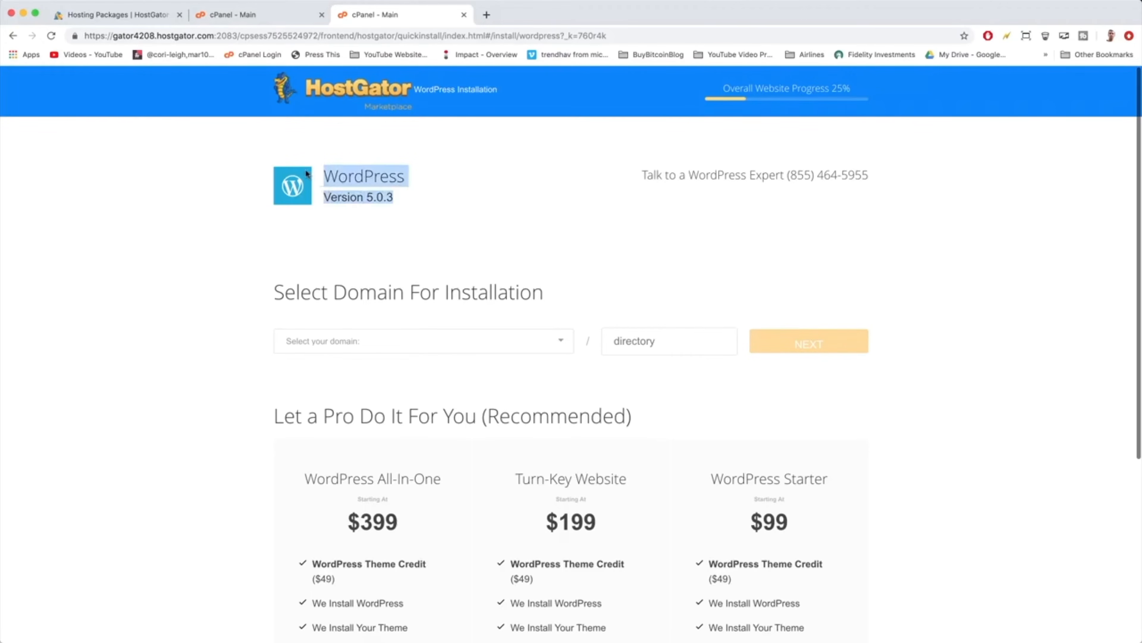
pyautogui.click(414, 205)
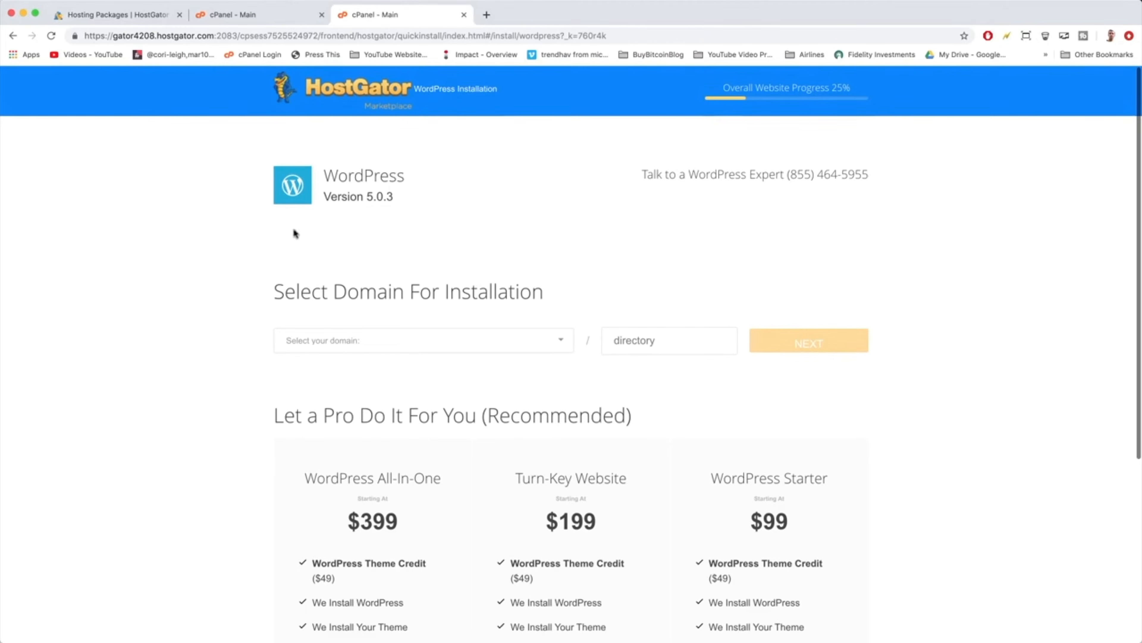
pyautogui.moveTo(276, 287); pyautogui.dragTo(566, 303)
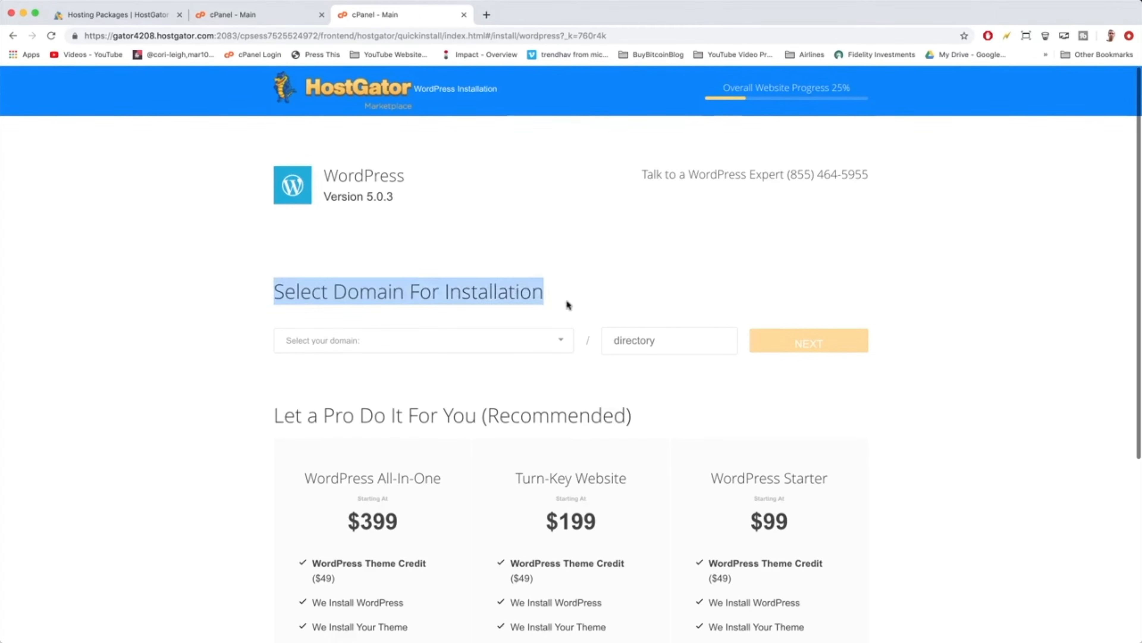
pyautogui.click(523, 276)
pyautogui.click(560, 345)
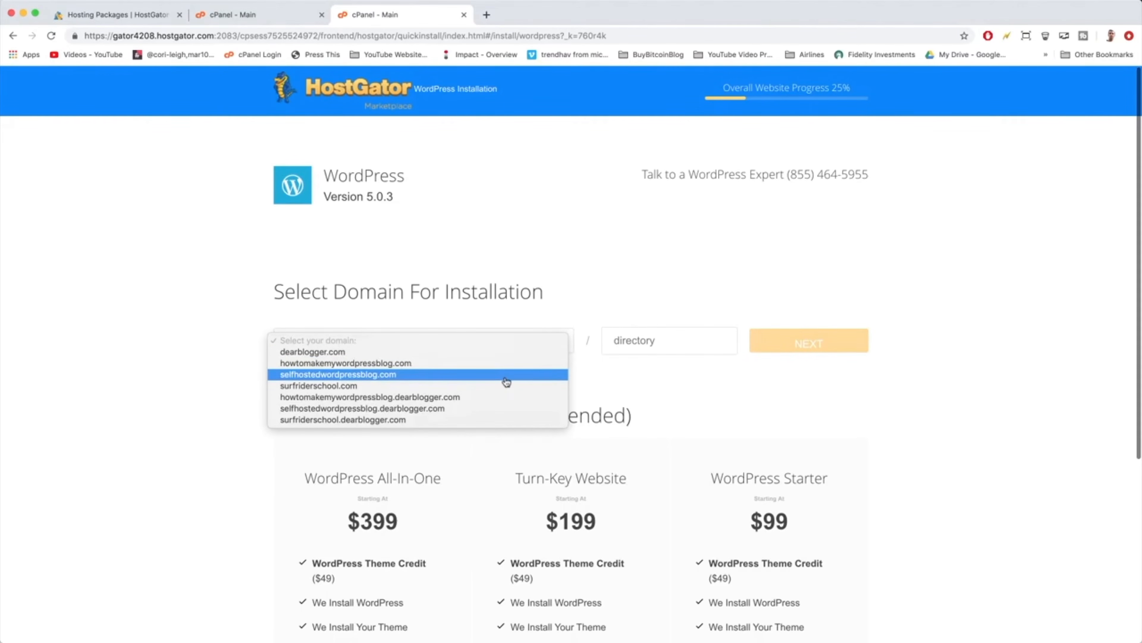
pyautogui.click(406, 378)
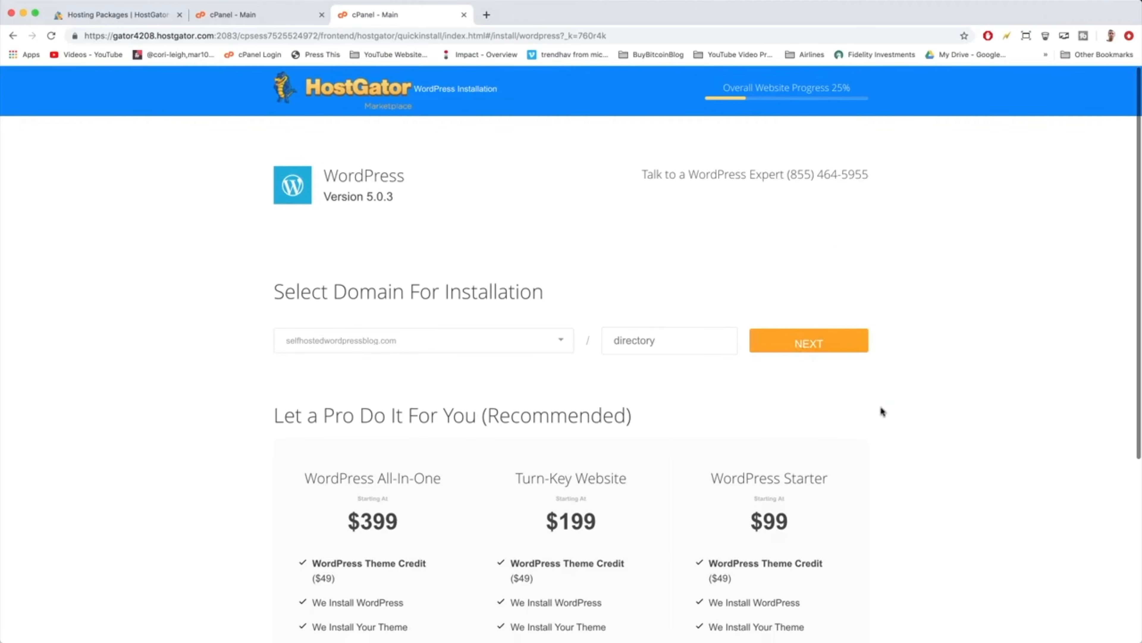
pyautogui.scroll(-5, 880, 408)
pyautogui.scroll(4, 760, 432)
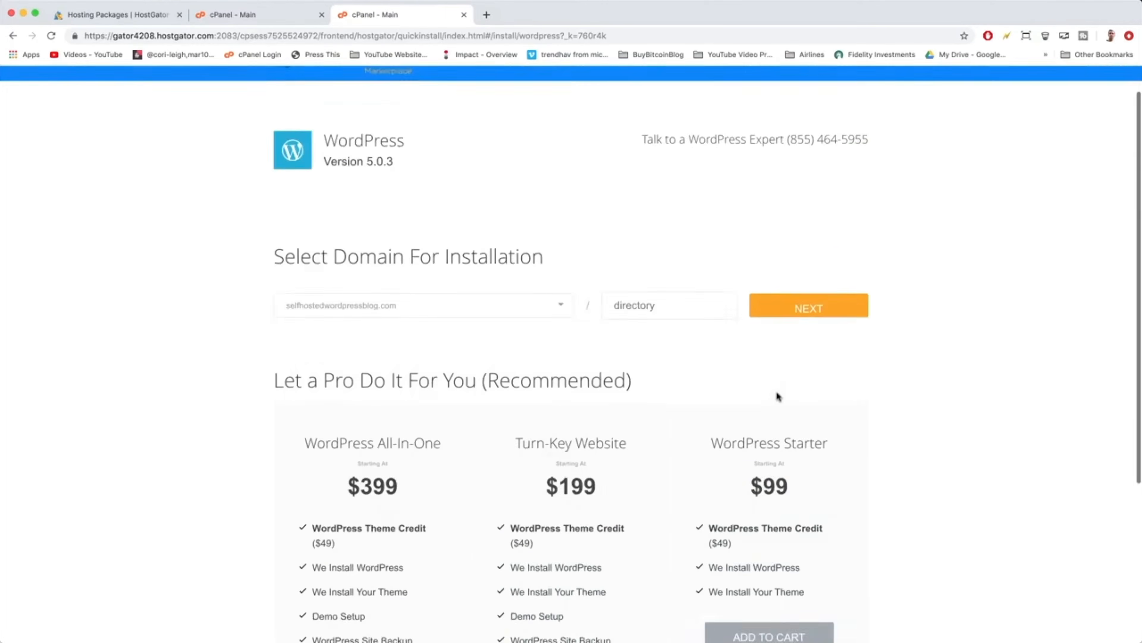
pyautogui.scroll(1, 777, 397)
pyautogui.click(795, 345)
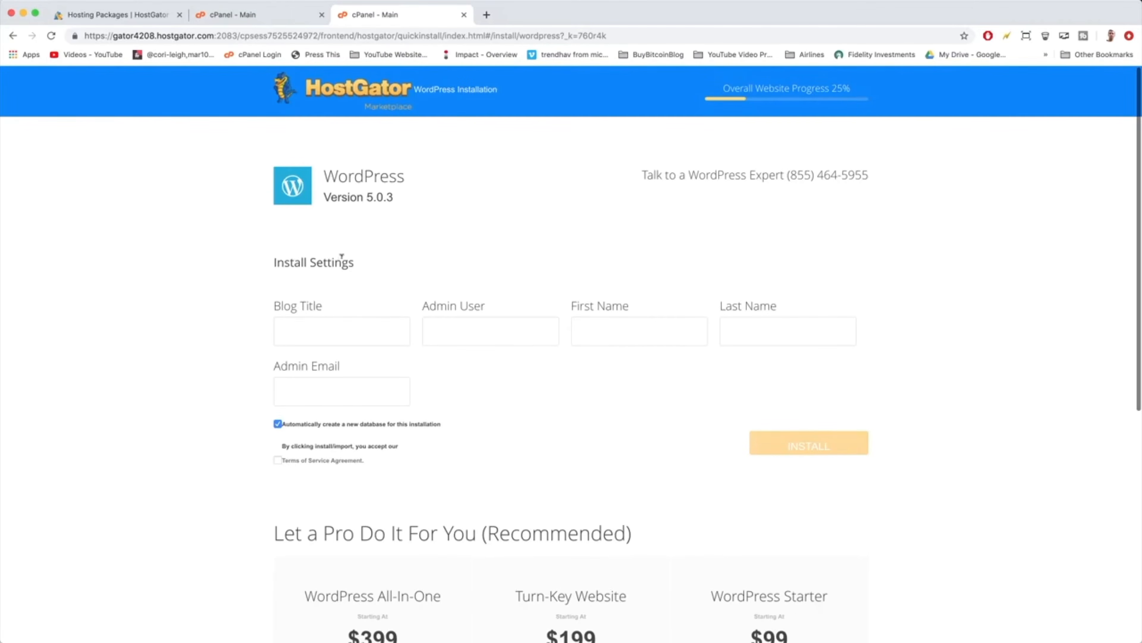
# Set the blog title to "Self Hosted WordPress Blog" in the install settings.
pyautogui.moveTo(353, 260); pyautogui.dragTo(273, 263)
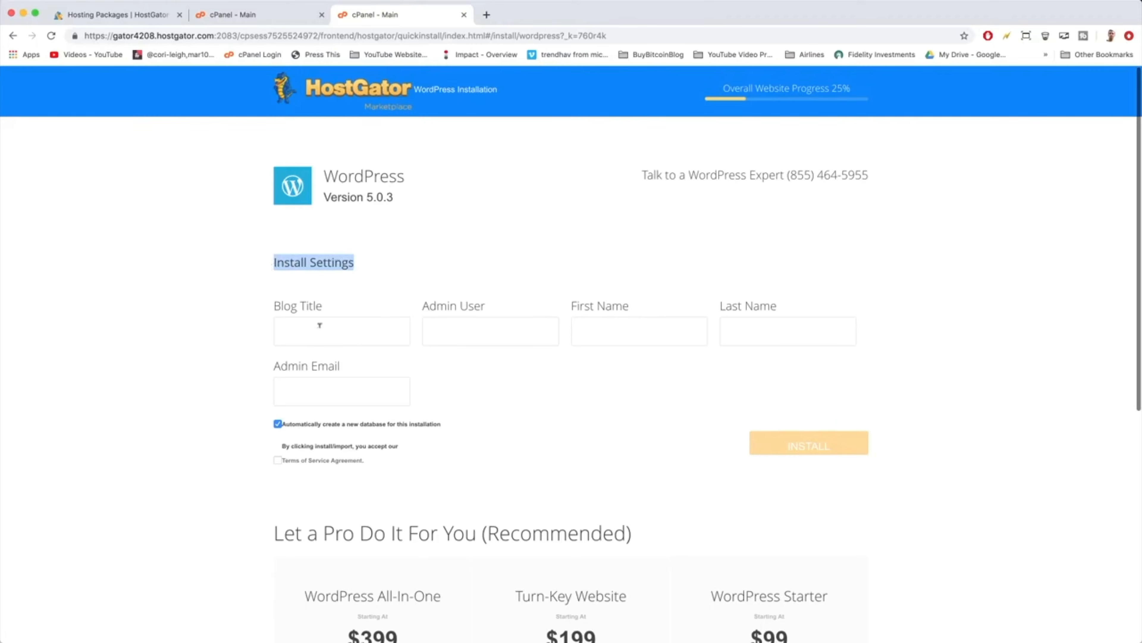
pyautogui.click(319, 325)
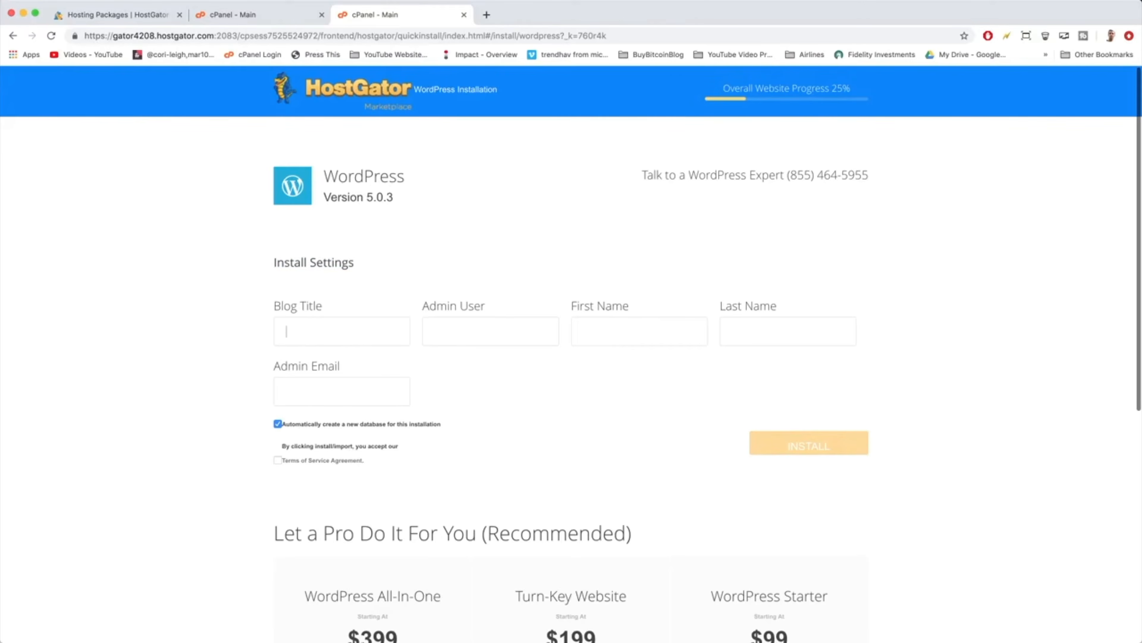
pyautogui.write('Self Hosted WordPress')
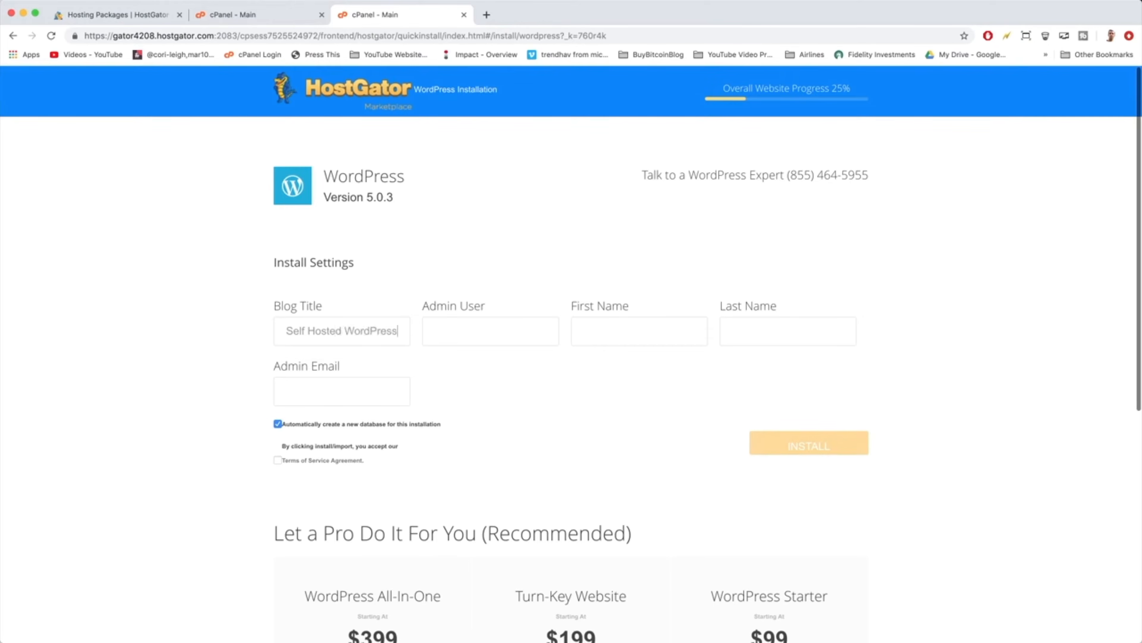
pyautogui.write(' Blog')
# Fill in the Admin User field with the owner's first name as the username.
pyautogui.click(464, 325)
pyautogui.doubleClick(456, 331)
pyautogui.click(490, 328)
pyautogui.click(495, 320)
pyautogui.doubleClick(451, 329)
pyautogui.write('Greg')
# Enter the owner's first name and last name in the install settings.
pyautogui.click(601, 330)
pyautogui.write('Narayan')
pyautogui.press('BackSpace')
pyautogui.press('BackSpace')
pyautogui.press('BackSpace')
pyautogui.press('BackSpace')
pyautogui.press('BackSpace')
pyautogui.press('BackSpace')
pyautogui.press('BackSpace')
pyautogui.write('Greg')
pyautogui.press('Tab')
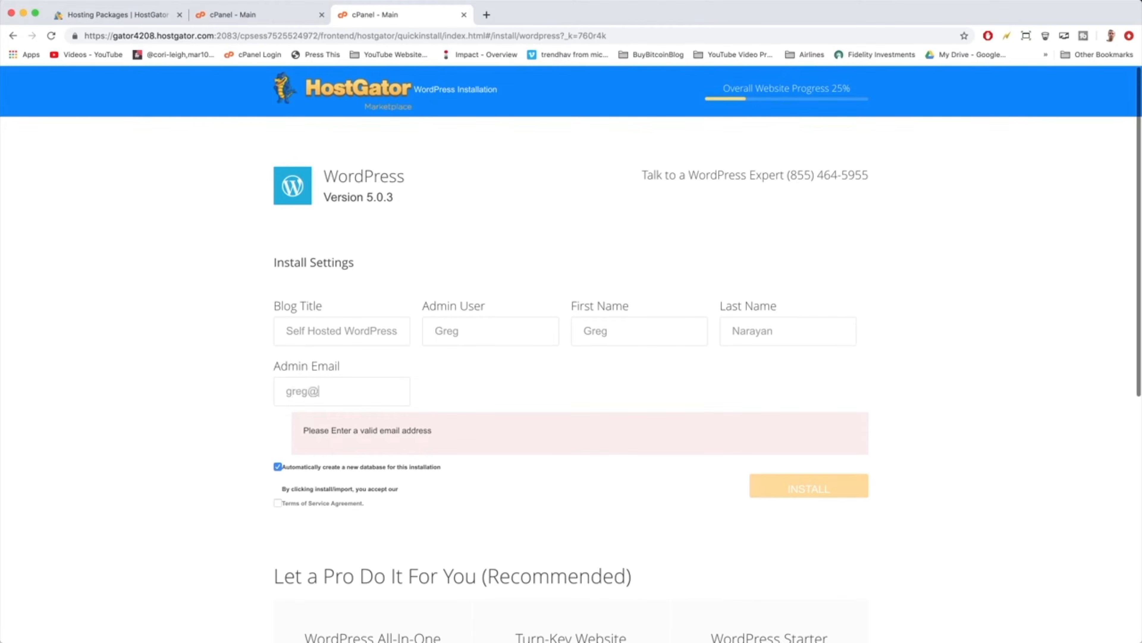
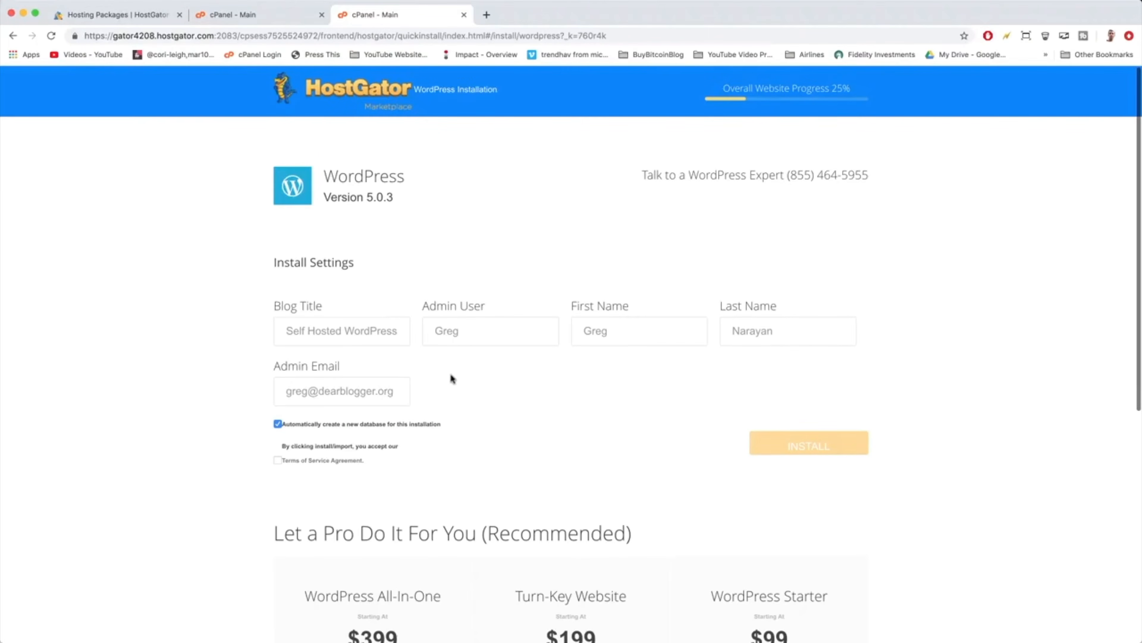
# Fill in the administrator's e-mail address and accept the Terms of Service Agreement.
pyautogui.scroll(-1, 452, 379)
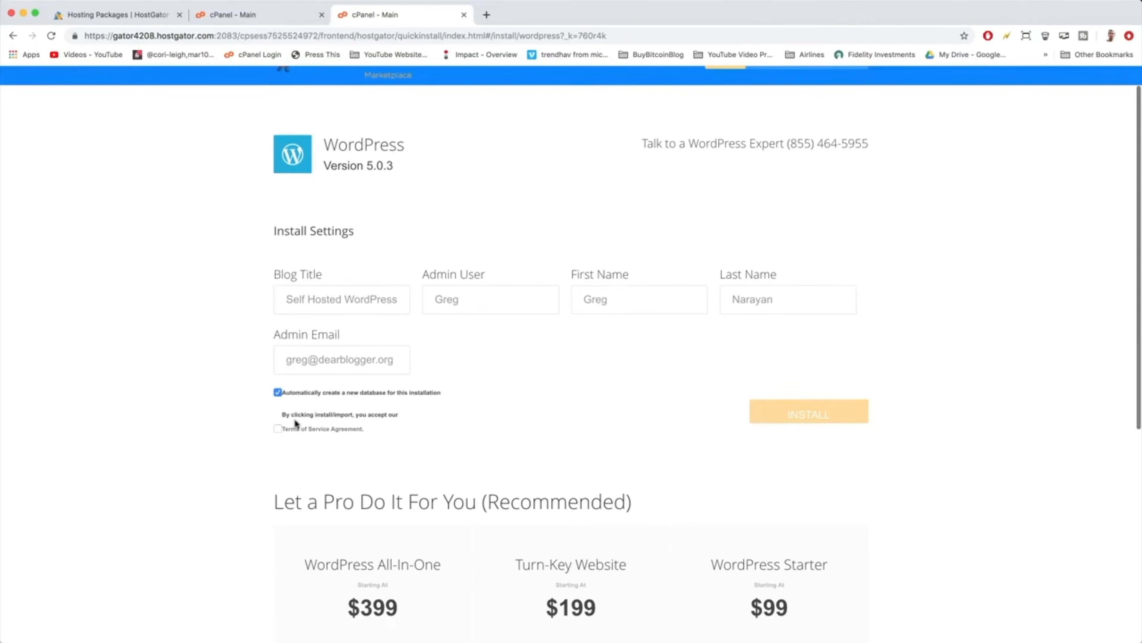
pyautogui.click(277, 430)
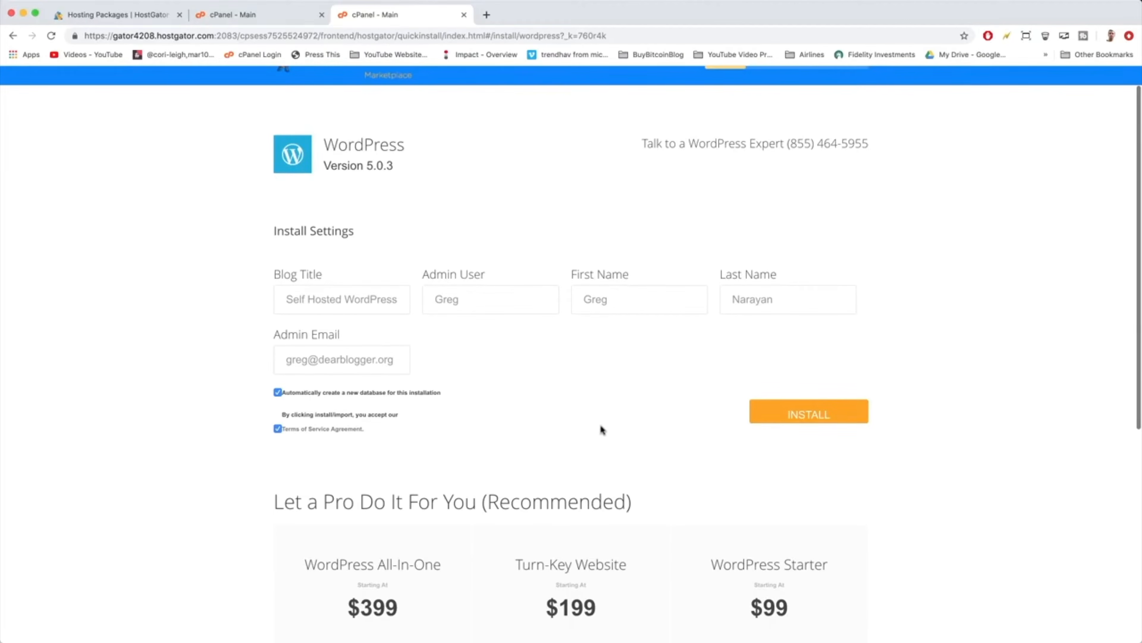
# Look over the paid WordPress setup packages, and install WordPress with the entered settings.
pyautogui.scroll(-1, 602, 430)
pyautogui.scroll(-8, 600, 426)
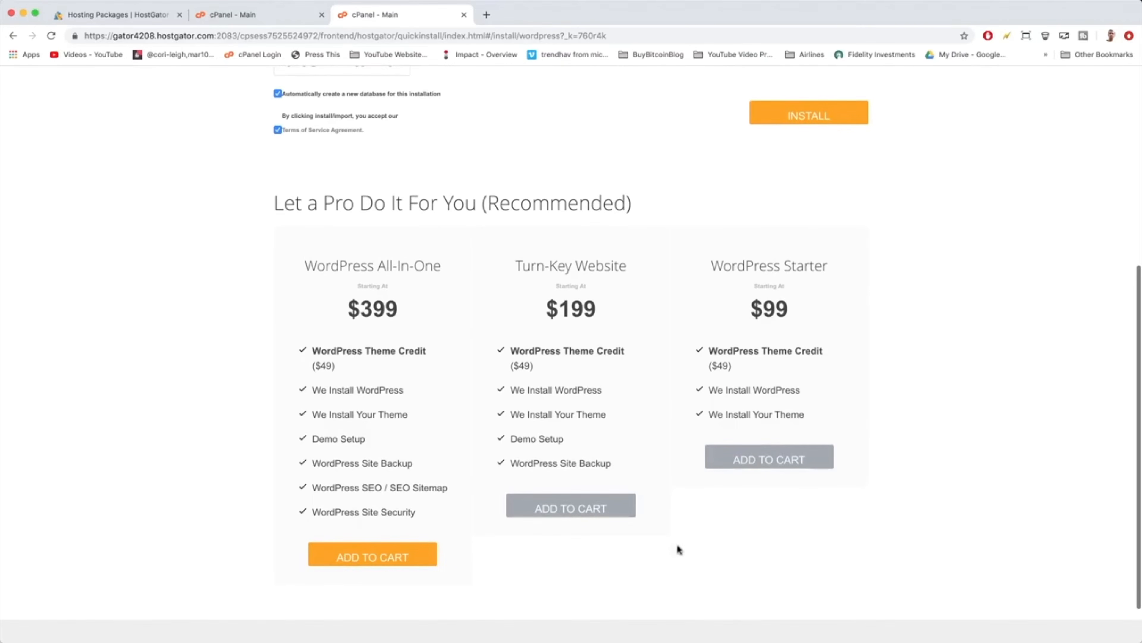
pyautogui.scroll(8, 677, 544)
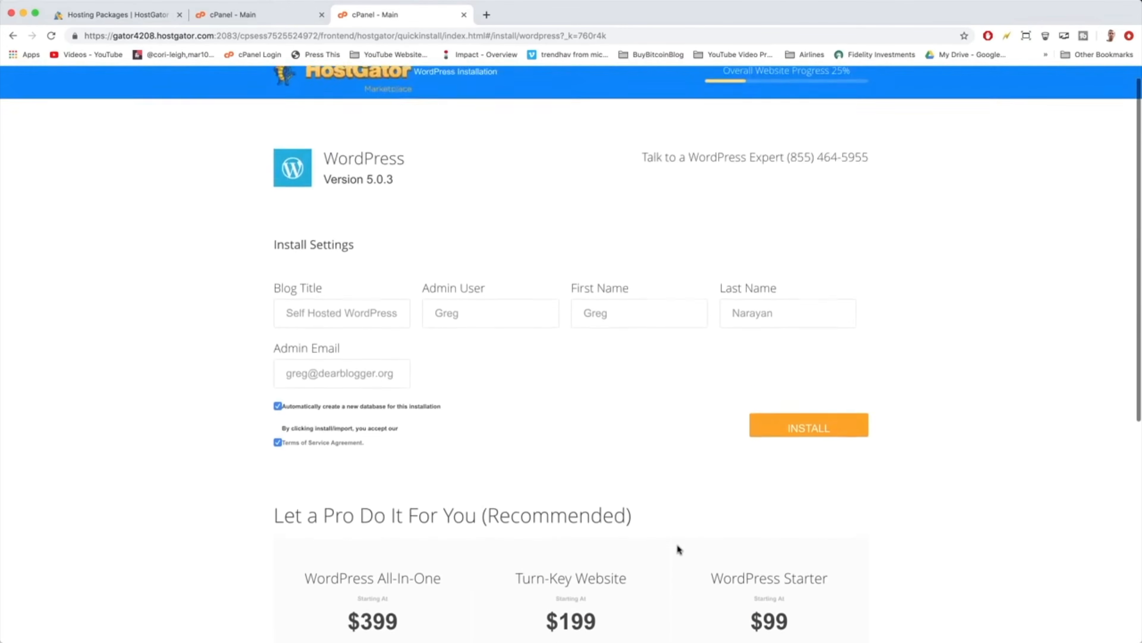
pyautogui.scroll(1, 677, 548)
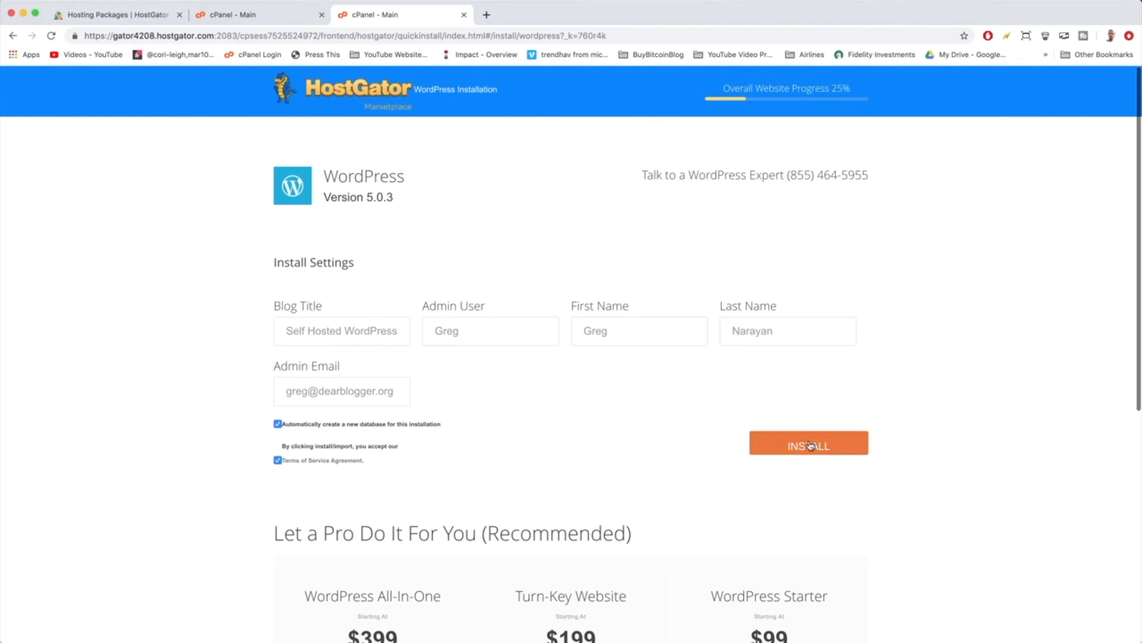
pyautogui.click(849, 449)
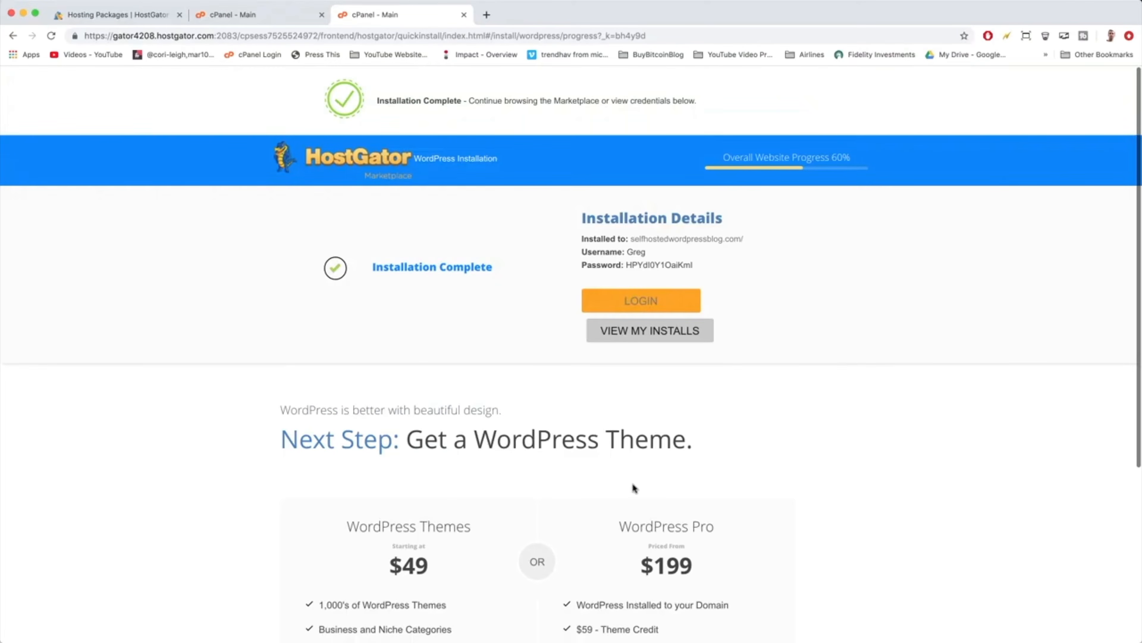
# Open selfhostedwordpressblog.com in a new browser tab to check the installed site.
pyautogui.click(486, 15)
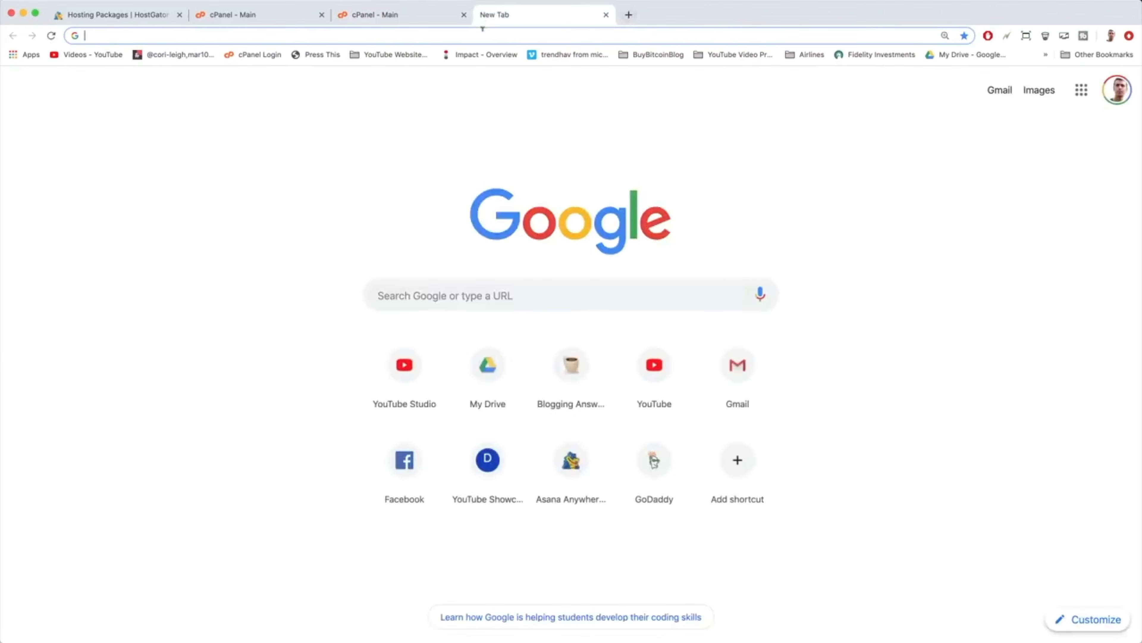
pyautogui.write('self')
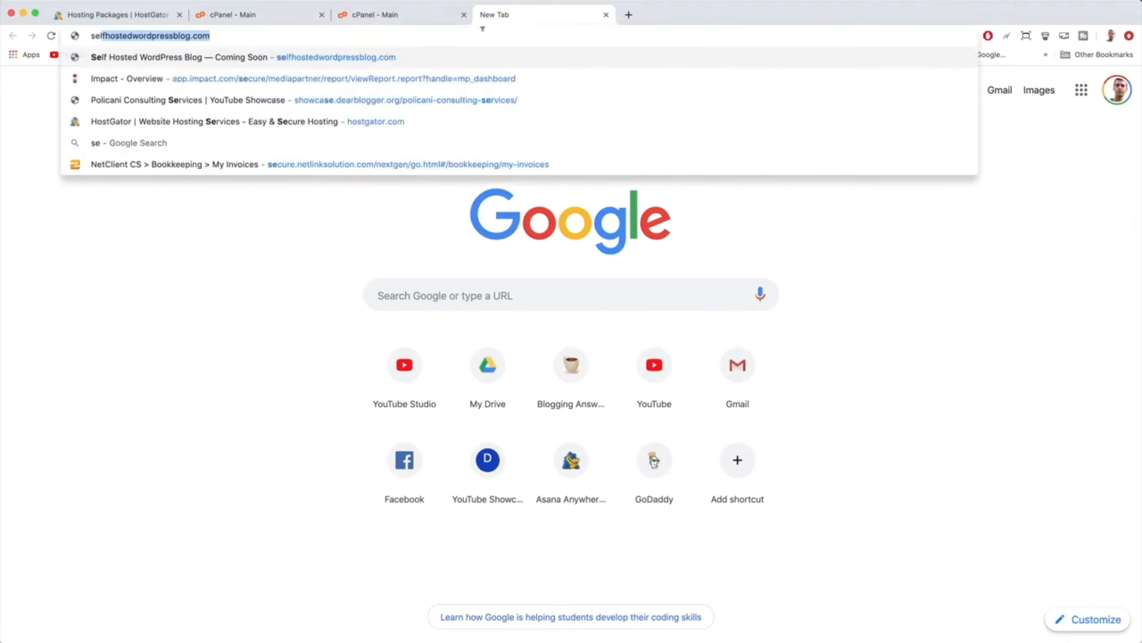
pyautogui.write('host')
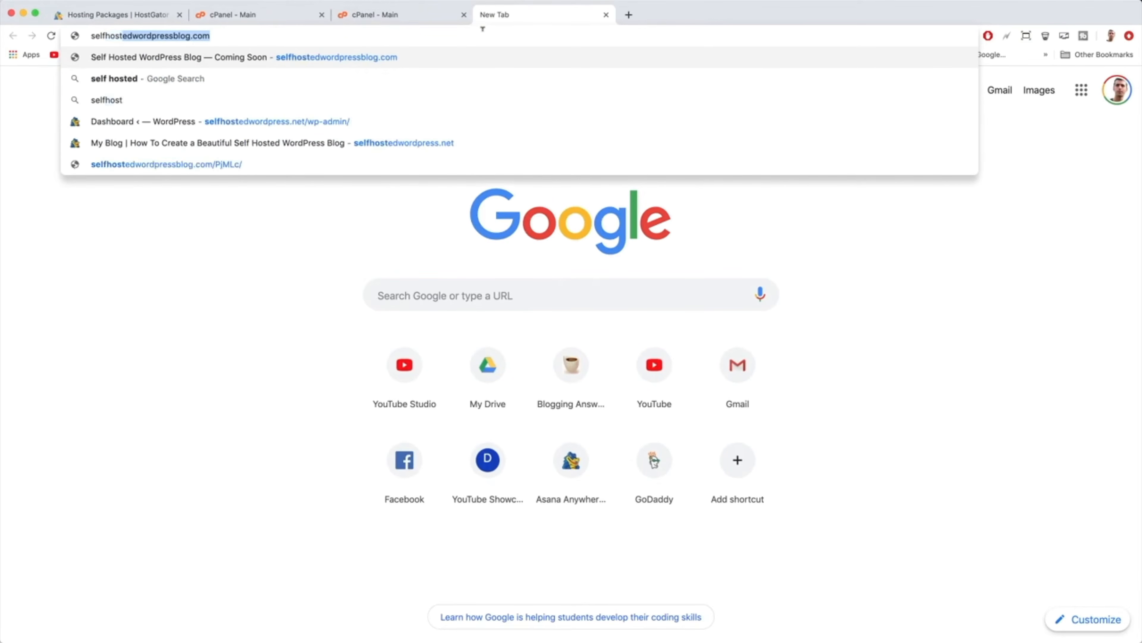
pyautogui.click(222, 29)
pyautogui.press('Return')
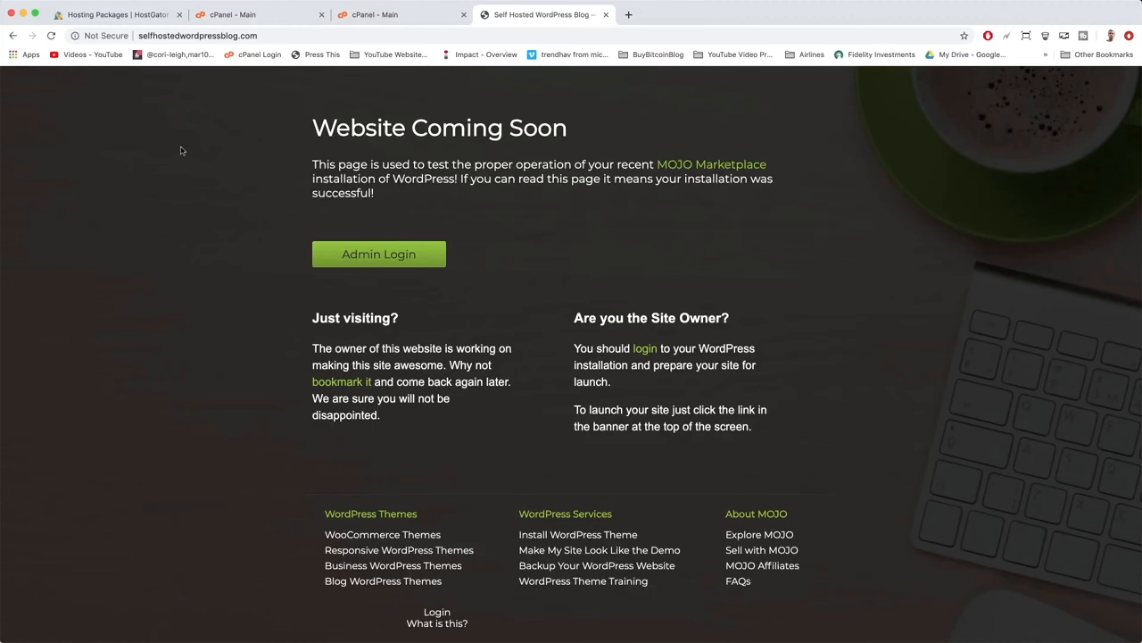
# Go to the WordPress login page at selfhostedwordpressblog.com/wp-admin.
pyautogui.click(265, 34)
pyautogui.click(239, 36)
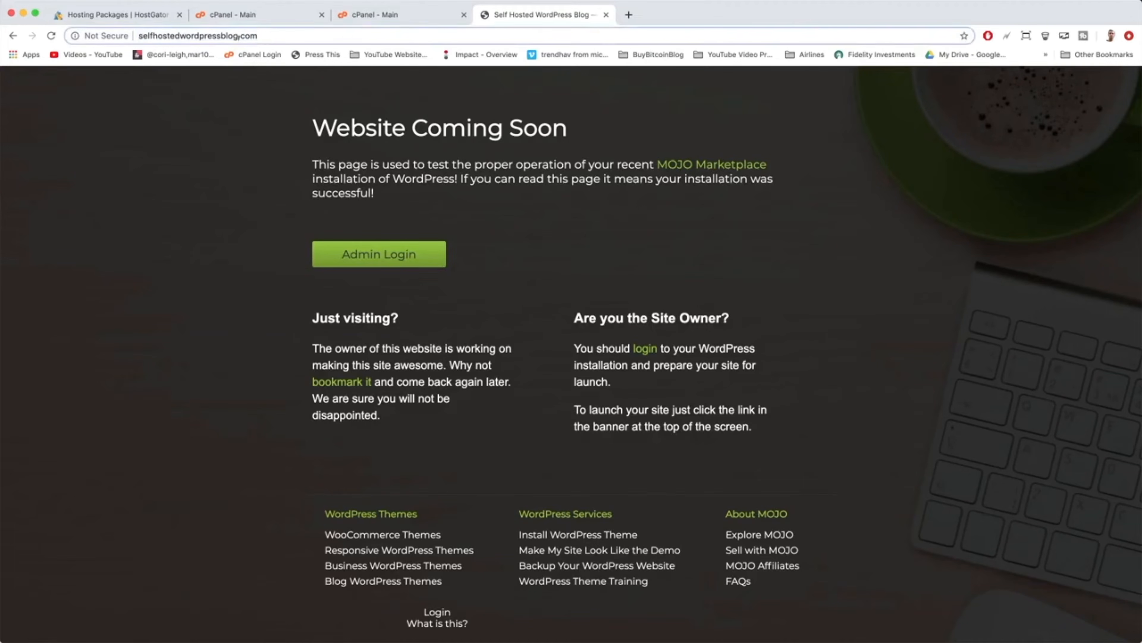
pyautogui.click(274, 36)
pyautogui.write('/')
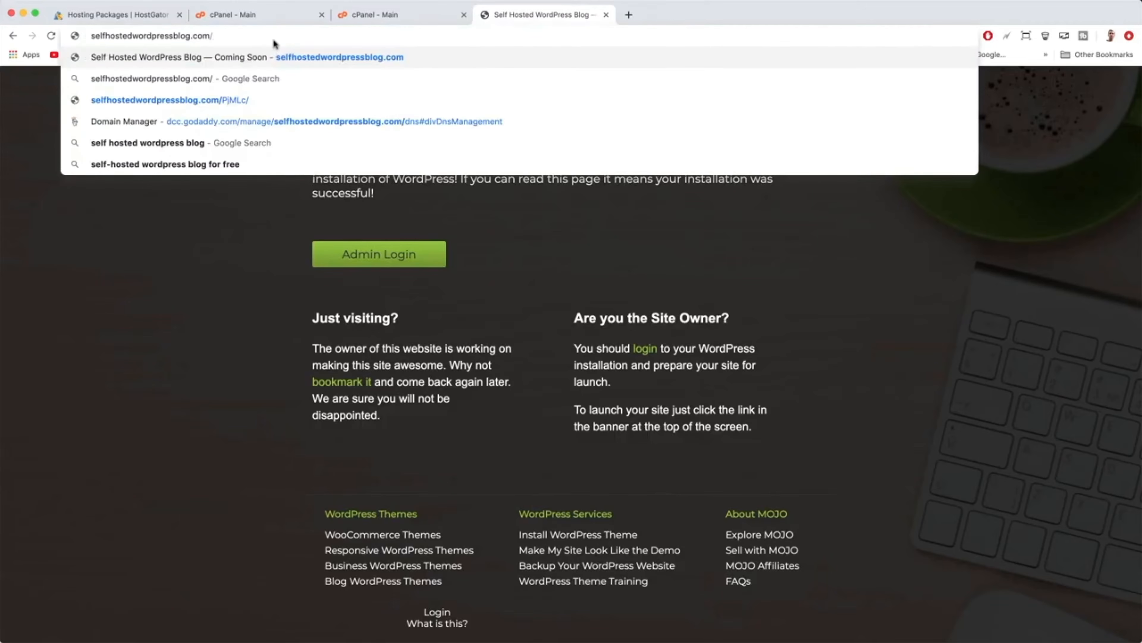
pyautogui.write('wp-admin')
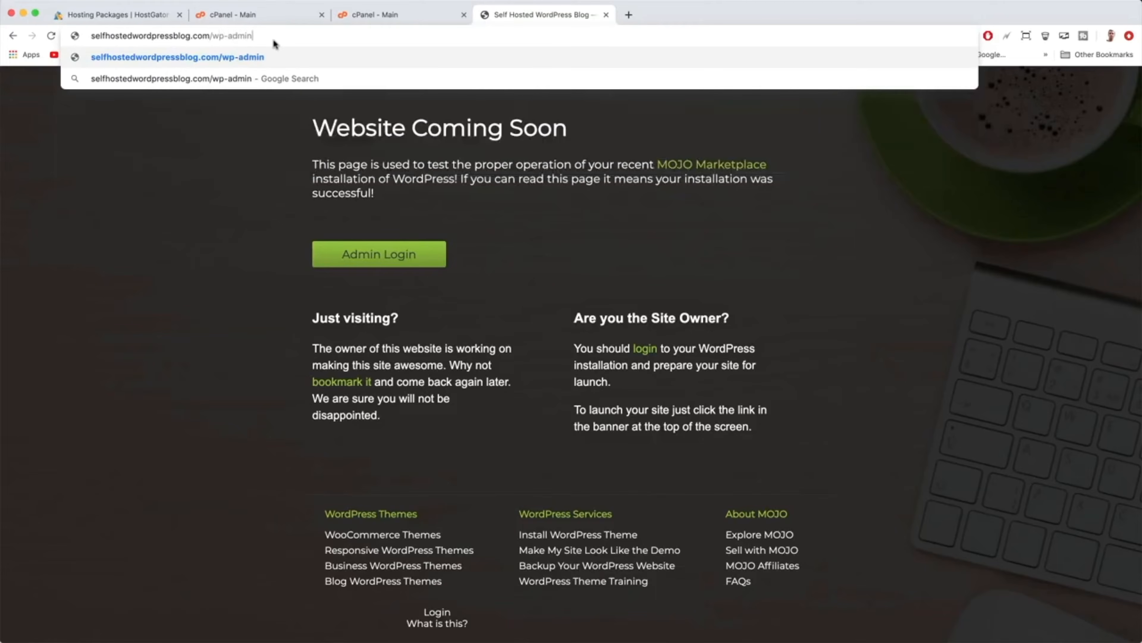
pyautogui.press('Return')
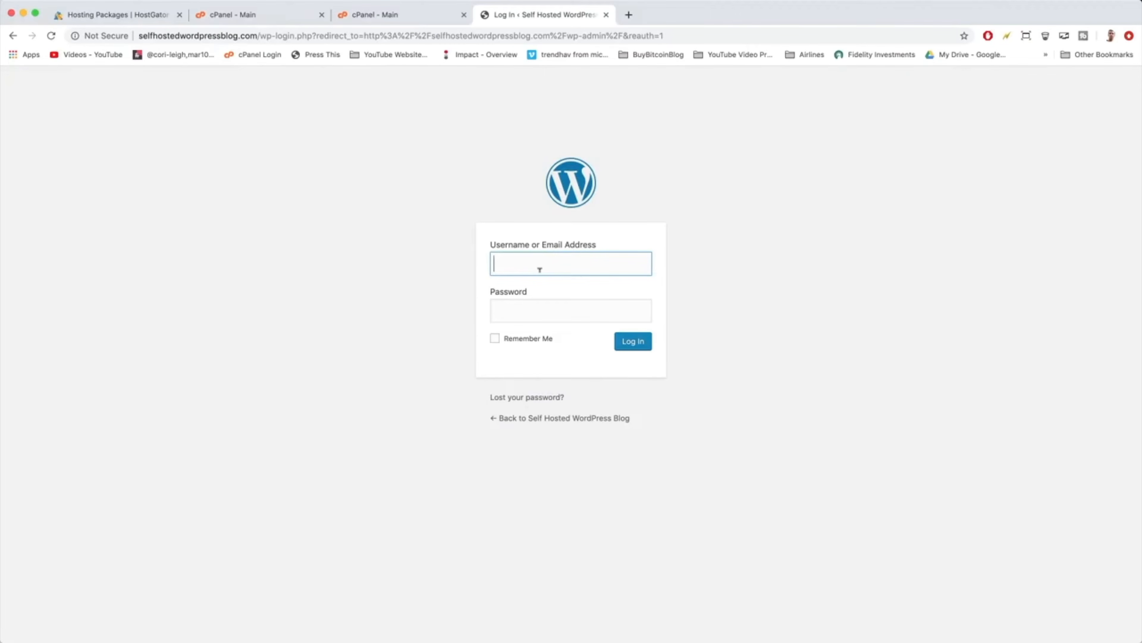
# Copy the generated WordPress administrator password from HostGator's Installation Details.
pyautogui.click(385, 15)
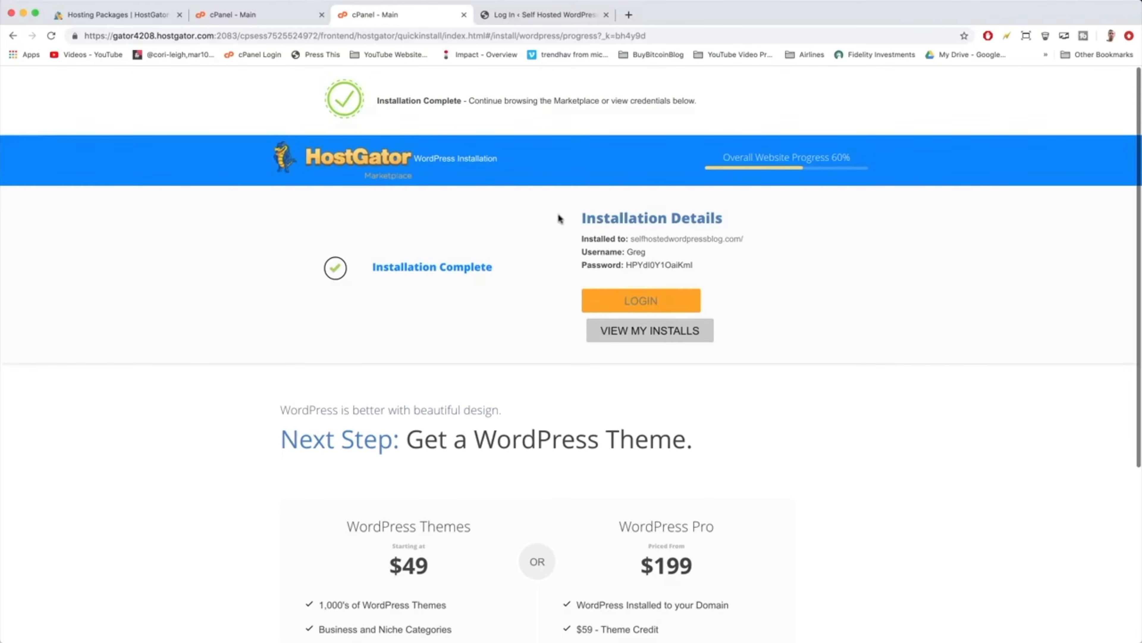
pyautogui.moveTo(696, 266); pyautogui.dragTo(630, 264)
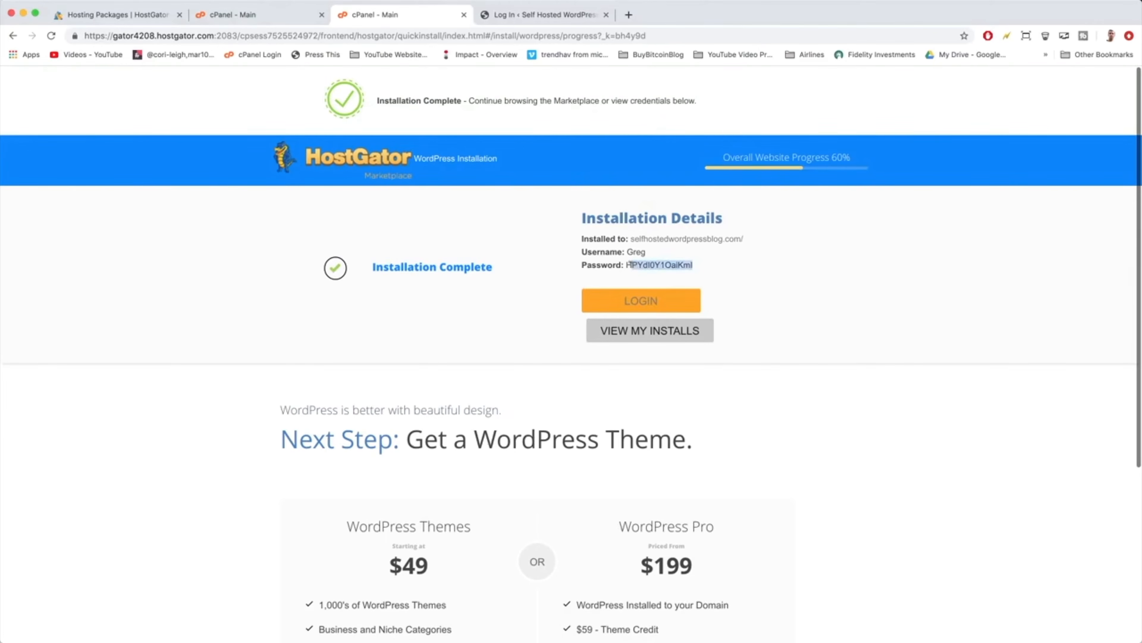
pyautogui.rightClick(640, 270)
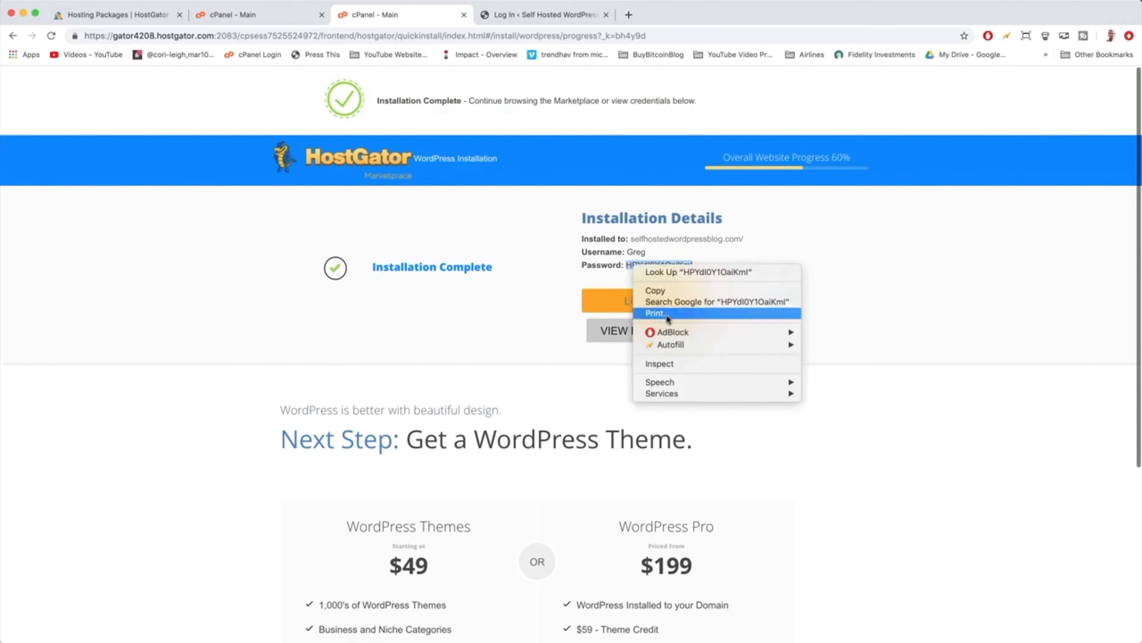
pyautogui.click(647, 290)
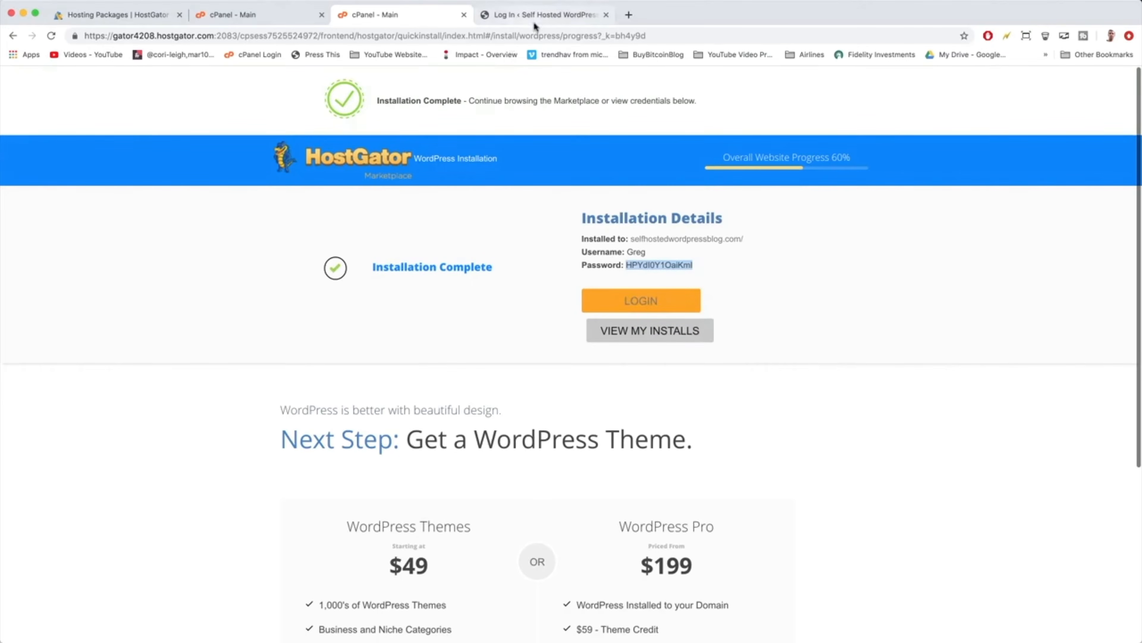
# Fill in the WordPress login form with the administrator's username and the copied password, and enable Remember Me.
pyautogui.click(558, 15)
pyautogui.write('Greg')
pyautogui.press('Tab')
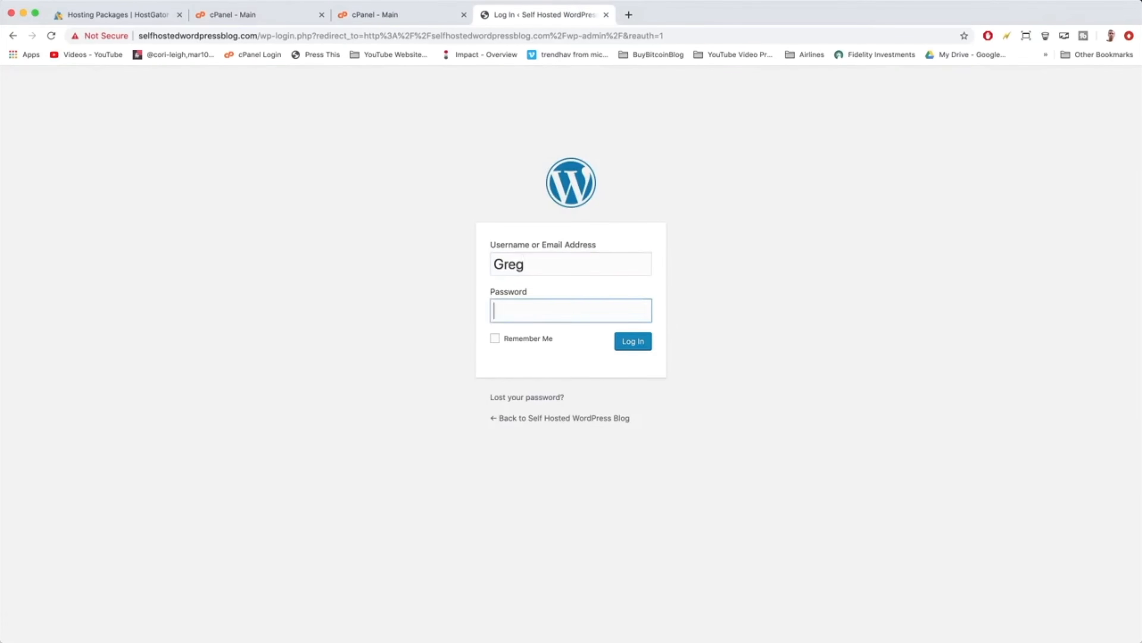
pyautogui.press('super+v')
pyautogui.click(539, 341)
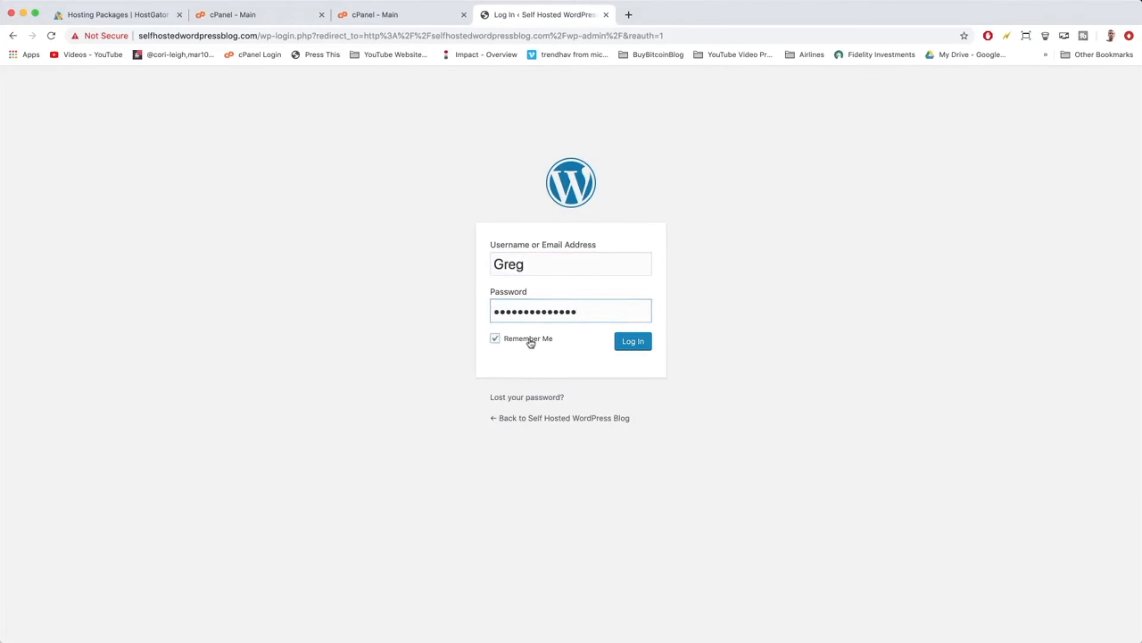
# Bookmark the login page in the My Sites folder and log in to WordPress.
pyautogui.click(963, 36)
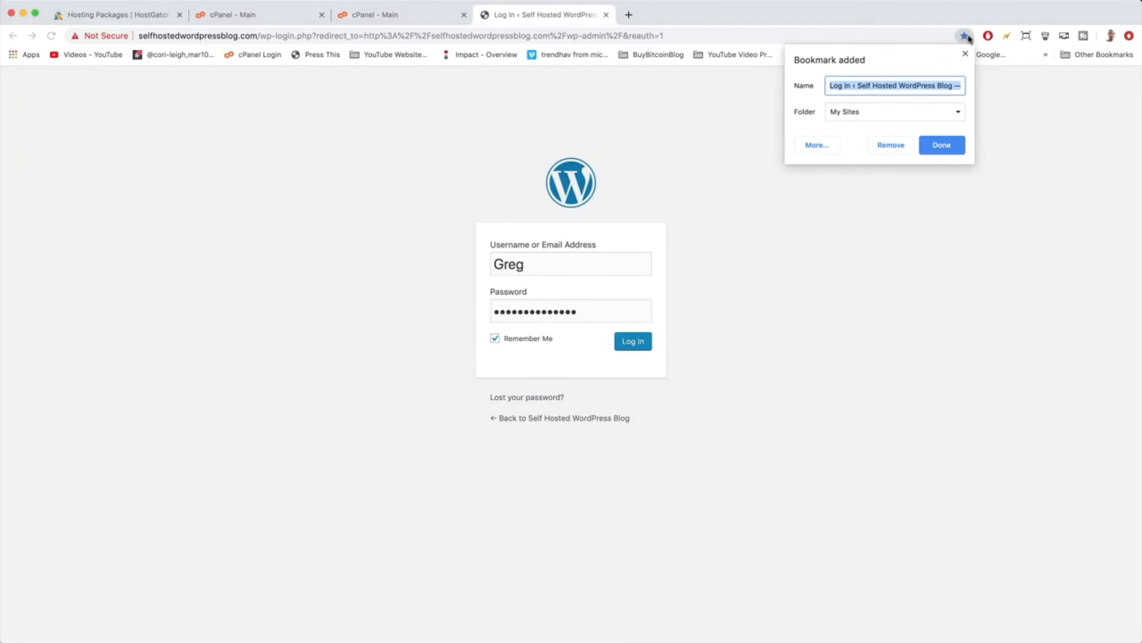
pyautogui.click(941, 146)
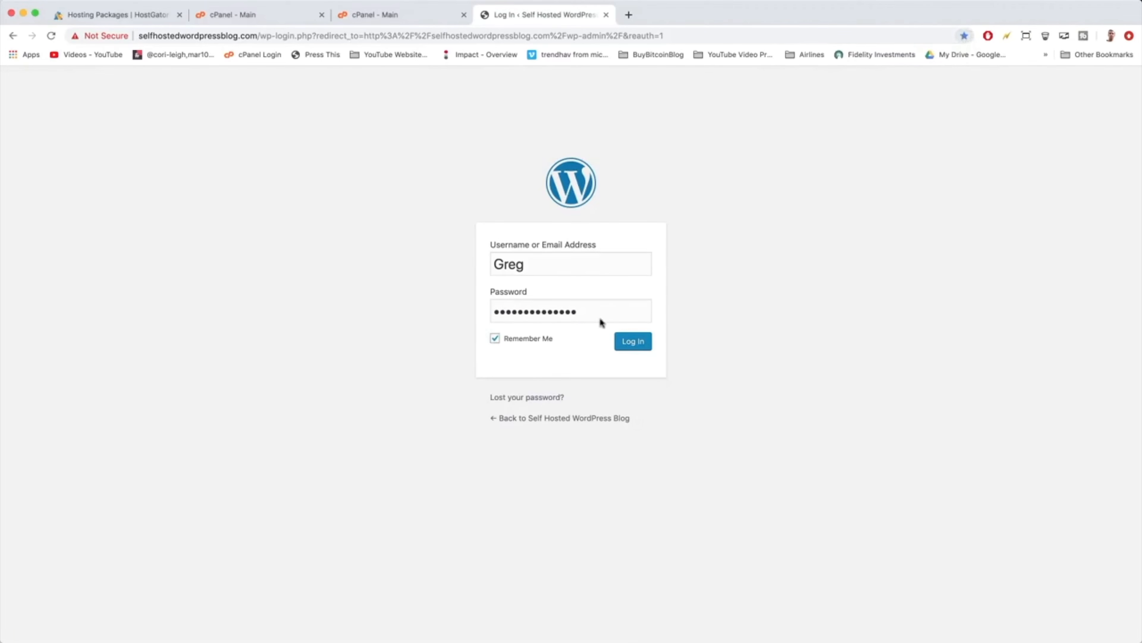
pyautogui.click(637, 350)
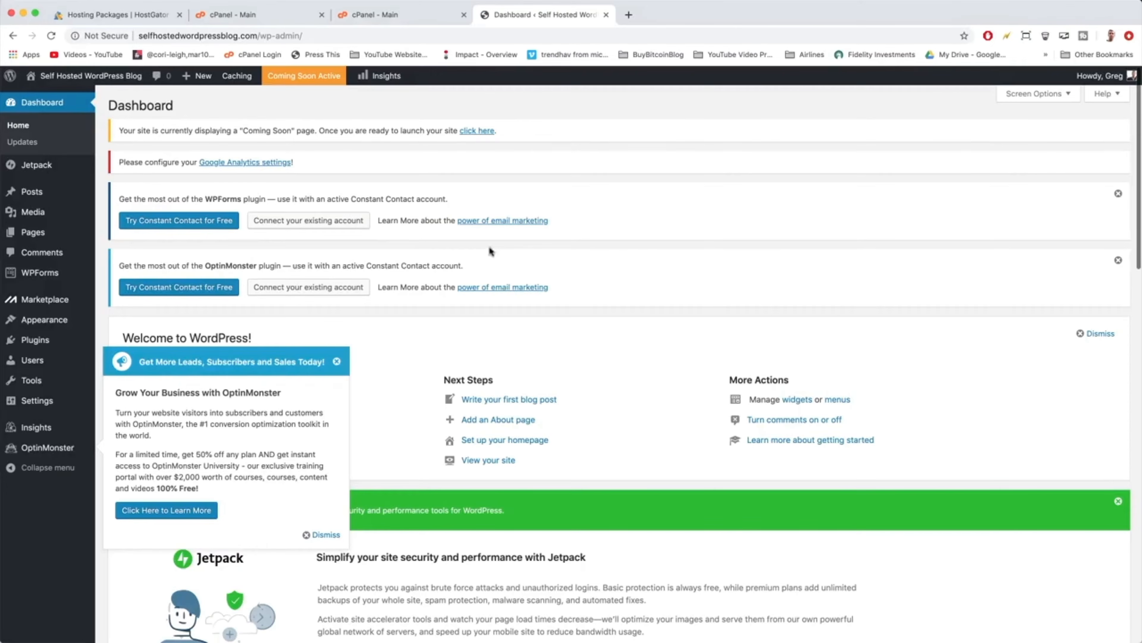
# Dismiss the OptinMonster pop-up and the two Constant Contact notices for OptinMonster and WPForms on the dashboard.
pyautogui.scroll(-8, 488, 245)
pyautogui.scroll(8, 477, 245)
pyautogui.click(337, 361)
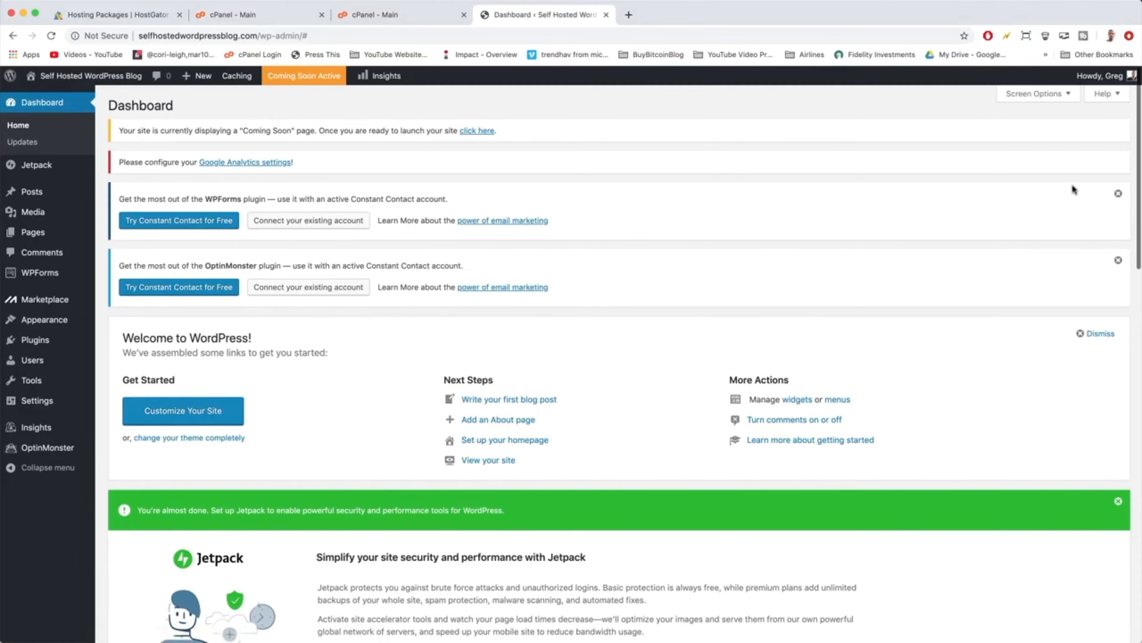
pyautogui.click(1118, 260)
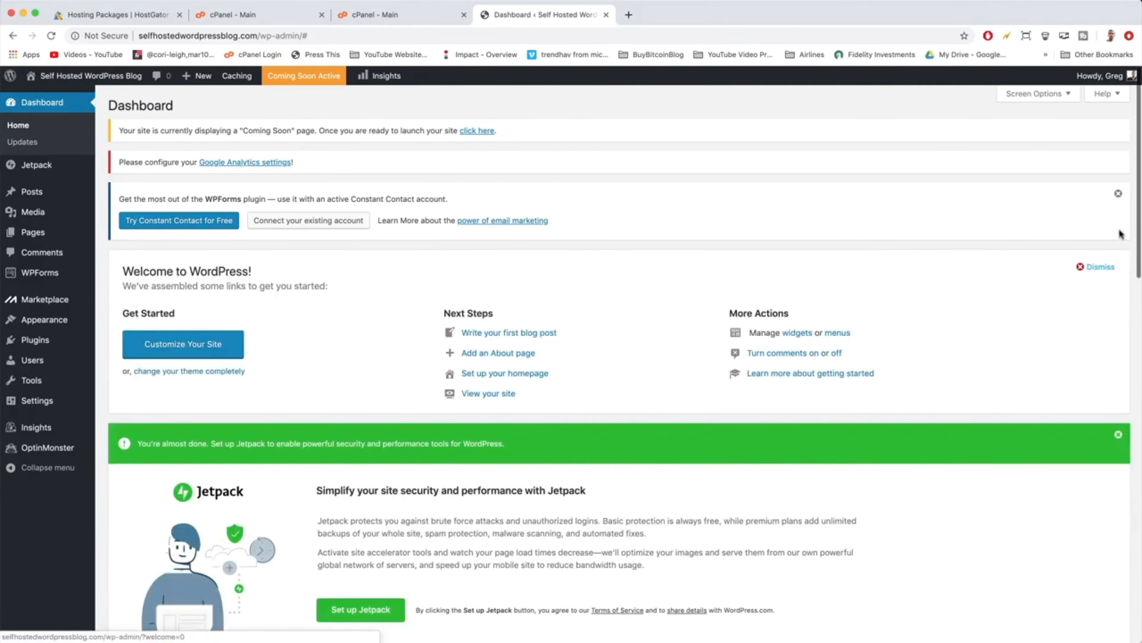
pyautogui.click(1119, 195)
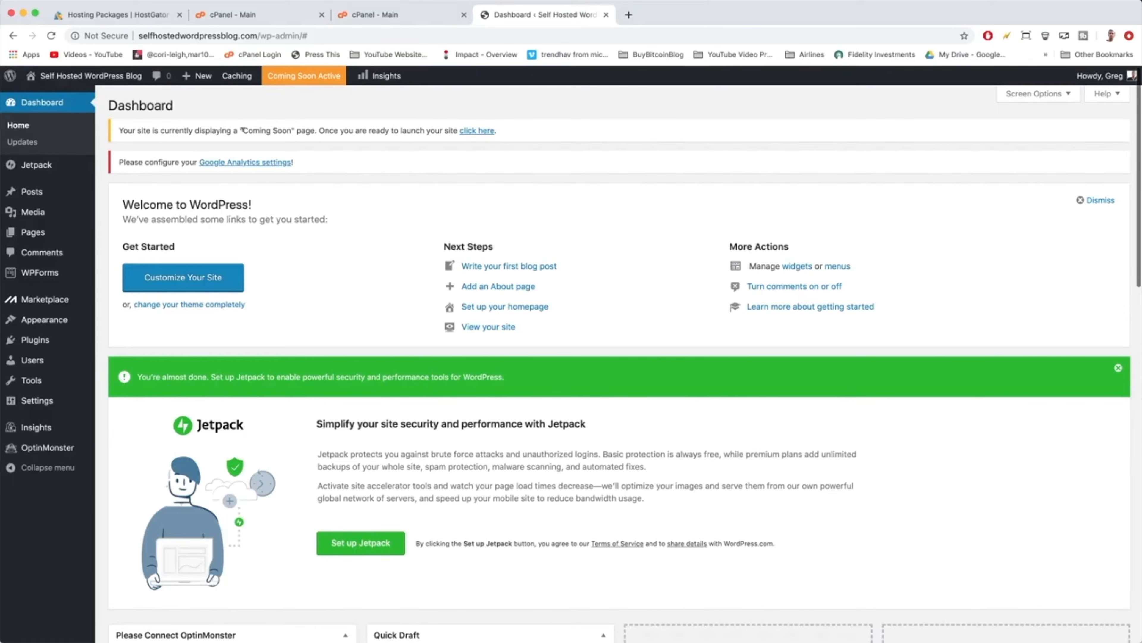
# Launch the site from the "Coming Soon" notice so that it goes live.
pyautogui.moveTo(241, 130); pyautogui.dragTo(290, 130)
pyautogui.click(352, 130)
pyautogui.click(469, 131)
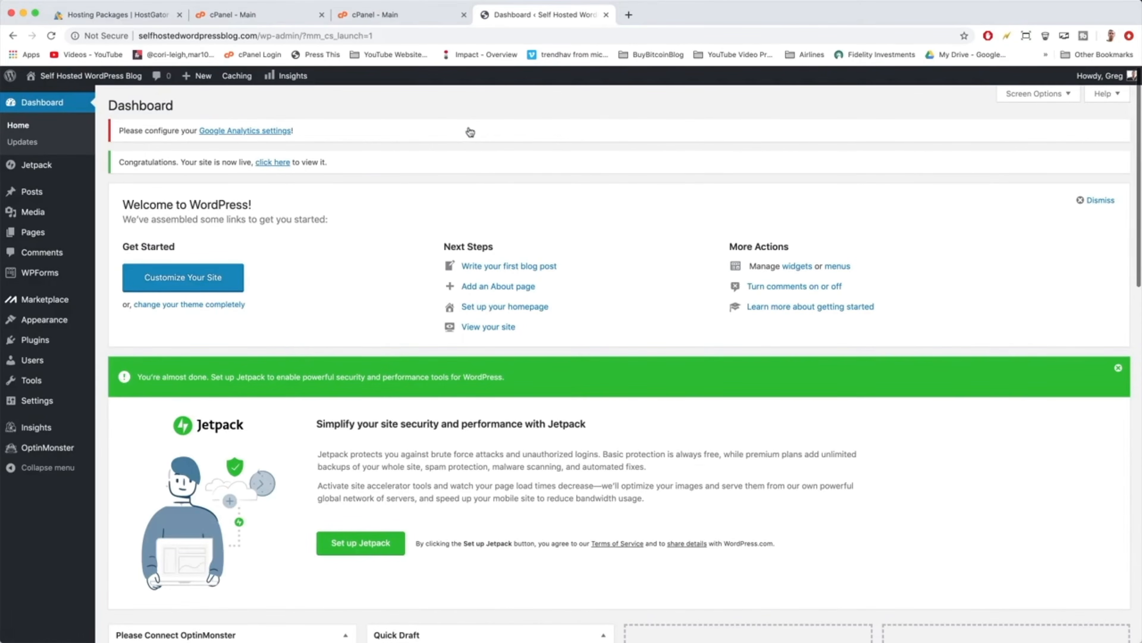
# Rearrange the dashboard widgets, moving WordPress Events and News into the third column and WPForms above Quick Draft in the second.
pyautogui.scroll(-10, 577, 207)
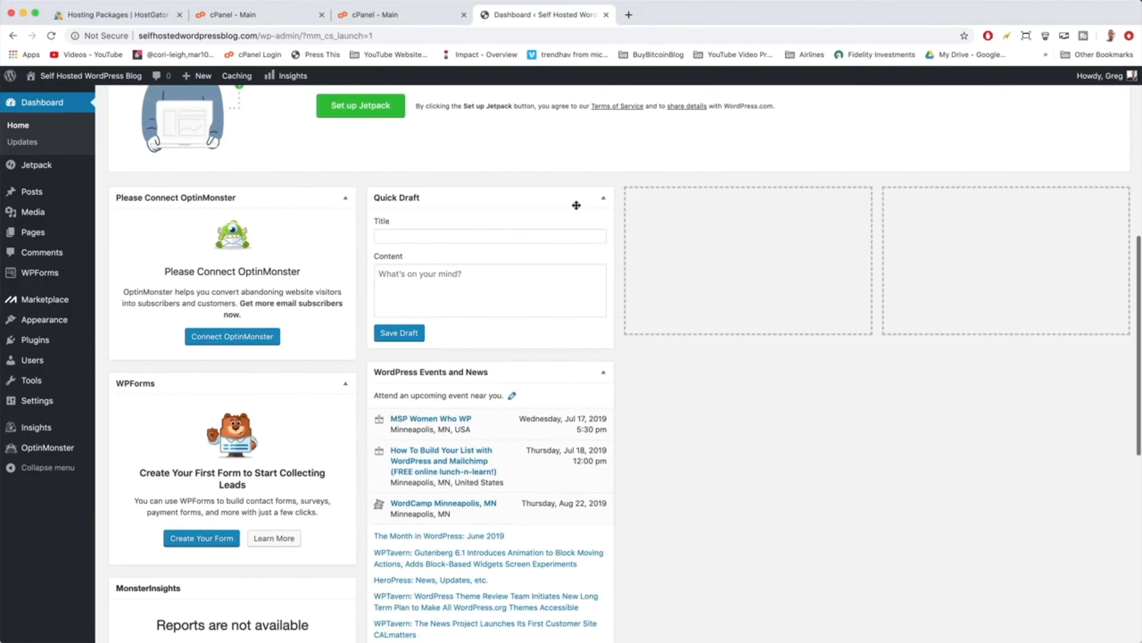
pyautogui.scroll(-1, 577, 206)
pyautogui.moveTo(535, 315); pyautogui.dragTo(769, 143)
pyautogui.moveTo(225, 329); pyautogui.dragTo(482, 140)
pyautogui.scroll(2, 483, 141)
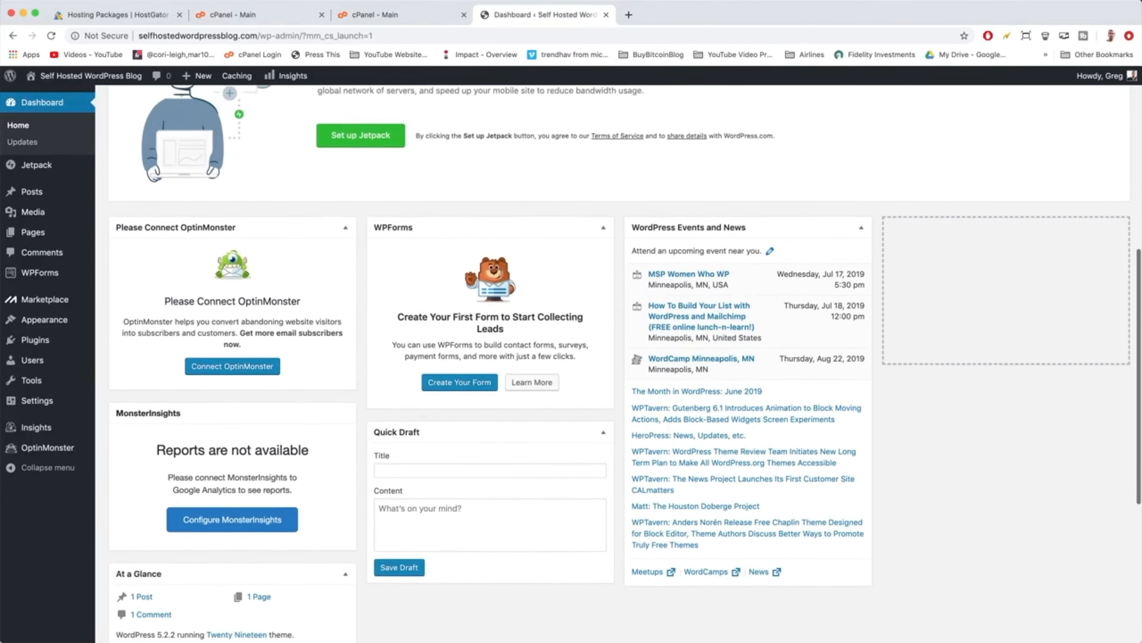
pyautogui.scroll(9, 464, 283)
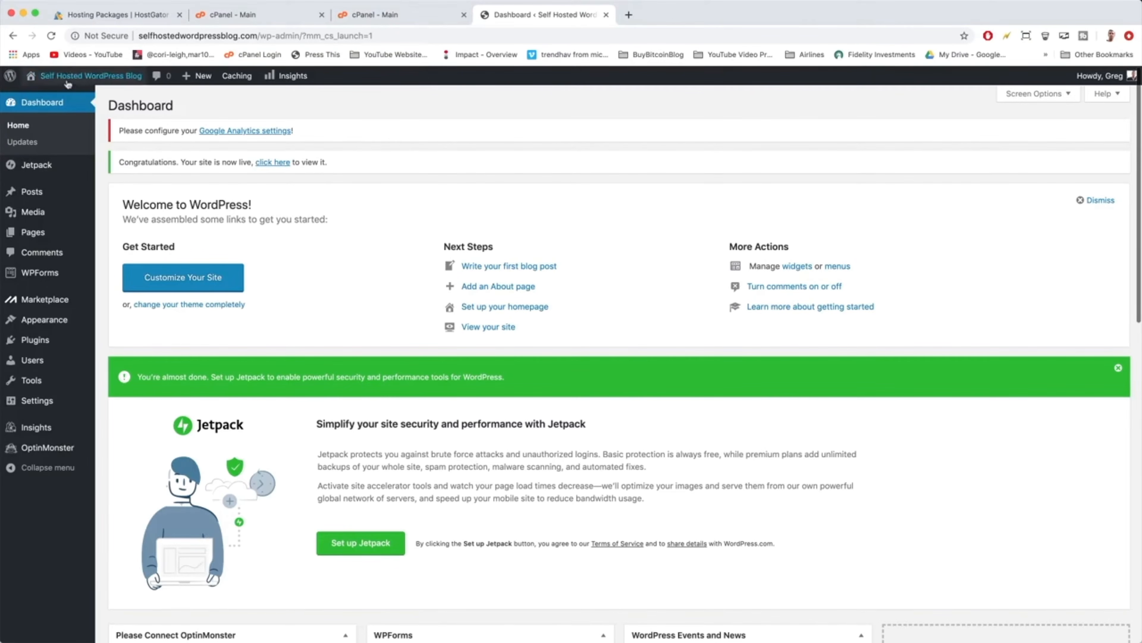
# Visit the live site from the dashboard and look over its default homepage.
pyautogui.moveTo(66, 80)
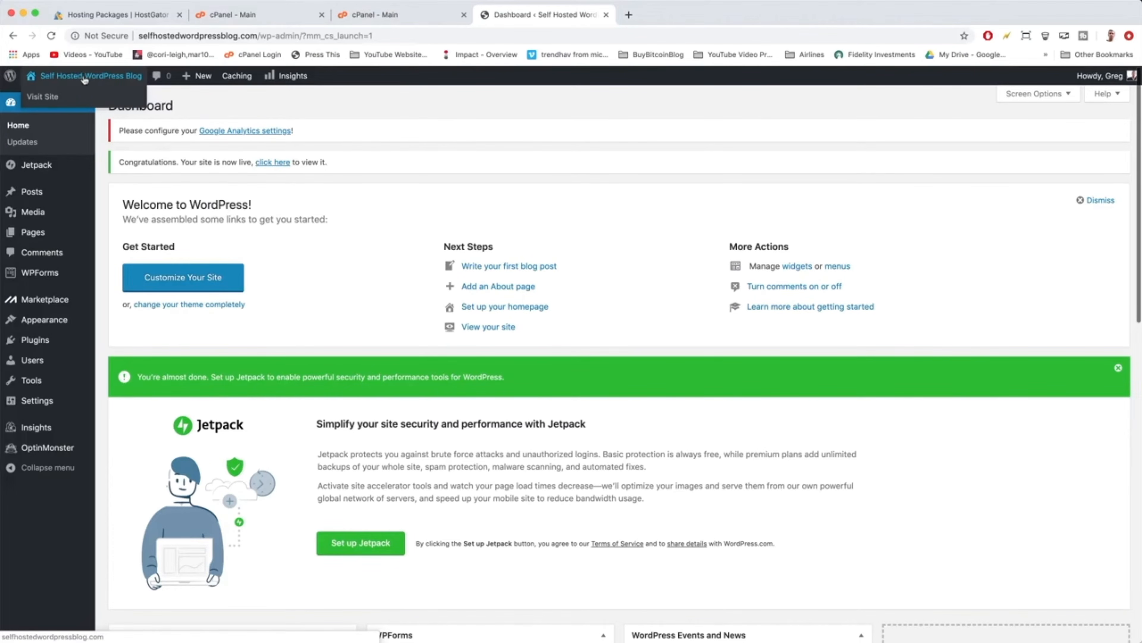
pyautogui.click(69, 77)
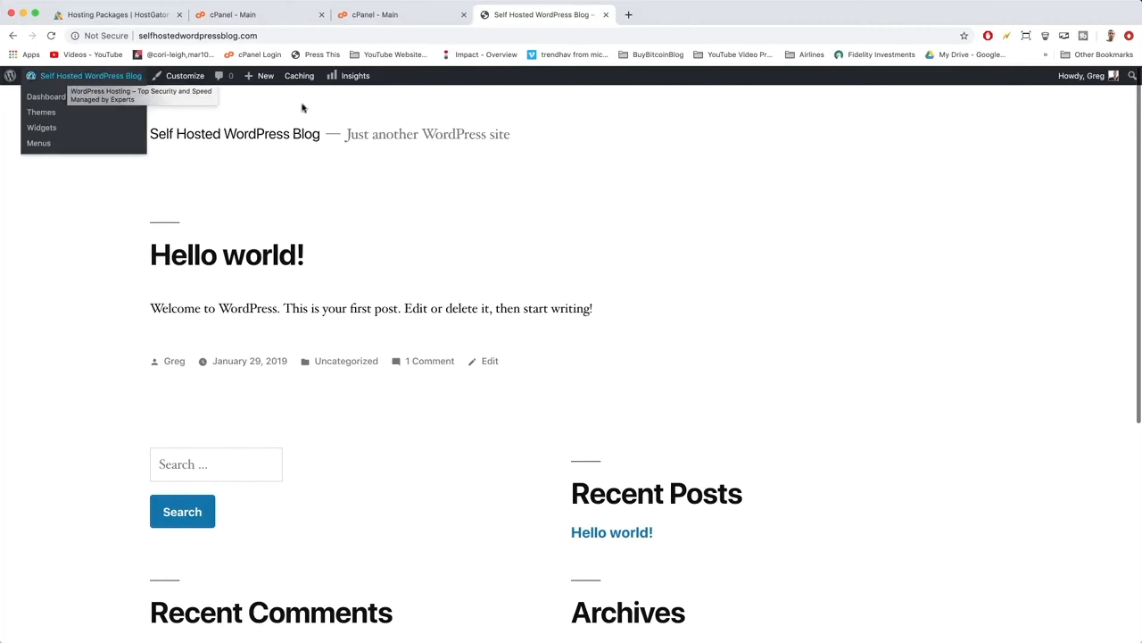
pyautogui.scroll(-7, 745, 401)
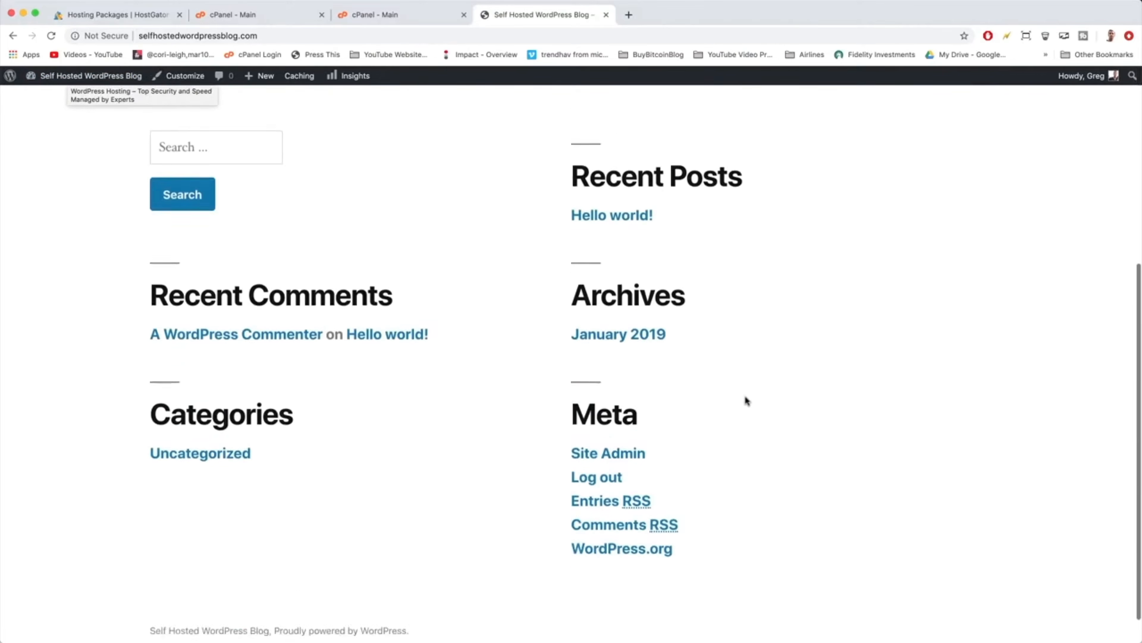
pyautogui.scroll(7, 744, 396)
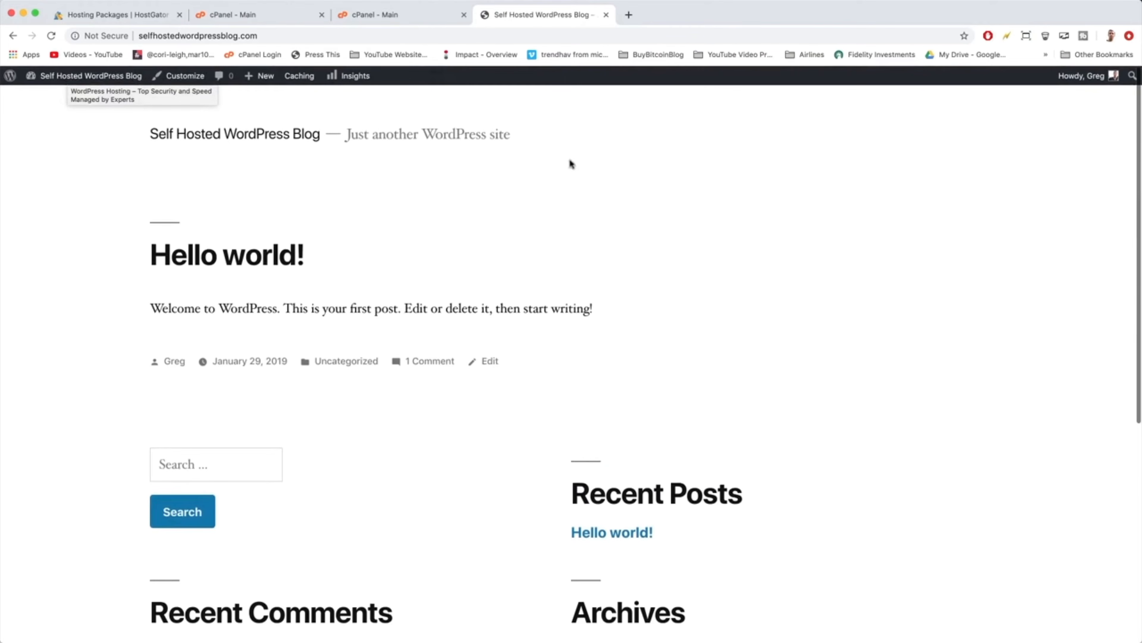
pyautogui.scroll(-7, 90, 272)
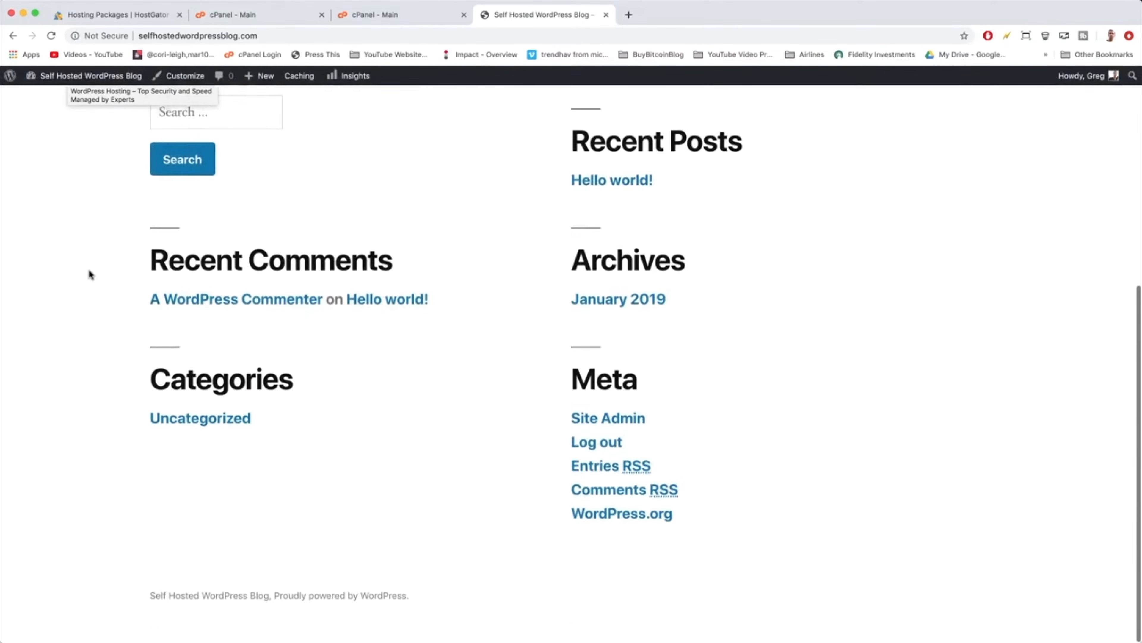
pyautogui.scroll(7, 612, 620)
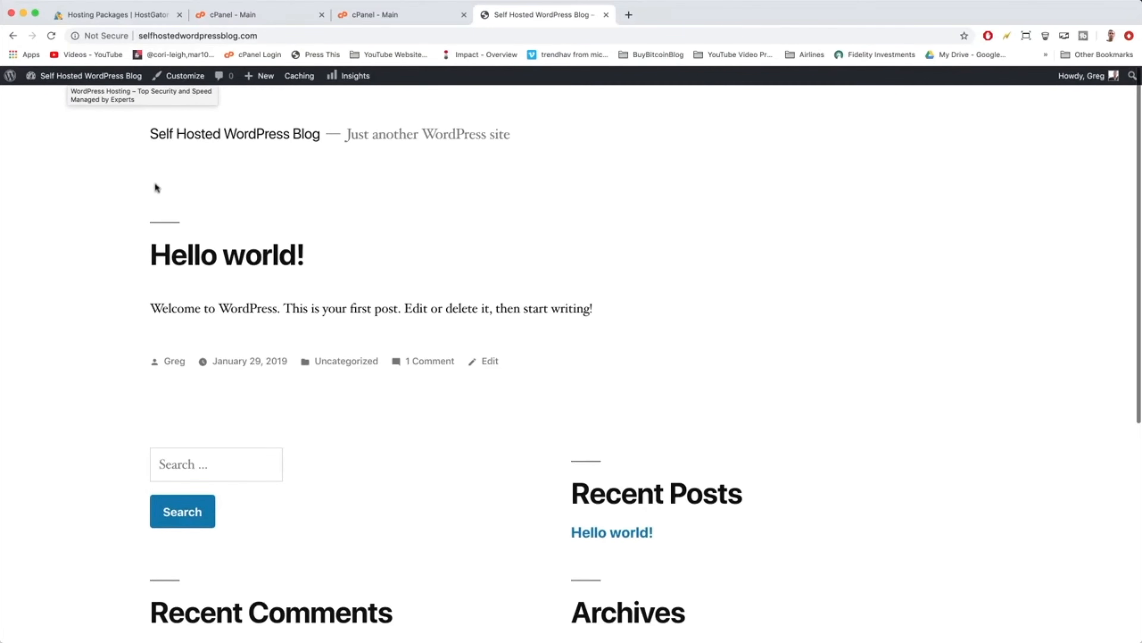
# Switch back and forth between the admin dashboard and the live site, checking the account options, and end on the dashboard.
pyautogui.moveTo(98, 79)
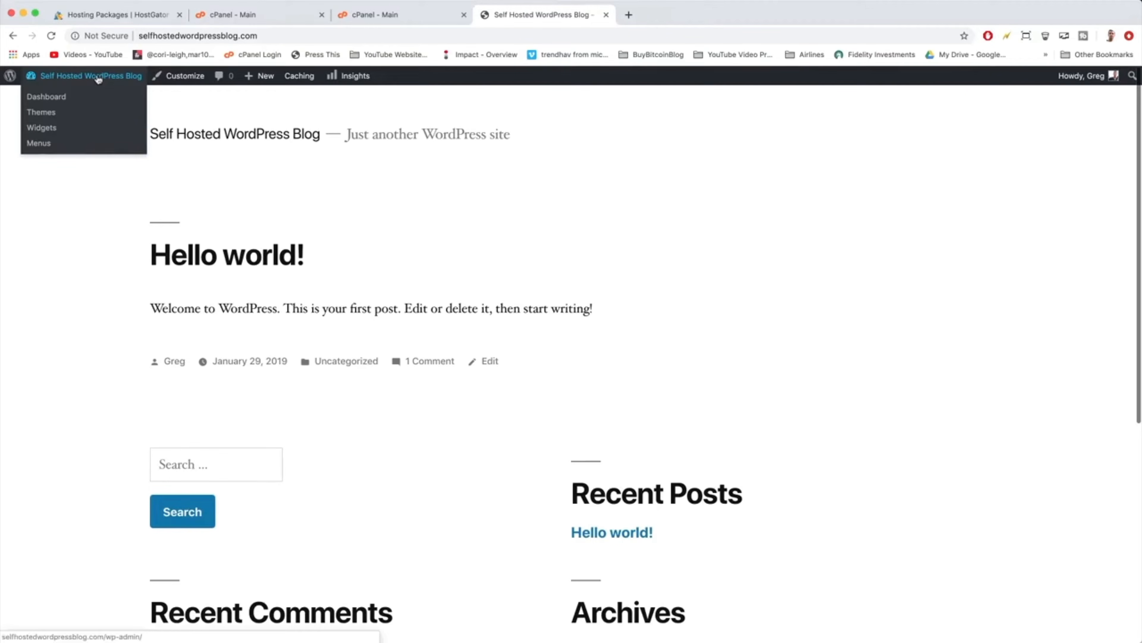
pyautogui.click(99, 79)
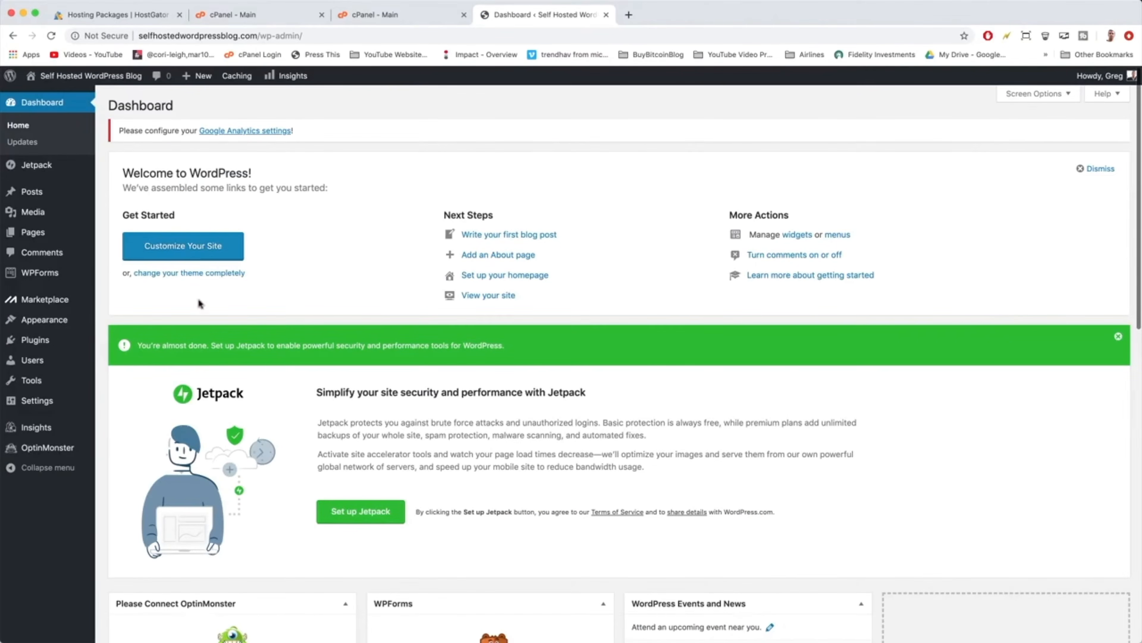
pyautogui.click(84, 76)
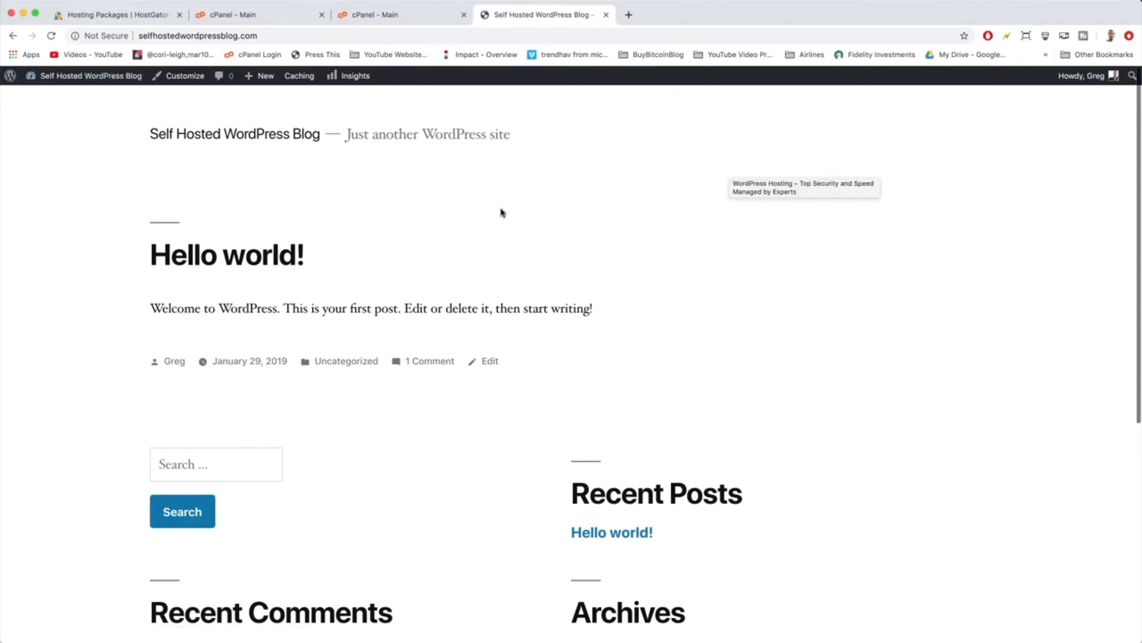
pyautogui.click(79, 84)
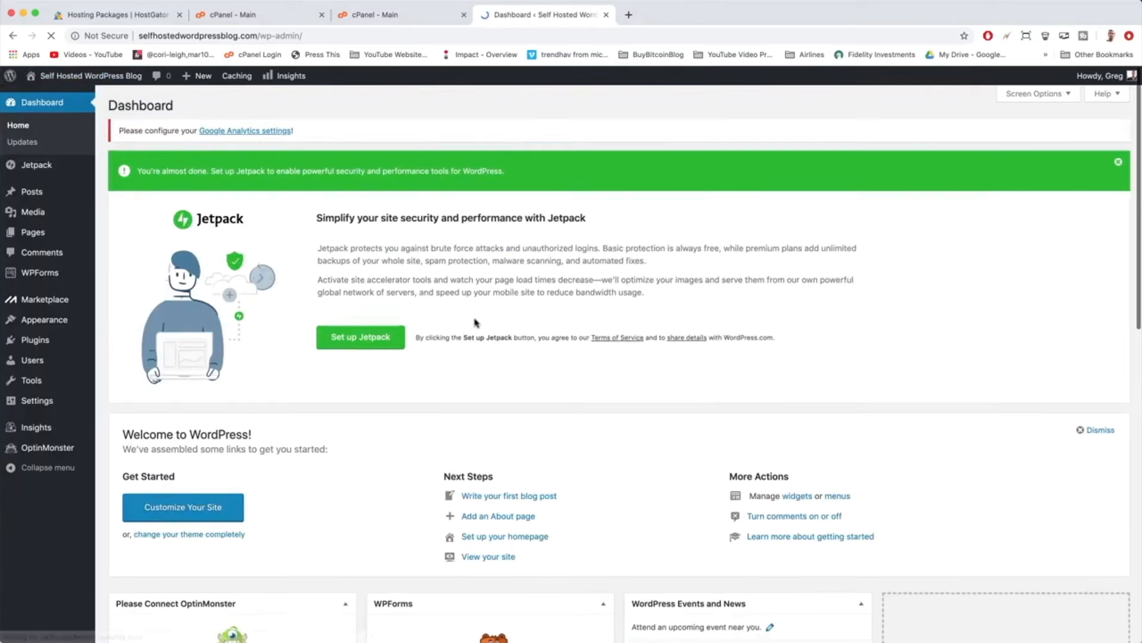
pyautogui.click(66, 75)
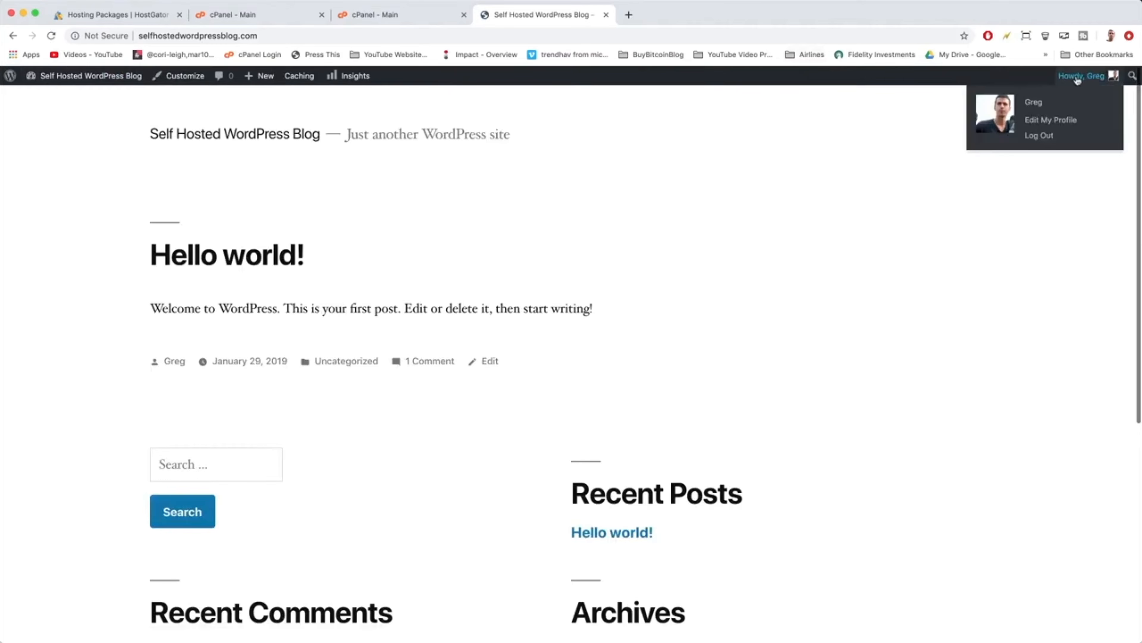
pyautogui.moveTo(1074, 84)
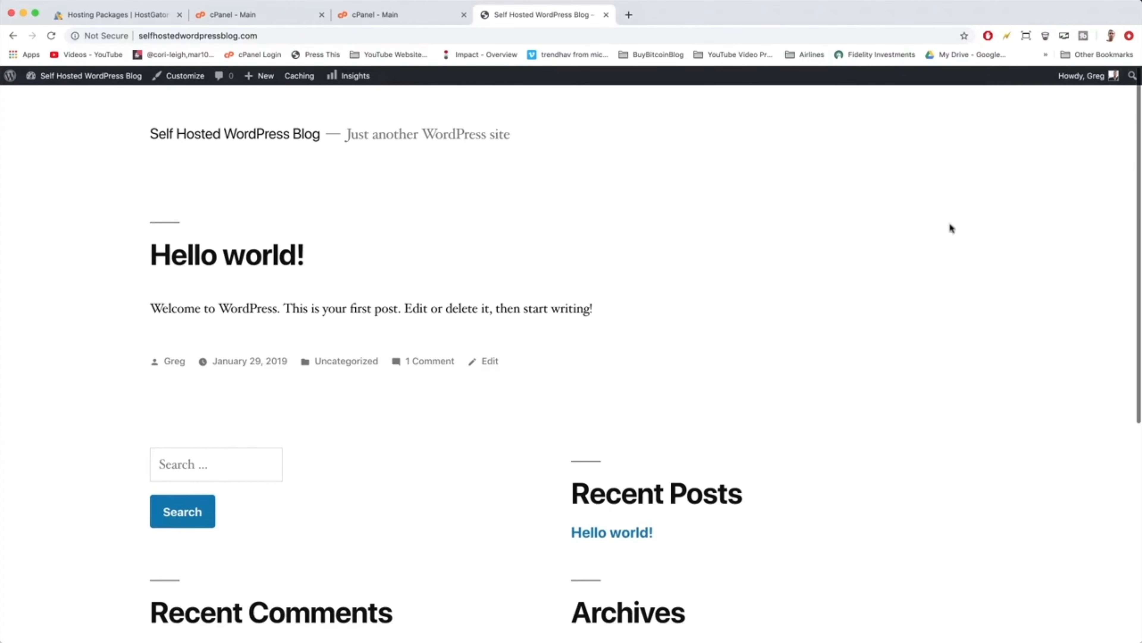
pyautogui.moveTo(73, 81)
pyautogui.click(46, 96)
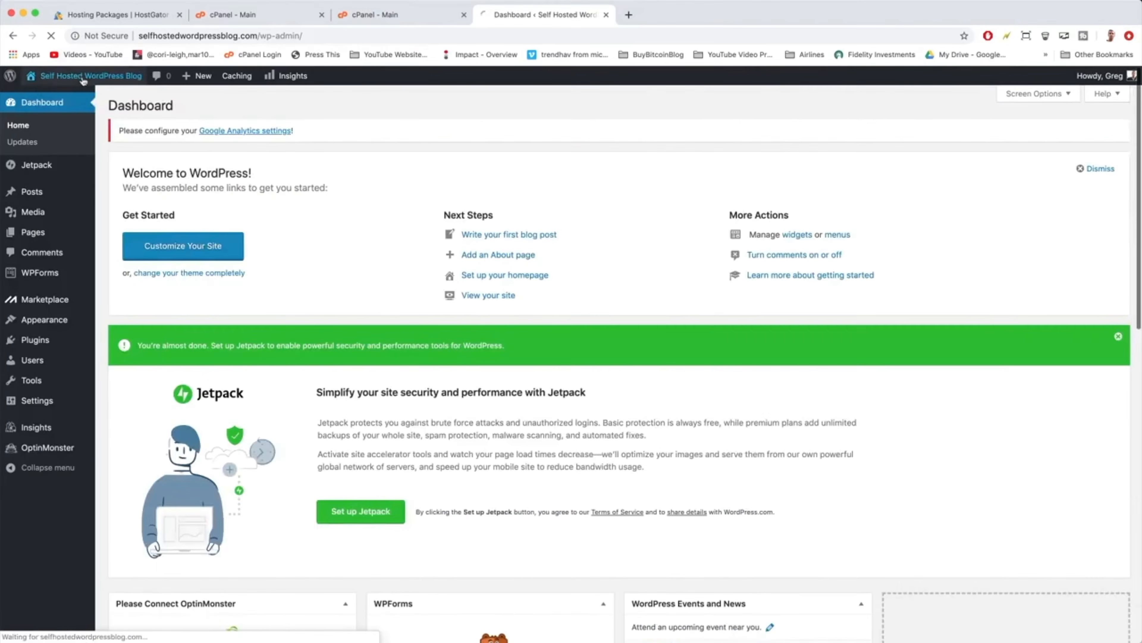
# Reopen the live site and examine the default theme's layout, from the Hello world! post down to the footer.
pyautogui.click(86, 75)
pyautogui.scroll(-8, 446, 462)
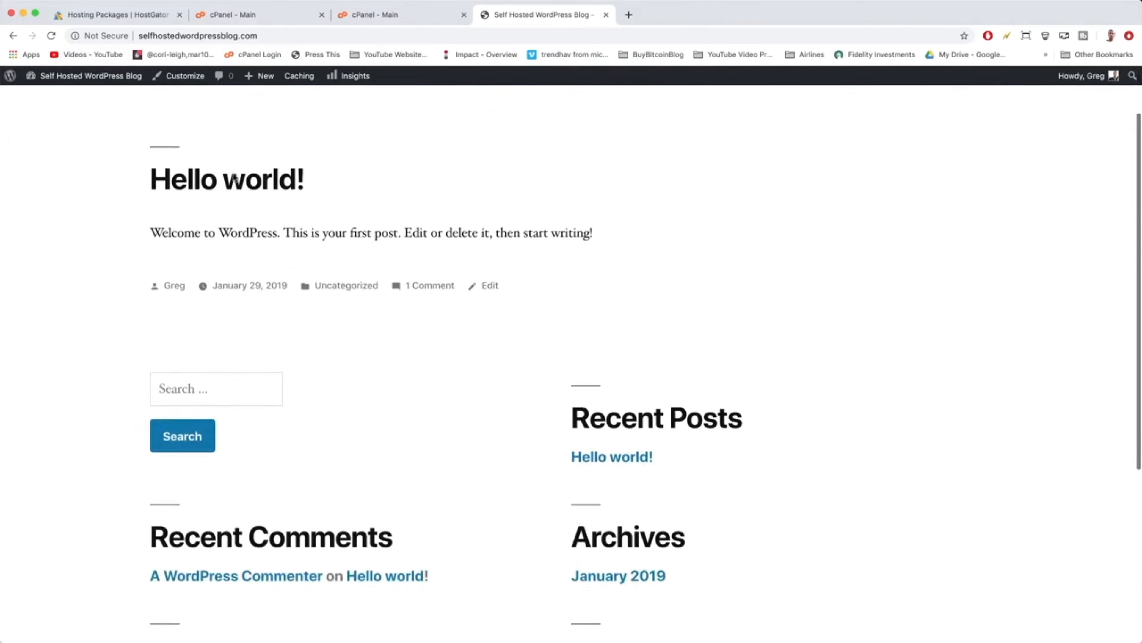
pyautogui.scroll(8, 446, 462)
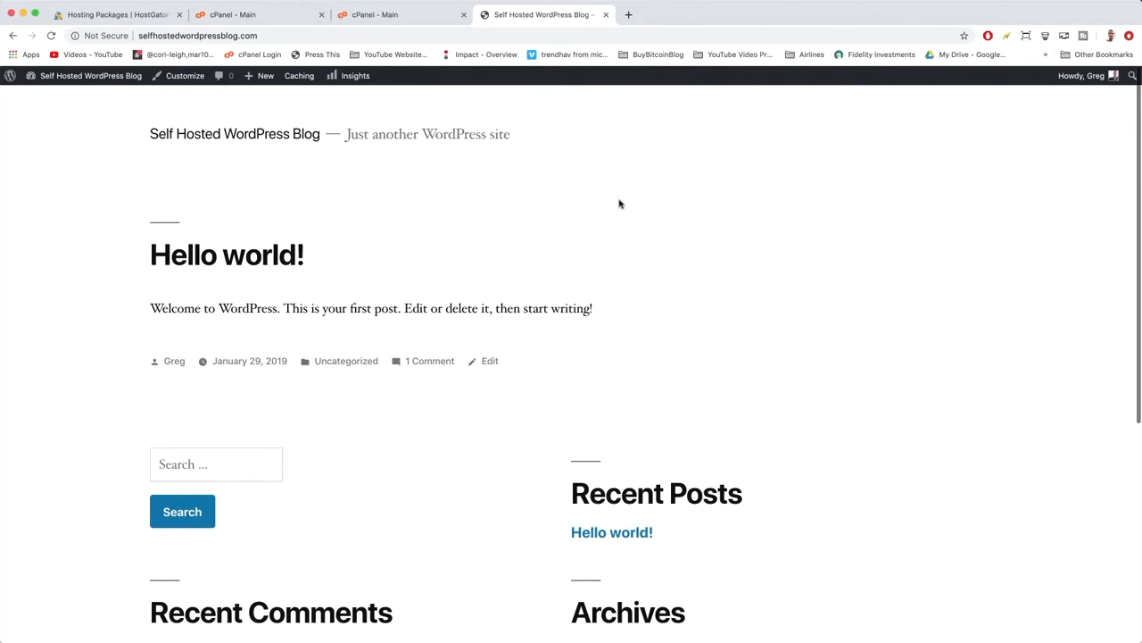
pyautogui.scroll(-8, 560, 179)
pyautogui.scroll(8, 515, 519)
pyautogui.scroll(-8, 470, 472)
pyautogui.scroll(8, 470, 473)
# Return to the dashboard and open the Appearance Themes page.
pyautogui.moveTo(68, 73)
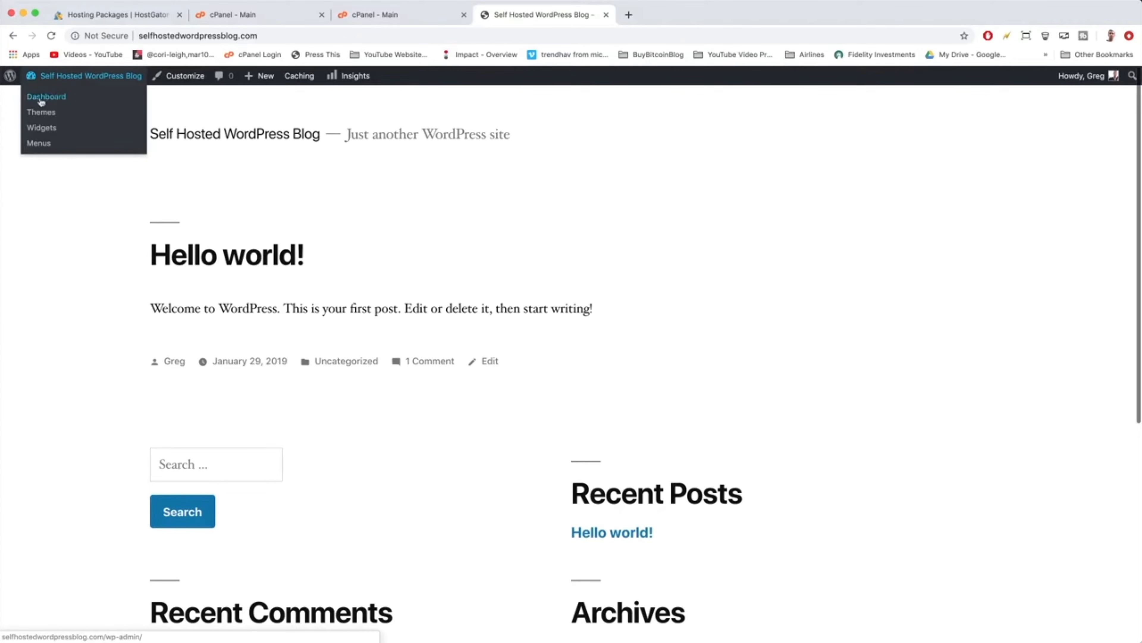
pyautogui.click(79, 78)
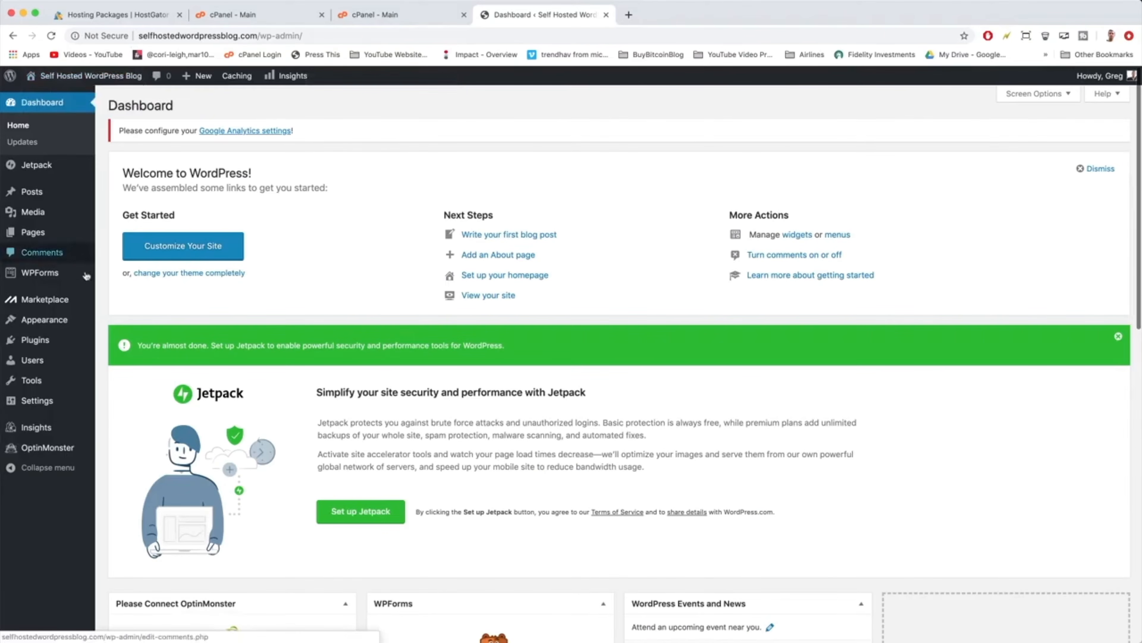
pyautogui.moveTo(67, 324)
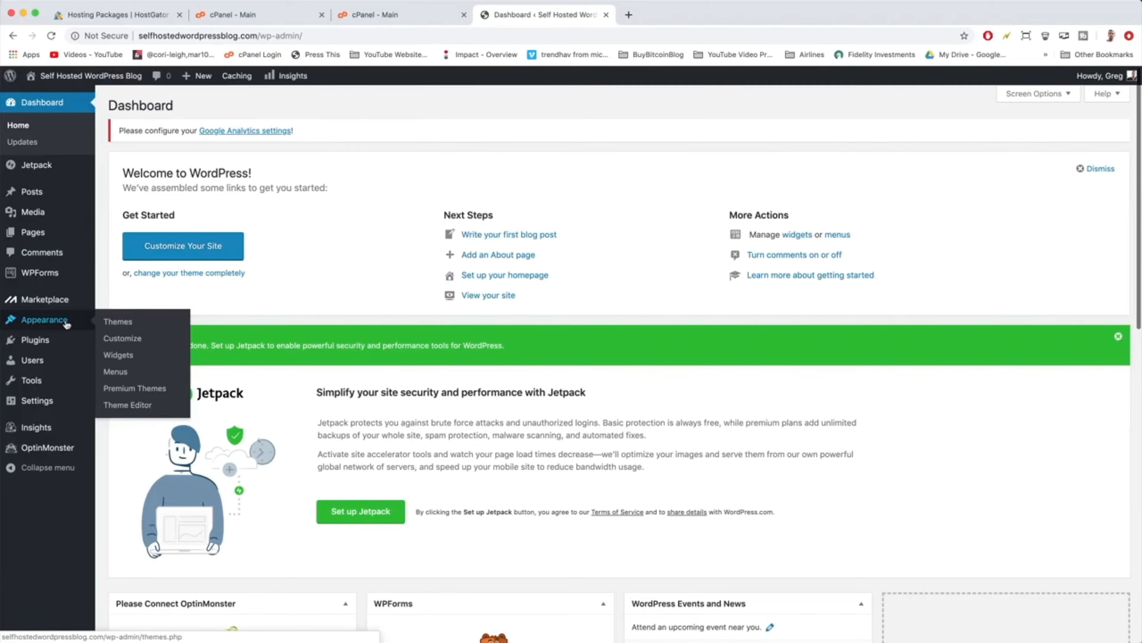
pyautogui.click(117, 322)
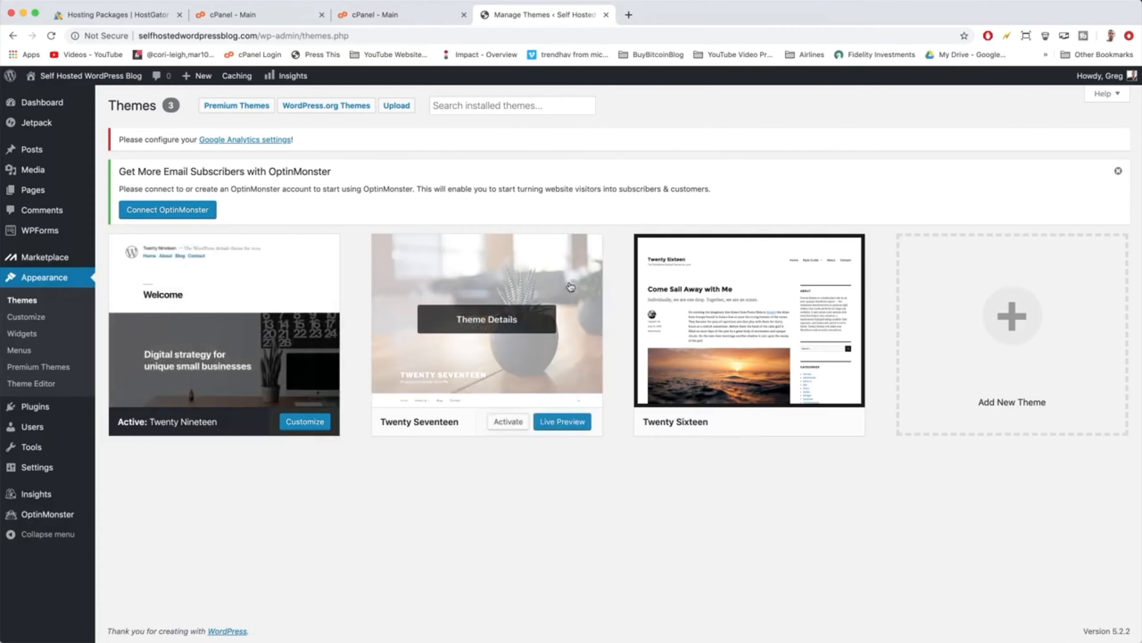
# Delete the Twenty Seventeen theme from the installed themes and confirm the deletion.
pyautogui.click(475, 294)
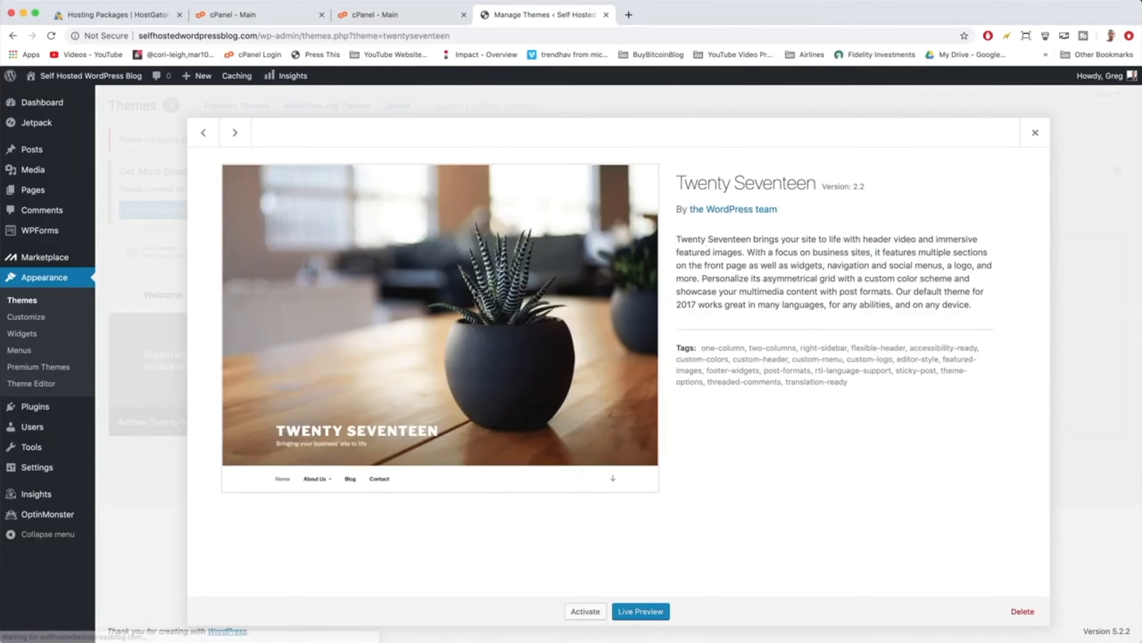
pyautogui.click(1023, 611)
pyautogui.click(670, 131)
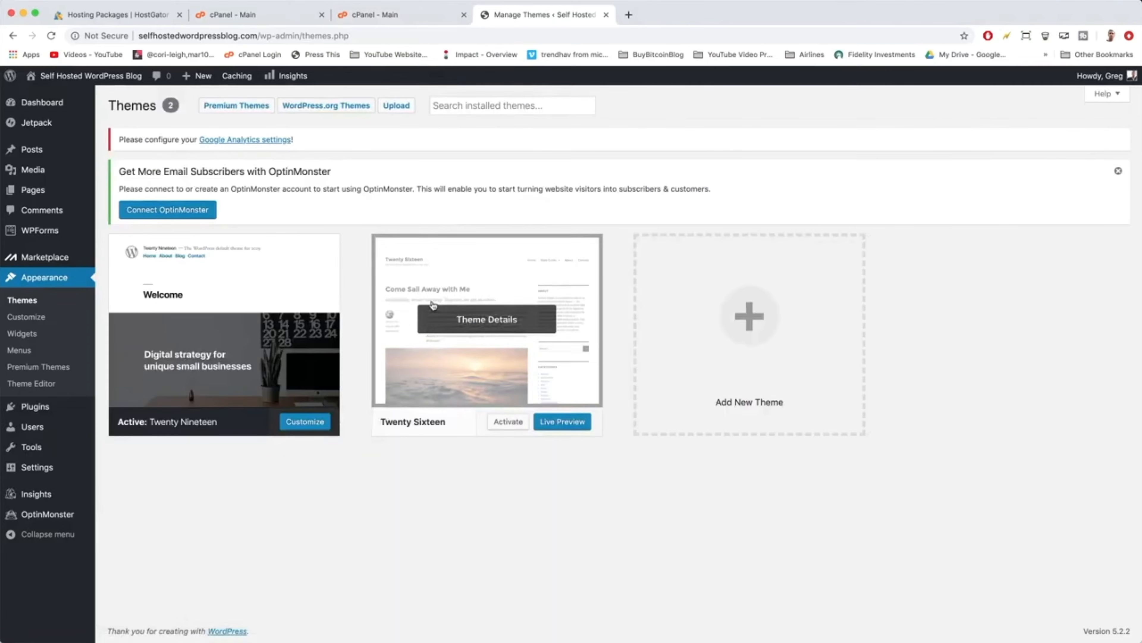
# Open the page for adding a new theme and browse through the Featured and Popular themes.
pyautogui.click(750, 315)
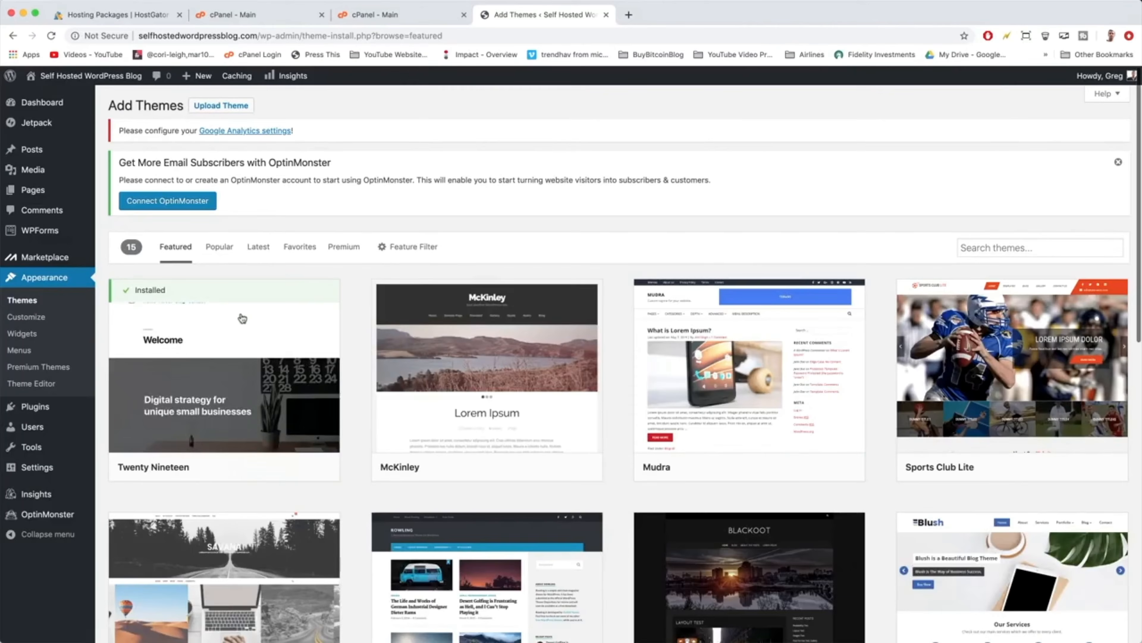
pyautogui.scroll(-10, 352, 374)
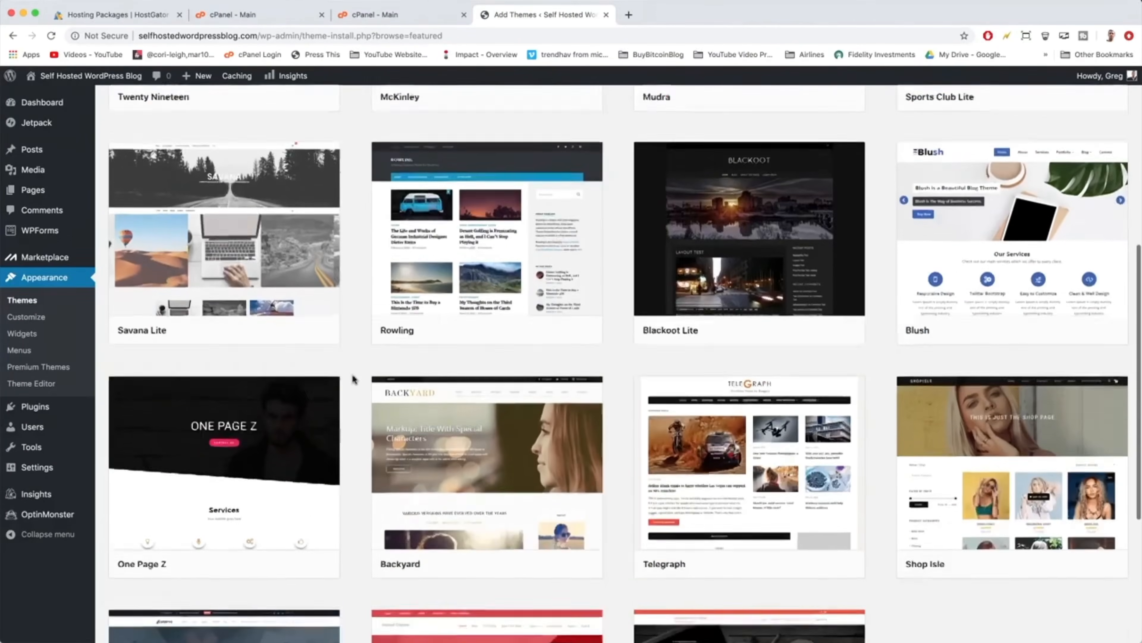
pyautogui.scroll(15, 351, 378)
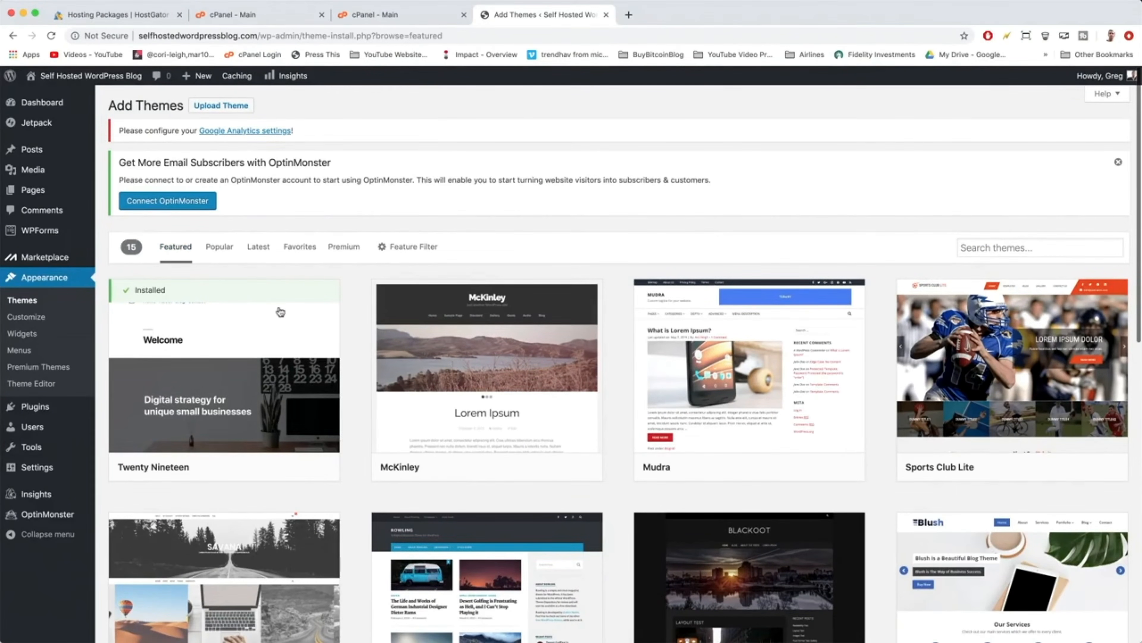
pyautogui.click(220, 247)
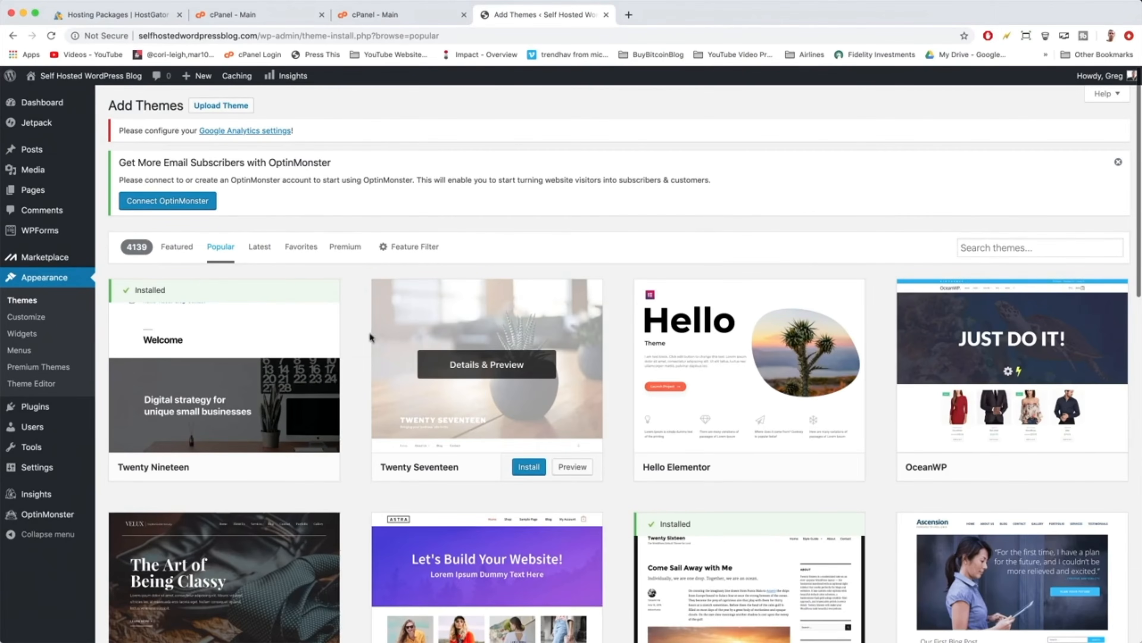
pyautogui.scroll(-10, 365, 338)
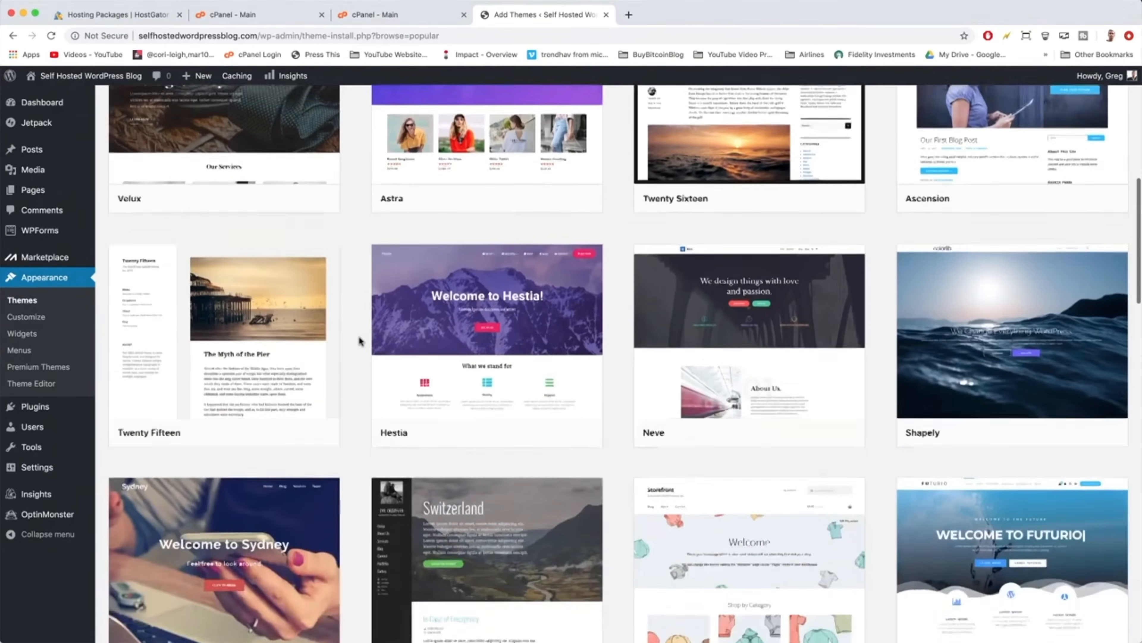
pyautogui.scroll(-13, 359, 335)
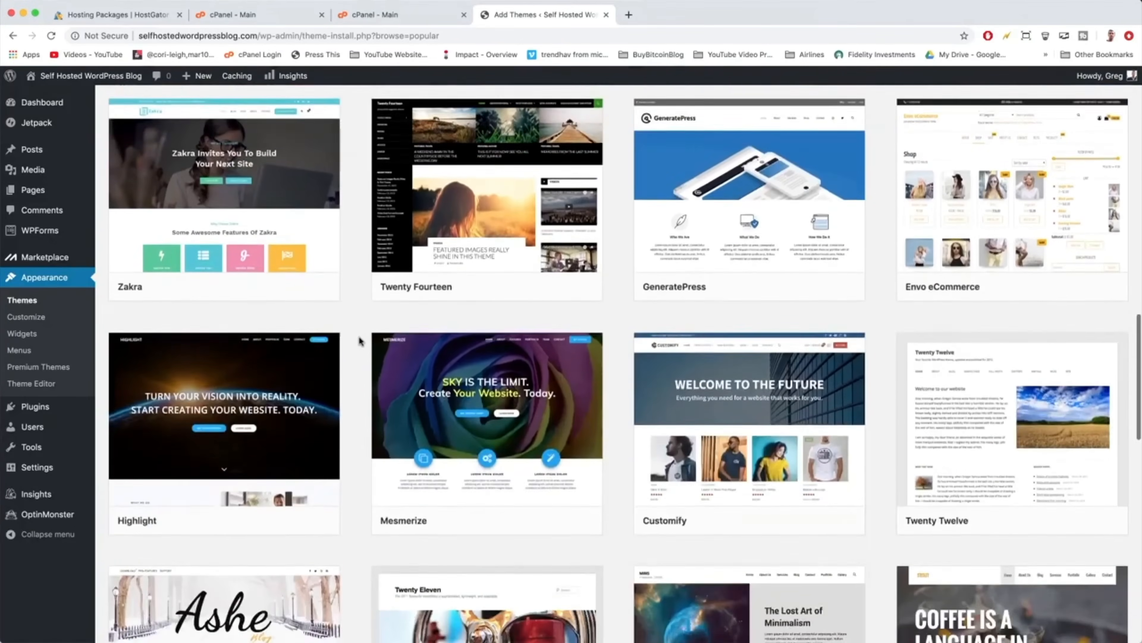
pyautogui.scroll(-15, 360, 341)
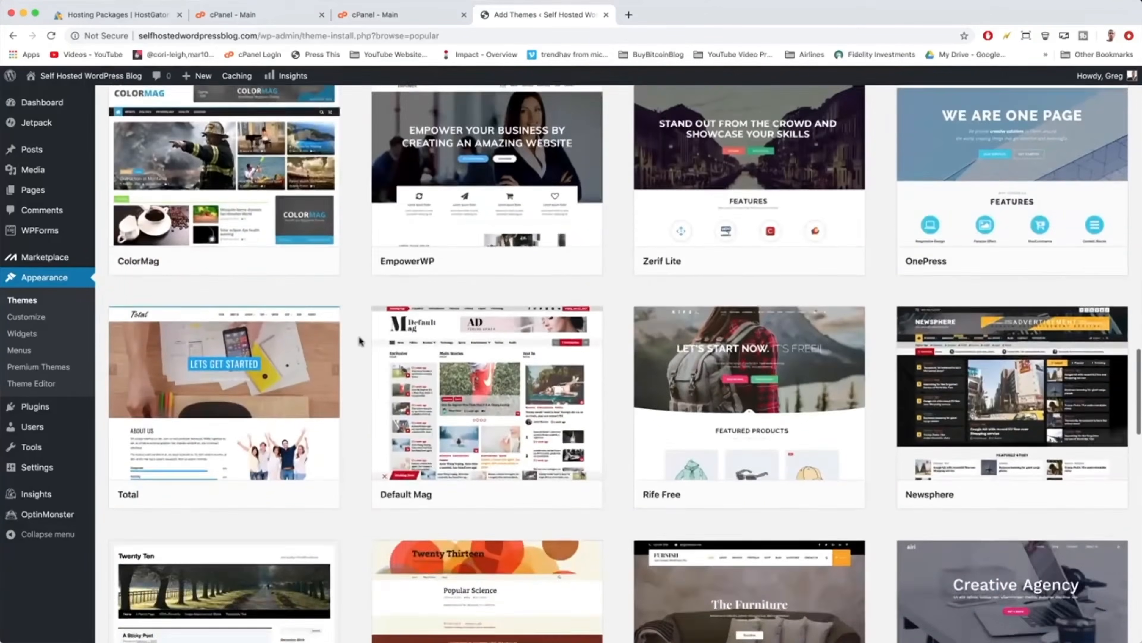
pyautogui.scroll(-14, 359, 336)
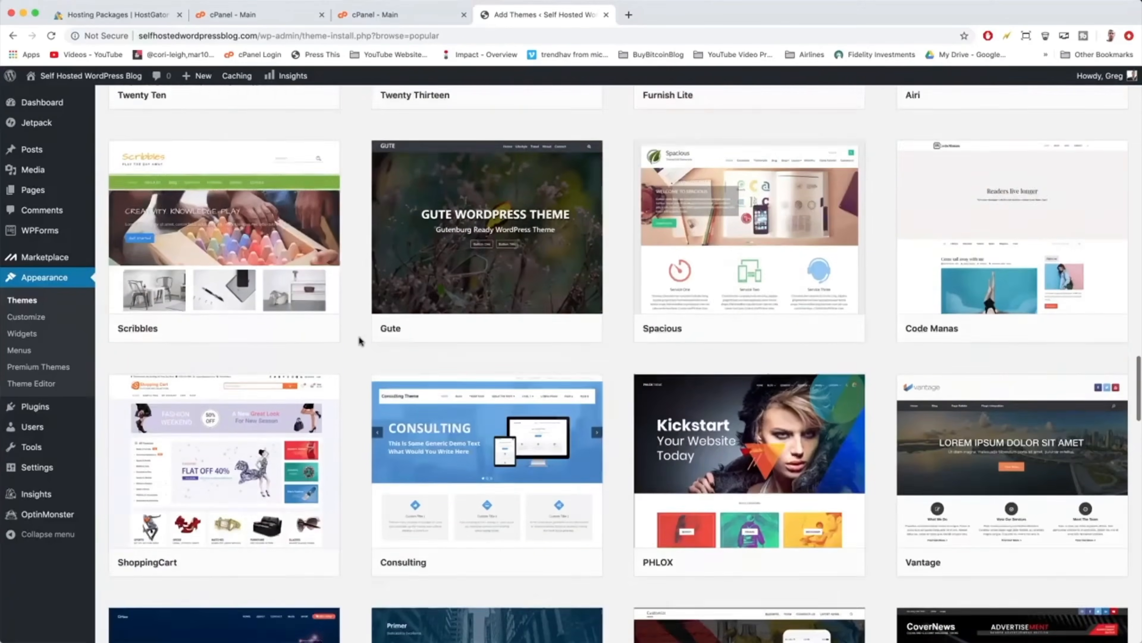
pyautogui.scroll(-12, 359, 336)
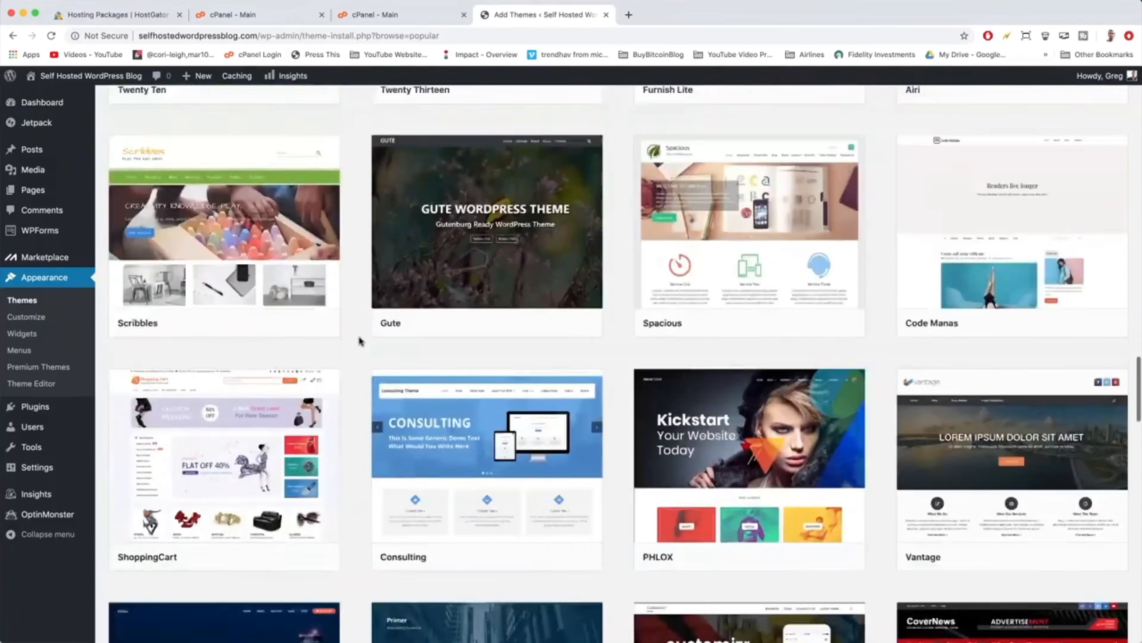
pyautogui.scroll(20, 359, 341)
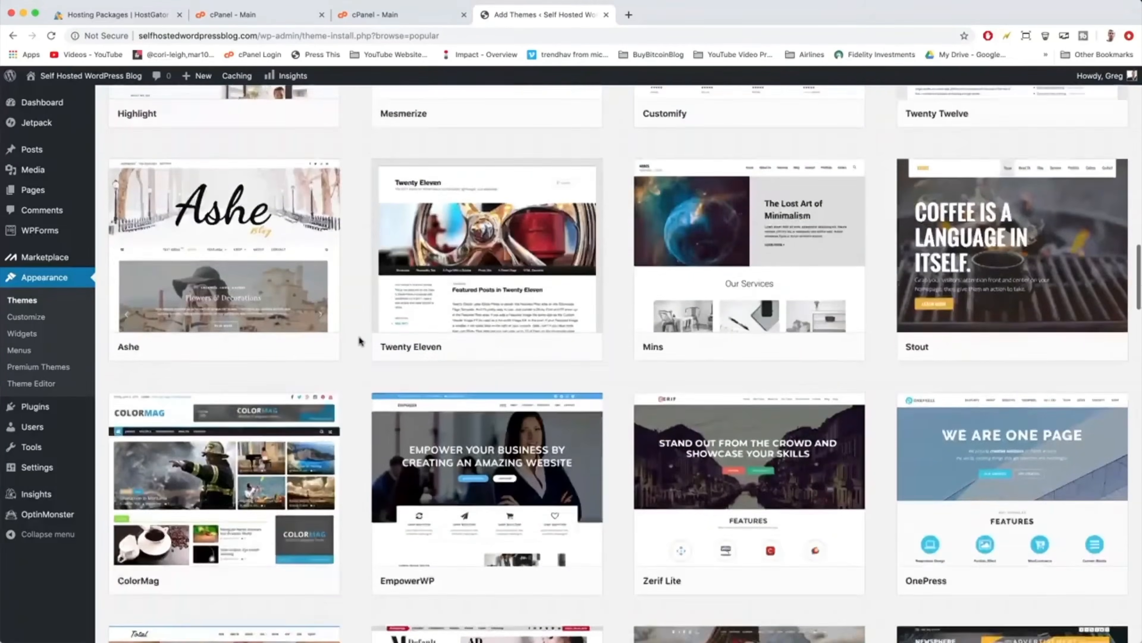
pyautogui.scroll(20, 360, 340)
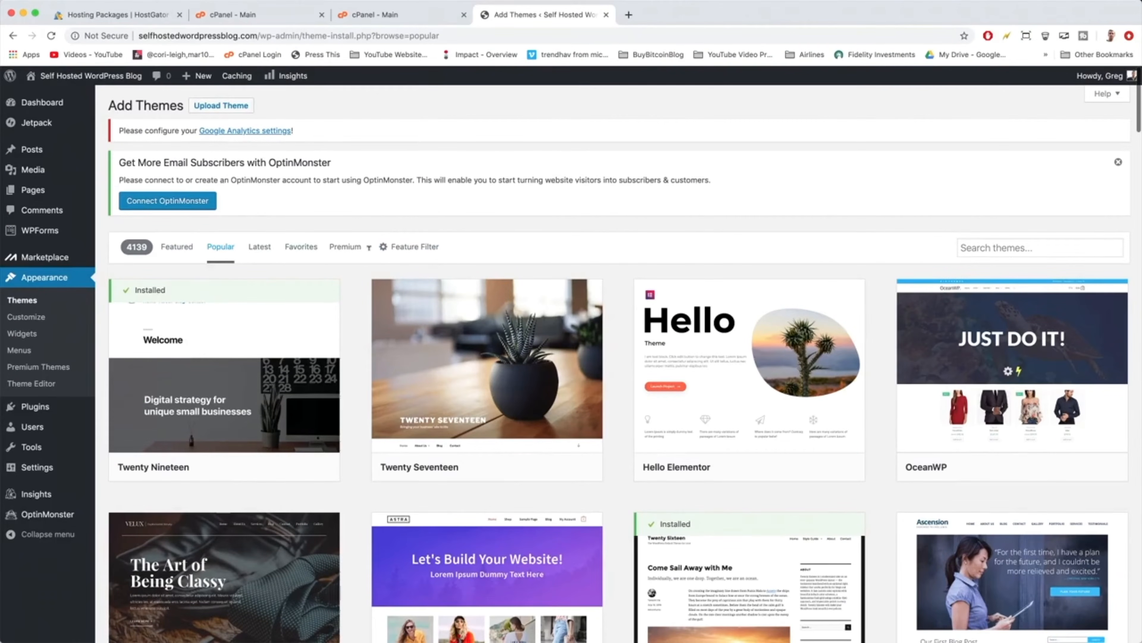
# Search the theme directory for "astra", then install and activate the Astra theme.
pyautogui.click(1009, 244)
pyautogui.write('astr')
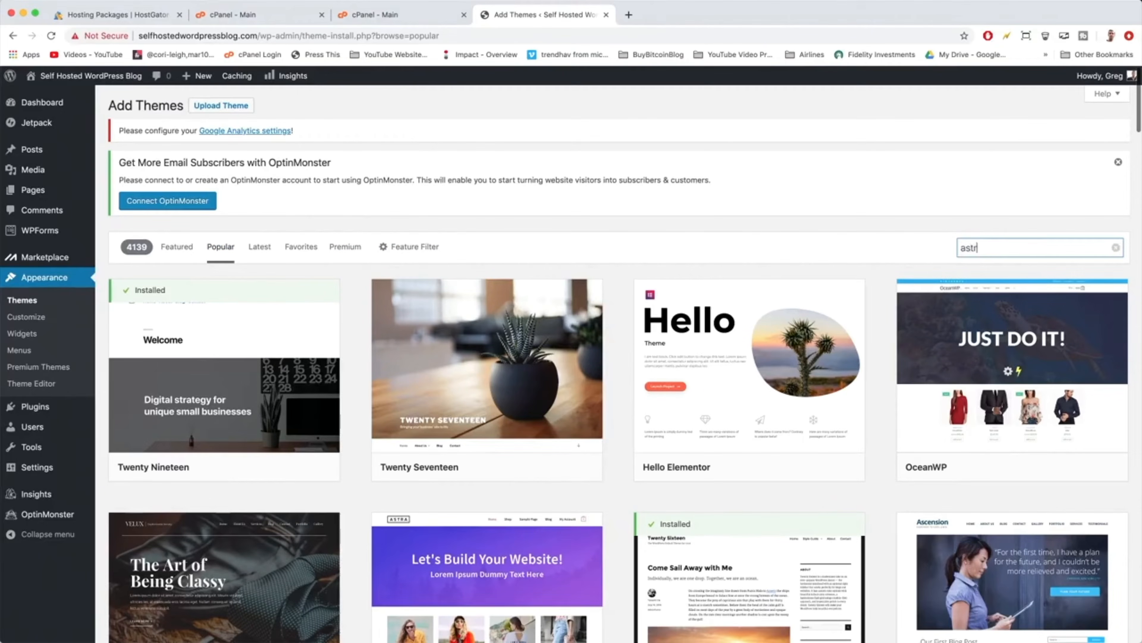
pyautogui.write('a')
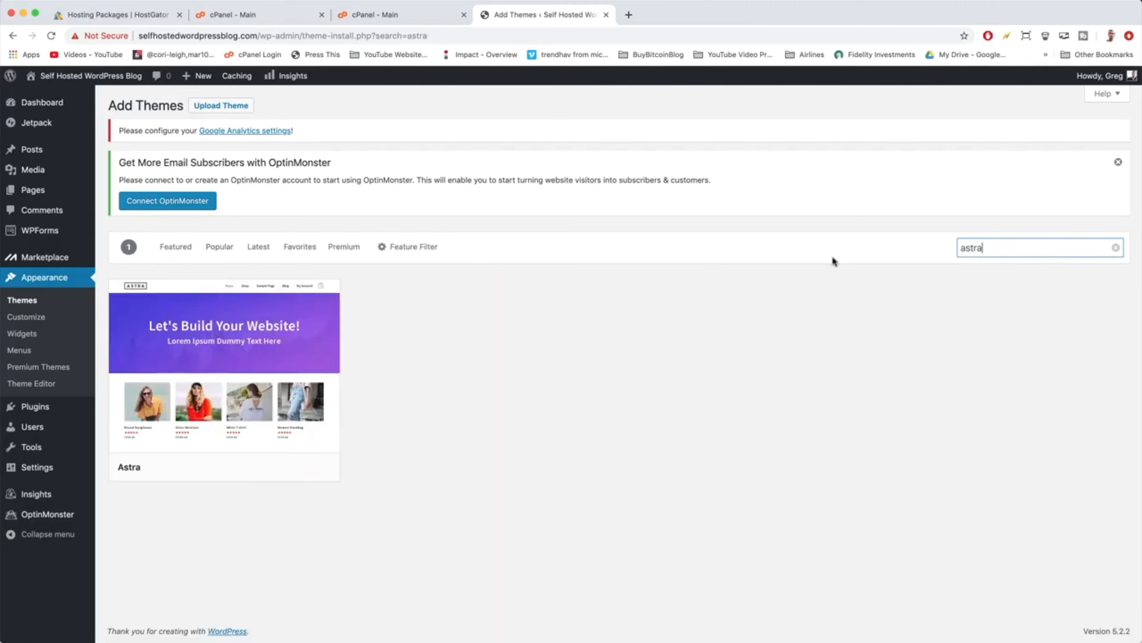
pyautogui.moveTo(285, 336)
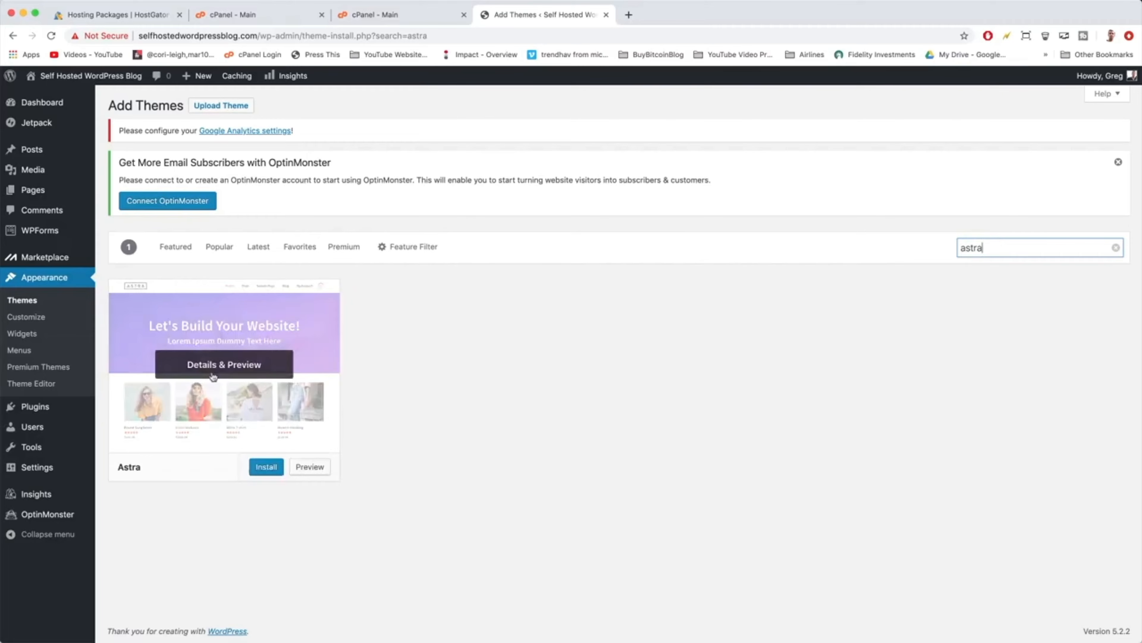
pyautogui.click(264, 466)
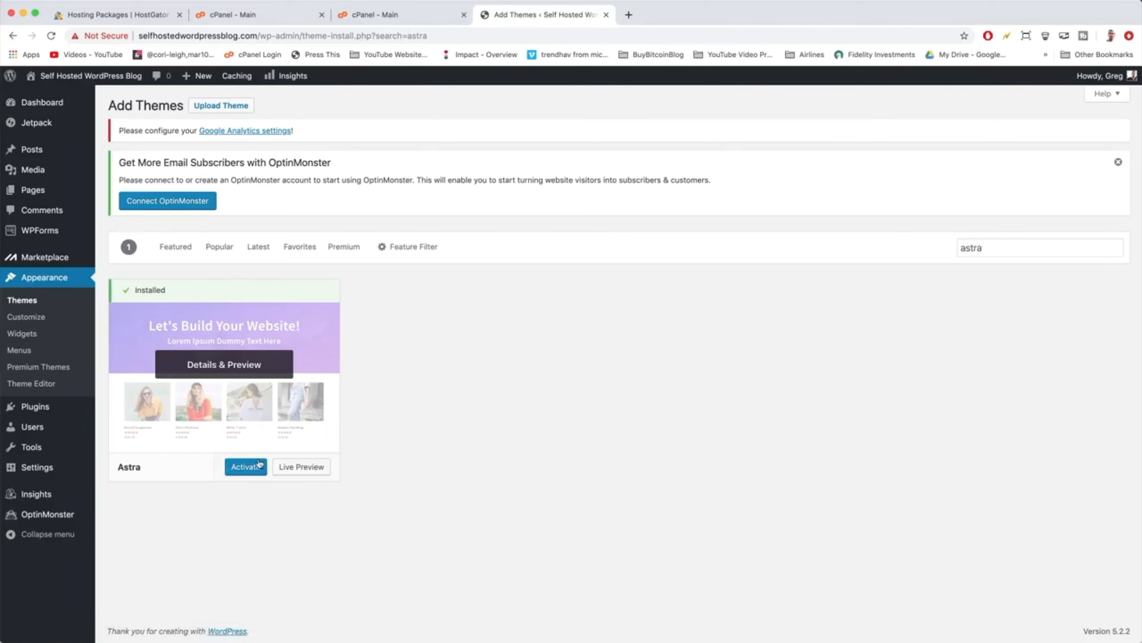
pyautogui.click(259, 466)
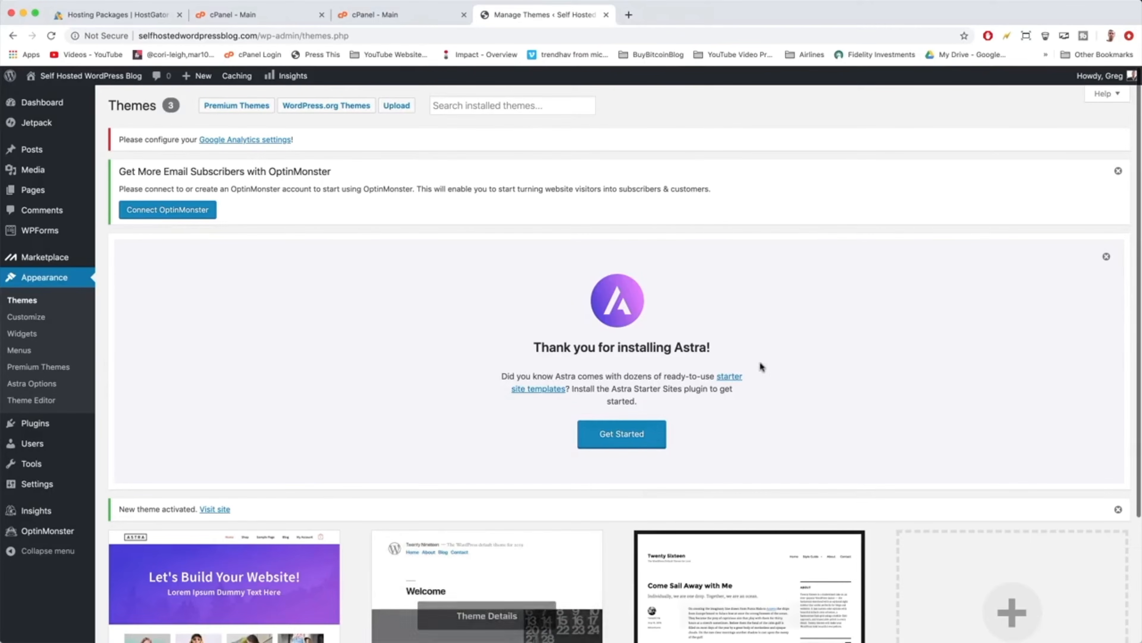
# Visit the live site to examine its layout under the Astra theme, and return to the dashboard.
pyautogui.click(67, 77)
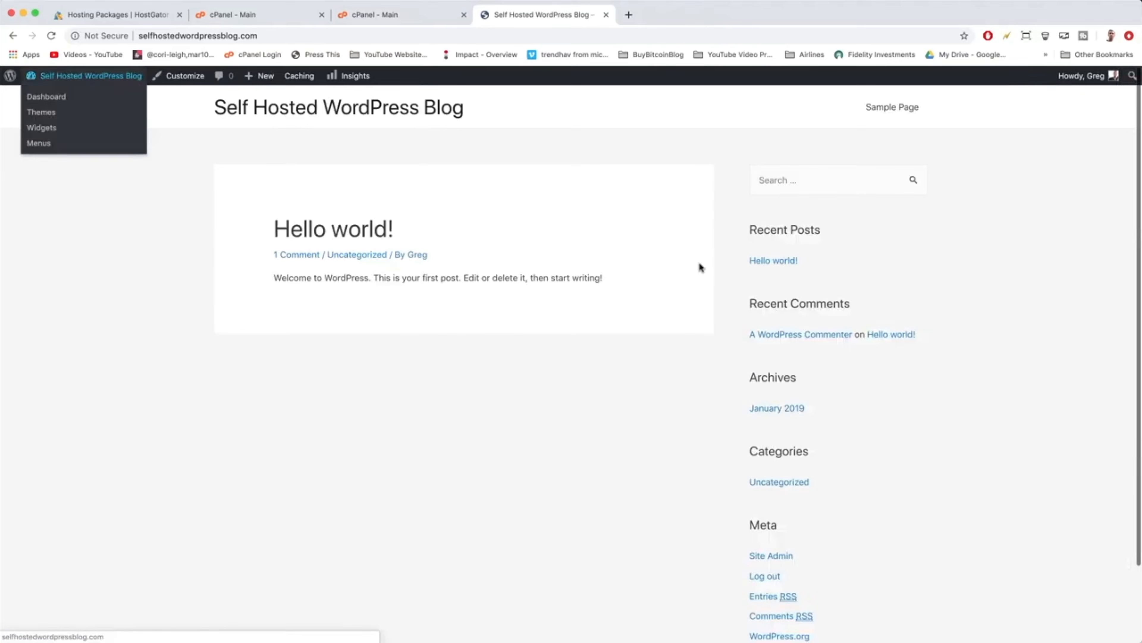
pyautogui.scroll(-3, 783, 176)
pyautogui.scroll(4, 783, 174)
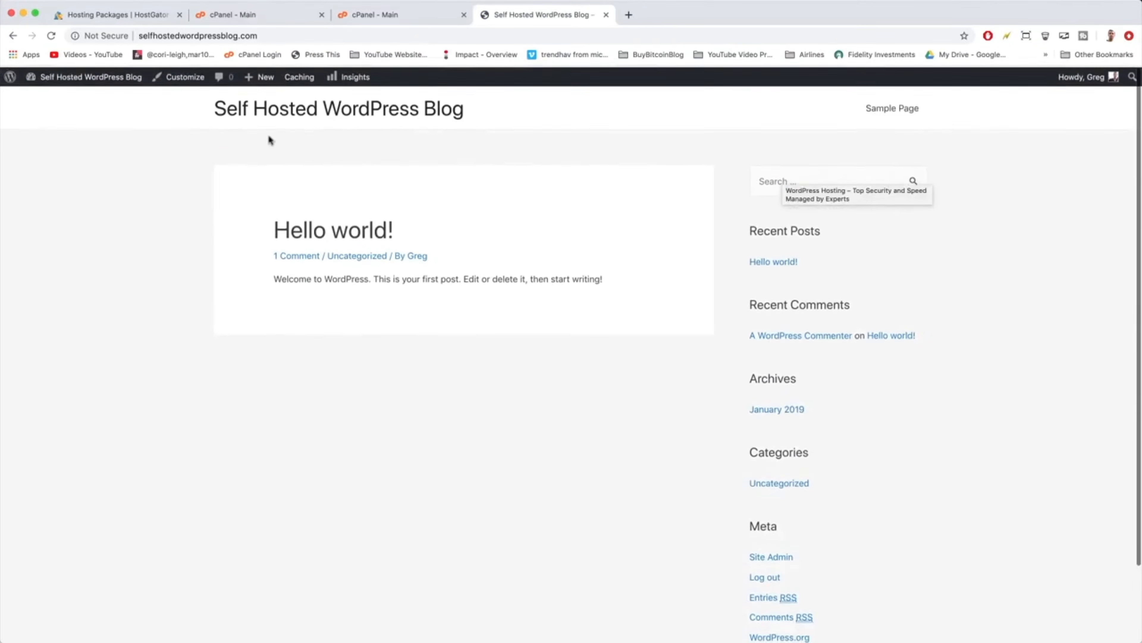
pyautogui.moveTo(91, 77)
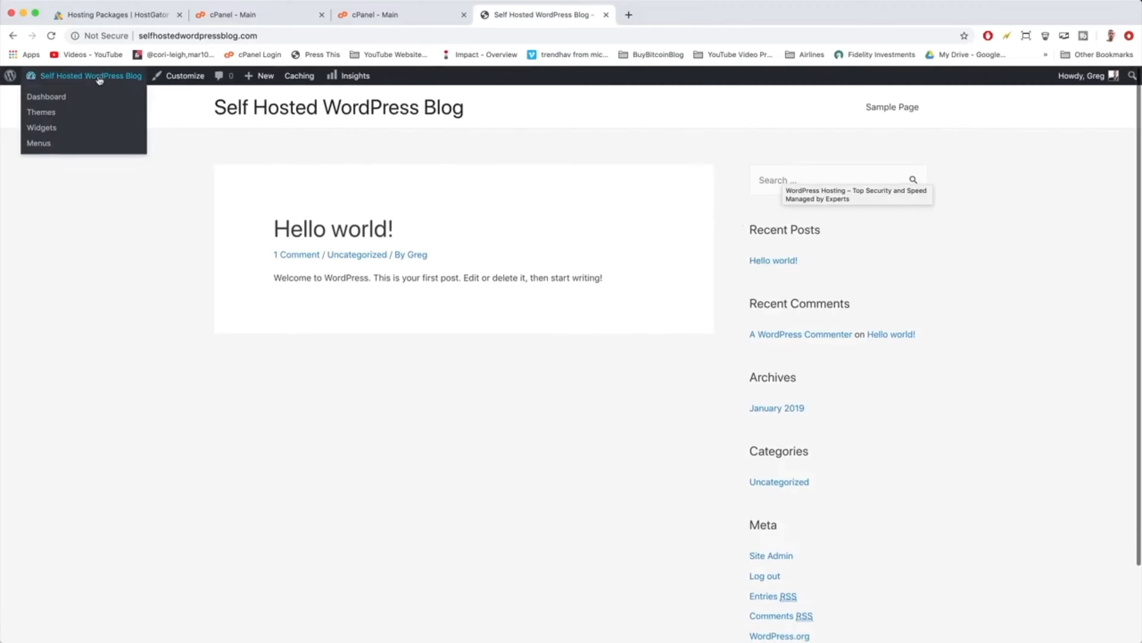
pyautogui.click(91, 77)
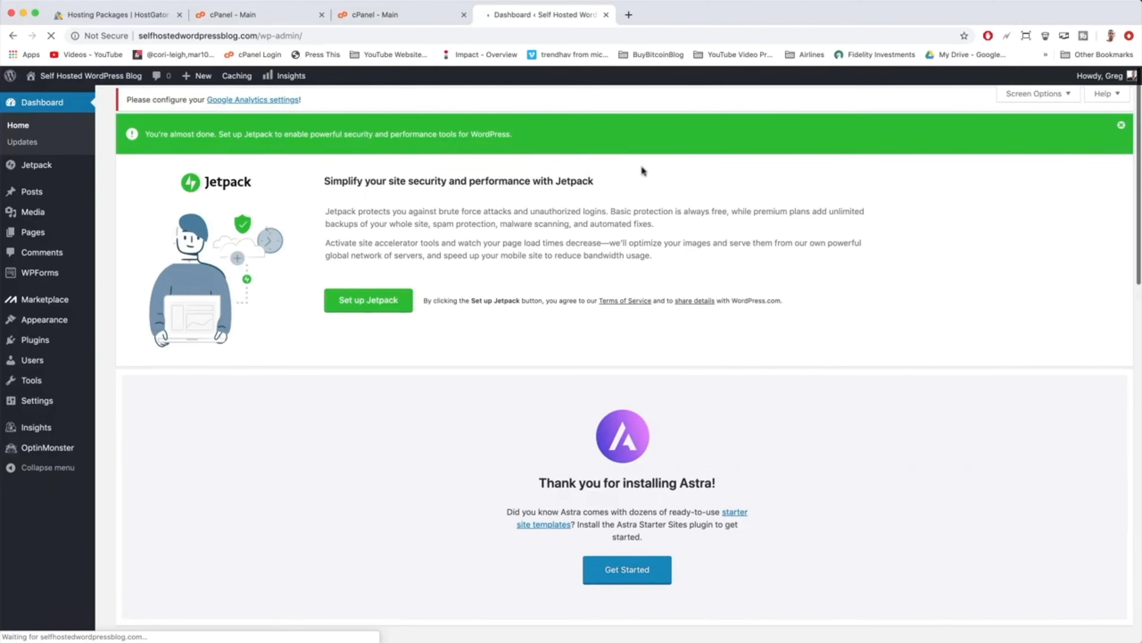
# Start the Astra Starter Sites setup from Astra's welcome notice on the dashboard, bringing up the page builder selection.
pyautogui.scroll(-10, 518, 248)
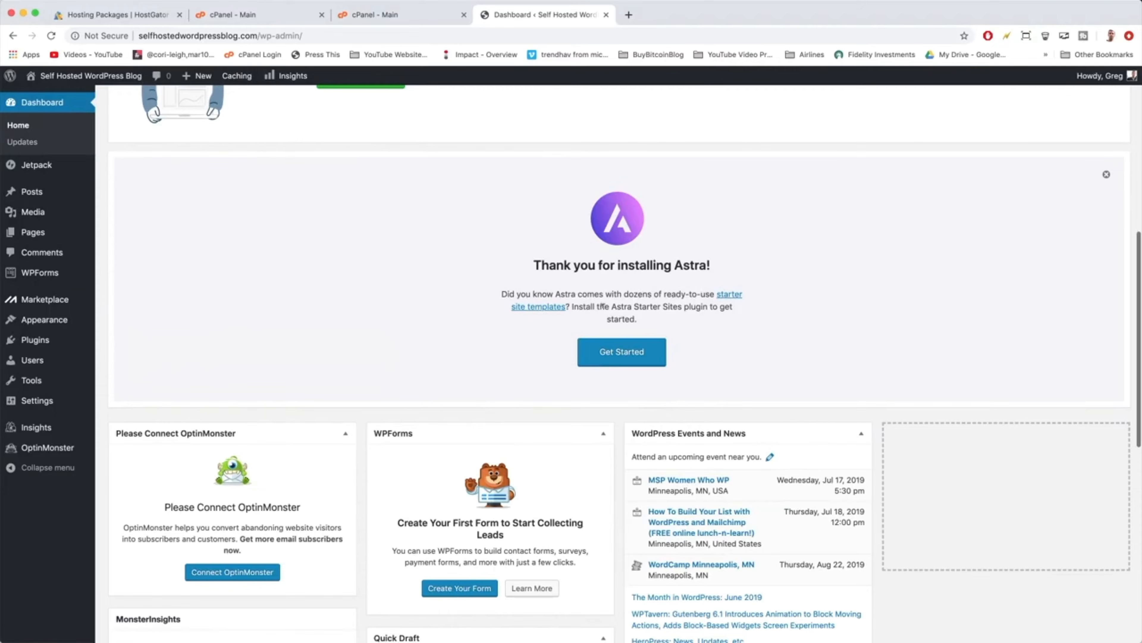
pyautogui.scroll(-3, 647, 304)
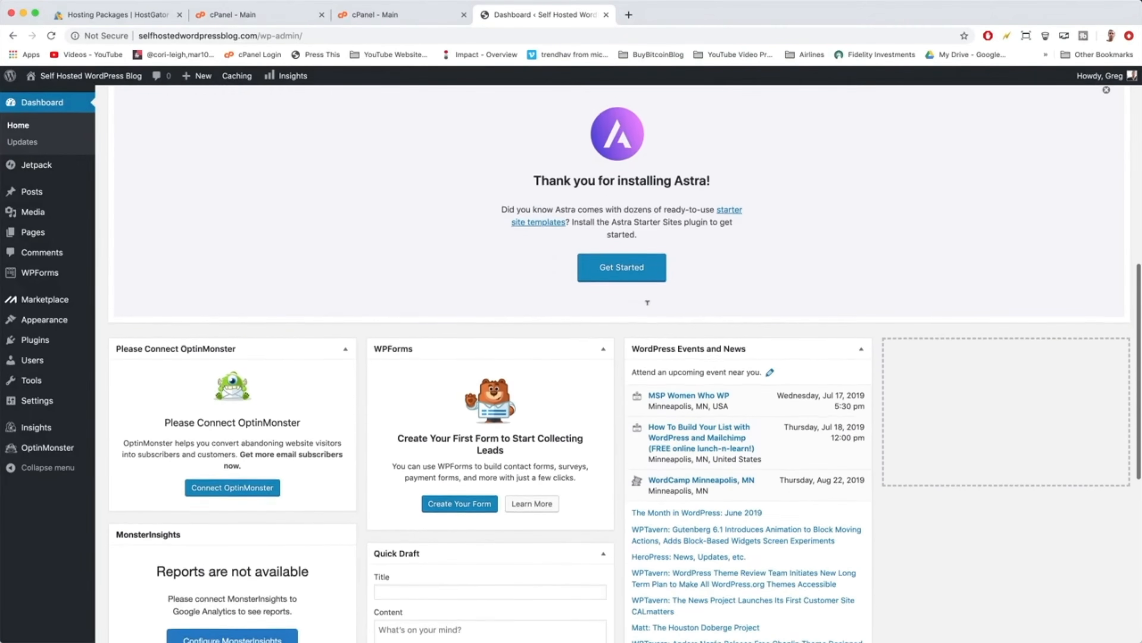
pyautogui.scroll(2, 686, 319)
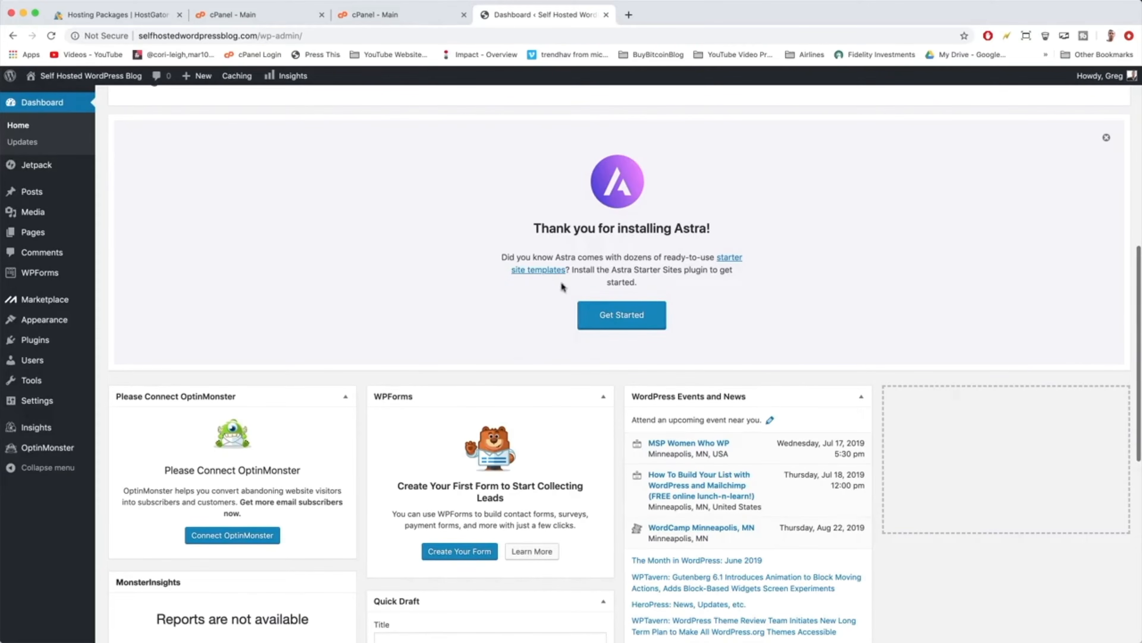
pyautogui.click(615, 316)
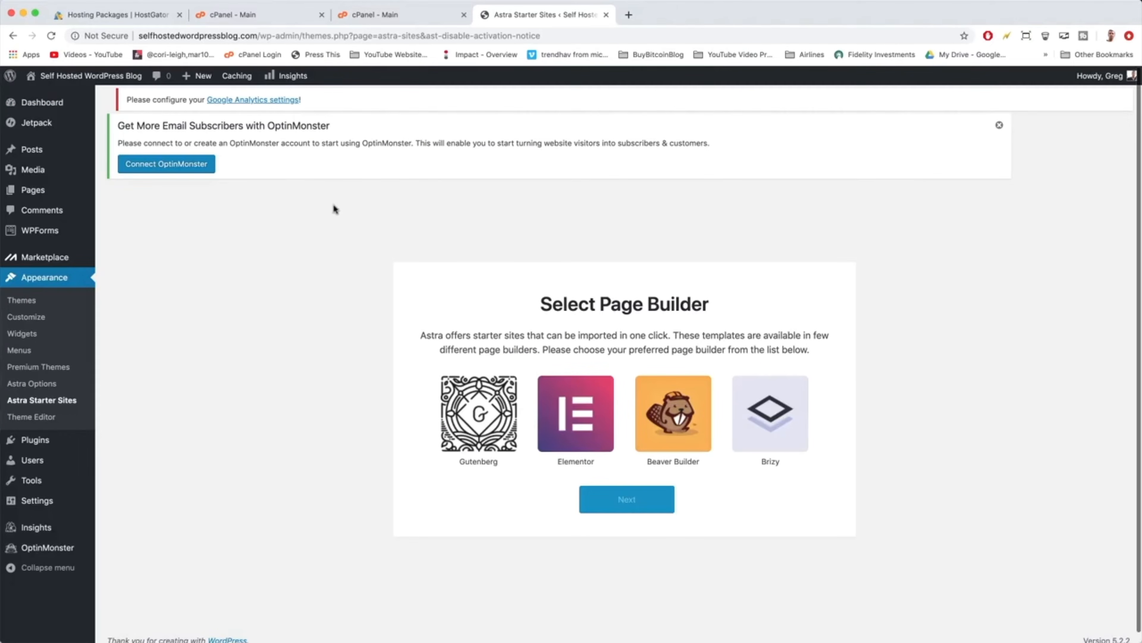
pyautogui.scroll(-1, 333, 205)
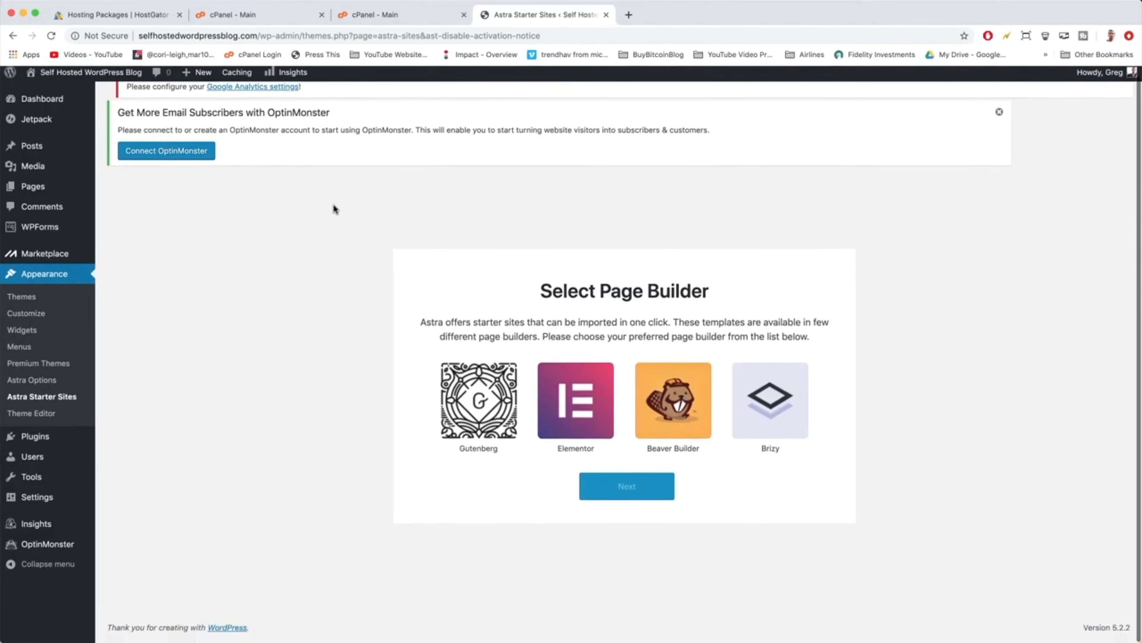
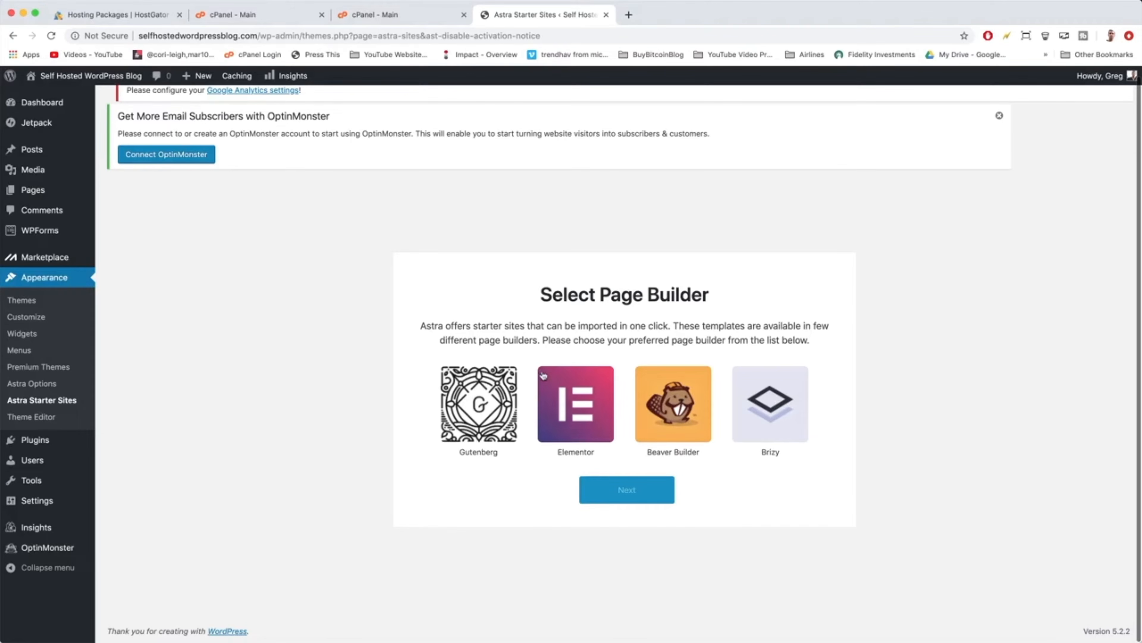
# Choose Elementor as the page builder and continue to the Astra starter sites library.
pyautogui.click(576, 418)
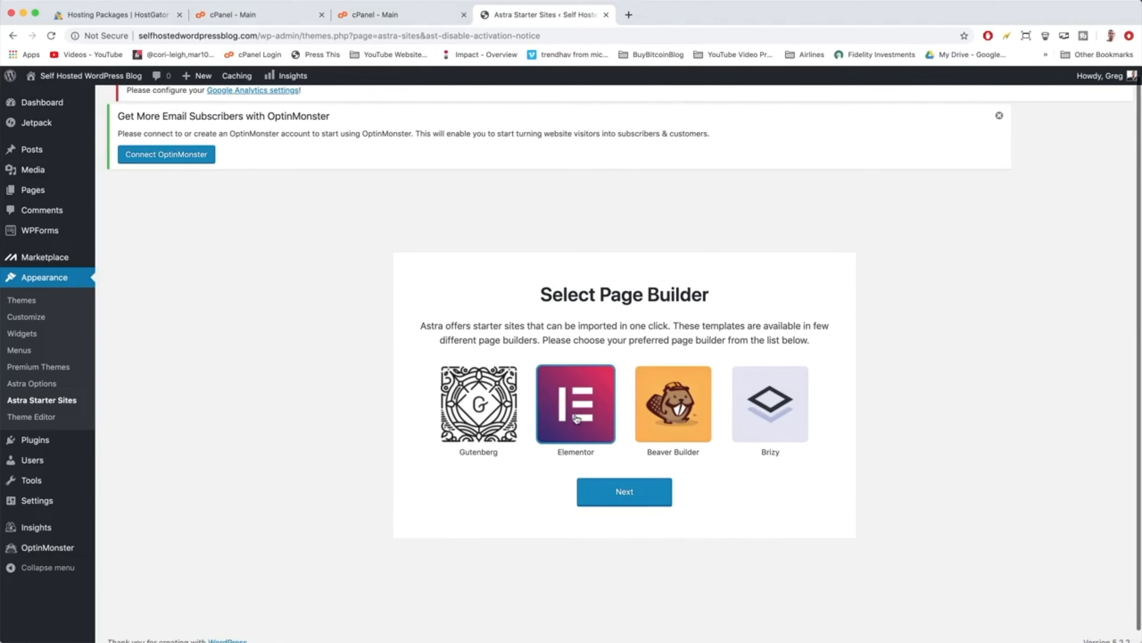
pyautogui.click(609, 489)
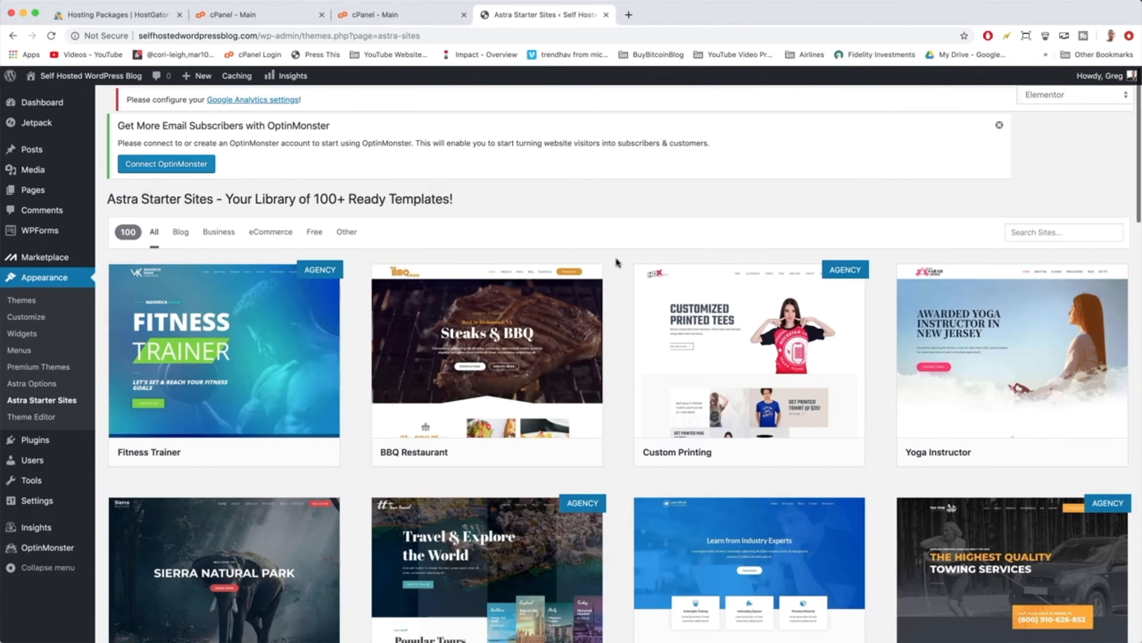
# Browse the Elementor starter site templates in the Astra library to compare the available designs.
pyautogui.scroll(-3, 616, 257)
pyautogui.scroll(-1, 617, 262)
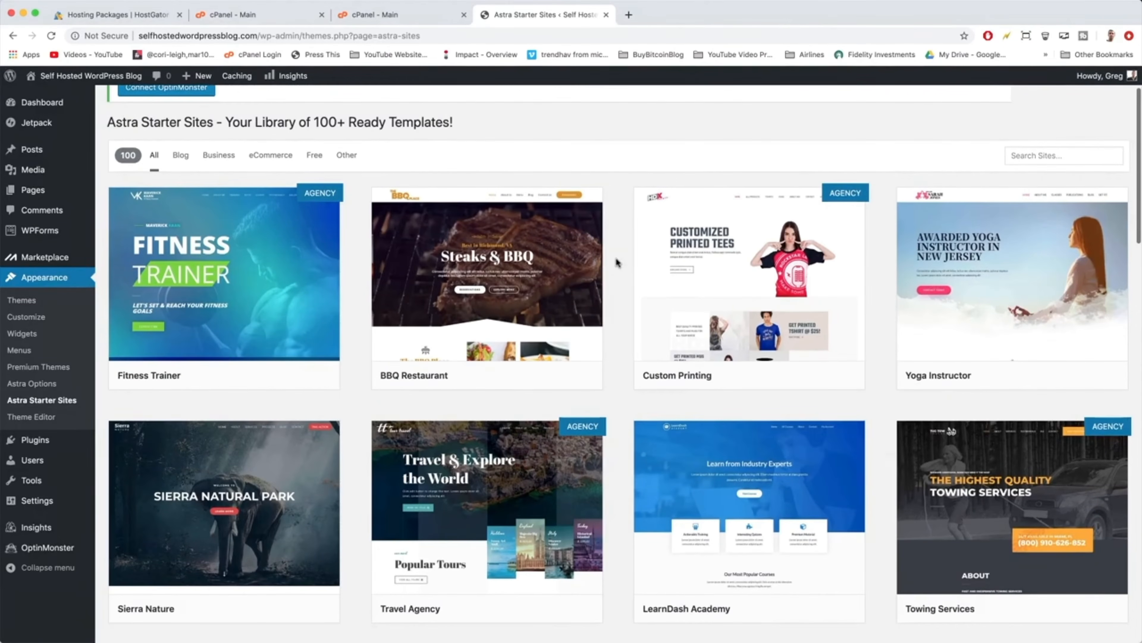
pyautogui.scroll(-10, 617, 262)
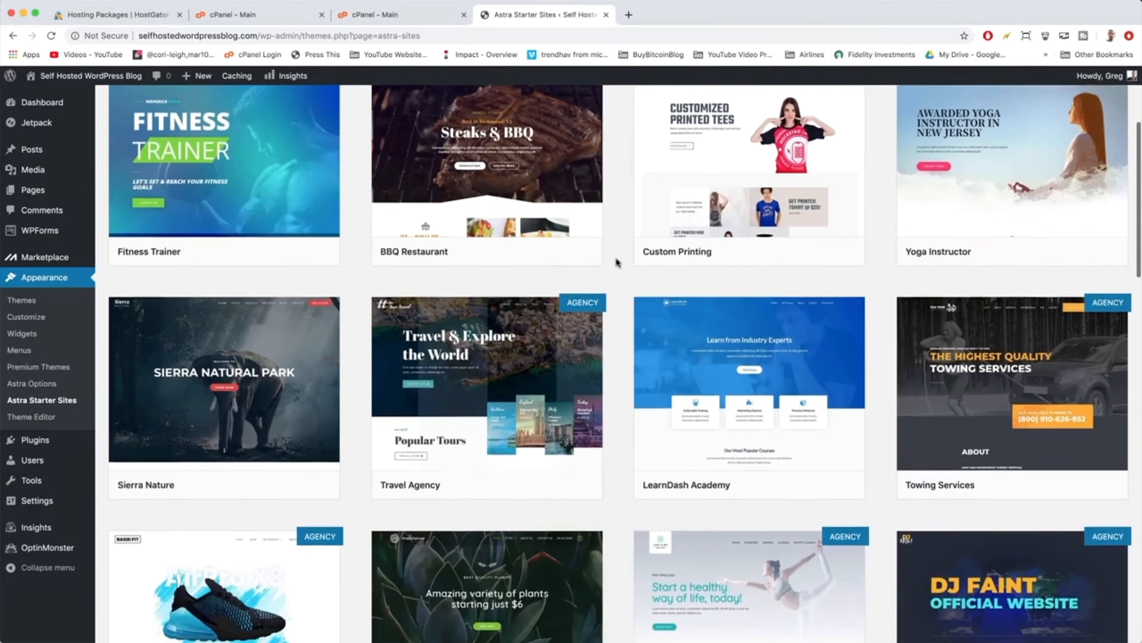
pyautogui.scroll(-5, 616, 262)
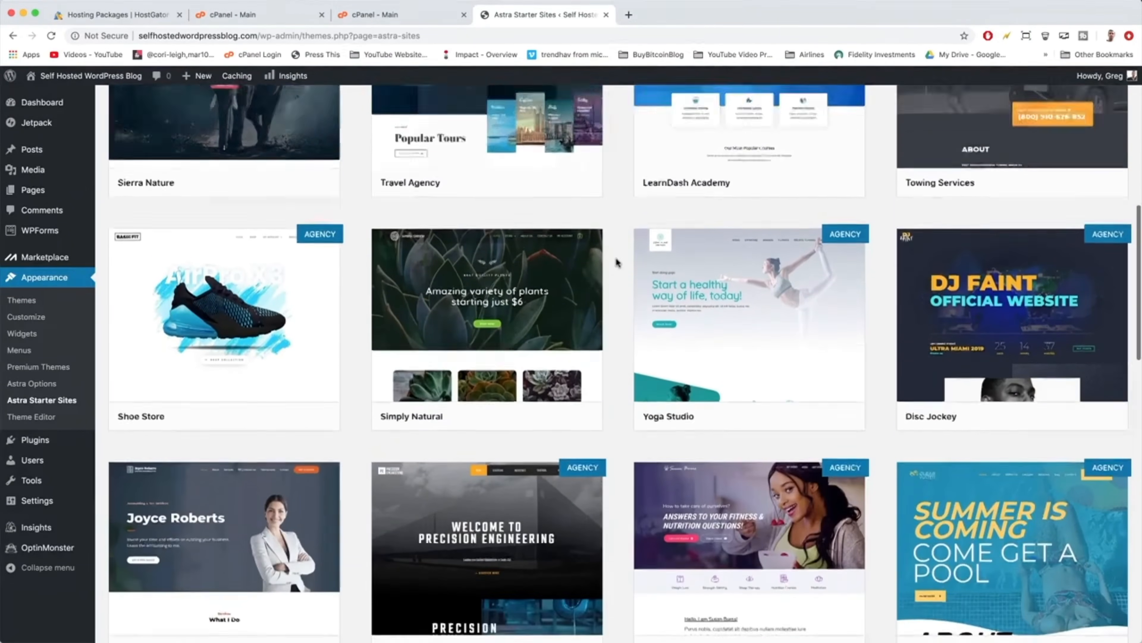
pyautogui.scroll(15, 614, 261)
pyautogui.moveTo(316, 271)
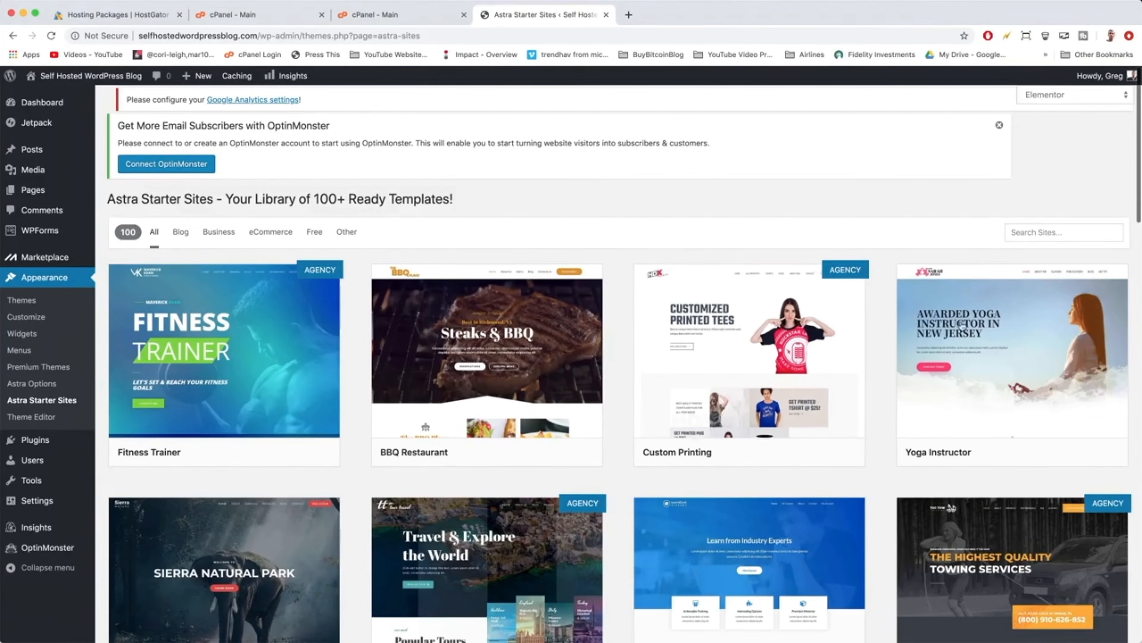
pyautogui.scroll(-3, 490, 344)
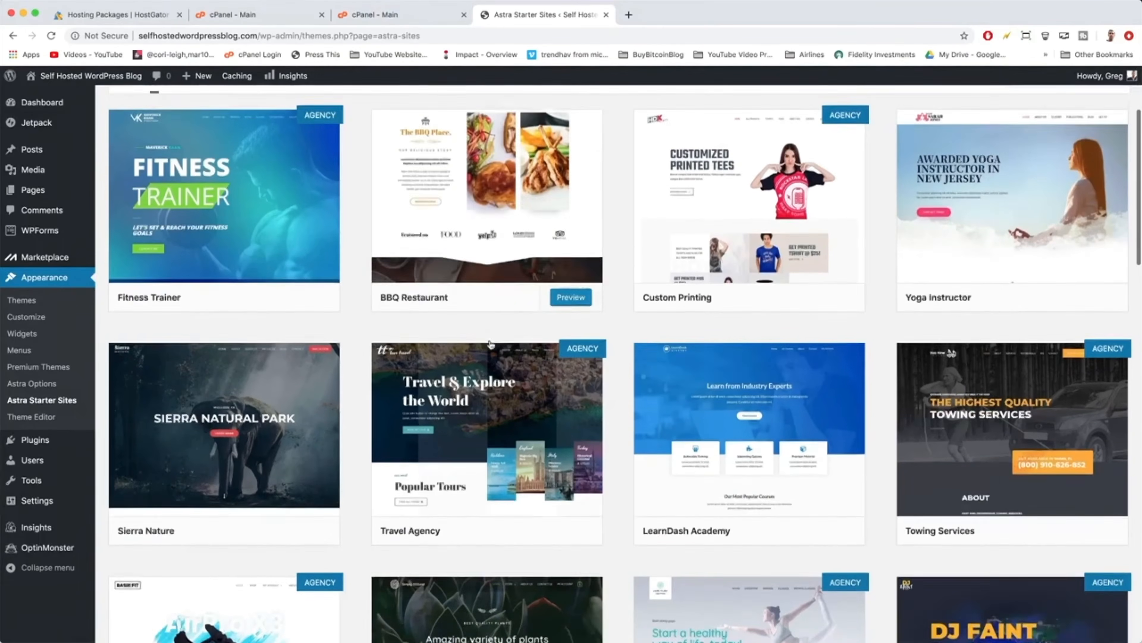
pyautogui.scroll(-2, 490, 345)
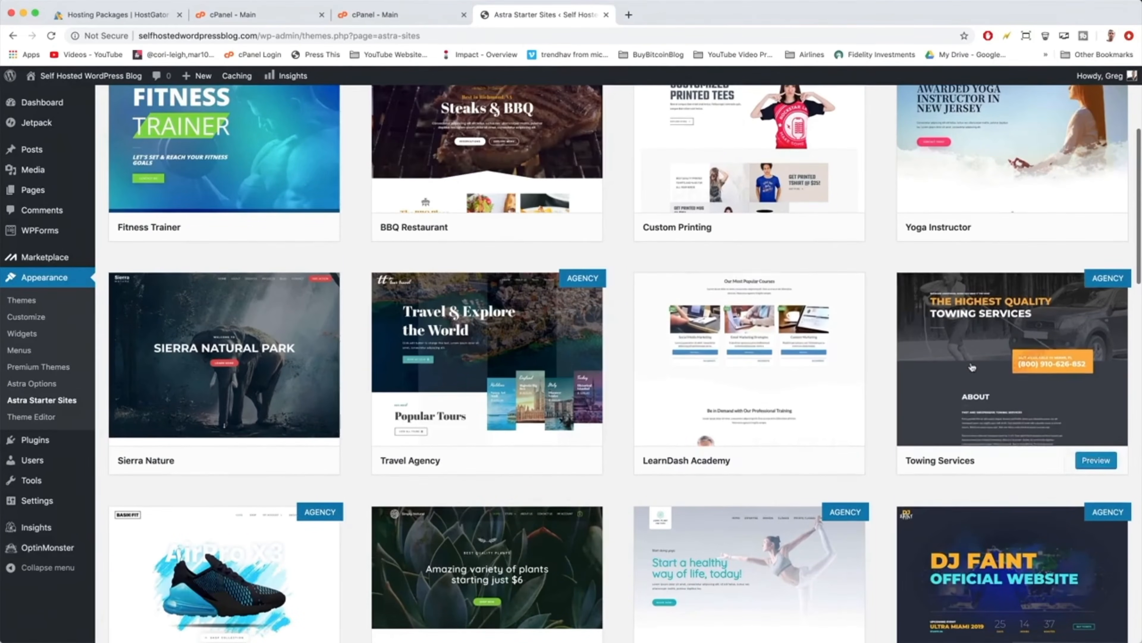
pyautogui.scroll(-4, 972, 367)
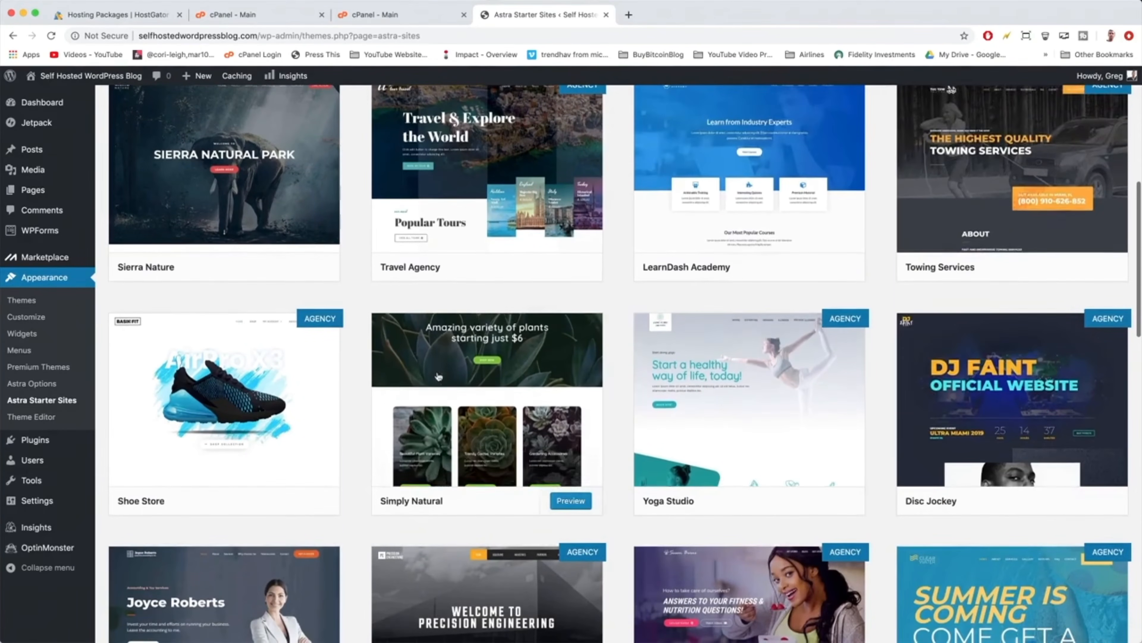
pyautogui.scroll(-6, 439, 376)
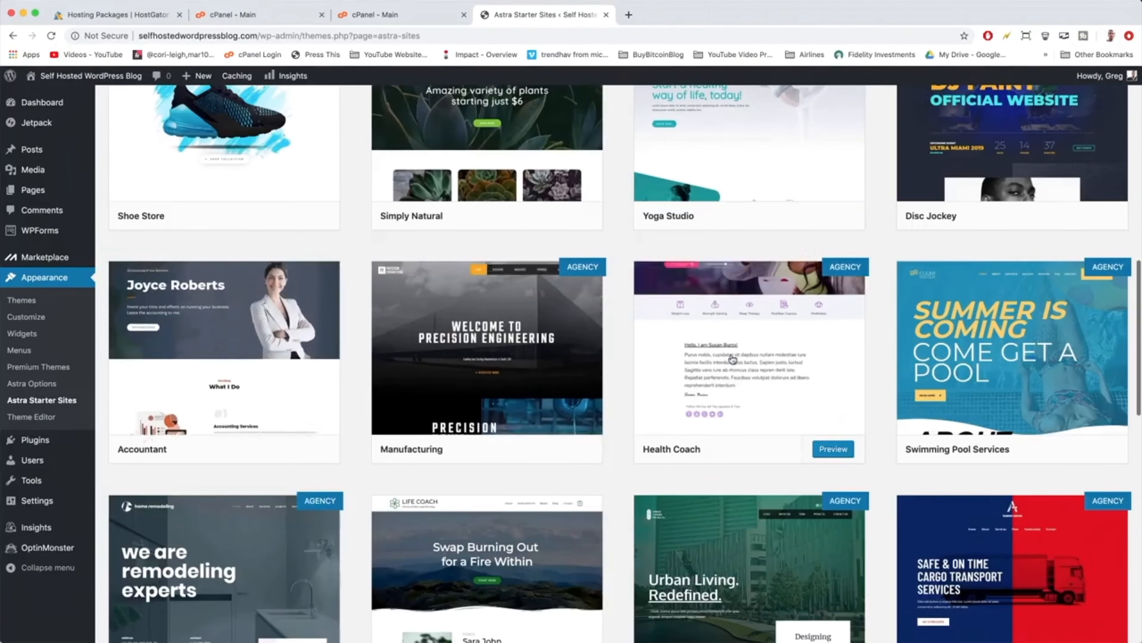
pyautogui.scroll(-17, 732, 359)
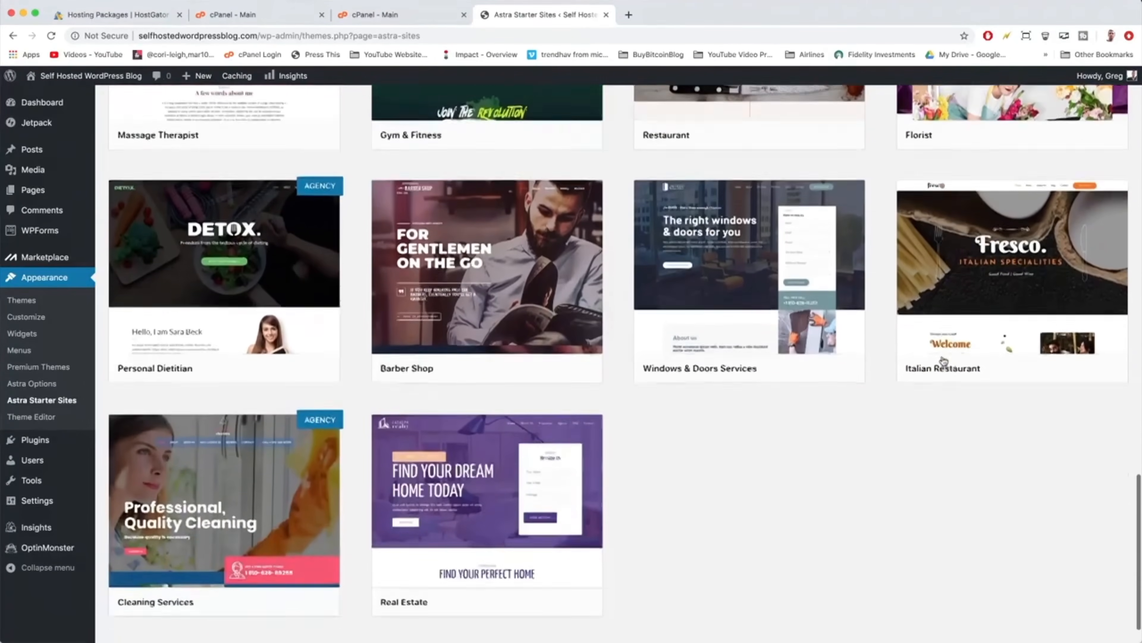
pyautogui.scroll(-1, 943, 360)
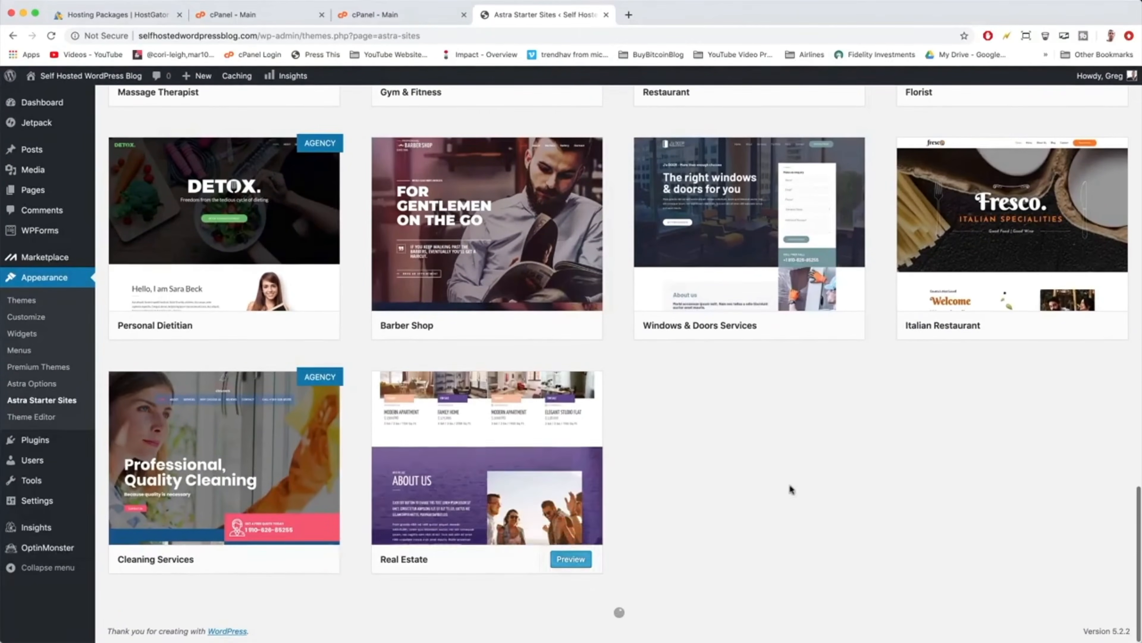
pyautogui.scroll(5, 790, 489)
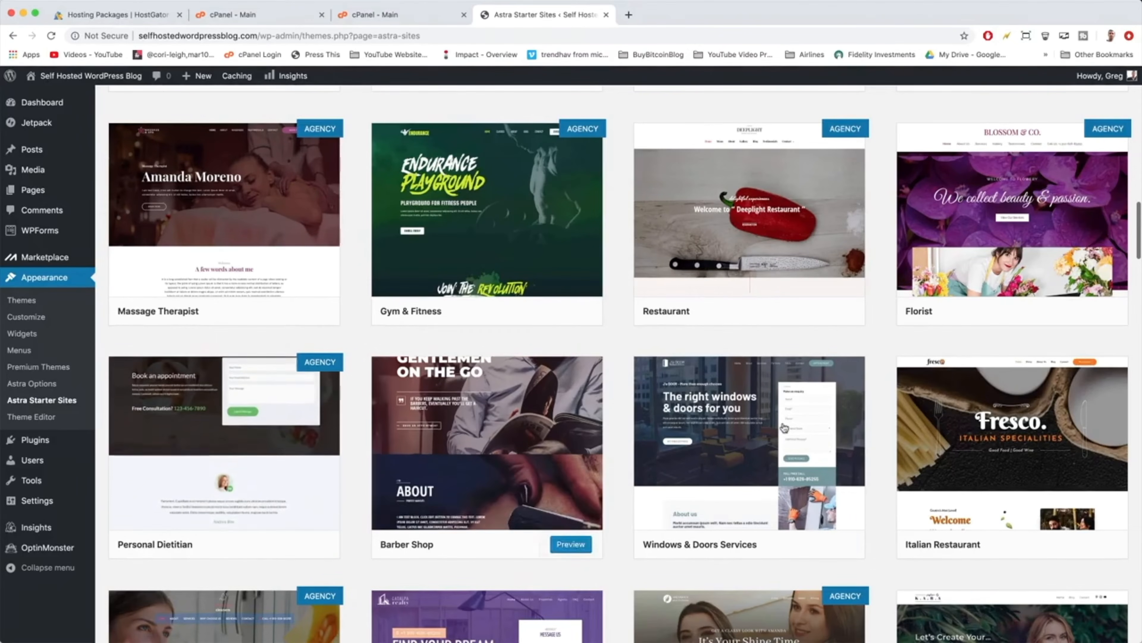
pyautogui.scroll(-9, 784, 427)
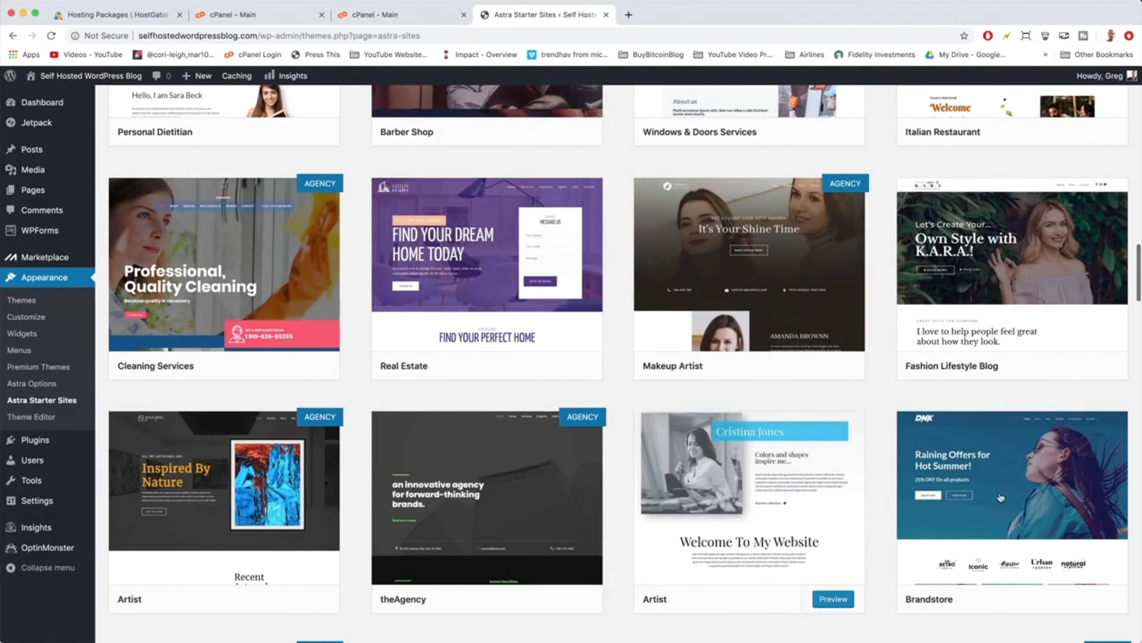
pyautogui.scroll(-10, 1001, 497)
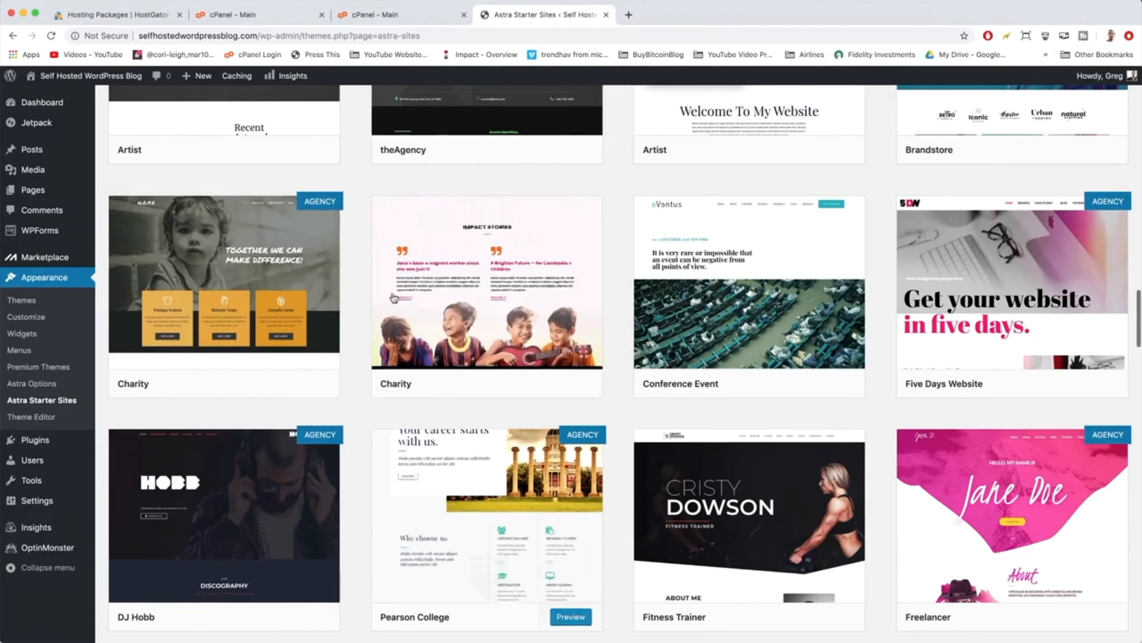
pyautogui.scroll(-8, 717, 402)
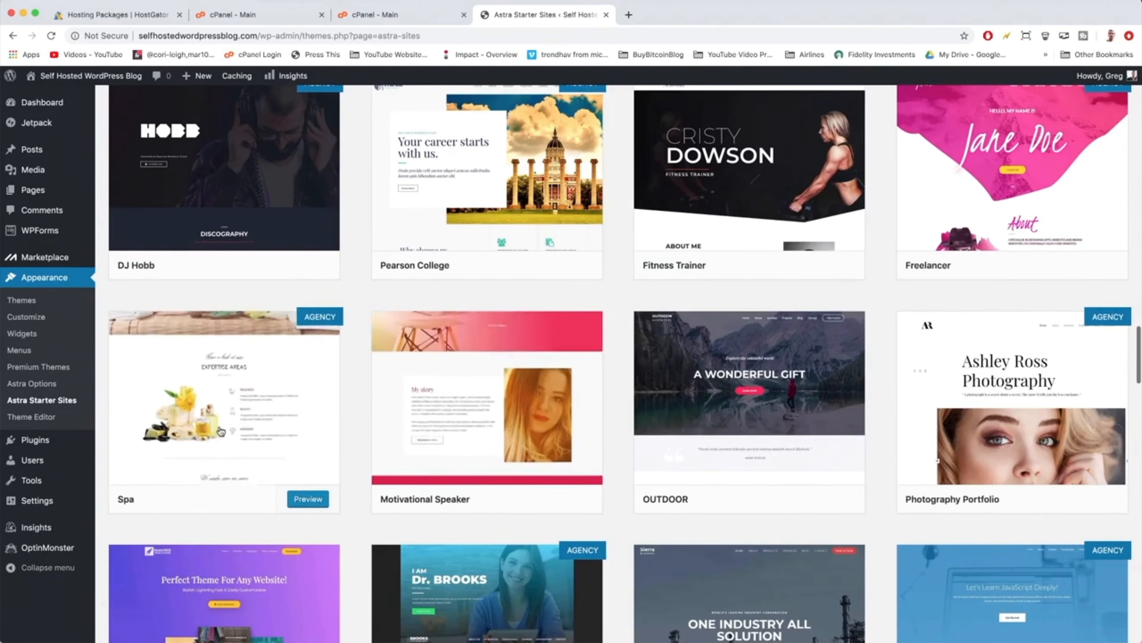
pyautogui.scroll(-3, 299, 396)
pyautogui.scroll(-1, 299, 396)
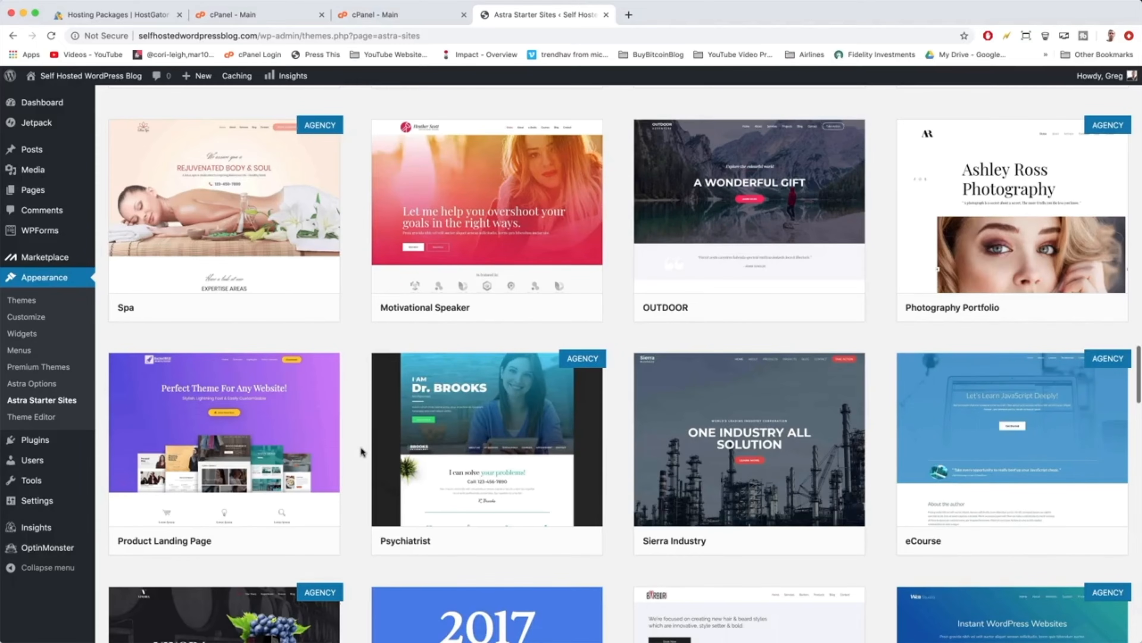
pyautogui.scroll(-8, 362, 451)
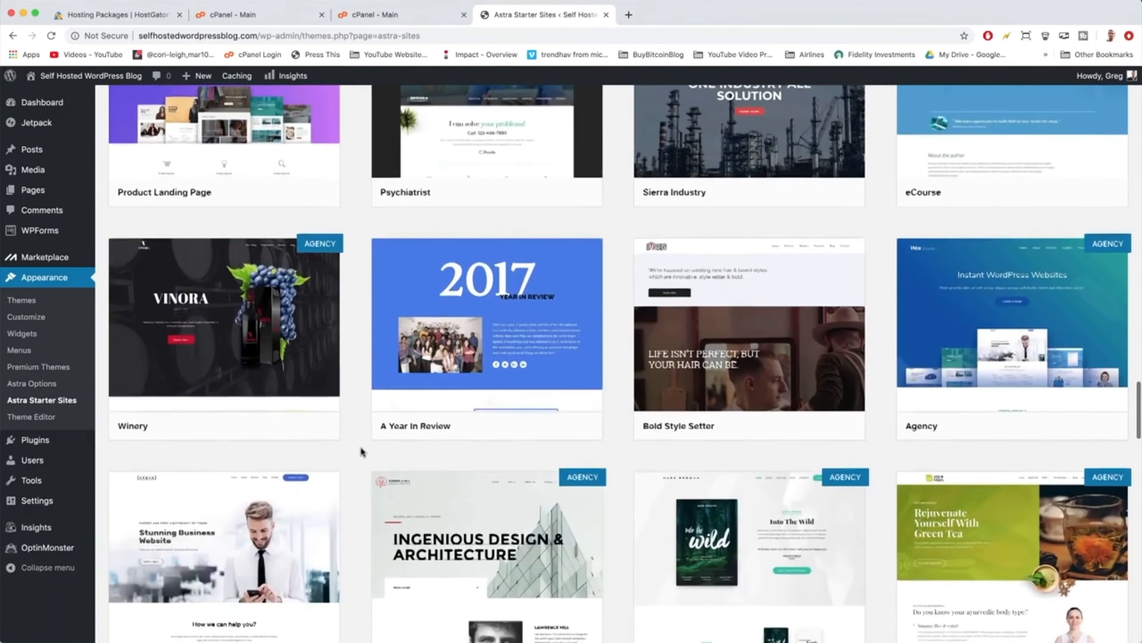
pyautogui.scroll(-1, 361, 451)
pyautogui.scroll(-5, 361, 452)
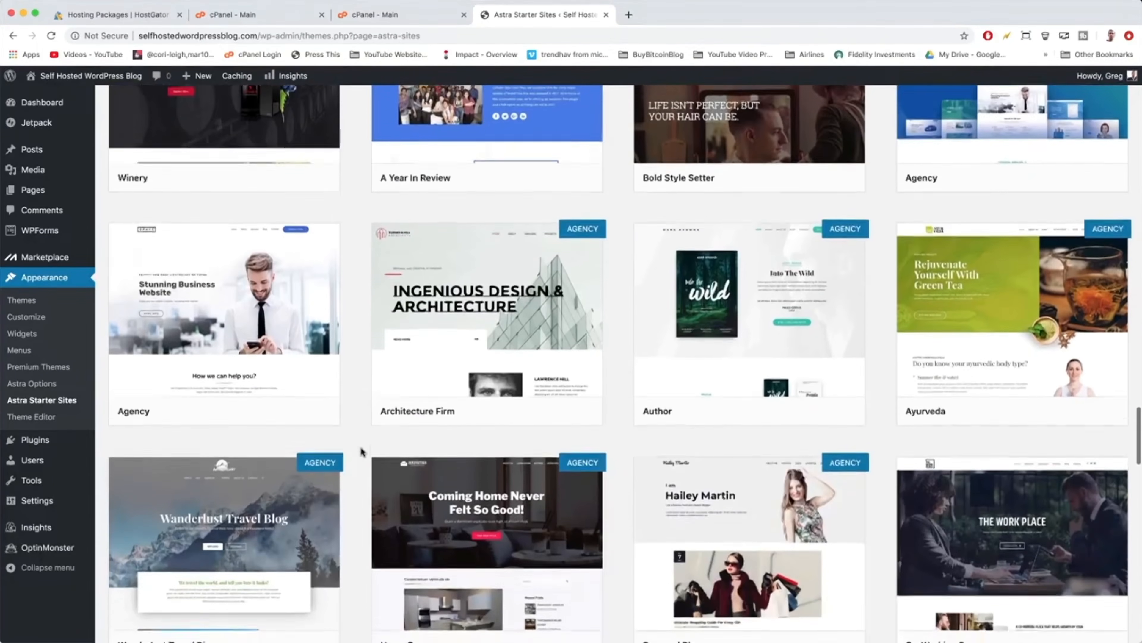
pyautogui.scroll(-8, 361, 451)
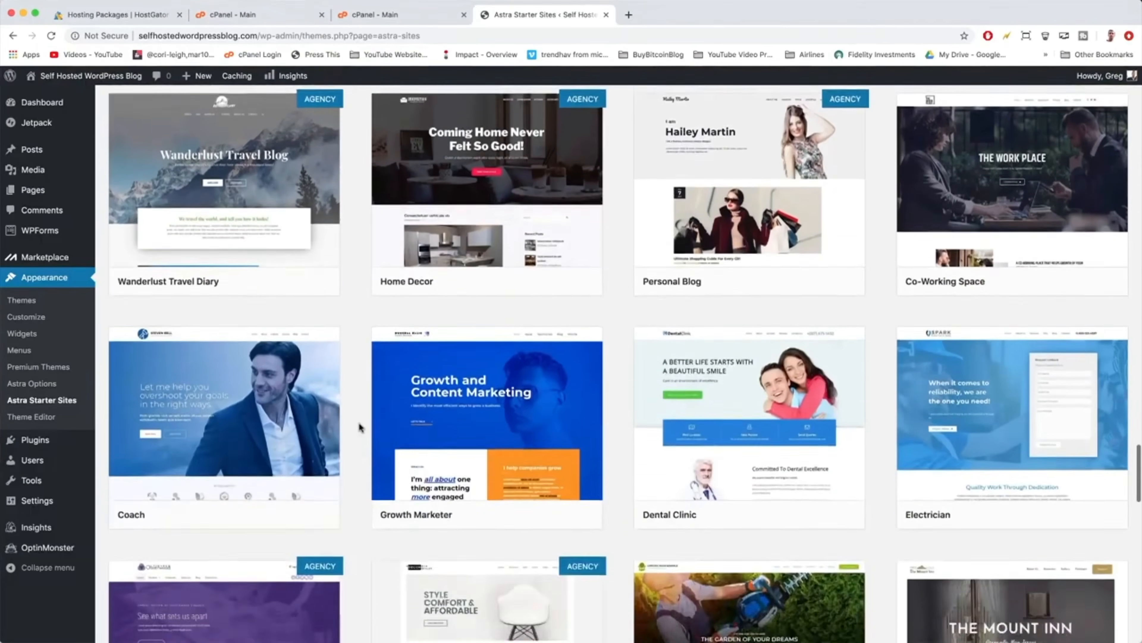
pyautogui.scroll(-18, 359, 423)
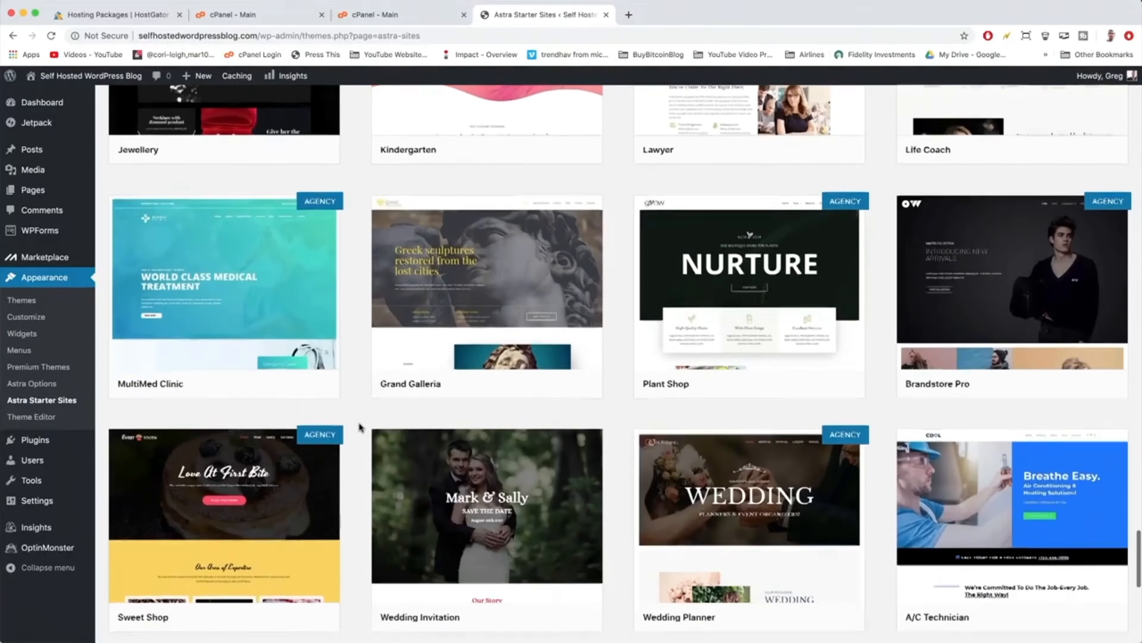
pyautogui.scroll(4, 359, 423)
# Find the word "fashion" on the starter sites page to locate the fashion template, and close the page search.
pyautogui.press('super+f')
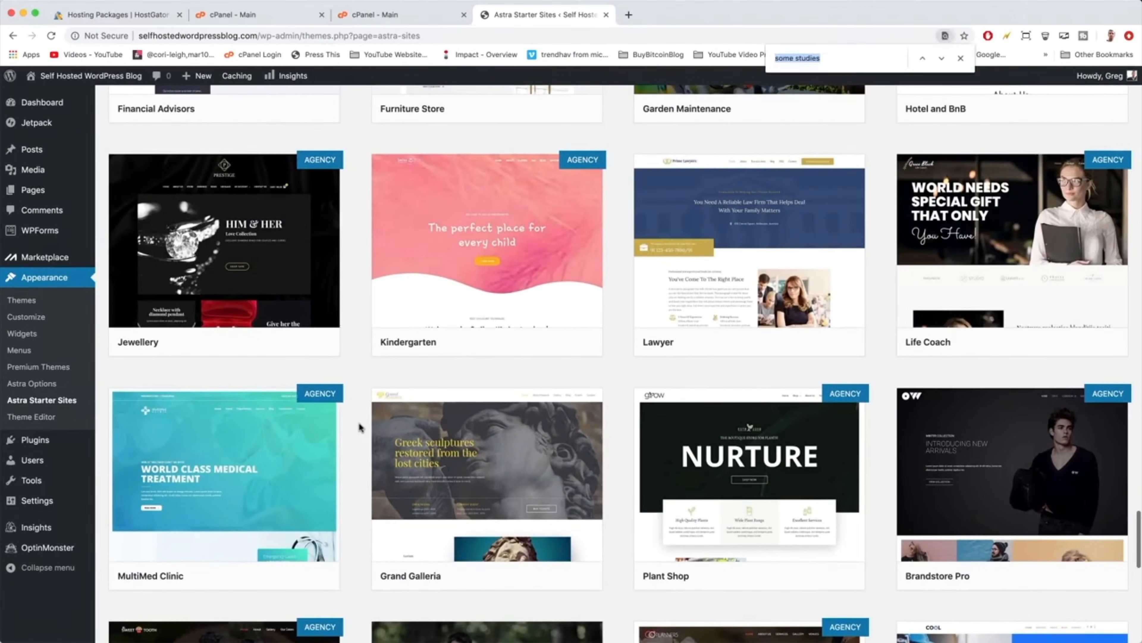
pyautogui.scroll(-15, 359, 422)
pyautogui.press('BackSpace')
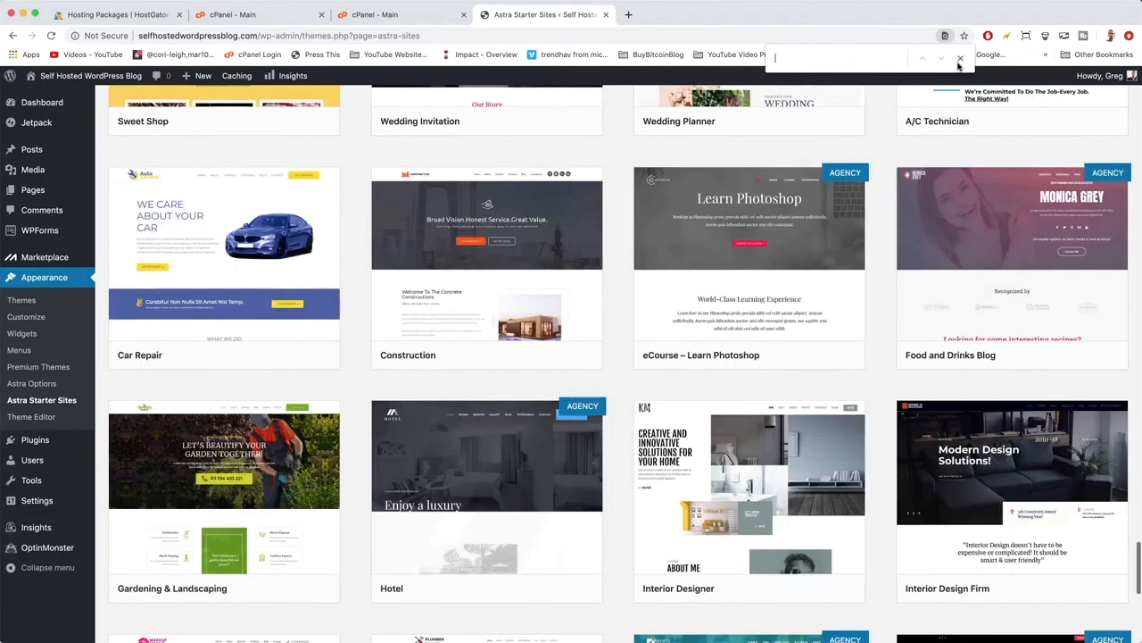
pyautogui.write('fashion')
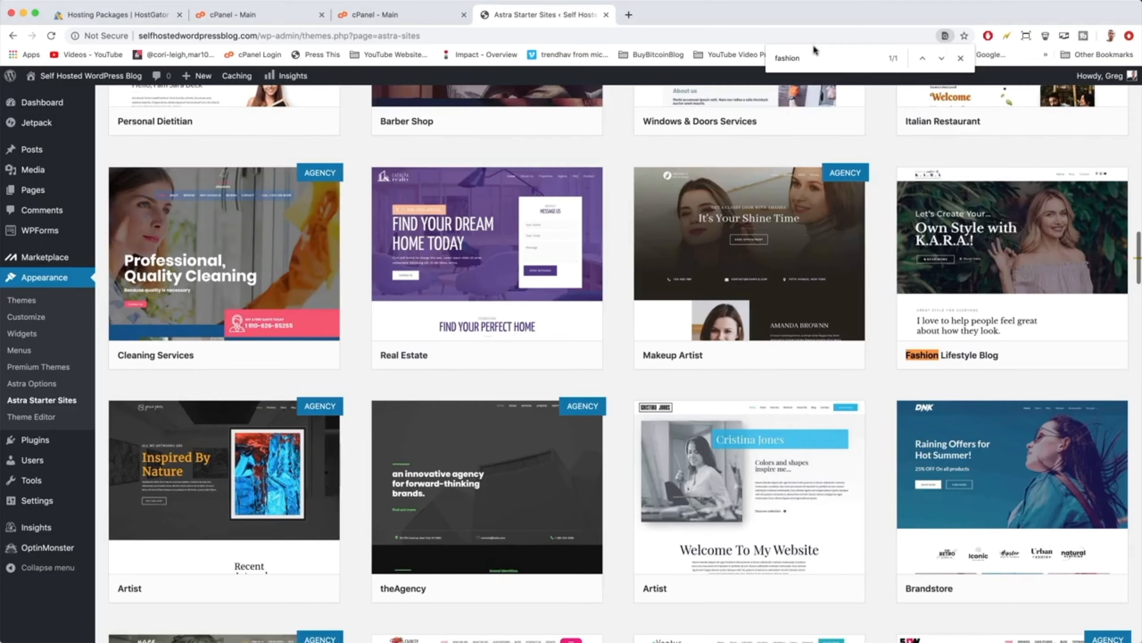
pyautogui.click(960, 58)
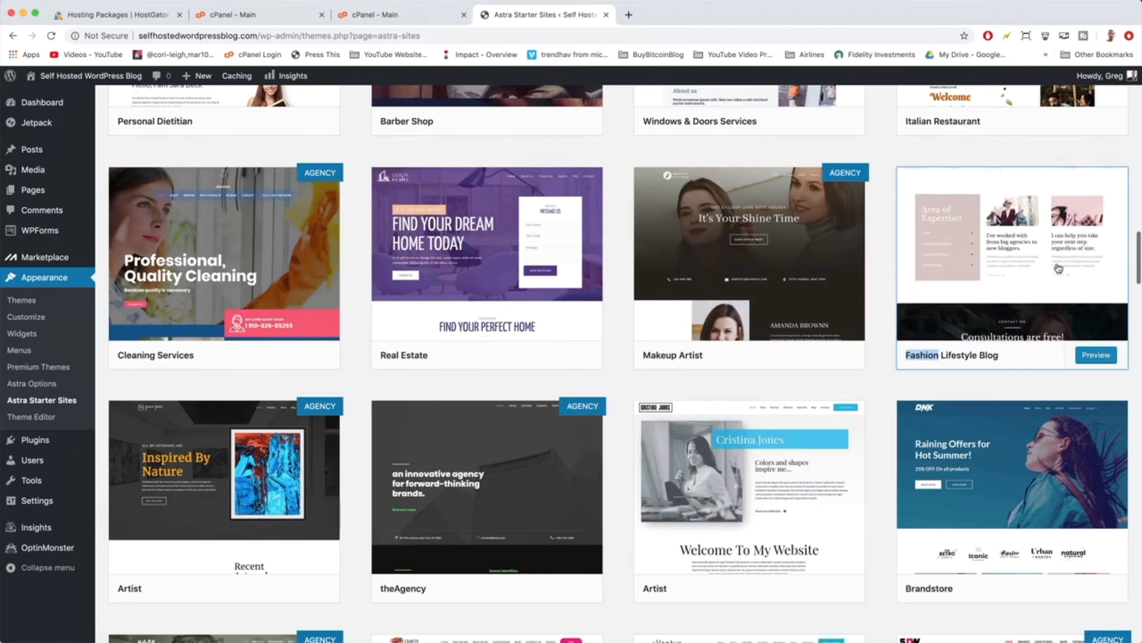
# Preview the Fashion Lifestyle Blog starter site along its whole page and import it with the default import options.
pyautogui.click(1026, 241)
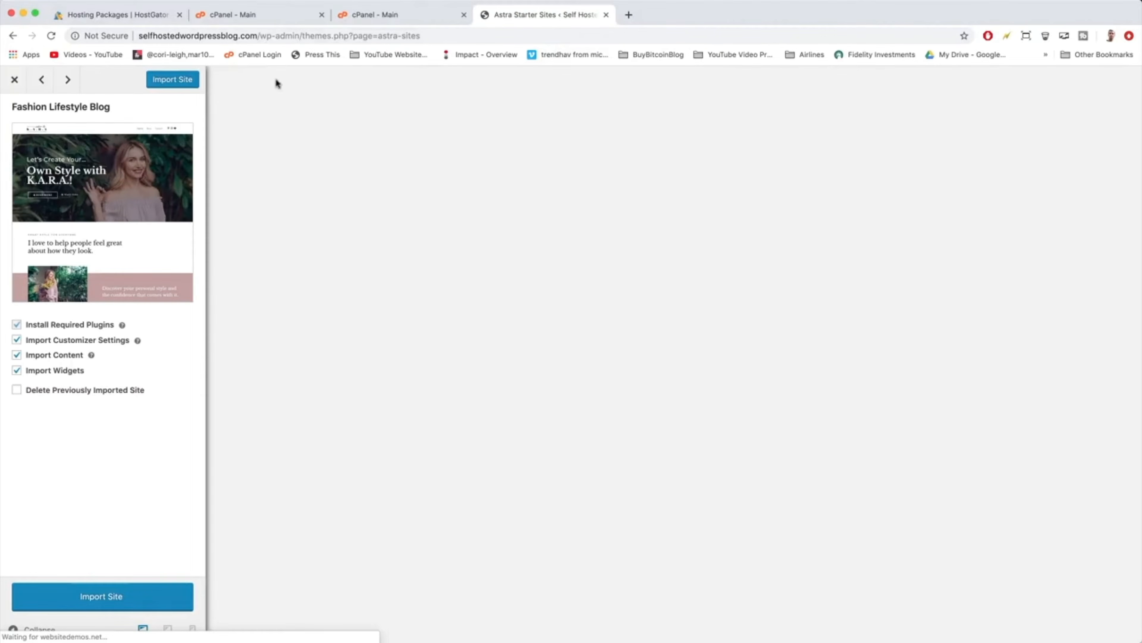
pyautogui.scroll(-10, 487, 105)
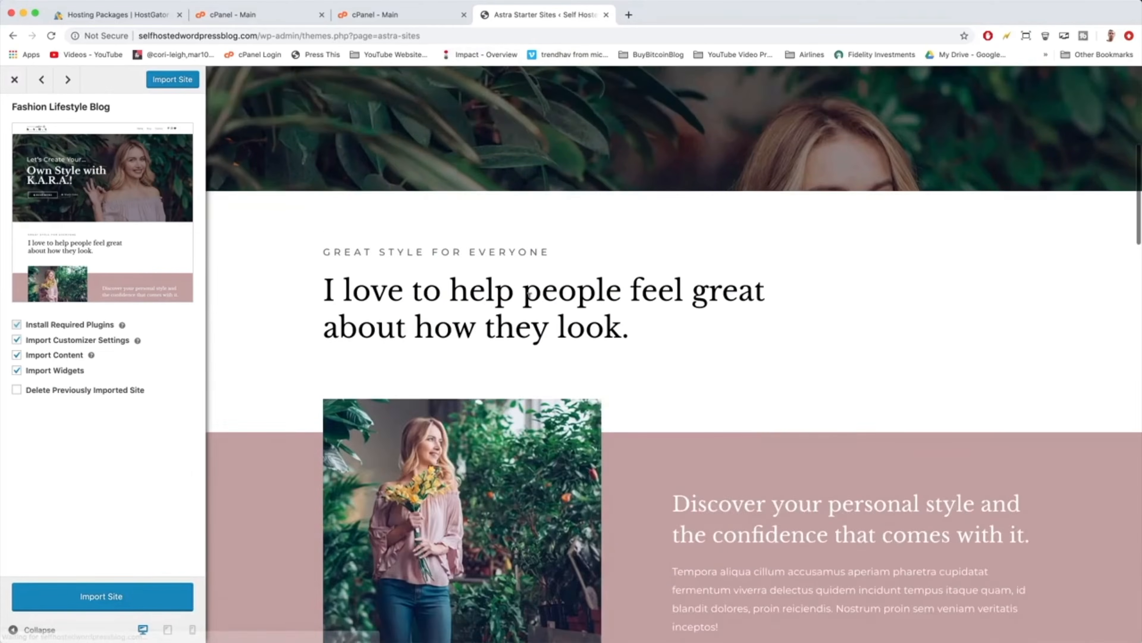
pyautogui.scroll(-15, 530, 293)
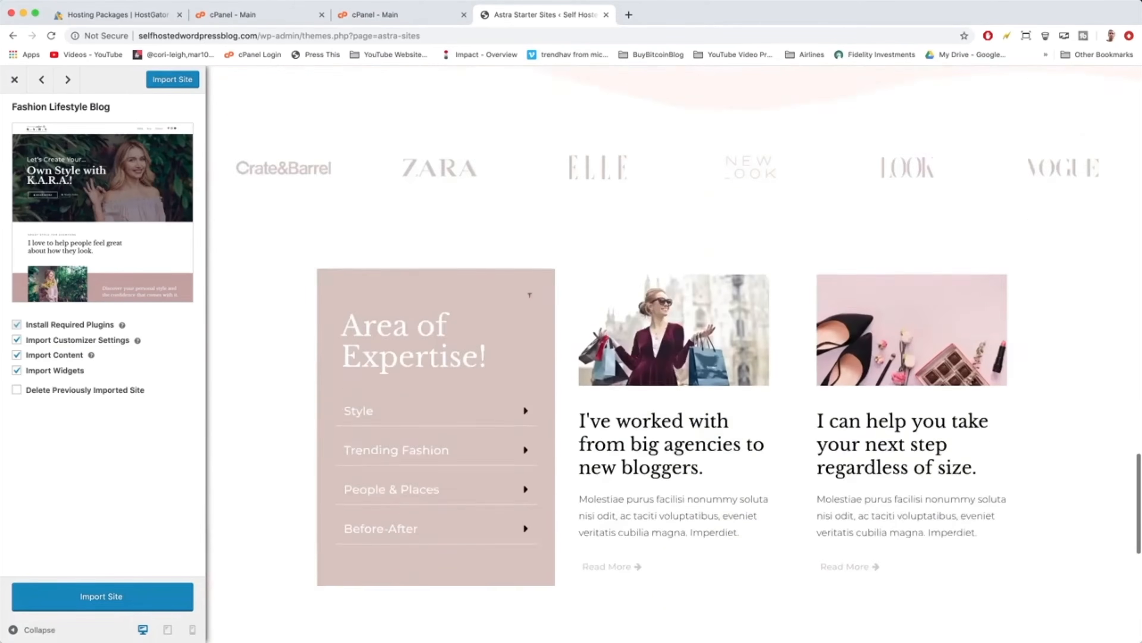
pyautogui.scroll(-5, 529, 295)
pyautogui.scroll(10, 529, 295)
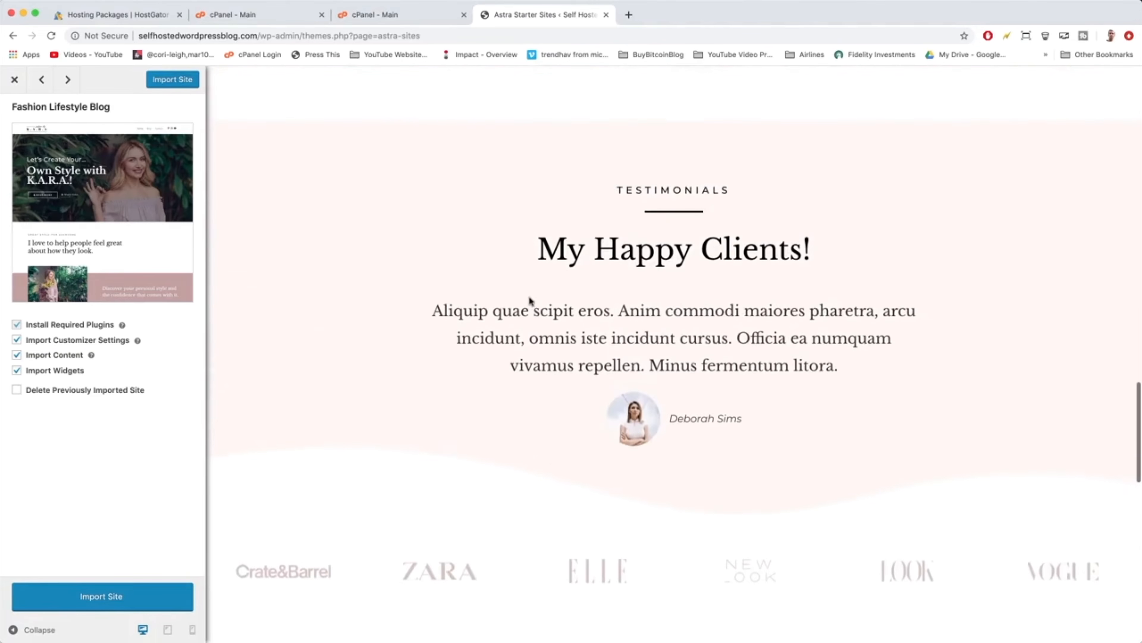
pyautogui.scroll(7, 528, 296)
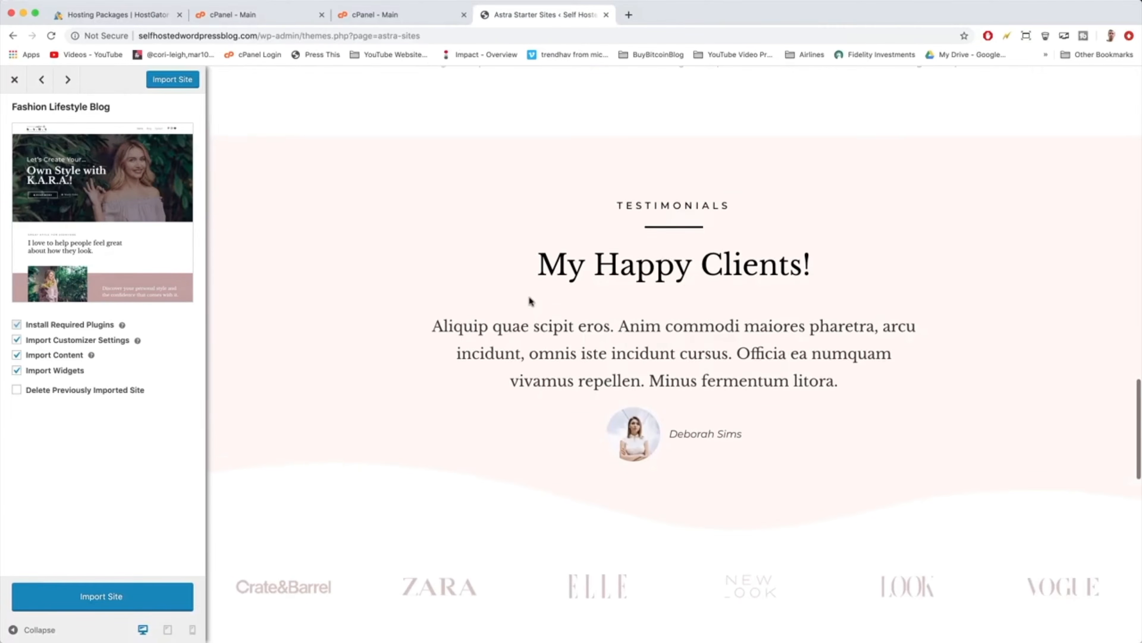
pyautogui.scroll(8, 529, 300)
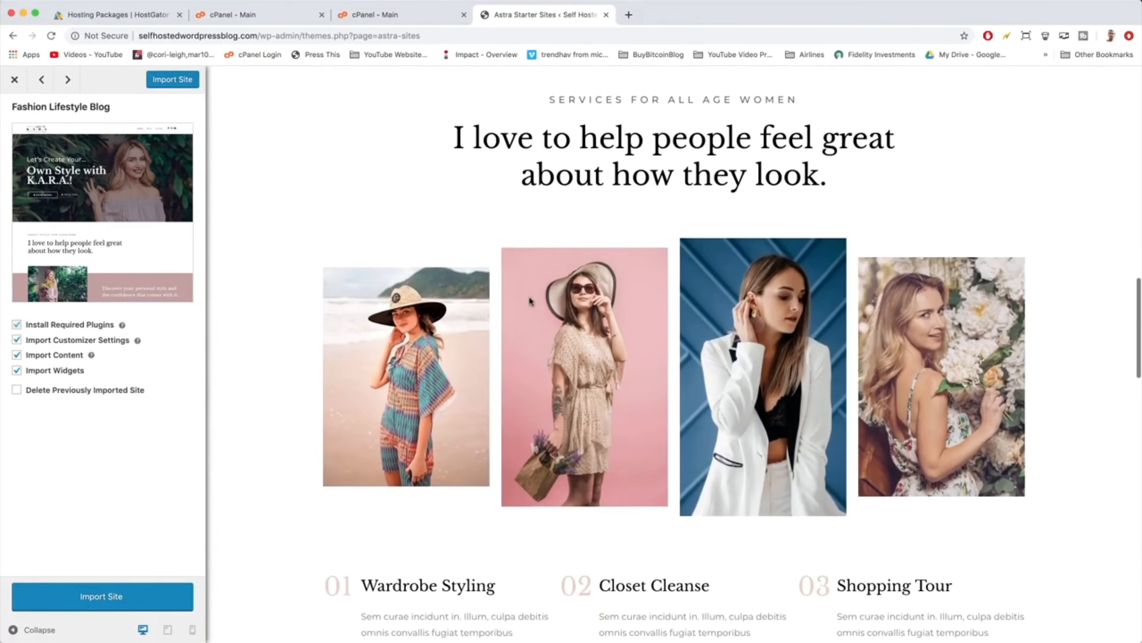
pyautogui.scroll(8, 529, 301)
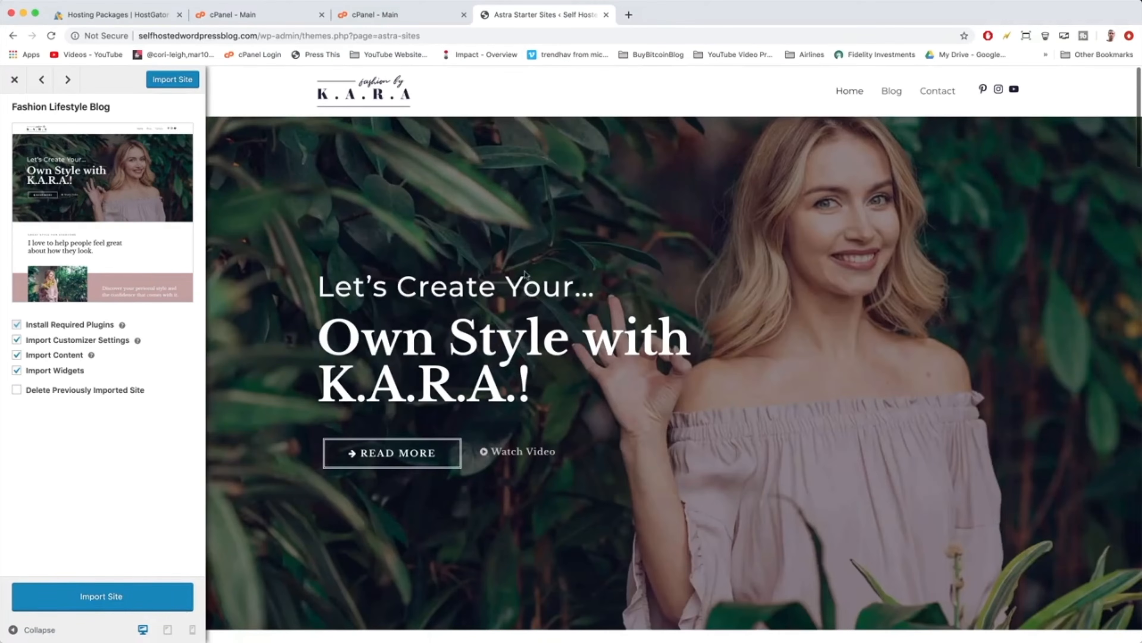
pyautogui.click(181, 79)
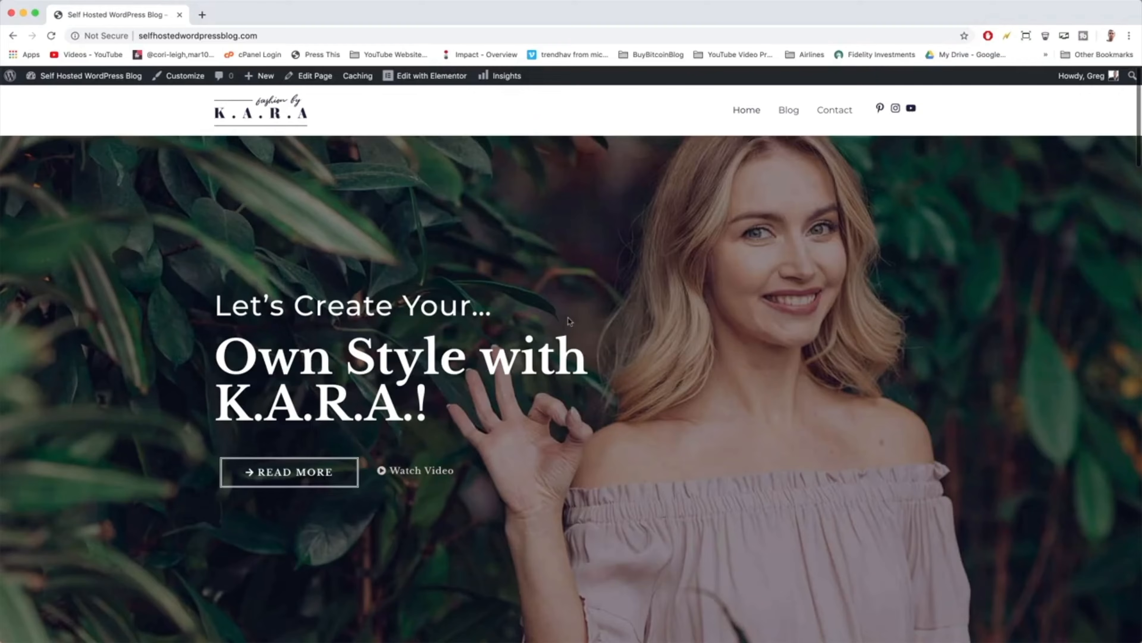
# Look through the imported homepage from the hero banner down to the Area of Expertise section and back.
pyautogui.scroll(-10, 569, 321)
pyautogui.scroll(-15, 584, 383)
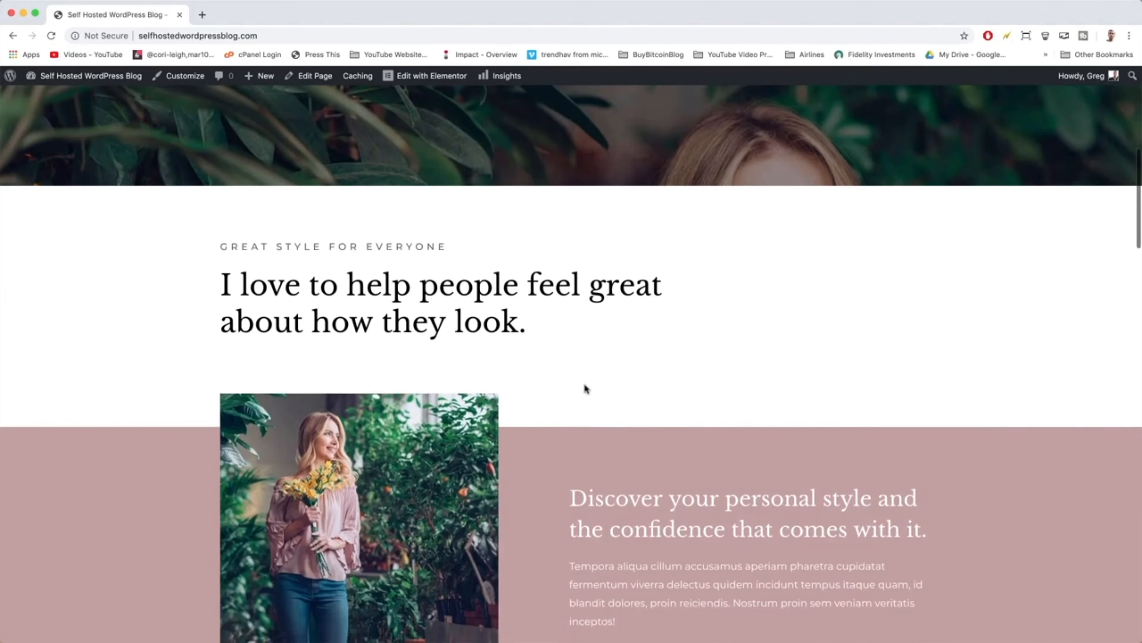
pyautogui.scroll(-15, 584, 388)
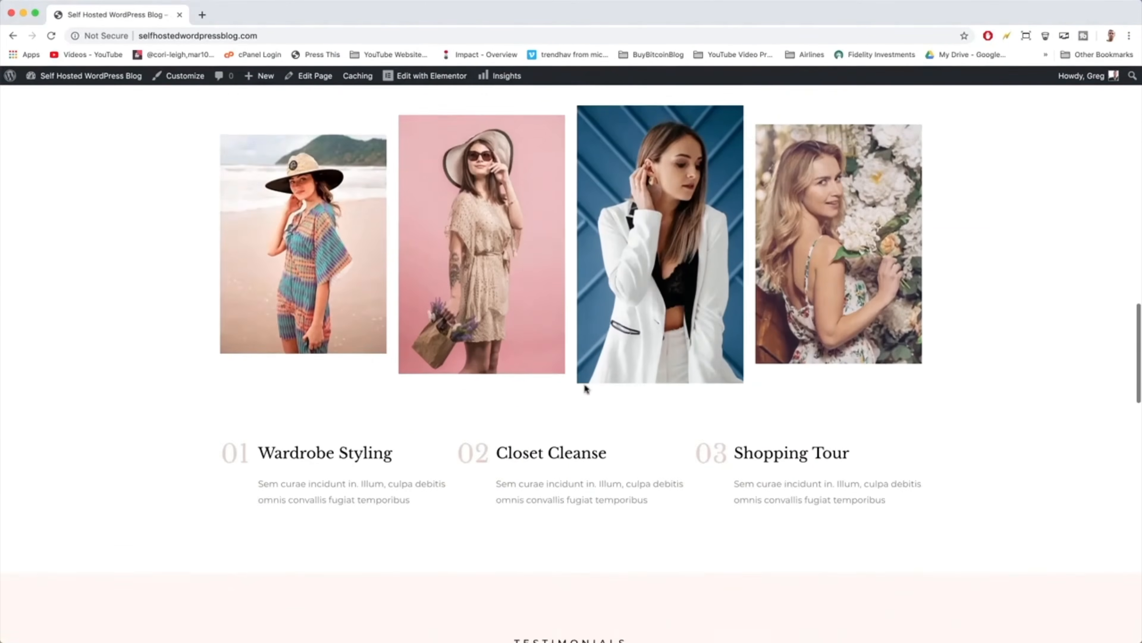
pyautogui.scroll(-10, 585, 388)
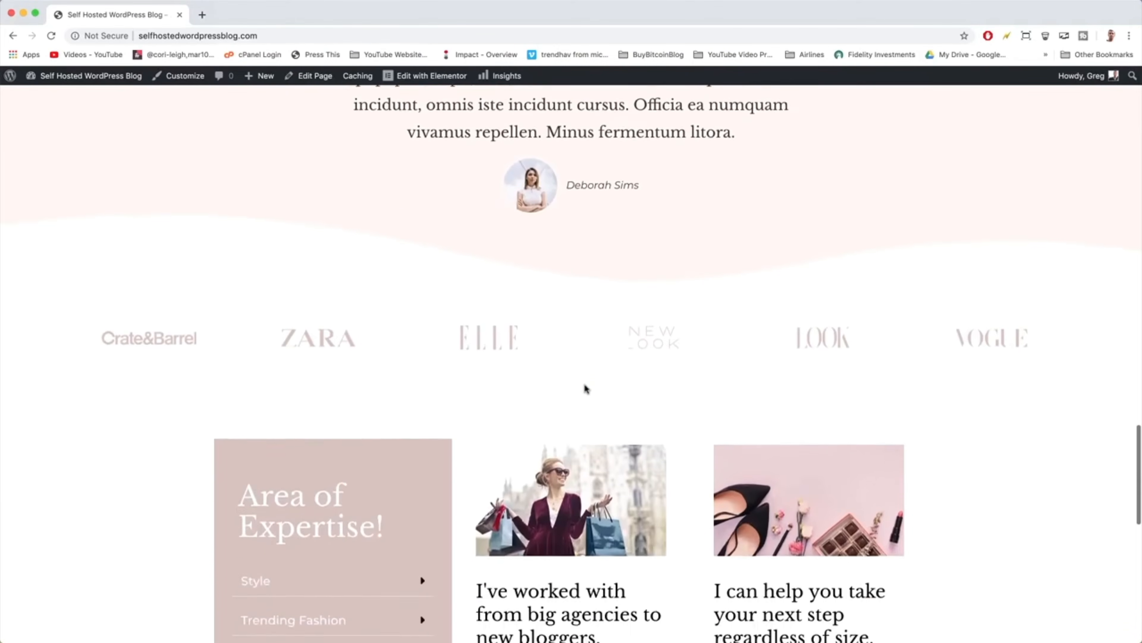
pyautogui.scroll(20, 585, 388)
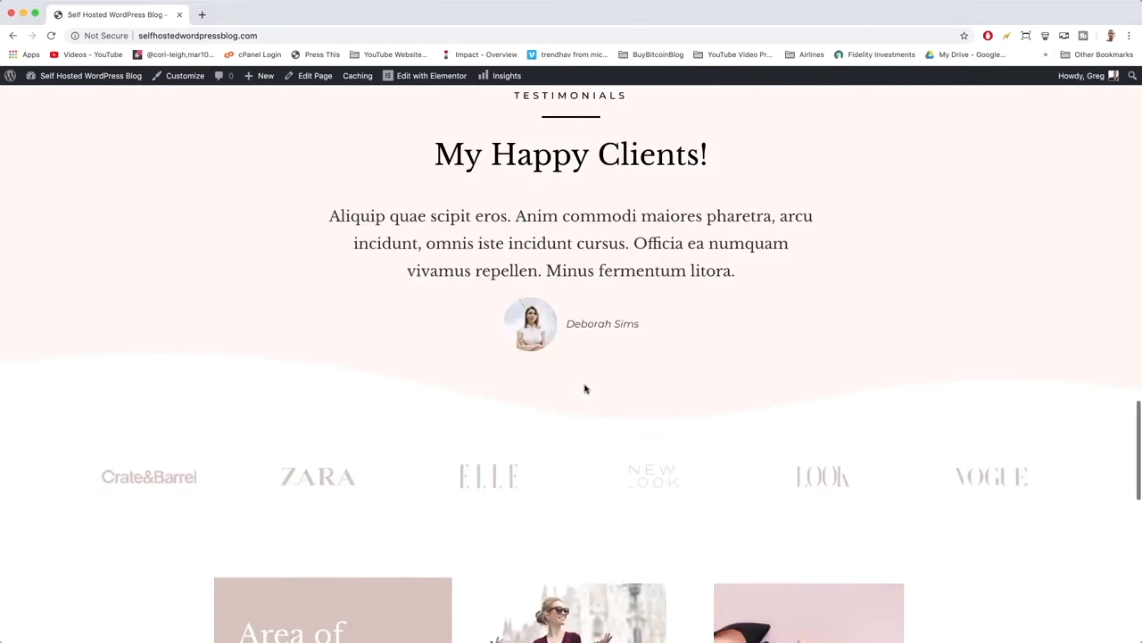
pyautogui.scroll(12, 585, 388)
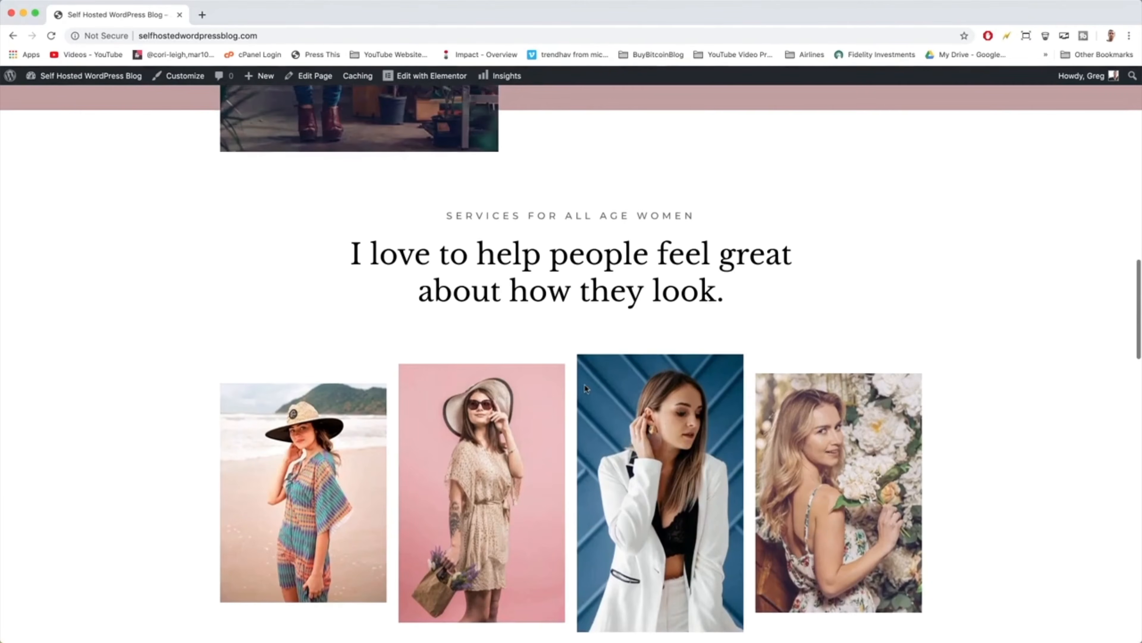
pyautogui.scroll(1, 585, 388)
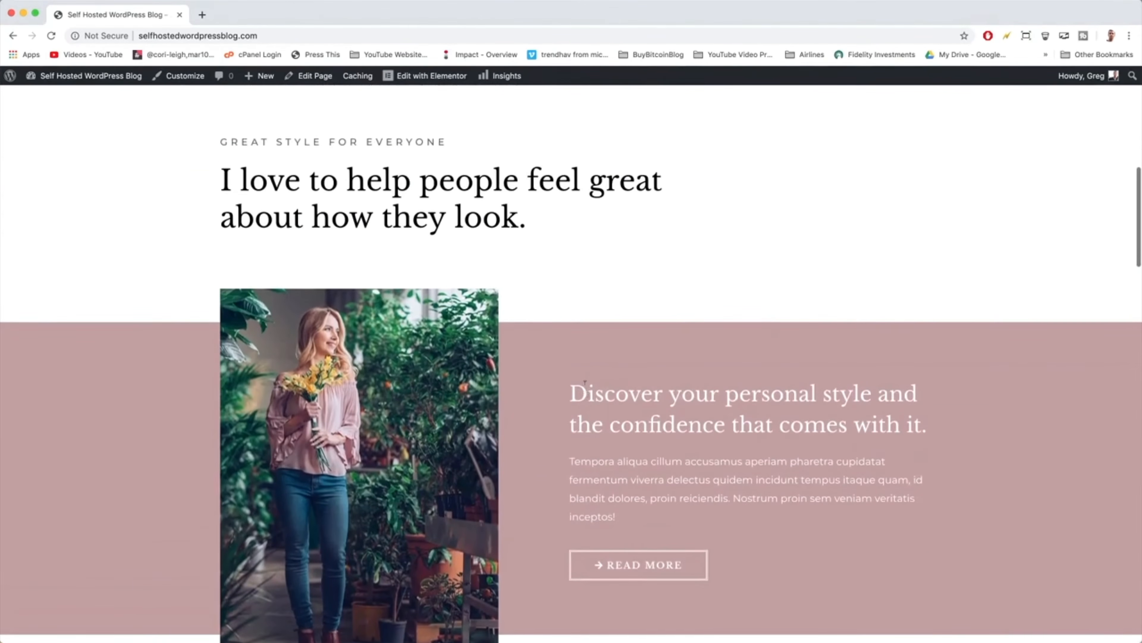
pyautogui.scroll(10, 585, 383)
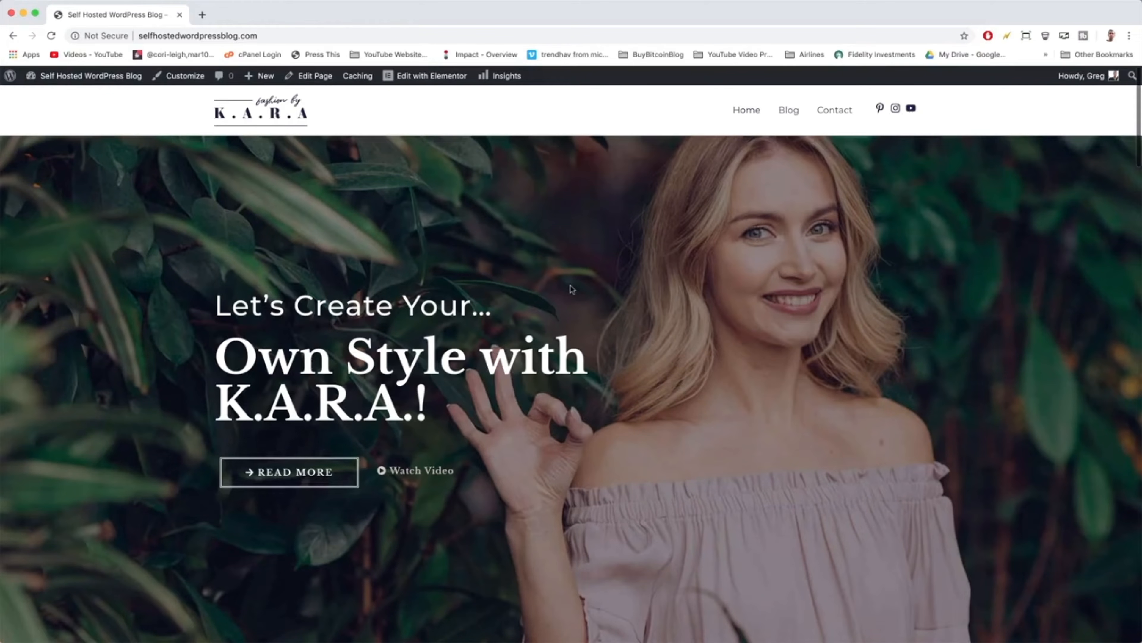
pyautogui.scroll(-10, 572, 330)
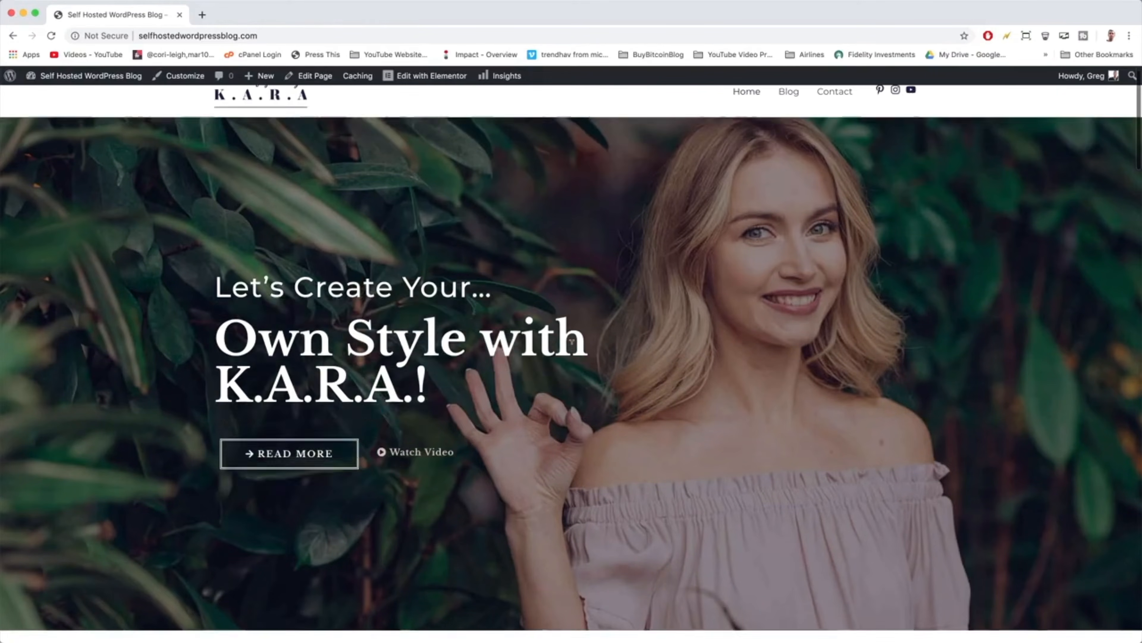
pyautogui.scroll(5, 632, 369)
pyautogui.scroll(6, 632, 373)
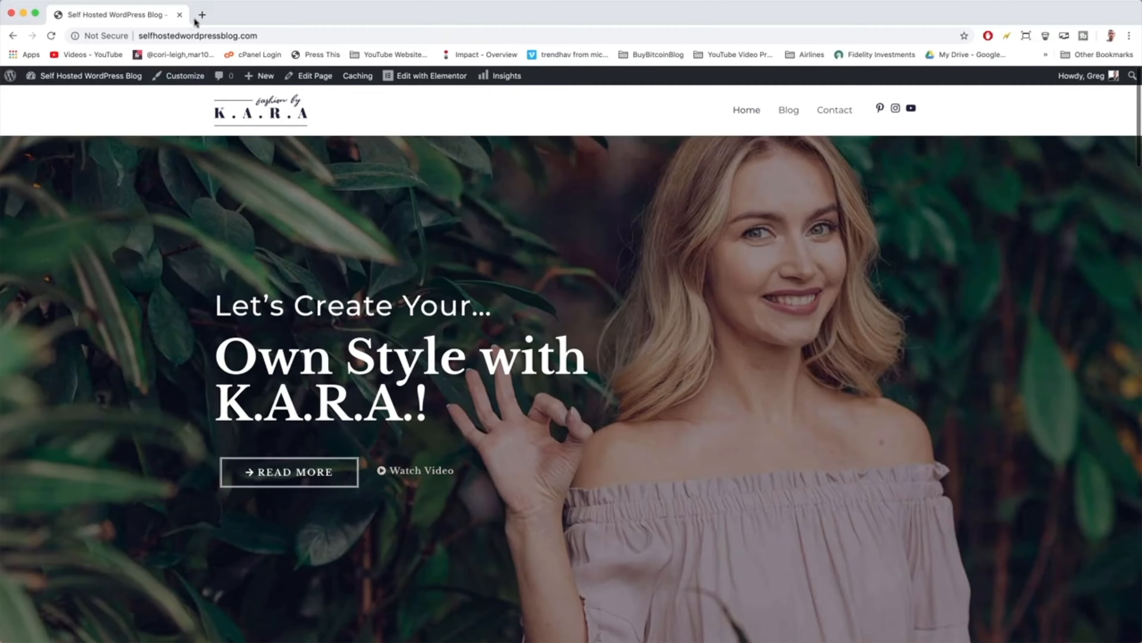
# Open the homepage in the Elementor editor.
pyautogui.click(219, 35)
pyautogui.click(518, 172)
pyautogui.click(446, 77)
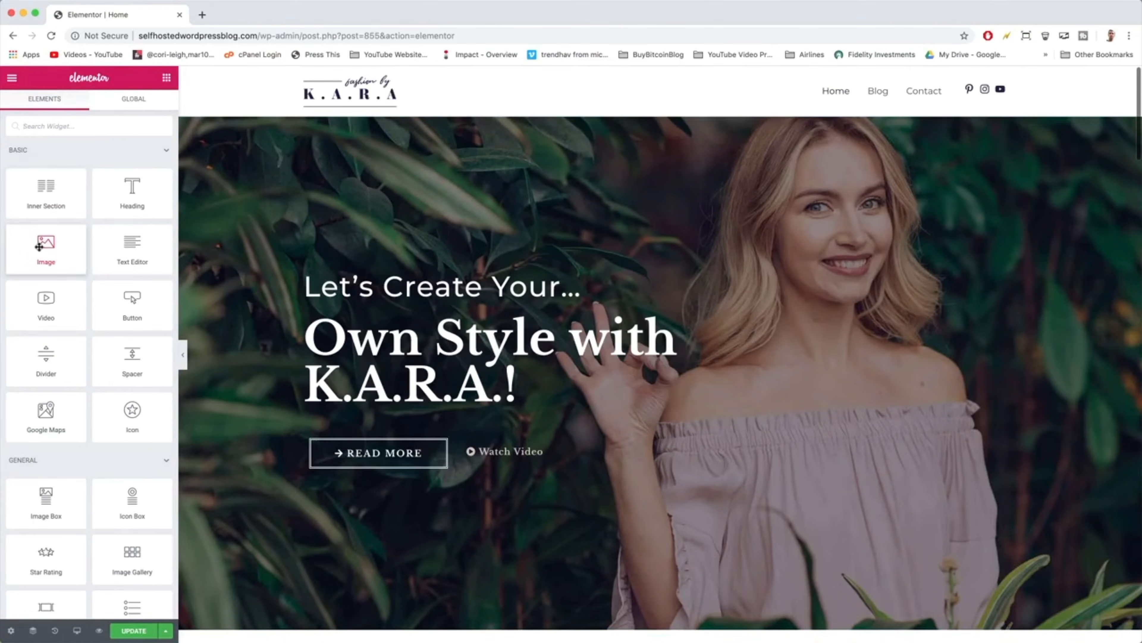
# Try adding an Image widget between the two hero headings, undo it, and return to the widget list.
pyautogui.moveTo(43, 248); pyautogui.dragTo(592, 315)
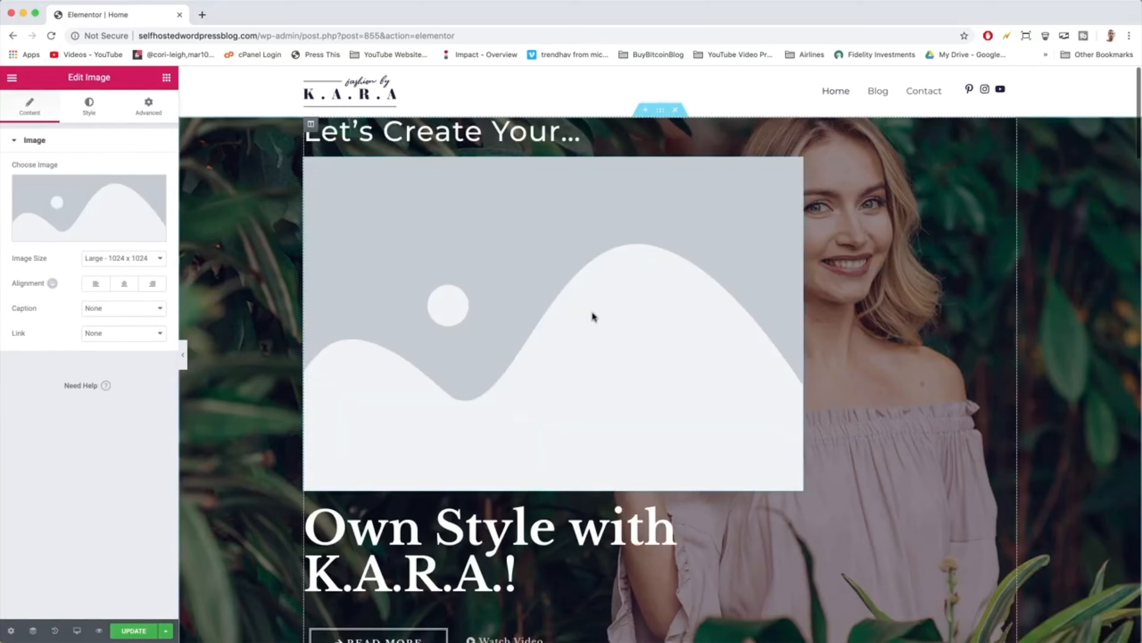
pyautogui.hotkey('ctrl', 'z')
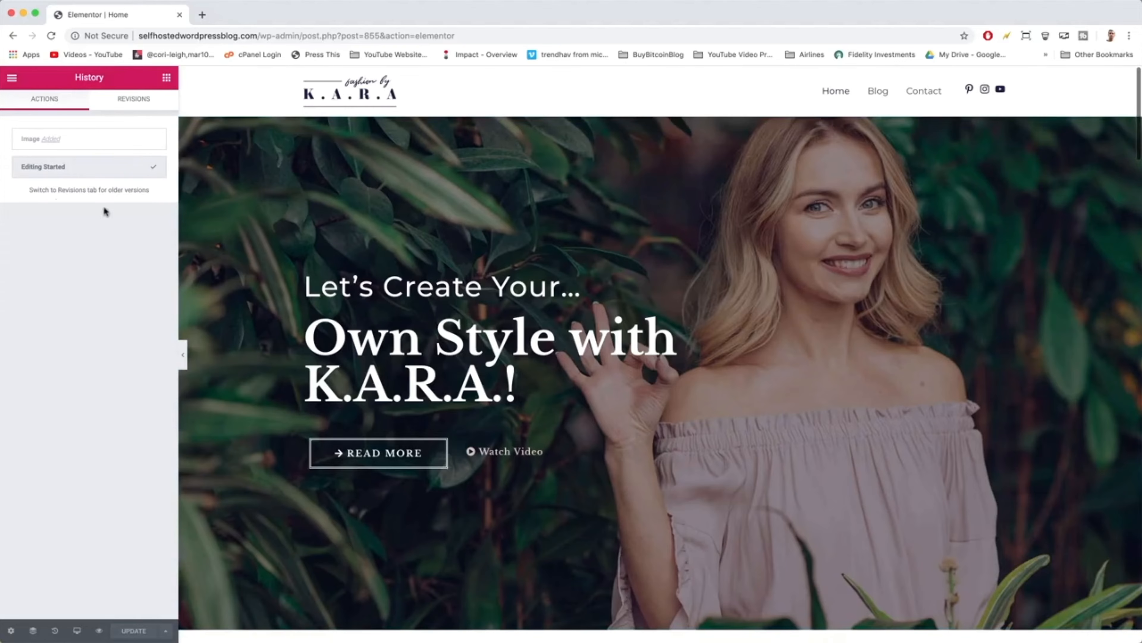
pyautogui.click(167, 78)
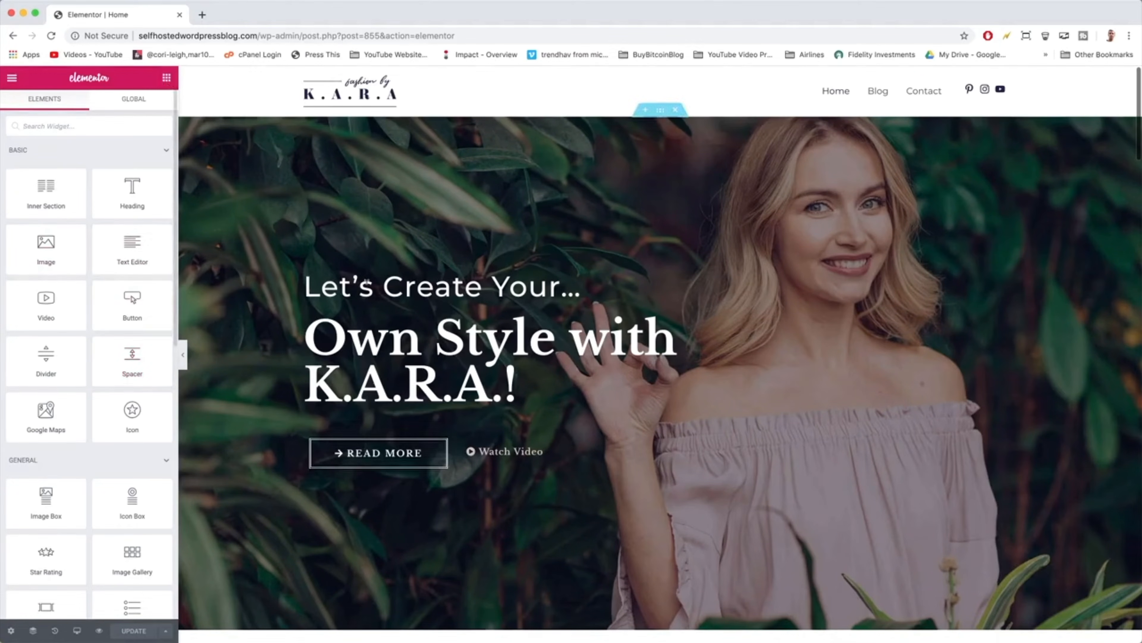
# Open the hero section's background style settings, dismissing the editing tip, and bring up the media chooser for its background image.
pyautogui.scroll(-15, 726, 263)
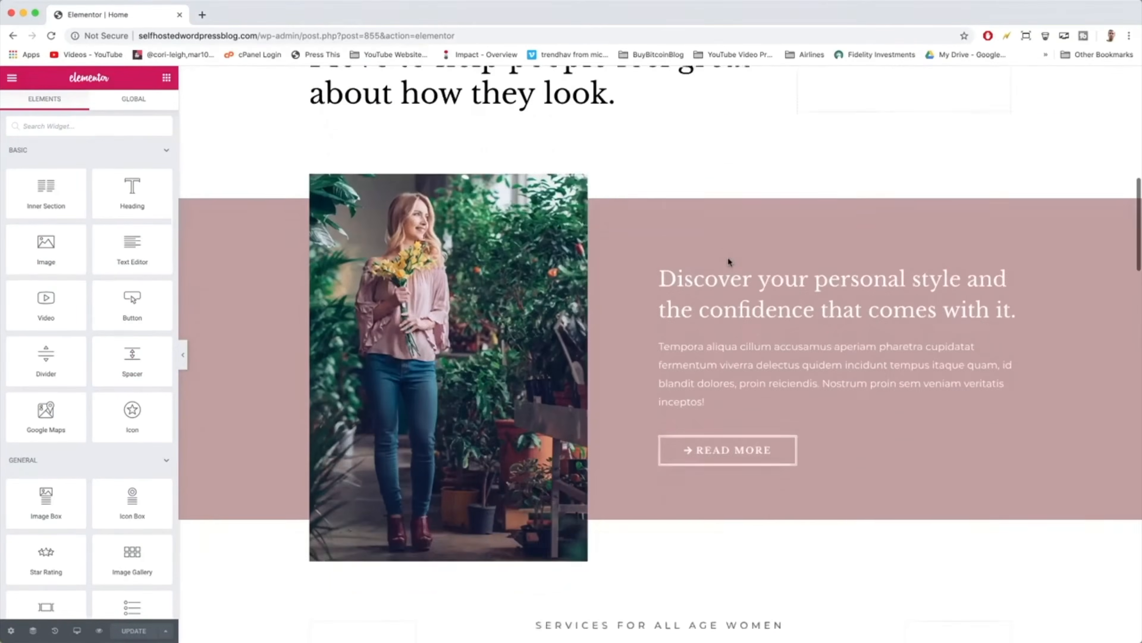
pyautogui.scroll(15, 728, 261)
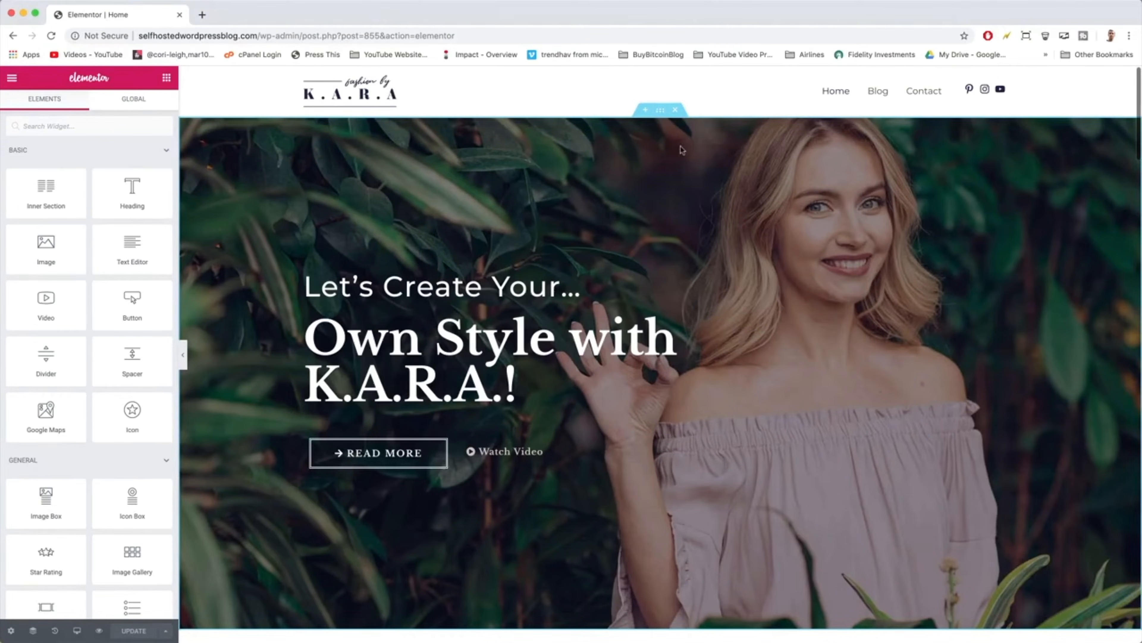
pyautogui.click(660, 111)
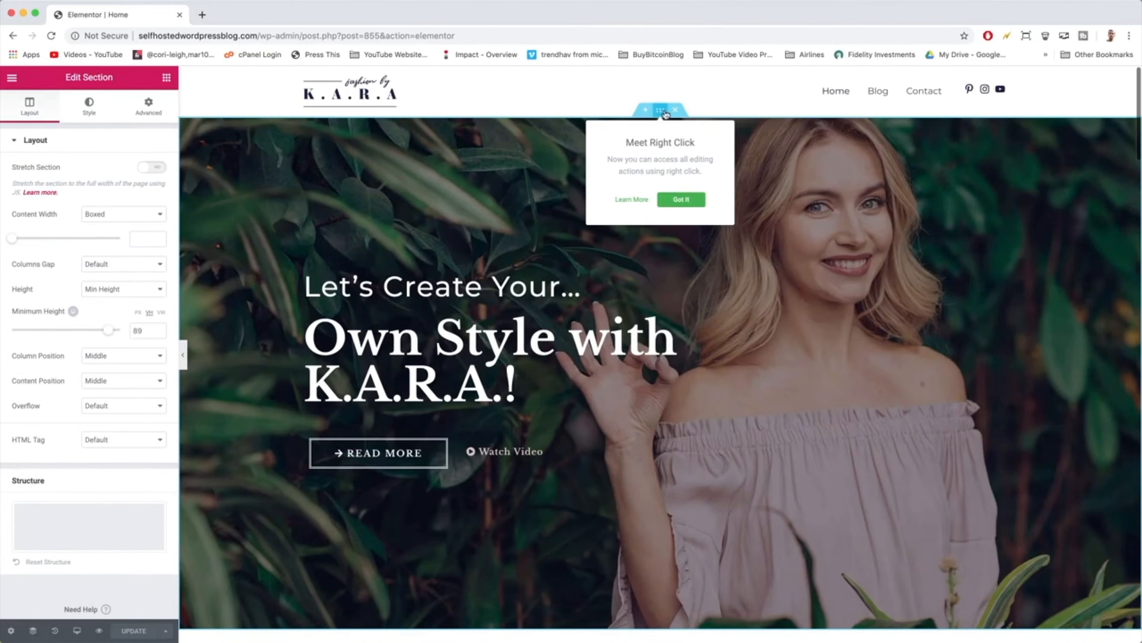
pyautogui.click(675, 201)
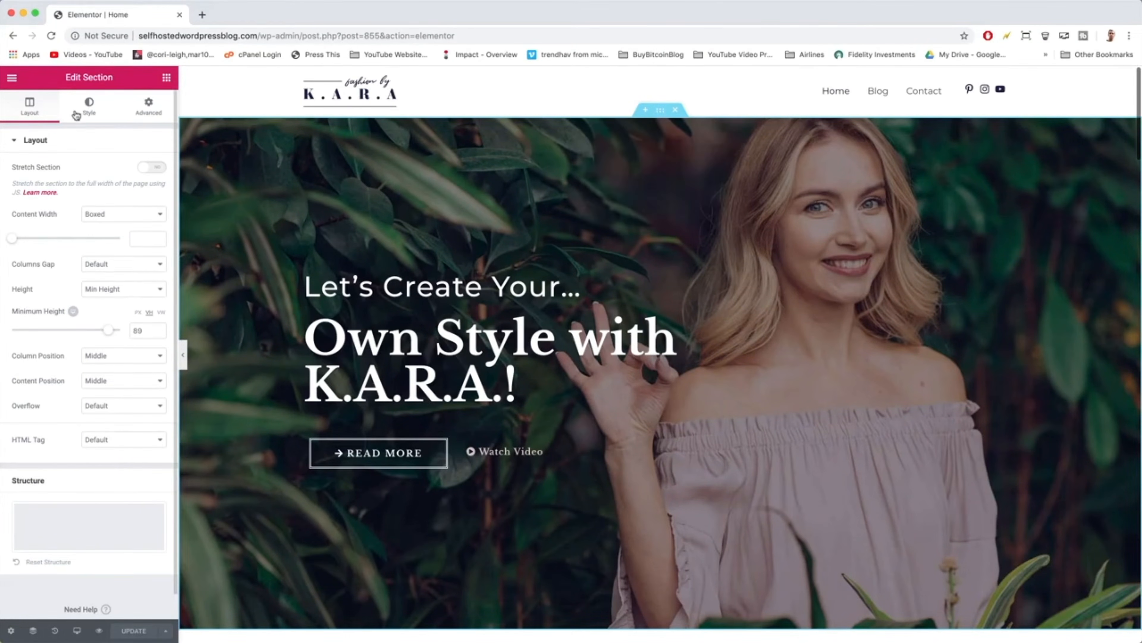
pyautogui.click(88, 108)
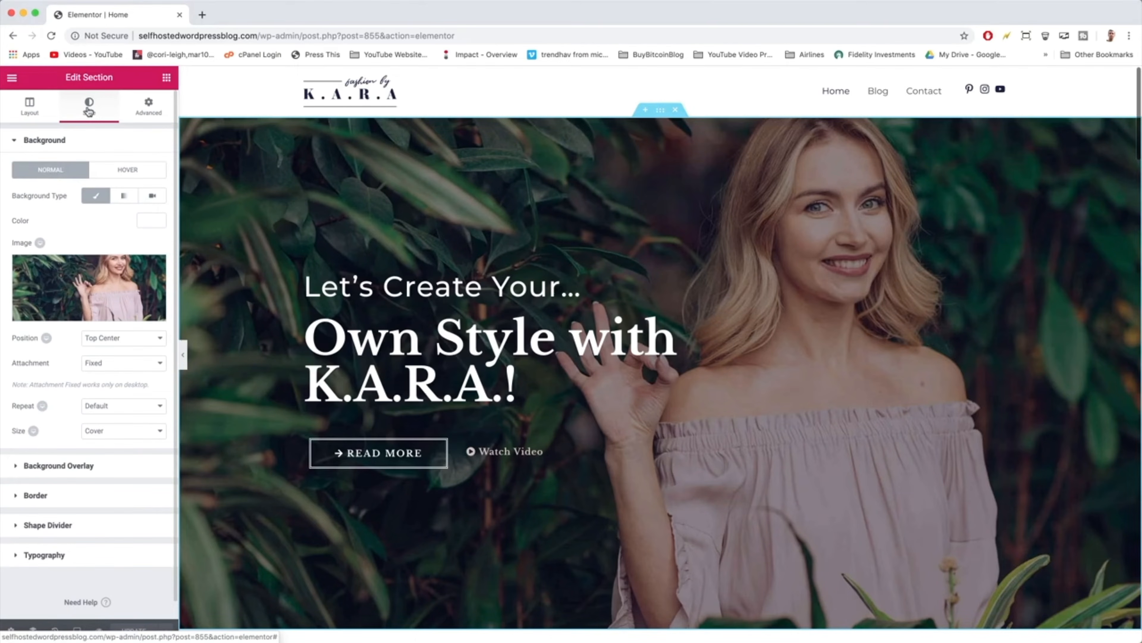
pyautogui.moveTo(65, 284)
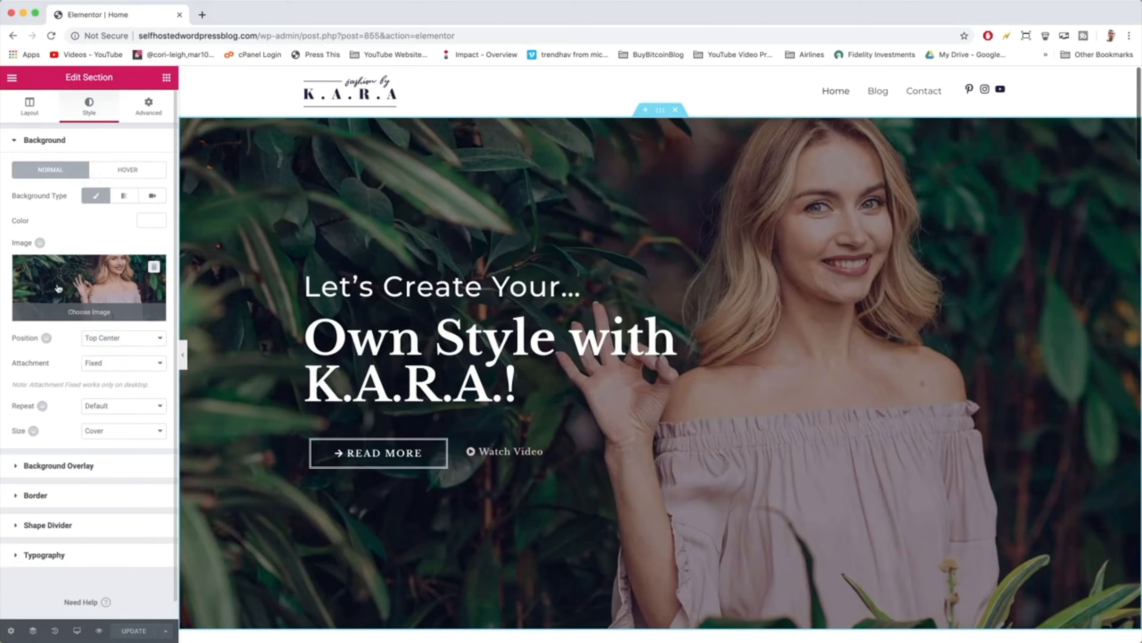
pyautogui.click(79, 292)
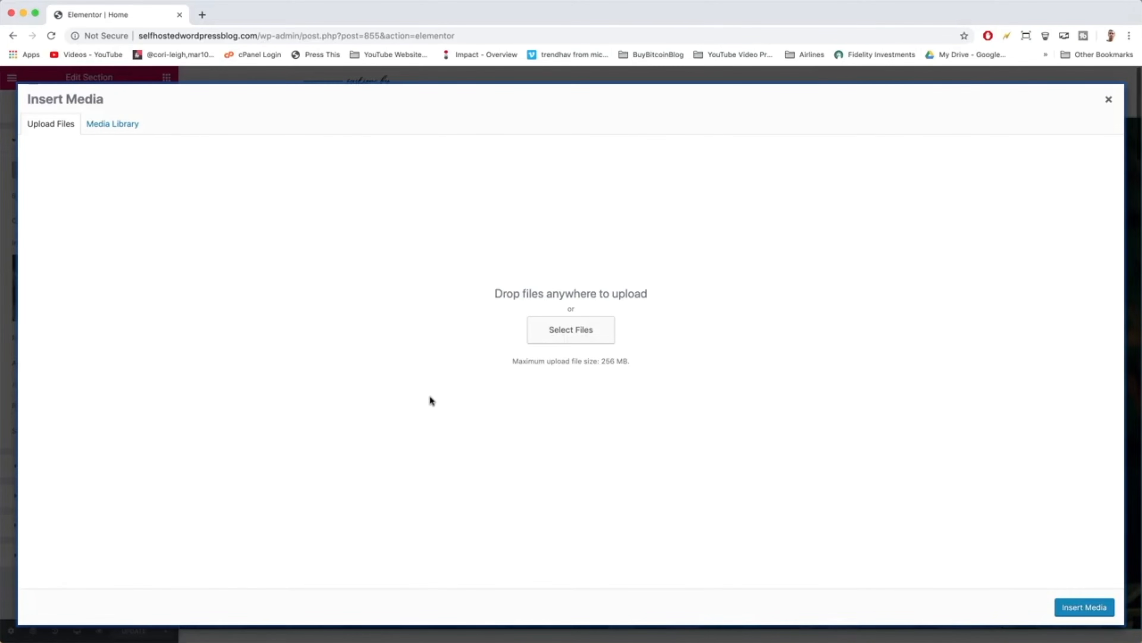
# Switch to the desktop, check the image files inside the Blog folder, close it, and return to the browser.
pyautogui.press('F11')
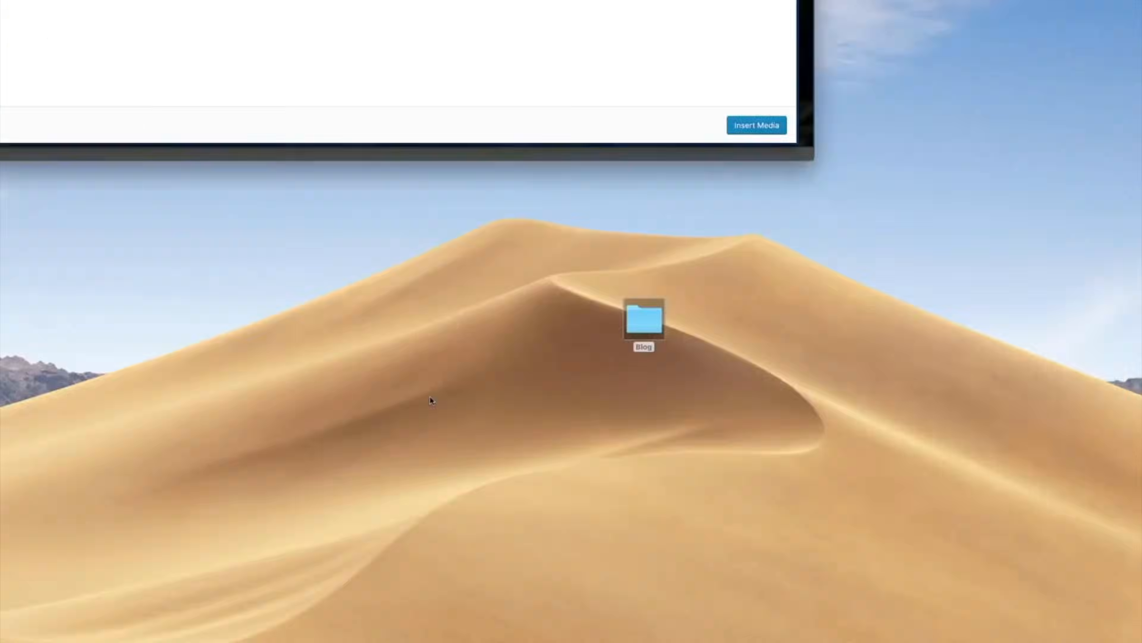
pyautogui.moveTo(638, 323); pyautogui.dragTo(462, 283)
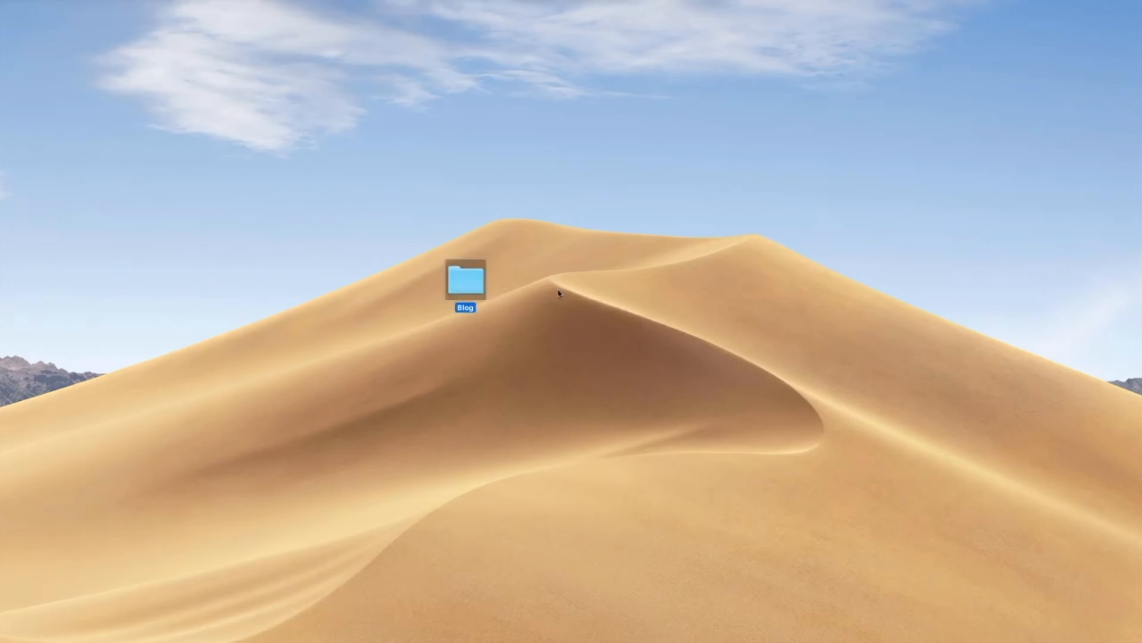
pyautogui.click(557, 289)
pyautogui.click(458, 285)
pyautogui.doubleClick(457, 286)
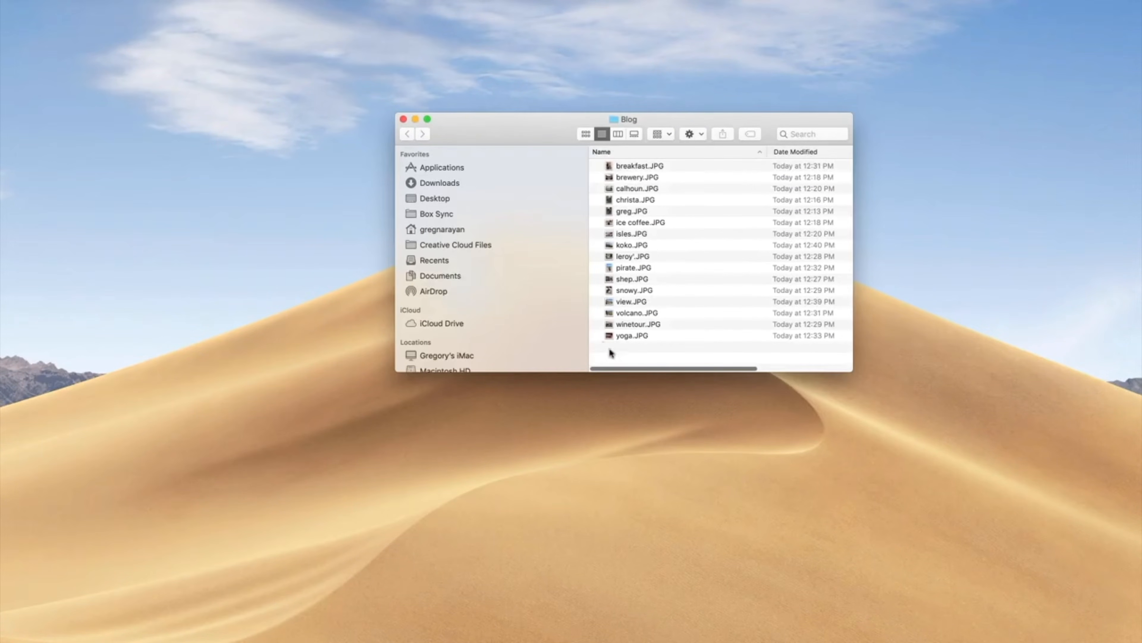
pyautogui.click(403, 119)
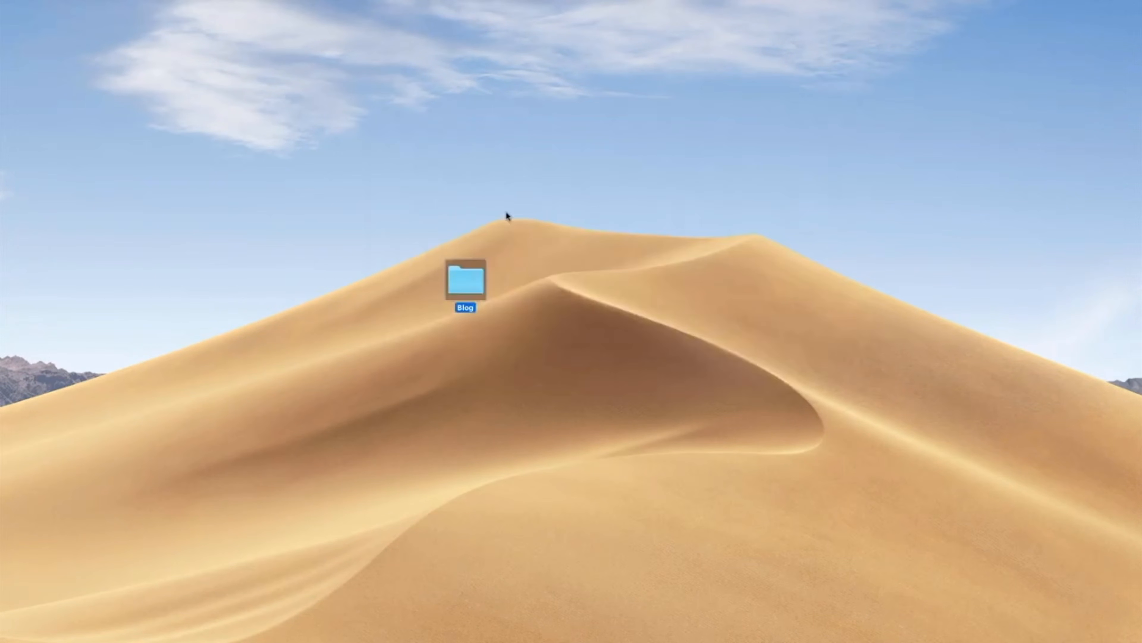
pyautogui.click(542, 300)
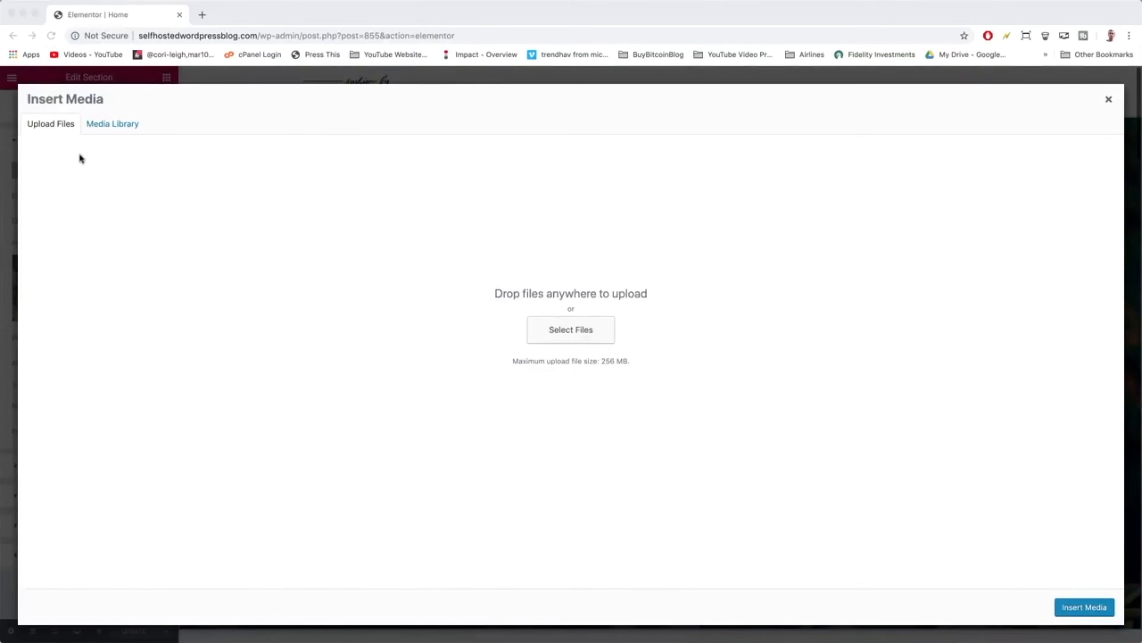
# Upload view.JPG from the Blog folder on the Desktop to the media library.
pyautogui.click(53, 126)
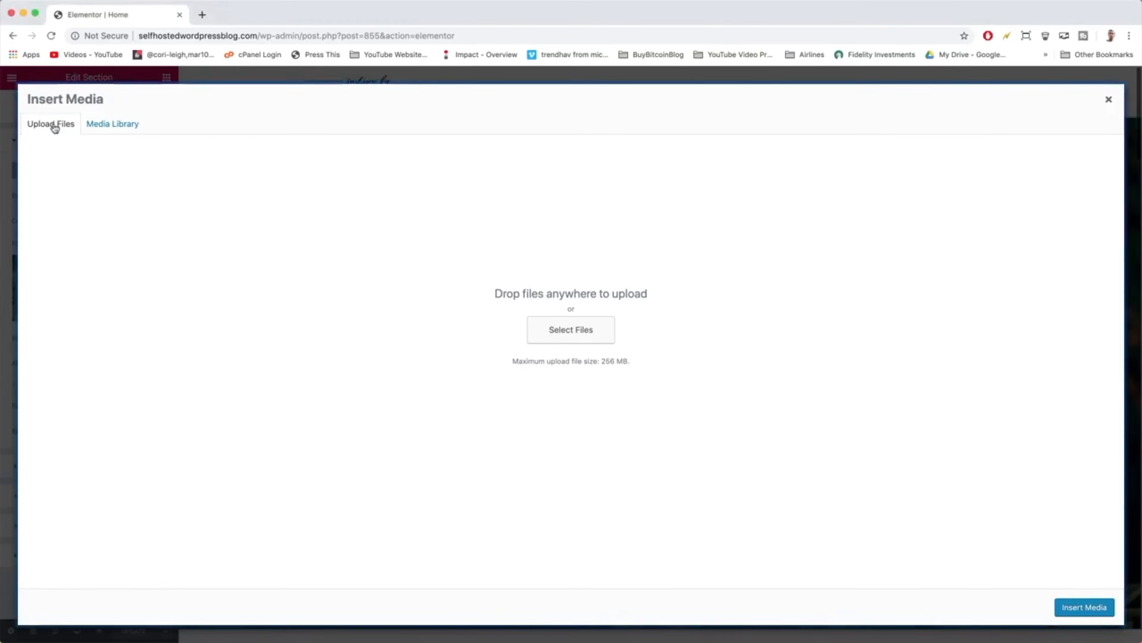
pyautogui.click(558, 328)
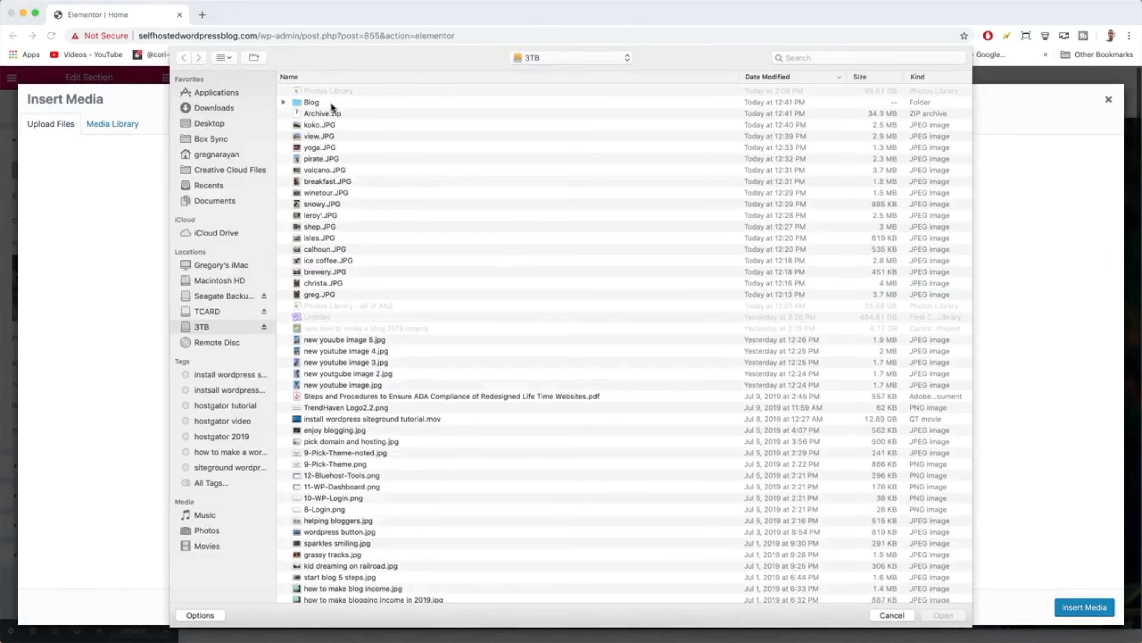
pyautogui.click(208, 123)
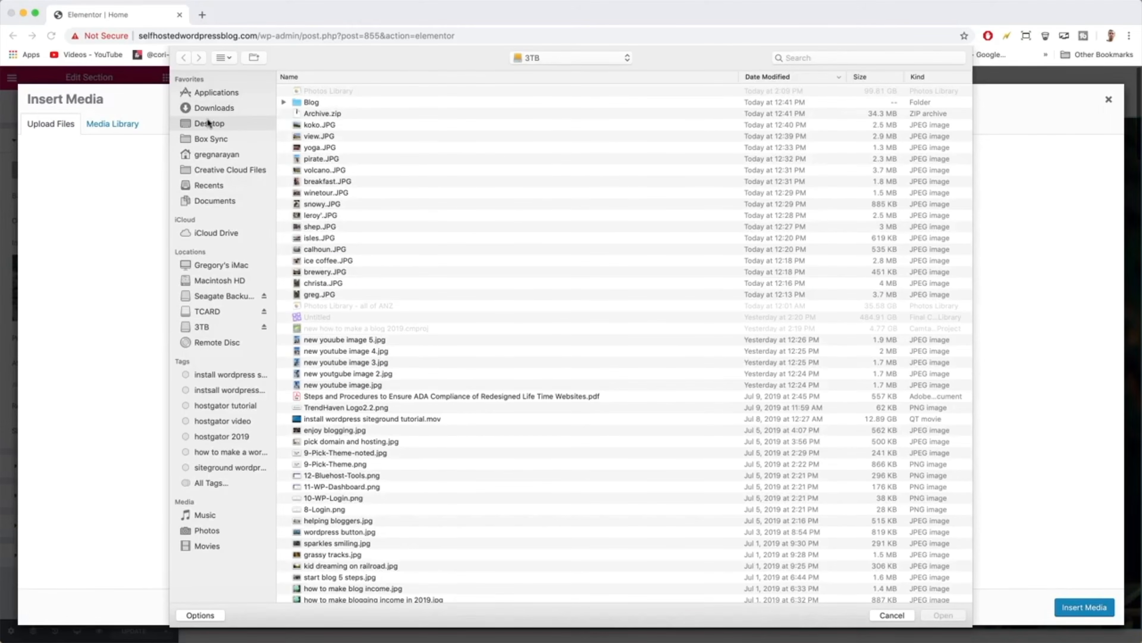
pyautogui.doubleClick(311, 102)
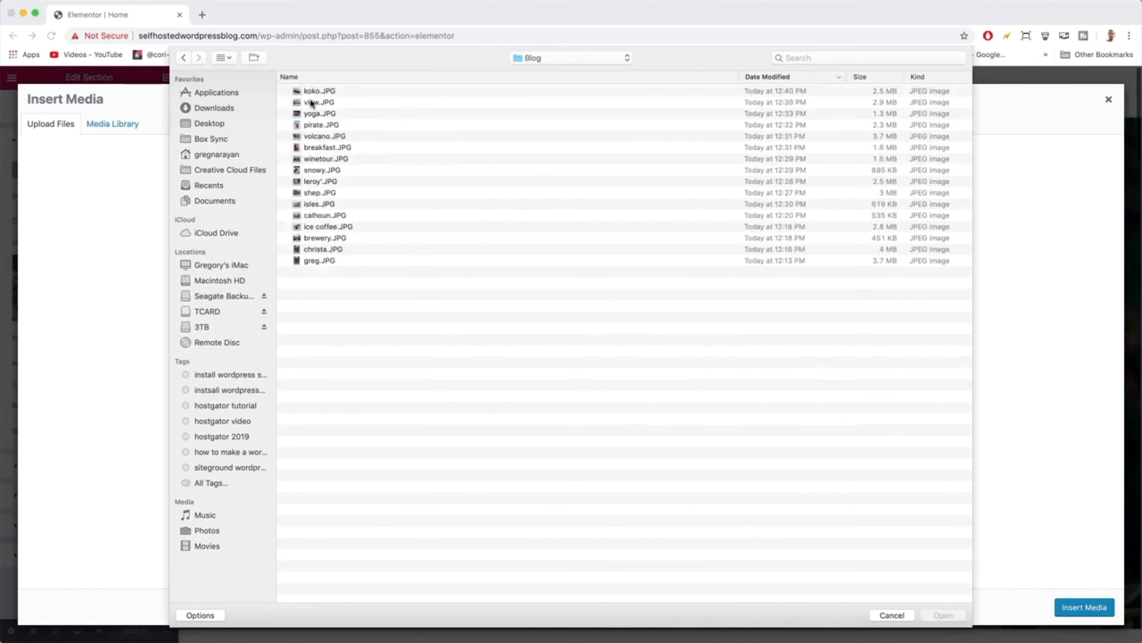
pyautogui.click(315, 125)
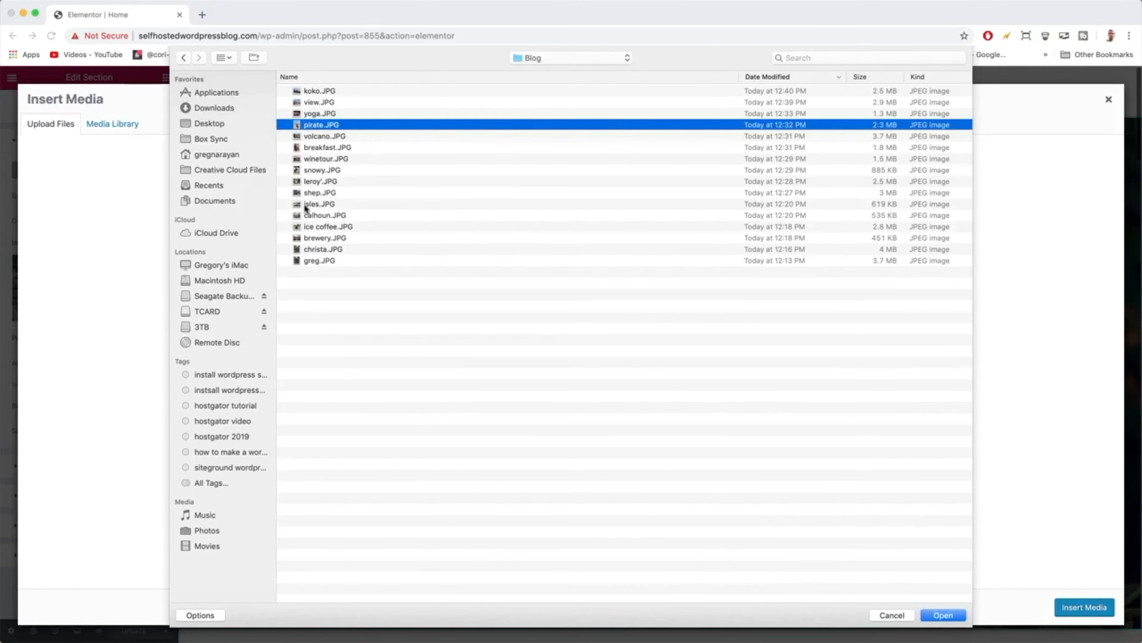
pyautogui.click(334, 171)
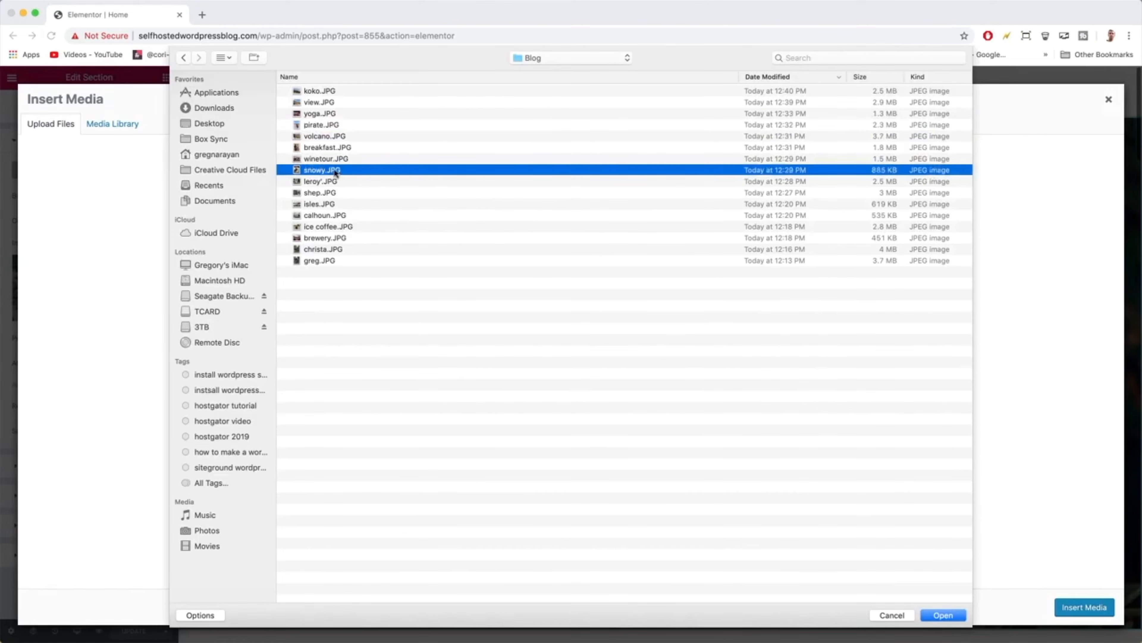
pyautogui.click(314, 102)
pyautogui.click(941, 615)
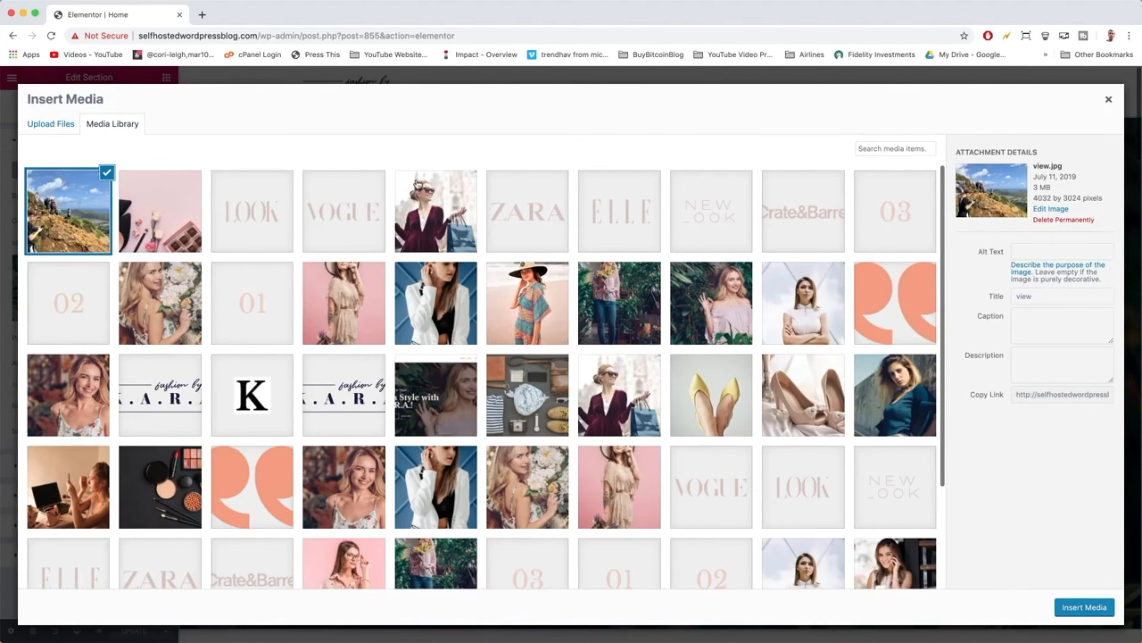
# Set the uploaded image's alt text to "view from koko head".
pyautogui.click(1032, 245)
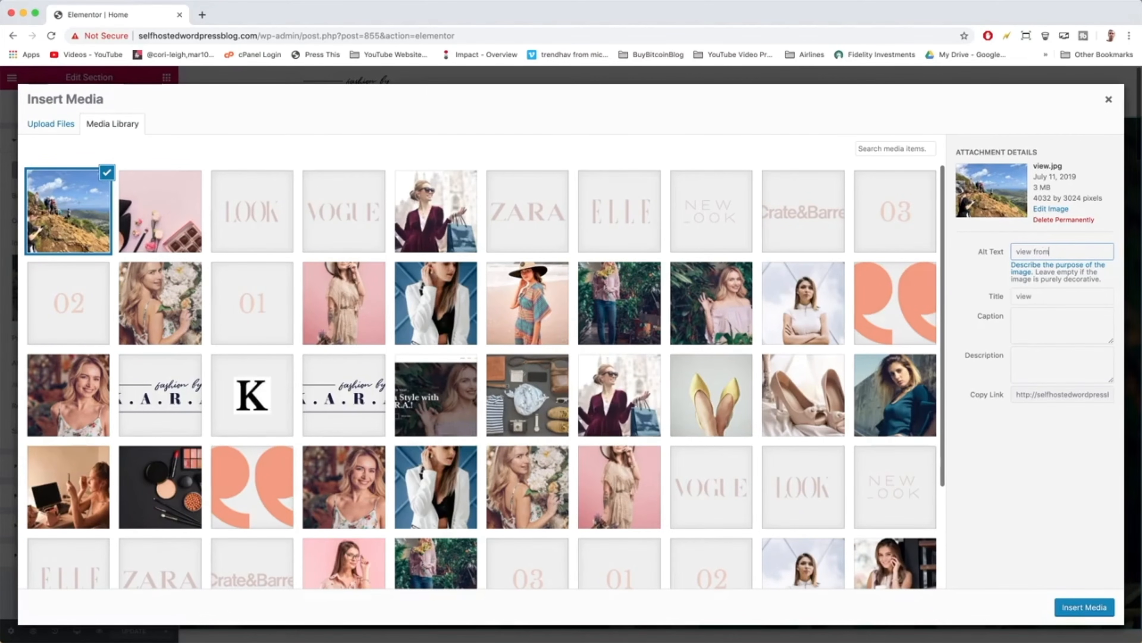
pyautogui.write('view from koko head')
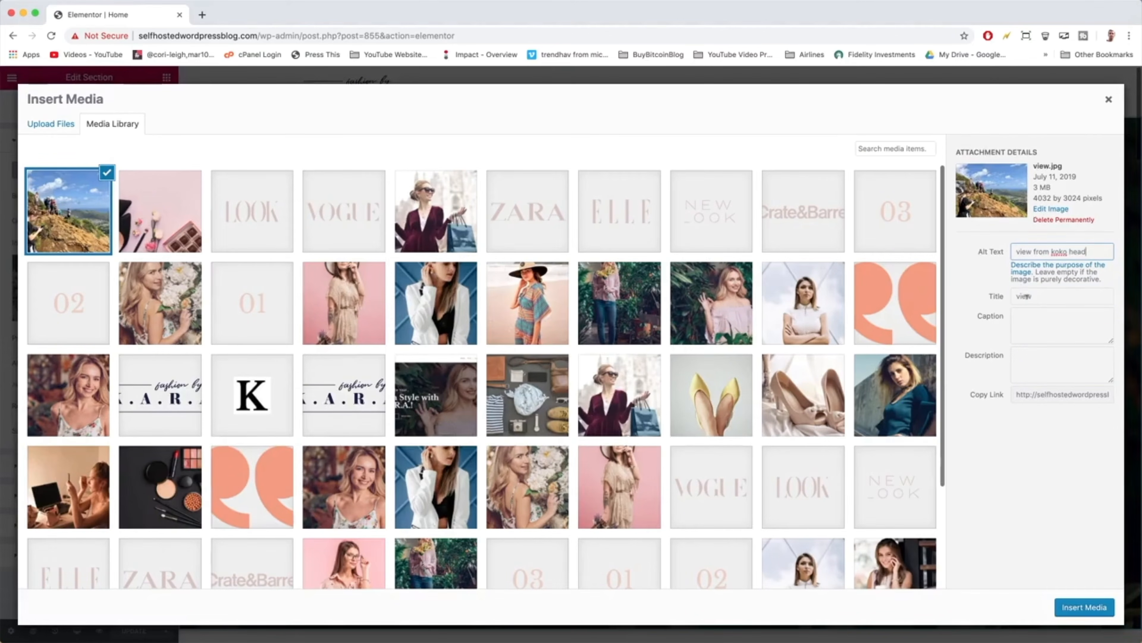
pyautogui.click(1027, 296)
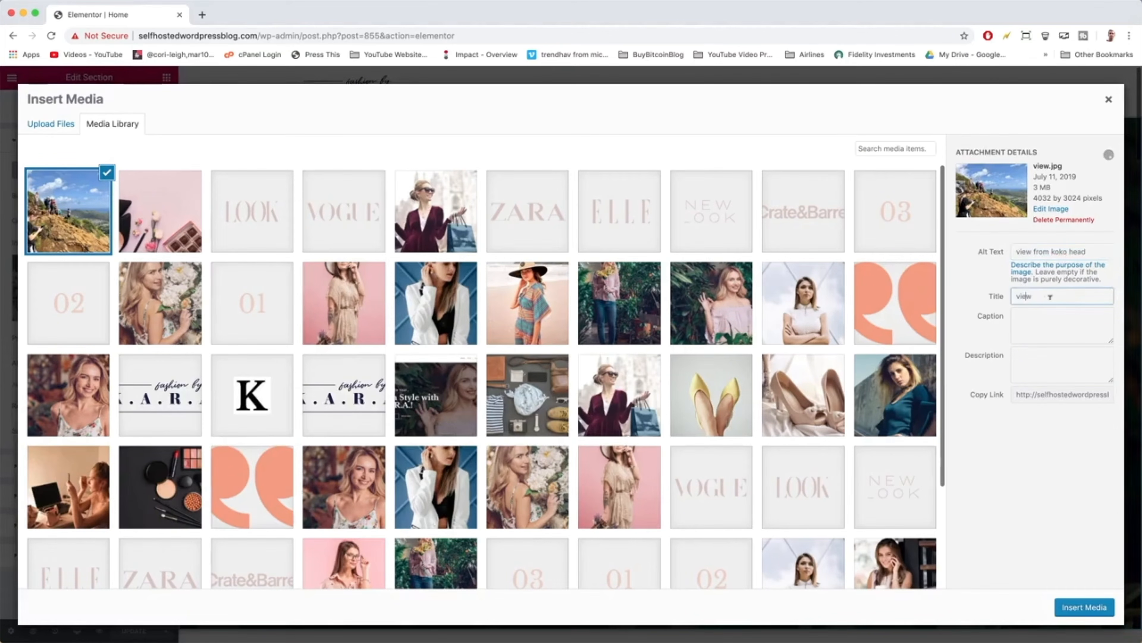
pyautogui.click(1032, 318)
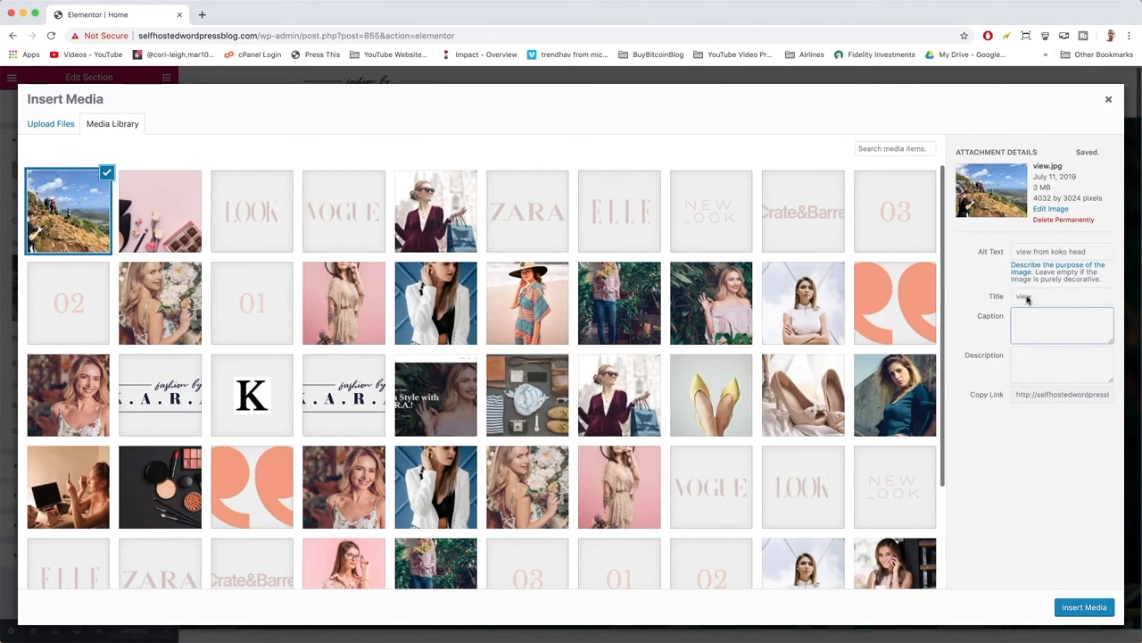
# Insert view.jpg as the hero section's background image and check it on the page.
pyautogui.click(1032, 363)
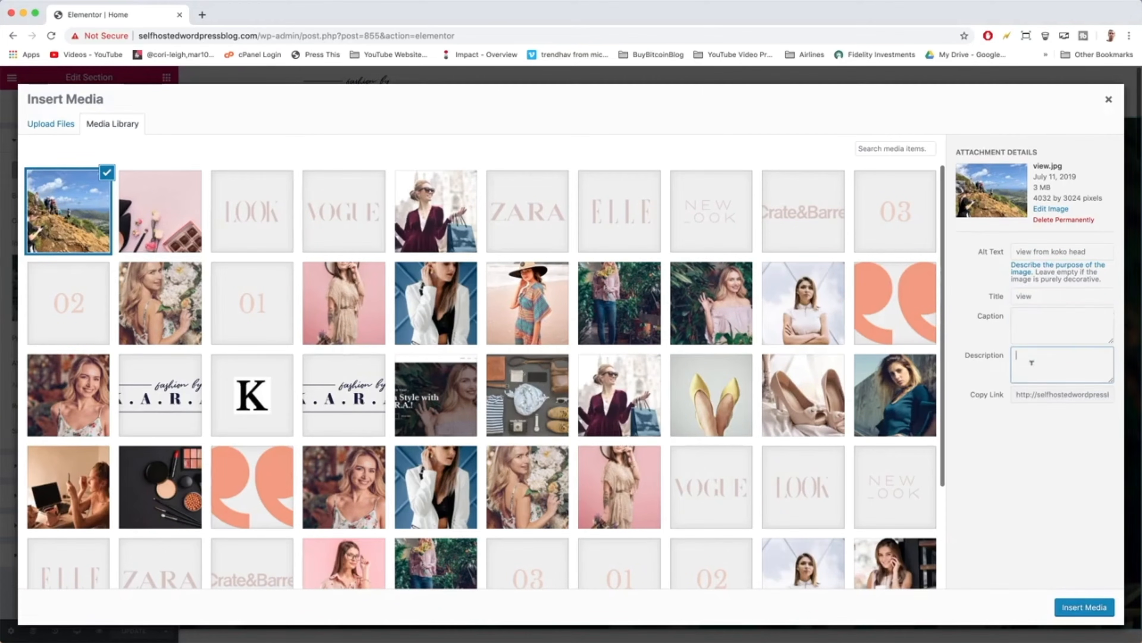
pyautogui.click(1029, 392)
pyautogui.click(1028, 394)
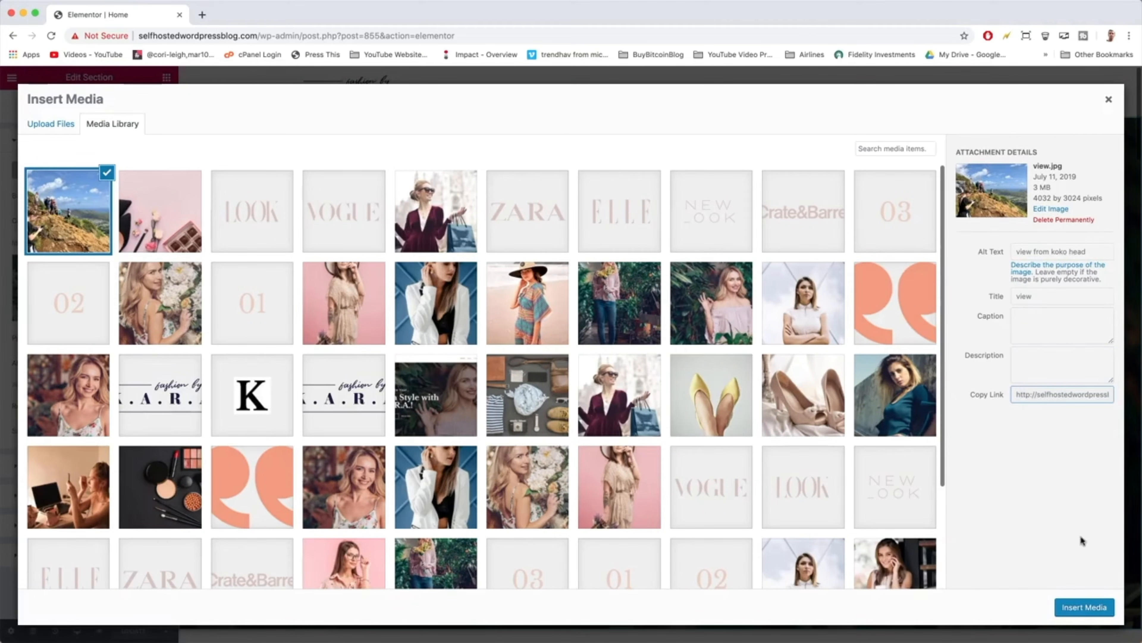
pyautogui.click(1084, 607)
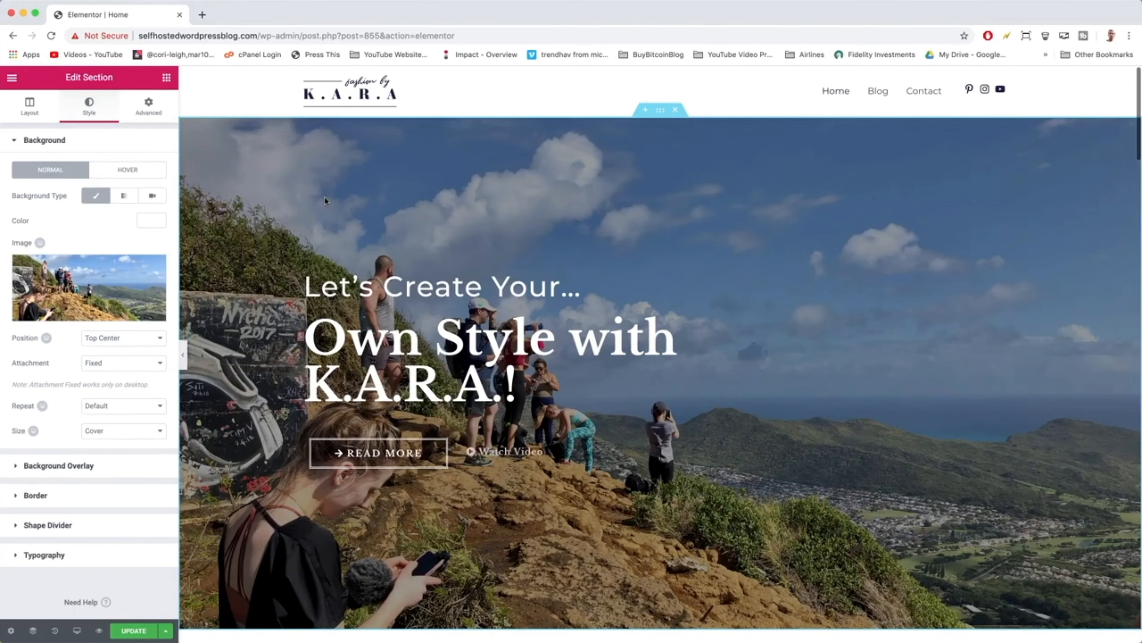
pyautogui.scroll(-4, 324, 283)
pyautogui.scroll(4, 324, 283)
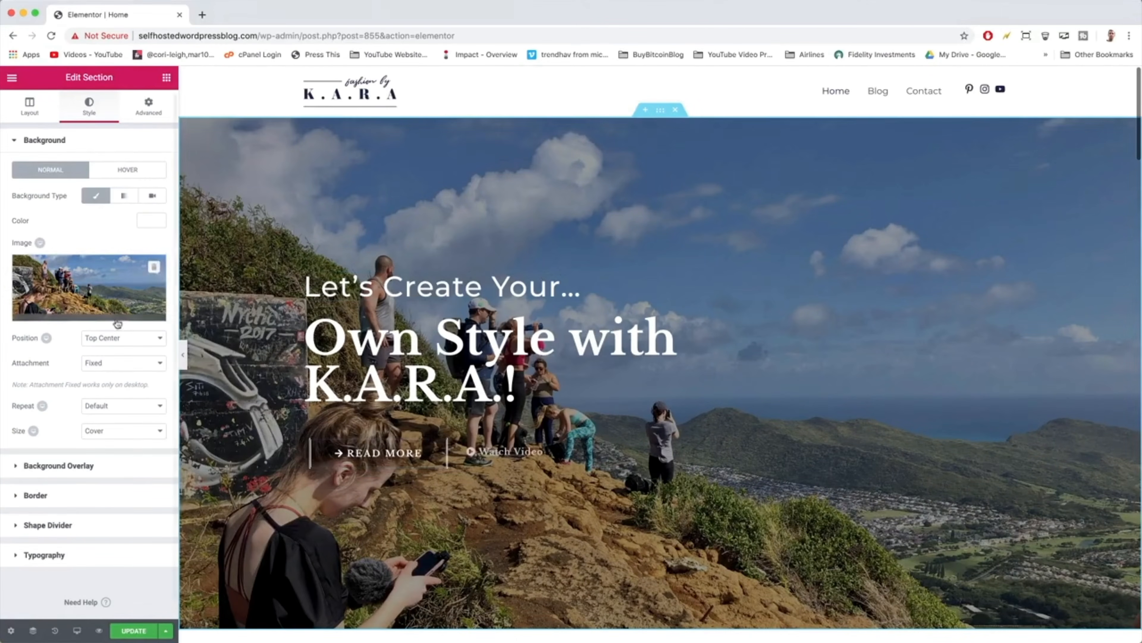
# Try the Center Center position for the hero background image and set it back to Top Center.
pyautogui.click(124, 340)
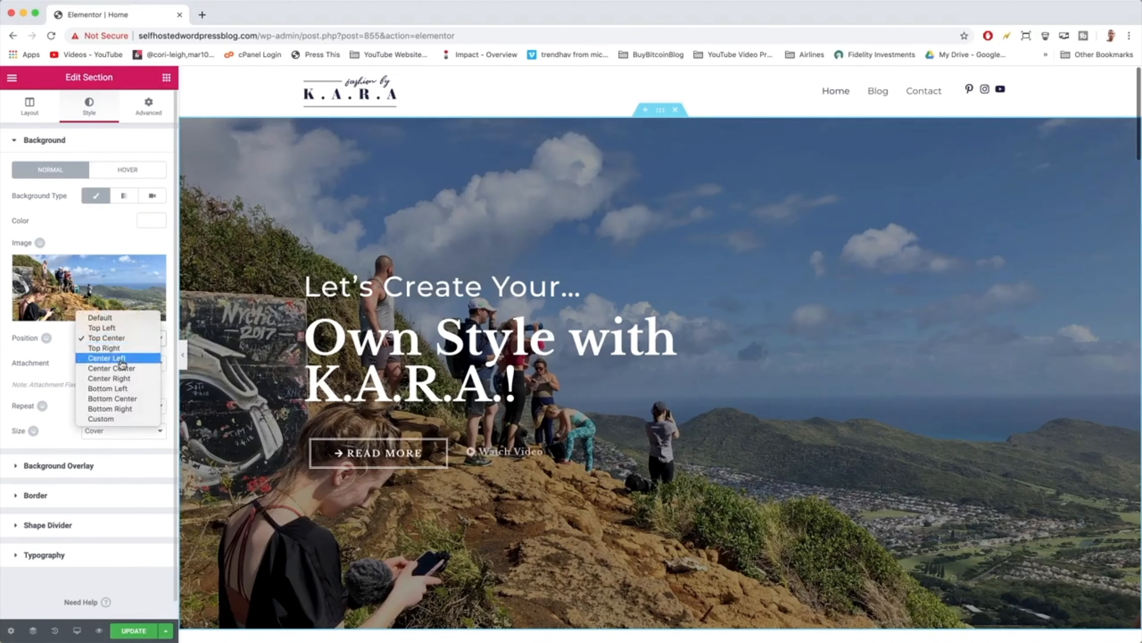
pyautogui.click(112, 368)
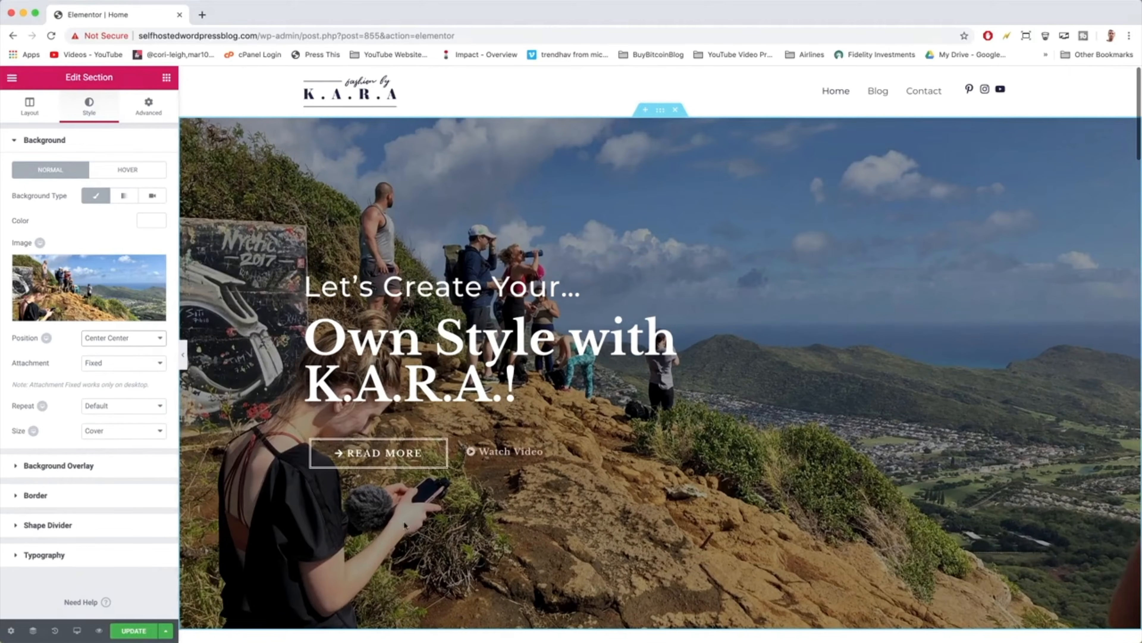
pyautogui.click(122, 337)
pyautogui.click(114, 307)
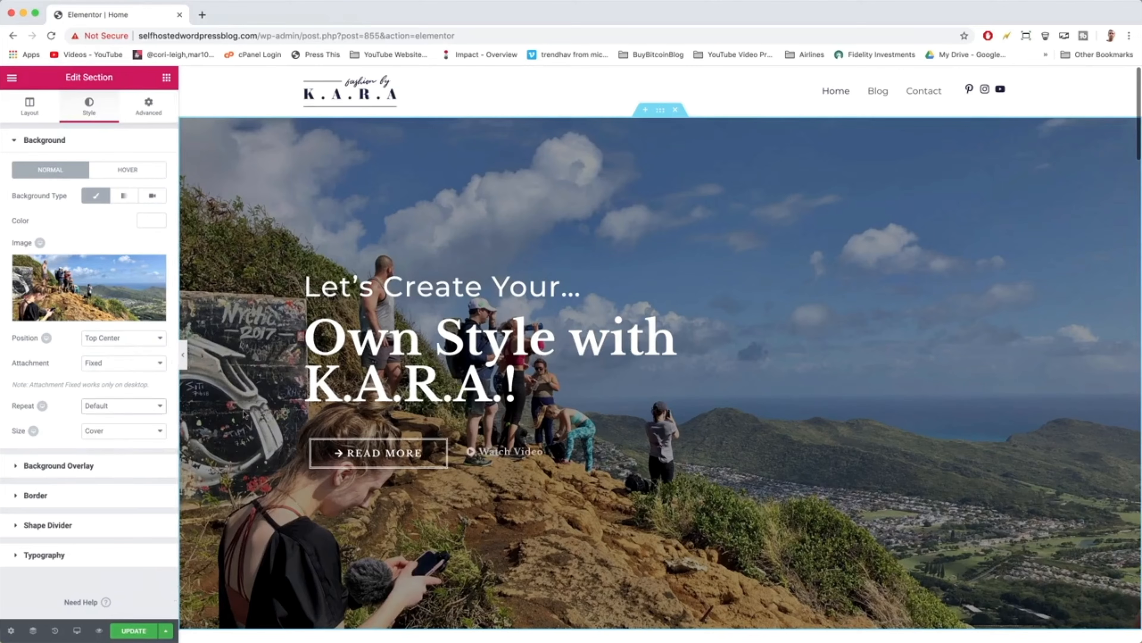
# Try the Contain size for the hero background image and set it back to Cover.
pyautogui.click(153, 430)
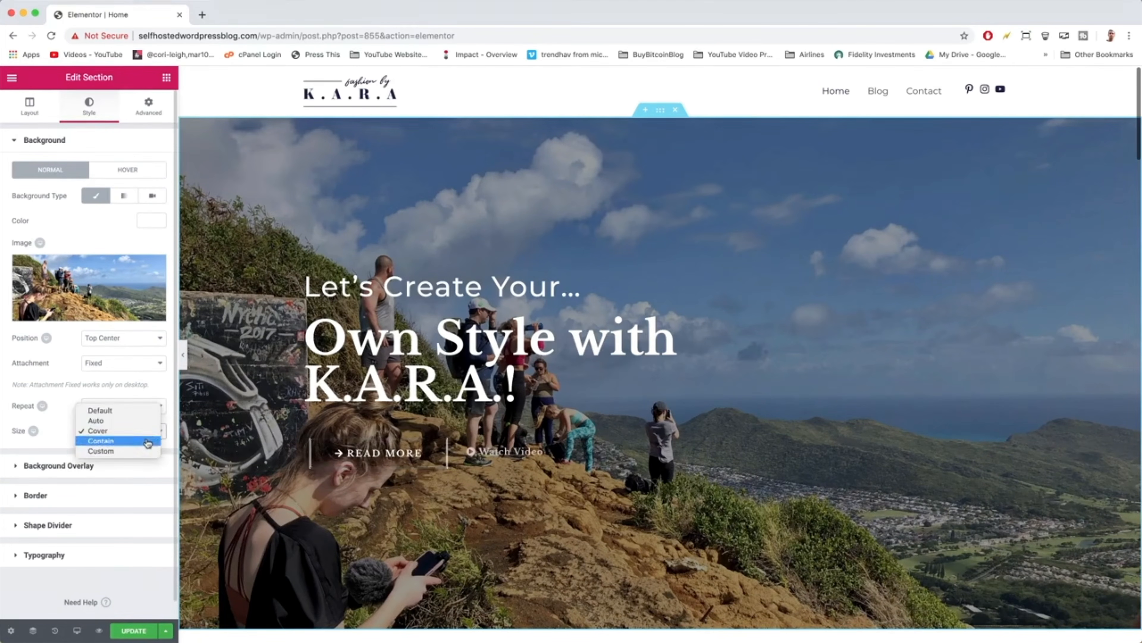
pyautogui.click(147, 441)
pyautogui.click(155, 437)
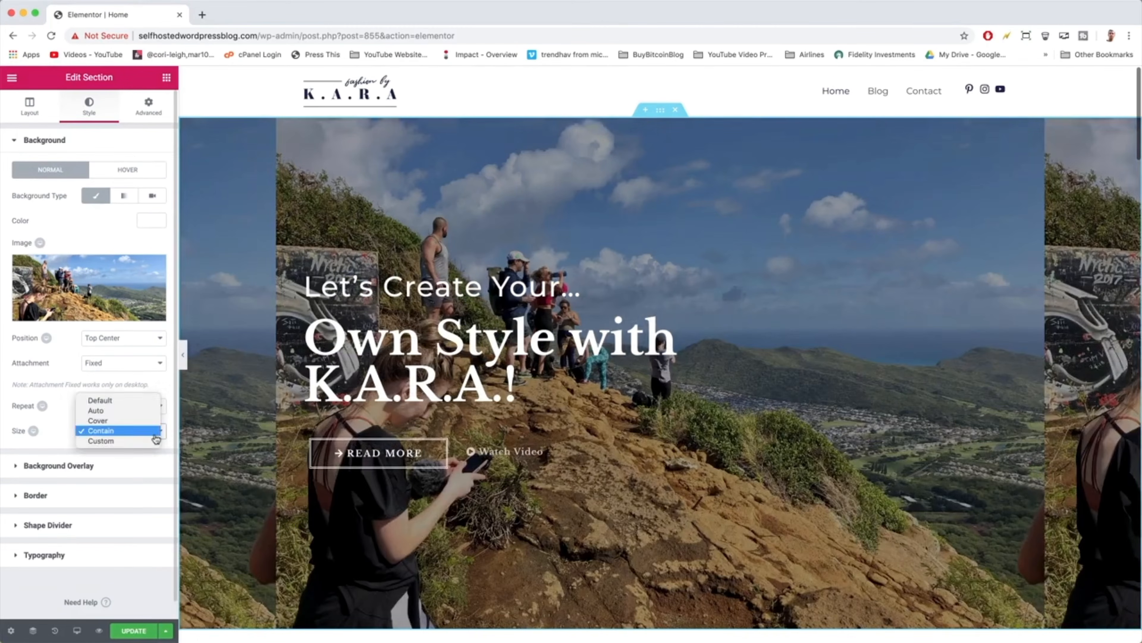
pyautogui.click(99, 420)
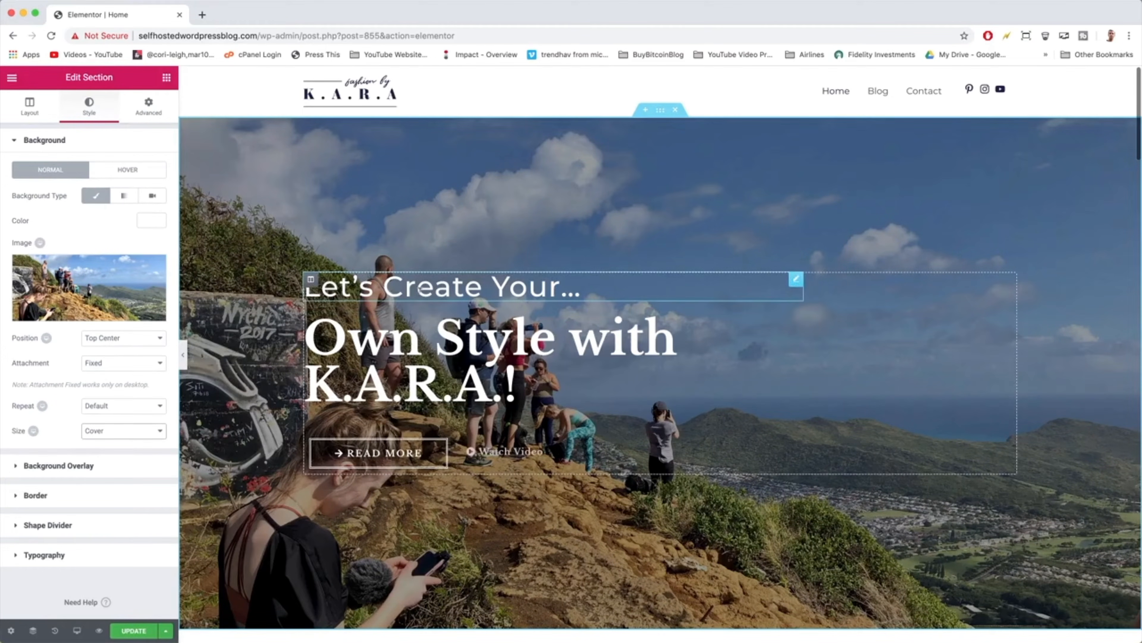
# Right-align the "Let's Create Your..." and "Own Style with K.A.R.A.!" headings in the hero section.
pyautogui.click(451, 285)
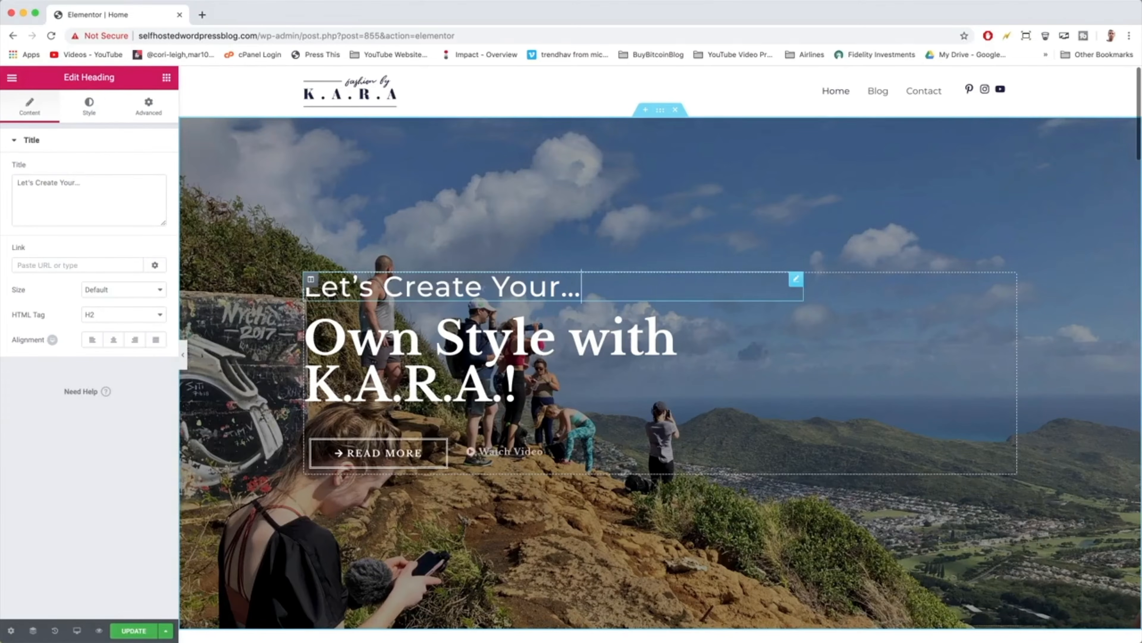
pyautogui.click(135, 341)
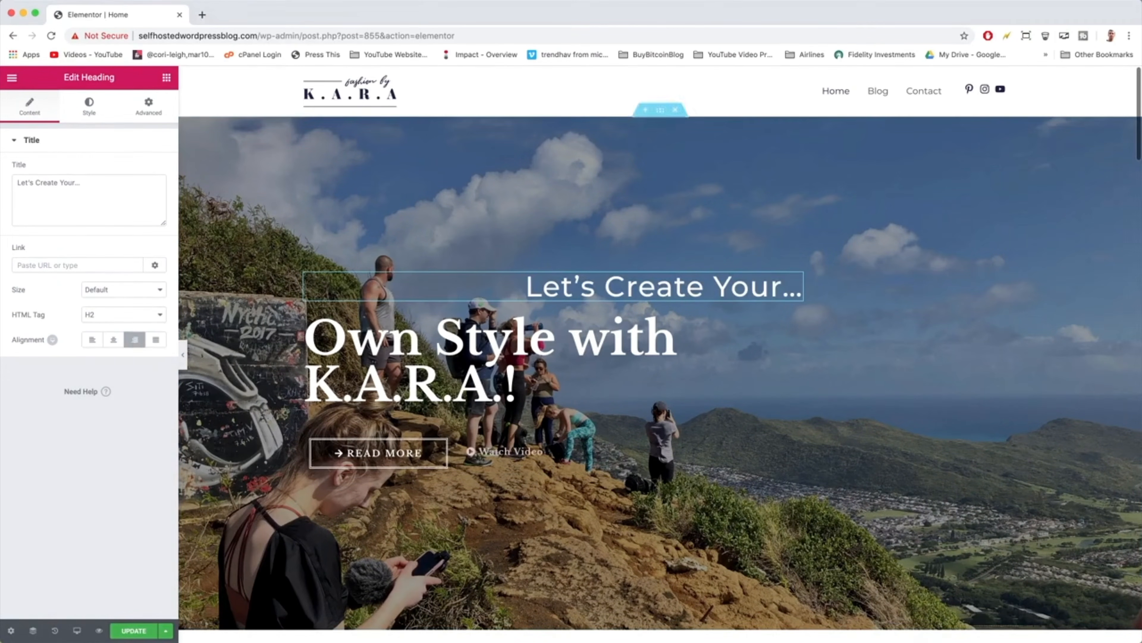
pyautogui.click(539, 355)
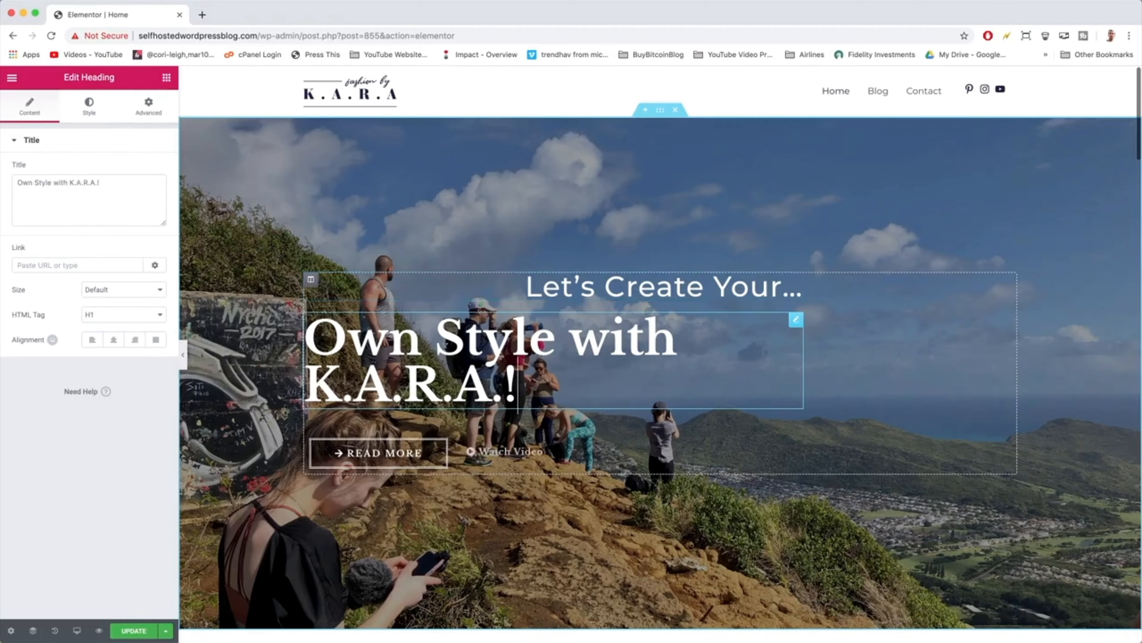
pyautogui.click(135, 340)
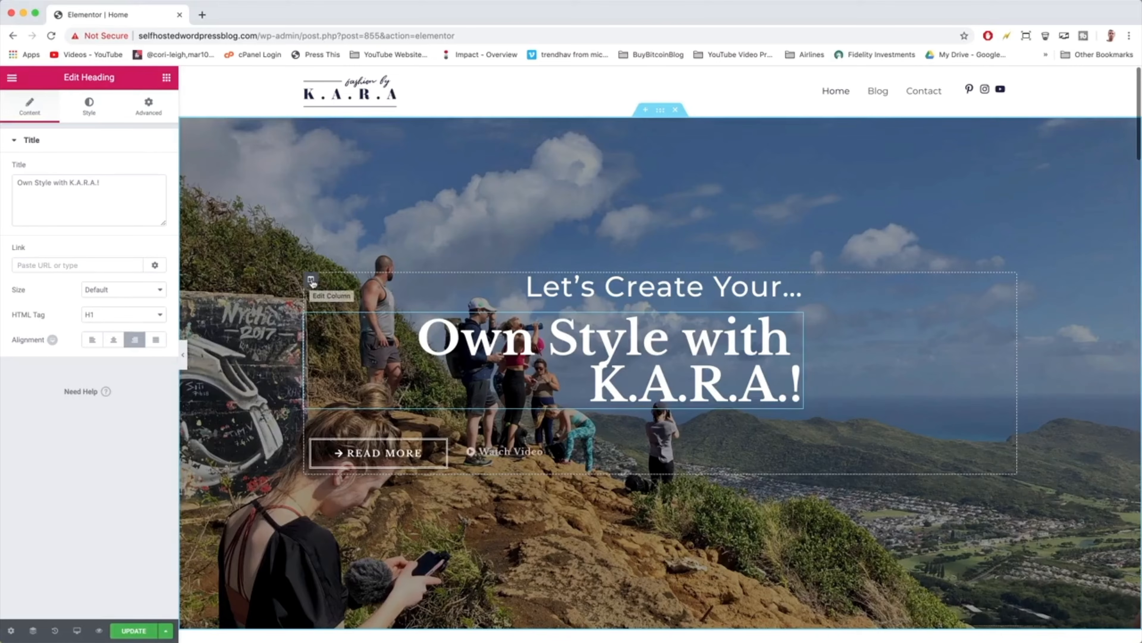
# Set the right padding of the hero text column to 0.
pyautogui.click(312, 281)
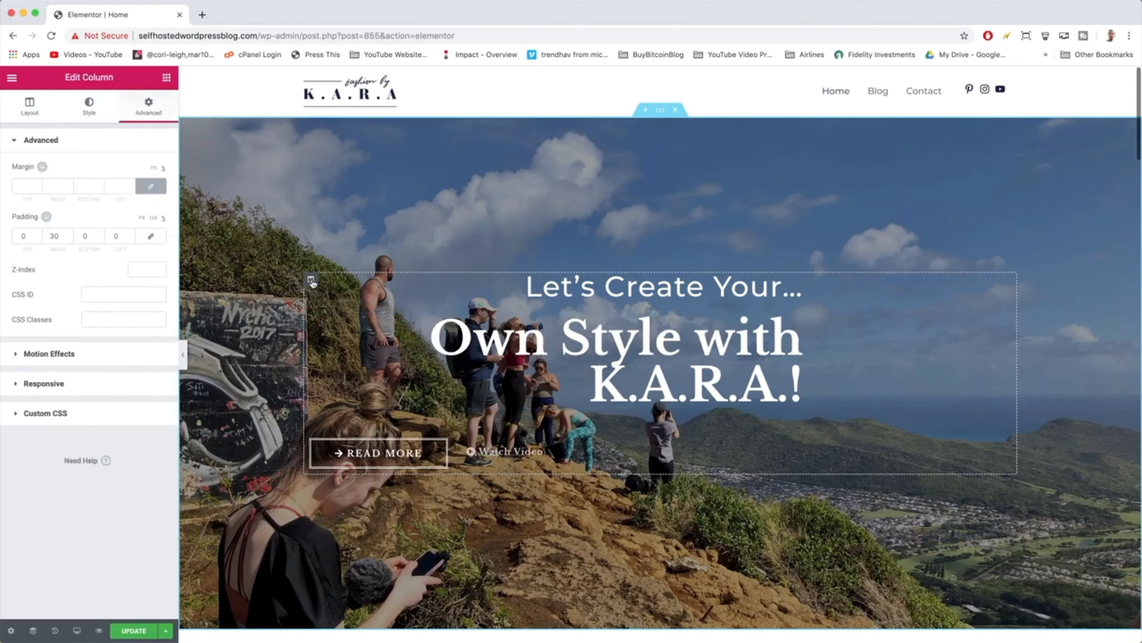
pyautogui.click(26, 107)
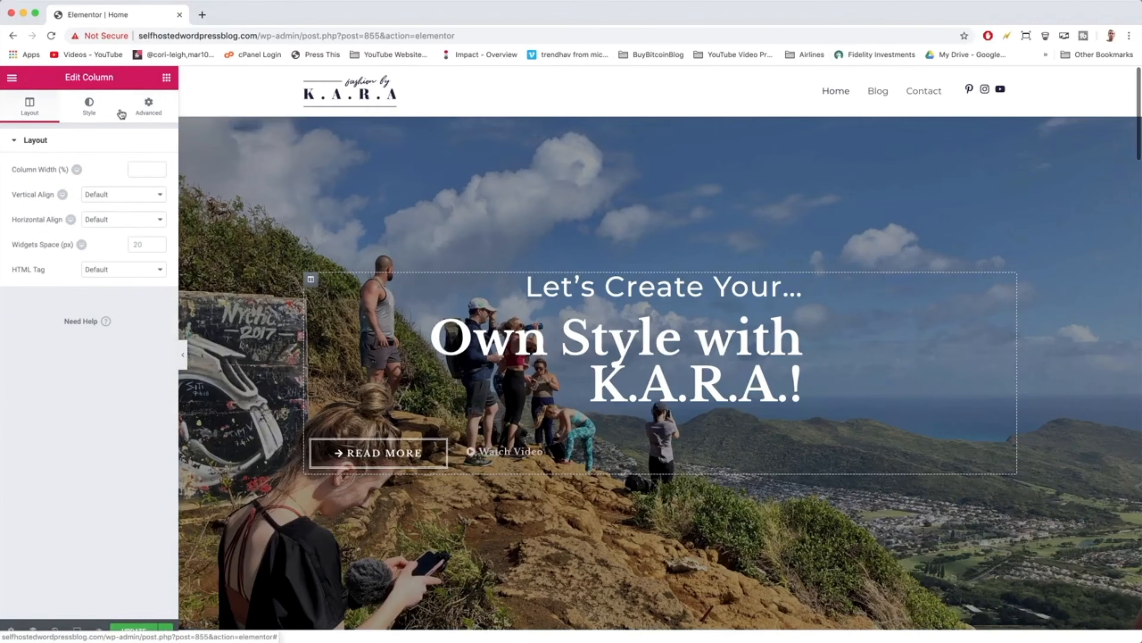
pyautogui.click(155, 109)
pyautogui.doubleClick(55, 233)
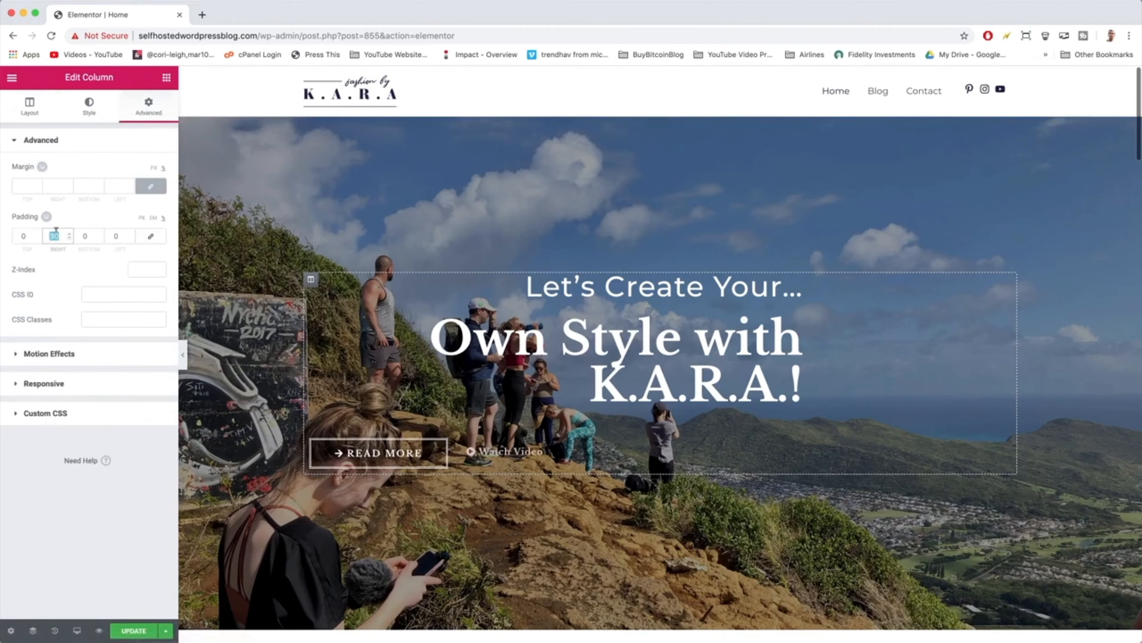
pyautogui.write('0')
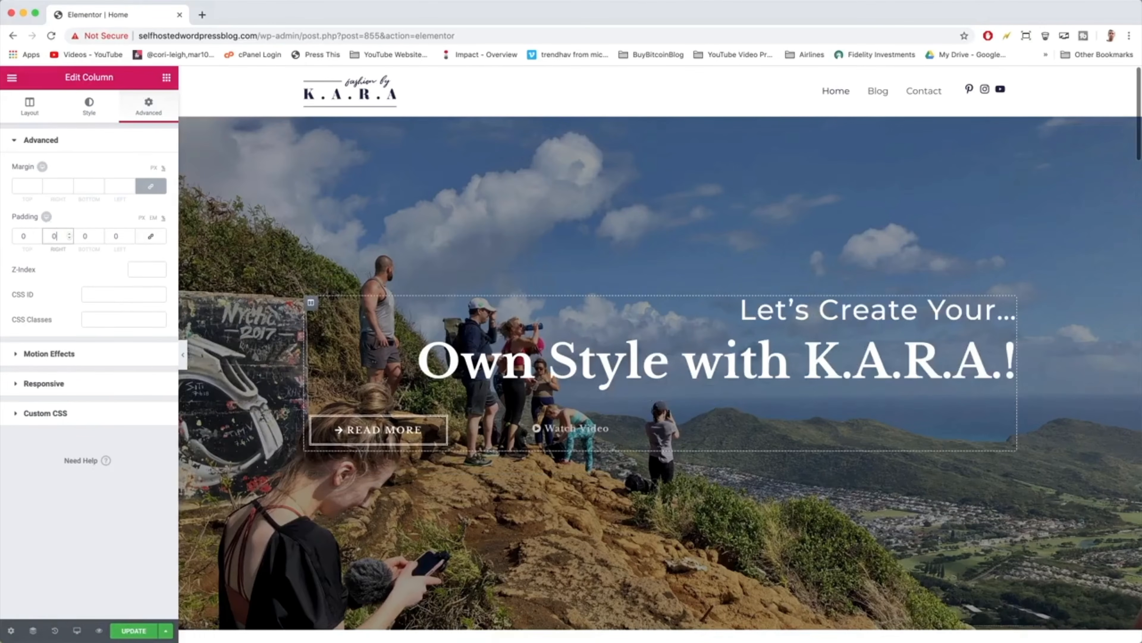
# Widen the Read More button's column below the hero headings and right-align the Read More button.
pyautogui.click(563, 360)
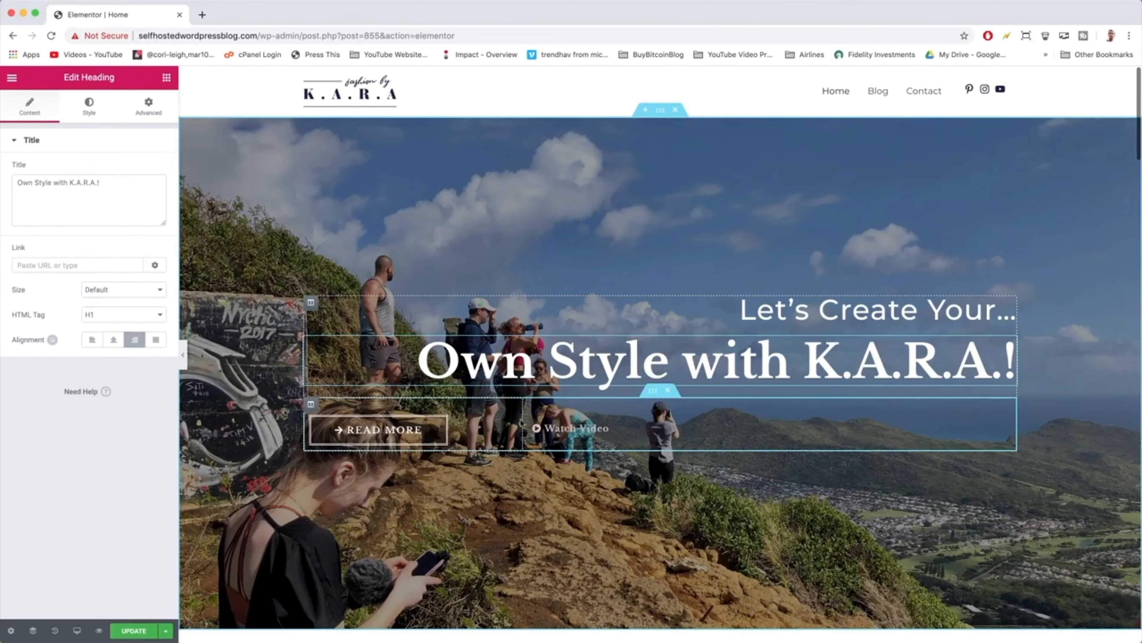
pyautogui.moveTo(520, 423); pyautogui.dragTo(875, 422)
pyautogui.click(839, 426)
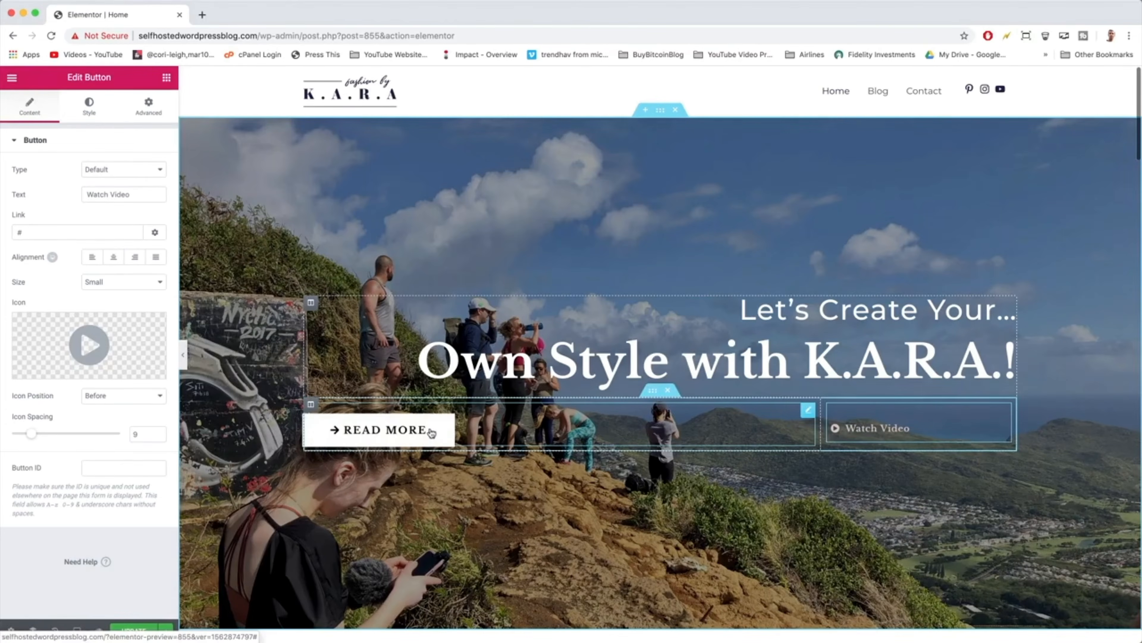
pyautogui.click(433, 430)
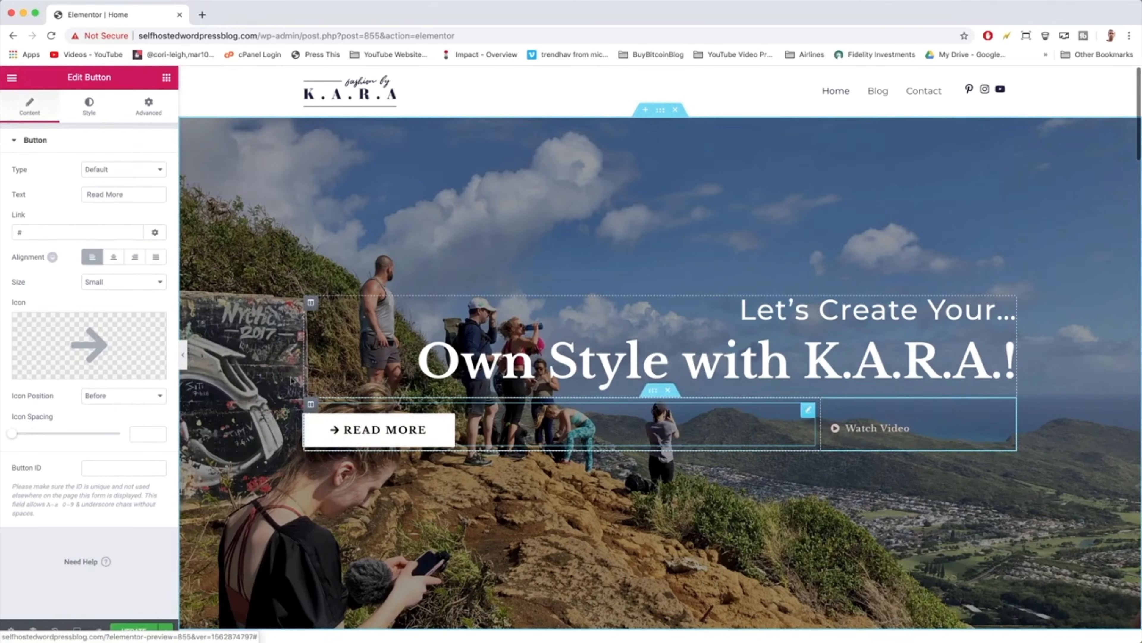
pyautogui.click(135, 257)
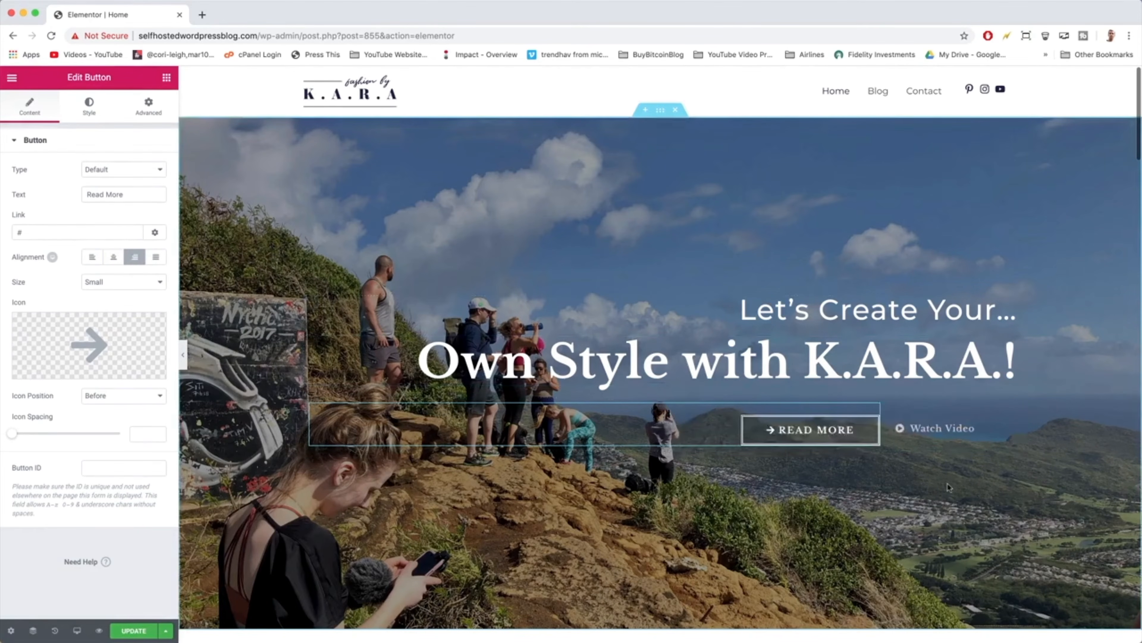
# Change the smaller hero heading's title to "Welcome to my...".
pyautogui.click(823, 311)
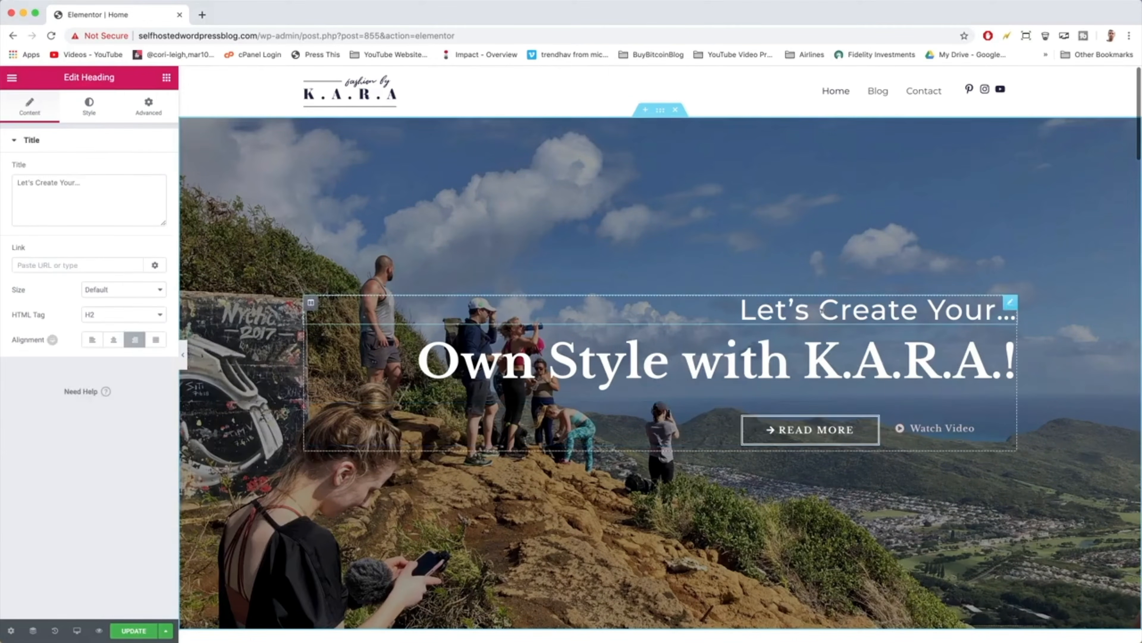
pyautogui.tripleClick(824, 310)
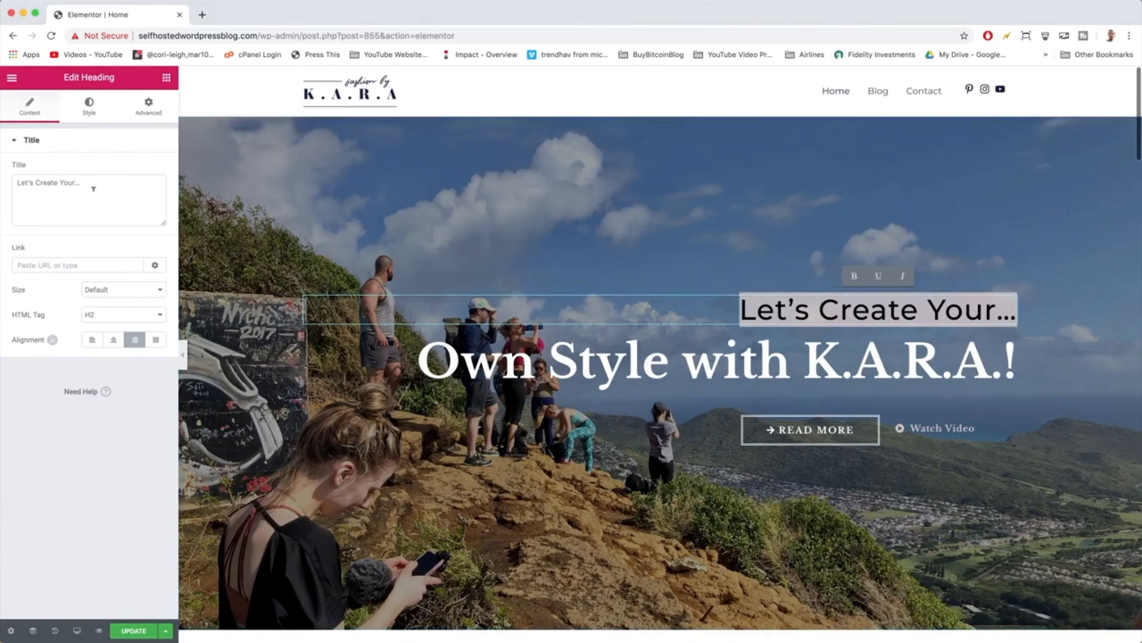
pyautogui.moveTo(101, 182); pyautogui.dragTo(6, 184)
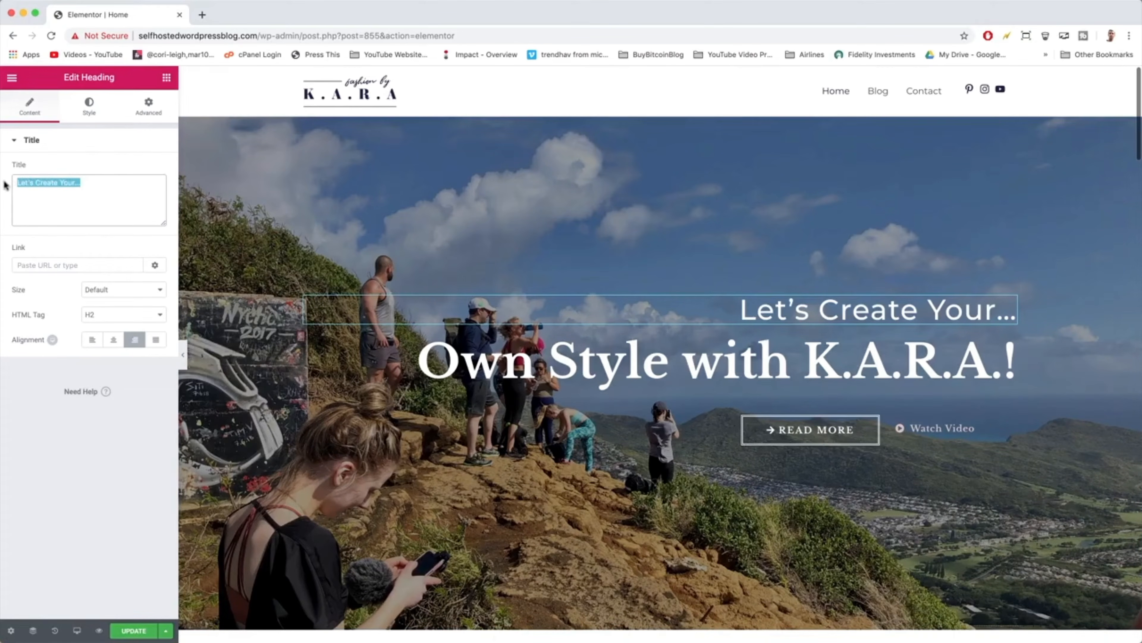
pyautogui.write('Welcome to my ')
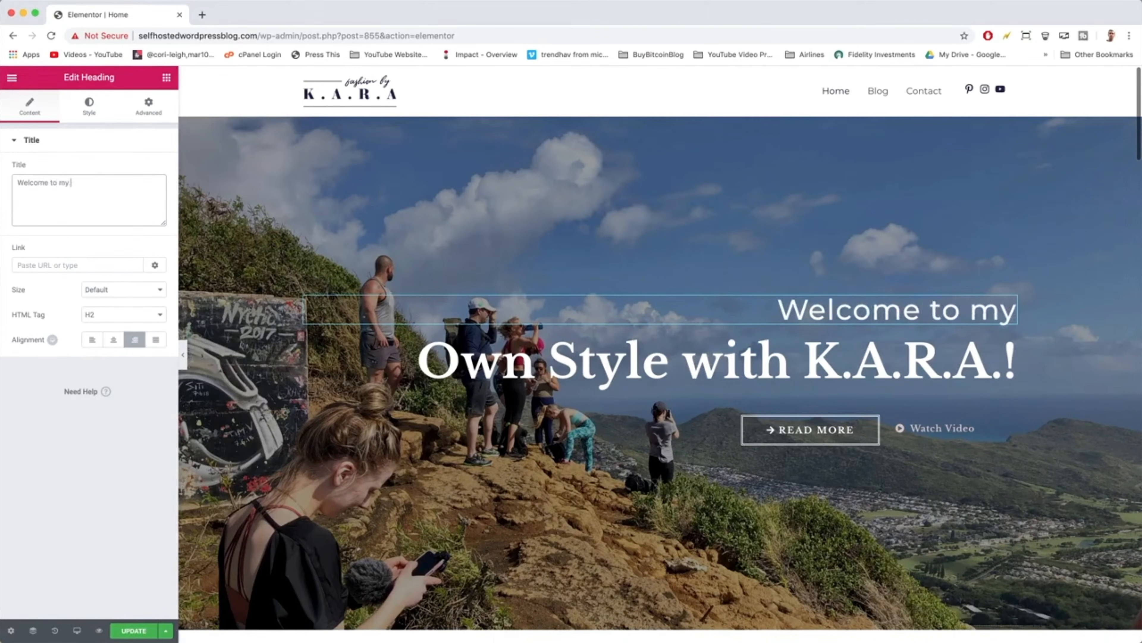
pyautogui.write('...')
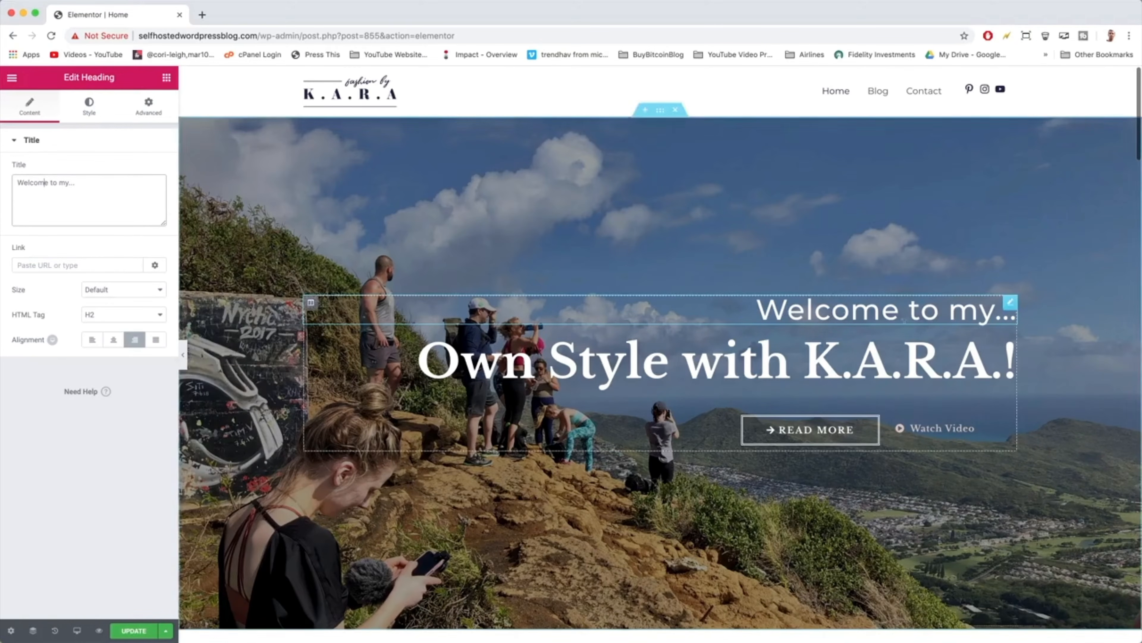
# Replace the main hero heading's text with "Travel Blog!" and update the page.
pyautogui.click(964, 346)
pyautogui.tripleClick(964, 346)
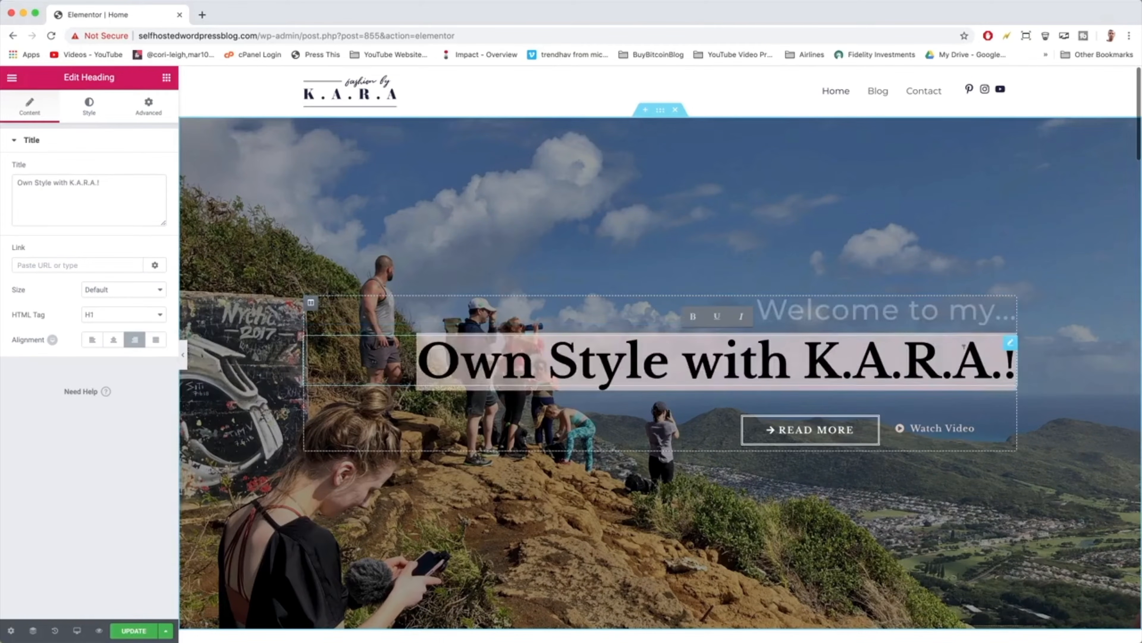
pyautogui.press('BackSpace')
pyautogui.write('Travel Blog!')
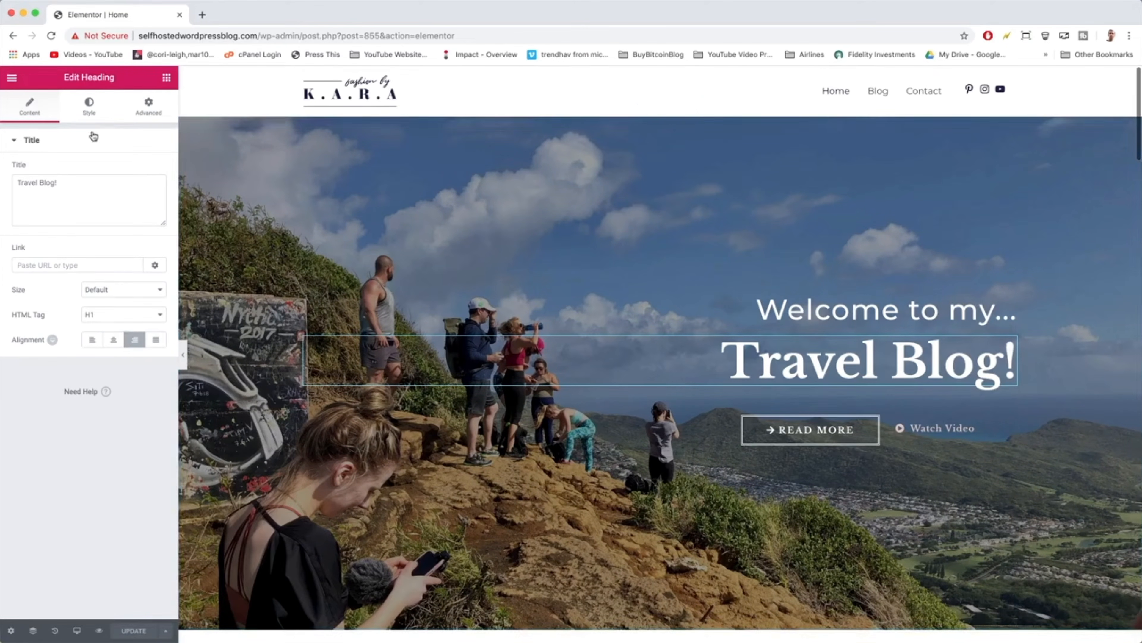
# View the published homepage to check the hero section and reopen it in the Elementor editor.
pyautogui.click(10, 77)
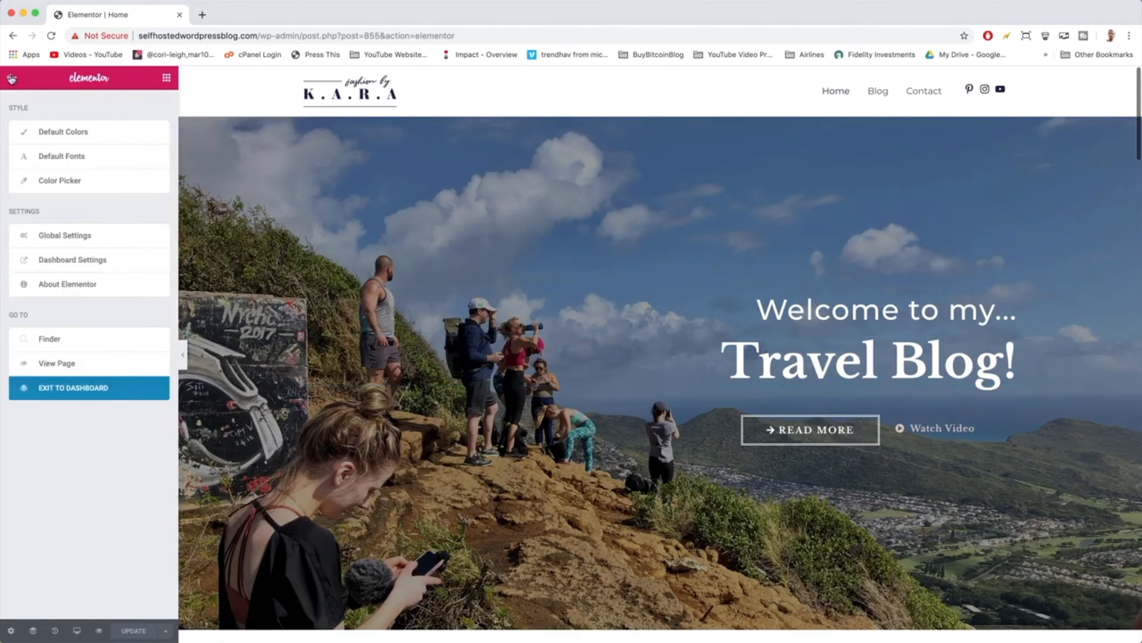
pyautogui.click(96, 369)
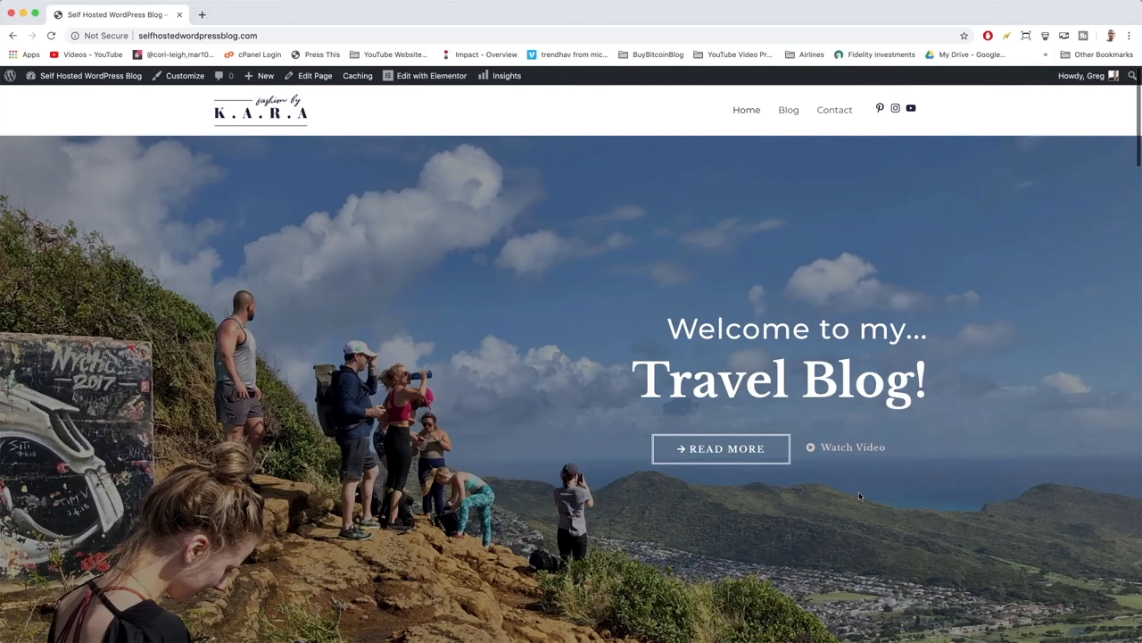
pyautogui.click(436, 77)
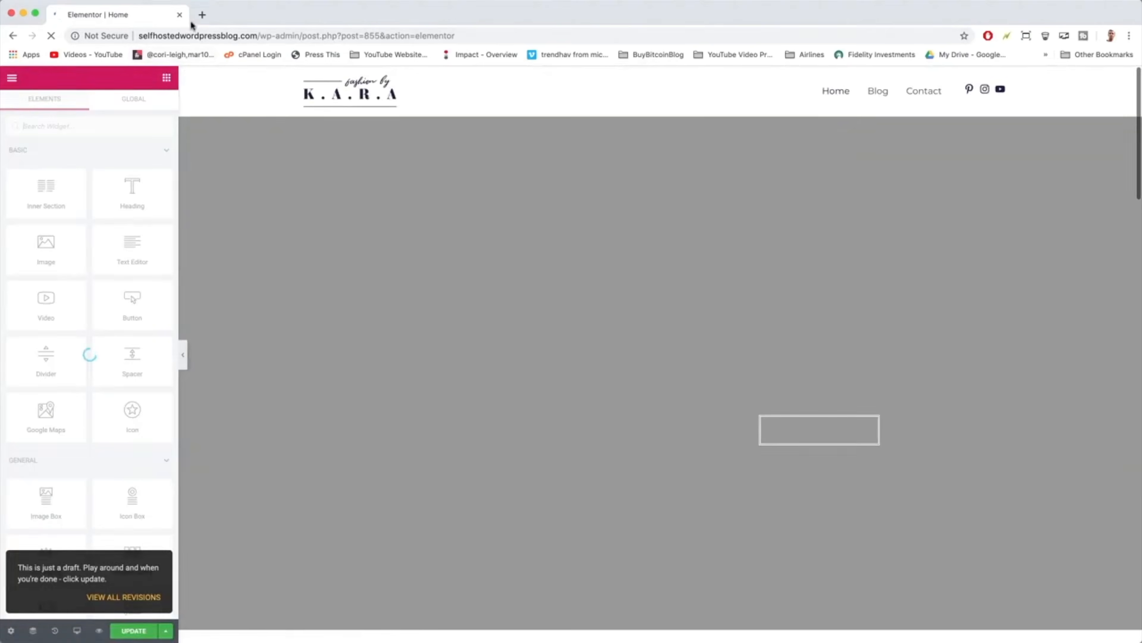
# Open selfhostedwordpressblog.com in a new browser tab and copy the link address of the Blog item in the site navigation.
pyautogui.click(202, 15)
pyautogui.write('selfhostedwordpressblog.com')
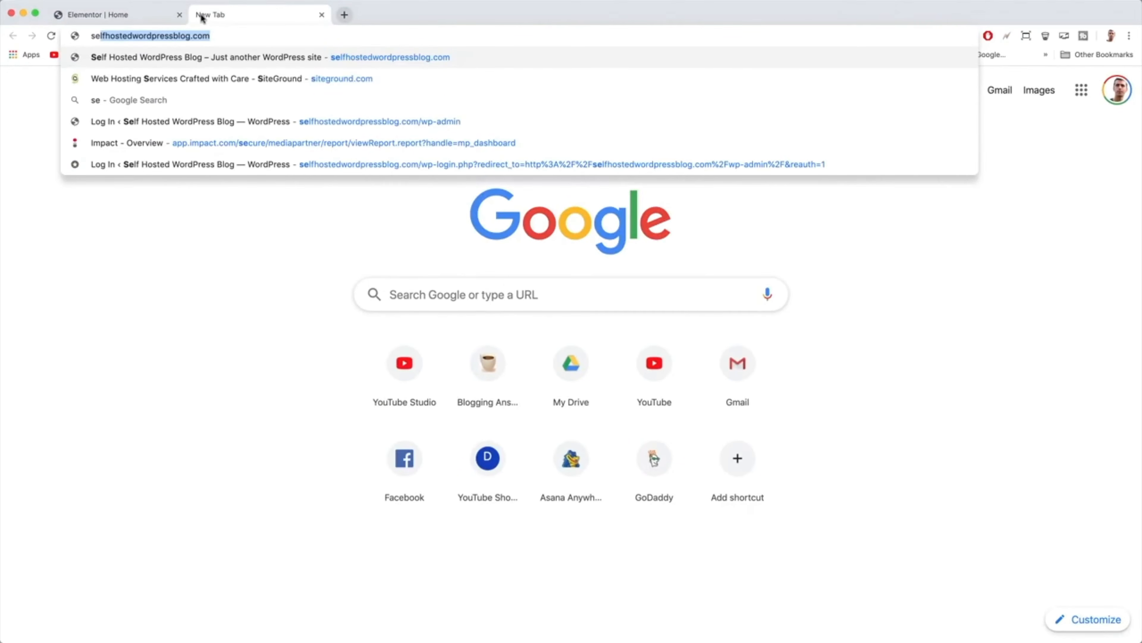
pyautogui.press('Return')
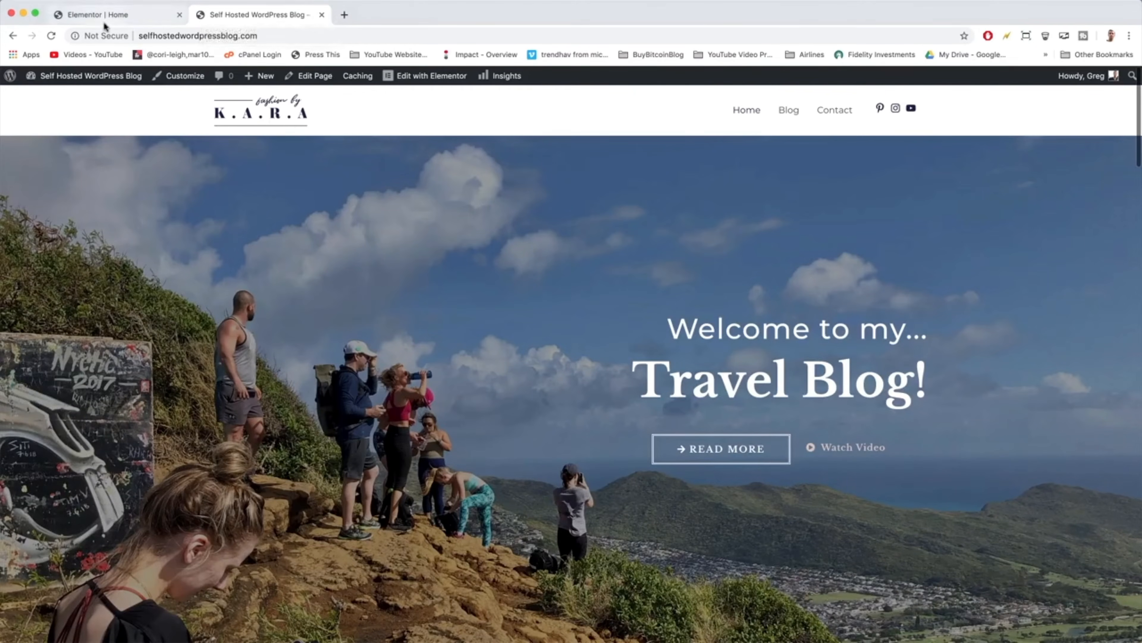
pyautogui.rightClick(790, 113)
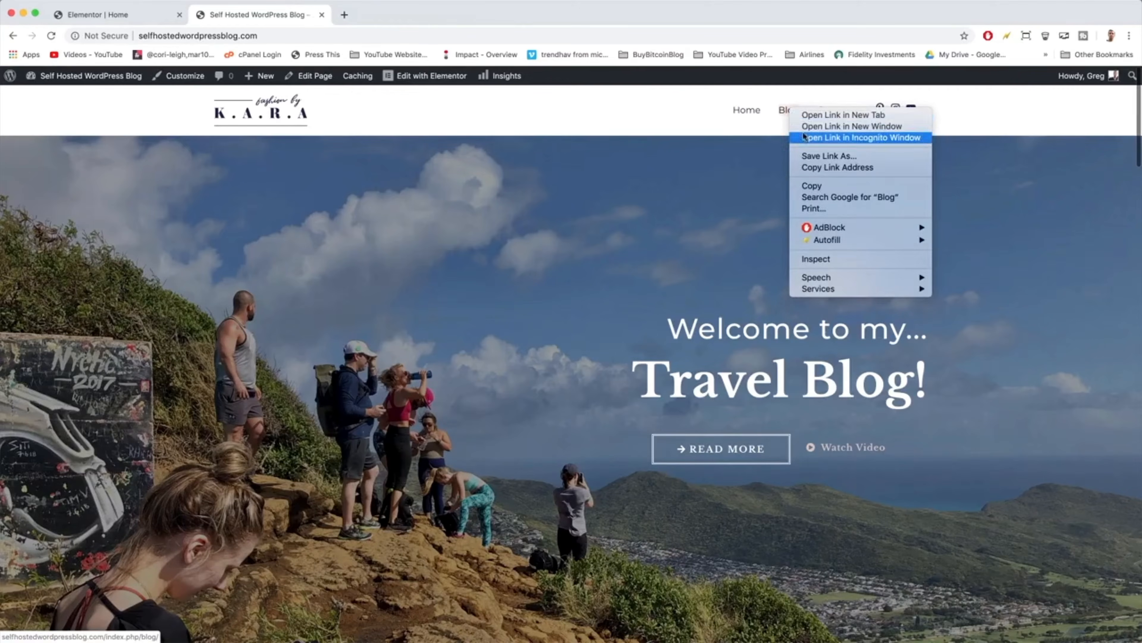
pyautogui.click(823, 169)
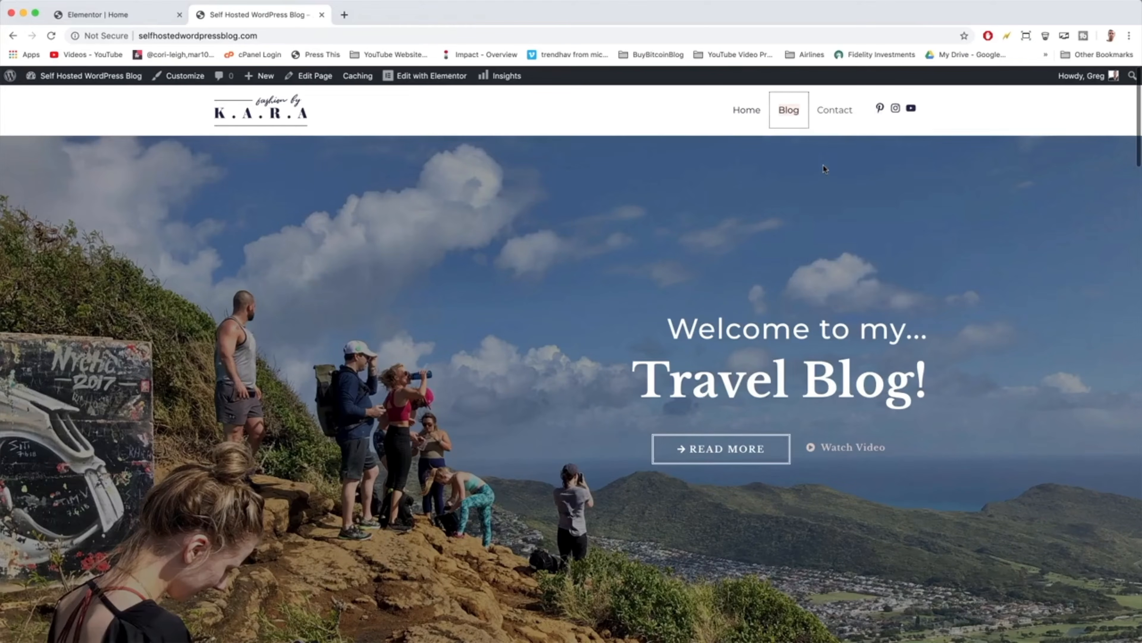
# Return to the Elementor editor and replace the Read More button's placeholder link with the copied Blog page address.
pyautogui.click(125, 17)
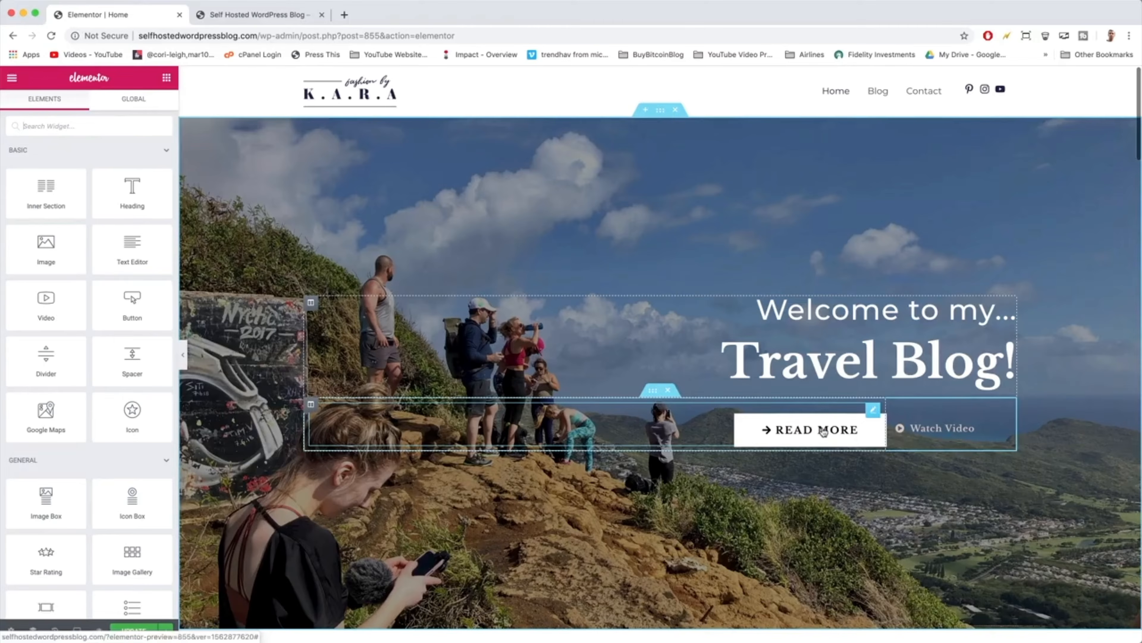
pyautogui.click(818, 434)
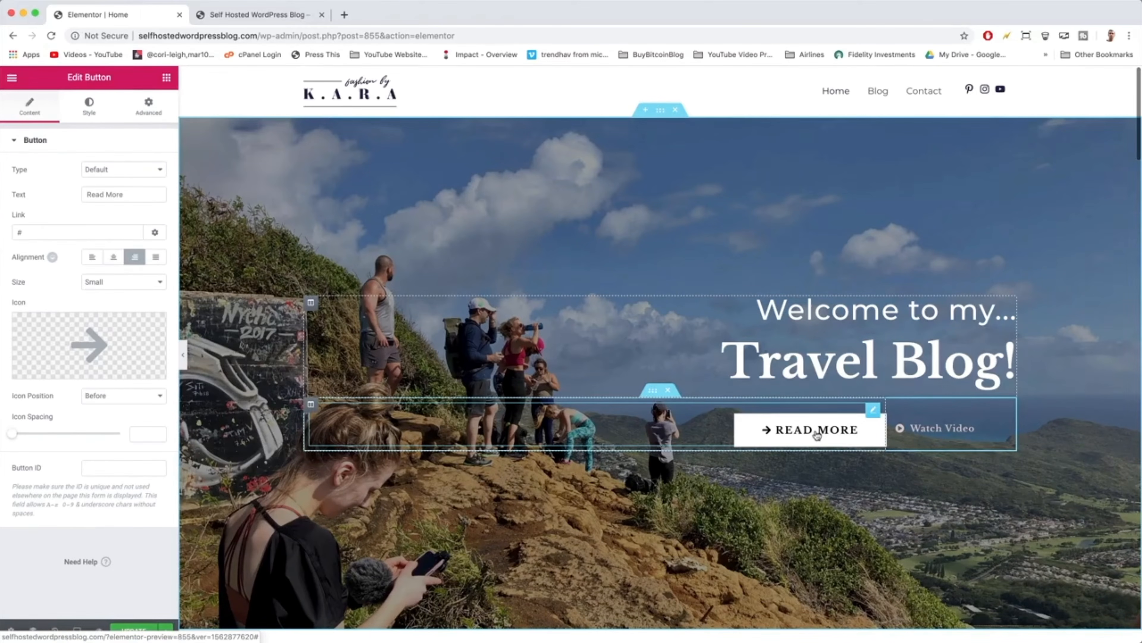
pyautogui.moveTo(26, 231); pyautogui.dragTo(16, 230)
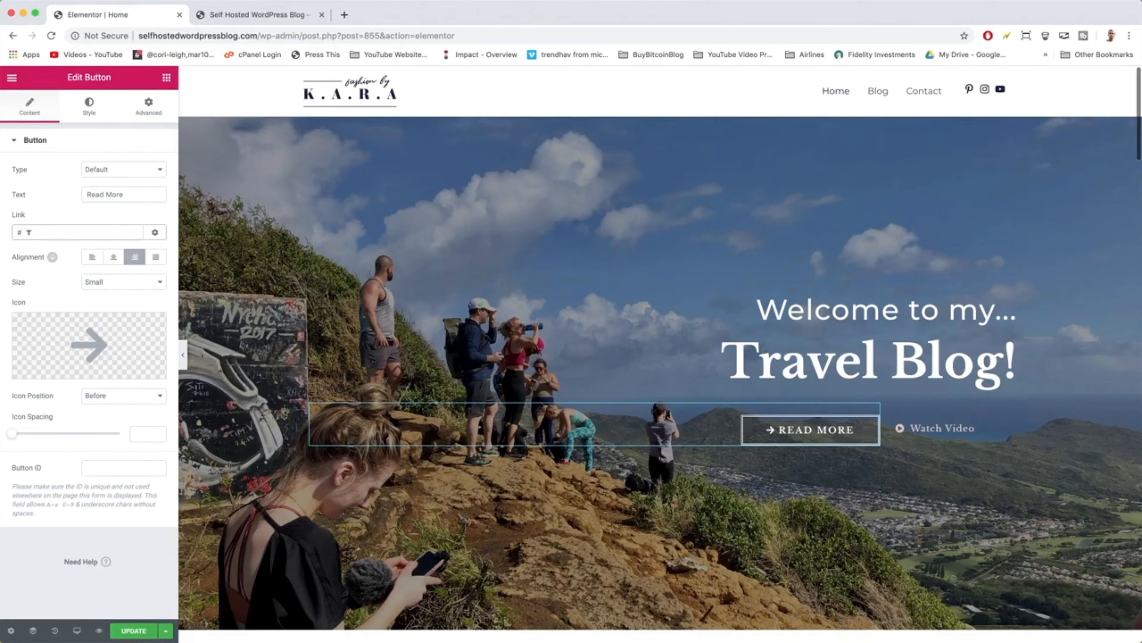
pyautogui.press('BackSpace')
pyautogui.rightClick(29, 234)
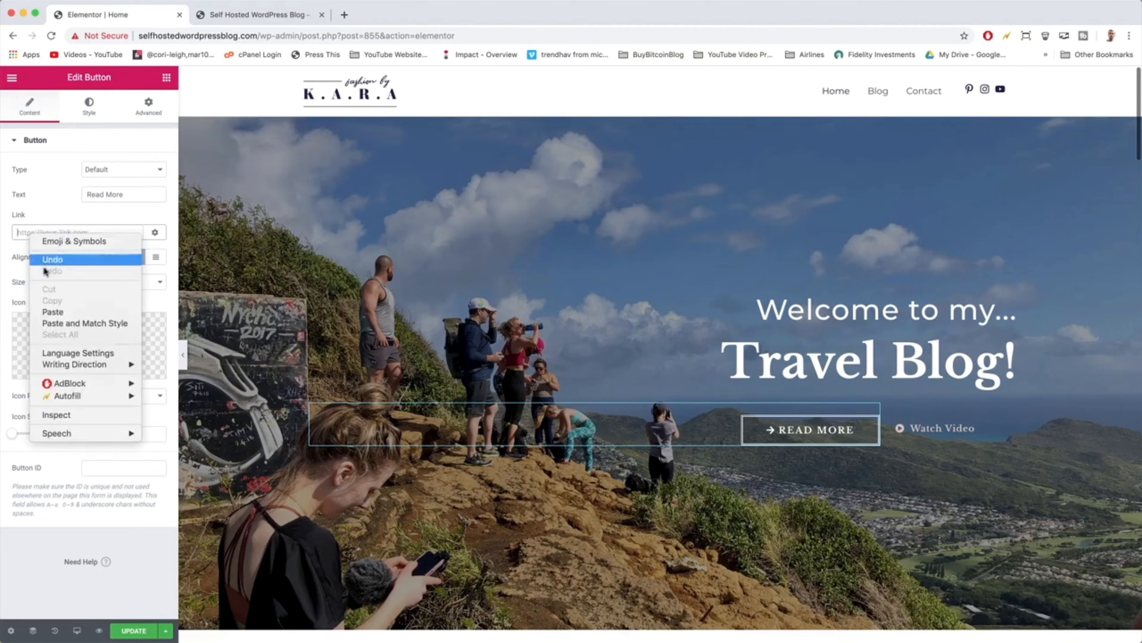
pyautogui.click(53, 312)
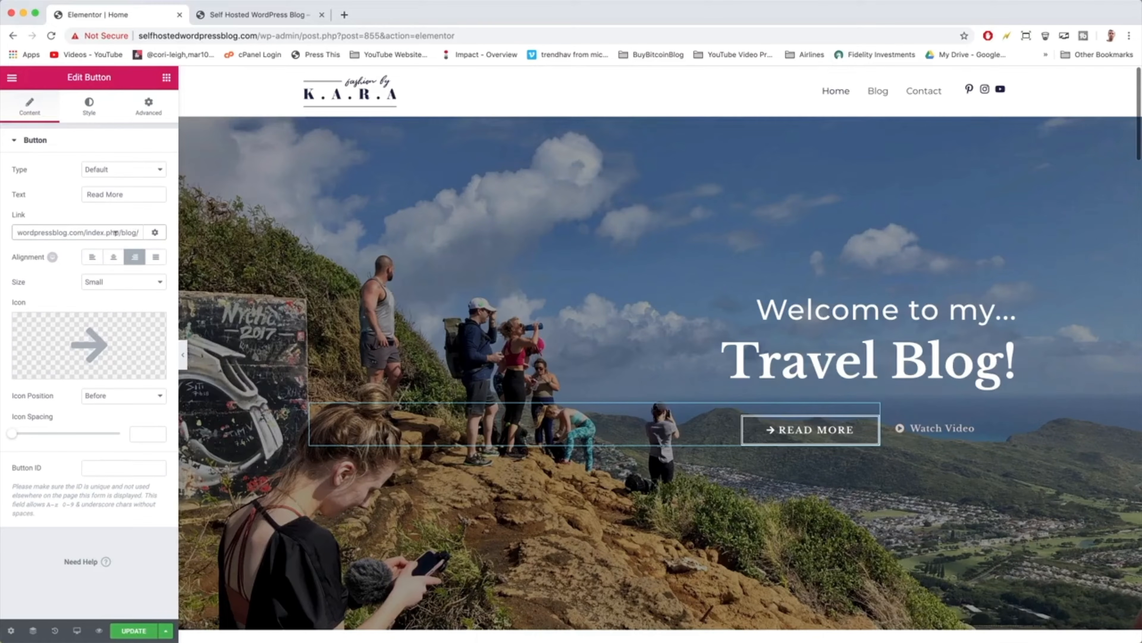
# Remove the index.php part from the Read More button's link so it ends in selfhostedwordpressblog.com/blog, and update the page.
pyautogui.moveTo(119, 232); pyautogui.dragTo(86, 232)
pyautogui.press('BackSpace')
pyautogui.press('BackSpace')
pyautogui.moveTo(20, 232); pyautogui.dragTo(137, 232)
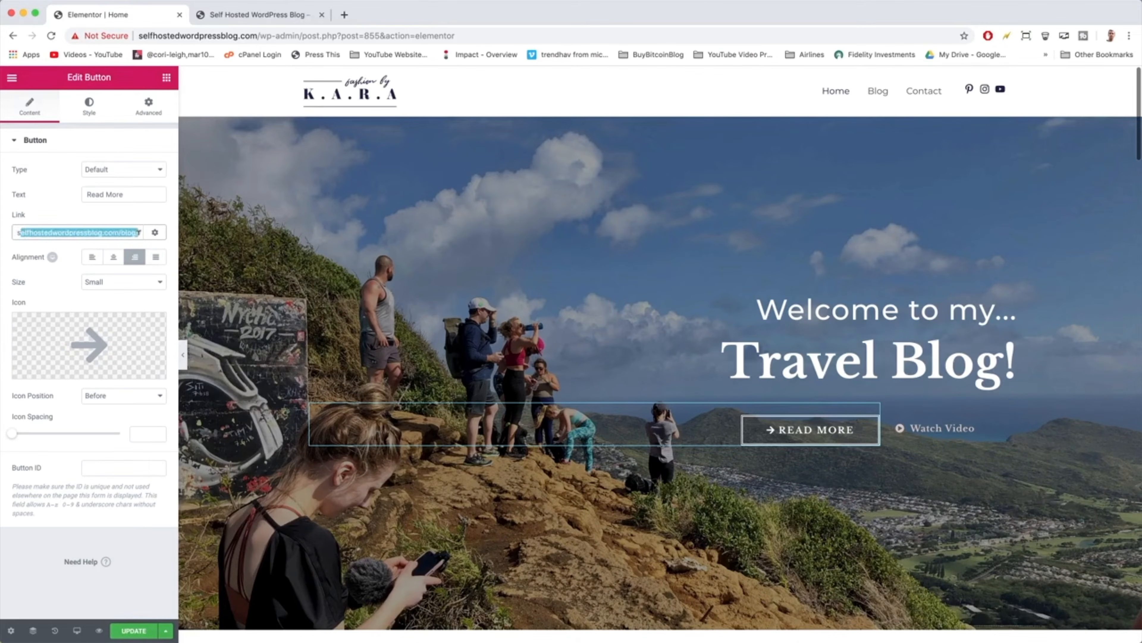
pyautogui.click(121, 232)
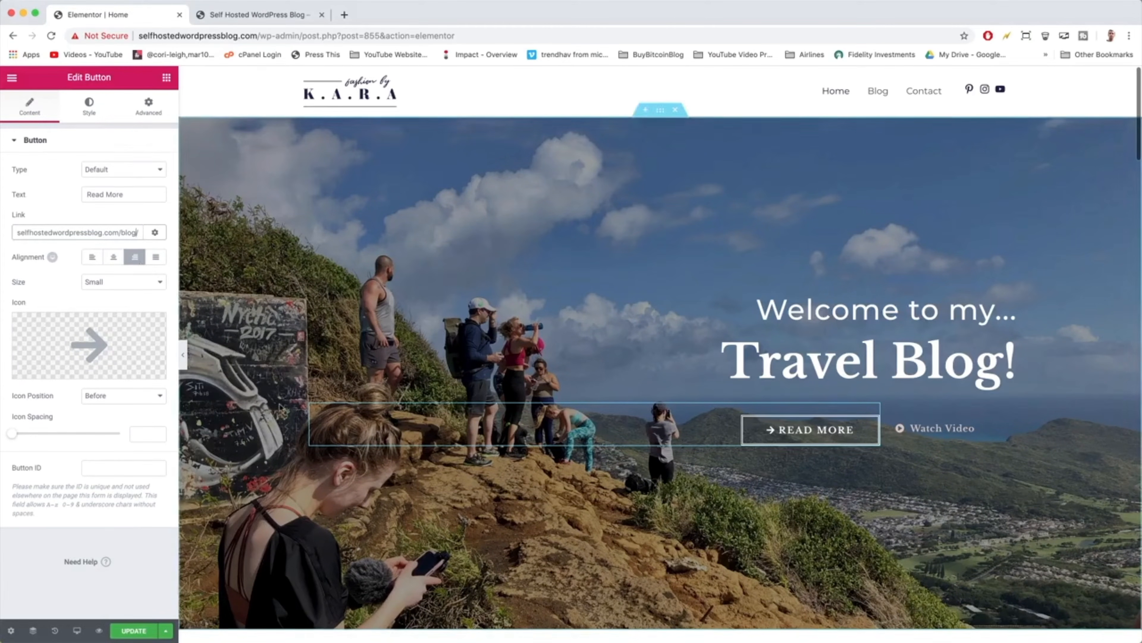
pyautogui.click(134, 630)
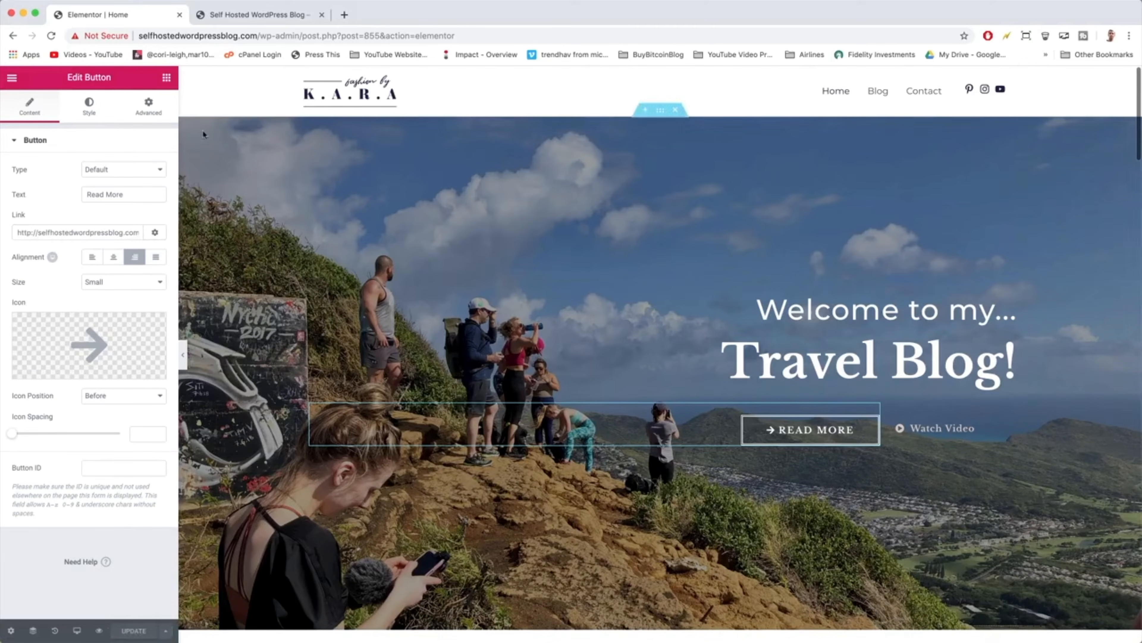
# Open the Blog page on the live site and examine the structure of its web address.
pyautogui.click(243, 18)
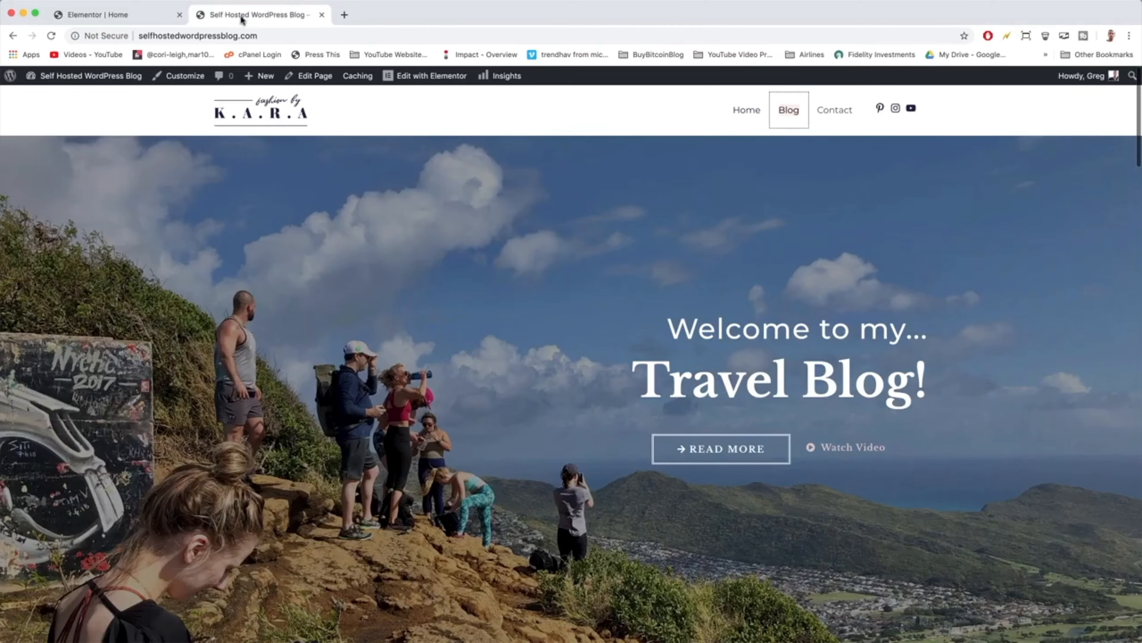
pyautogui.click(831, 113)
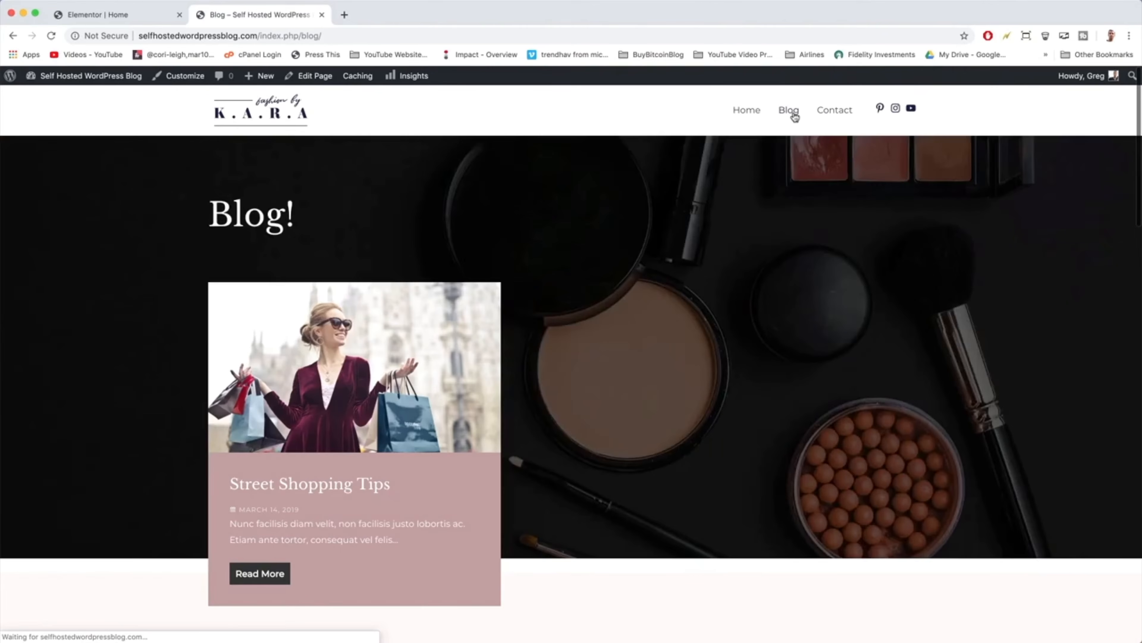
pyautogui.moveTo(260, 35)
pyautogui.mouseDown()
pyautogui.moveTo(321, 35)
pyautogui.moveTo(259, 32)
pyautogui.mouseUp()
pyautogui.click(321, 31)
pyautogui.click(289, 39)
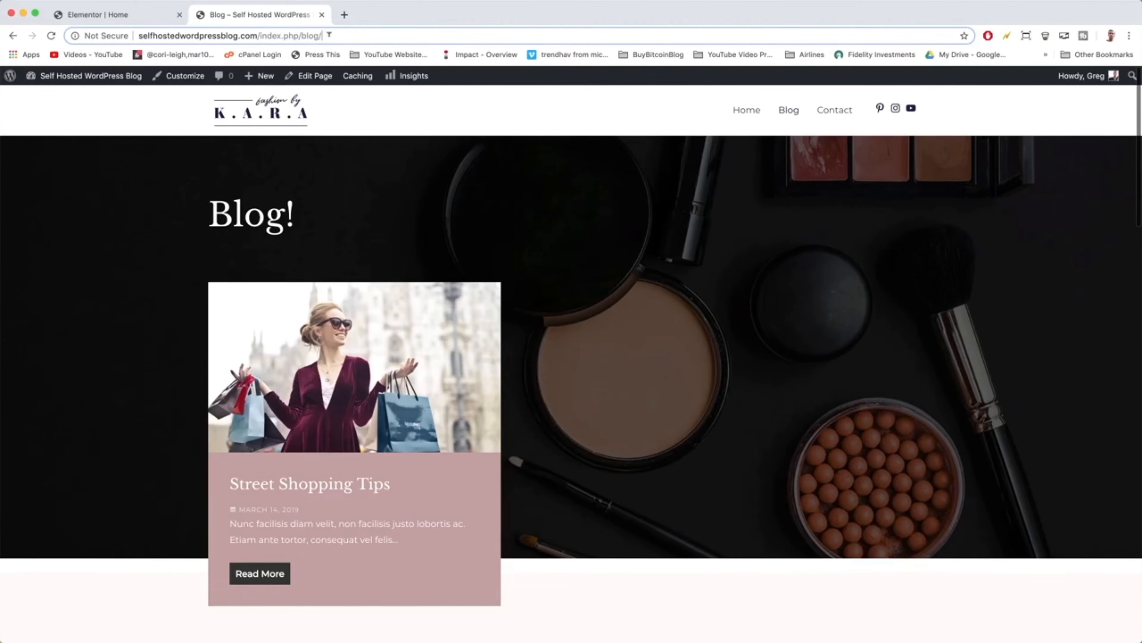
pyautogui.click(330, 35)
# Set the site's permalink structure to Post name in the WordPress permalink settings and save the changes.
pyautogui.click(125, 78)
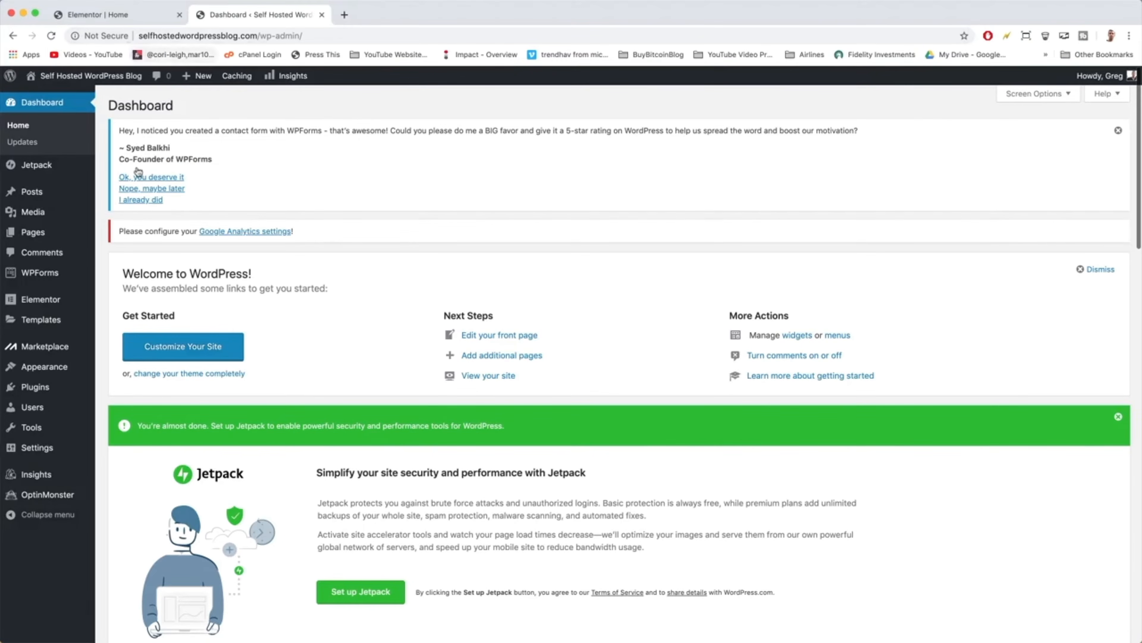
pyautogui.moveTo(63, 450)
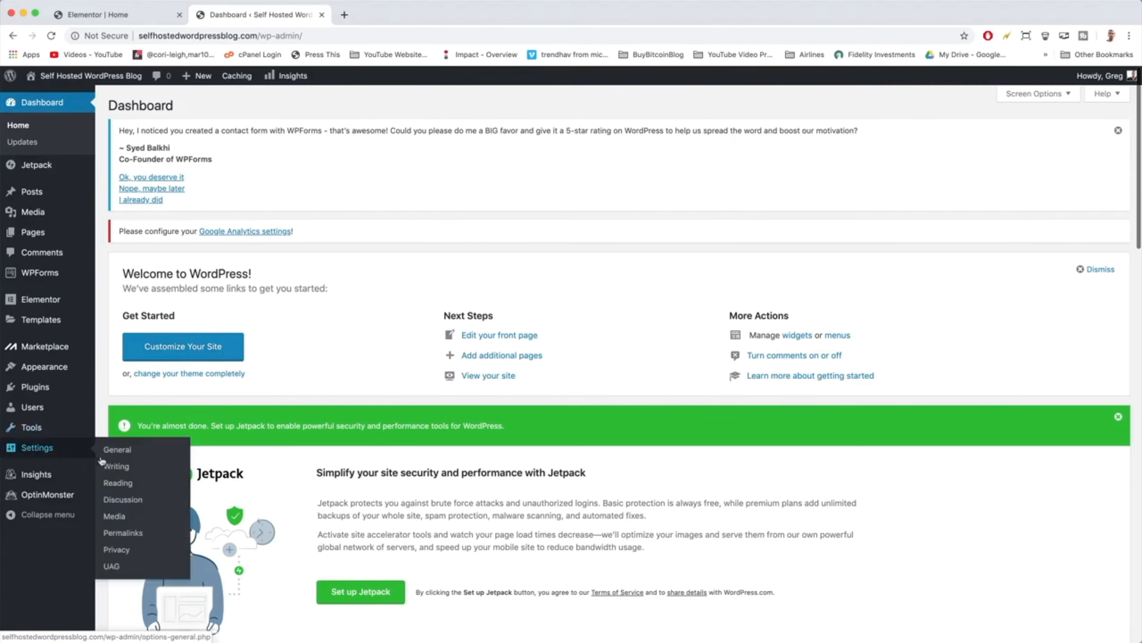
pyautogui.click(124, 533)
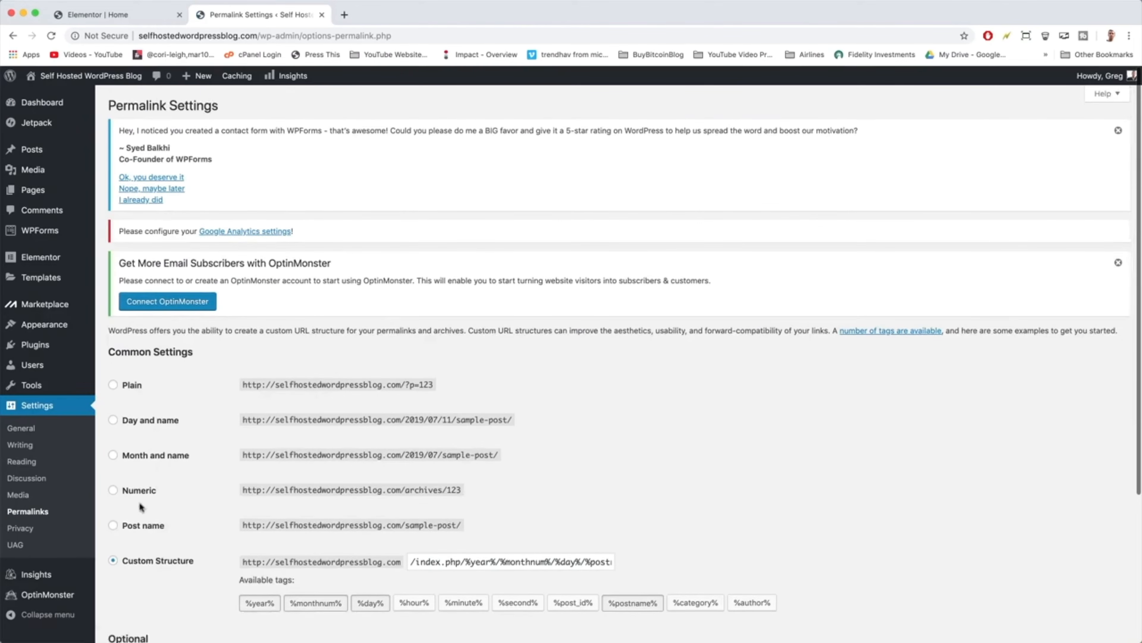
pyautogui.click(135, 530)
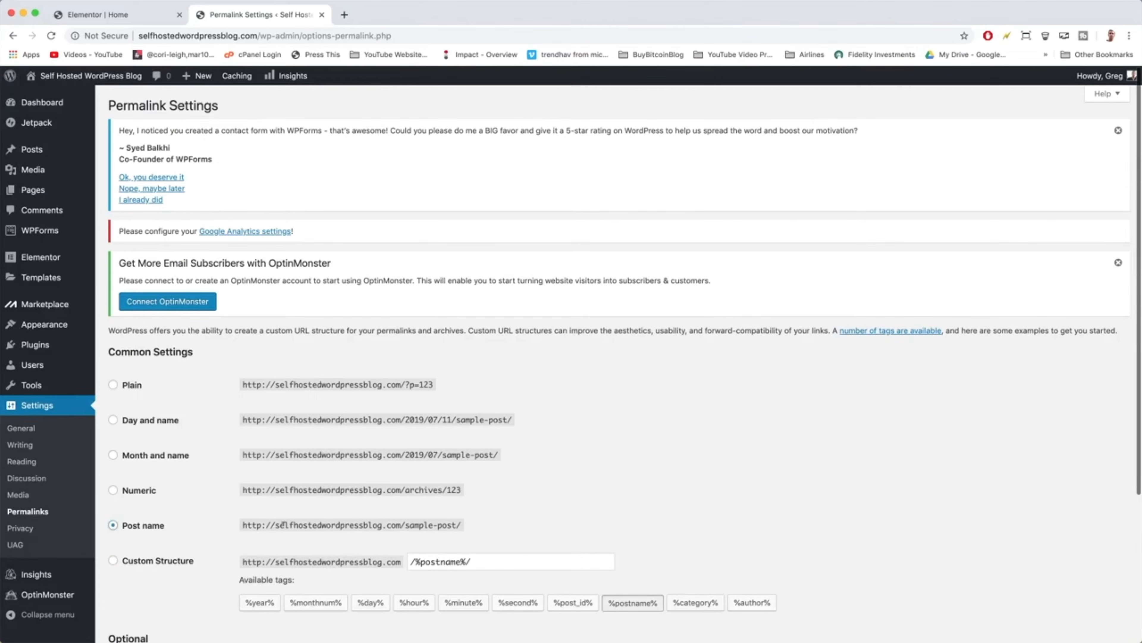
pyautogui.moveTo(243, 524); pyautogui.dragTo(458, 523)
pyautogui.click(459, 523)
pyautogui.scroll(-5, 315, 495)
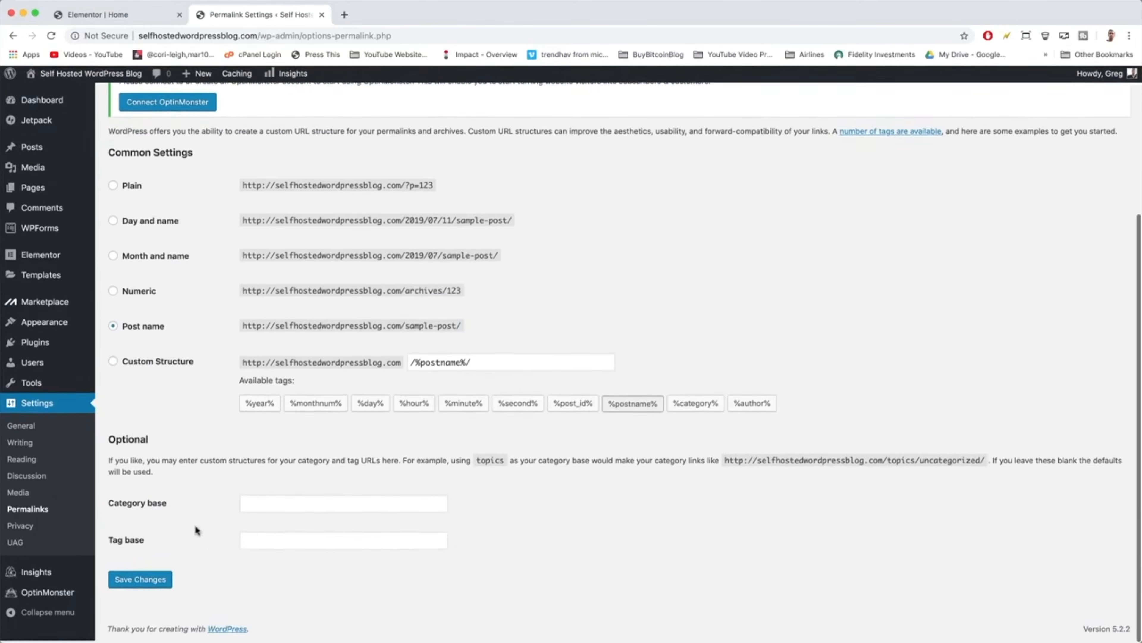
pyautogui.click(158, 580)
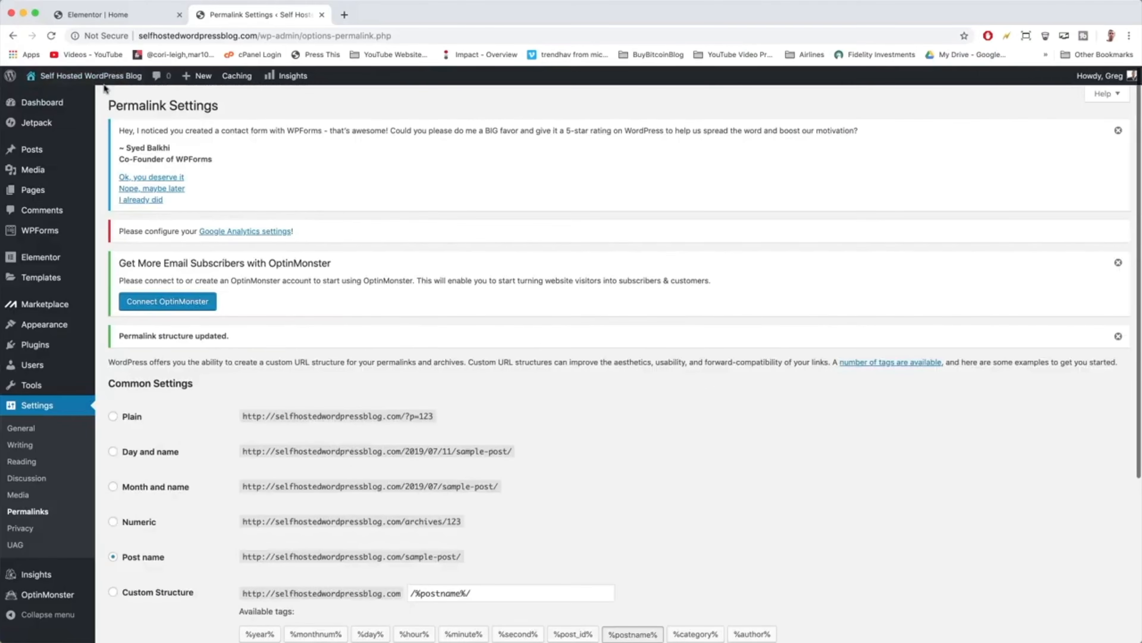
# Test the Read More link on the live homepage, return to the homepage, and try the Watch Video link.
pyautogui.click(111, 88)
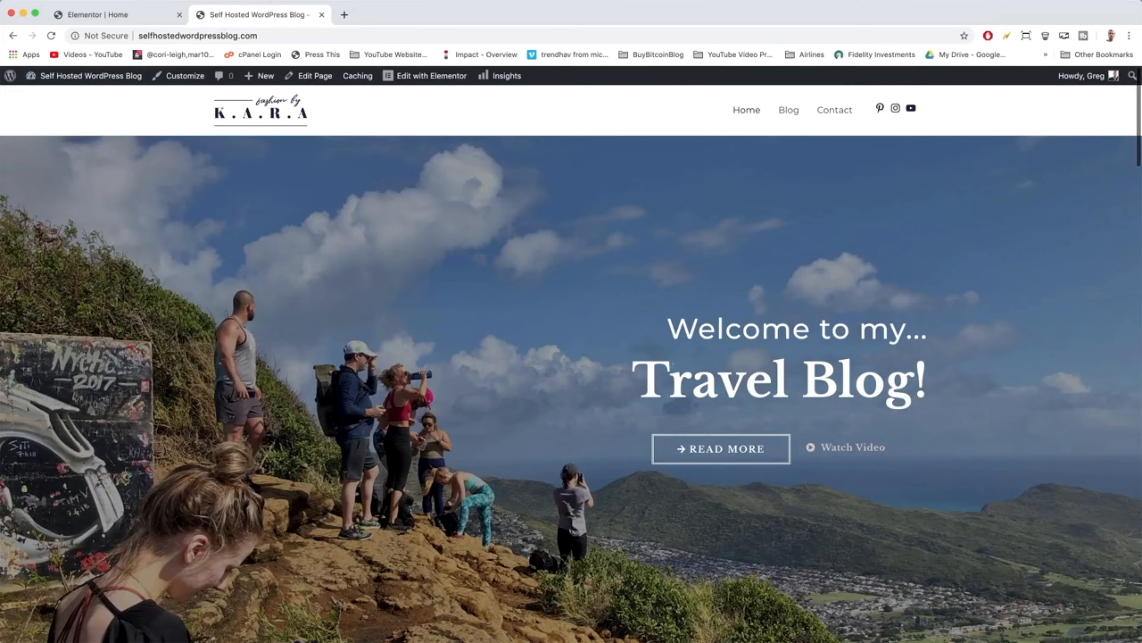
pyautogui.click(709, 451)
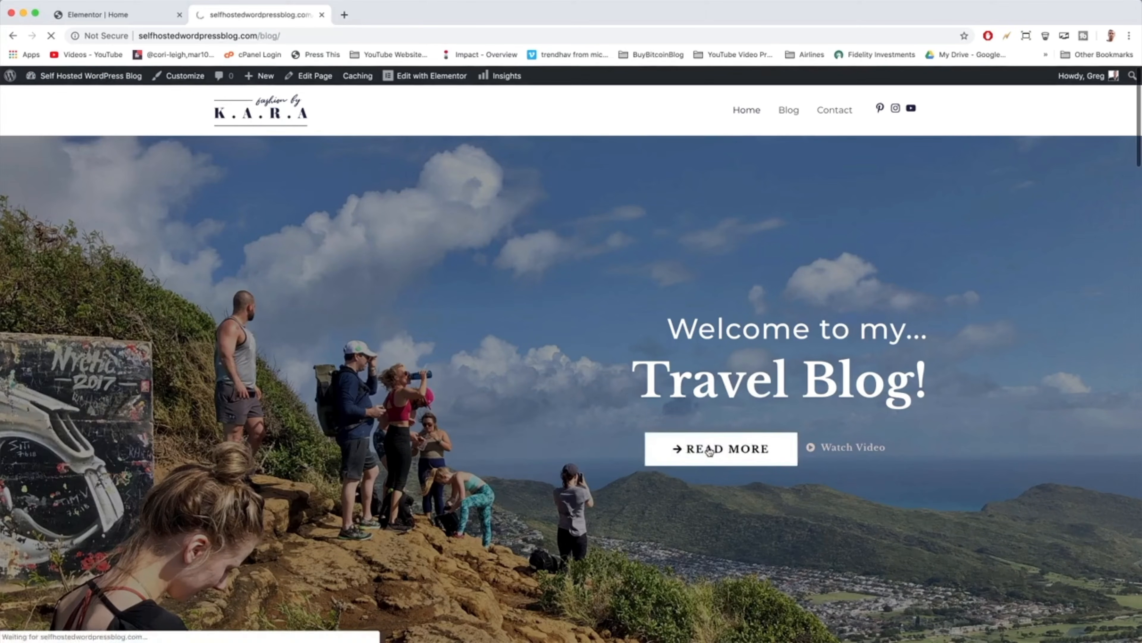
pyautogui.scroll(-17, 386, 360)
pyautogui.scroll(17, 385, 358)
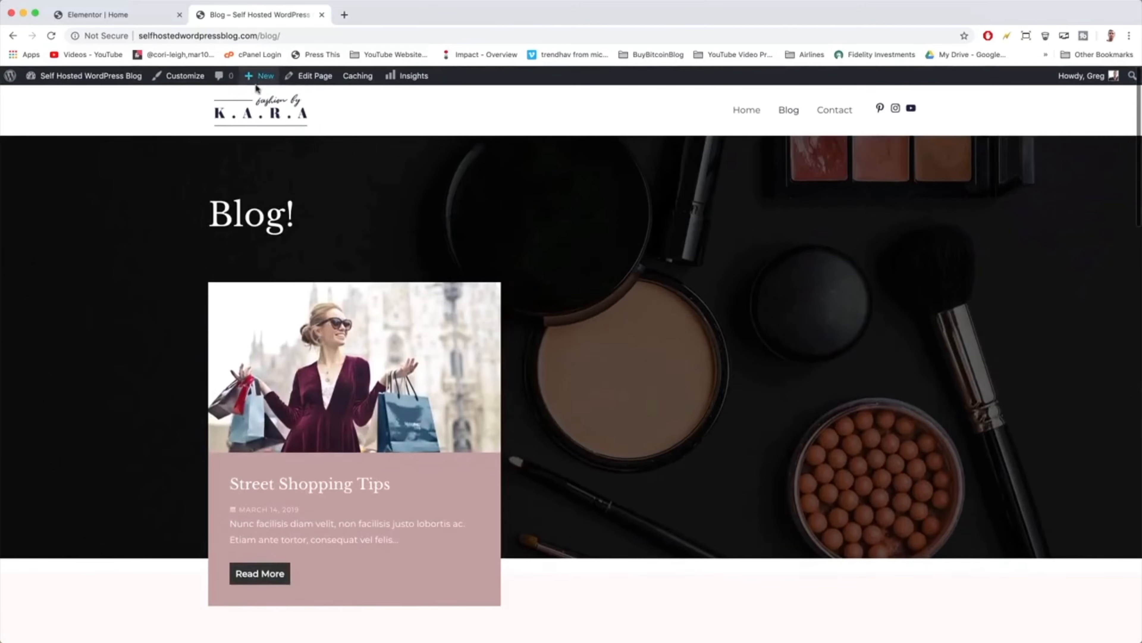
pyautogui.click(231, 118)
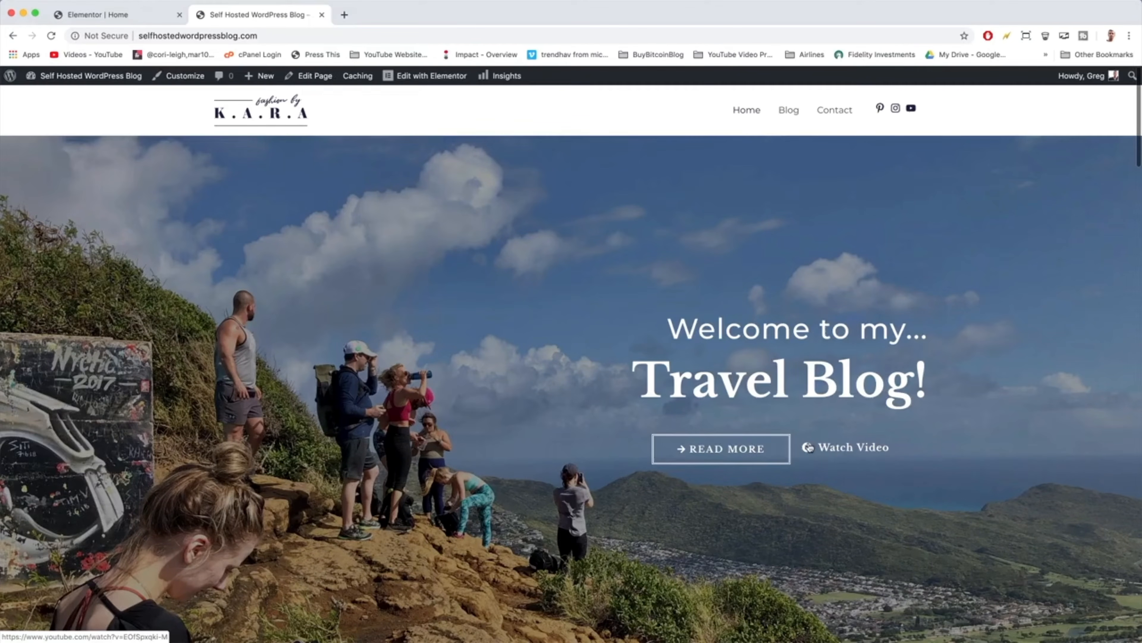
pyautogui.click(808, 447)
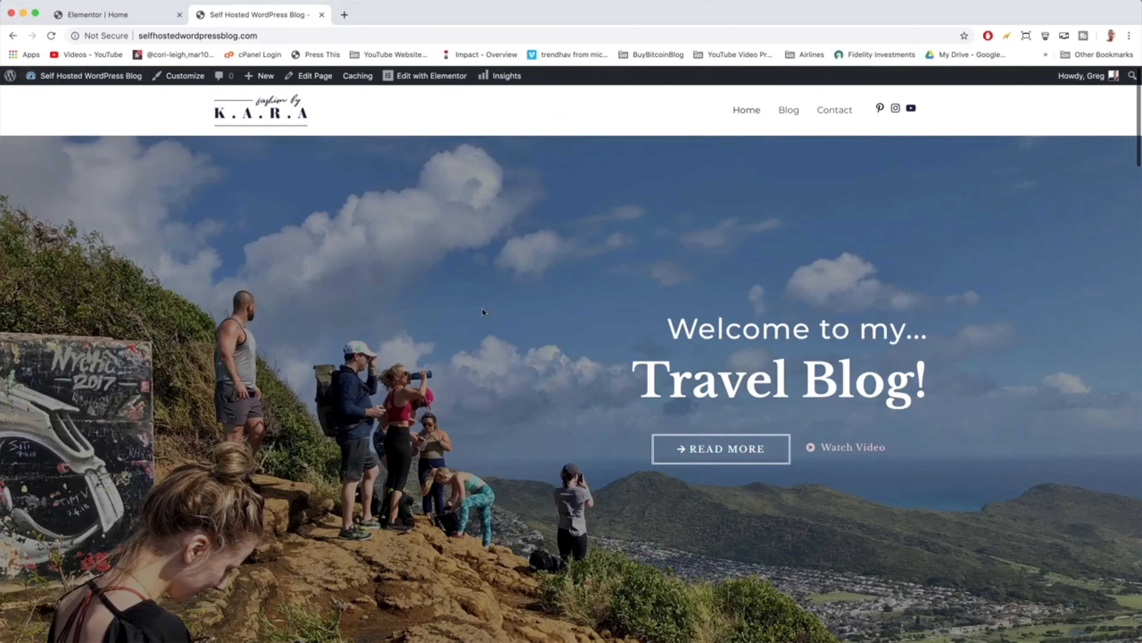
# Open the installed plugins list in the WordPress dashboard and review the plugins, starting with Akismet Anti-Spam.
pyautogui.click(116, 77)
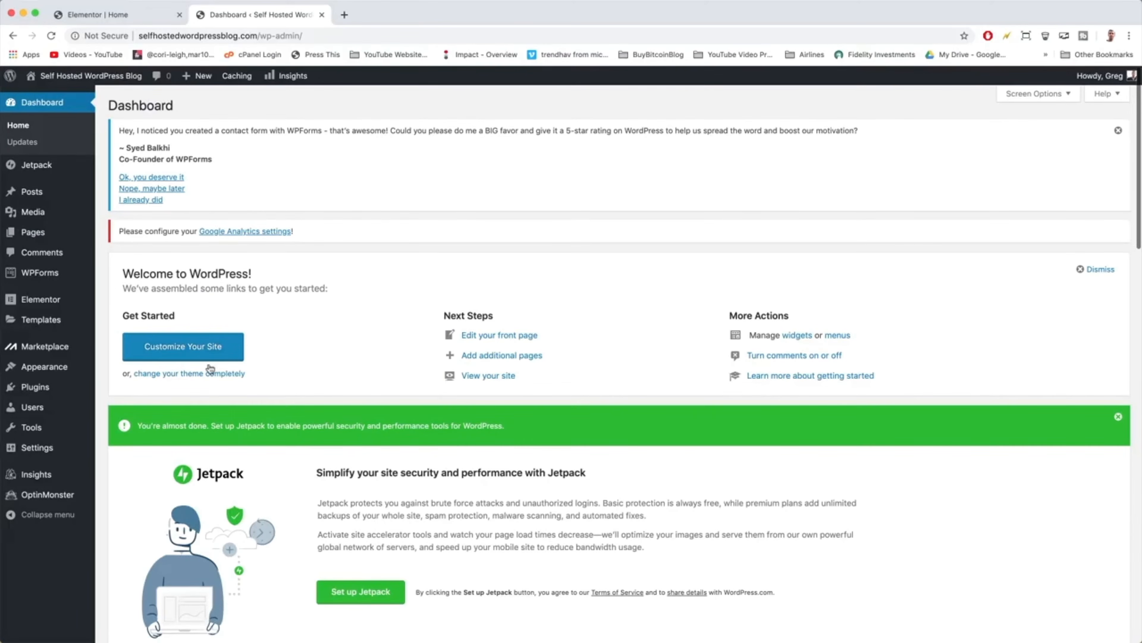
pyautogui.click(53, 390)
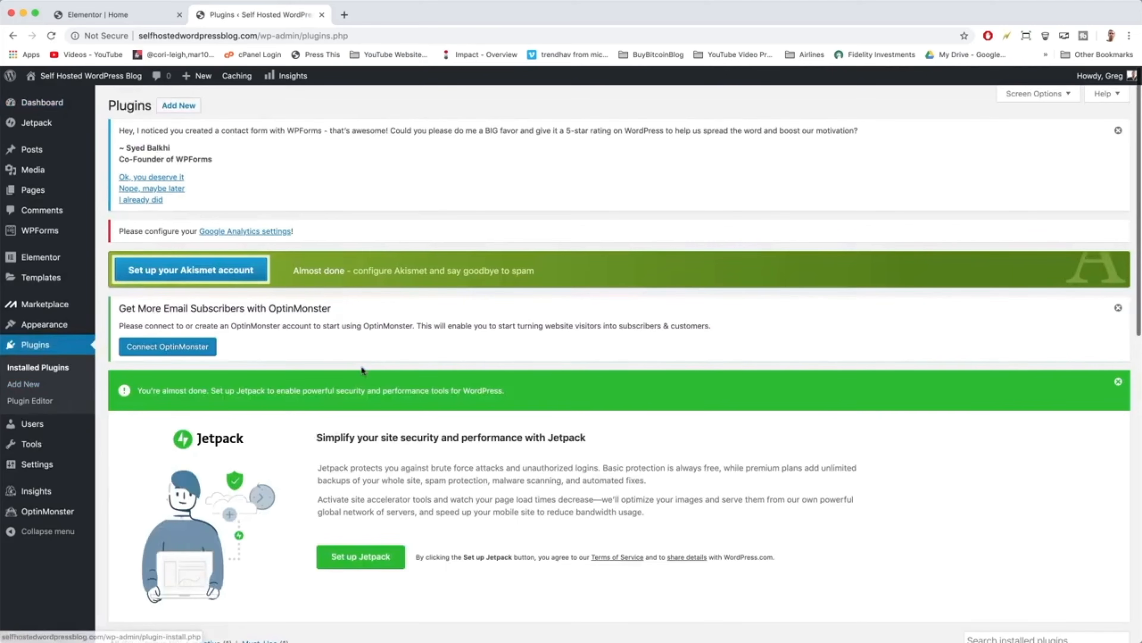
pyautogui.scroll(-2, 391, 398)
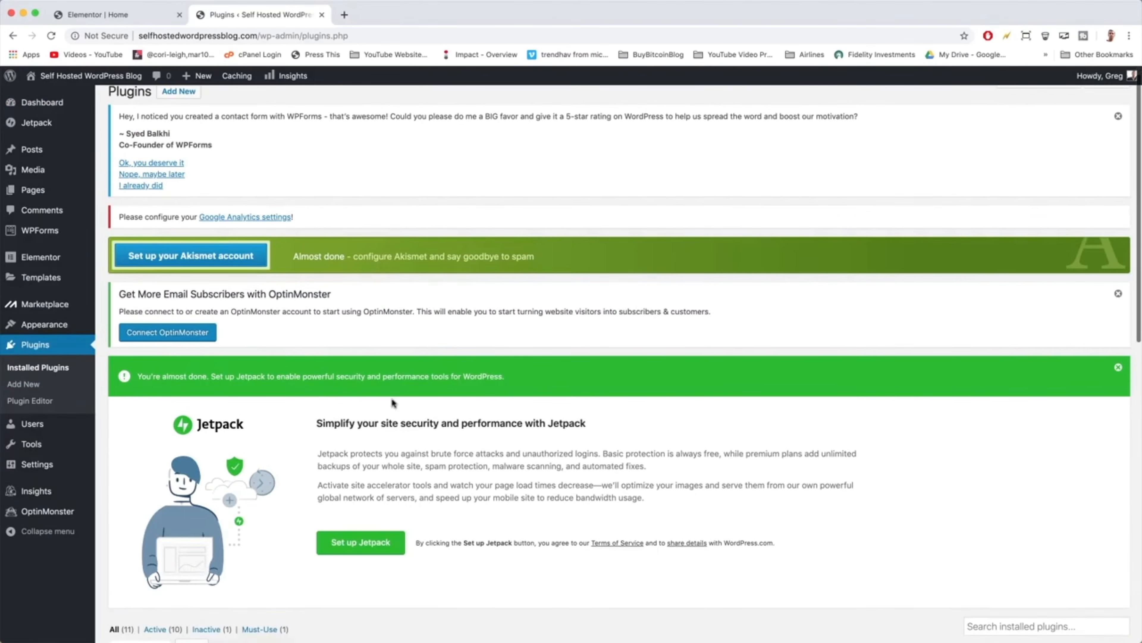
pyautogui.scroll(1, 400, 431)
pyautogui.scroll(-7, 401, 431)
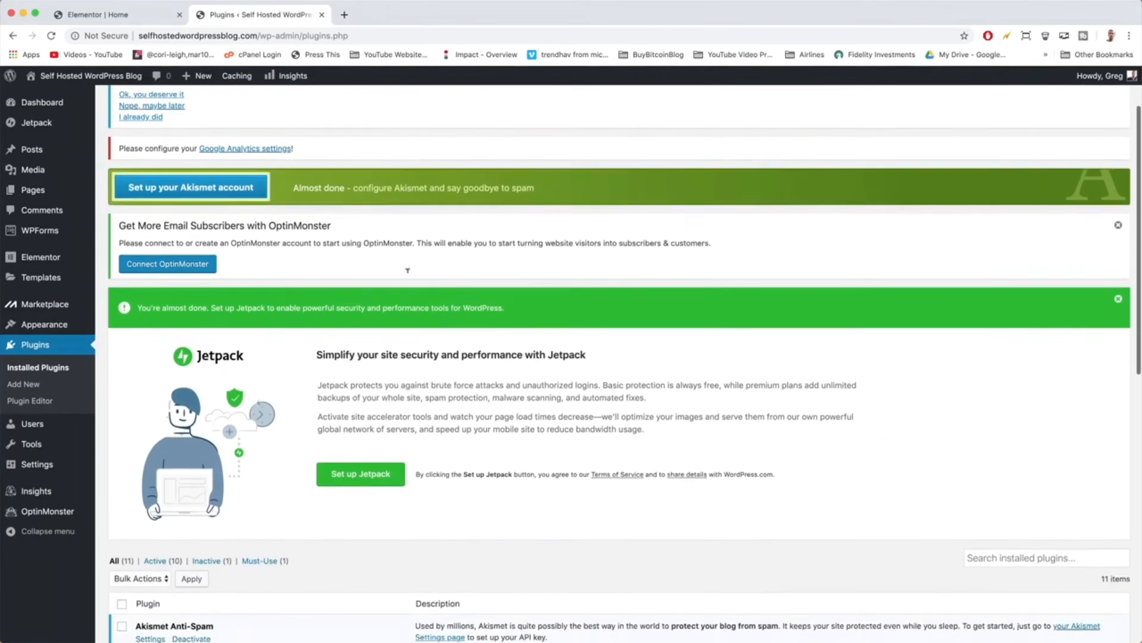
pyautogui.scroll(-3, 407, 270)
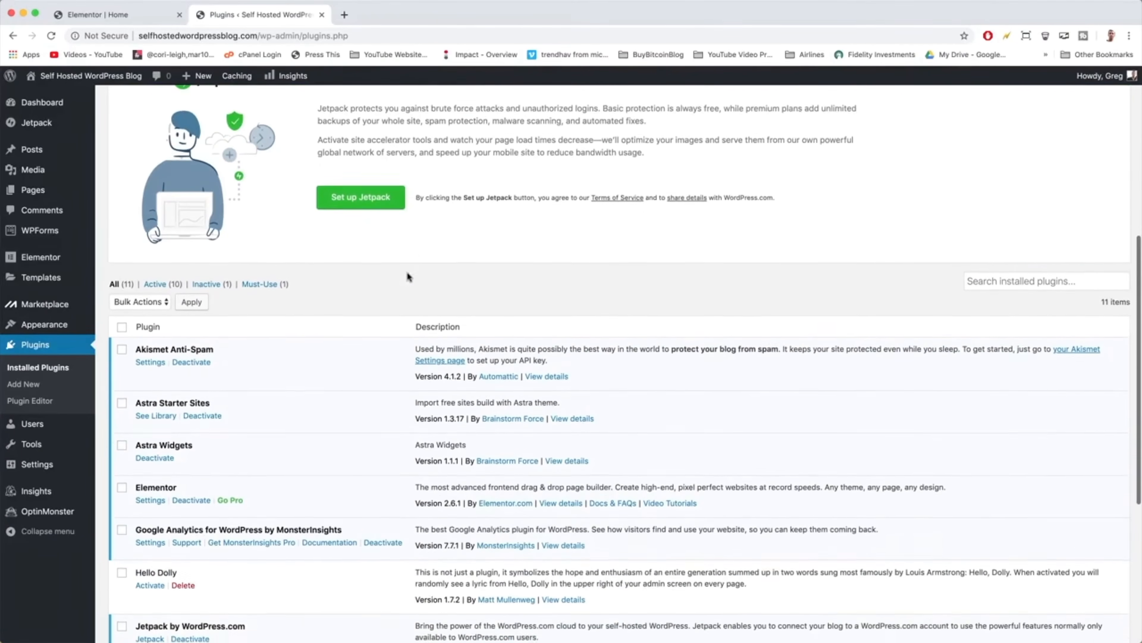
pyautogui.scroll(-2, 408, 275)
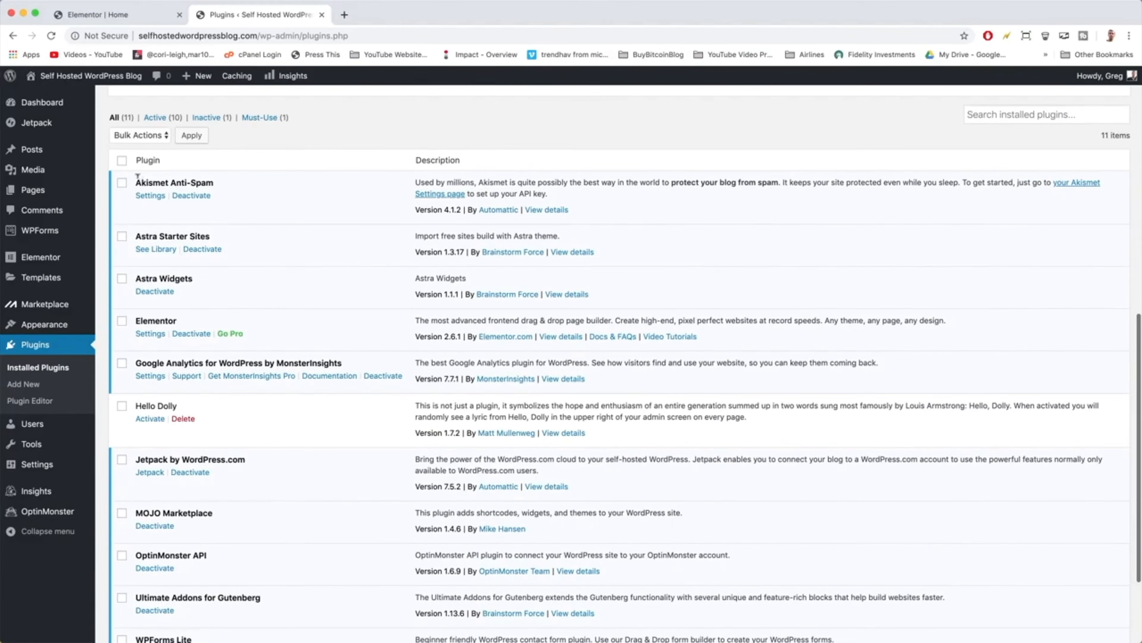
pyautogui.moveTo(138, 176); pyautogui.dragTo(213, 189)
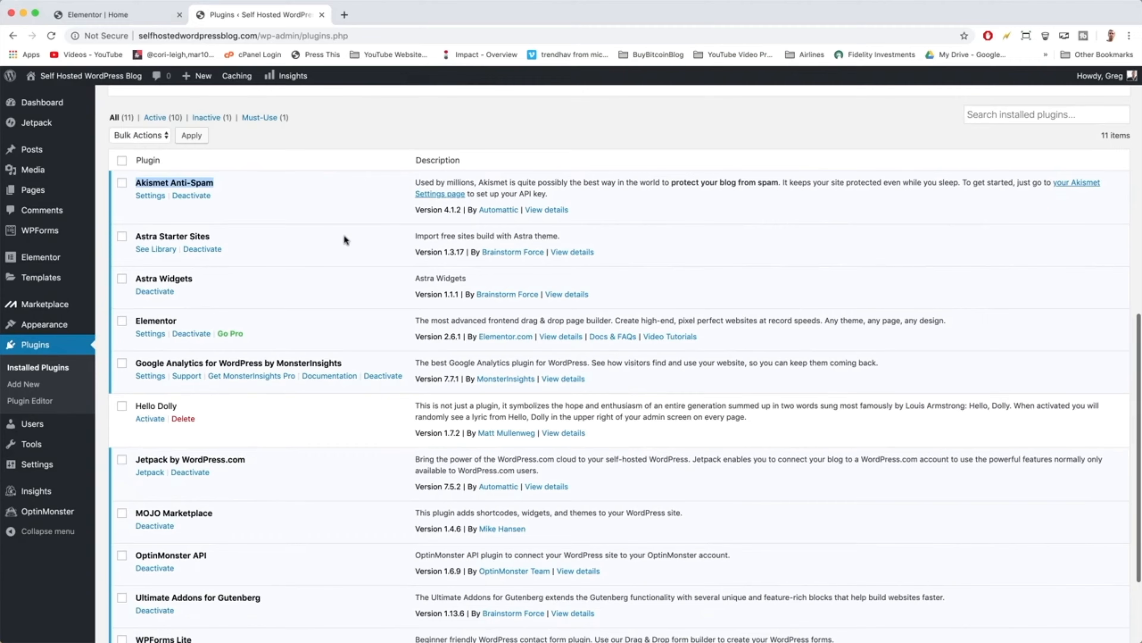
pyautogui.click(358, 222)
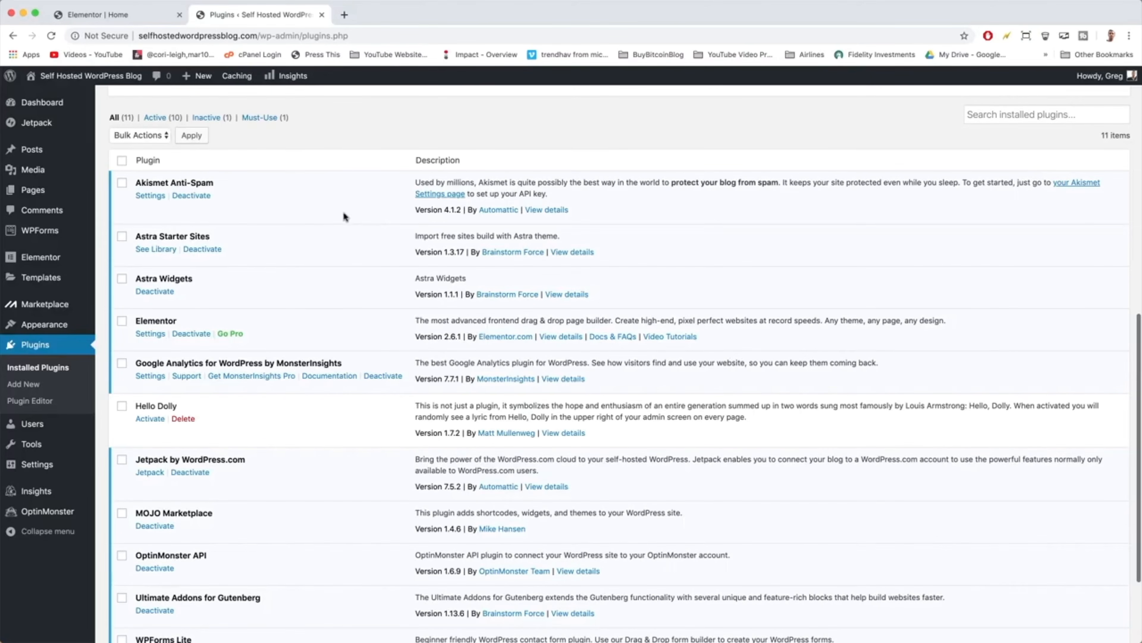
pyautogui.scroll(-3, 254, 190)
pyautogui.scroll(5, 255, 190)
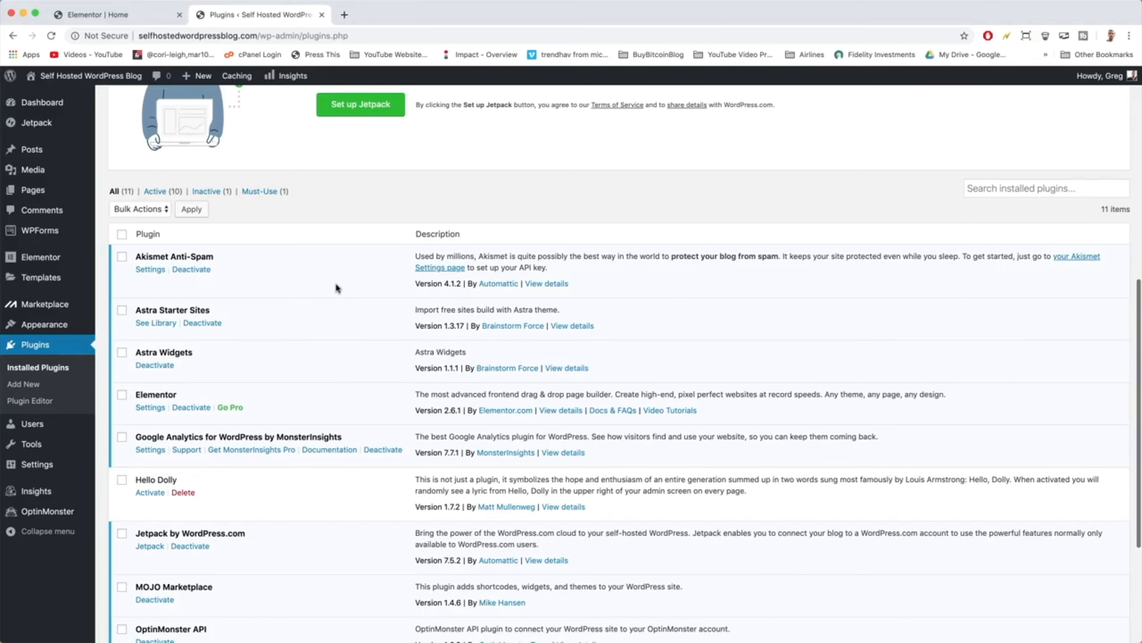
# Review the installed plugins list, examining the entries from Akismet Anti-Spam and Astra Starter Sites through WPForms Lite.
pyautogui.scroll(-7, 333, 331)
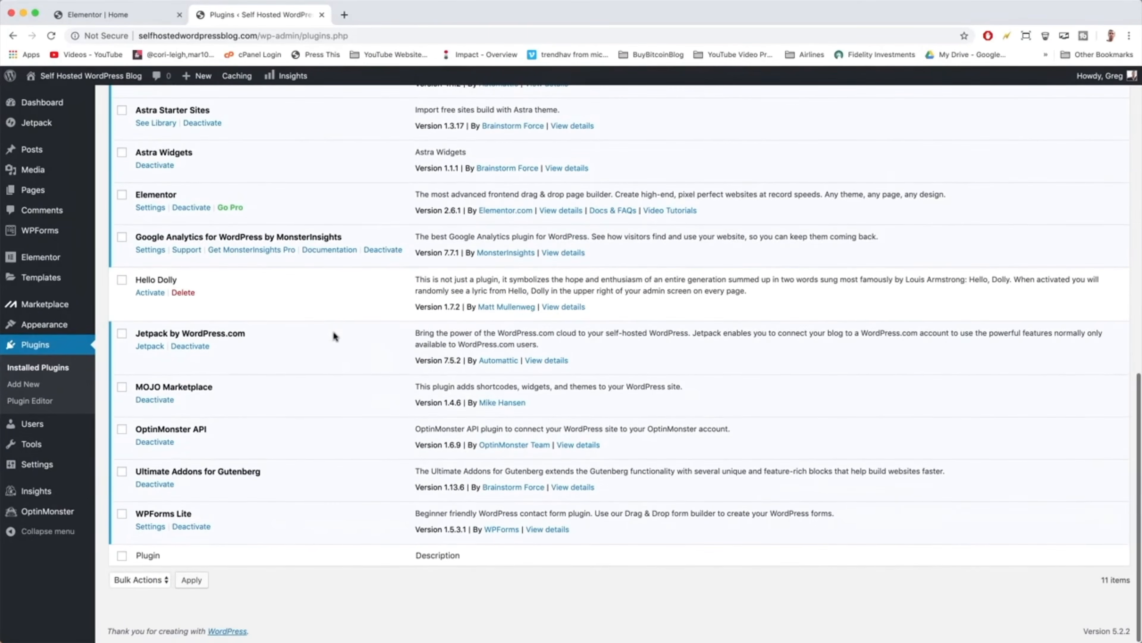
pyautogui.scroll(5, 333, 332)
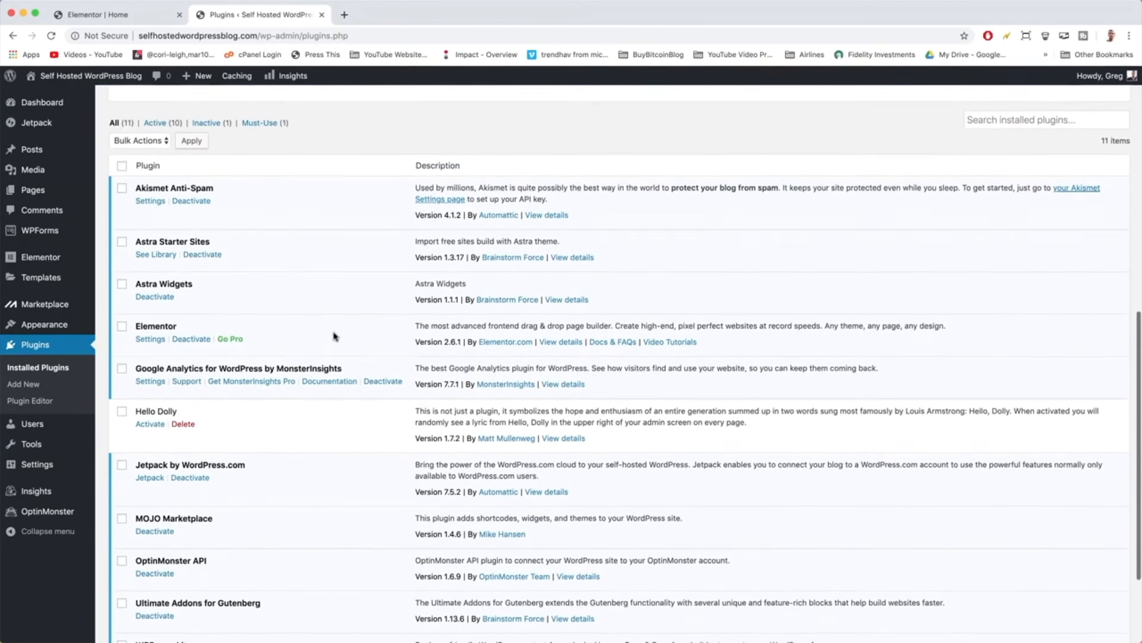
pyautogui.scroll(15, 333, 332)
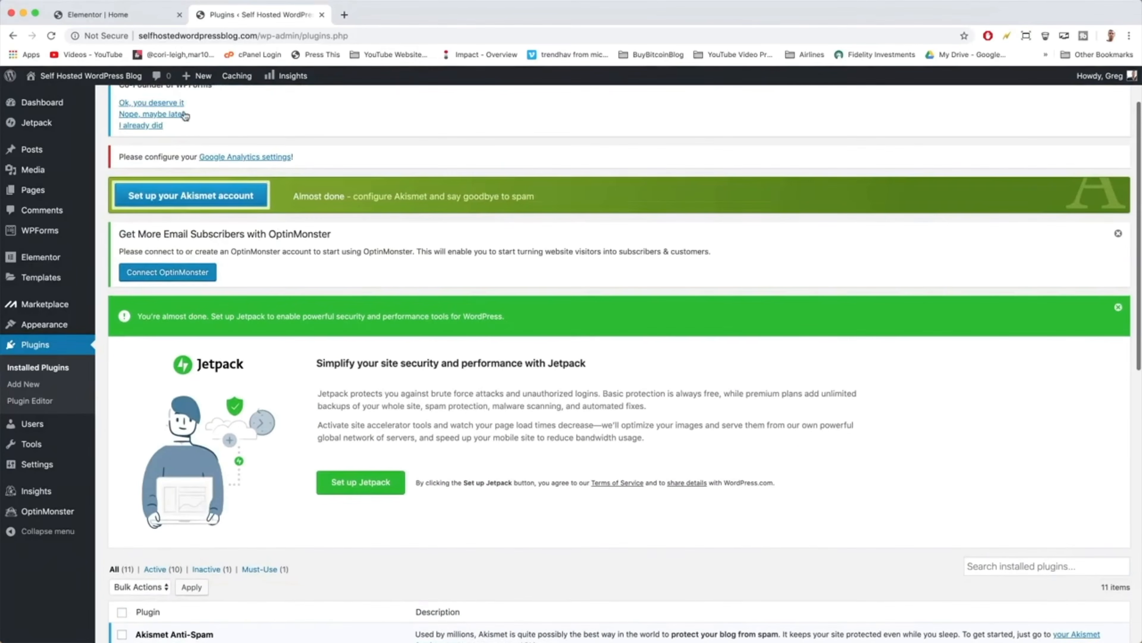
pyautogui.scroll(3, 184, 115)
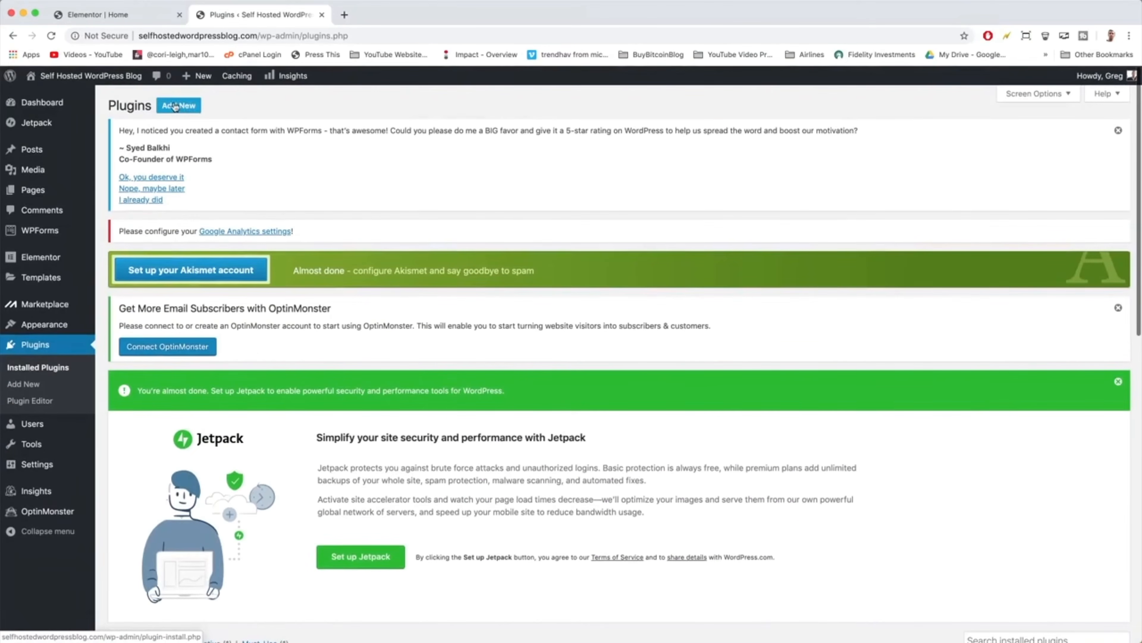
pyautogui.scroll(-16, 295, 157)
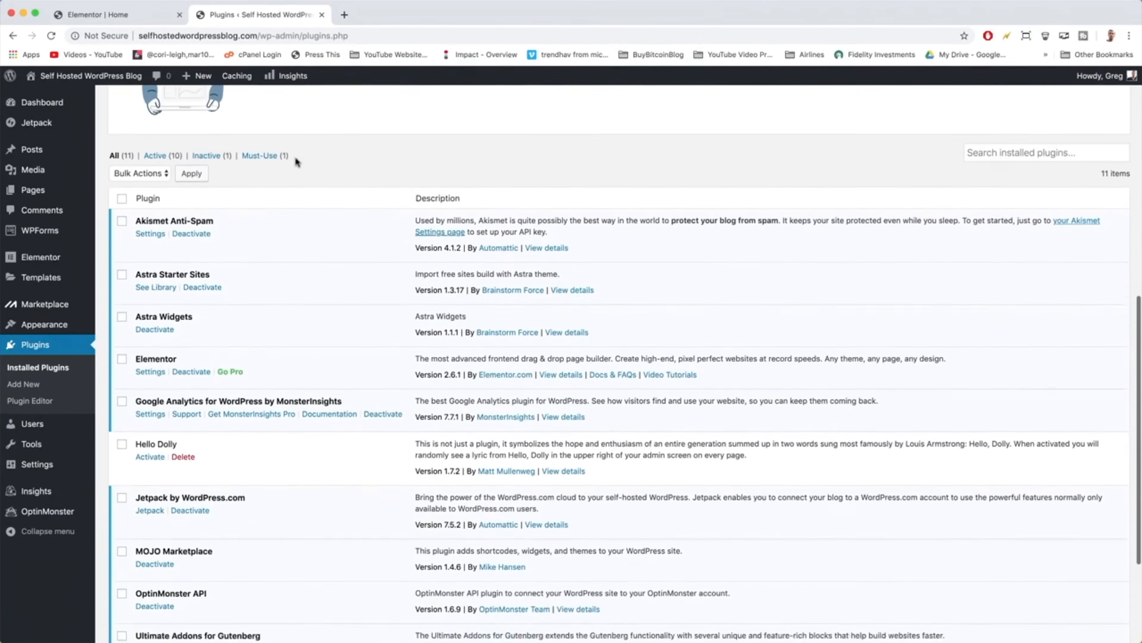
pyautogui.scroll(-3, 295, 156)
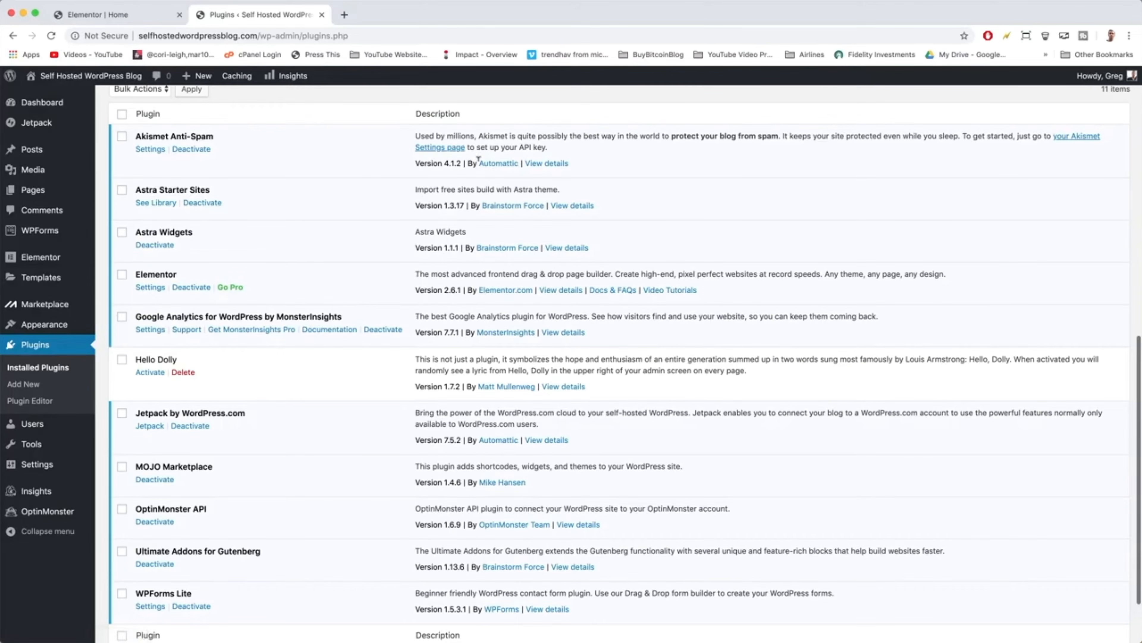
pyautogui.moveTo(476, 162); pyautogui.dragTo(521, 160)
pyautogui.click(338, 149)
pyautogui.moveTo(142, 189); pyautogui.dragTo(203, 189)
pyautogui.click(225, 194)
# Deactivate the Google Analytics for WordPress by MonsterInsights plugin, giving "I no longer need the plugin" as the reason.
pyautogui.moveTo(164, 310); pyautogui.dragTo(356, 319)
pyautogui.click(356, 318)
pyautogui.moveTo(345, 317)
pyautogui.mouseDown()
pyautogui.moveTo(132, 317)
pyautogui.moveTo(344, 317)
pyautogui.mouseUp()
pyautogui.click(131, 317)
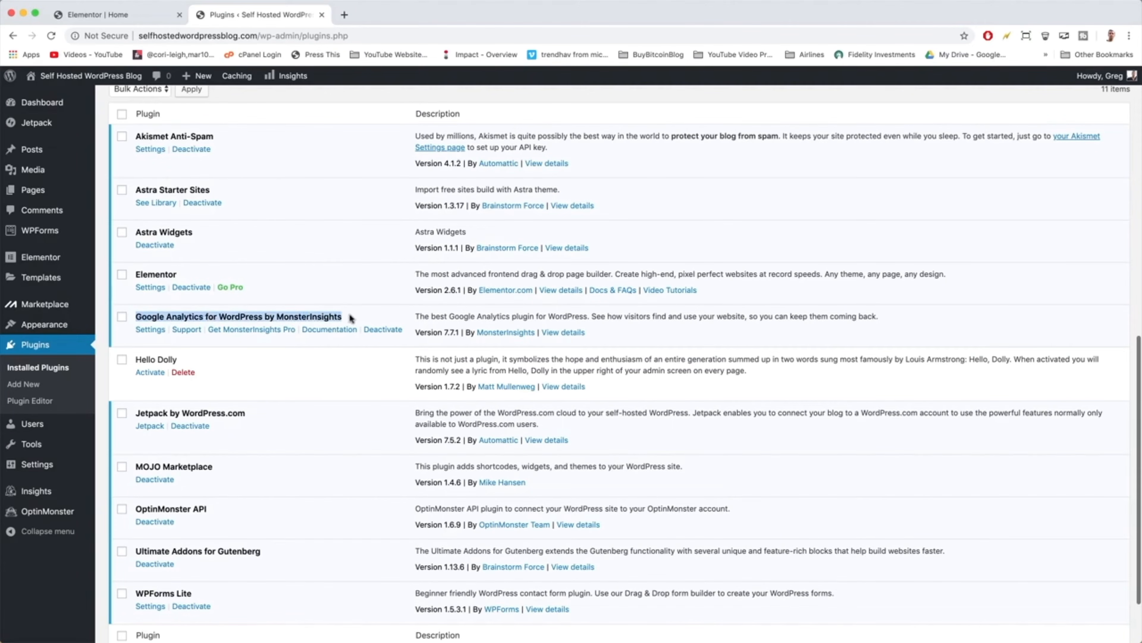
pyautogui.click(367, 319)
pyautogui.click(377, 329)
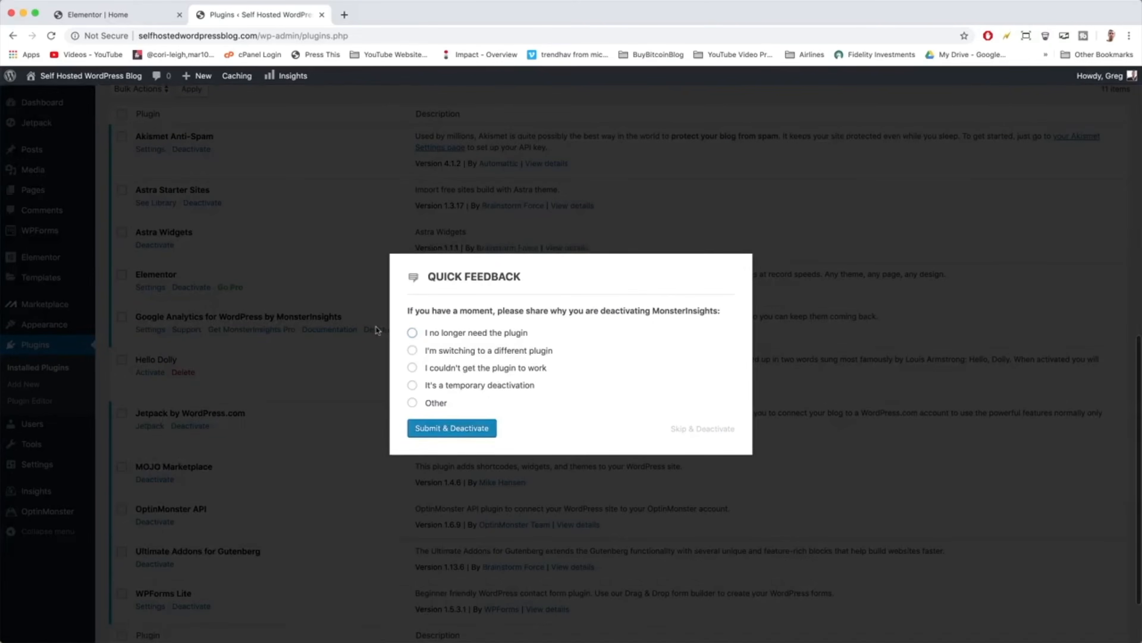
pyautogui.click(412, 333)
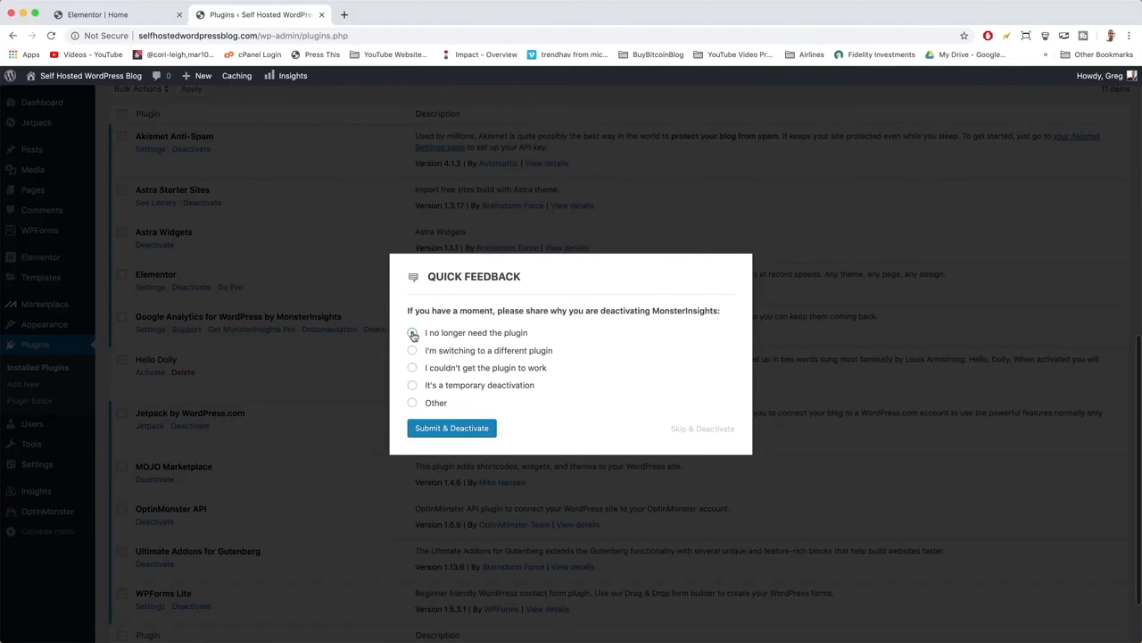
pyautogui.click(457, 426)
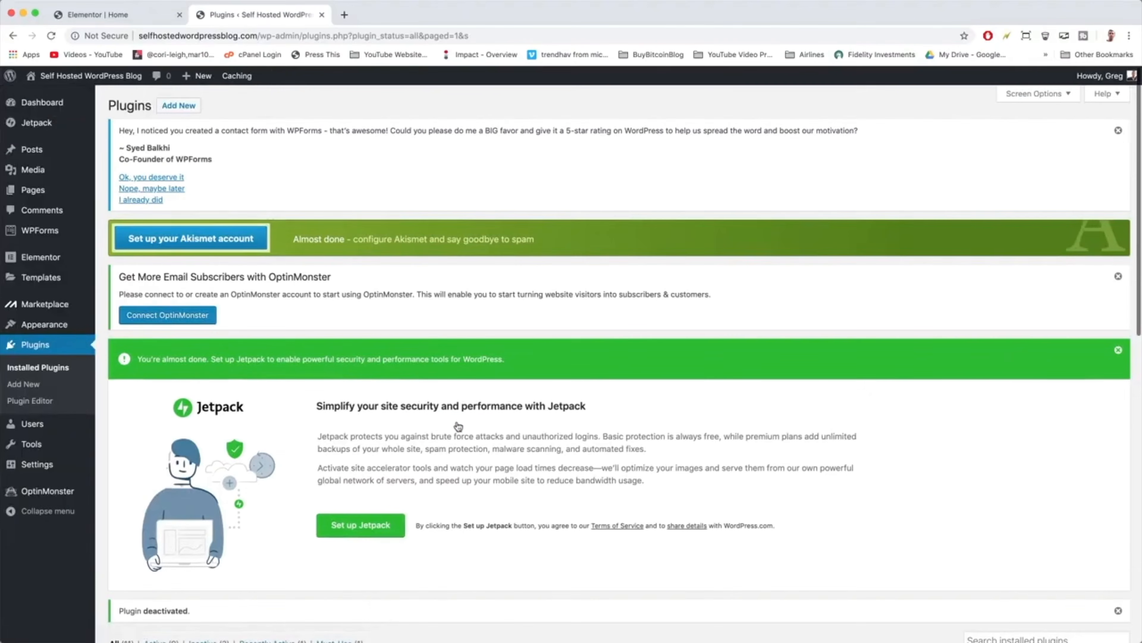
# Delete the inactive Google Analytics for WordPress by MonsterInsights and Hello Dolly plugins along with their data.
pyautogui.scroll(-10, 363, 424)
pyautogui.scroll(-2, 364, 427)
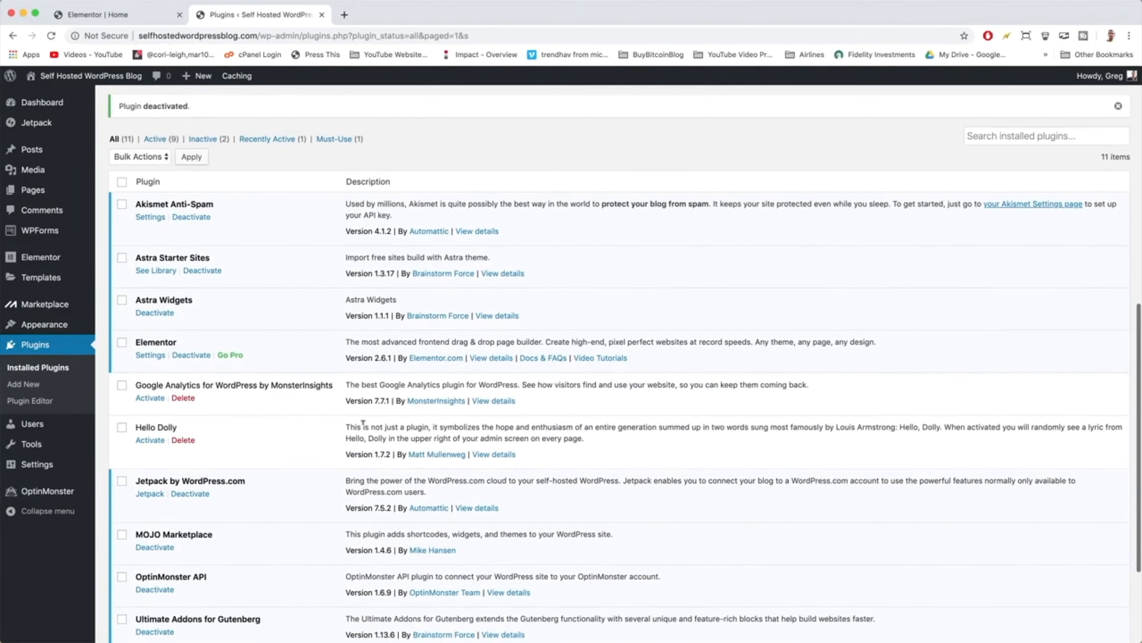
pyautogui.scroll(-4, 363, 423)
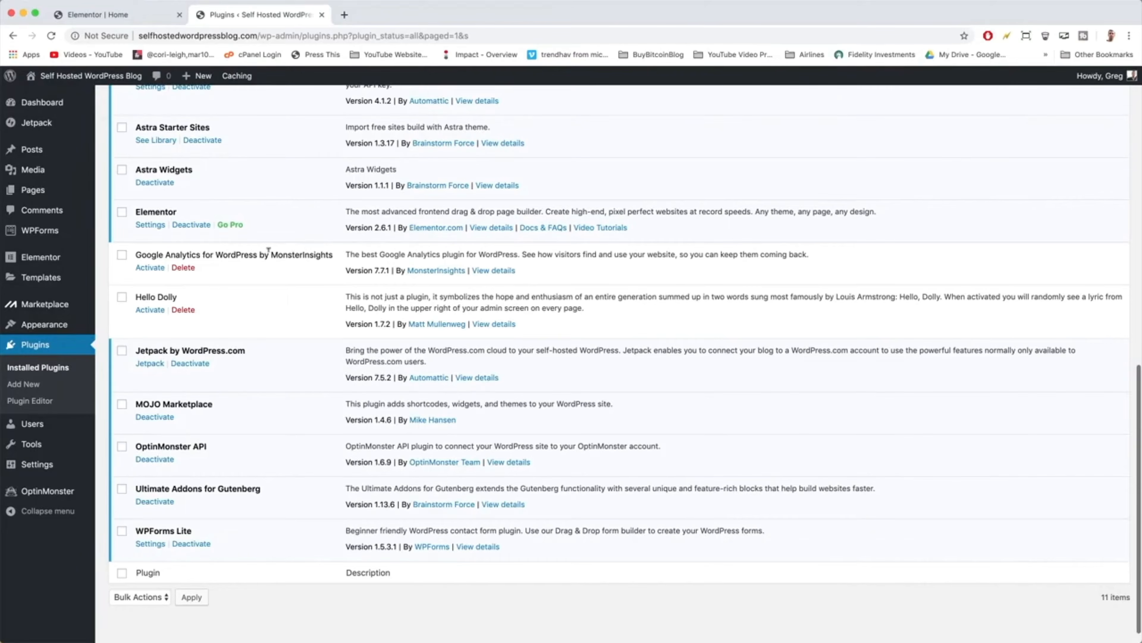
pyautogui.click(184, 268)
pyautogui.click(671, 114)
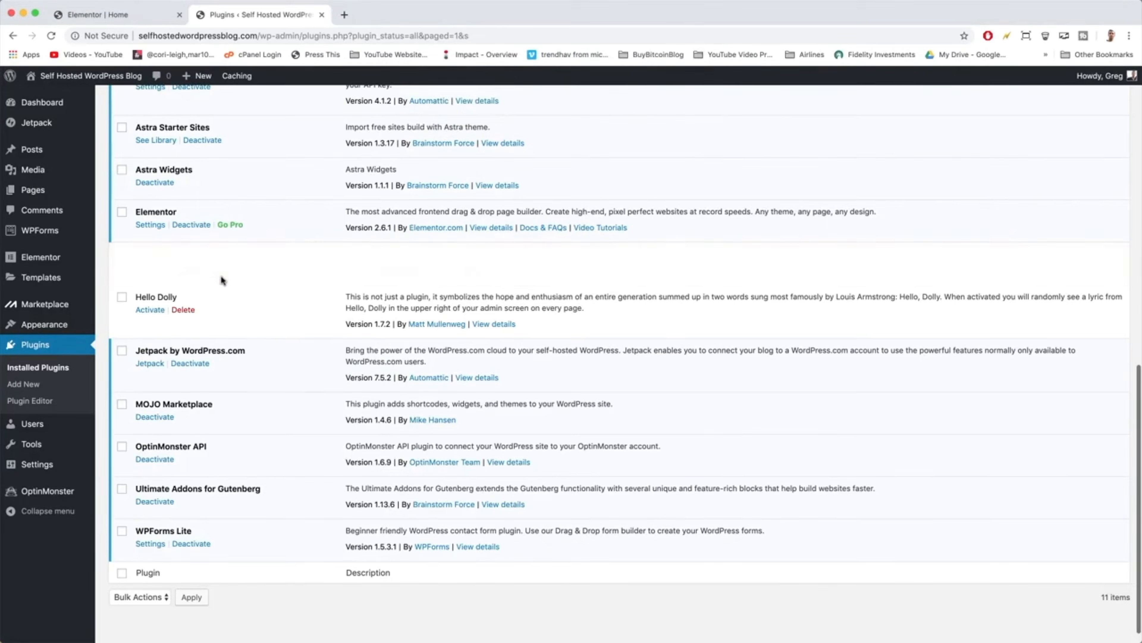
pyautogui.click(184, 305)
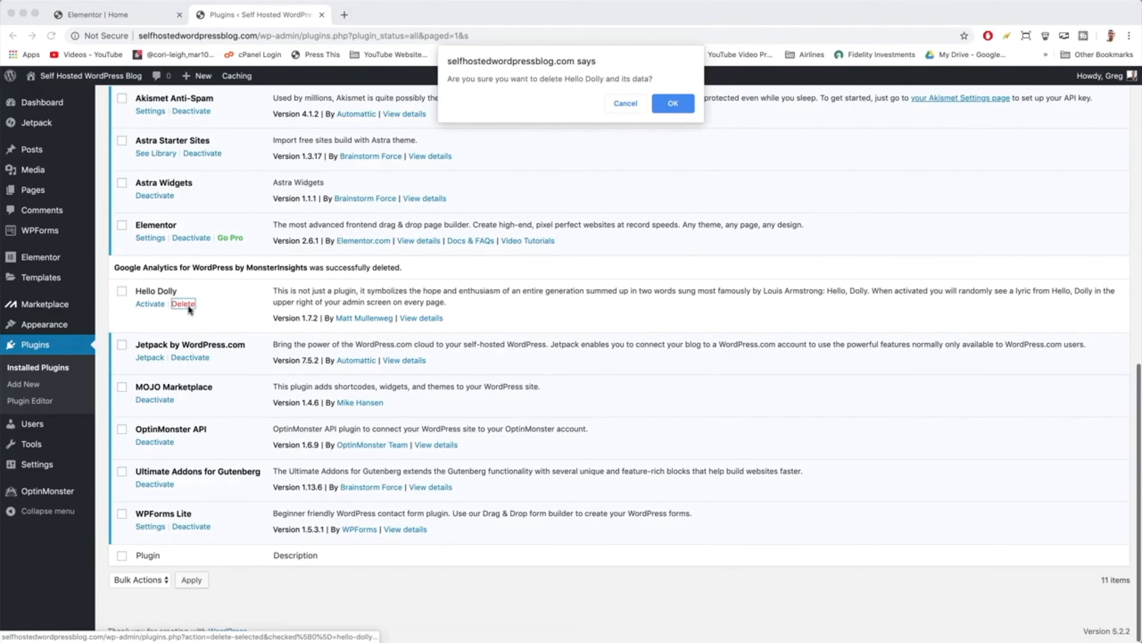
pyautogui.click(691, 104)
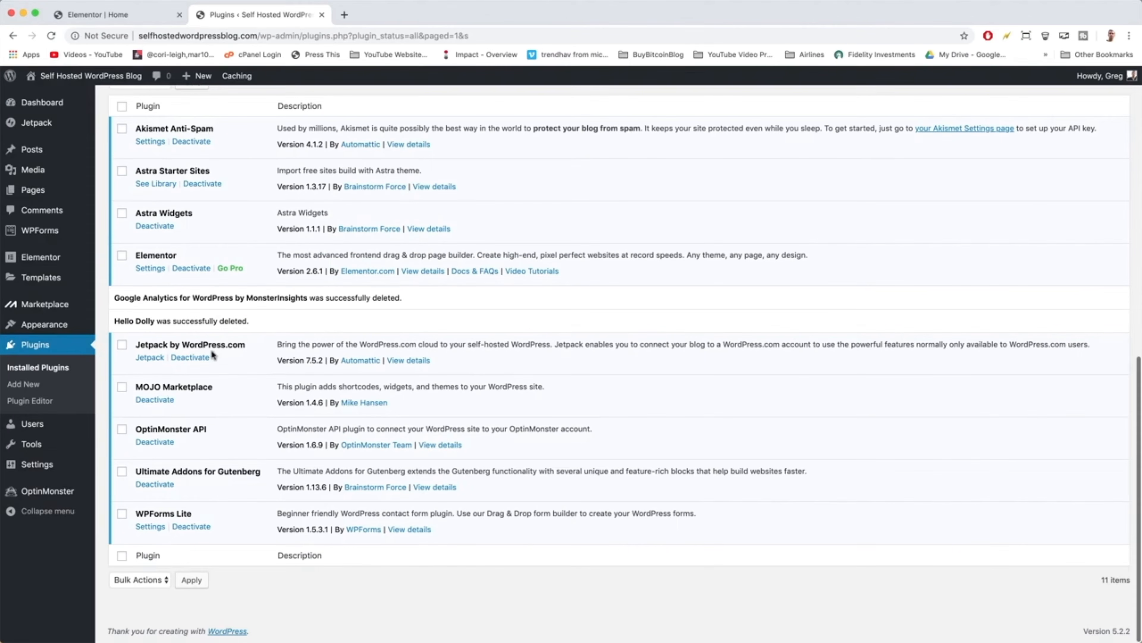
# Deactivate the Jetpack by WordPress.com plugin and delete it from the site.
pyautogui.moveTo(137, 342); pyautogui.dragTo(251, 352)
pyautogui.click(251, 352)
pyautogui.click(191, 359)
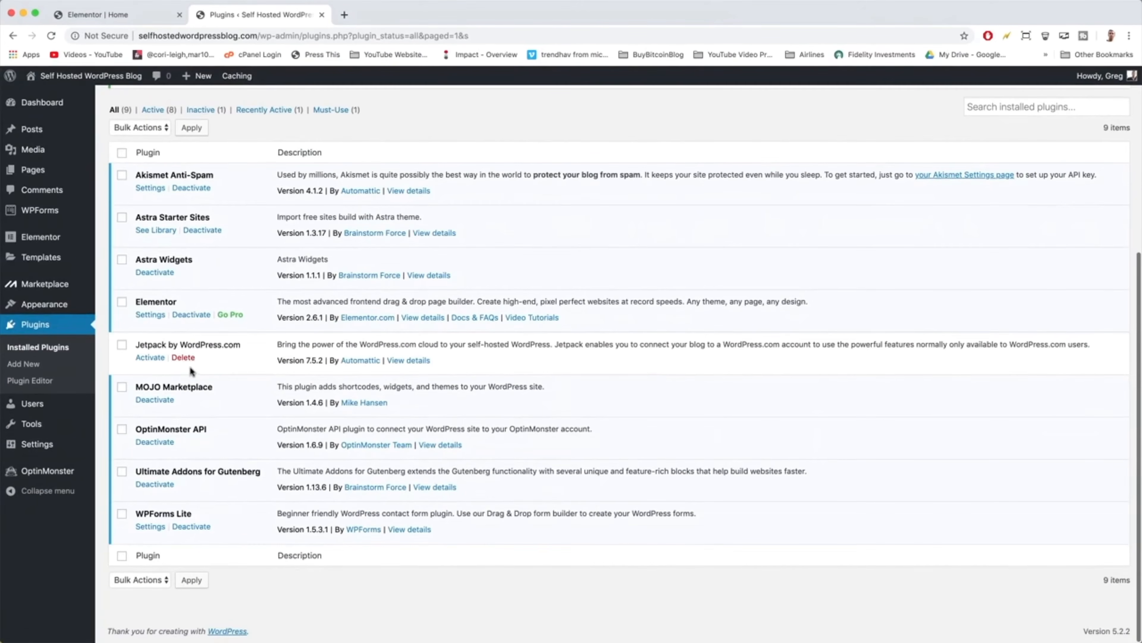
pyautogui.click(183, 358)
pyautogui.press('Return')
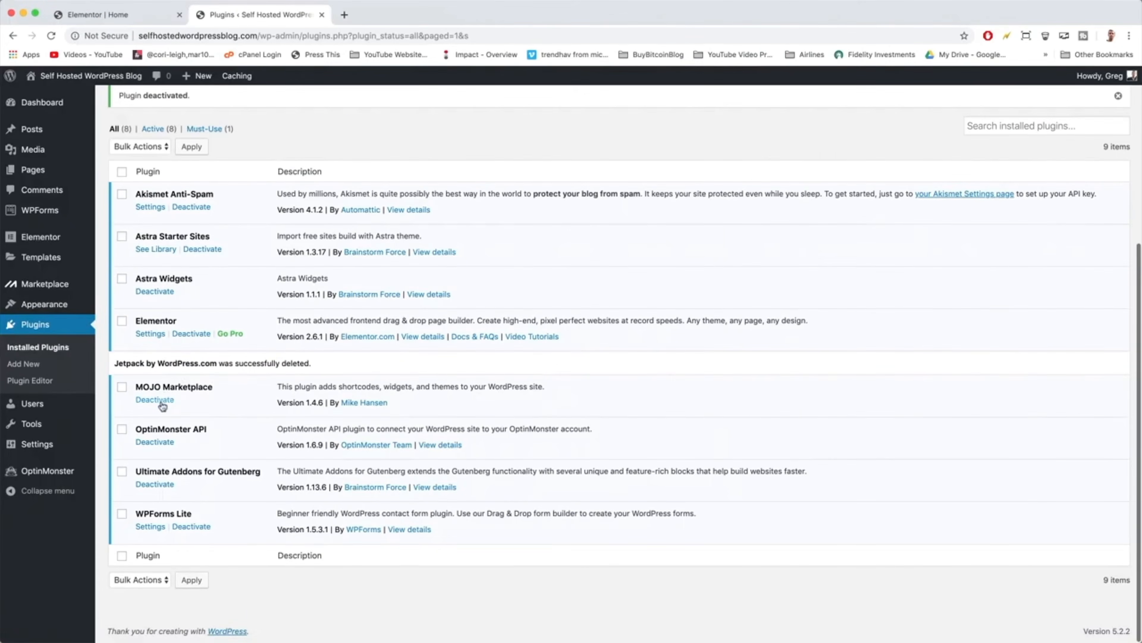
# Deactivate the MOJO Marketplace plugin and delete it from the site.
pyautogui.click(162, 405)
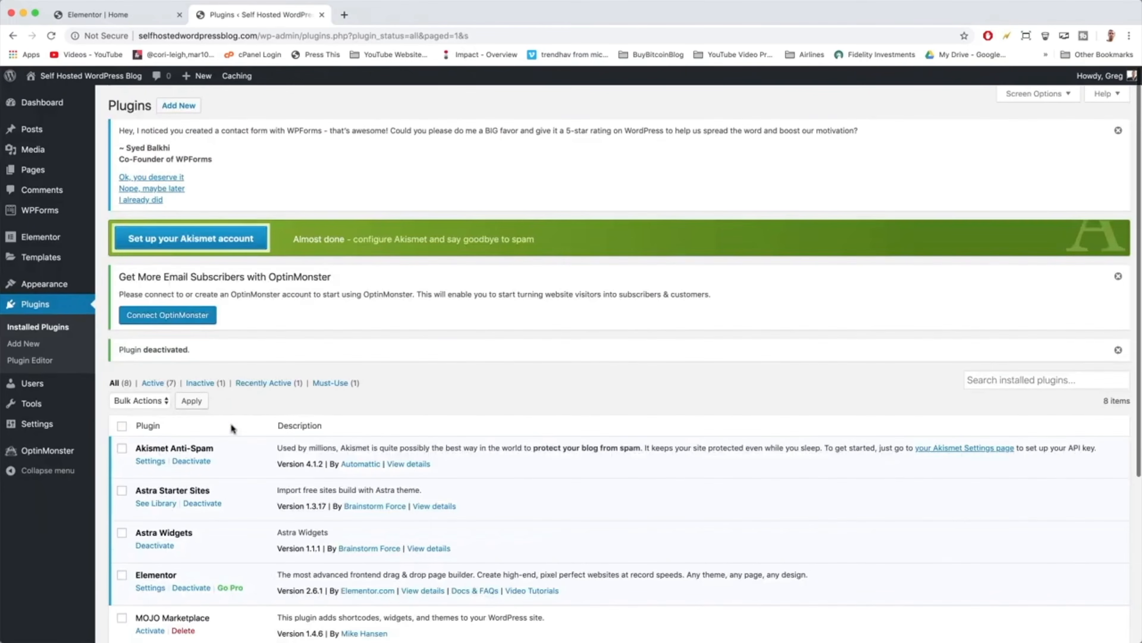
pyautogui.scroll(-5, 230, 423)
pyautogui.click(187, 402)
pyautogui.press('Return')
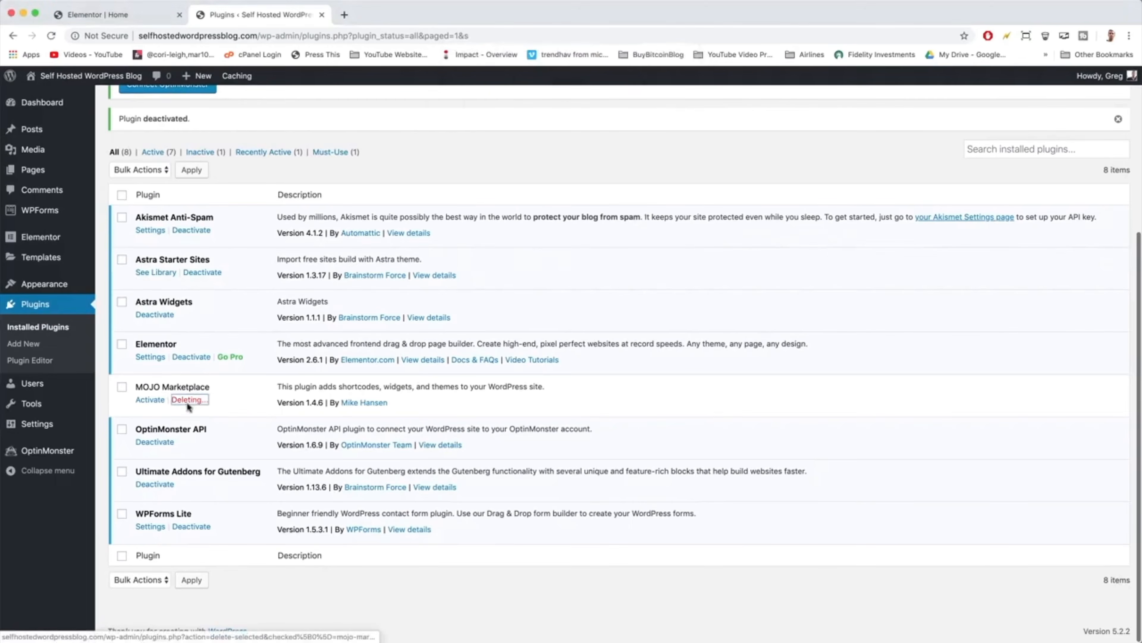
# Deactivate the OptinMonster API plugin and delete it from the site.
pyautogui.click(155, 442)
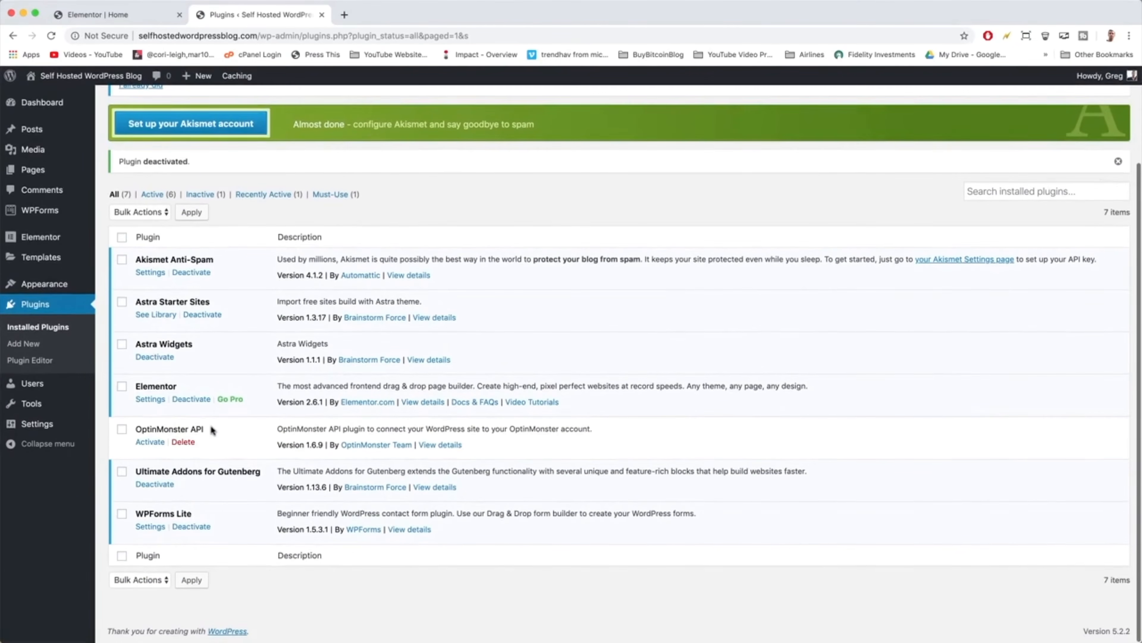
pyautogui.click(182, 442)
pyautogui.press('Return')
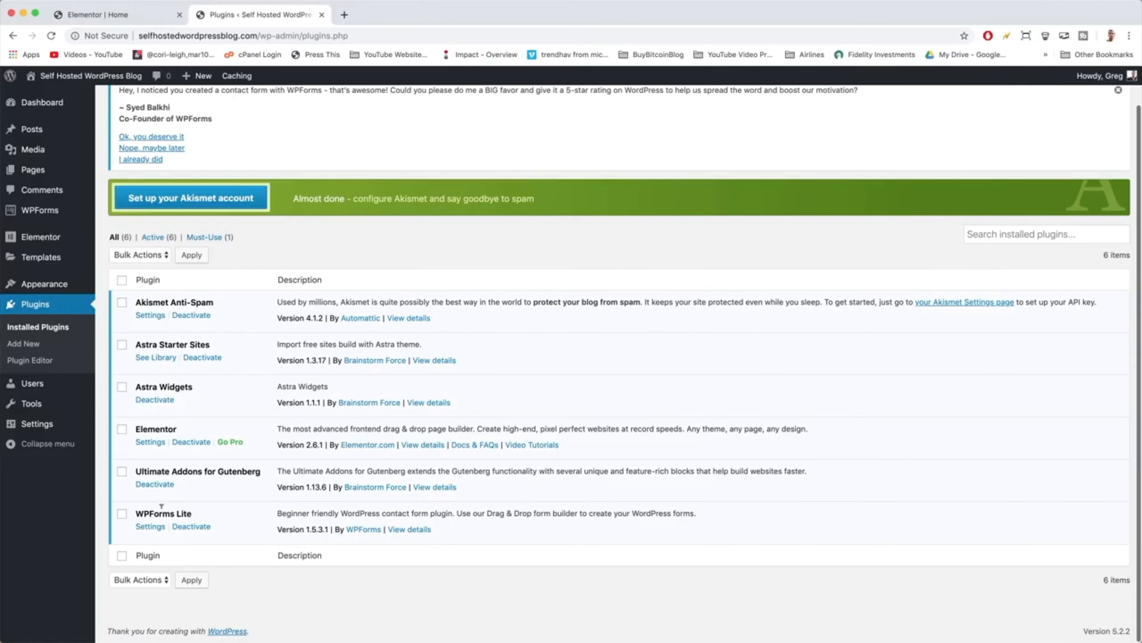
# Deactivate the WPForms Lite plugin through its feedback prompt and delete it along with its data.
pyautogui.click(186, 527)
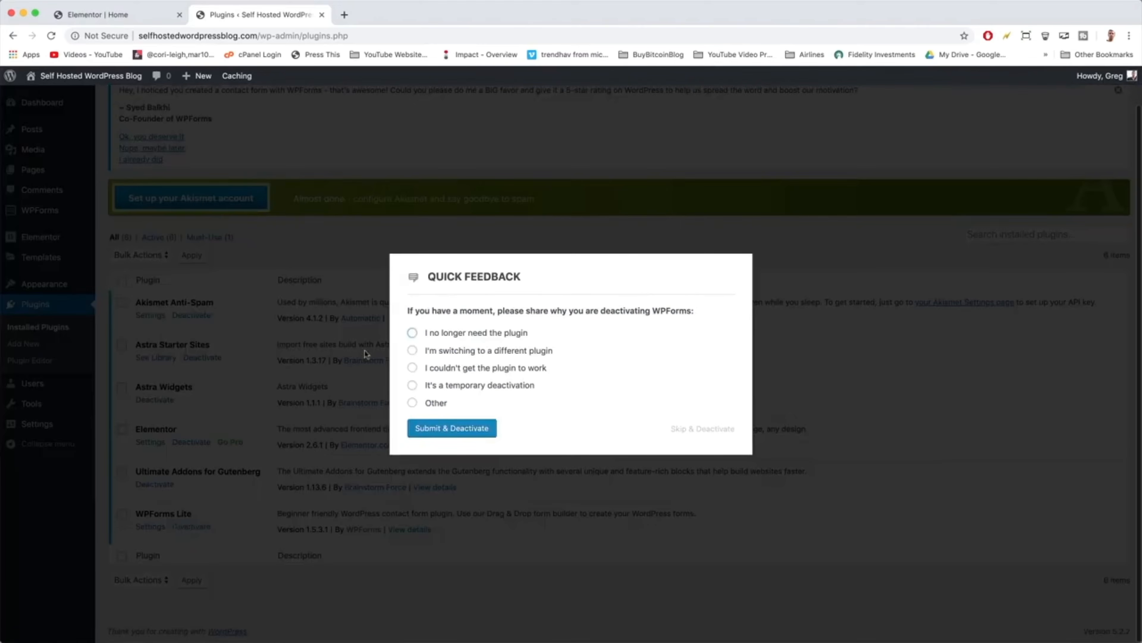
pyautogui.click(444, 430)
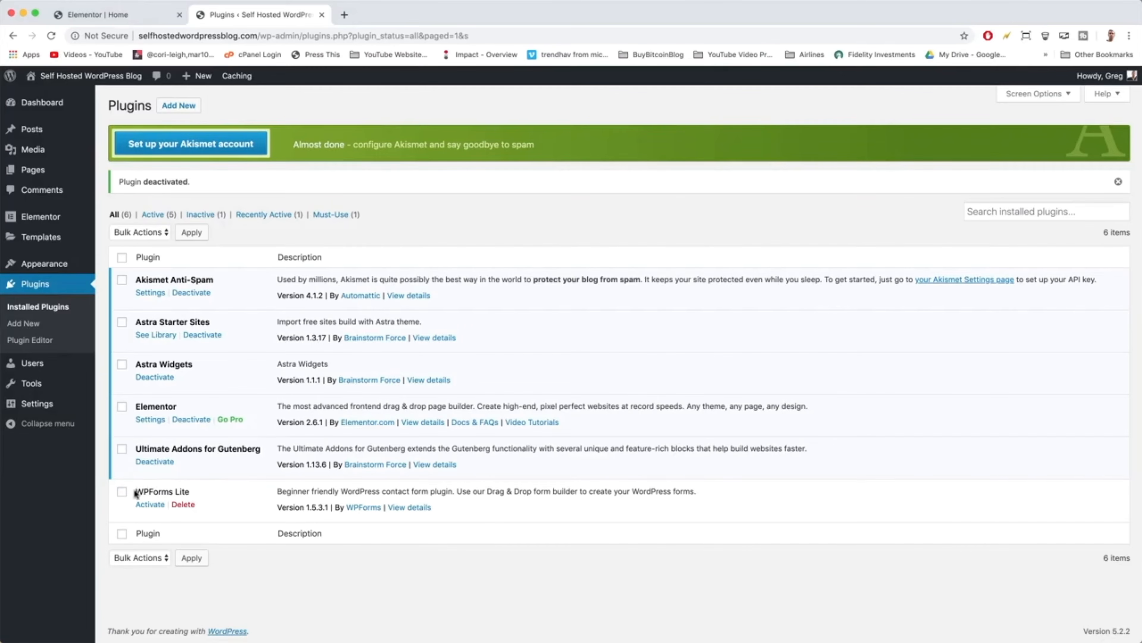
pyautogui.moveTo(135, 488); pyautogui.dragTo(193, 494)
pyautogui.click(190, 504)
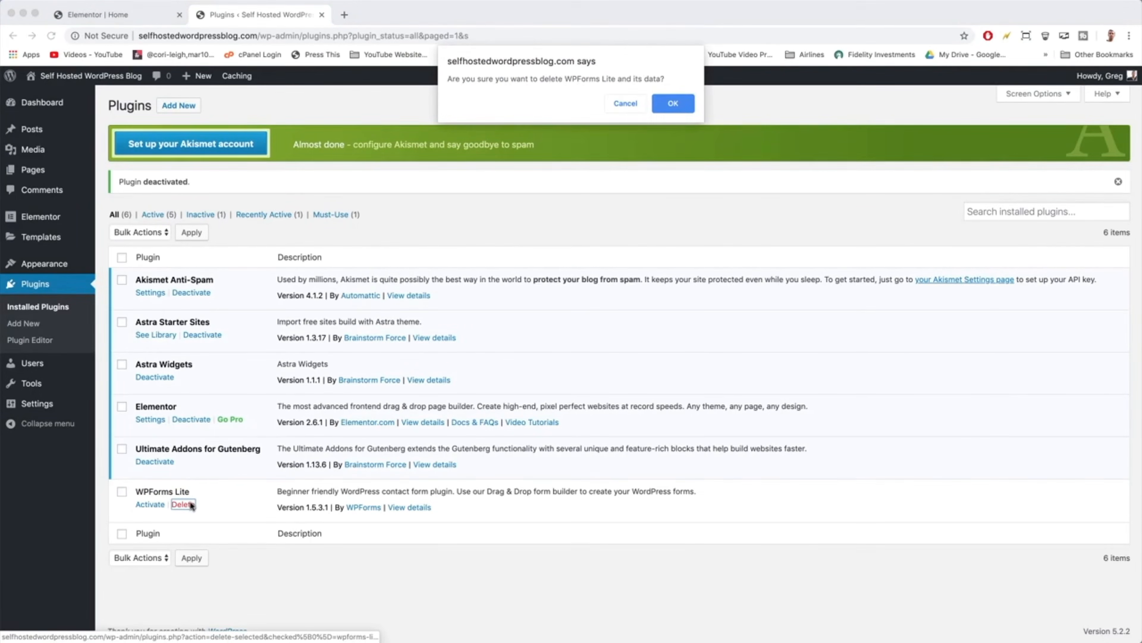
pyautogui.press('Return')
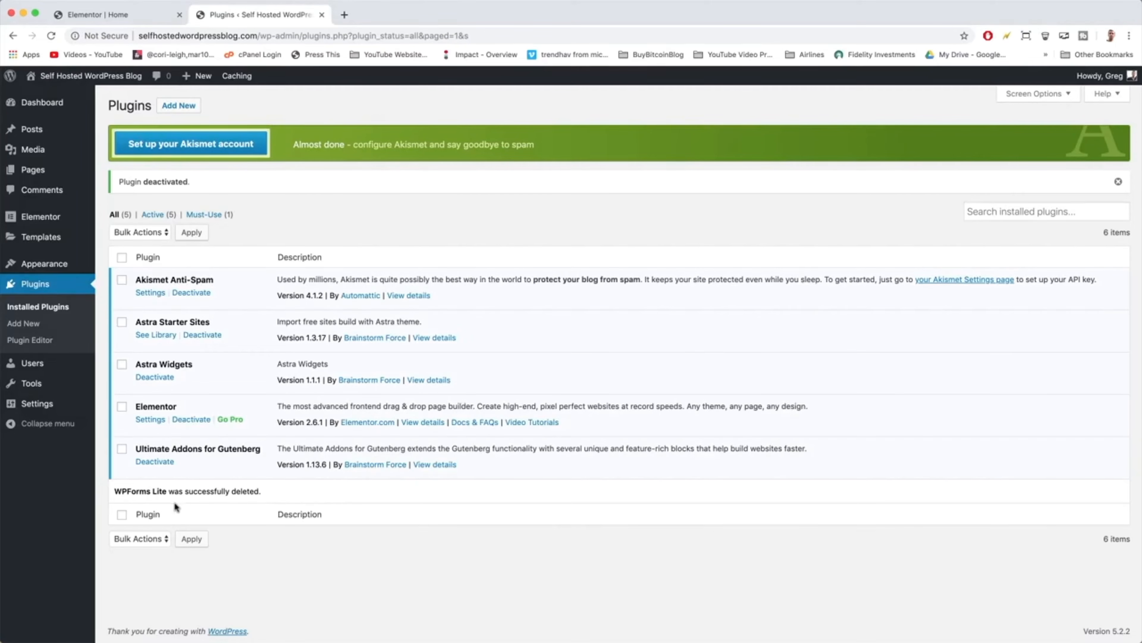
# Open the live homepage and examine the Watch Video link in the hero section.
pyautogui.click(112, 81)
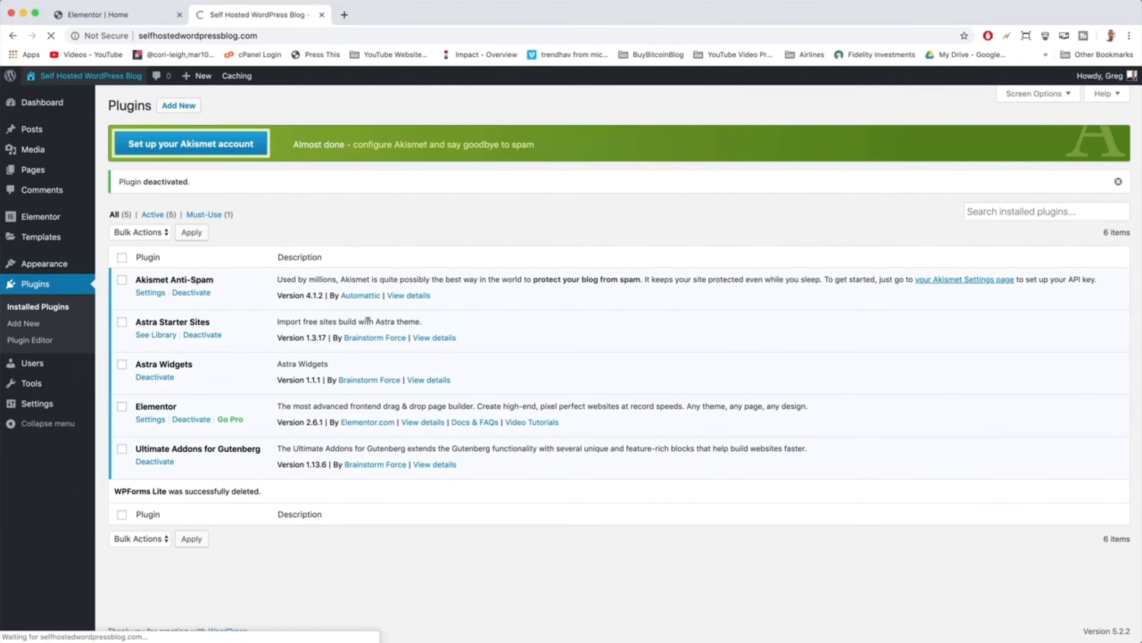
pyautogui.scroll(-5, 500, 357)
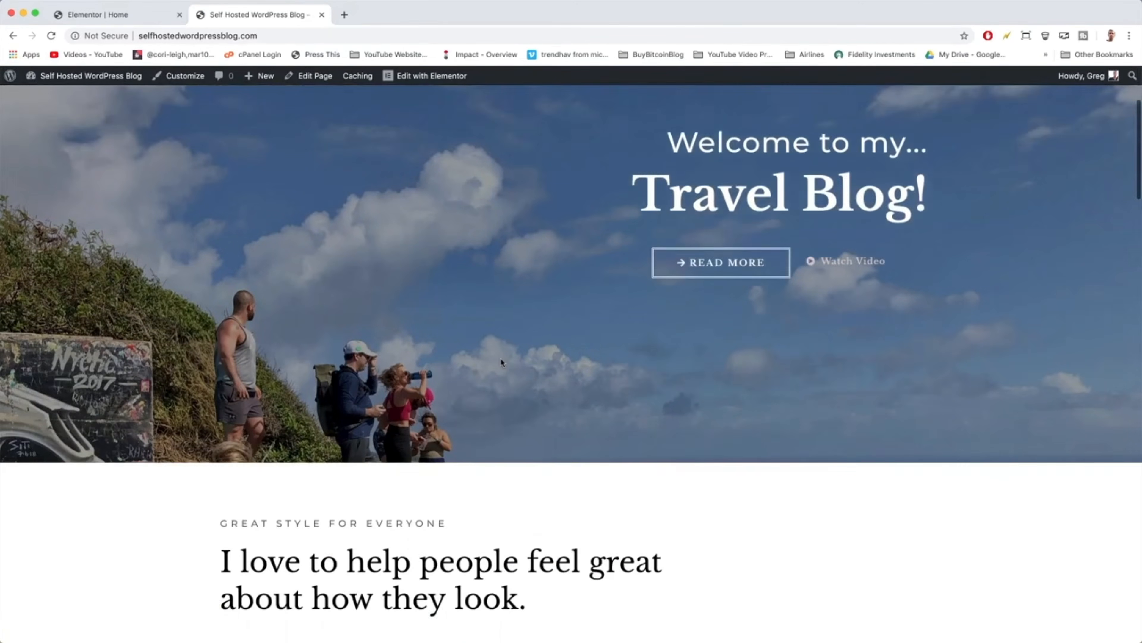
pyautogui.scroll(5, 500, 357)
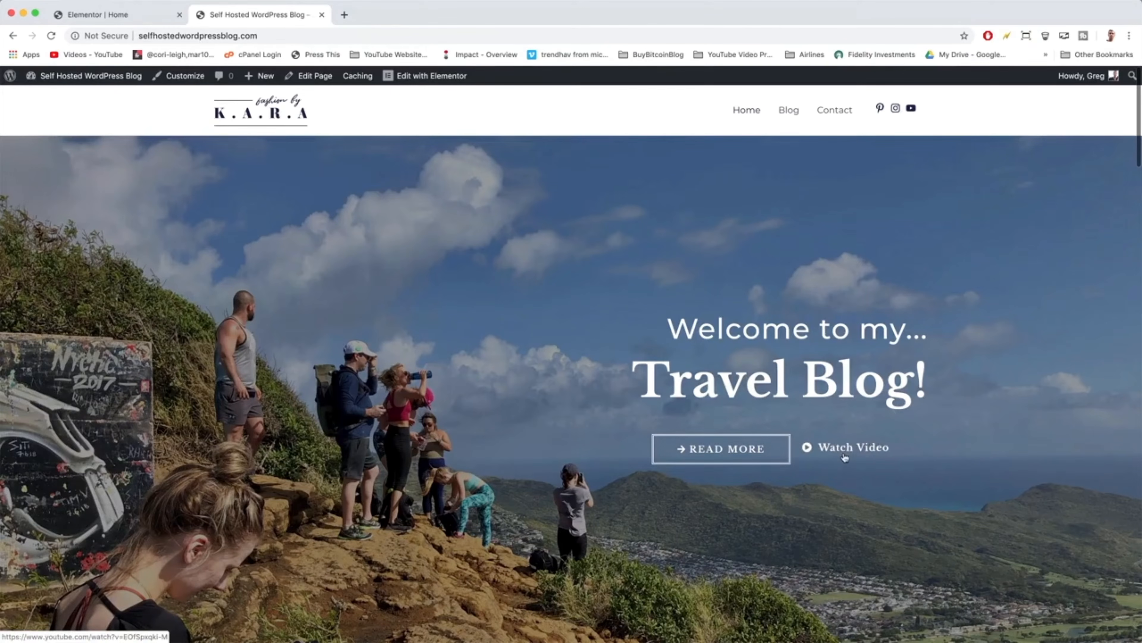
# Search Google for "wonderplugin lightbox" in a new browser tab and open WonderPlugin's WordPress lightbox plugin page.
pyautogui.click(344, 15)
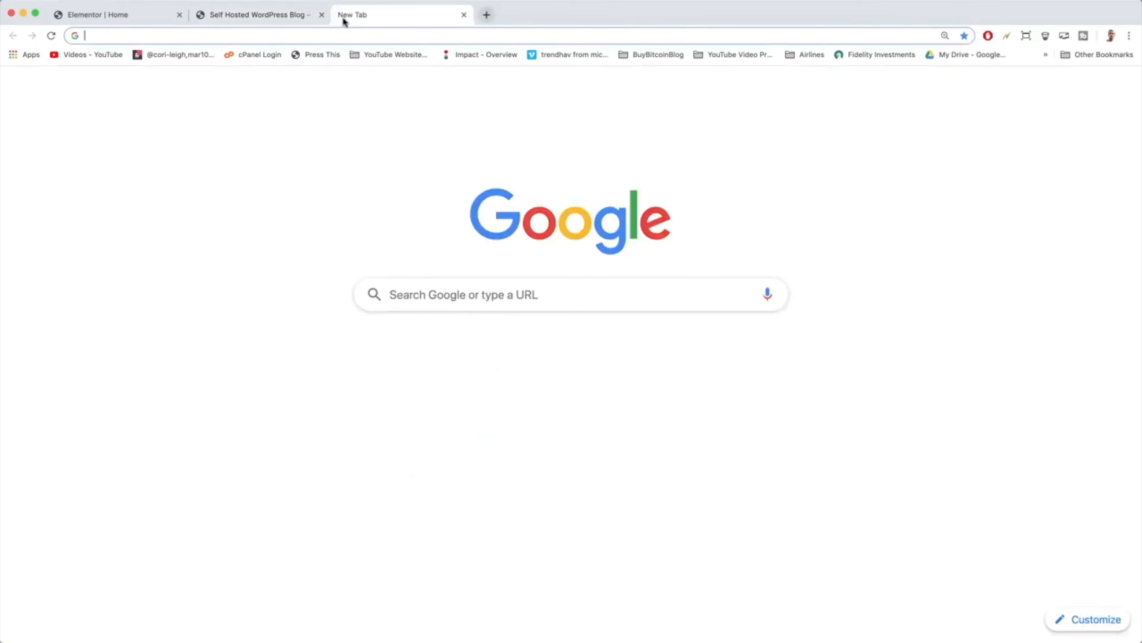
pyautogui.write('wonderplugin lightbox')
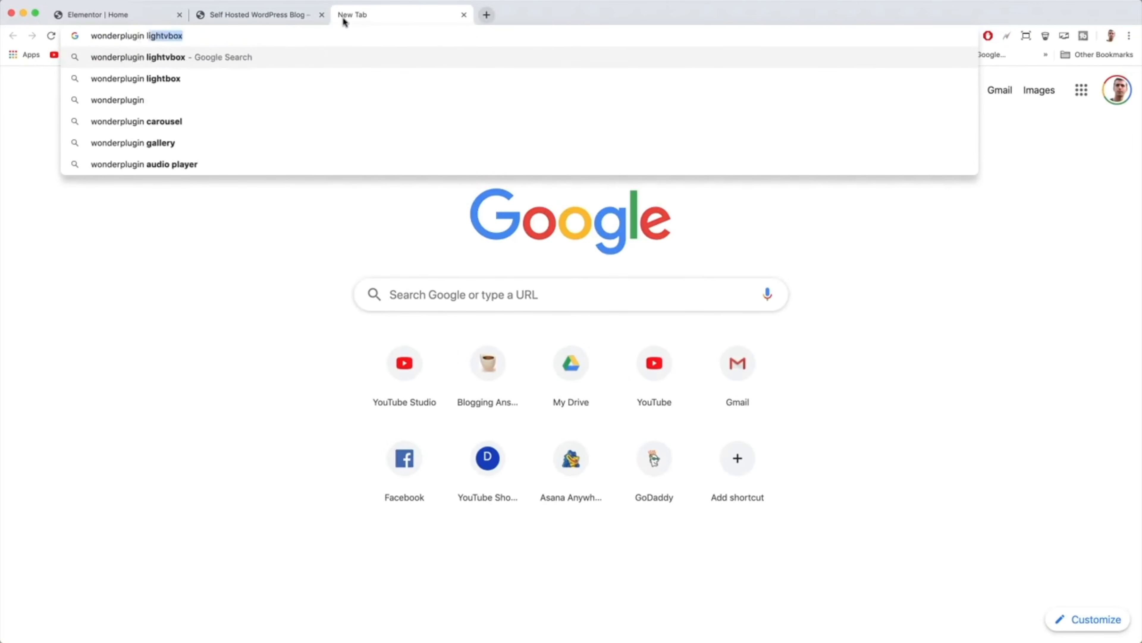
pyautogui.press('Return')
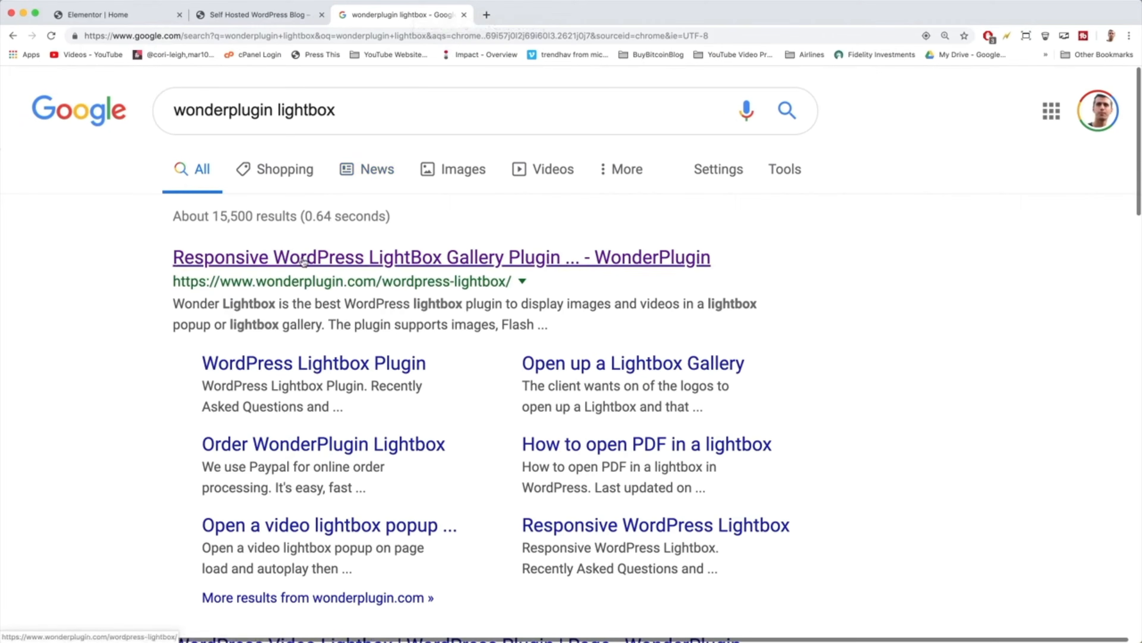
pyautogui.click(427, 263)
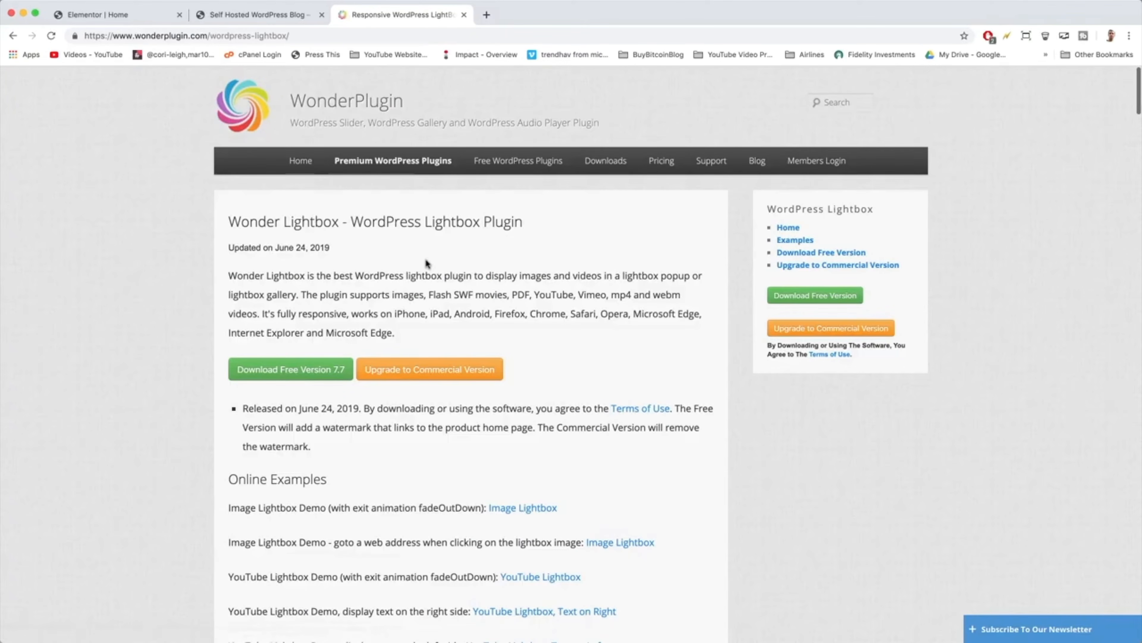
# Download the free version 7.7 of Wonder Lightbox and save it as a zip archive.
pyautogui.scroll(-2, 427, 264)
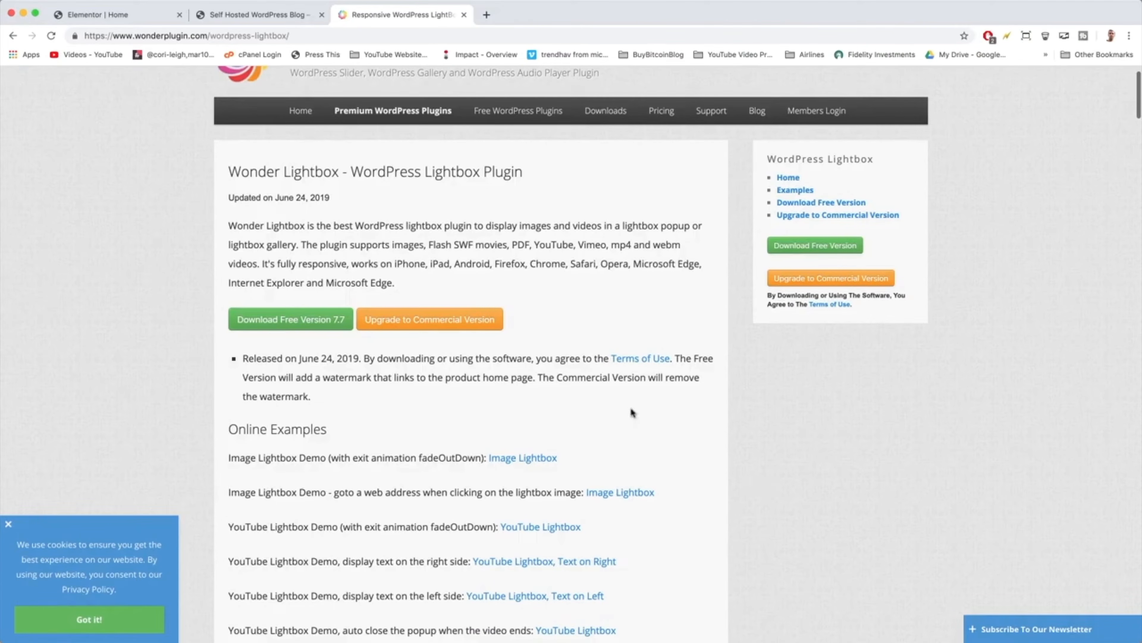
pyautogui.click(278, 319)
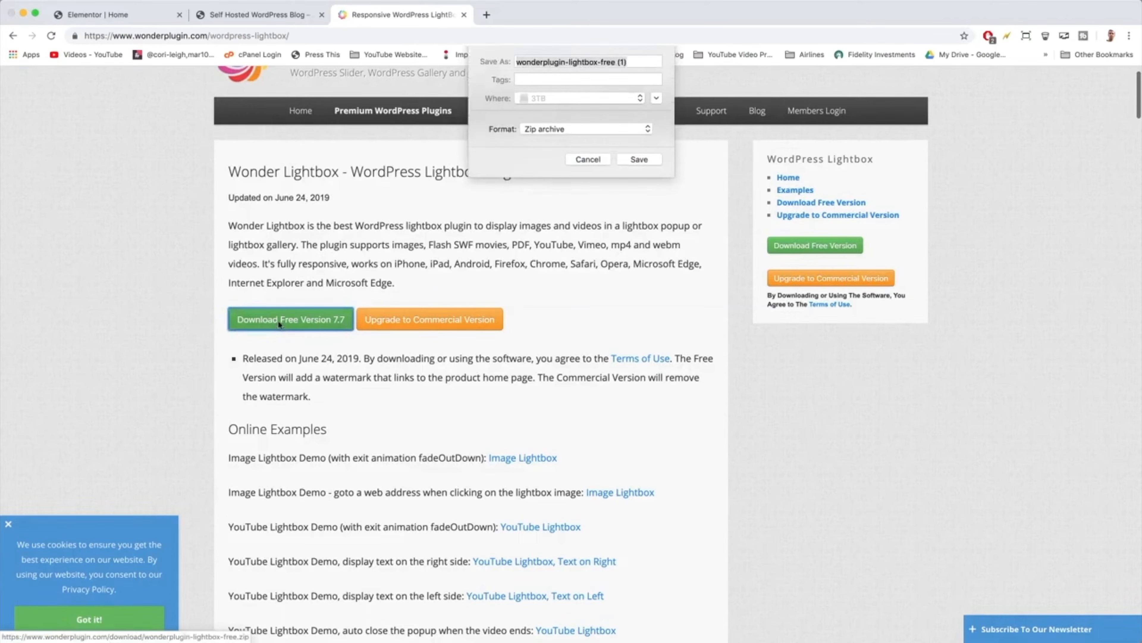
pyautogui.click(655, 158)
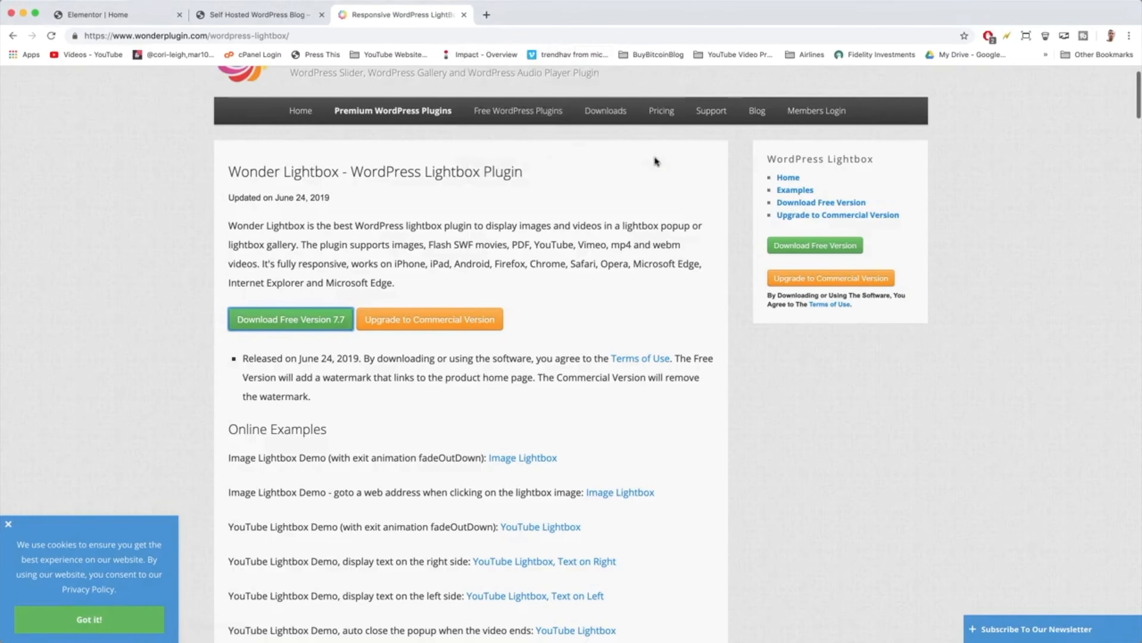
pyautogui.scroll(-5, 595, 322)
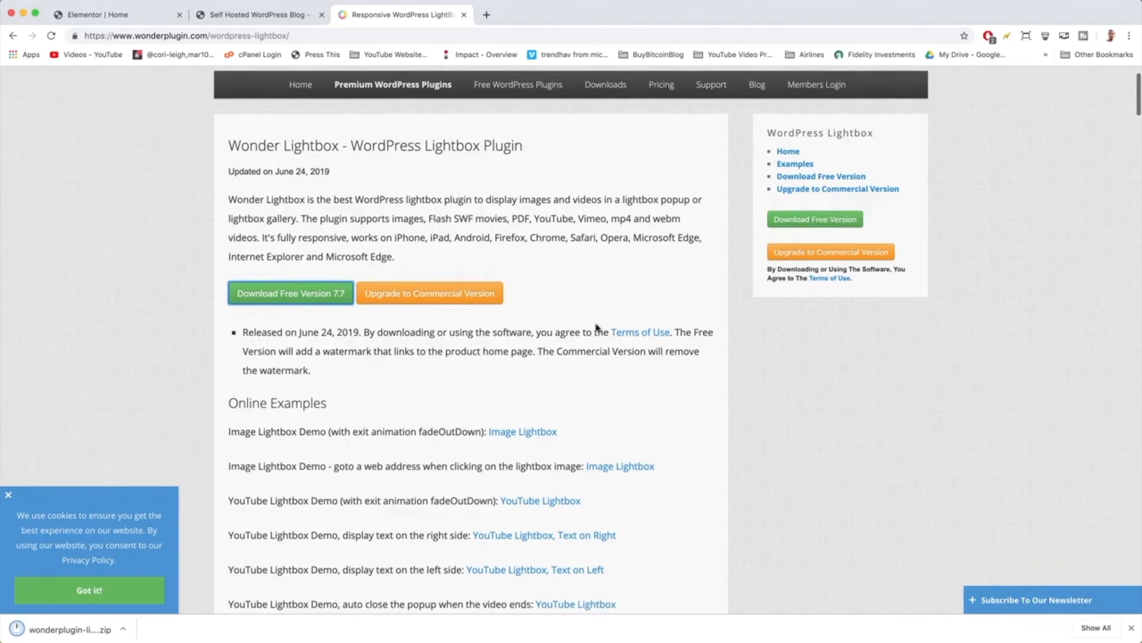
# Return to the blog's tab, open its WordPress dashboard and go to the page for adding new plugins.
pyautogui.scroll(5, 596, 323)
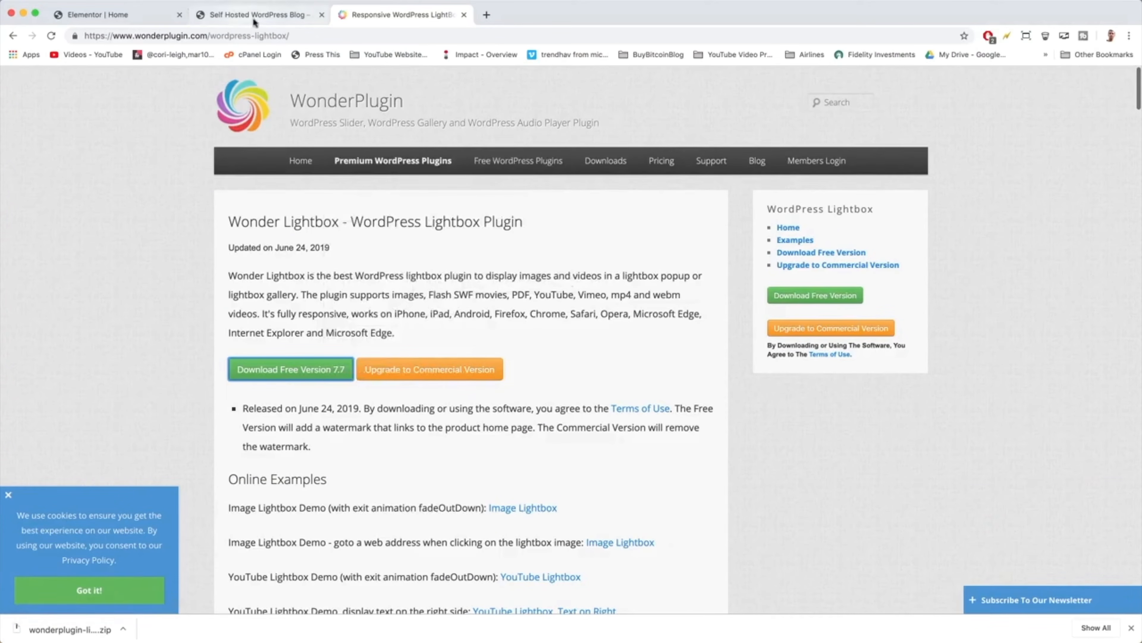
pyautogui.click(284, 16)
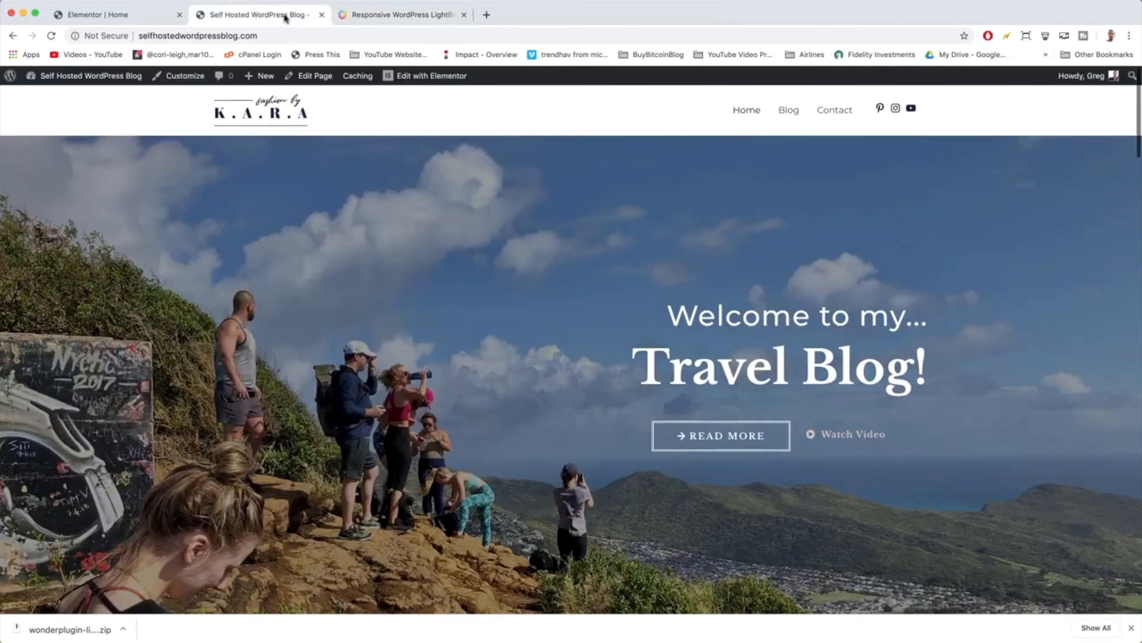
pyautogui.click(107, 78)
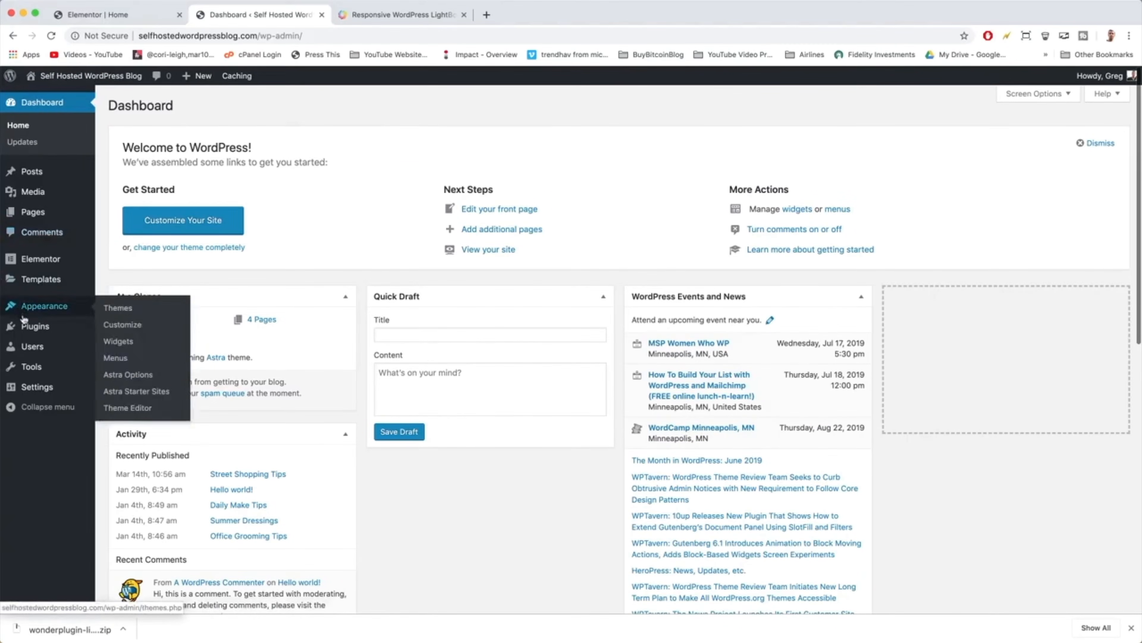
pyautogui.moveTo(28, 328)
pyautogui.click(120, 346)
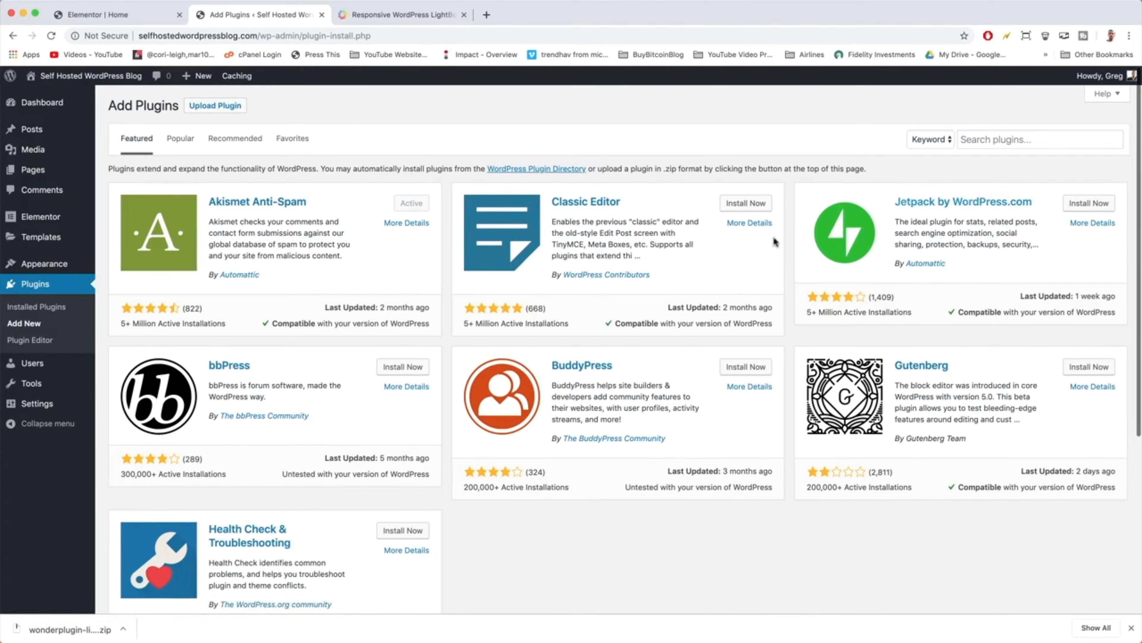
# Search the WordPress plugin directory for "social media" and look through the results.
pyautogui.click(1002, 139)
pyautogui.write('social media')
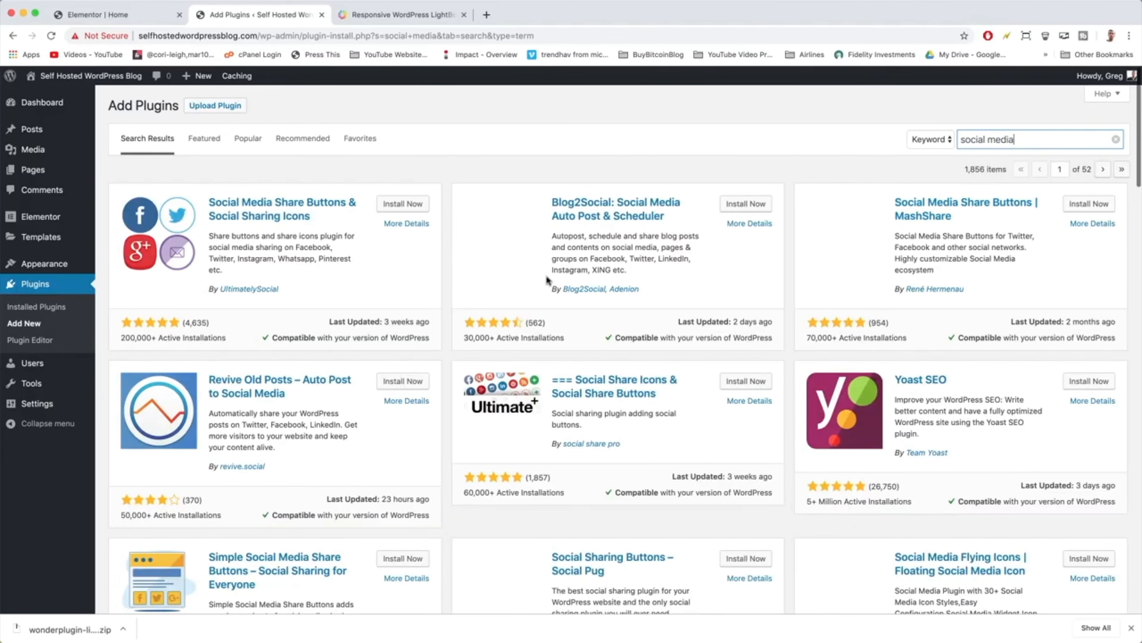
pyautogui.scroll(-10, 546, 275)
pyautogui.scroll(-15, 547, 279)
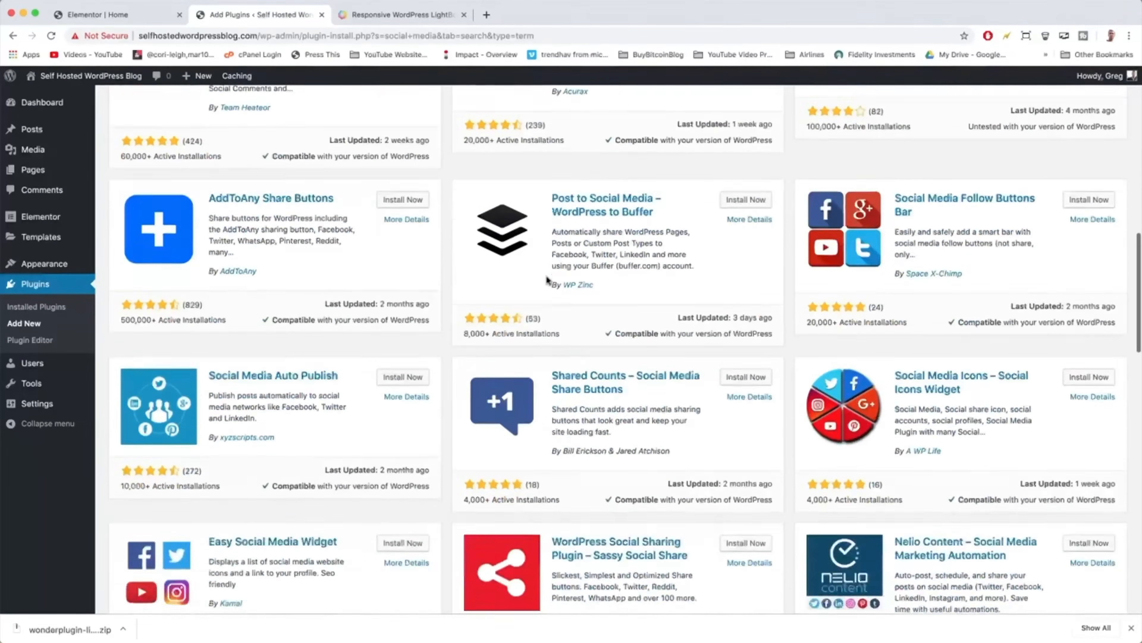
pyautogui.scroll(18, 547, 279)
pyautogui.scroll(8, 546, 275)
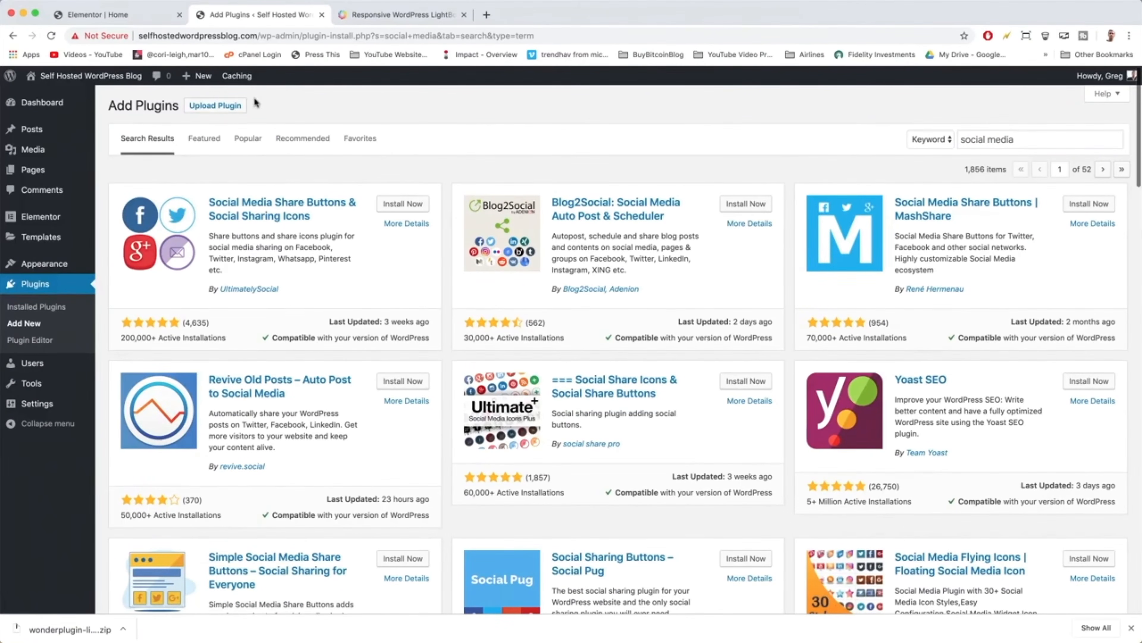
# Upload wonderplugin-lightbox-free.zip as a new plugin, install it and activate it.
pyautogui.click(215, 105)
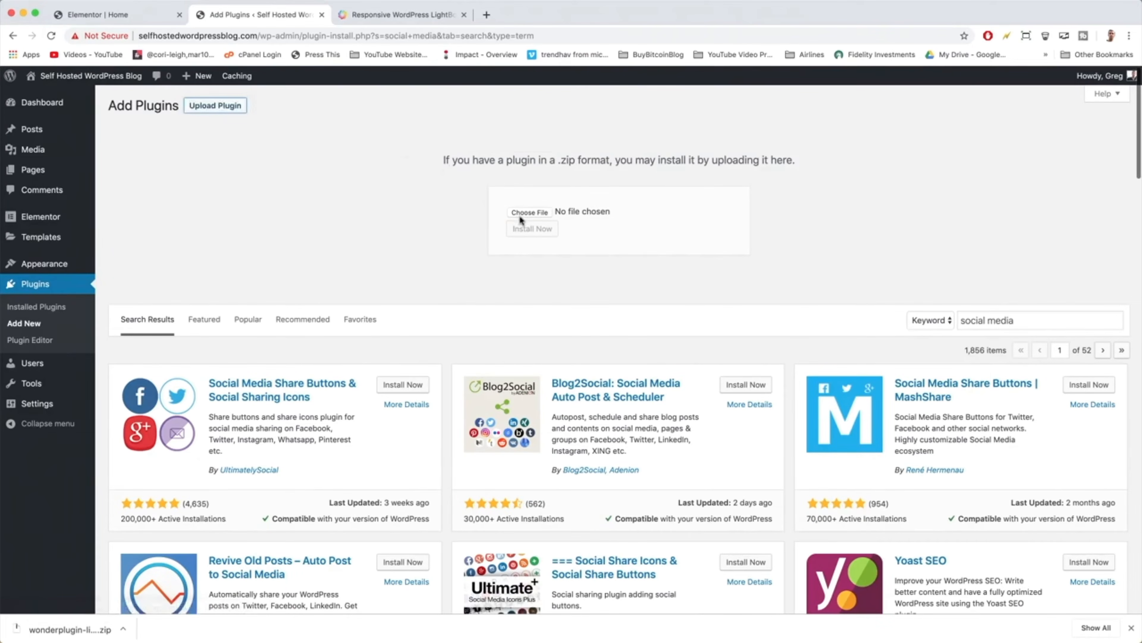
pyautogui.click(528, 212)
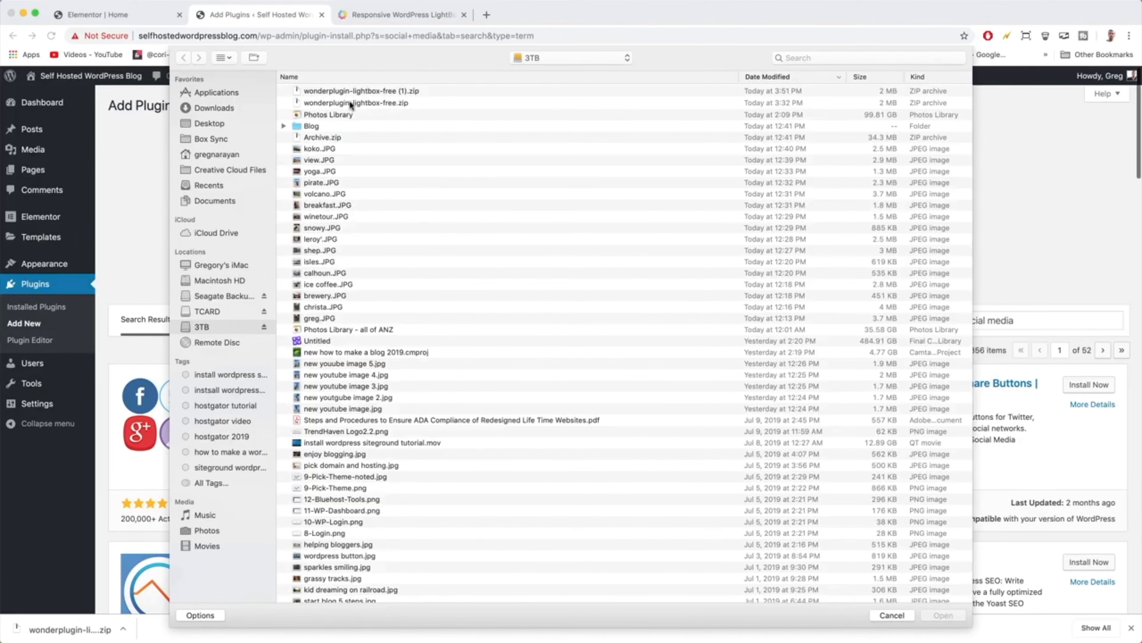
pyautogui.click(333, 103)
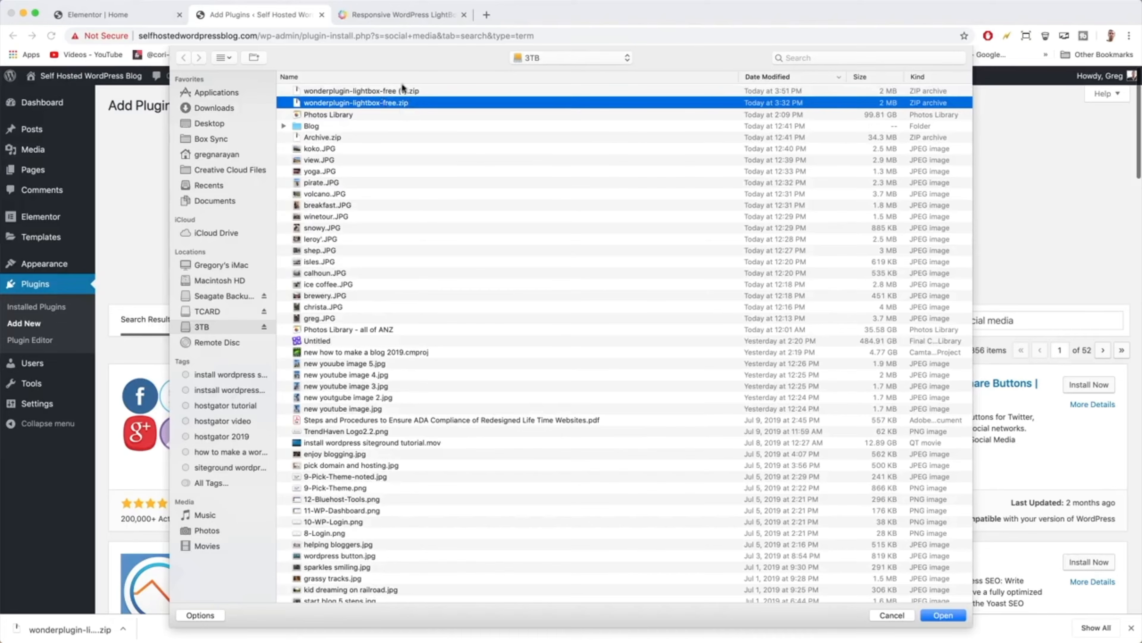
pyautogui.click(943, 615)
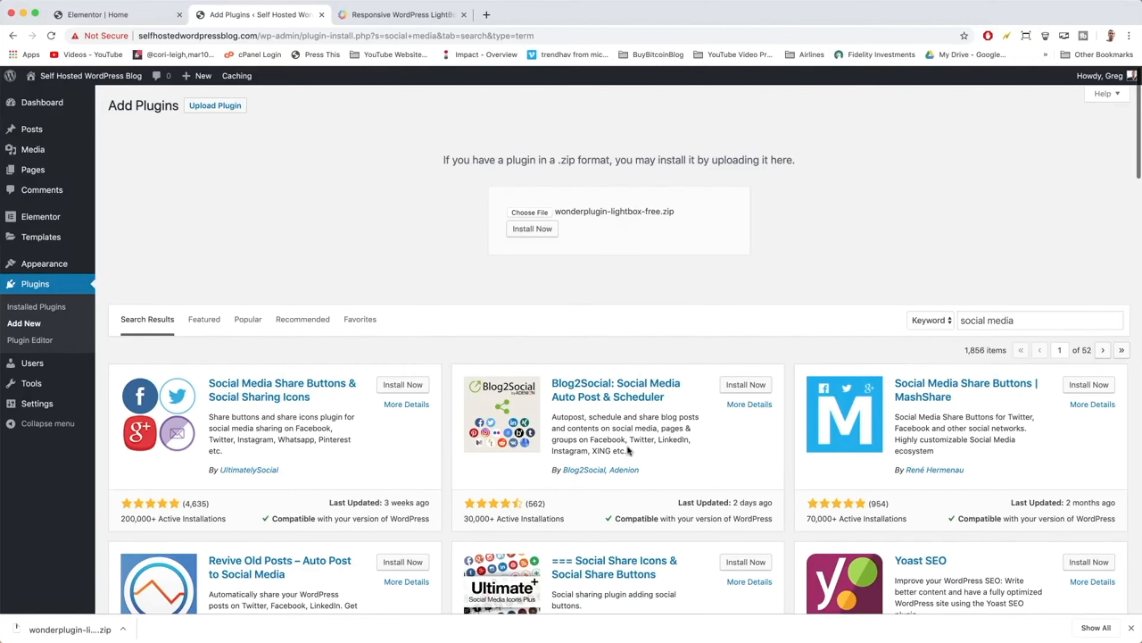
pyautogui.click(527, 231)
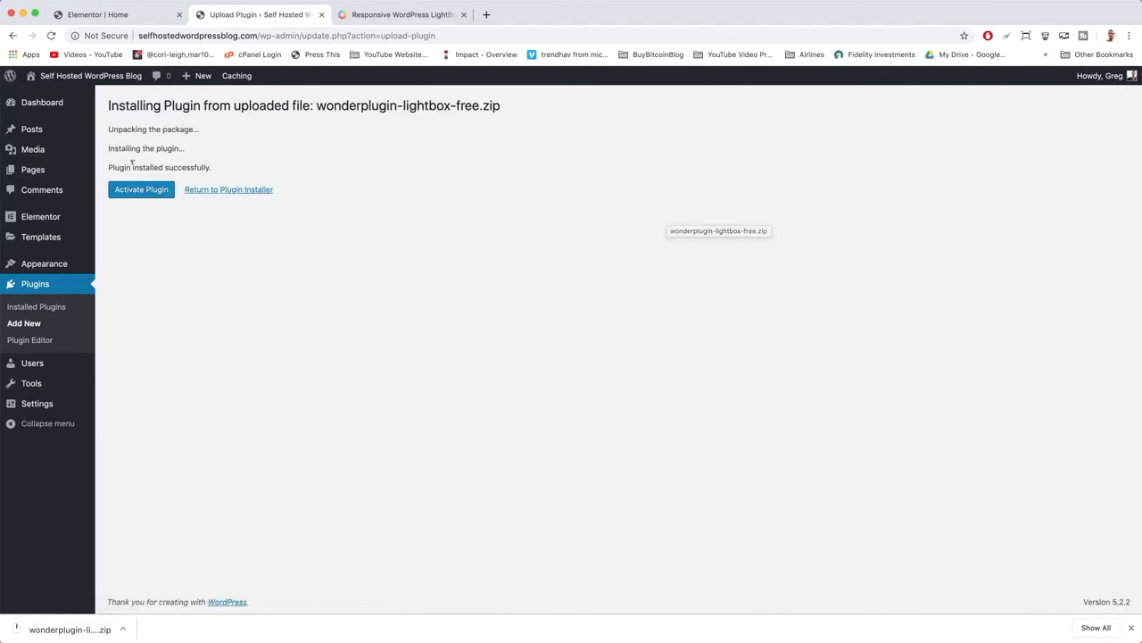
pyautogui.click(137, 190)
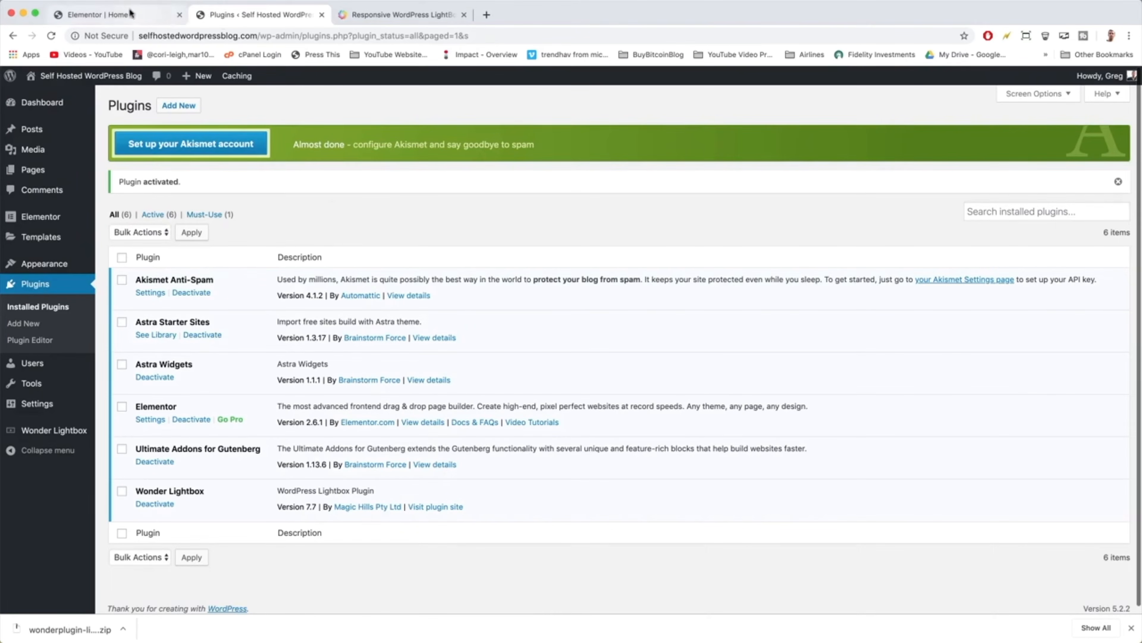
# Return to the Elementor homepage editor, select the Watch Video button in the hero section and clear its link.
pyautogui.click(121, 17)
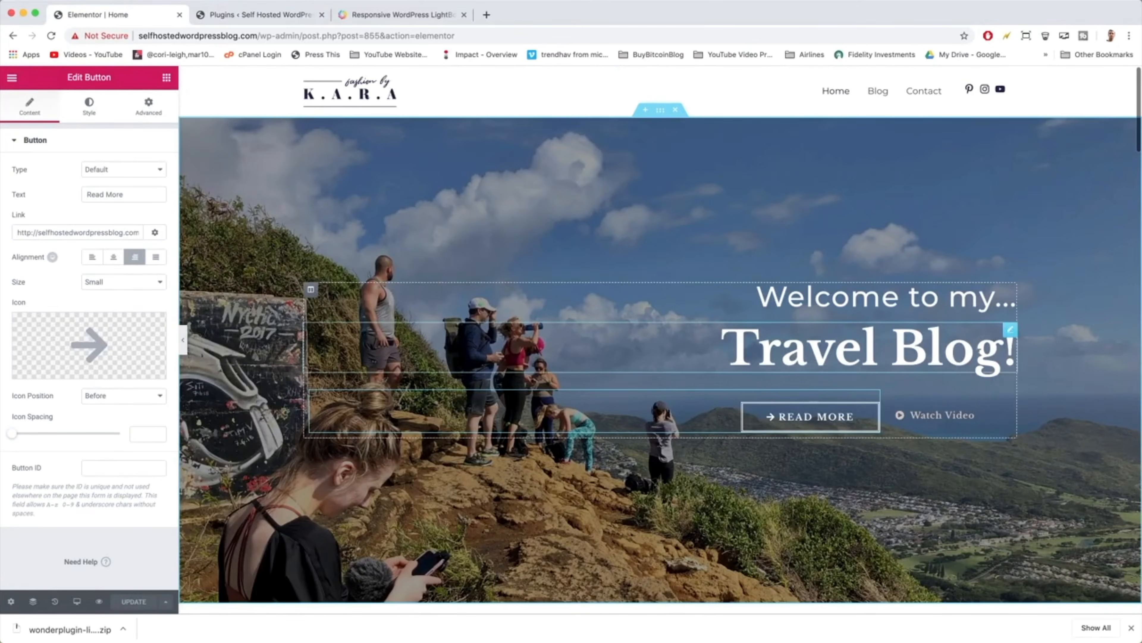
pyautogui.click(933, 420)
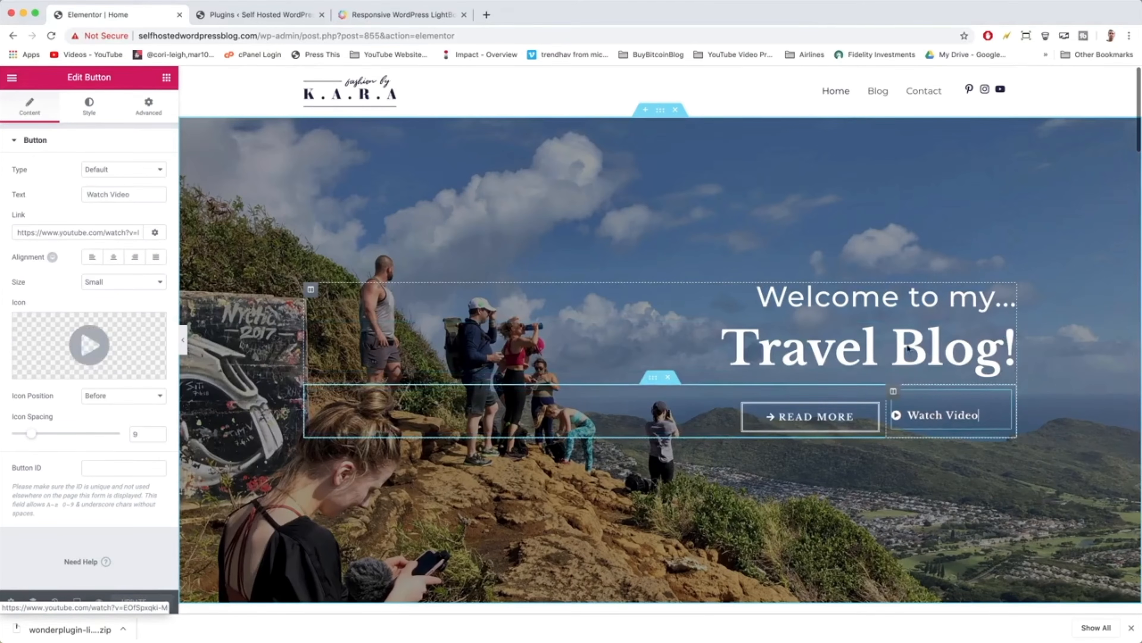
pyautogui.doubleClick(110, 226)
pyautogui.press('super+a')
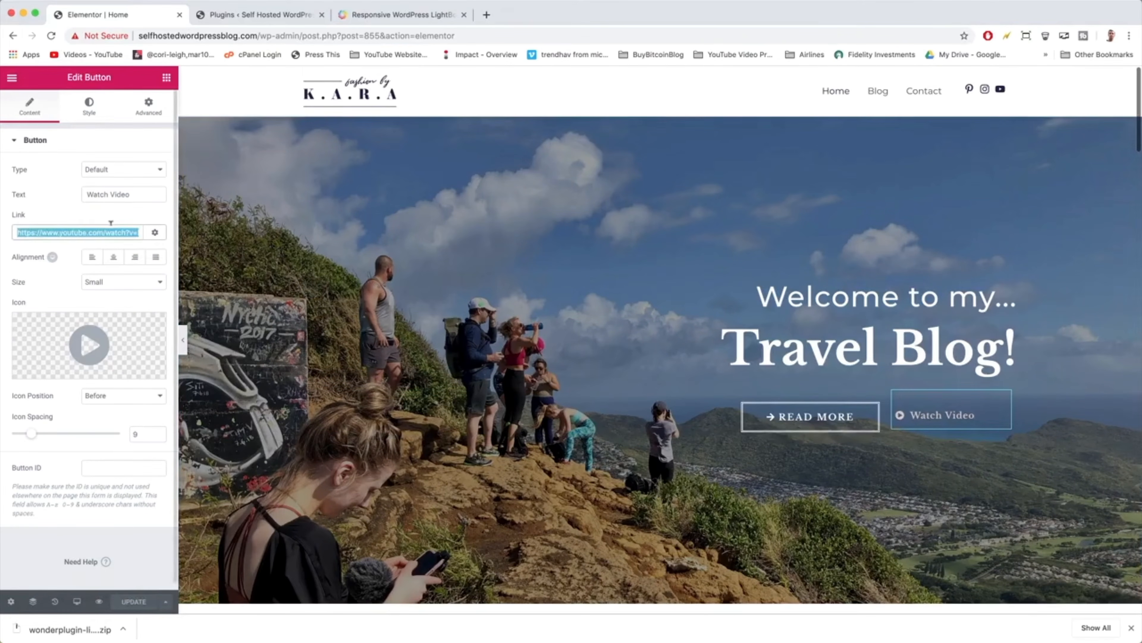
pyautogui.press('BackSpace')
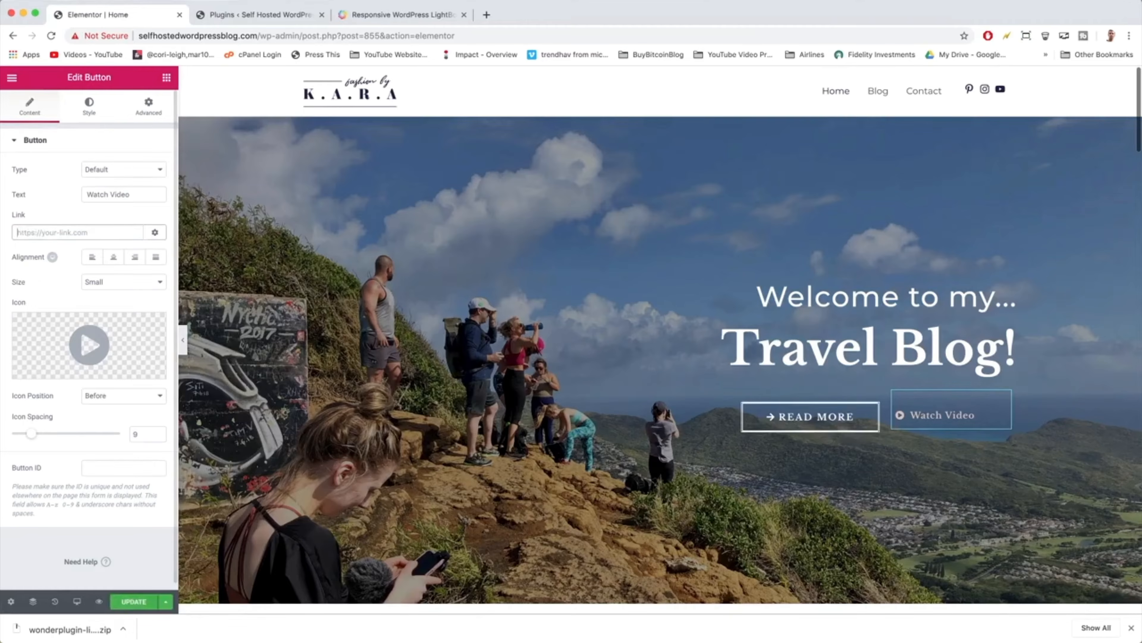
# Open YouTube in a new browser tab, open the recommended video "Roger Federer's 100 Wimbledon wins" and pause it.
pyautogui.click(486, 15)
pyautogui.write('you')
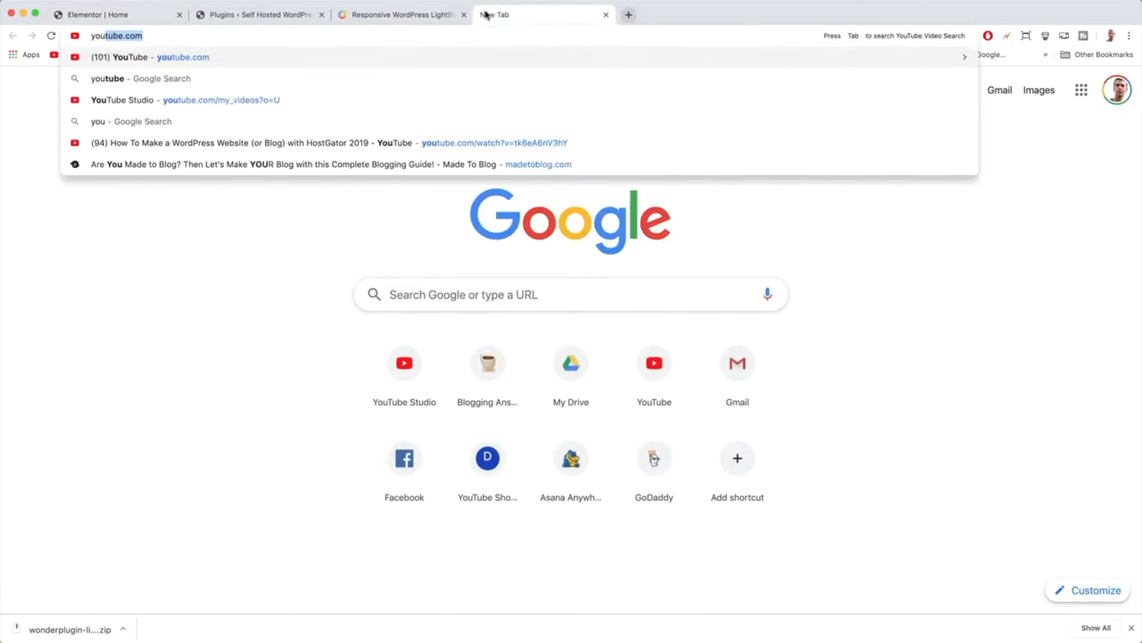
pyautogui.press('Return')
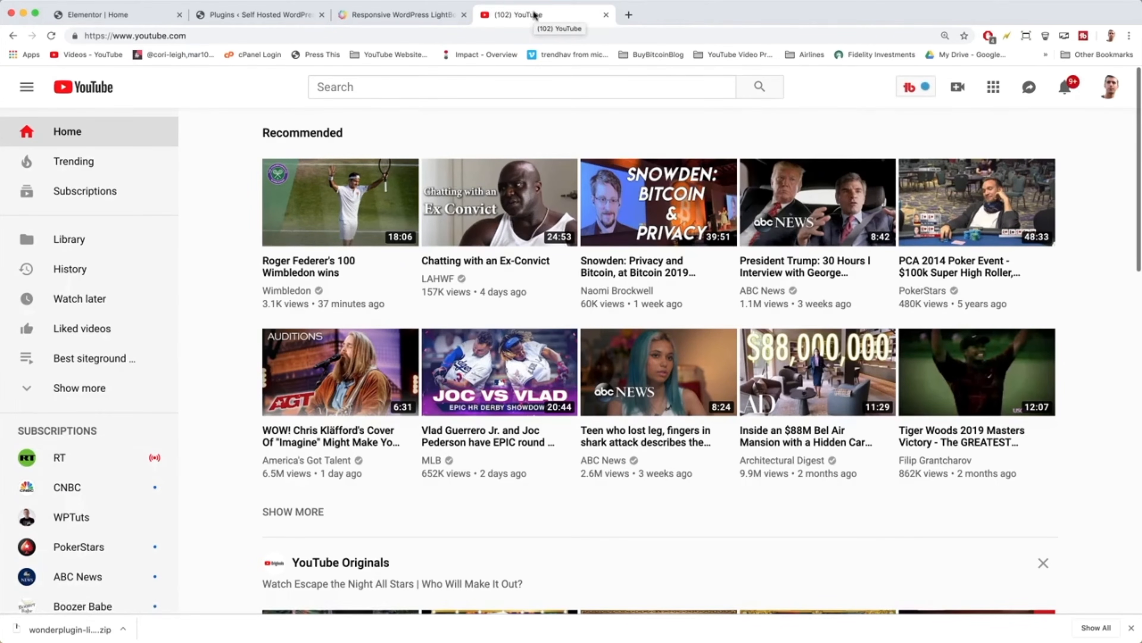
pyautogui.moveTo(317, 237)
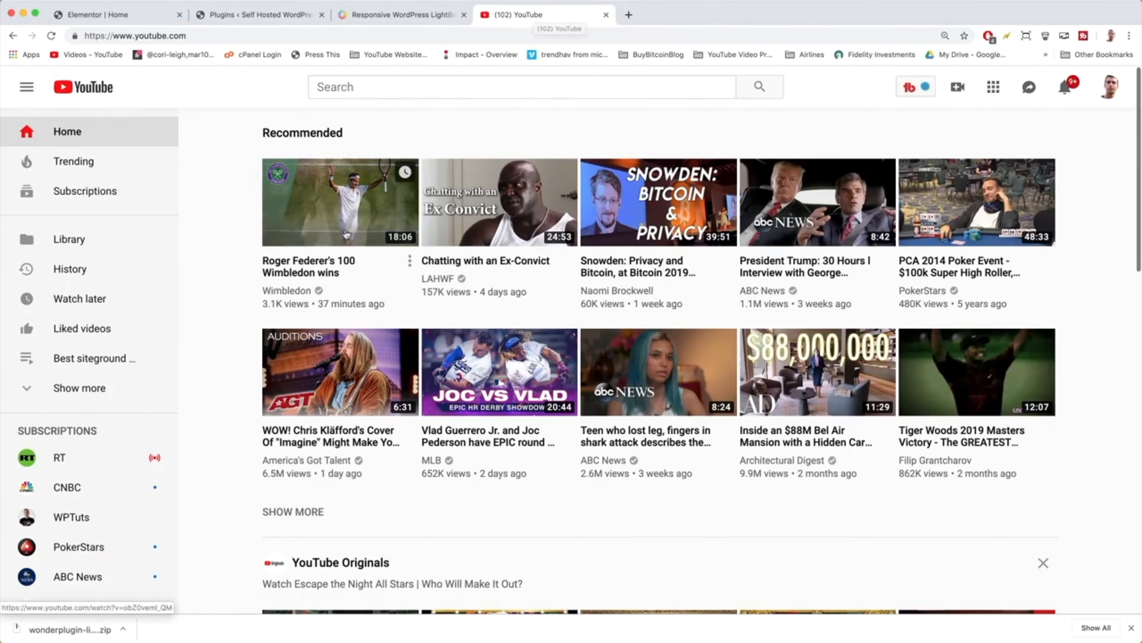
pyautogui.click(317, 238)
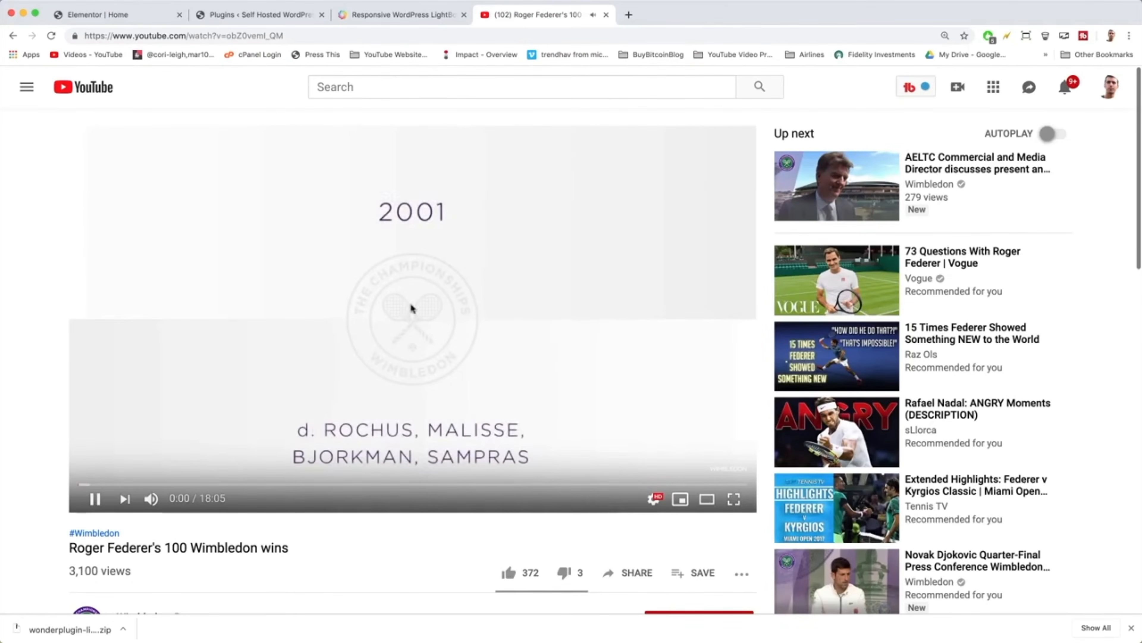
pyautogui.click(410, 304)
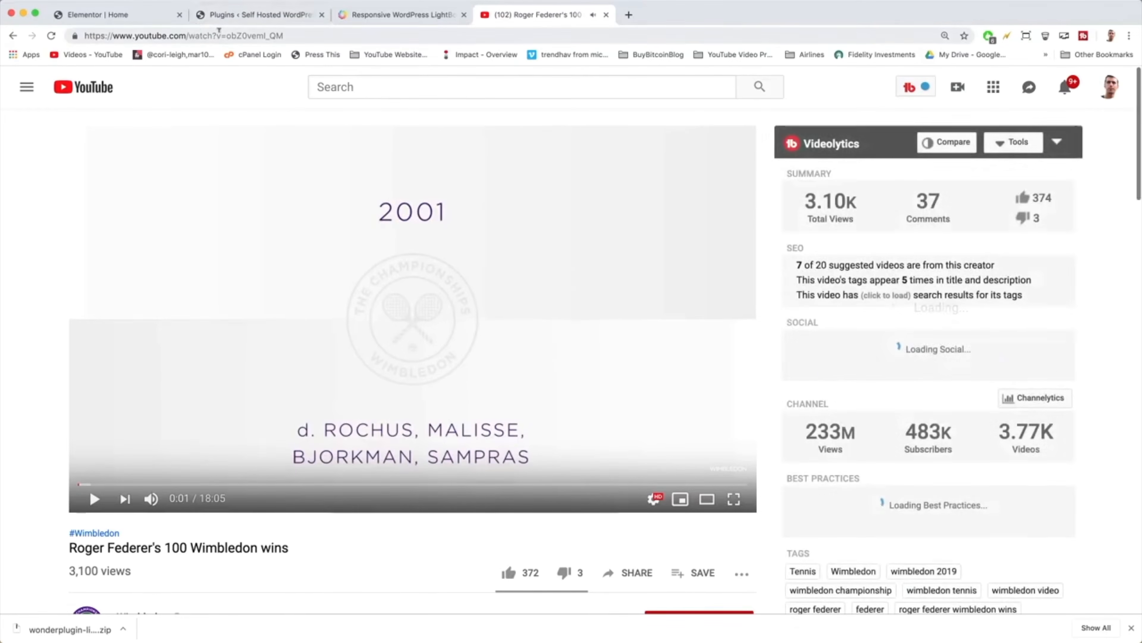
# Copy the YouTube video's address and paste it as the Watch Video button's link in Elementor.
pyautogui.click(215, 32)
pyautogui.rightClick(170, 35)
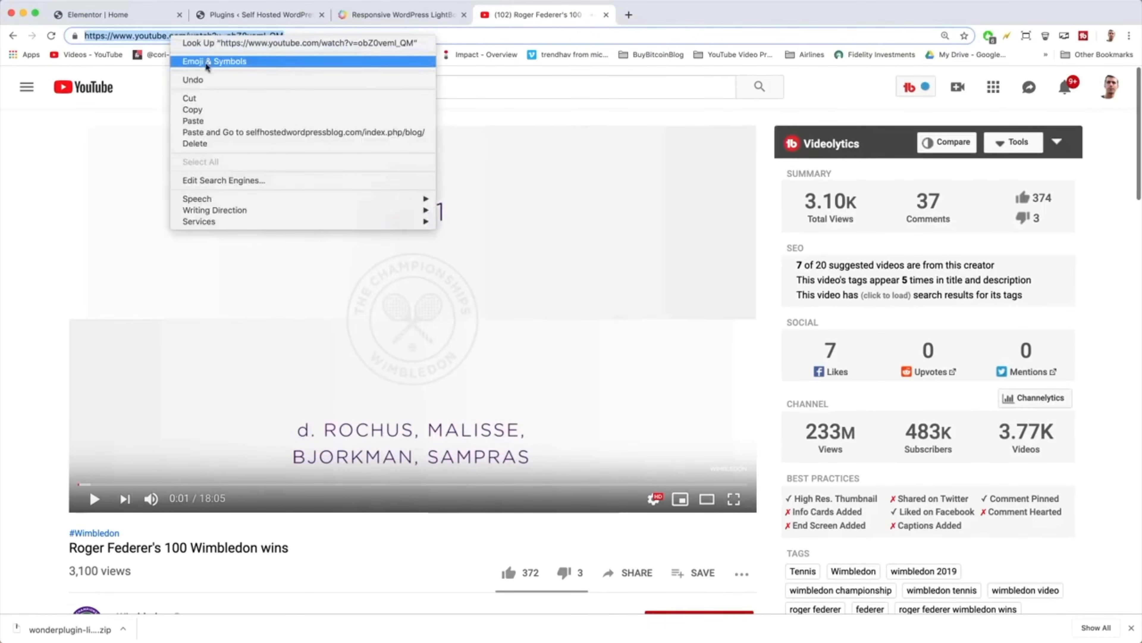
pyautogui.click(193, 110)
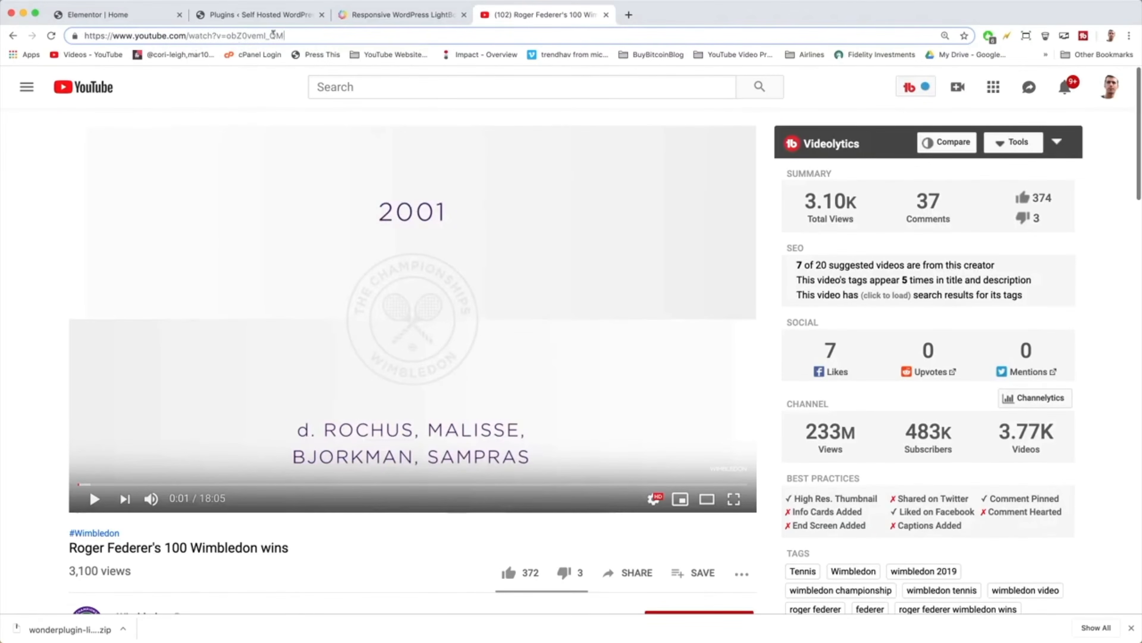
pyautogui.moveTo(308, 35); pyautogui.dragTo(225, 30)
pyautogui.click(305, 32)
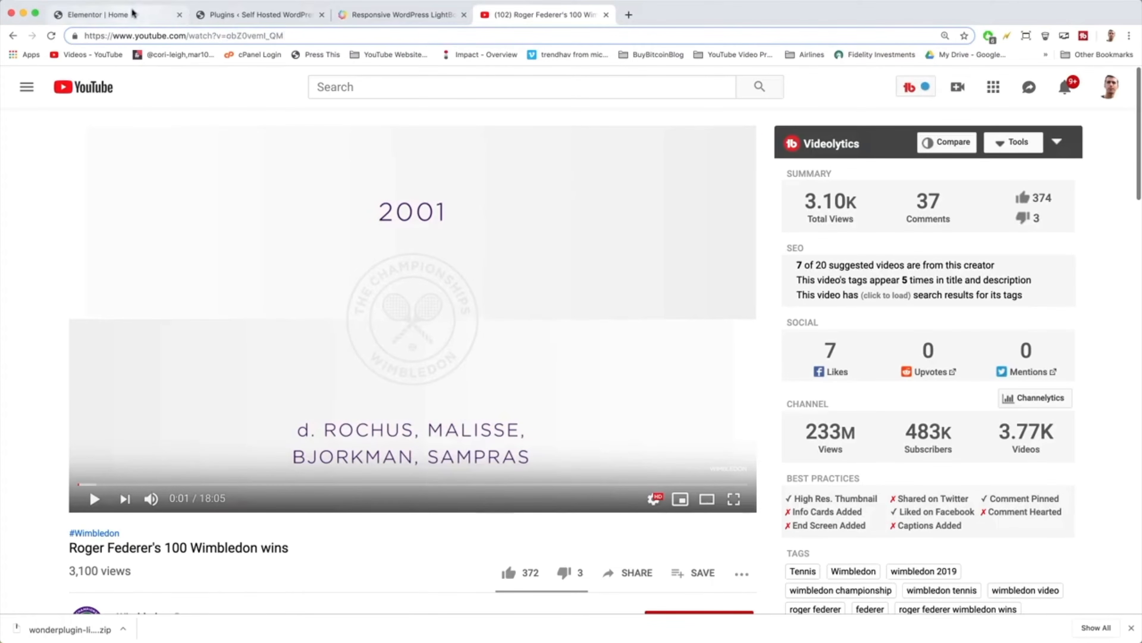
pyautogui.click(133, 13)
pyautogui.rightClick(36, 235)
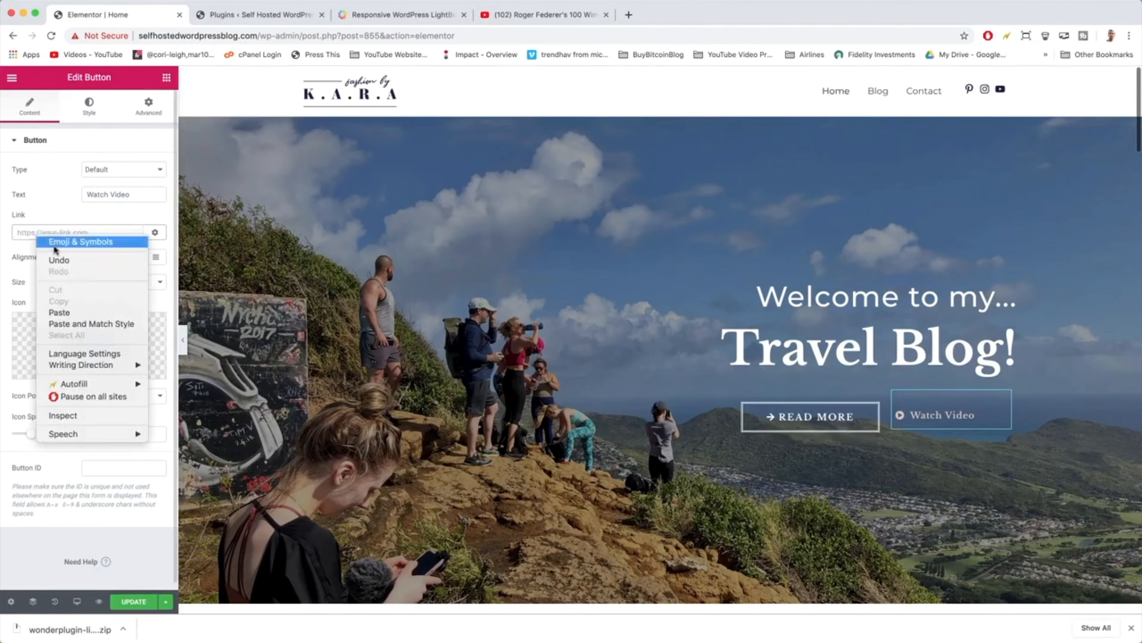
pyautogui.click(58, 312)
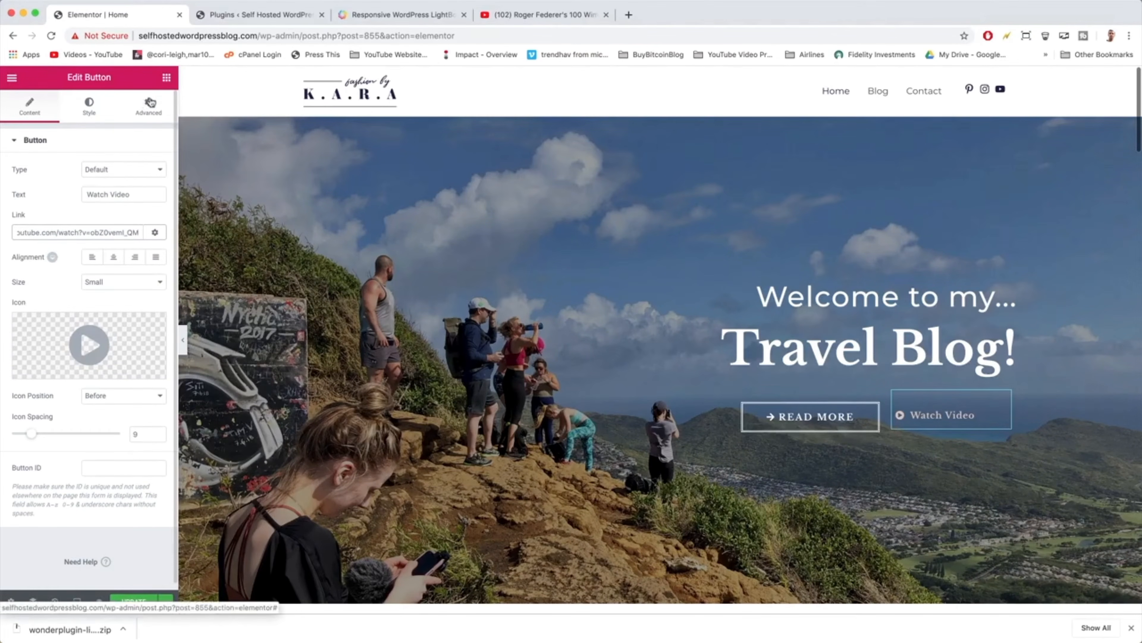
# Give the Watch Video button the CSS class wplightbox and update the page.
pyautogui.click(149, 104)
pyautogui.click(103, 323)
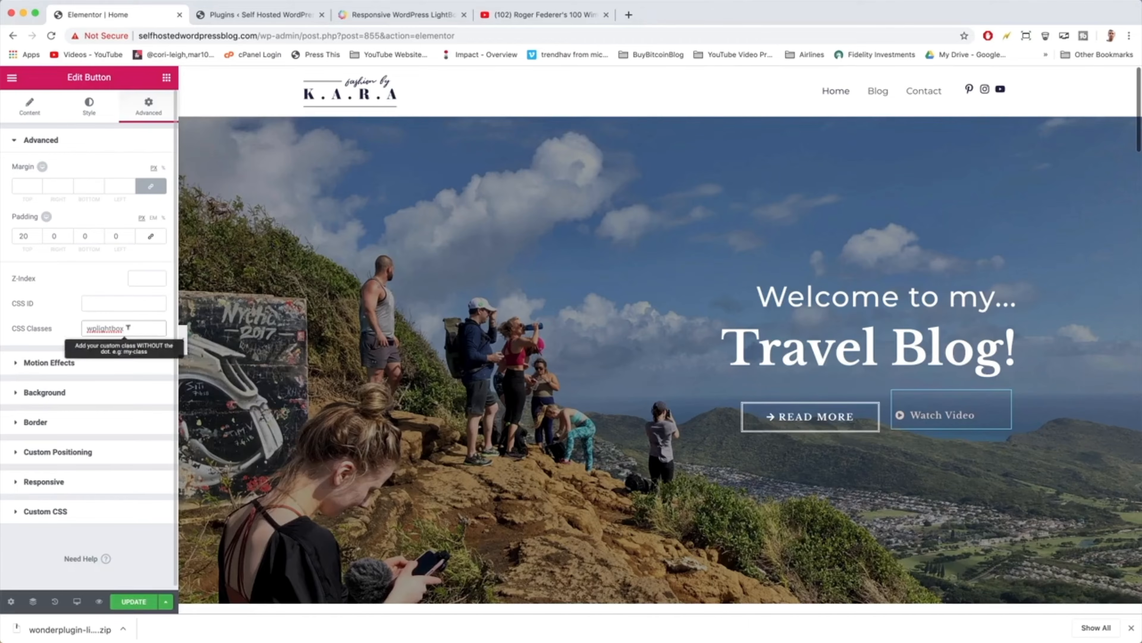
pyautogui.click(140, 595)
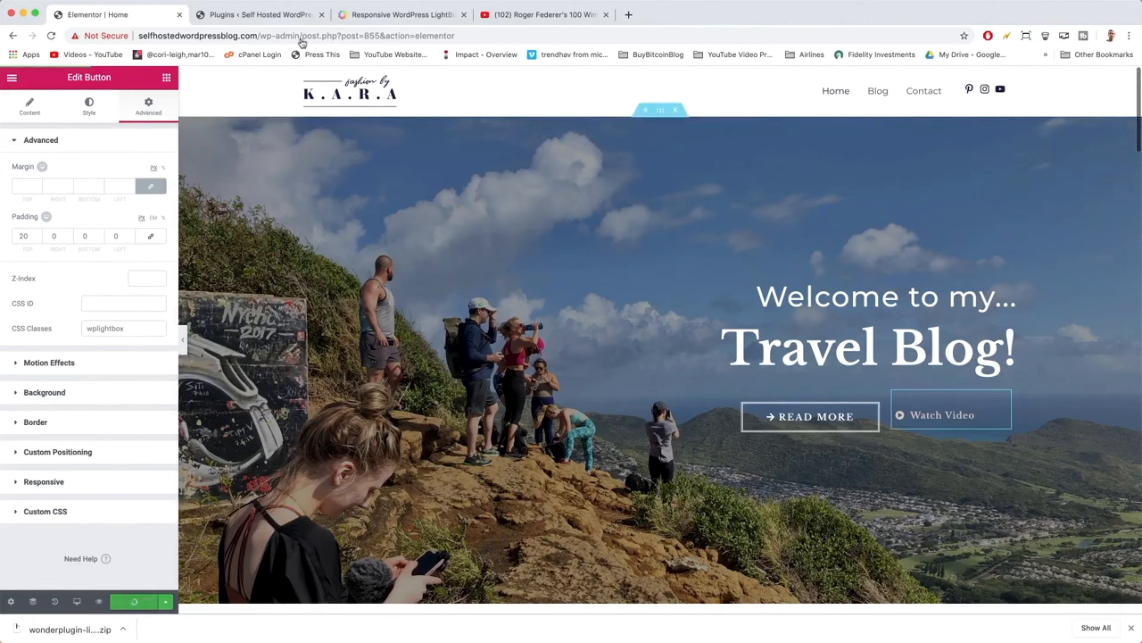
# Open the live homepage, play the Watch Video link in its lightbox, and close the lightbox again.
pyautogui.click(239, 15)
pyautogui.click(89, 76)
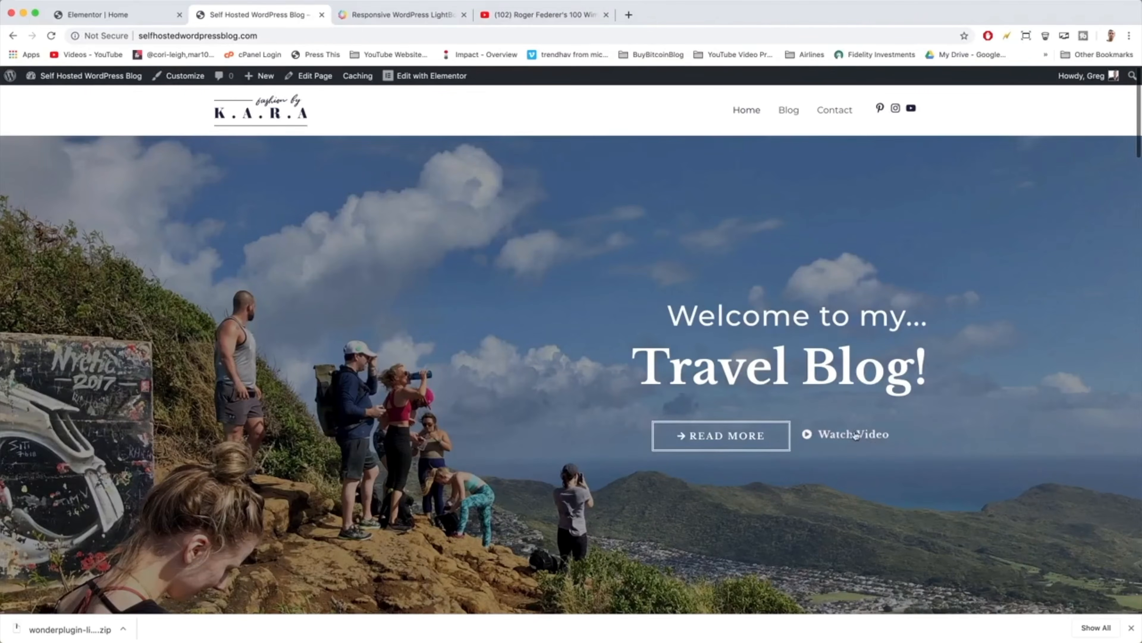
pyautogui.click(849, 433)
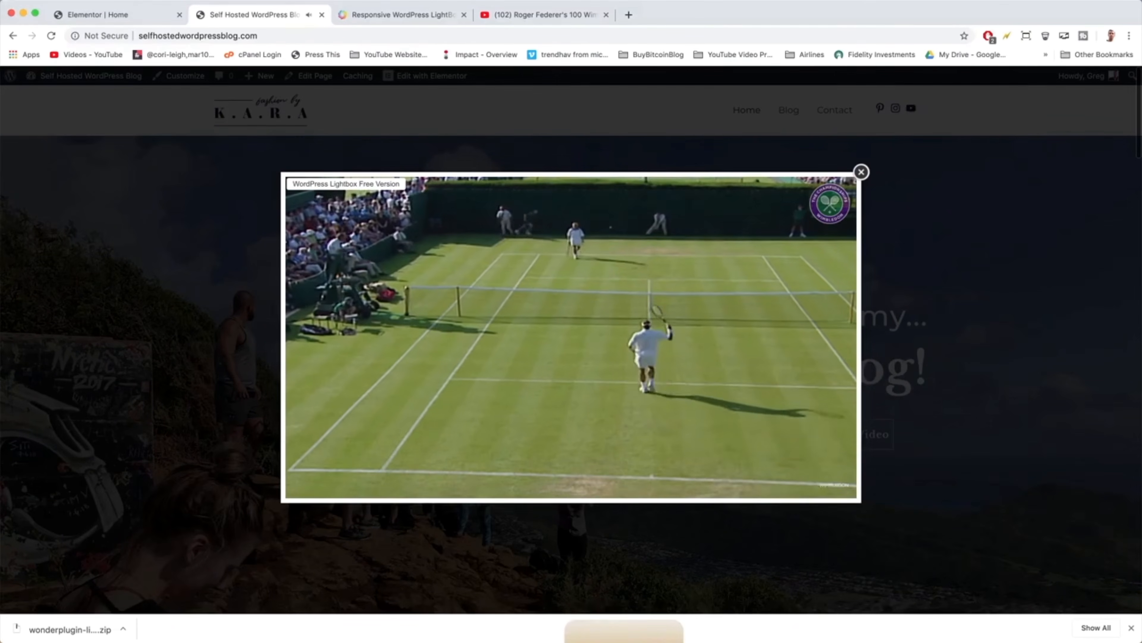
pyautogui.moveTo(303, 494)
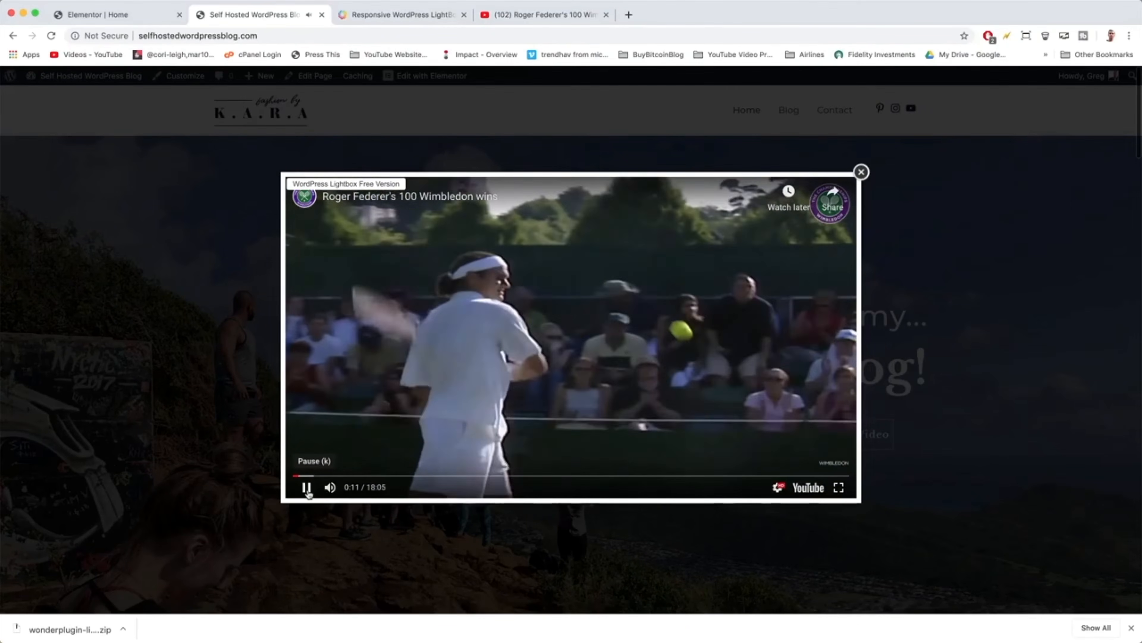
pyautogui.click(307, 493)
pyautogui.click(263, 238)
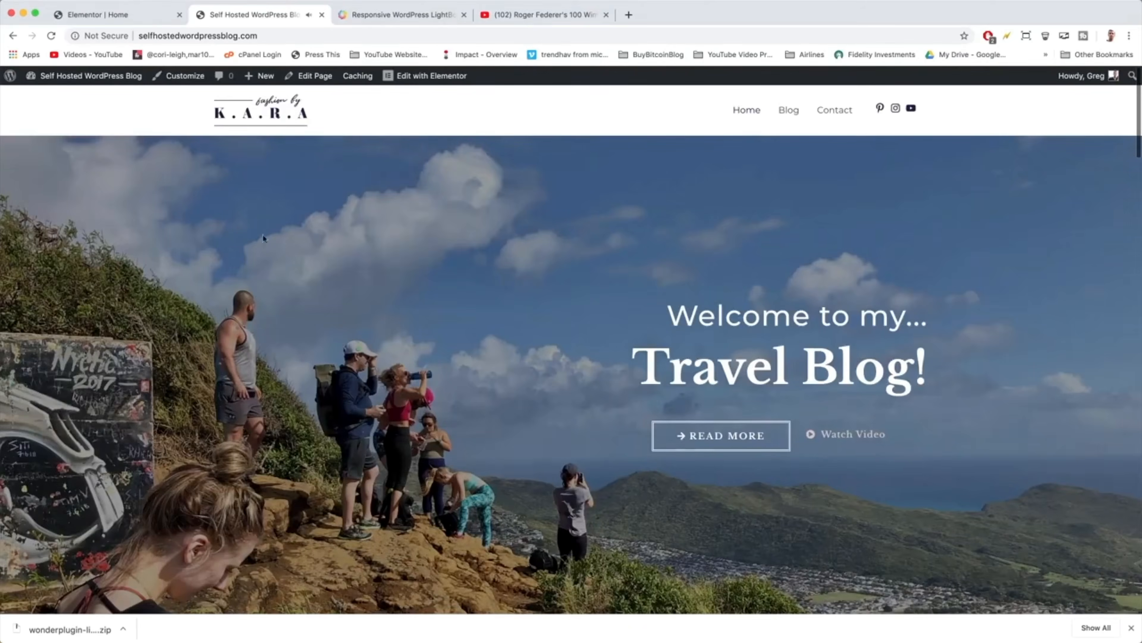
# Dismiss the browser's downloads bar and look over the live homepage from the hero down to the introduction section.
pyautogui.scroll(-5, 597, 323)
pyautogui.scroll(5, 596, 321)
pyautogui.click(1131, 627)
pyautogui.scroll(-7, 422, 359)
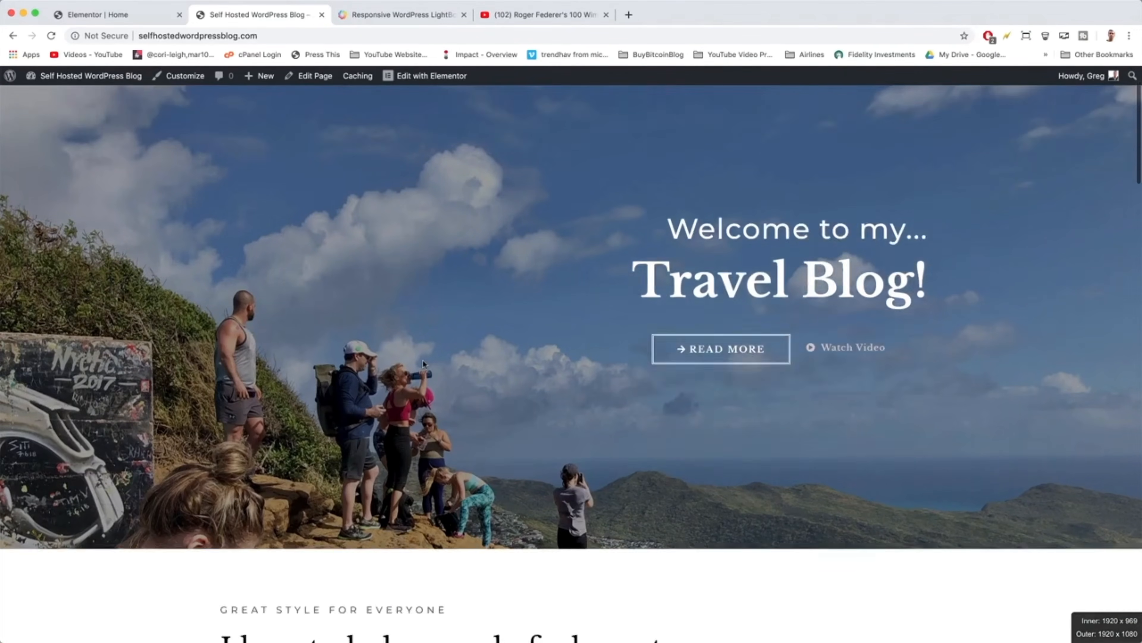
pyautogui.scroll(-3, 422, 363)
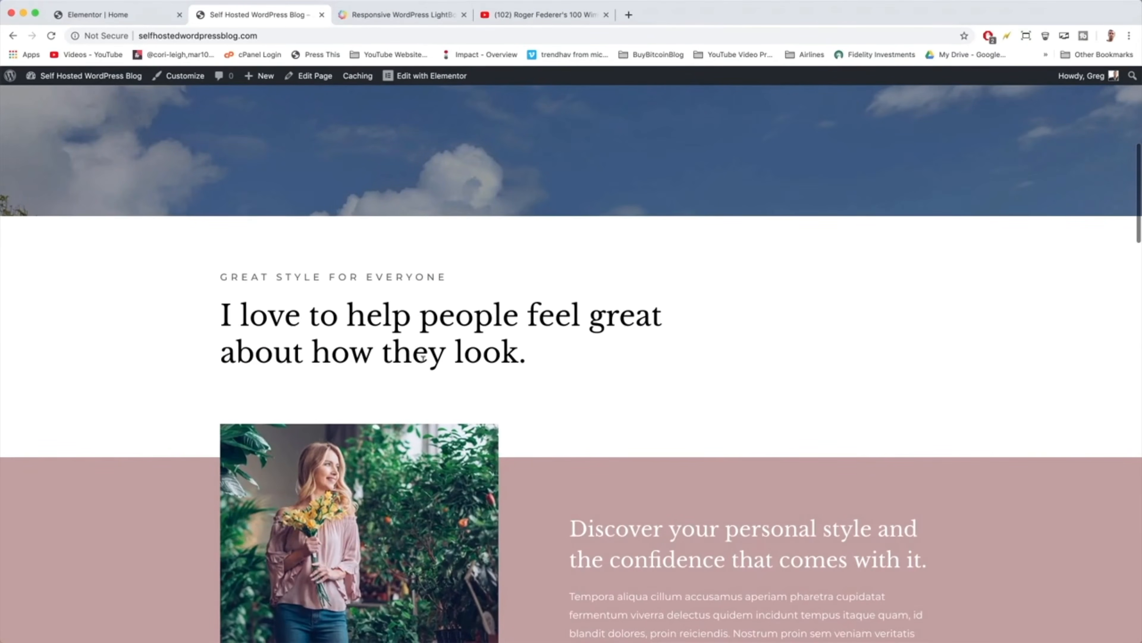
# Review the introduction section on the live homepage, and inspect its two headings in the Elementor editor.
pyautogui.scroll(-4, 423, 358)
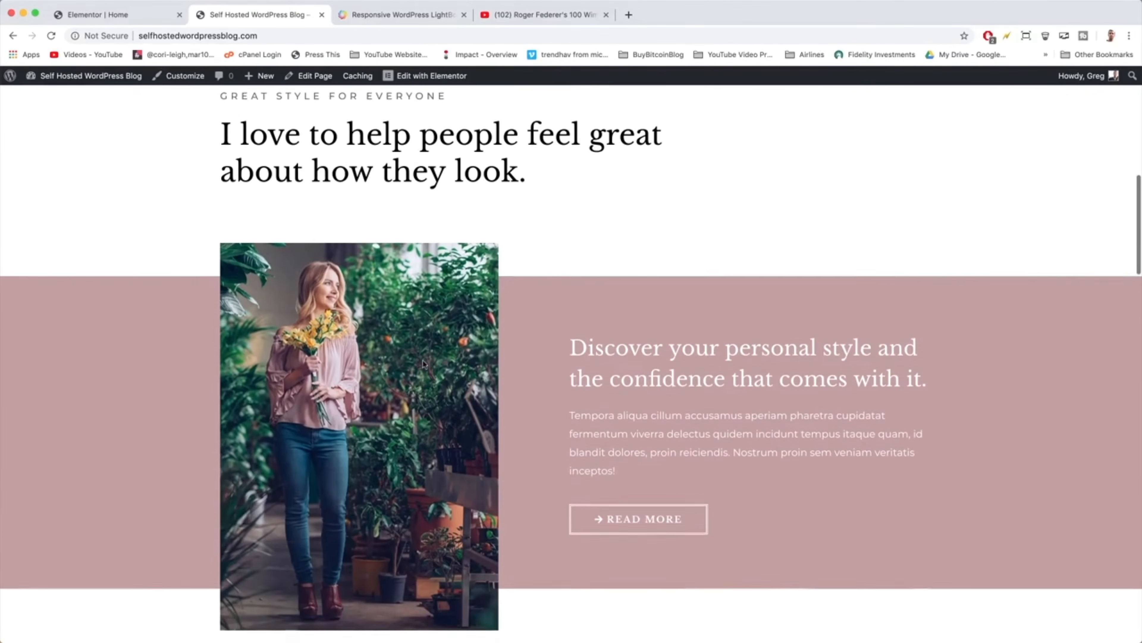
pyautogui.scroll(-1, 422, 363)
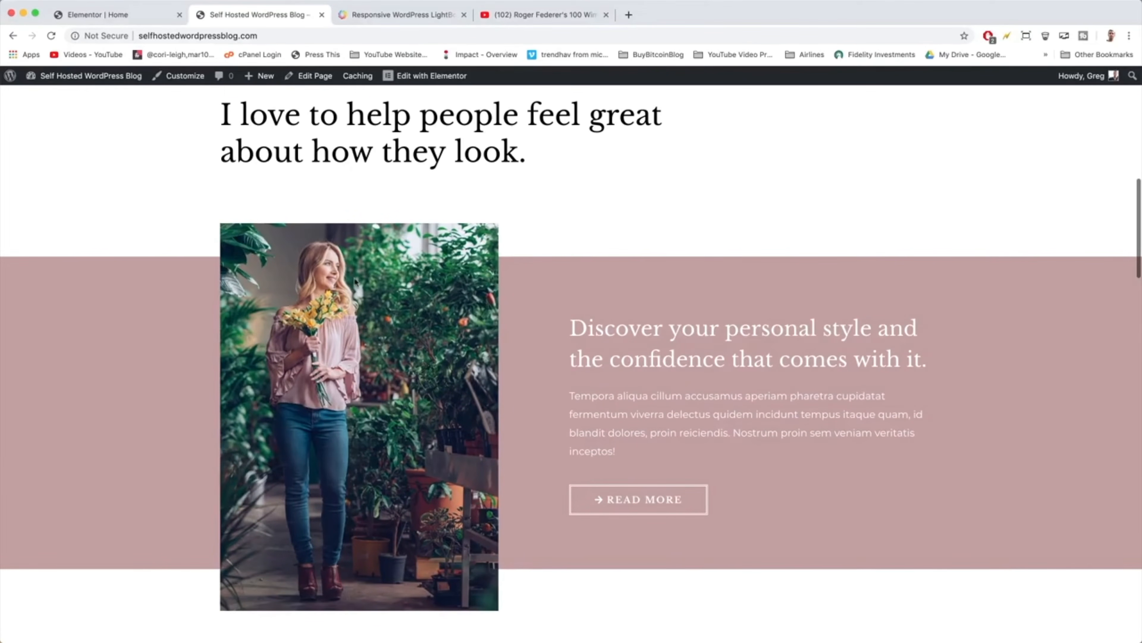
pyautogui.click(130, 19)
pyautogui.scroll(-10, 424, 220)
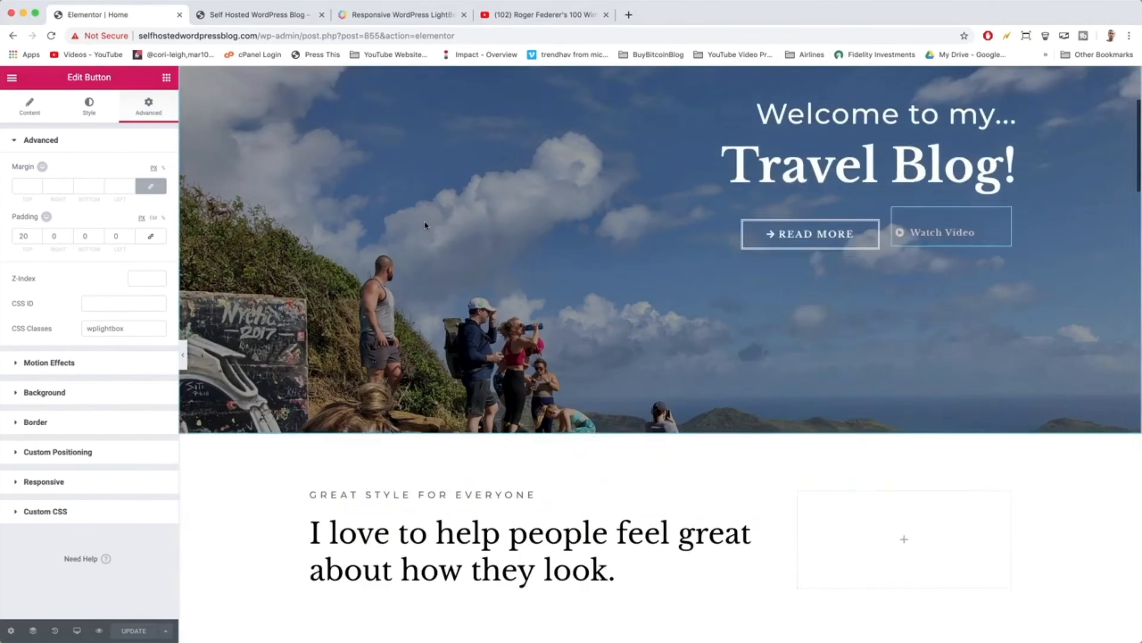
pyautogui.scroll(-8, 425, 220)
pyautogui.scroll(10, 424, 223)
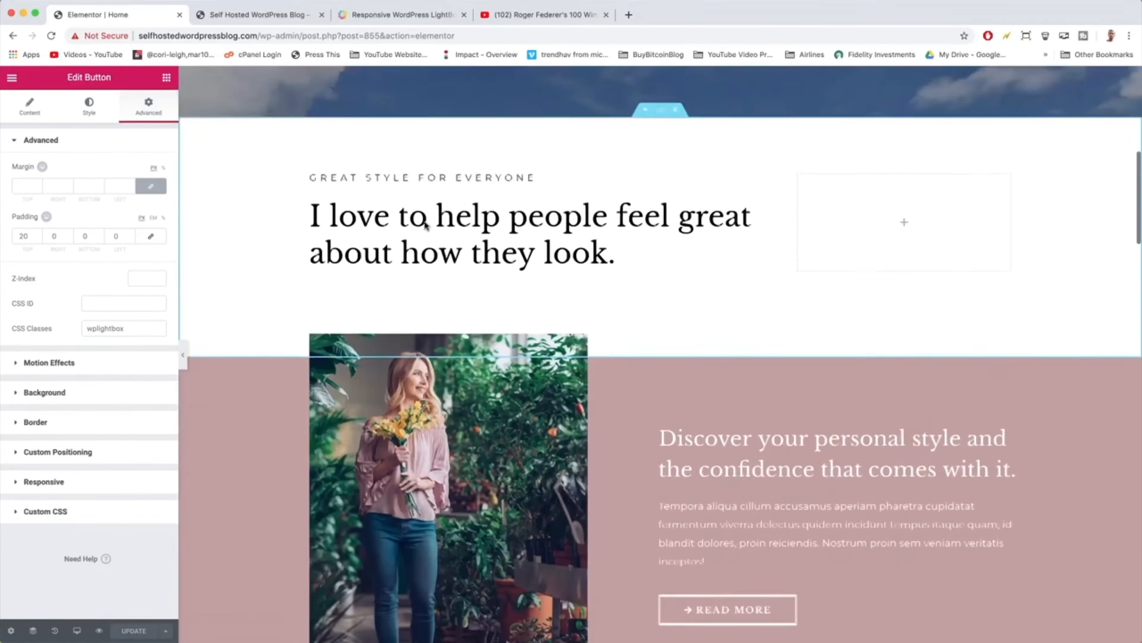
pyautogui.click(409, 265)
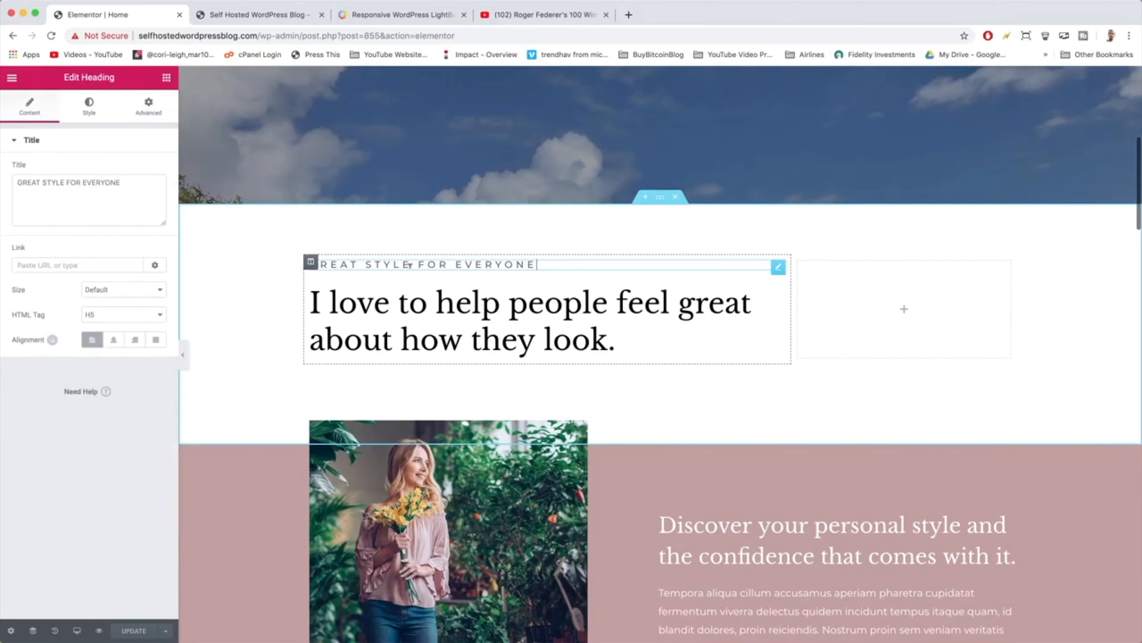
pyautogui.click(490, 291)
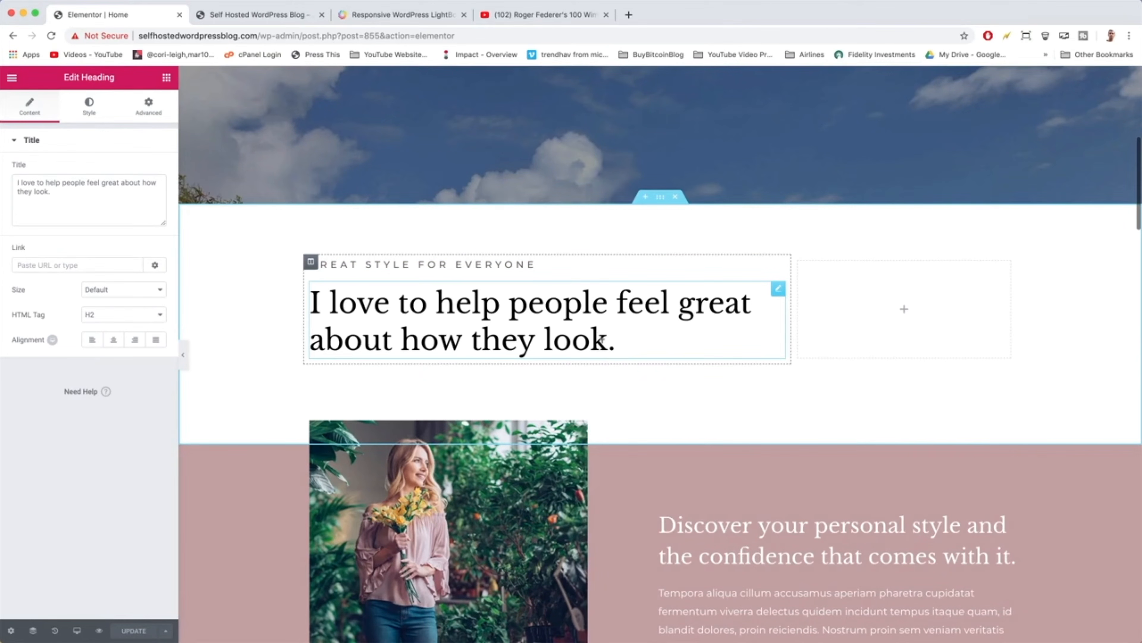
# Replace the introduction section's large heading text with "I love to help people travel and".
pyautogui.click(411, 298)
pyautogui.click(600, 342)
pyautogui.moveTo(669, 337); pyautogui.dragTo(327, 299)
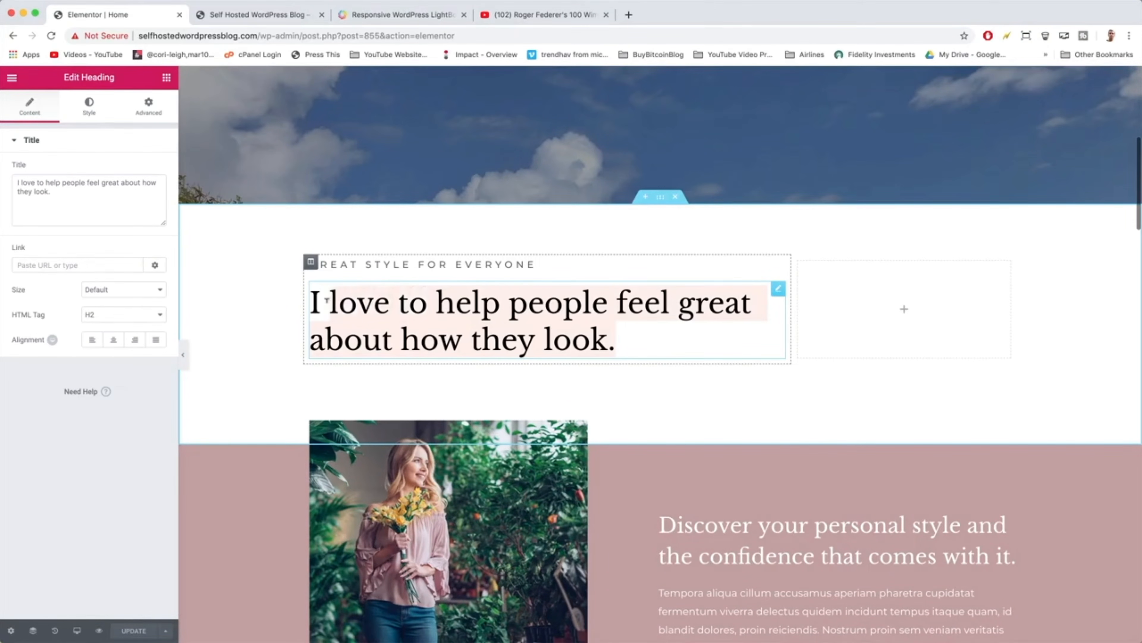
pyautogui.write('love ot')
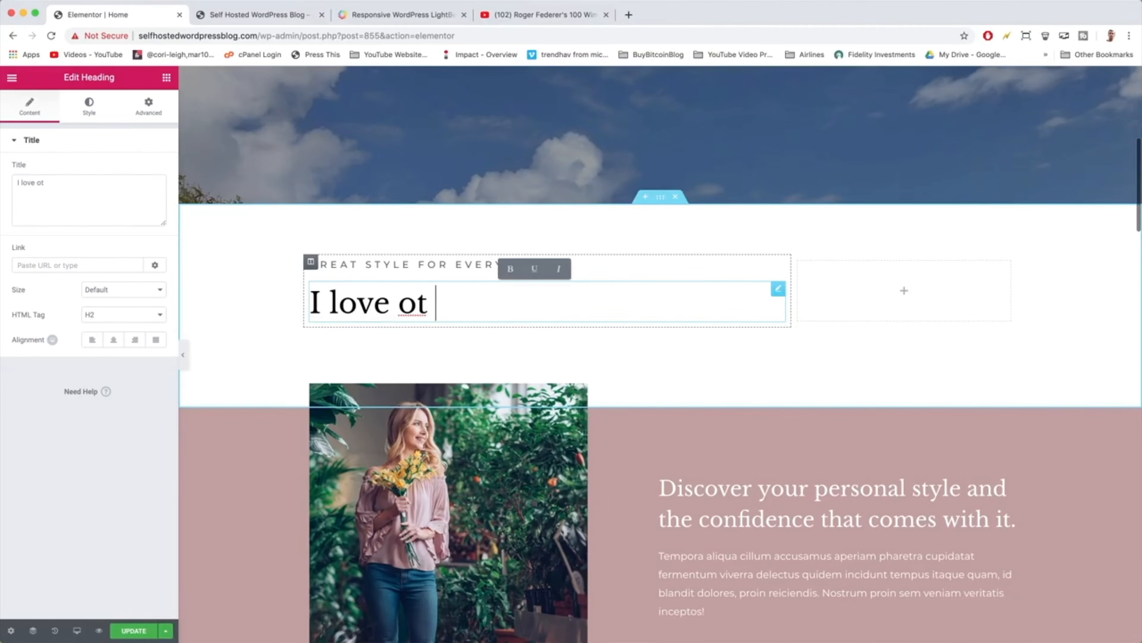
pyautogui.press('BackSpace')
pyautogui.press('BackSpace')
pyautogui.write('to ')
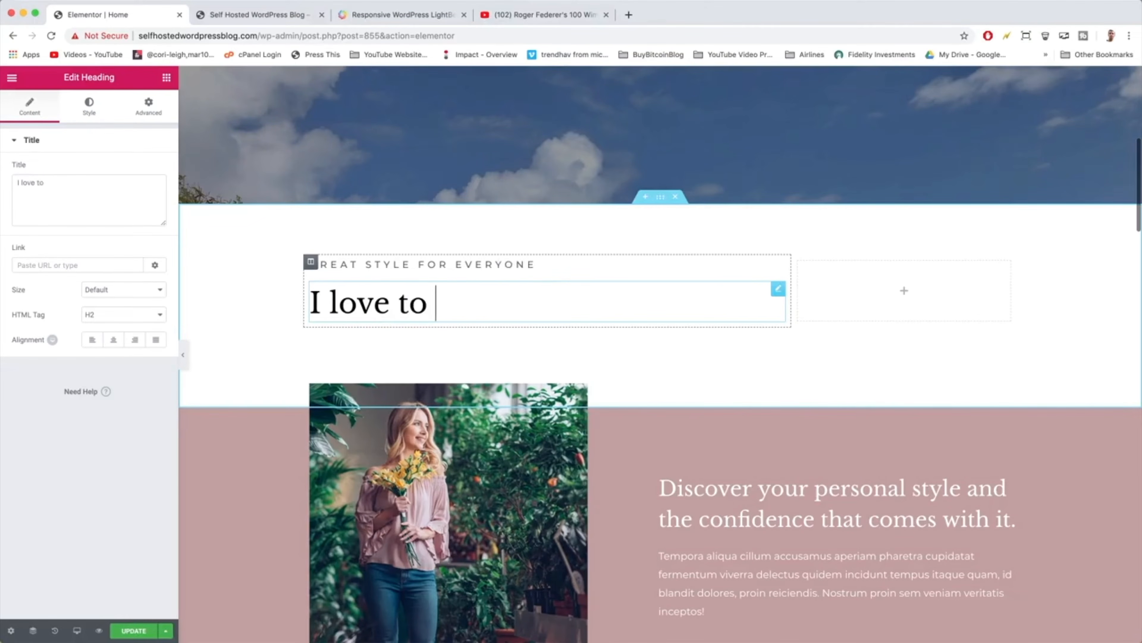
pyautogui.write('help people travel')
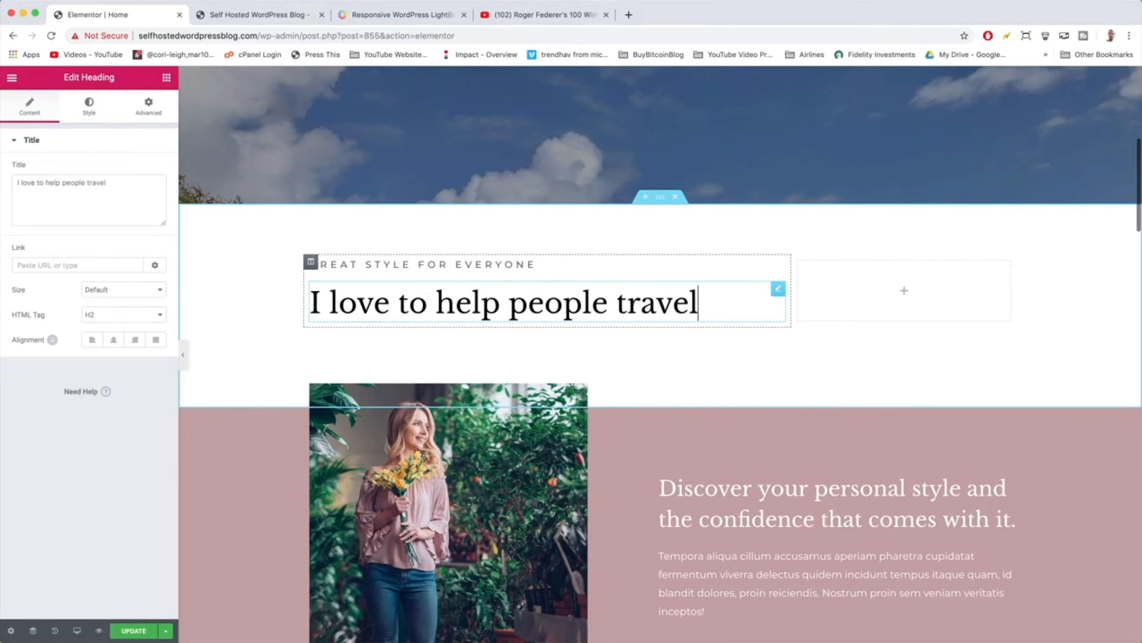
pyautogui.write(' and')
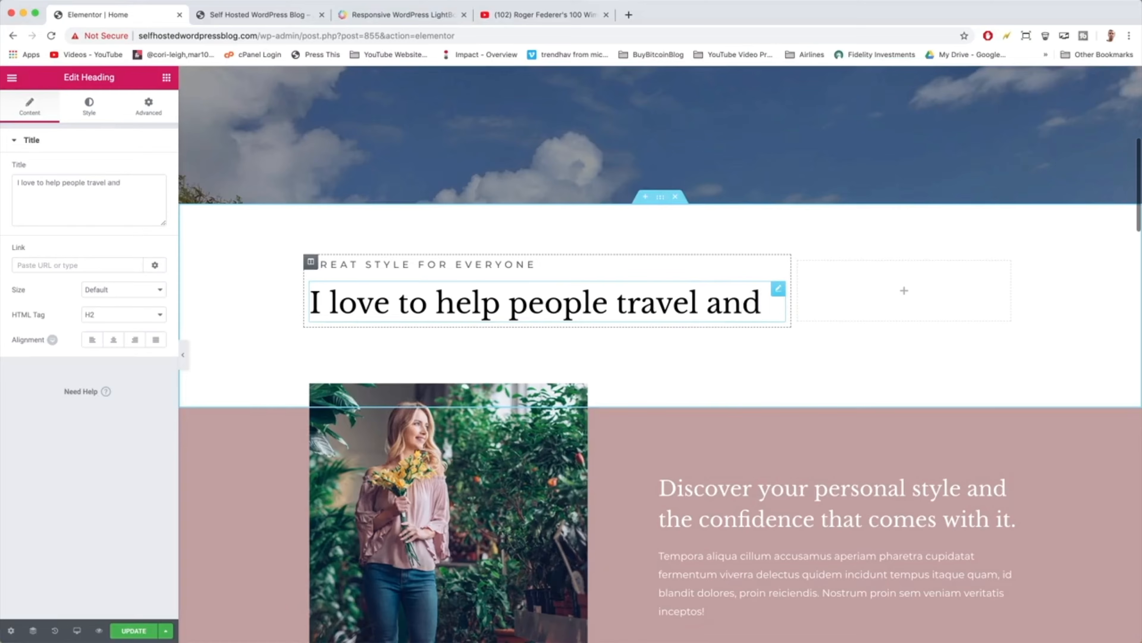
# Insert a line break after "travel and" in the large heading and continue it with "feel comfortable in new places.".
pyautogui.press('Return')
pyautogui.press('BackSpace')
pyautogui.press('BackSpace')
pyautogui.press('BackSpace')
pyautogui.press('BackSpace')
pyautogui.press('BackSpace')
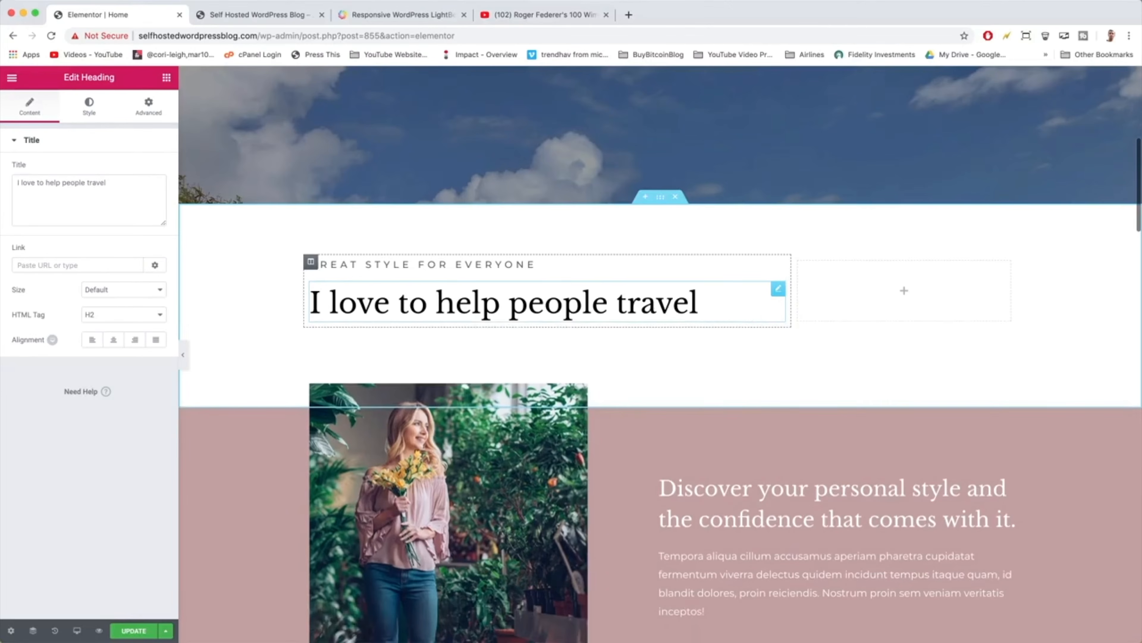
pyautogui.write('a')
pyautogui.press('BackSpace')
pyautogui.write('and')
pyautogui.press('Return')
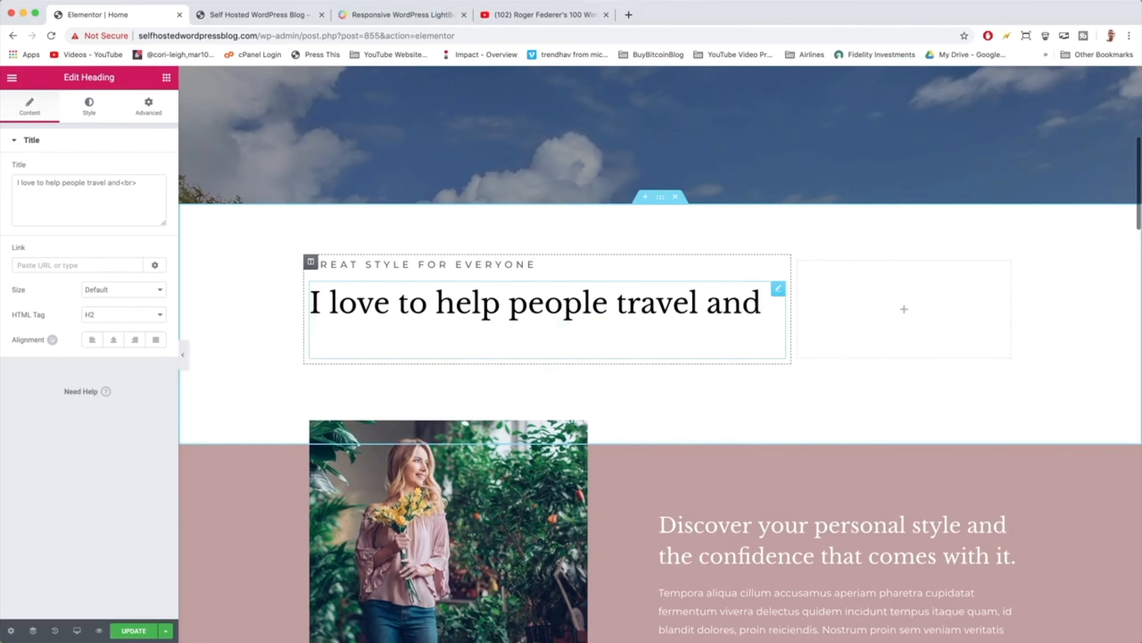
pyautogui.write('feel comfortable in new places.')
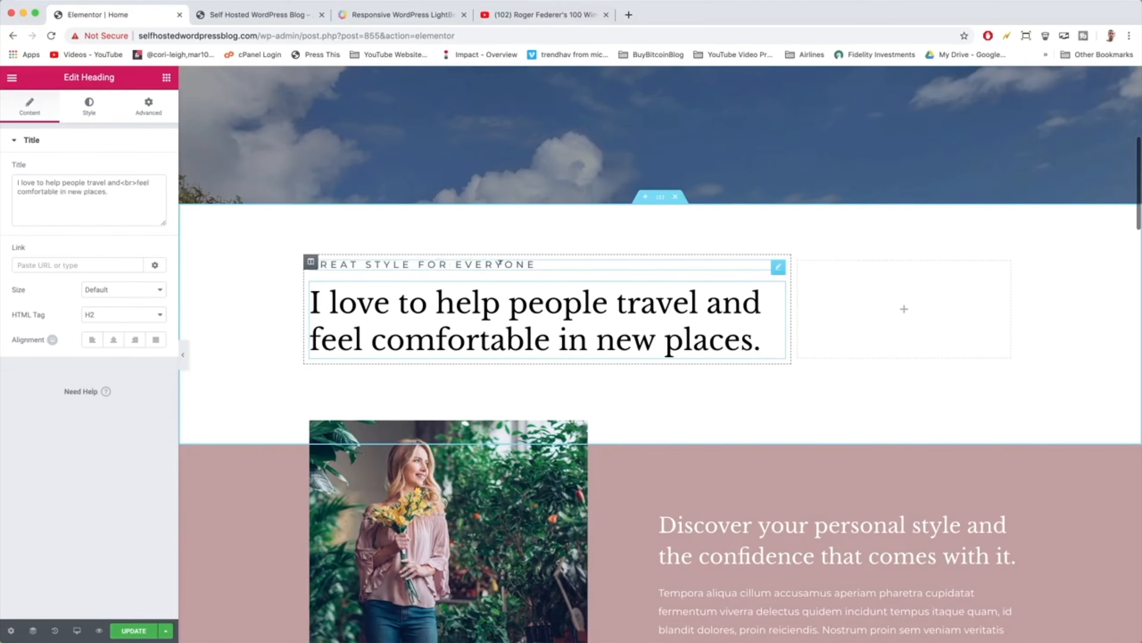
# Change the small heading above it to "GREAT TRAVEL ADVICE FOR EVERYONE" and widen the headings' column slightly.
pyautogui.click(499, 265)
pyautogui.doubleClick(386, 264)
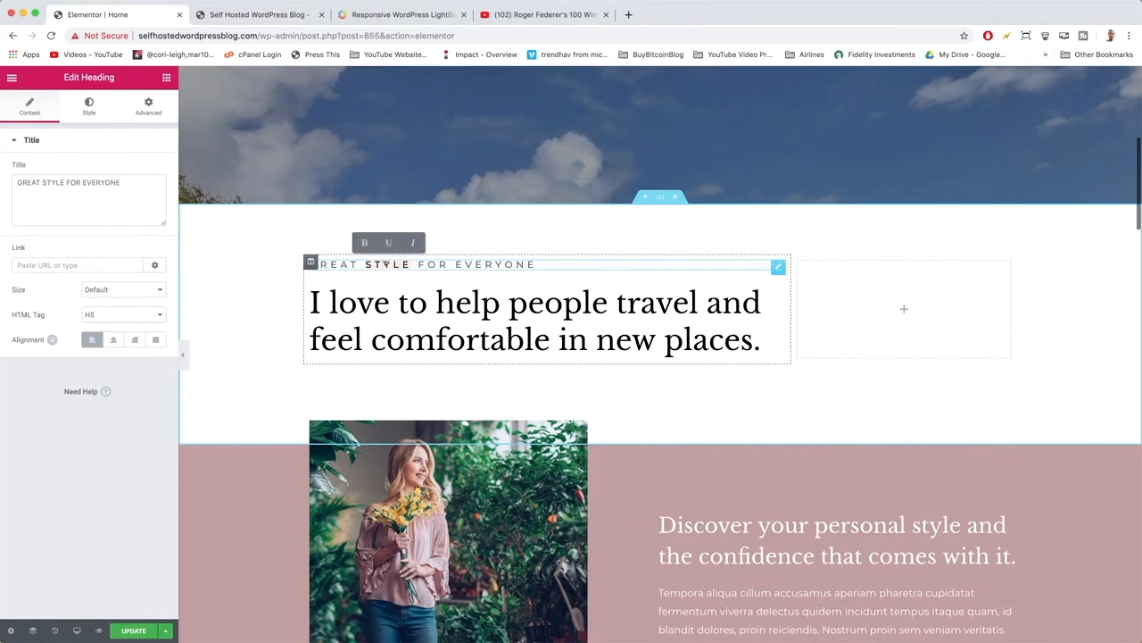
pyautogui.write('travel')
pyautogui.press('BackSpace')
pyautogui.press('BackSpace')
pyautogui.press('BackSpace')
pyautogui.press('BackSpace')
pyautogui.press('BackSpace')
pyautogui.press('BackSpace')
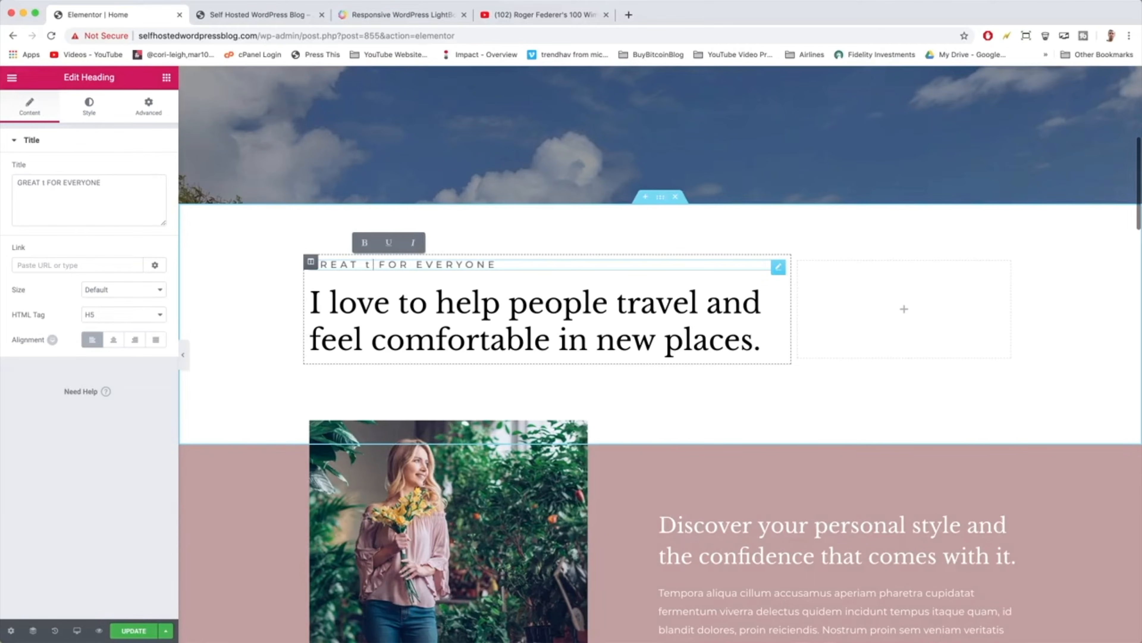
pyautogui.write('TRA')
pyautogui.write('VEL ADVCIE')
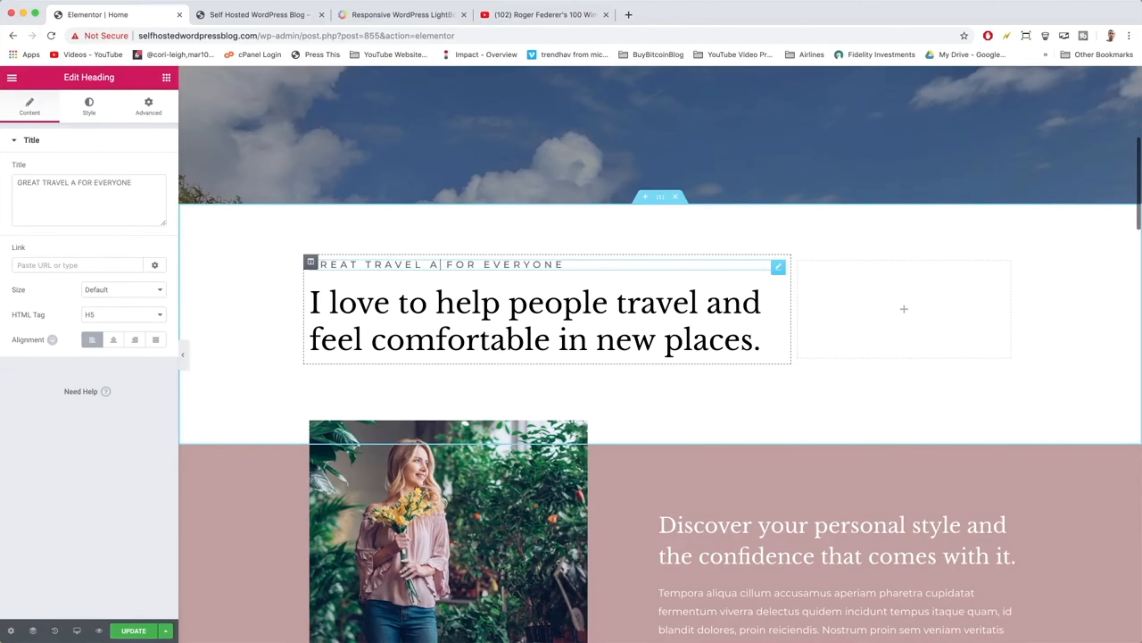
pyautogui.press('BackSpace')
pyautogui.press('BackSpace')
pyautogui.press('BackSpace')
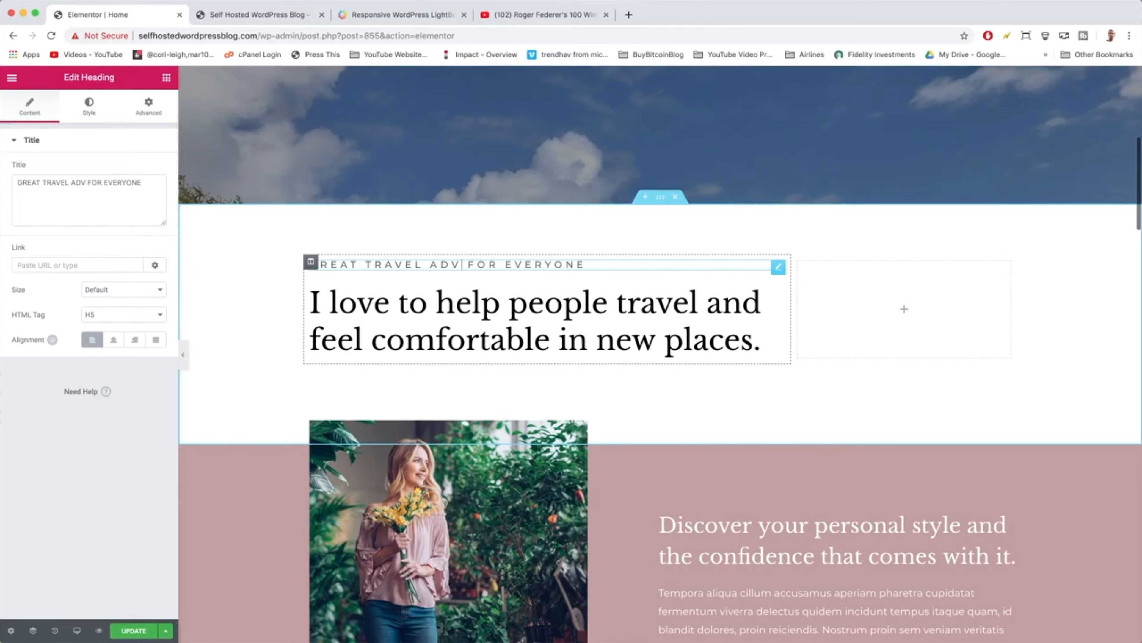
pyautogui.write('ICE')
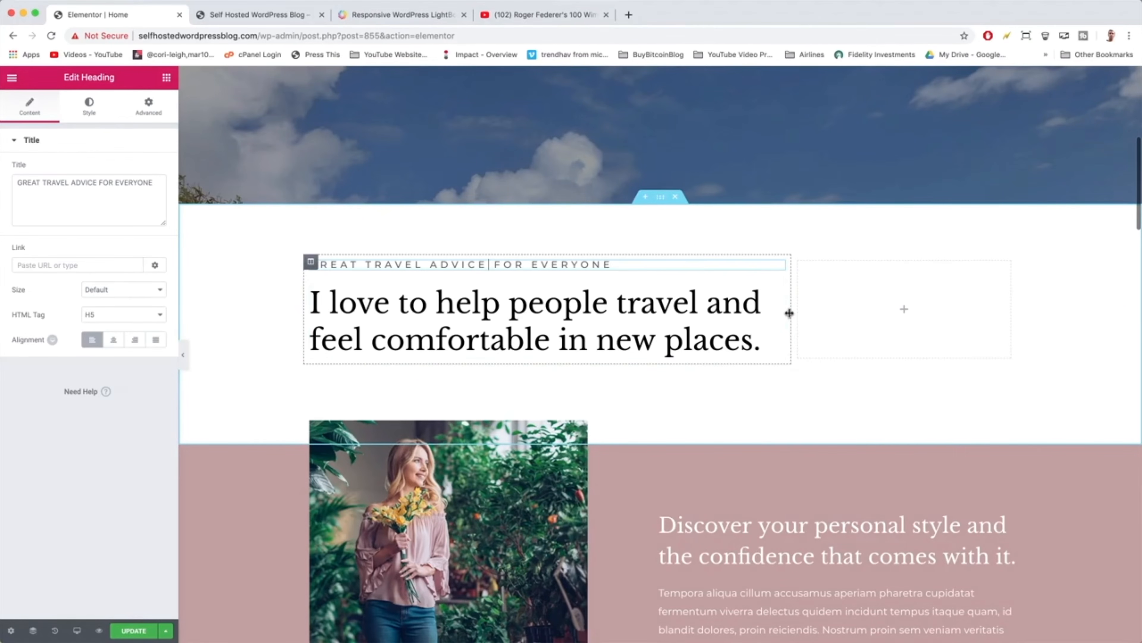
pyautogui.moveTo(789, 312); pyautogui.dragTo(831, 328)
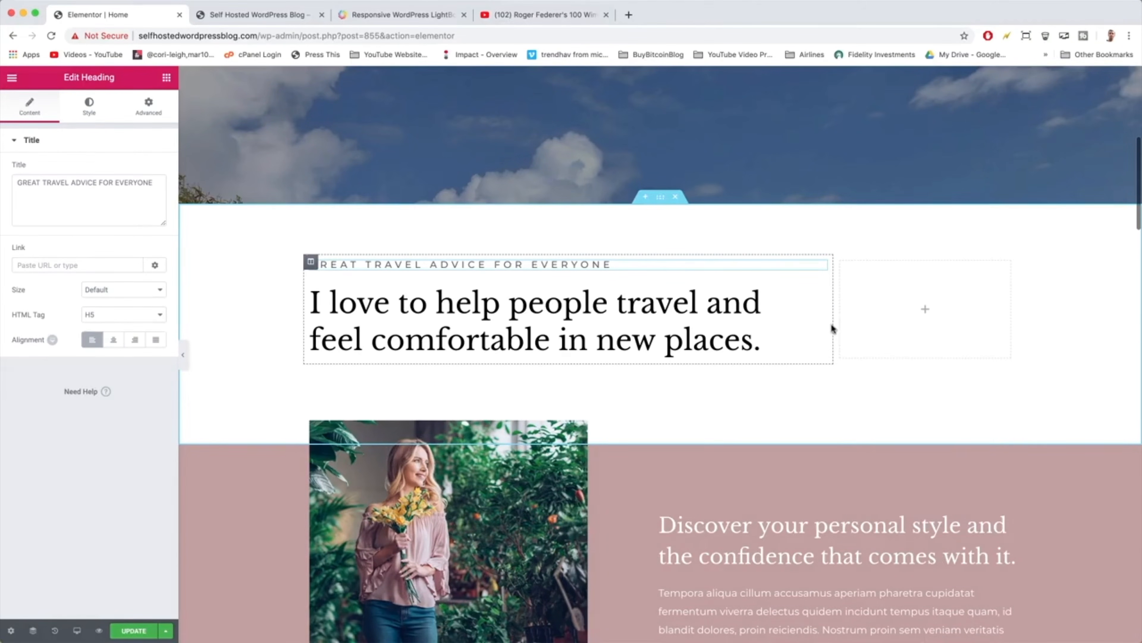
# For the image beside the "Discover your personal style" text, preview pirate.JPG in the Desktop's Blog folder and upload it as the replacement.
pyautogui.scroll(-5, 831, 323)
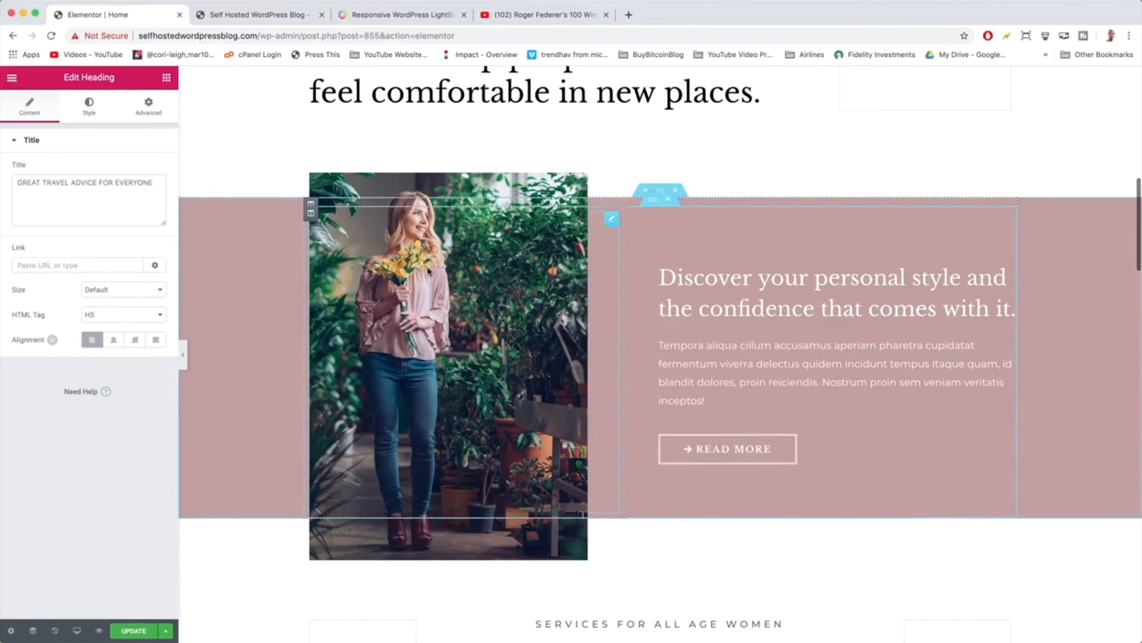
pyautogui.click(468, 180)
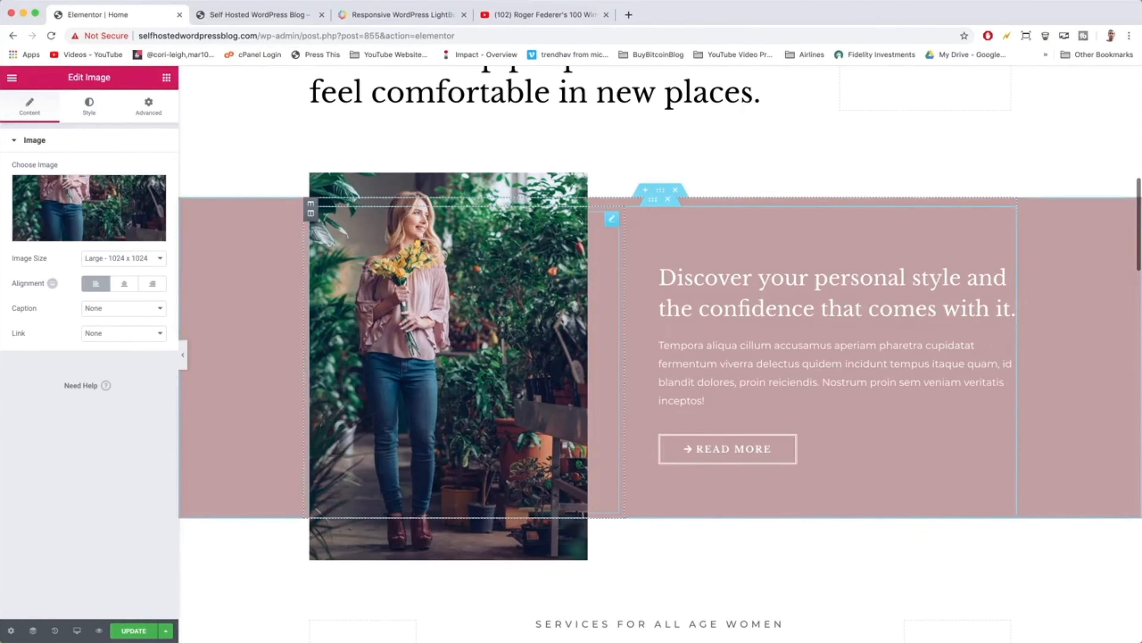
pyautogui.click(95, 203)
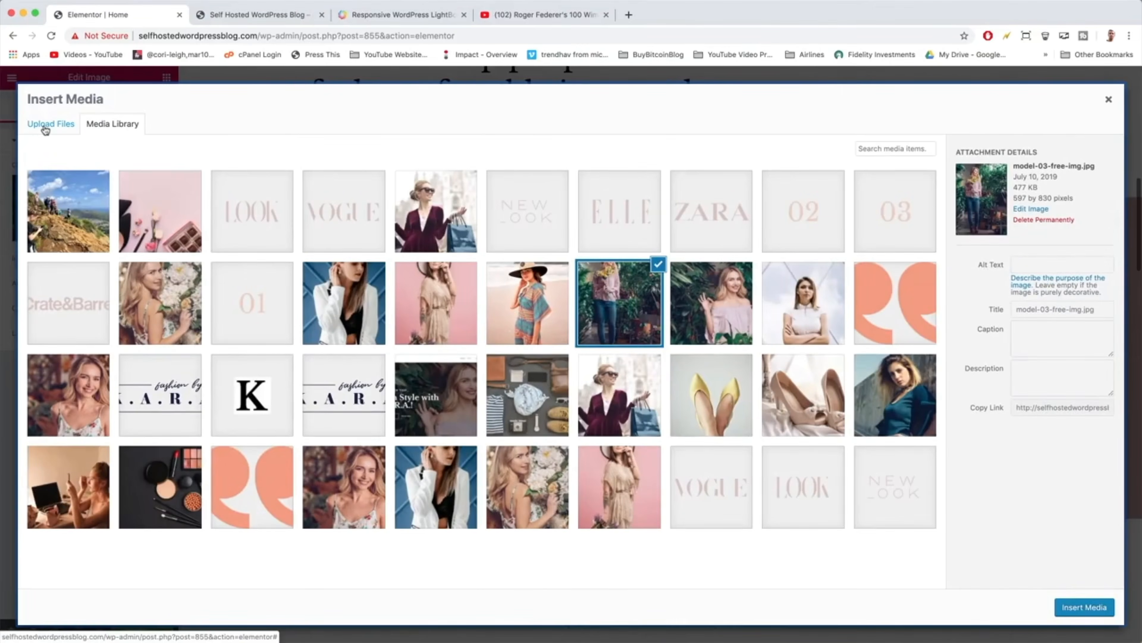
pyautogui.click(45, 130)
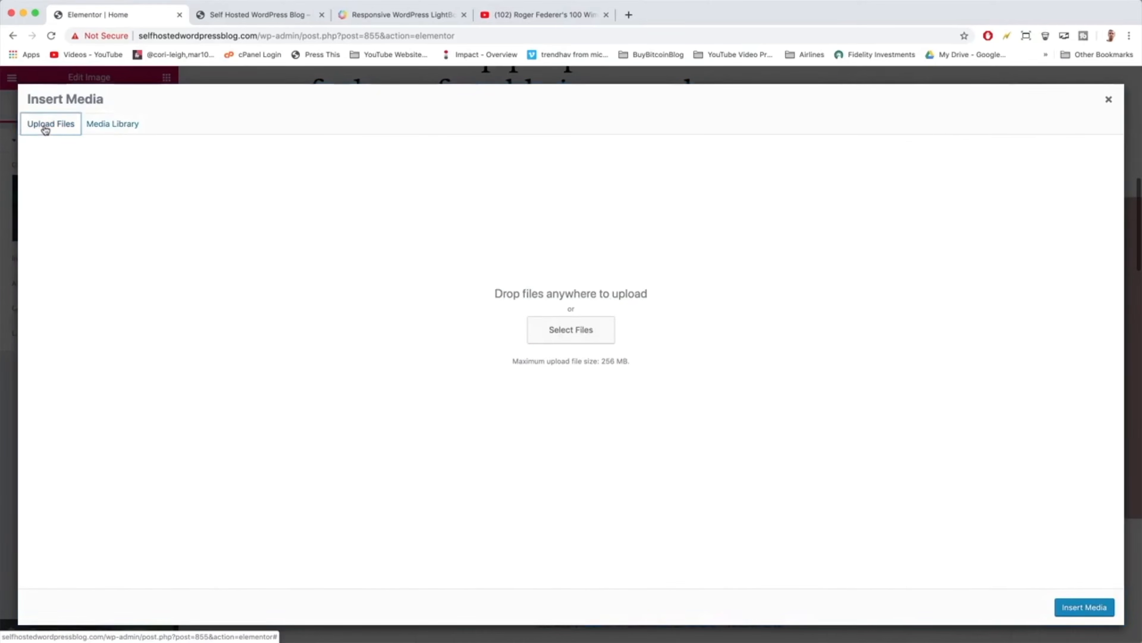
pyautogui.click(570, 328)
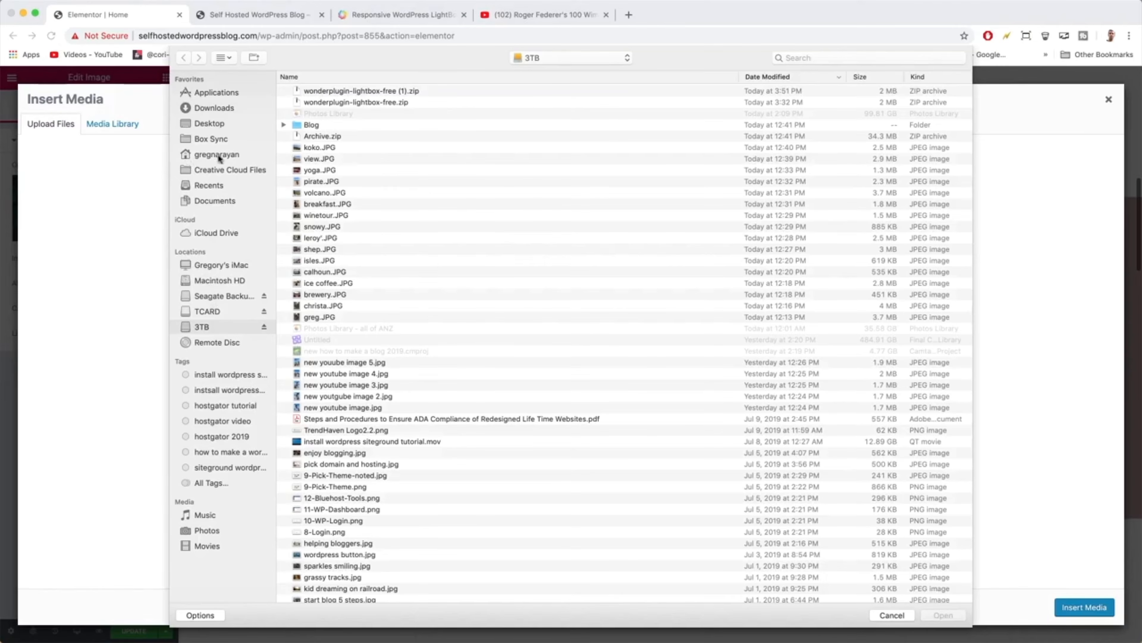
pyautogui.click(211, 121)
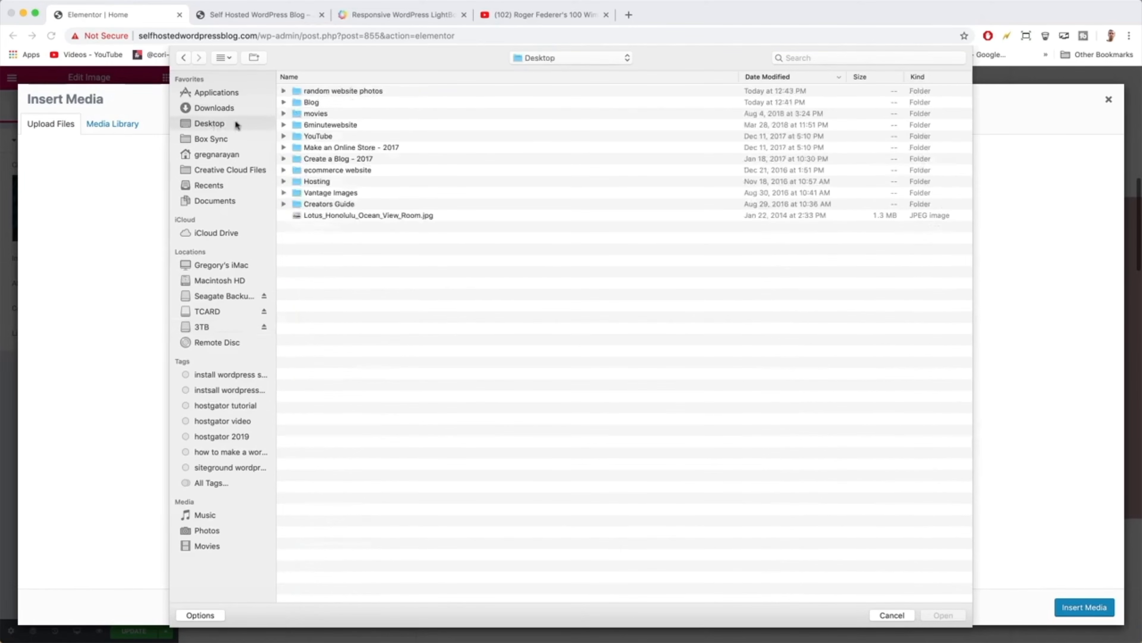
pyautogui.doubleClick(319, 101)
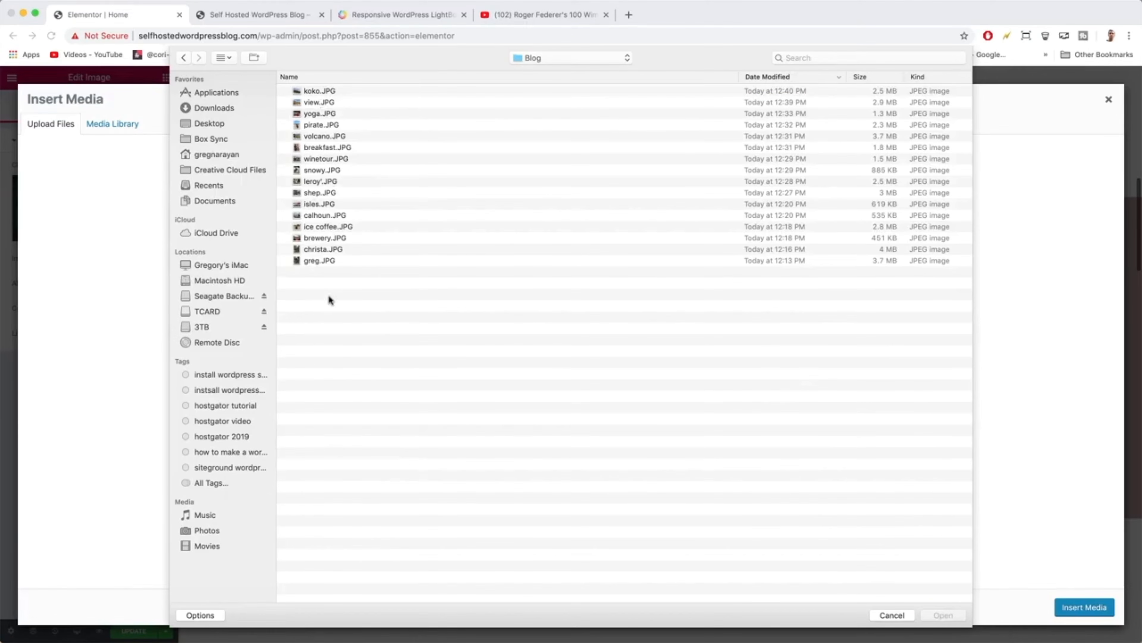
pyautogui.click(330, 128)
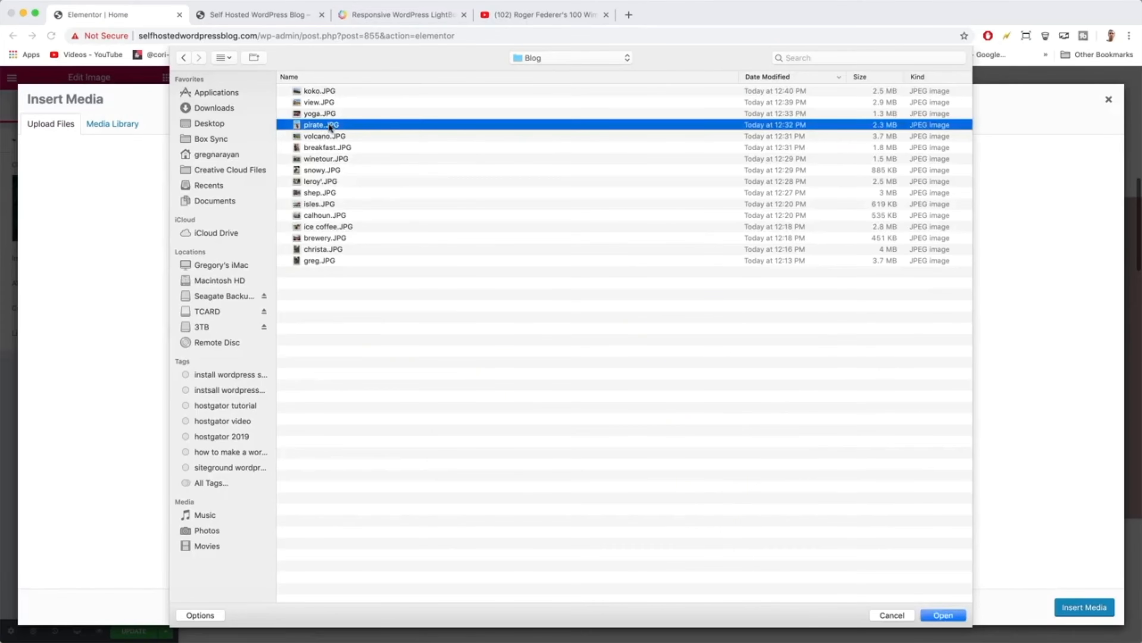
pyautogui.press('space')
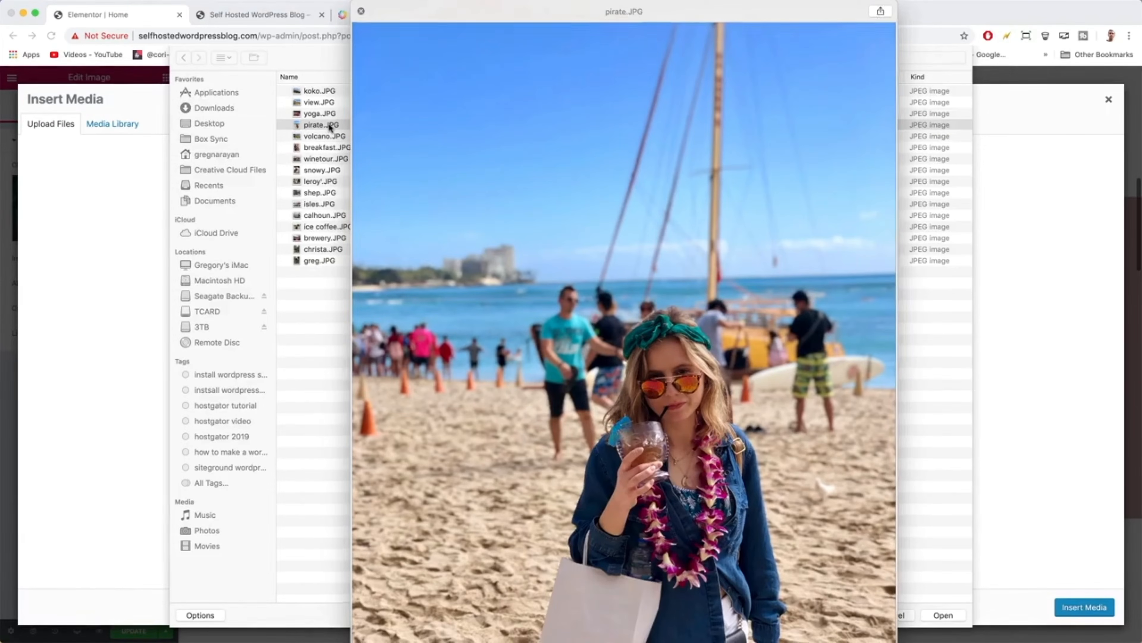
pyautogui.press('space')
pyautogui.doubleClick(330, 127)
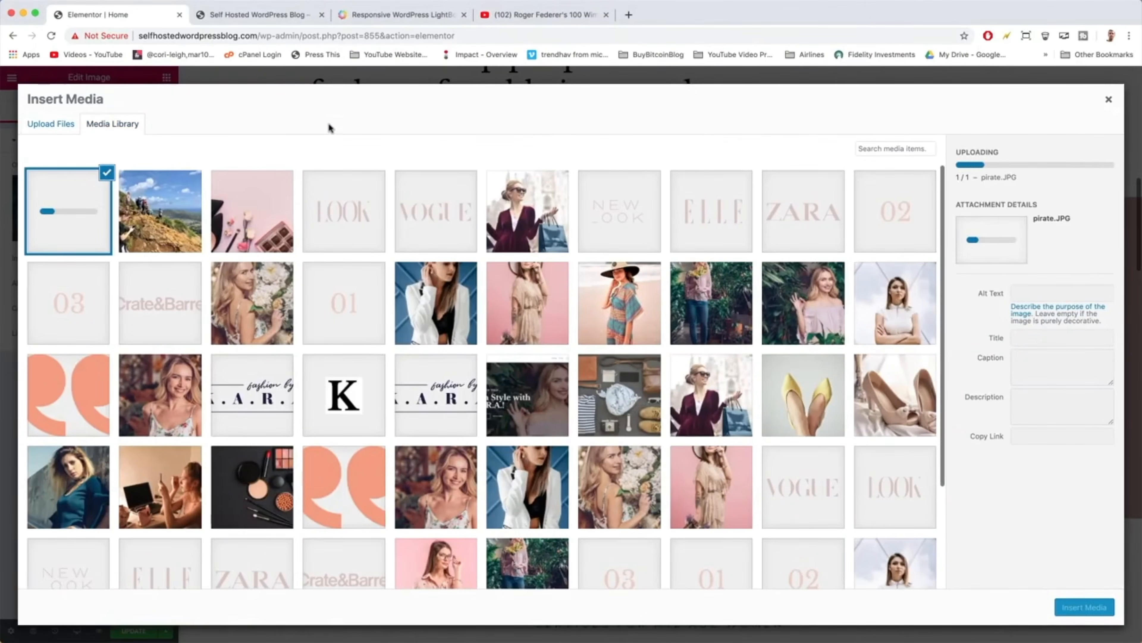
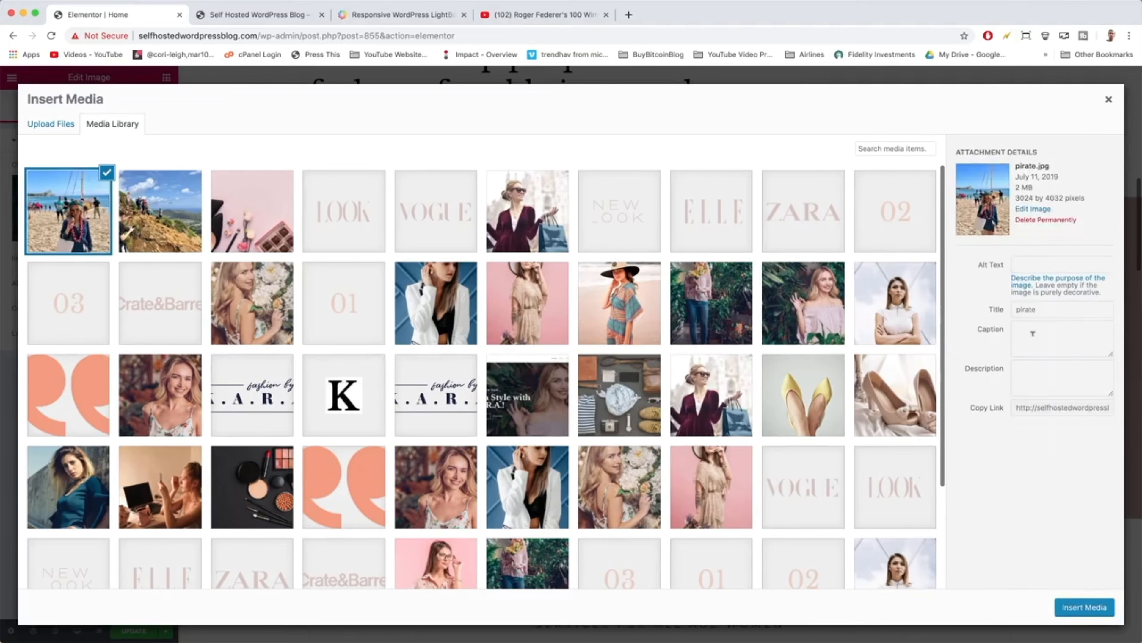
# Check the pixel dimensions of pirate.jpg in the attachment details and insert it as the image beside the "Discover your personal style" text.
pyautogui.click(1033, 334)
pyautogui.moveTo(1017, 196); pyautogui.dragTo(1078, 198)
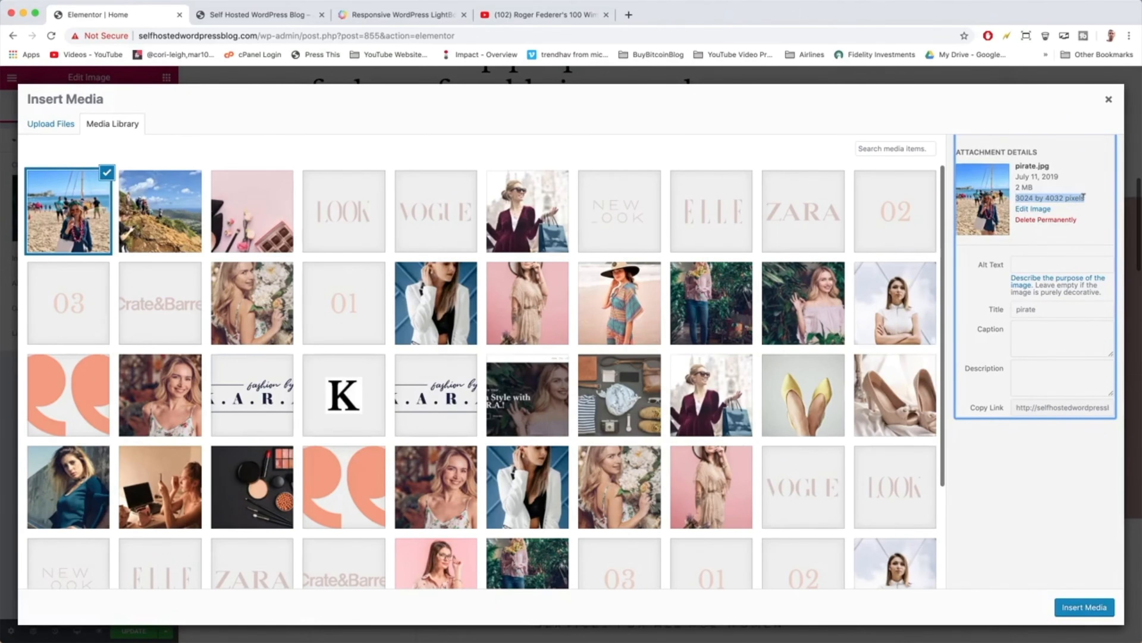
pyautogui.click(1074, 605)
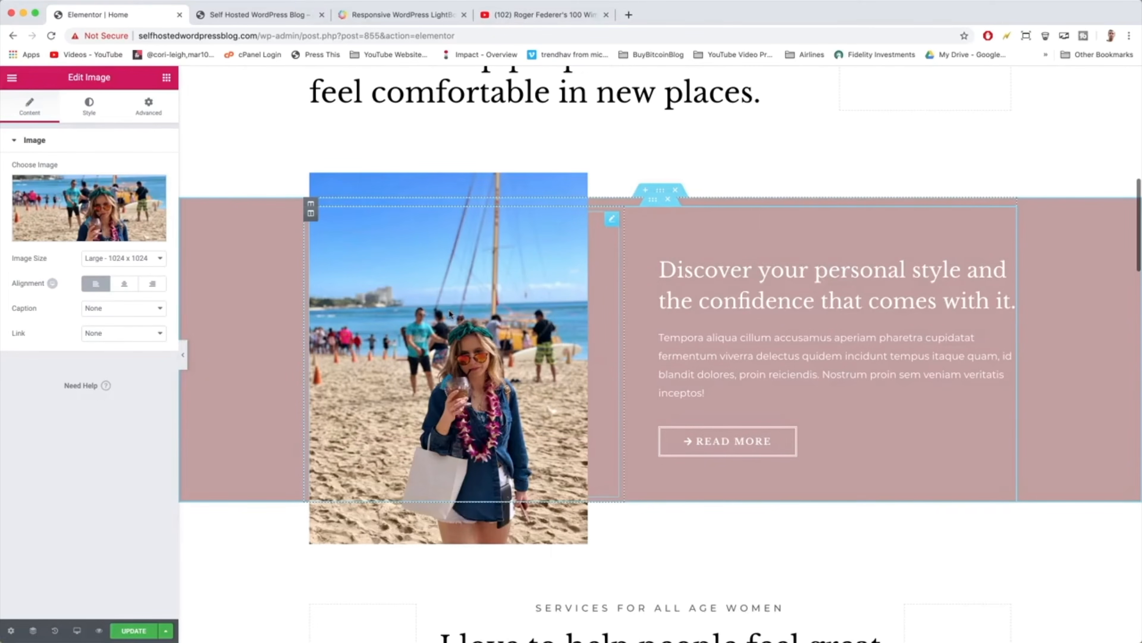
# Replace the heading beside the beach photo with "Discover your personal travel swag and have the confidence to wear it.".
pyautogui.scroll(5, 719, 286)
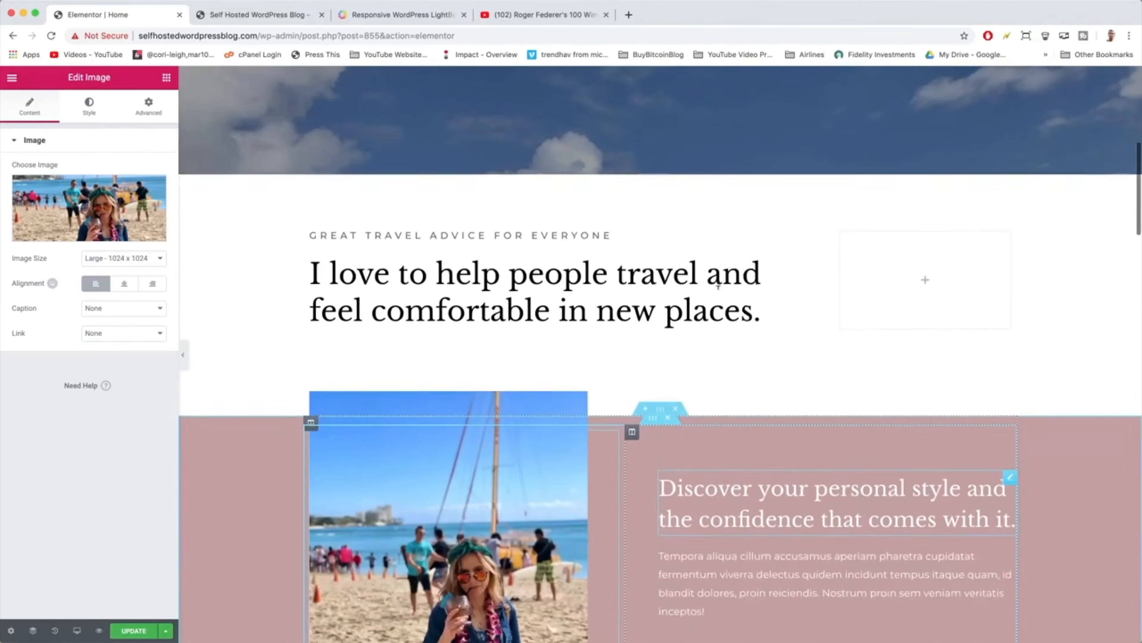
pyautogui.scroll(5, 720, 292)
pyautogui.scroll(-15, 718, 248)
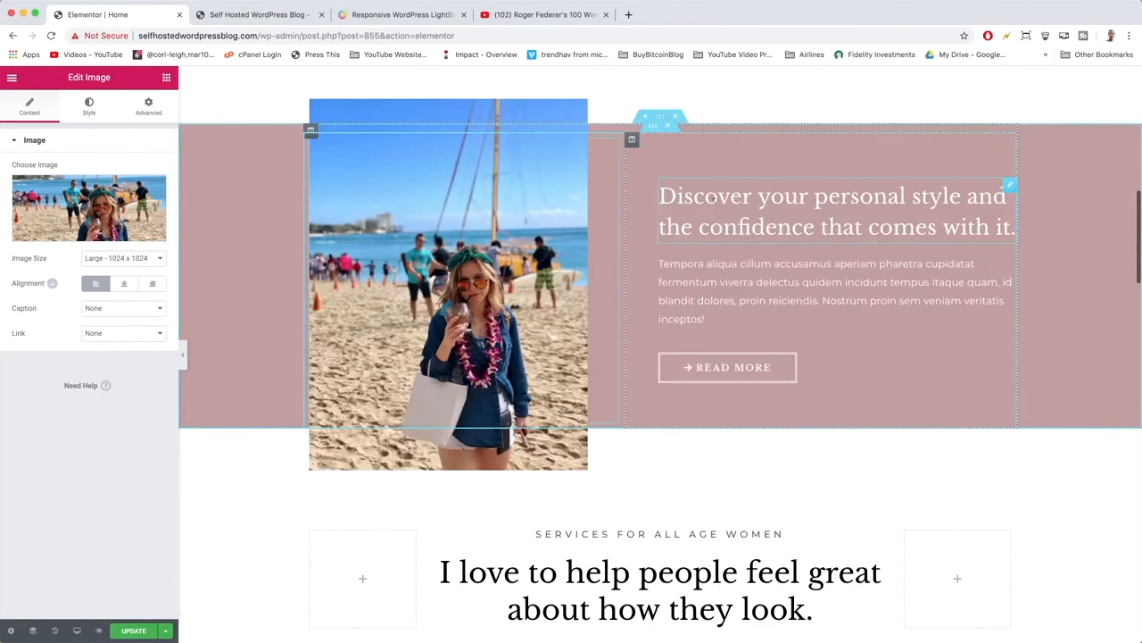
pyautogui.click(778, 199)
pyautogui.click(128, 188)
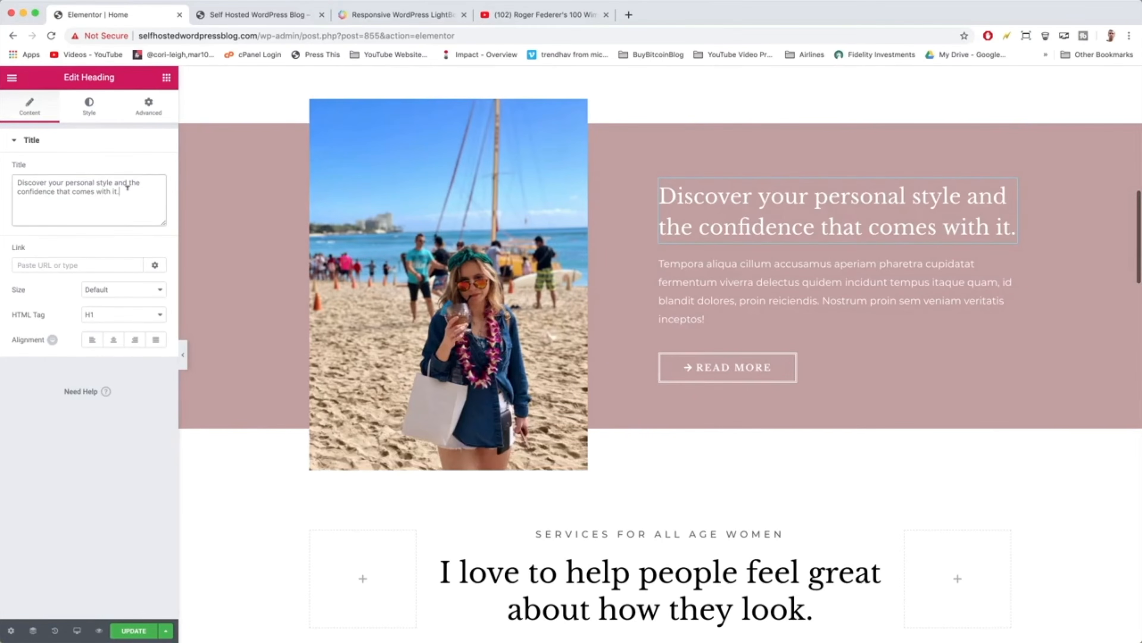
pyautogui.moveTo(128, 188); pyautogui.dragTo(56, 180)
pyautogui.write('personal travel swag and have the confidence to wear it.')
# Replace the paragraph under that heading with the travel copy running from "Do you want to boost your travel game" to "my best travel secrets...".
pyautogui.click(704, 324)
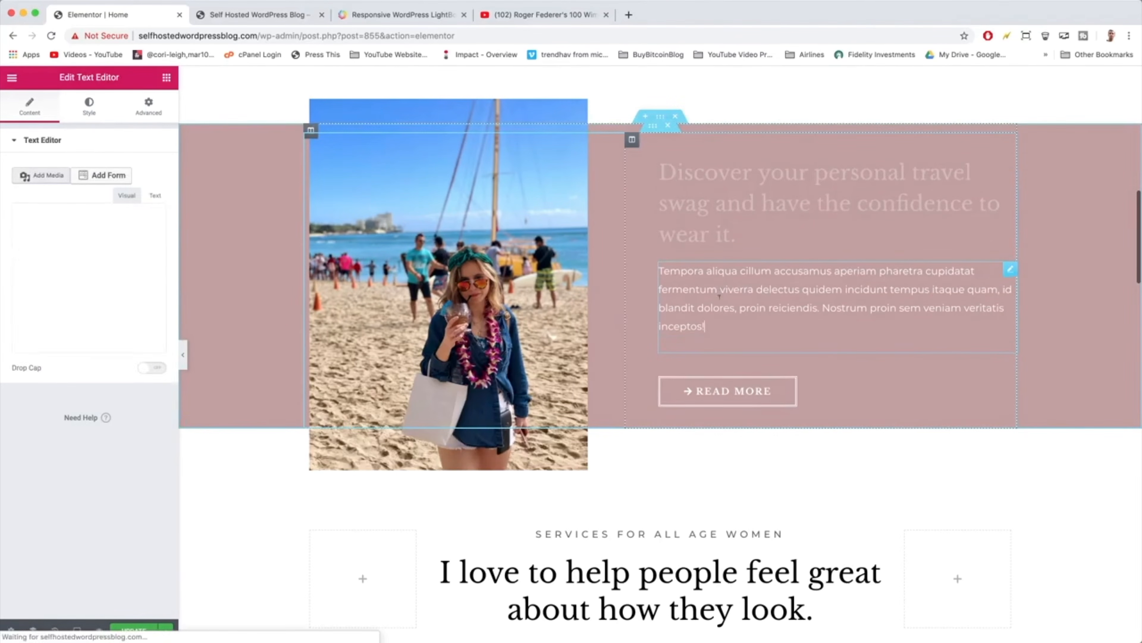
pyautogui.moveTo(146, 382); pyautogui.dragTo(23, 261)
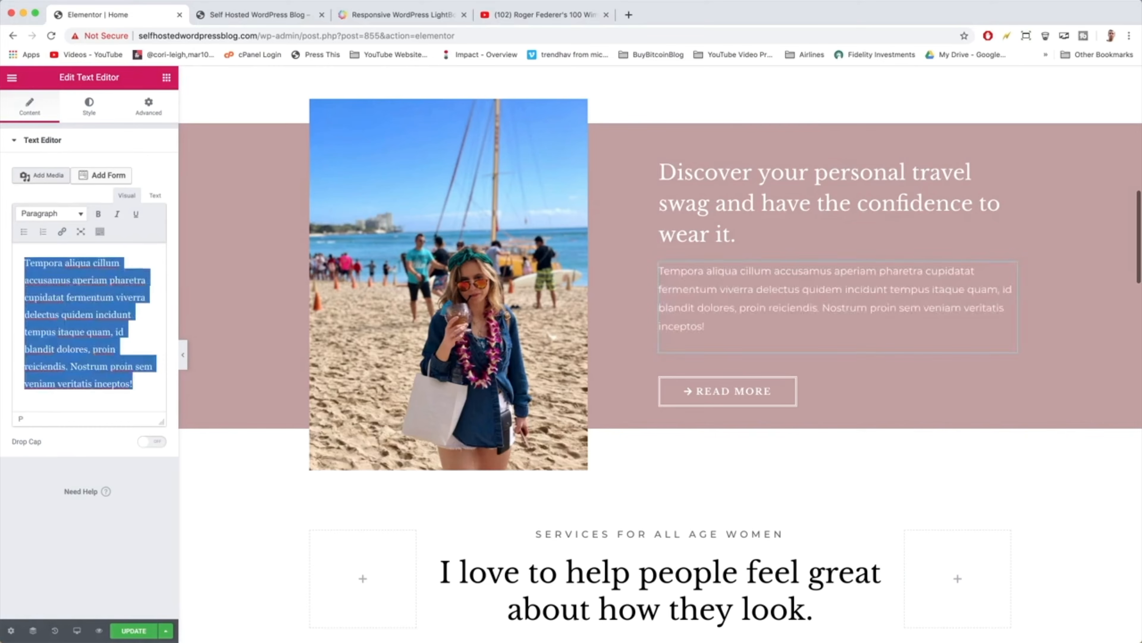
pyautogui.write('Do you want to boost your travel game this year and actually do what you see on Instagram? Then join me around the world! This blog is where I share my best travel secrets...')
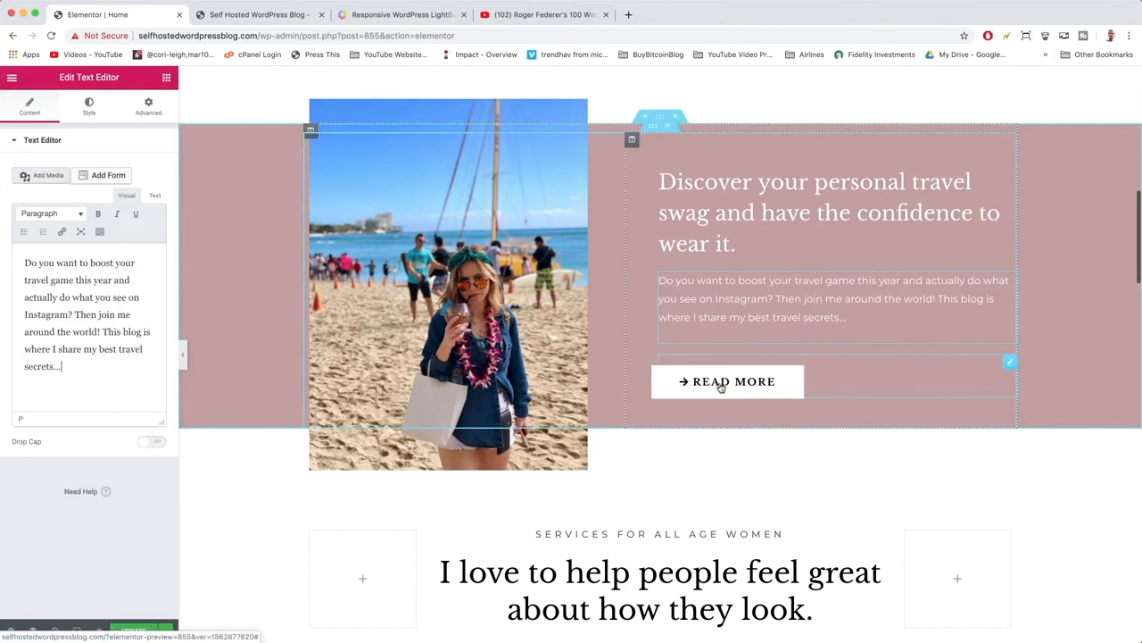
# Open the Read More button's settings beside the beach photo and copy the Blog menu link's address from the live site.
pyautogui.click(755, 386)
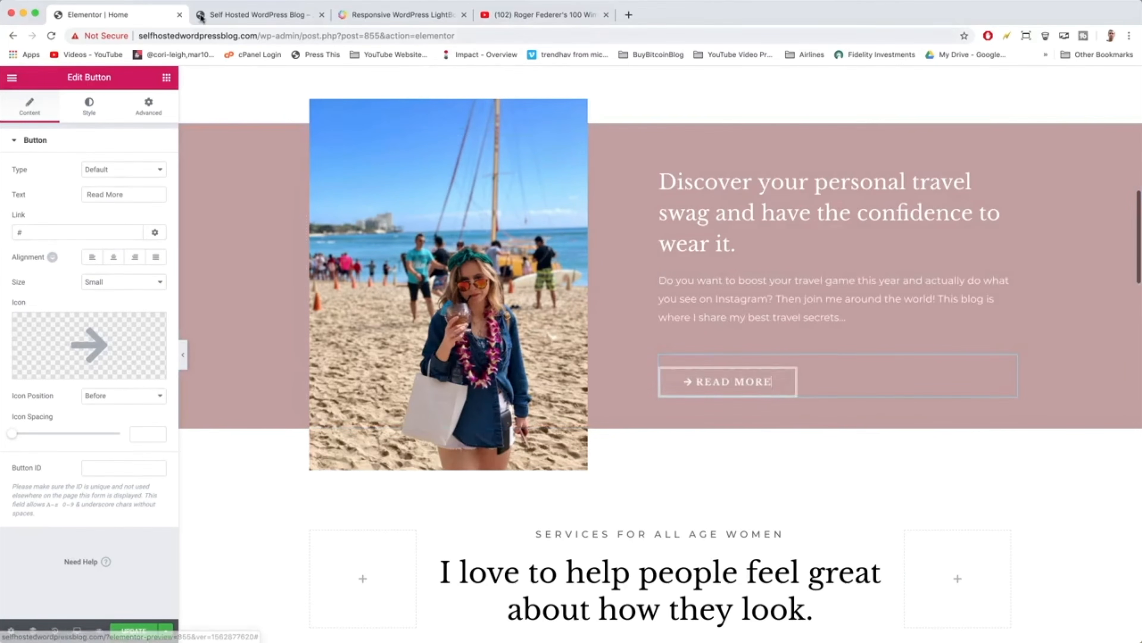
pyautogui.click(251, 14)
pyautogui.scroll(10, 615, 282)
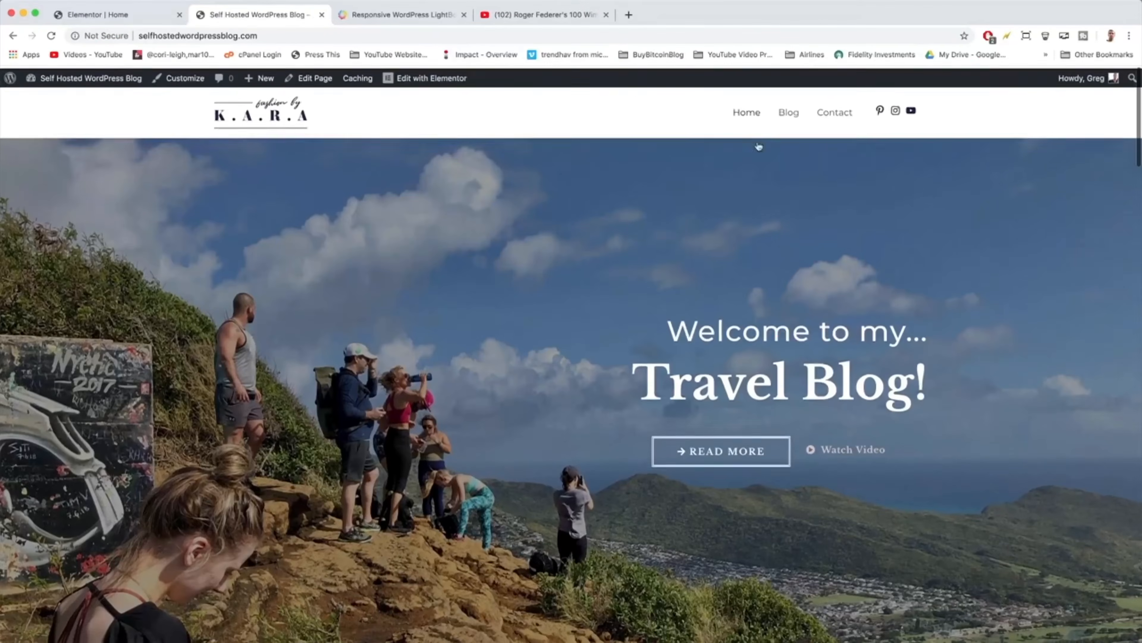
pyautogui.rightClick(794, 115)
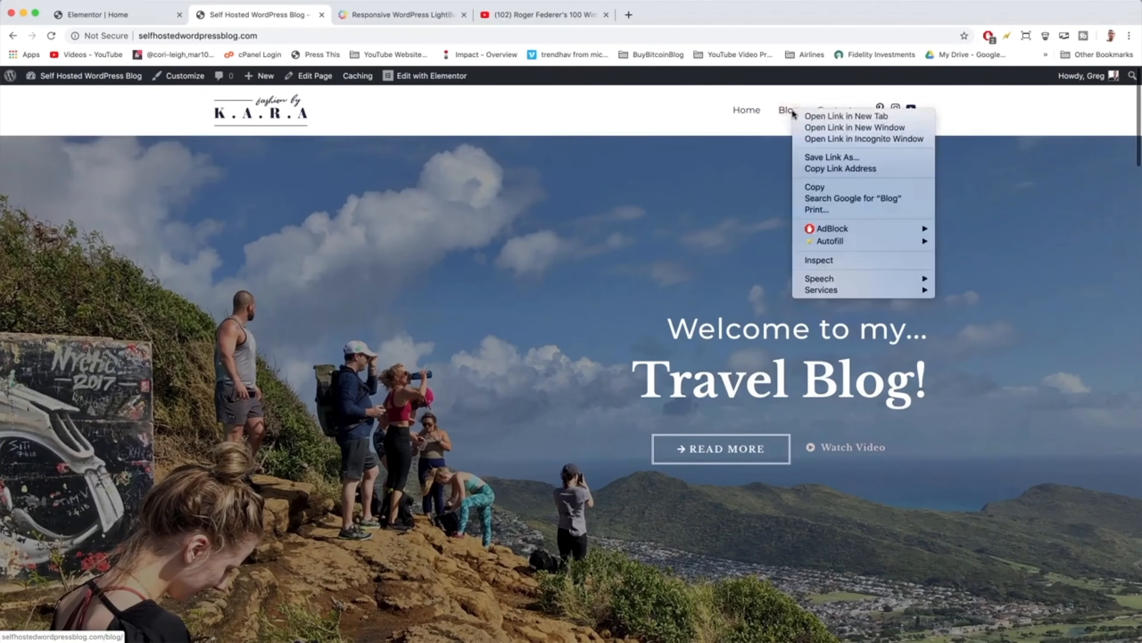
pyautogui.click(830, 169)
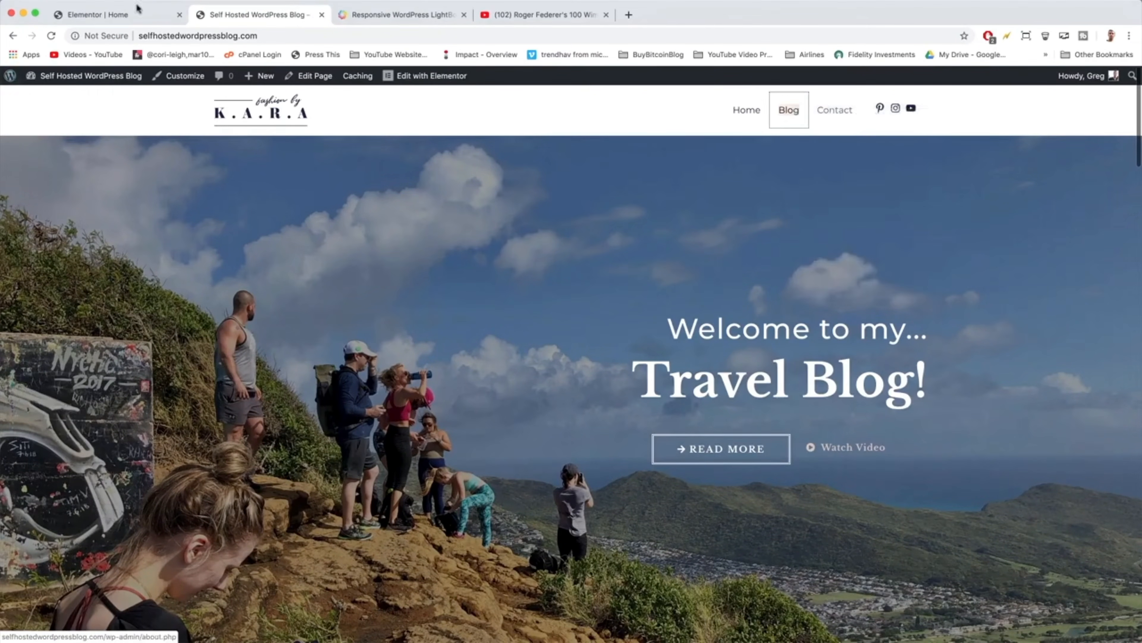
# Replace the "#" link of the Read More button beside the beach photo with the copied blog address and update the page.
pyautogui.click(139, 14)
pyautogui.click(760, 380)
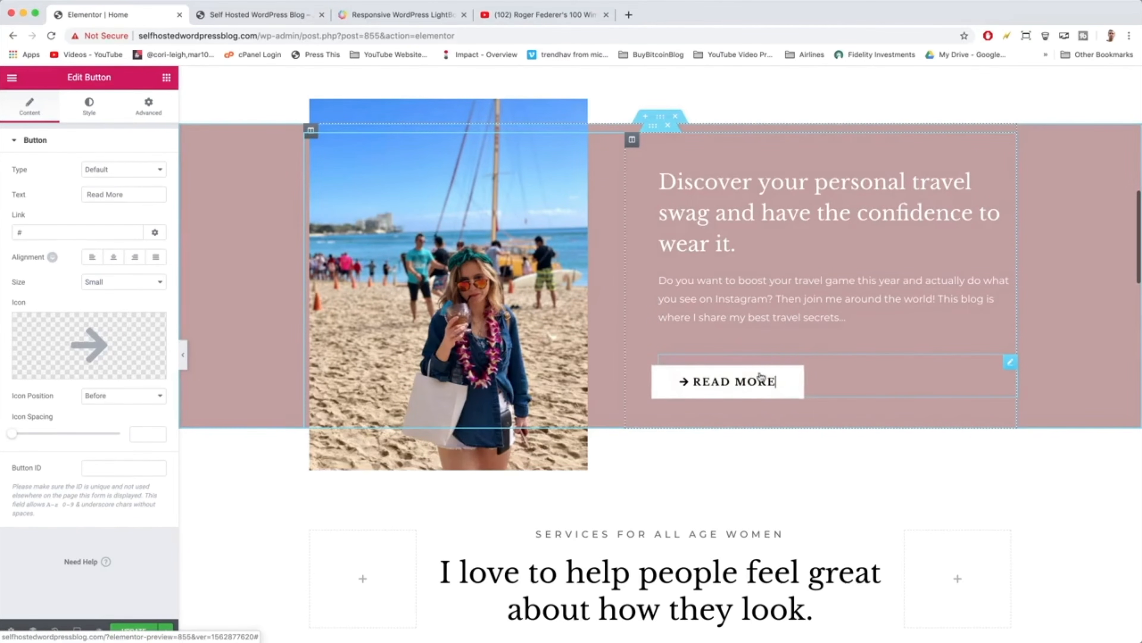
pyautogui.click(30, 233)
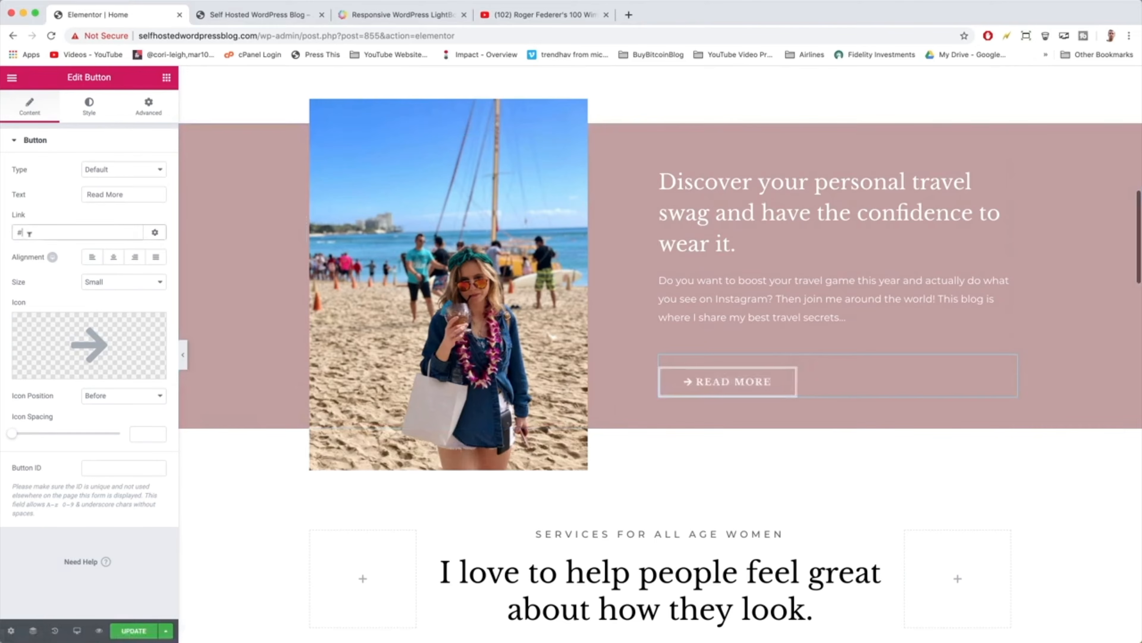
pyautogui.press('BackSpace')
pyautogui.rightClick(17, 233)
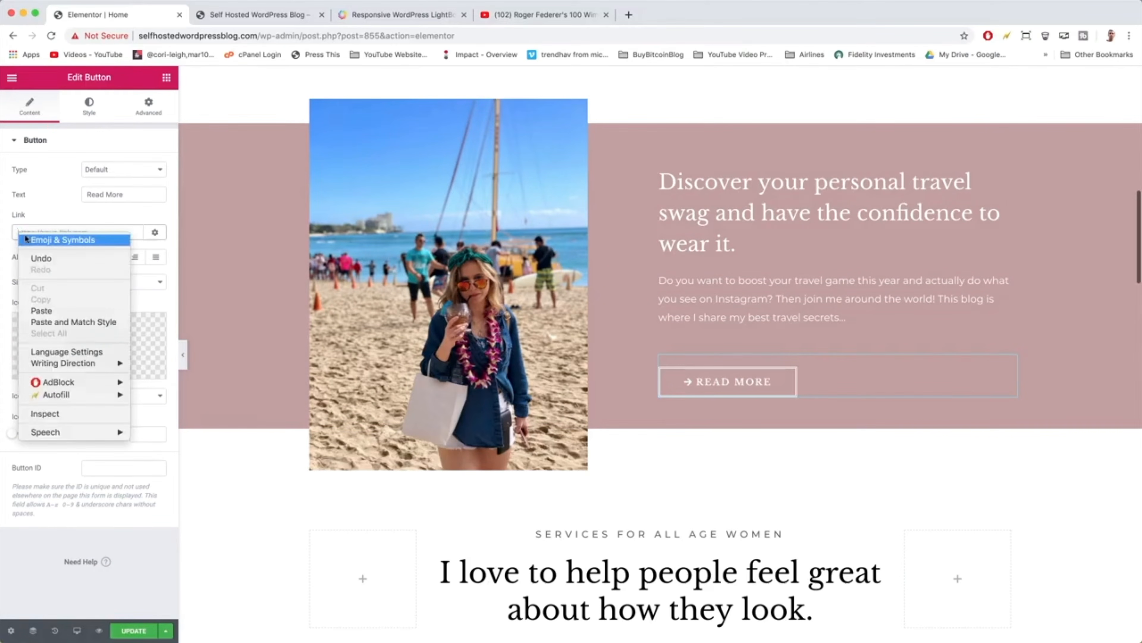
pyautogui.click(41, 311)
pyautogui.click(131, 630)
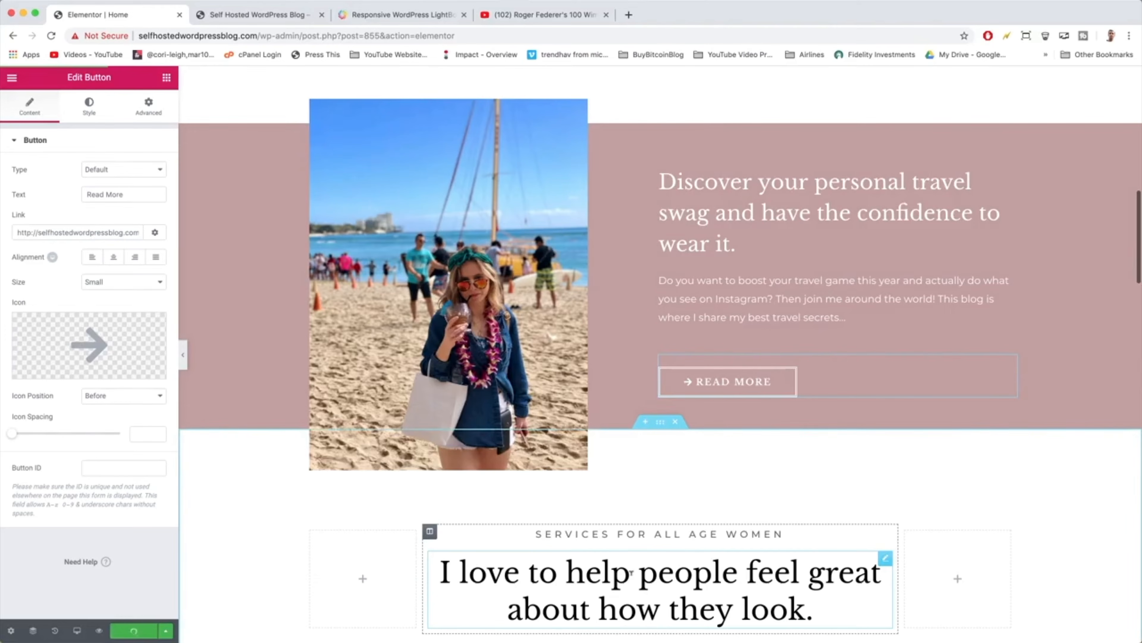
# Reload the live homepage and review all its sections from the hero image to the contact area and footer.
pyautogui.scroll(15, 921, 397)
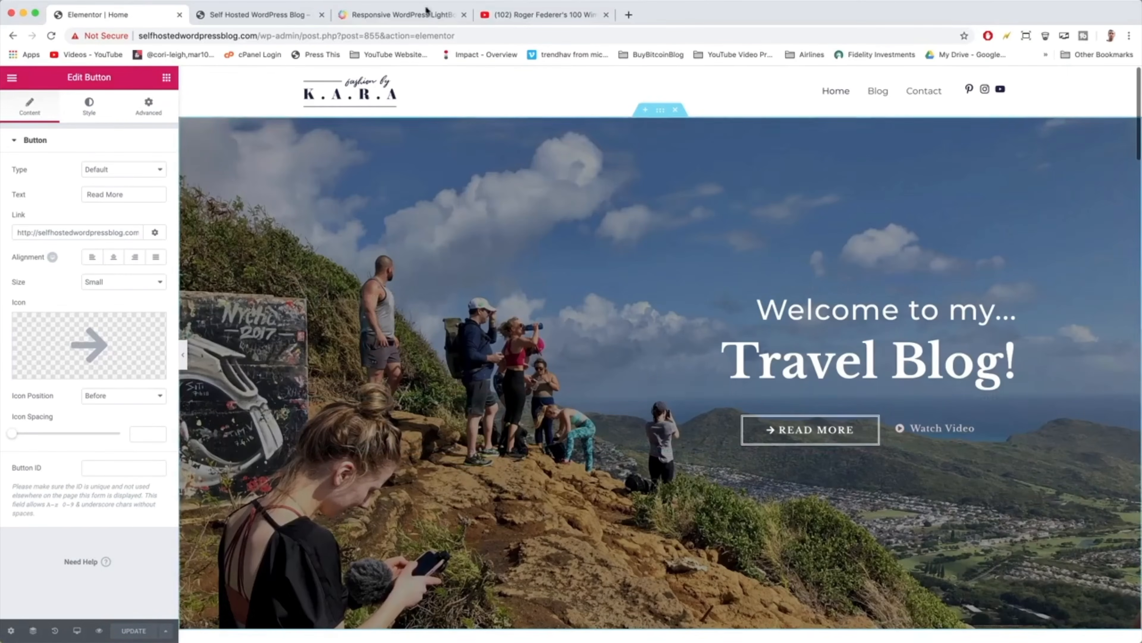
pyautogui.click(254, 15)
pyautogui.click(294, 103)
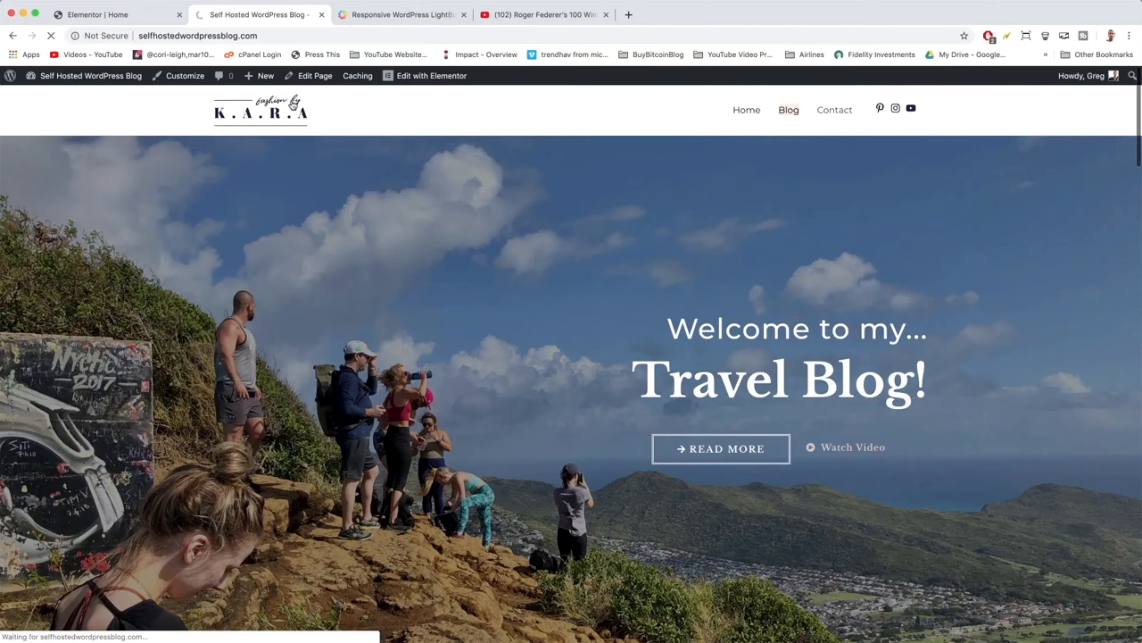
pyautogui.scroll(-1, 668, 187)
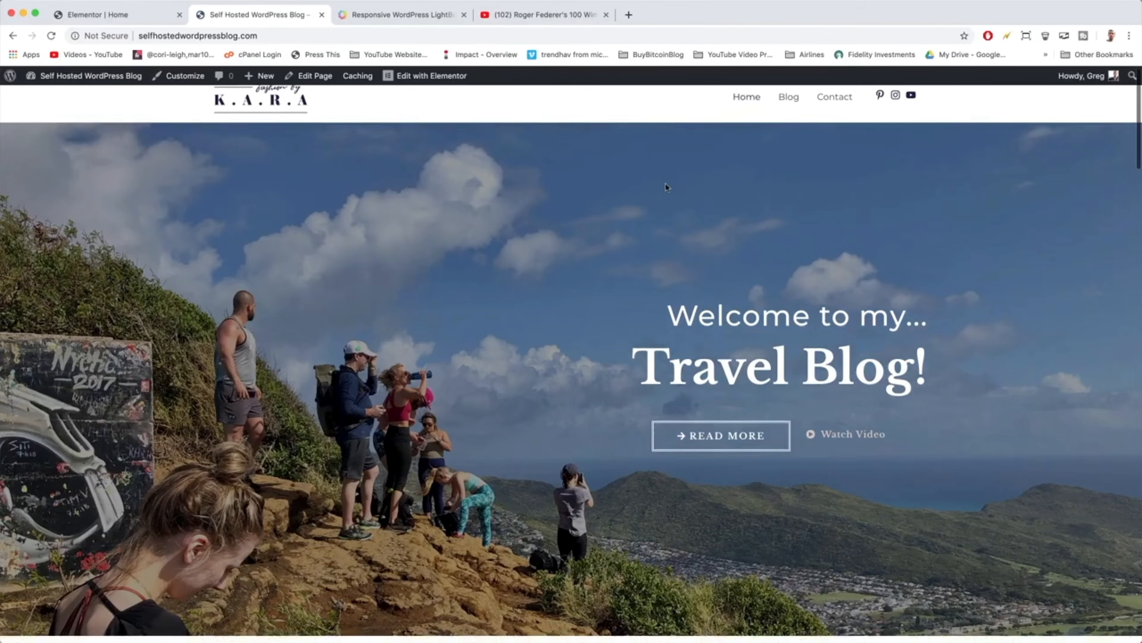
pyautogui.scroll(-5, 667, 187)
pyautogui.scroll(5, 668, 188)
pyautogui.scroll(-5, 665, 184)
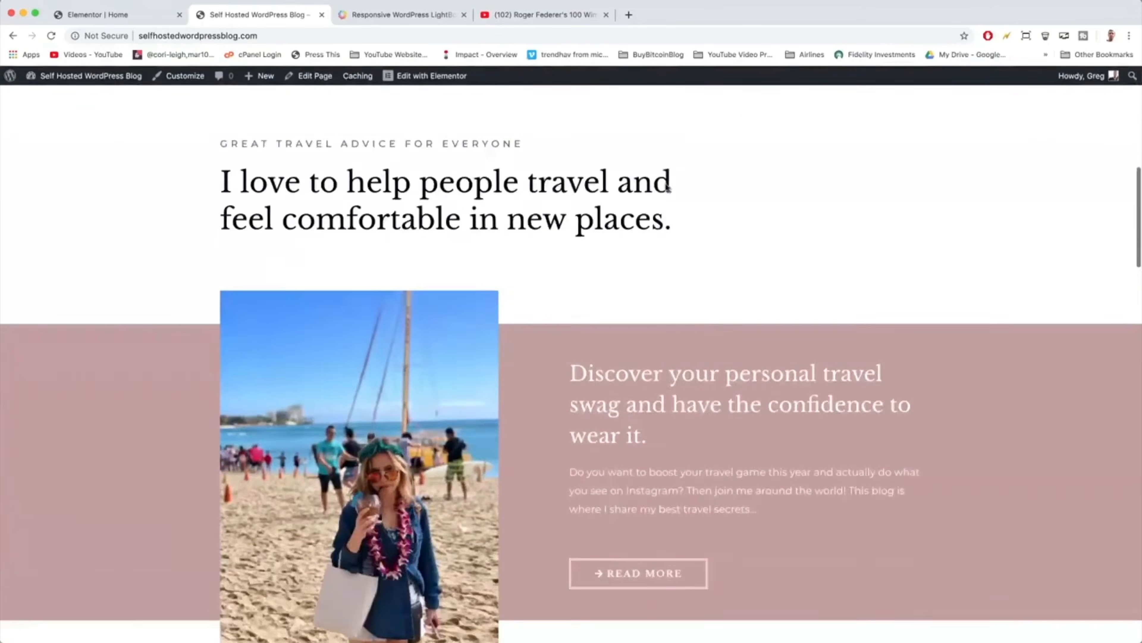
pyautogui.scroll(-10, 669, 189)
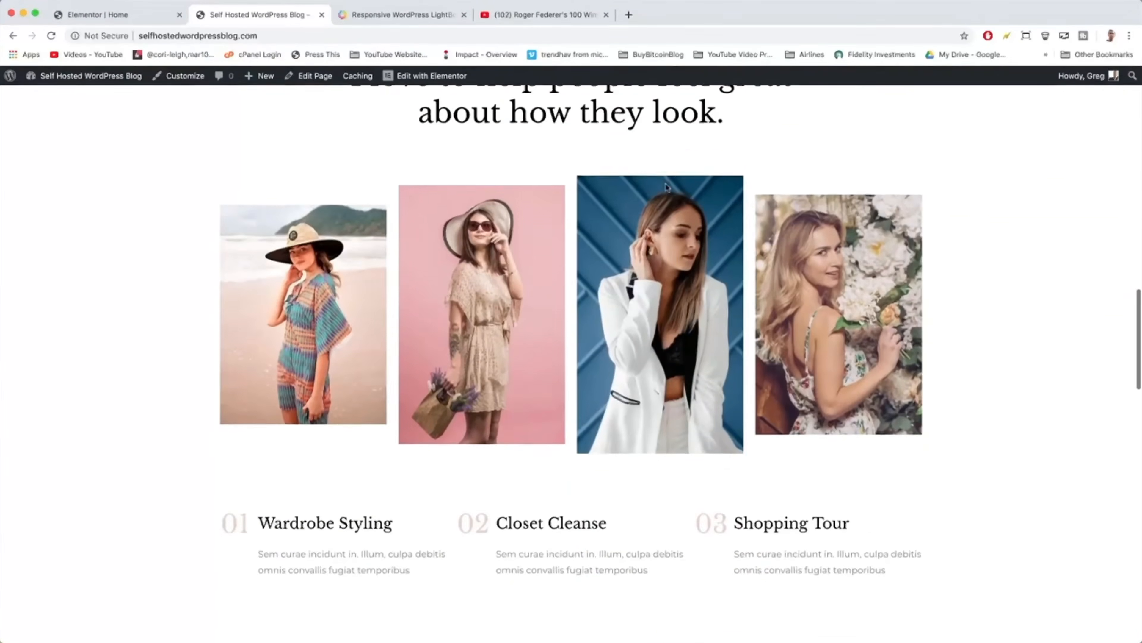
pyautogui.scroll(-10, 666, 187)
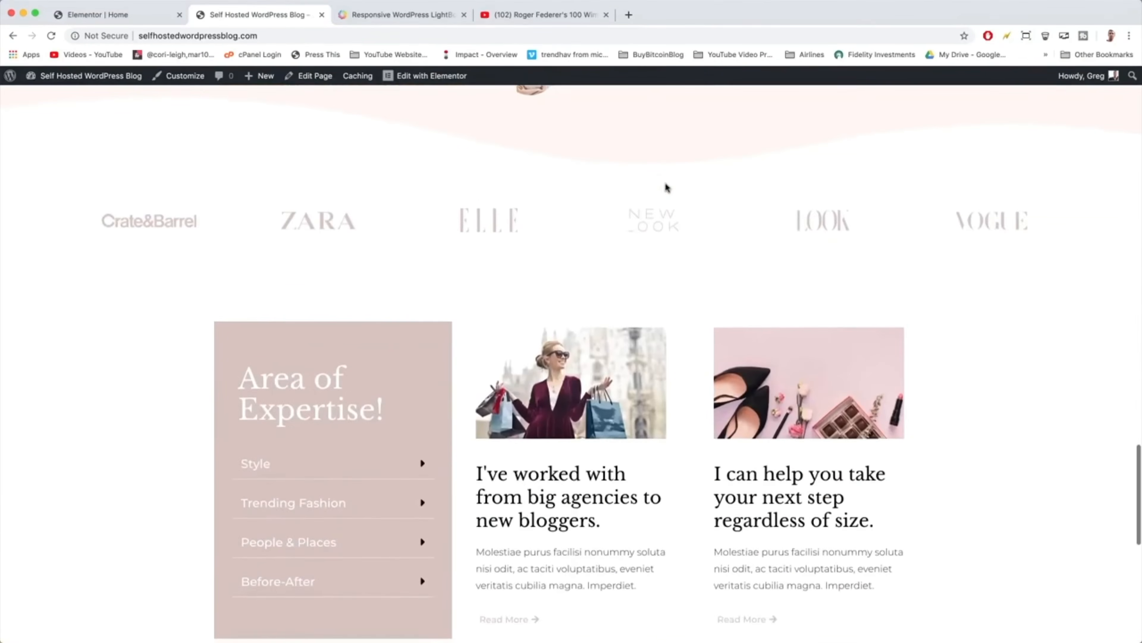
pyautogui.scroll(-10, 667, 187)
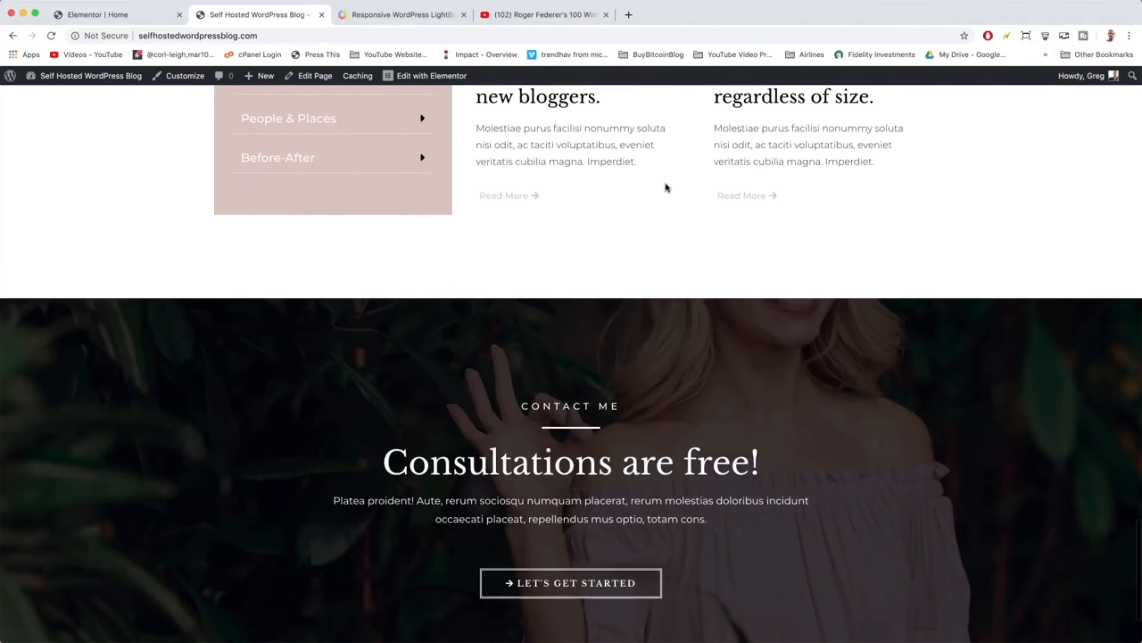
pyautogui.scroll(-5, 666, 188)
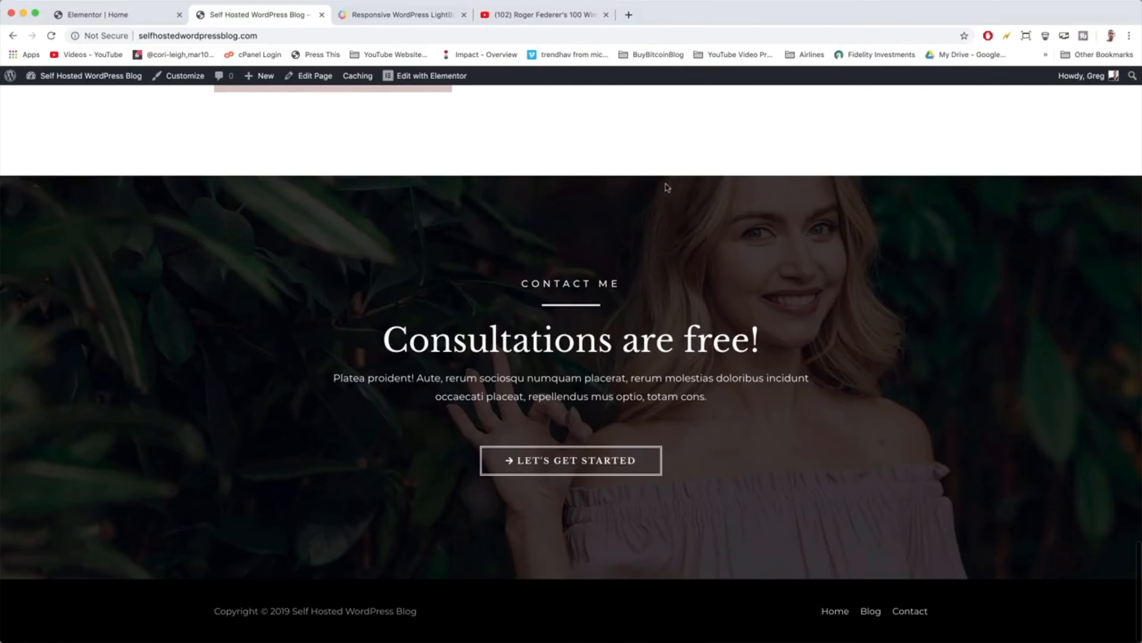
pyautogui.scroll(15, 677, 385)
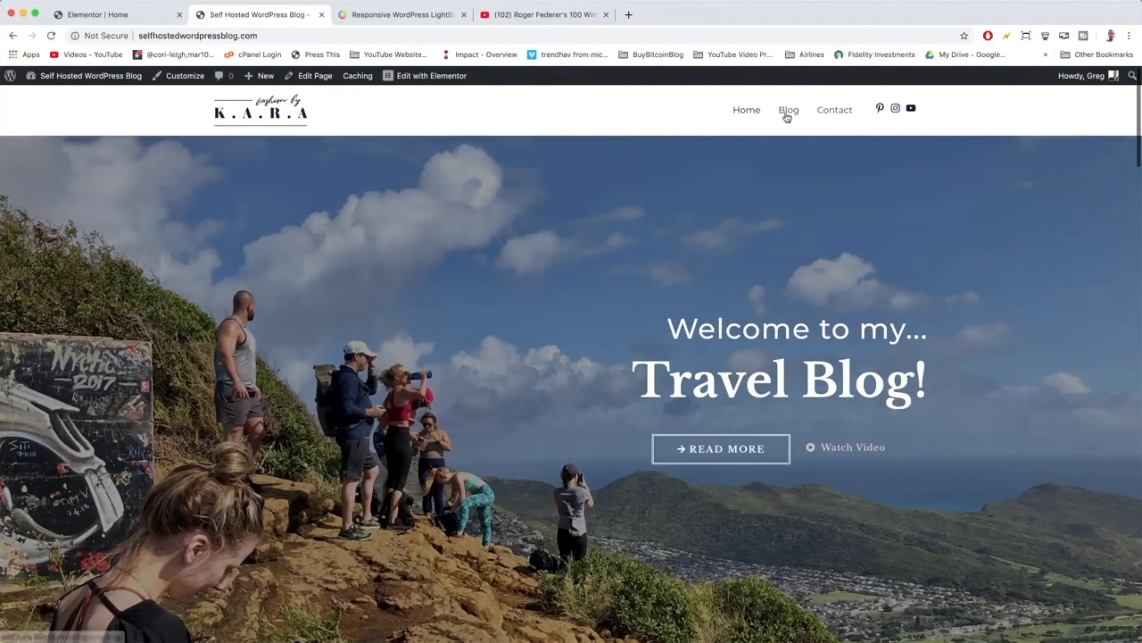
# Examine the live site's Blog page against the homepage's hero and introduction sections, ending on the homepage.
pyautogui.click(789, 110)
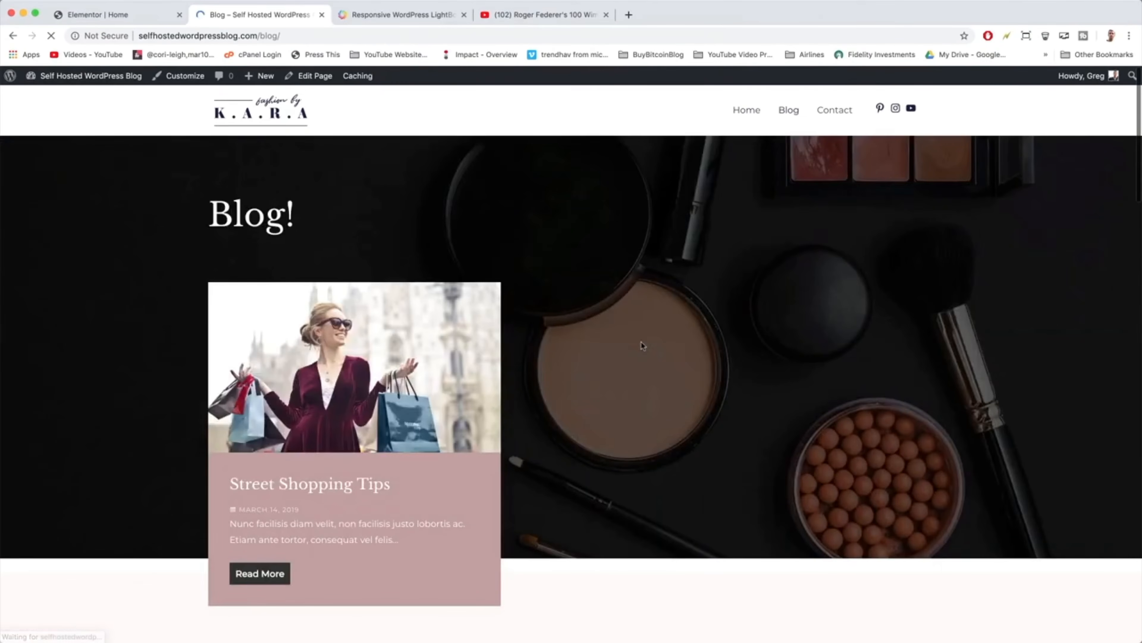
pyautogui.click(248, 113)
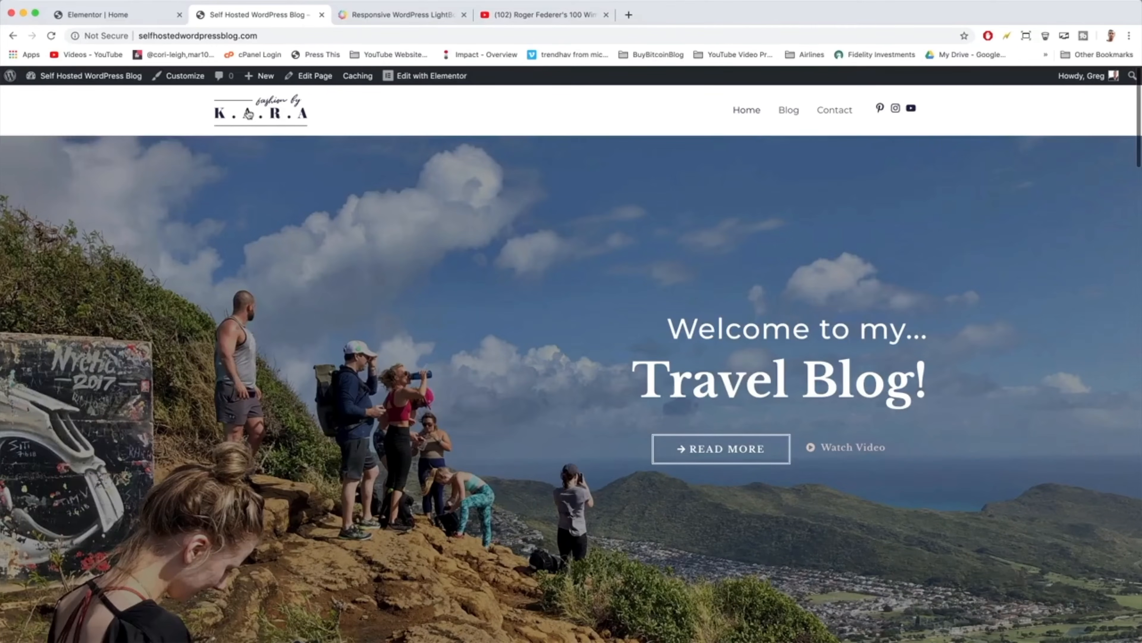
pyautogui.scroll(-5, 563, 381)
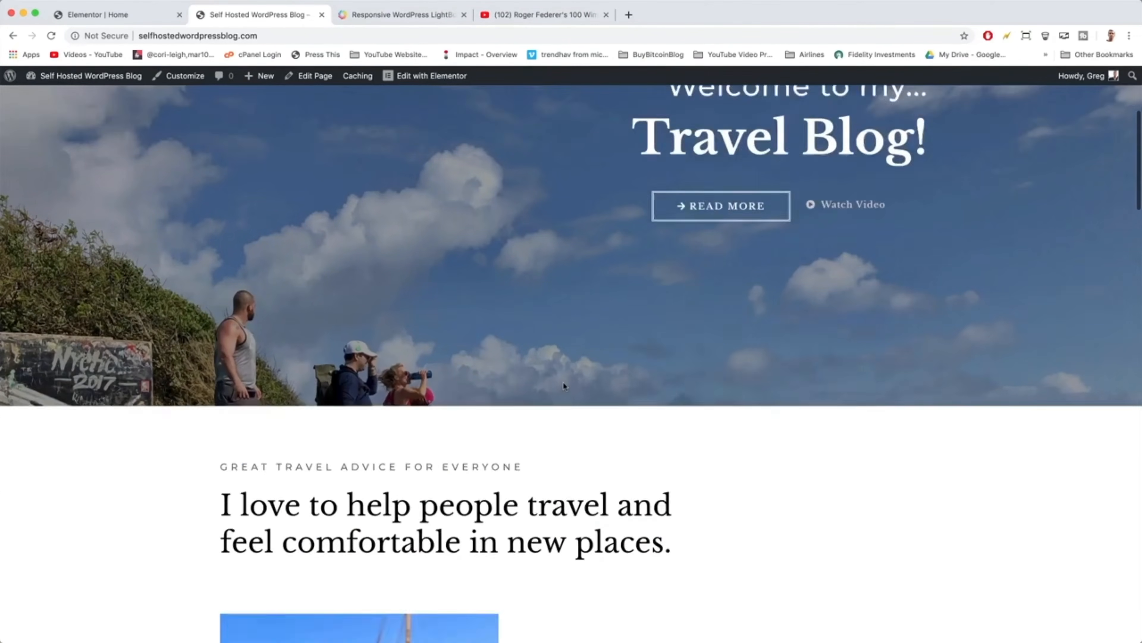
pyautogui.scroll(5, 562, 381)
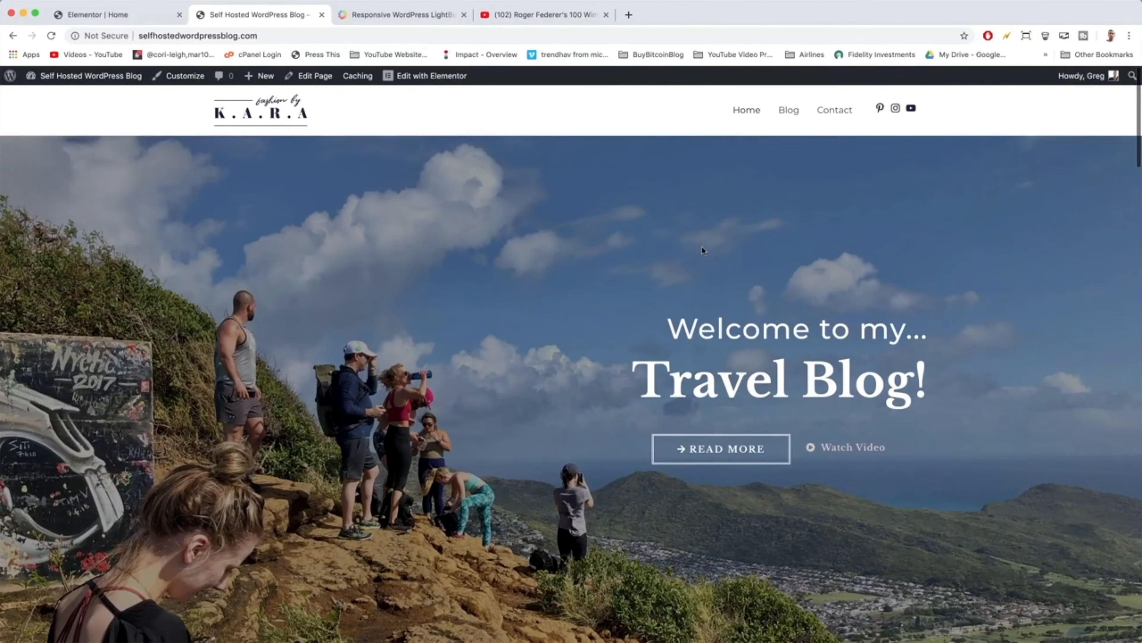
pyautogui.scroll(-2, 704, 251)
pyautogui.scroll(2, 498, 373)
pyautogui.click(786, 112)
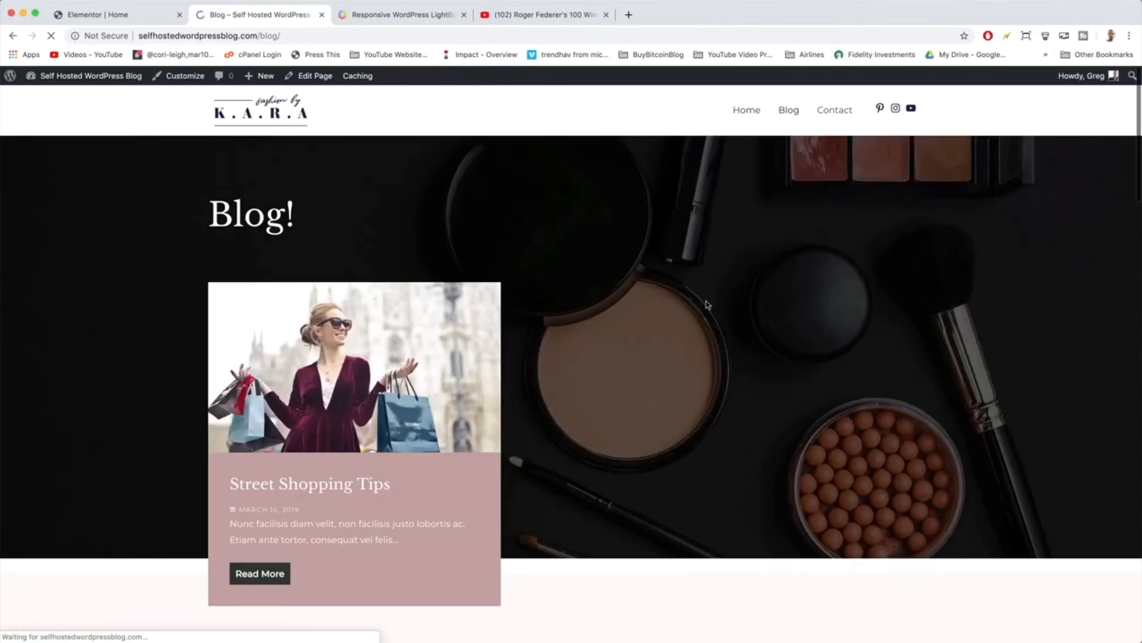
pyautogui.scroll(-2, 584, 388)
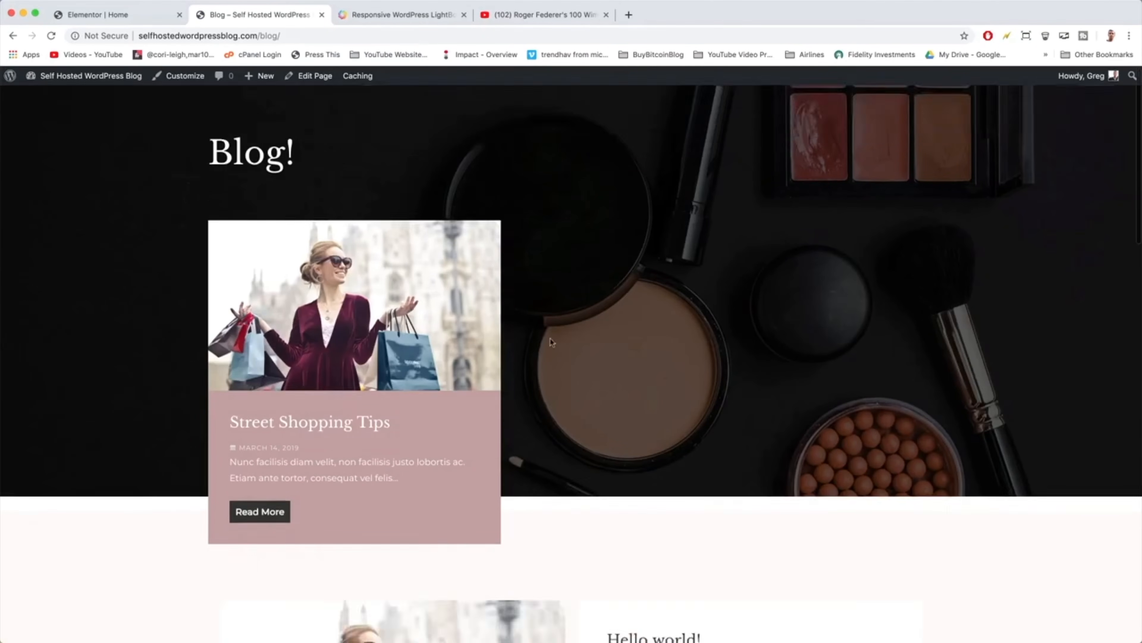
pyautogui.scroll(2, 513, 462)
pyautogui.click(281, 118)
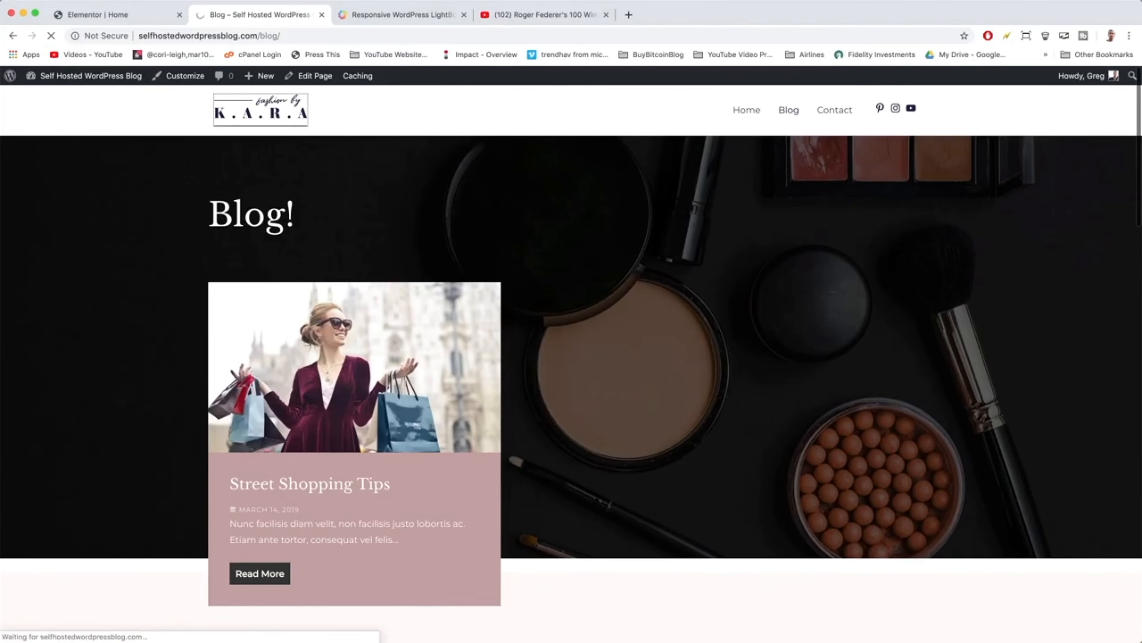
# Return to the Elementor editor and open the file upload for the photo of the woman in the white blazer.
pyautogui.click(86, 15)
pyautogui.scroll(-10, 426, 295)
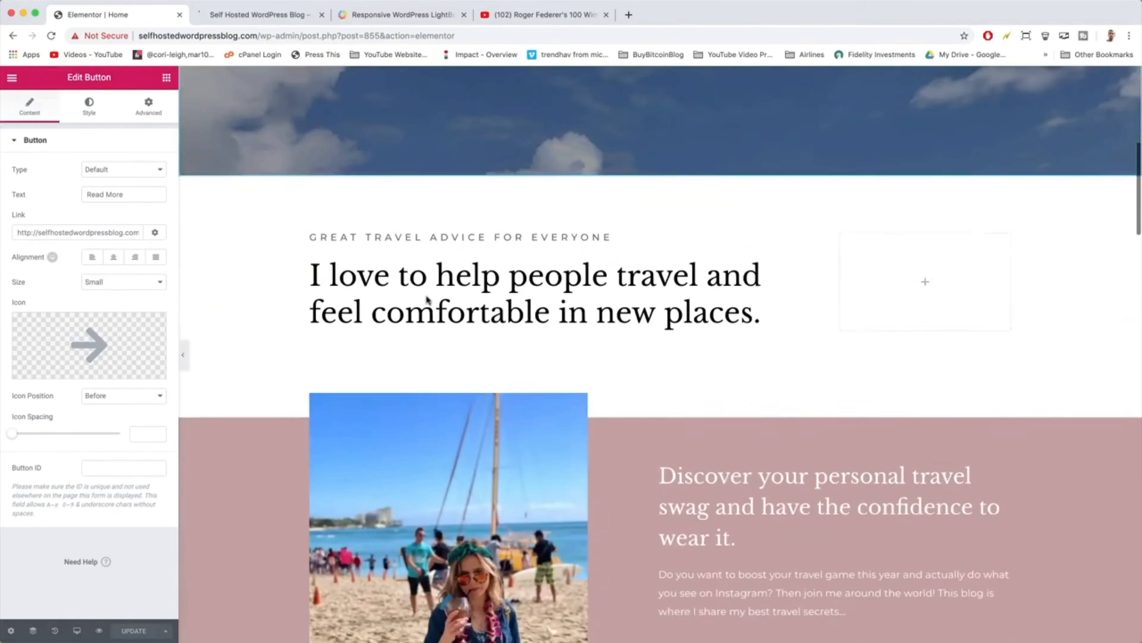
pyautogui.scroll(-7, 426, 299)
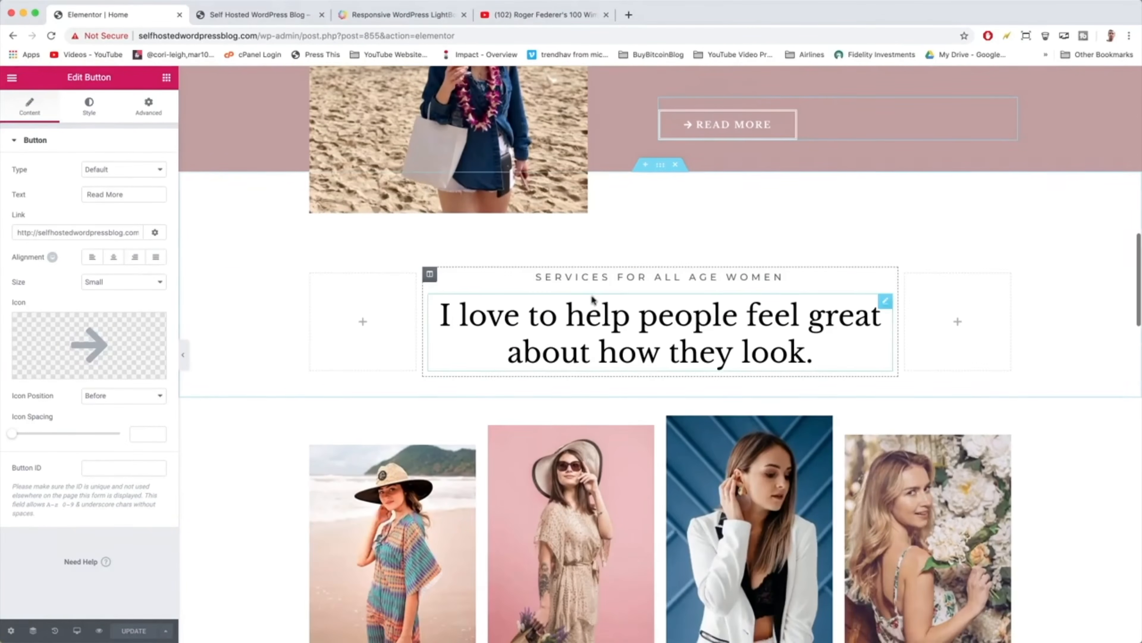
pyautogui.scroll(-4, 669, 273)
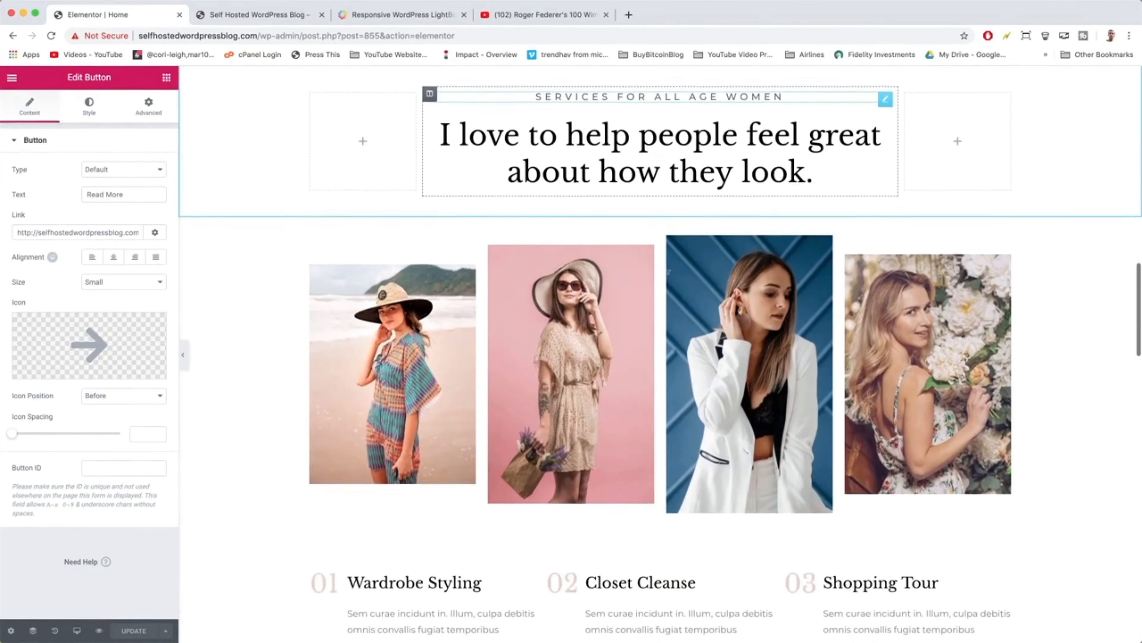
pyautogui.scroll(-1, 545, 185)
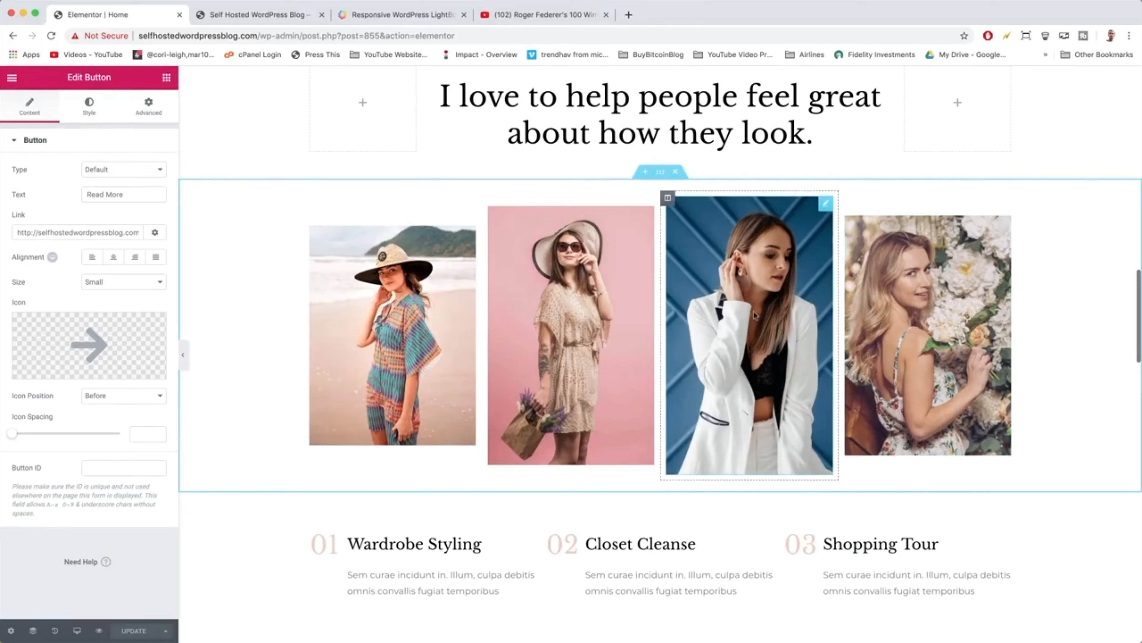
pyautogui.click(755, 327)
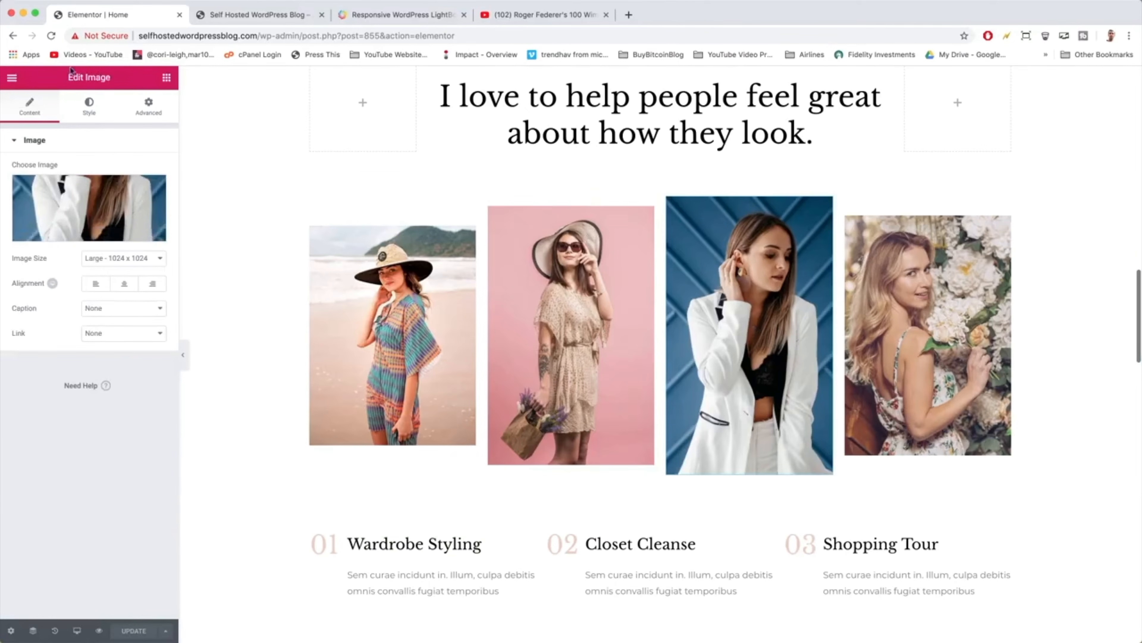
pyautogui.click(83, 205)
pyautogui.click(45, 121)
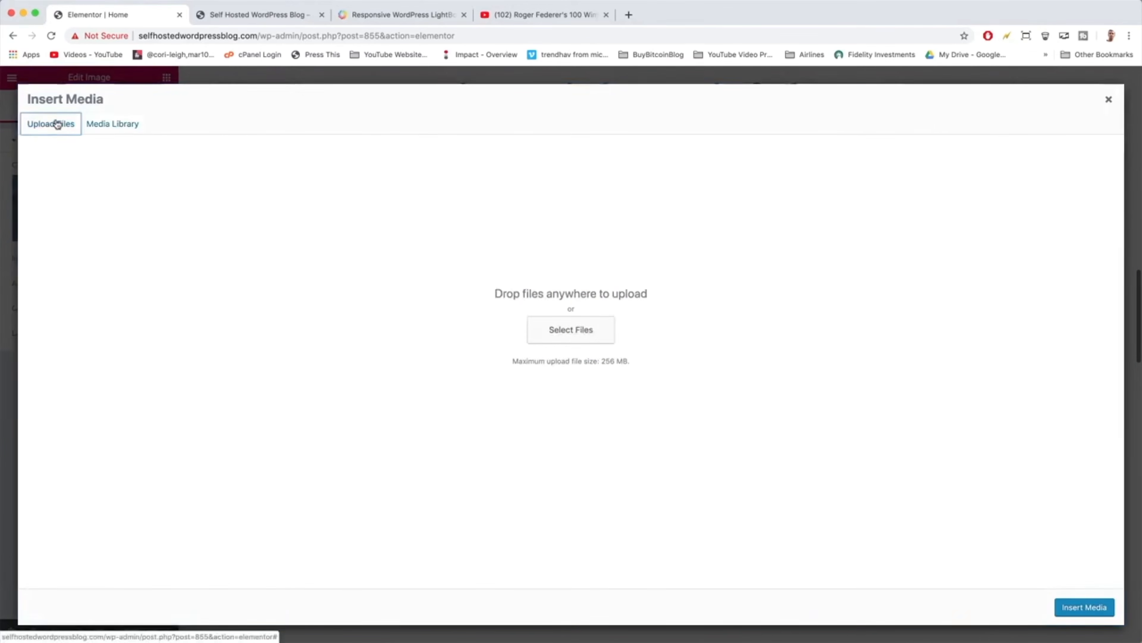
pyautogui.click(565, 332)
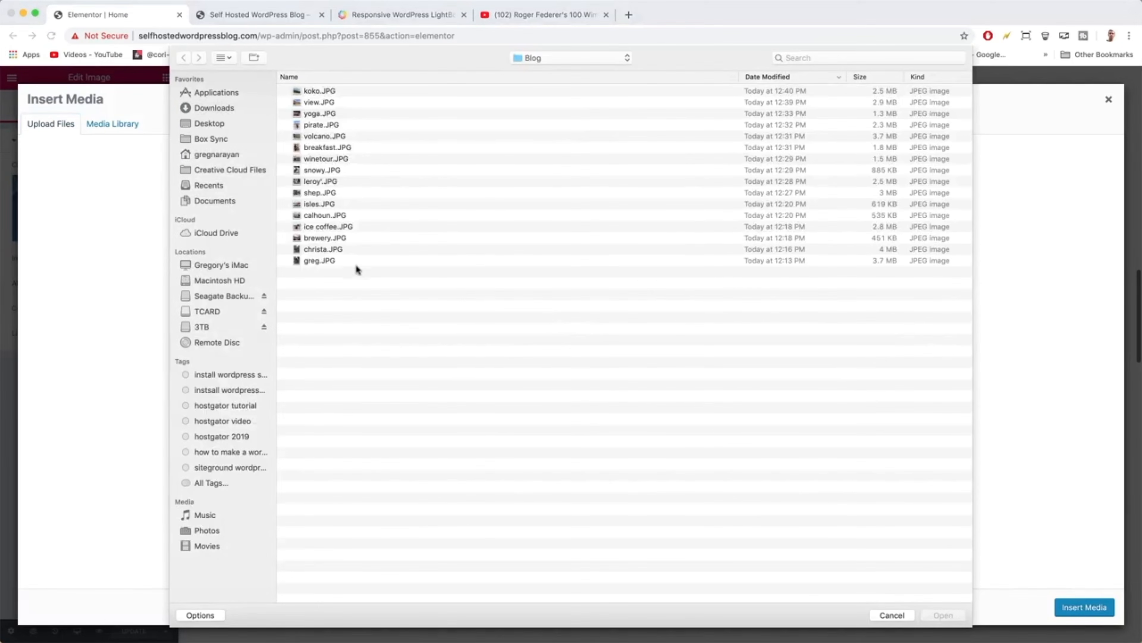
# Preview leroy'.JPG and yoga.JPG, upload yoga.JPG and insert it as the third photo in the row.
pyautogui.click(318, 174)
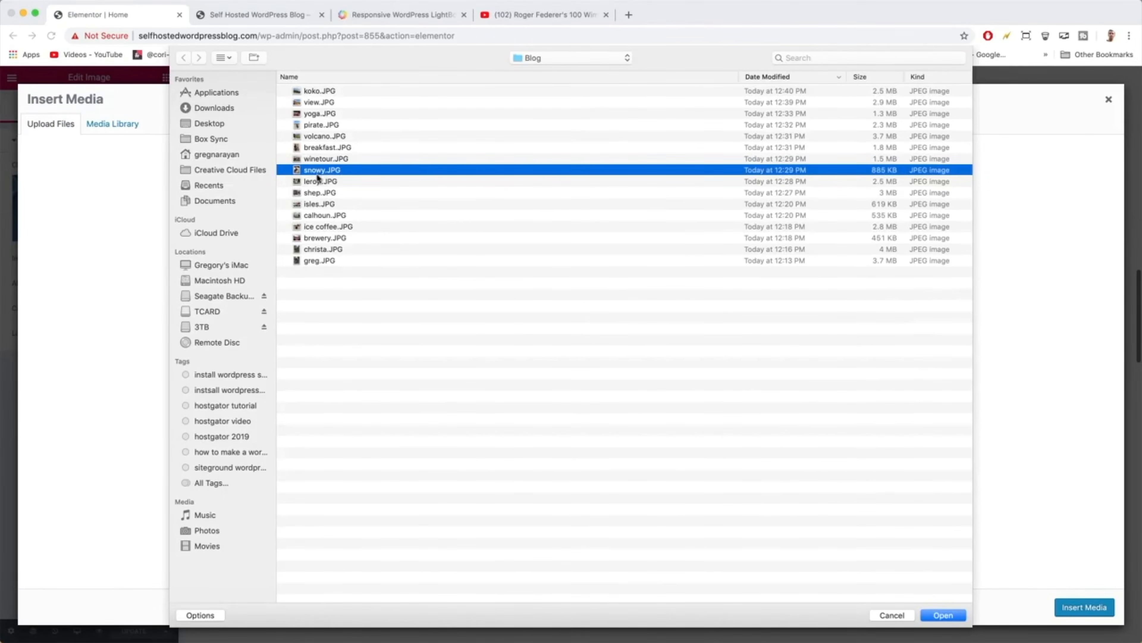
pyautogui.click(318, 181)
pyautogui.press('space')
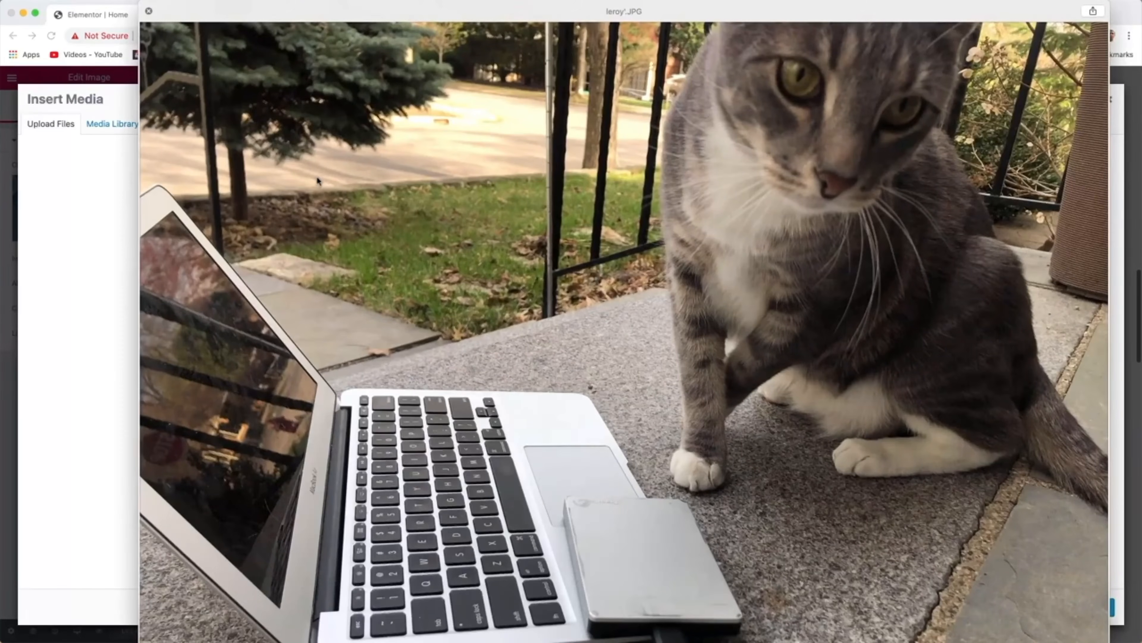
pyautogui.press('space')
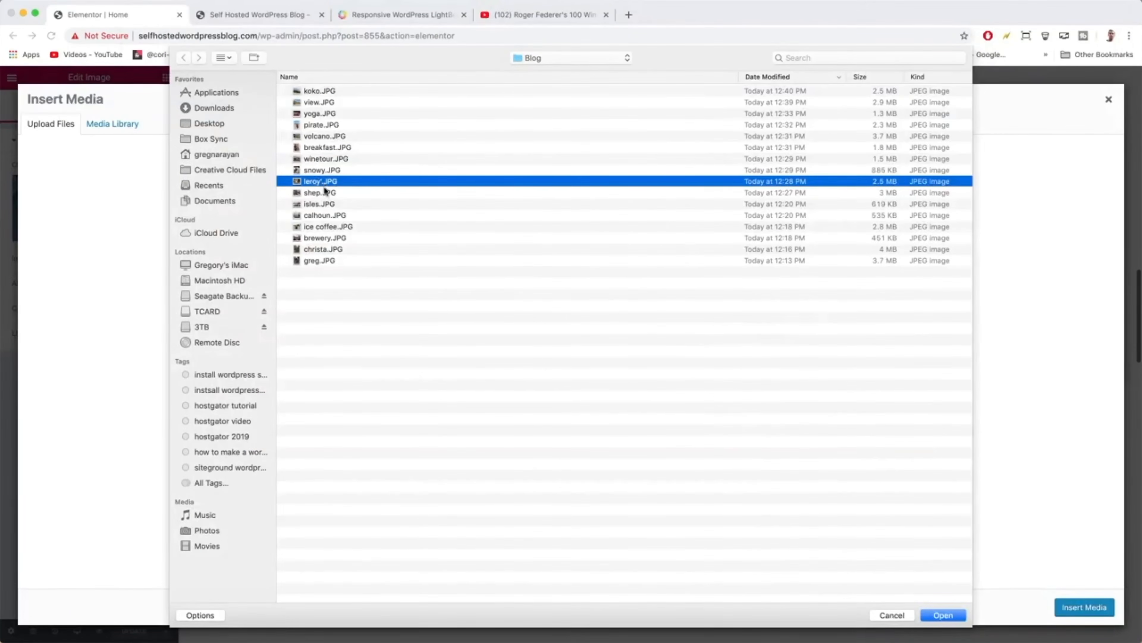
pyautogui.click(317, 114)
pyautogui.press('space')
pyautogui.press('space')
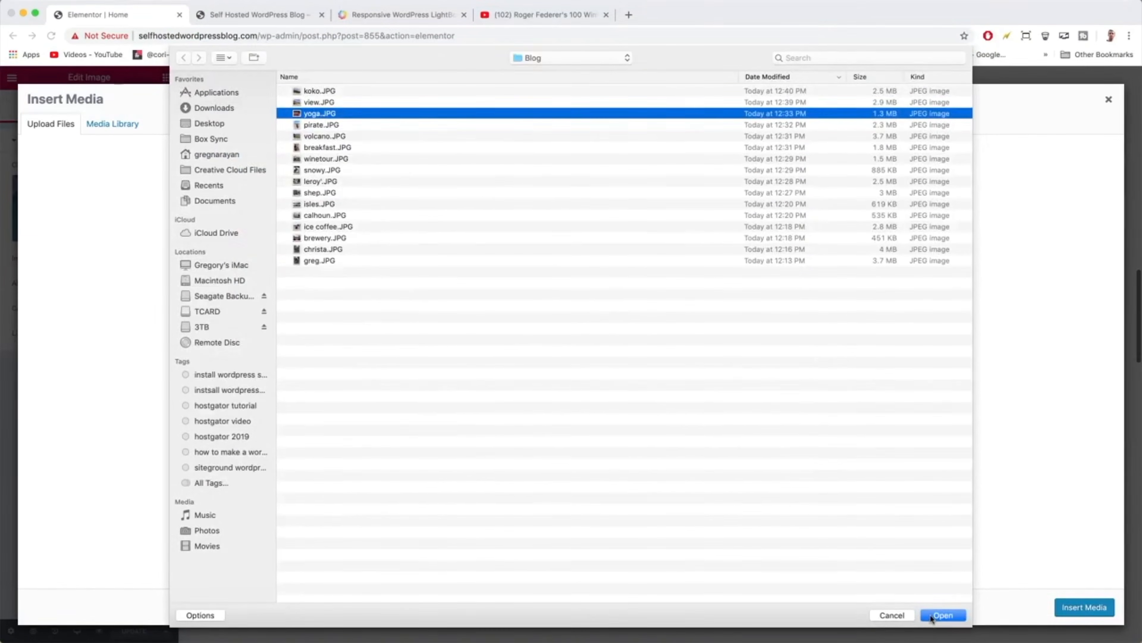
pyautogui.click(942, 614)
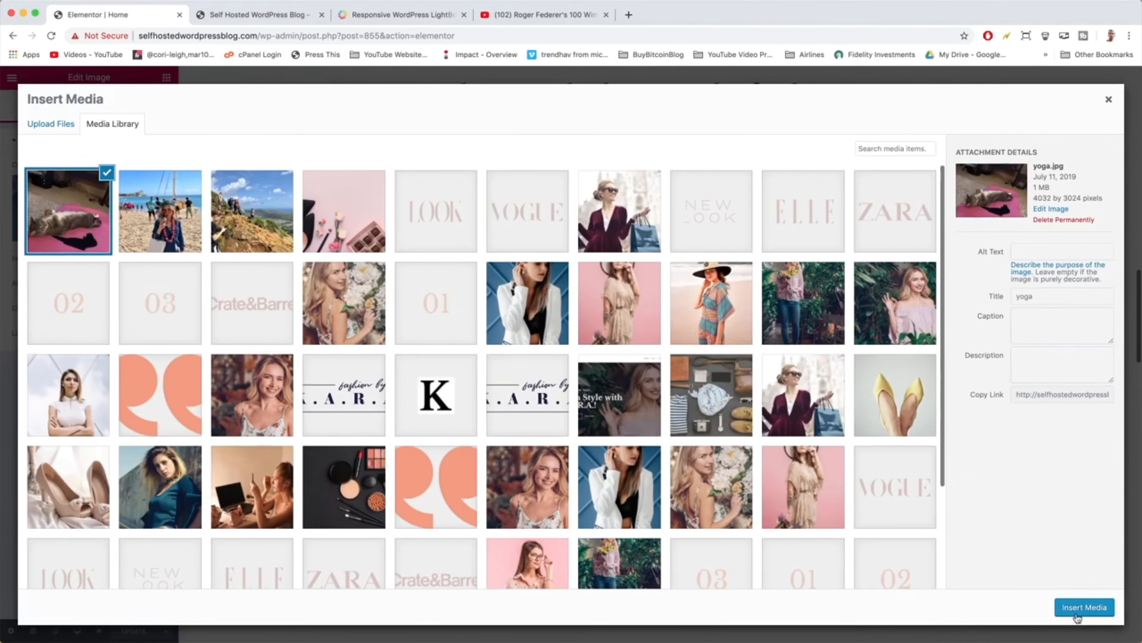
pyautogui.click(1087, 613)
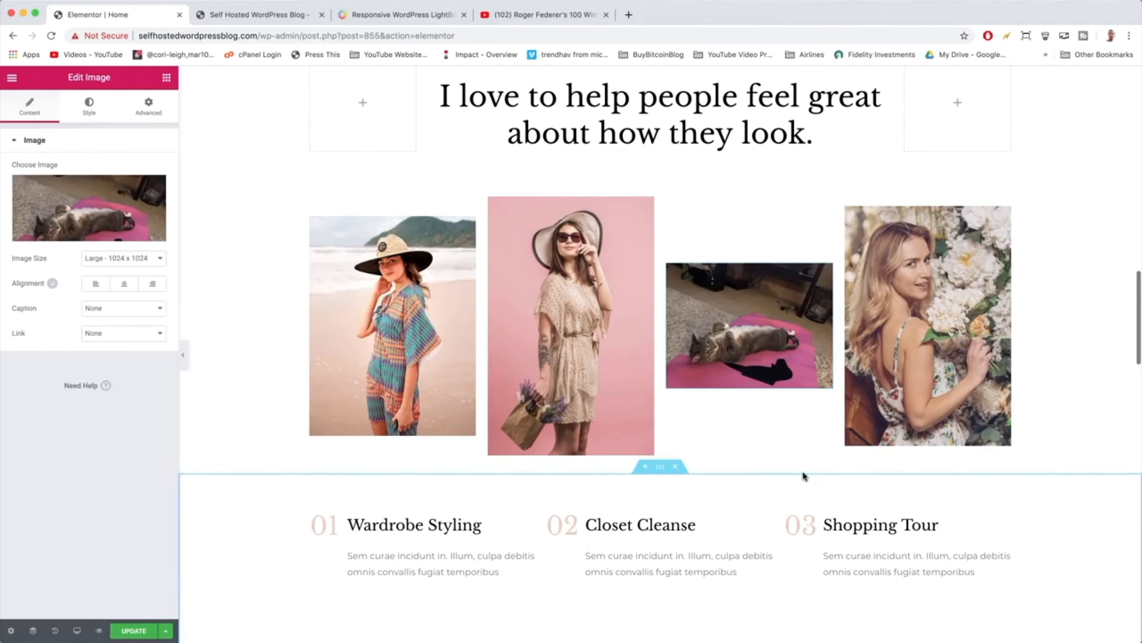
# Retitle the 01 image box "Pick Your Dream Destination" and the 02 image box "Find Our Best Guides".
pyautogui.scroll(1, 755, 336)
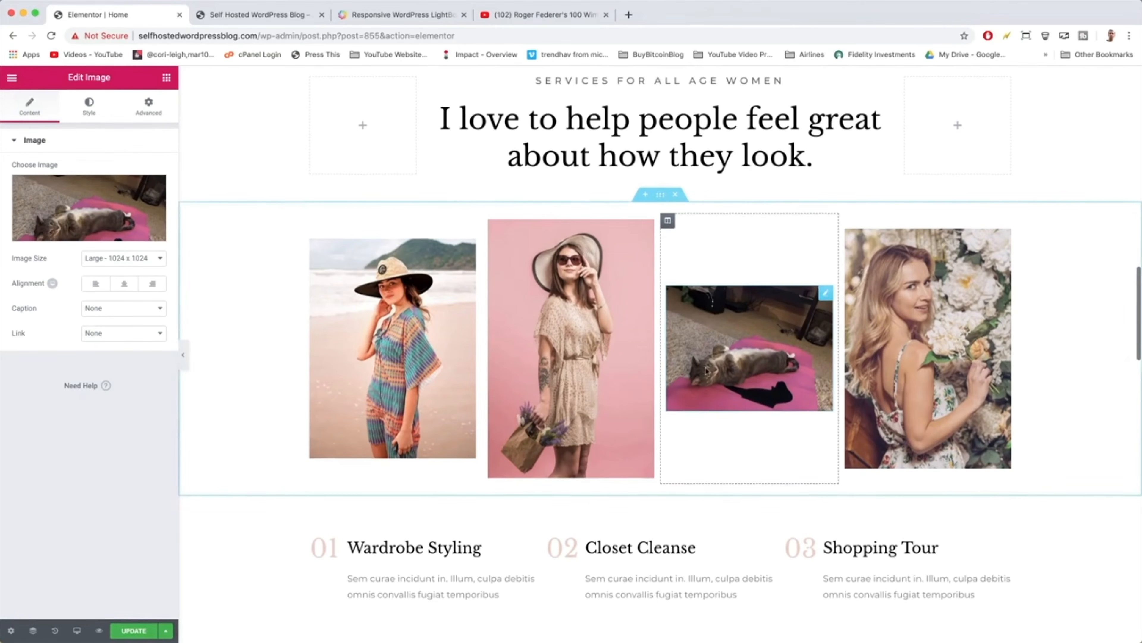
pyautogui.scroll(4, 627, 167)
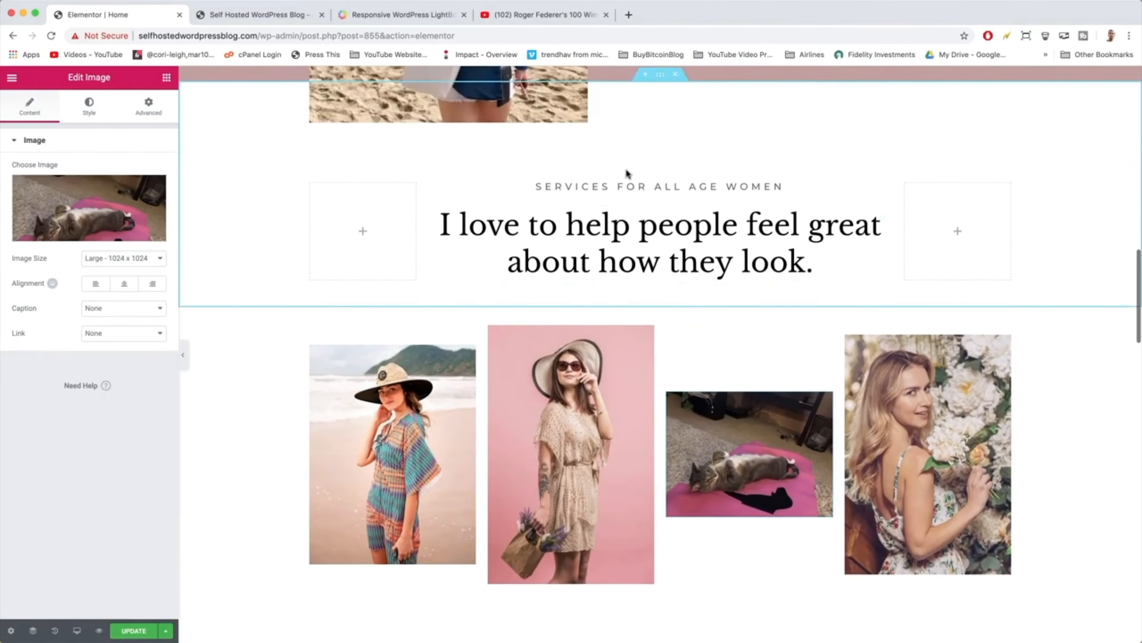
pyautogui.scroll(-6, 626, 168)
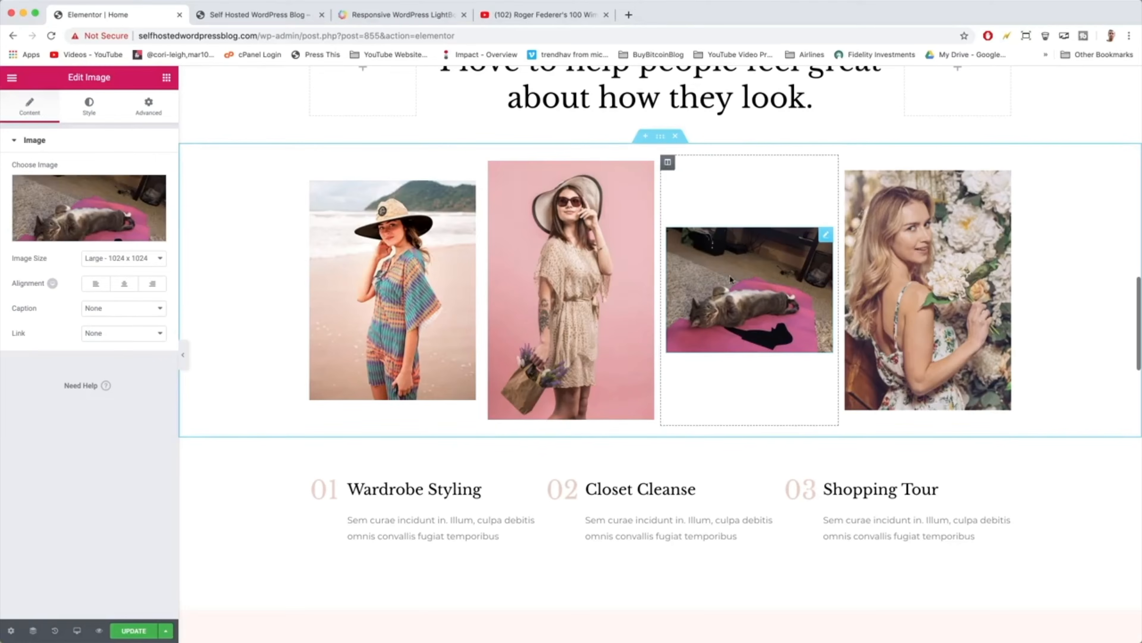
pyautogui.scroll(-4, 701, 266)
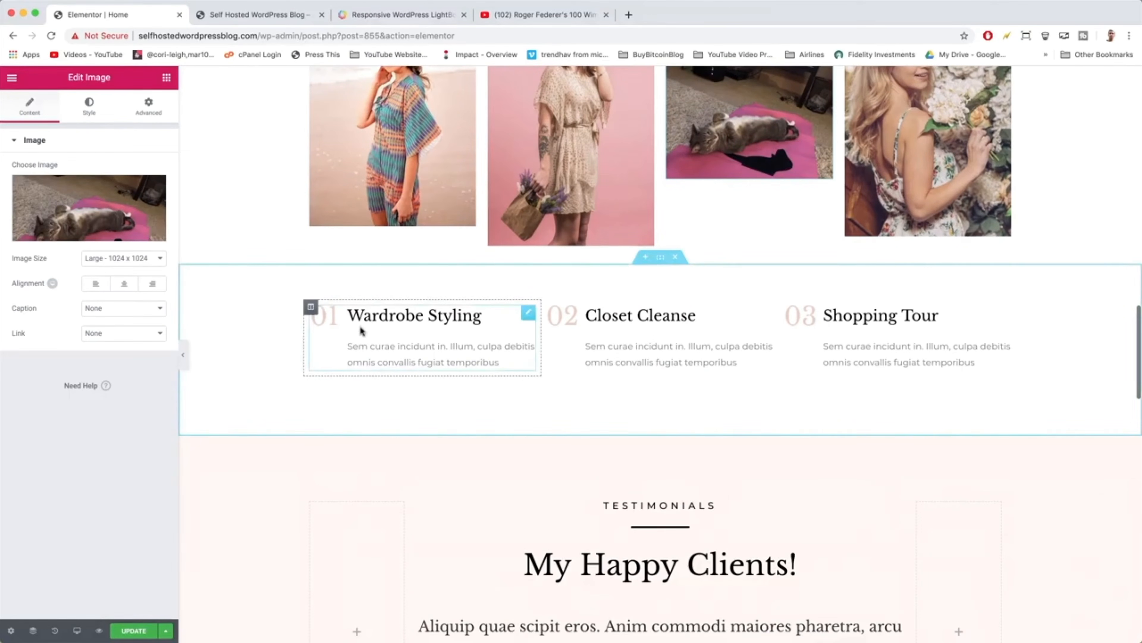
pyautogui.click(374, 314)
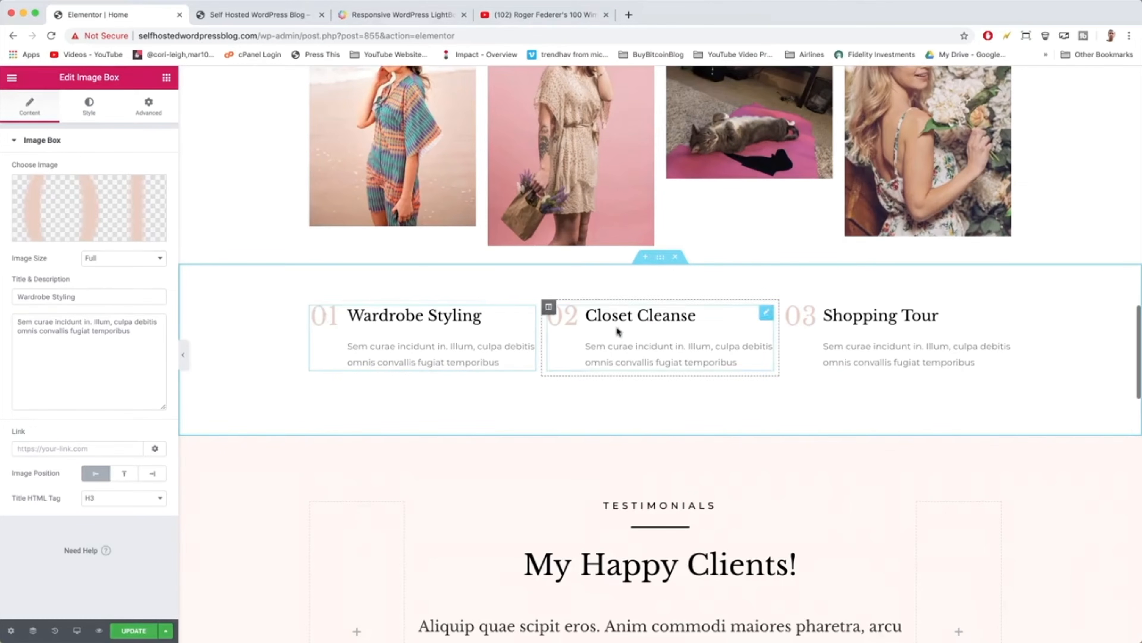
pyautogui.moveTo(43, 191)
pyautogui.scroll(-2, 612, 311)
pyautogui.scroll(2, 612, 312)
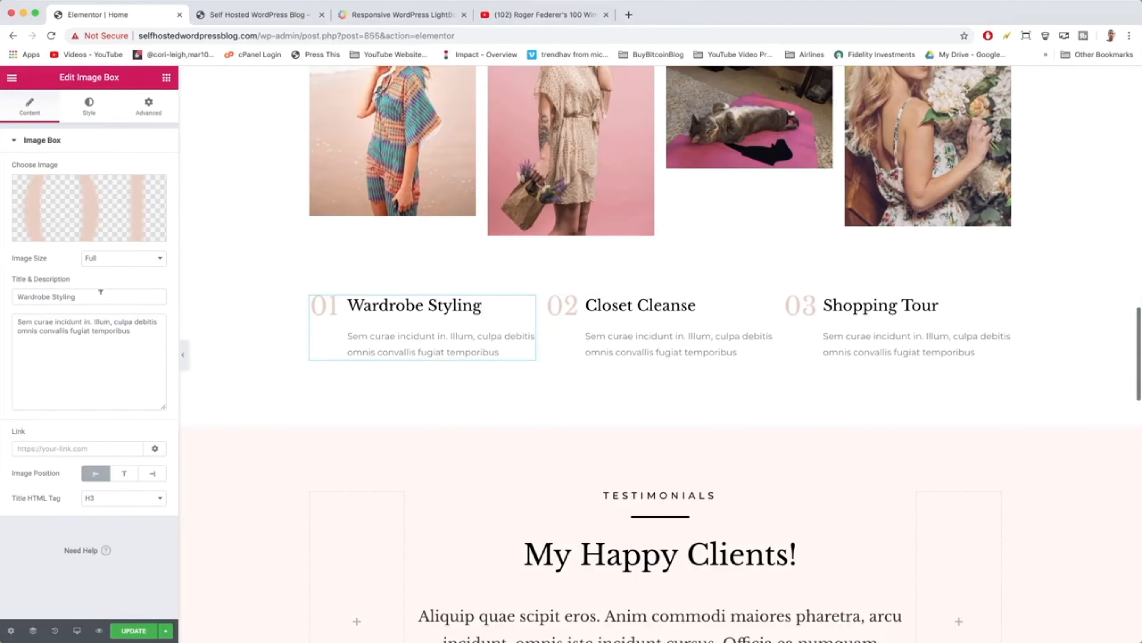
pyautogui.moveTo(100, 292); pyautogui.dragTo(3, 292)
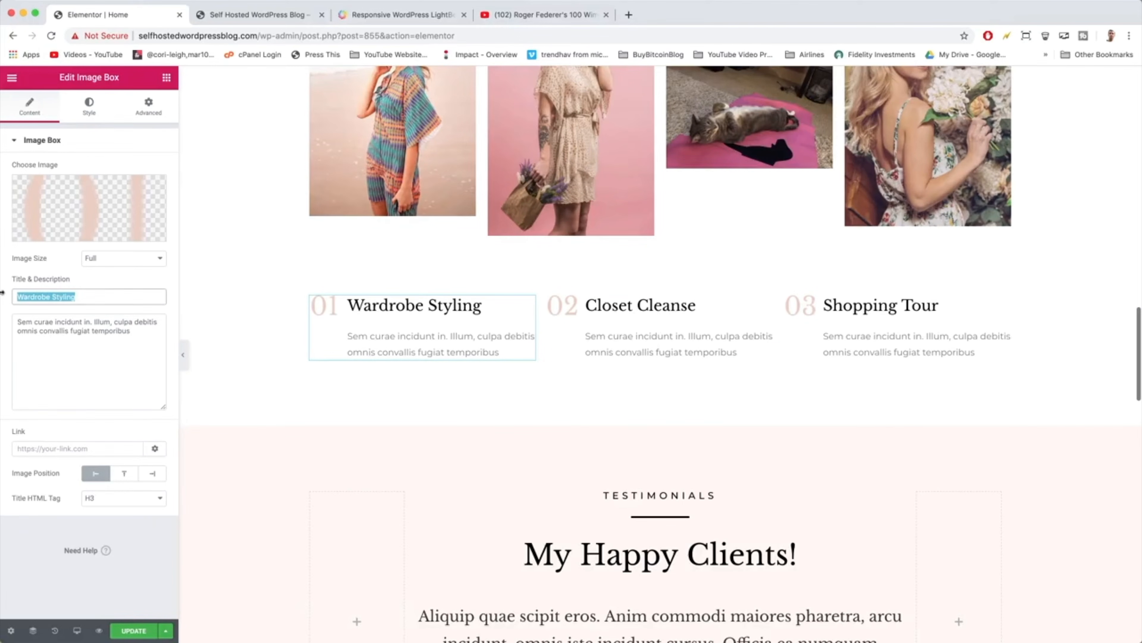
pyautogui.write('Pick Your Dream Destin')
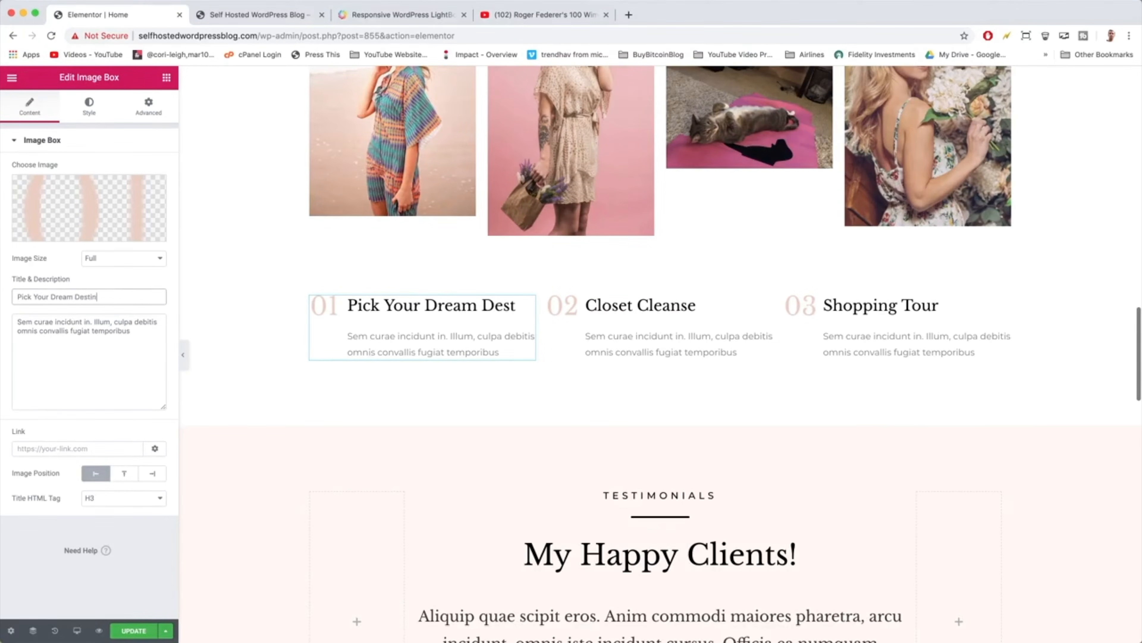
pyautogui.write('ation')
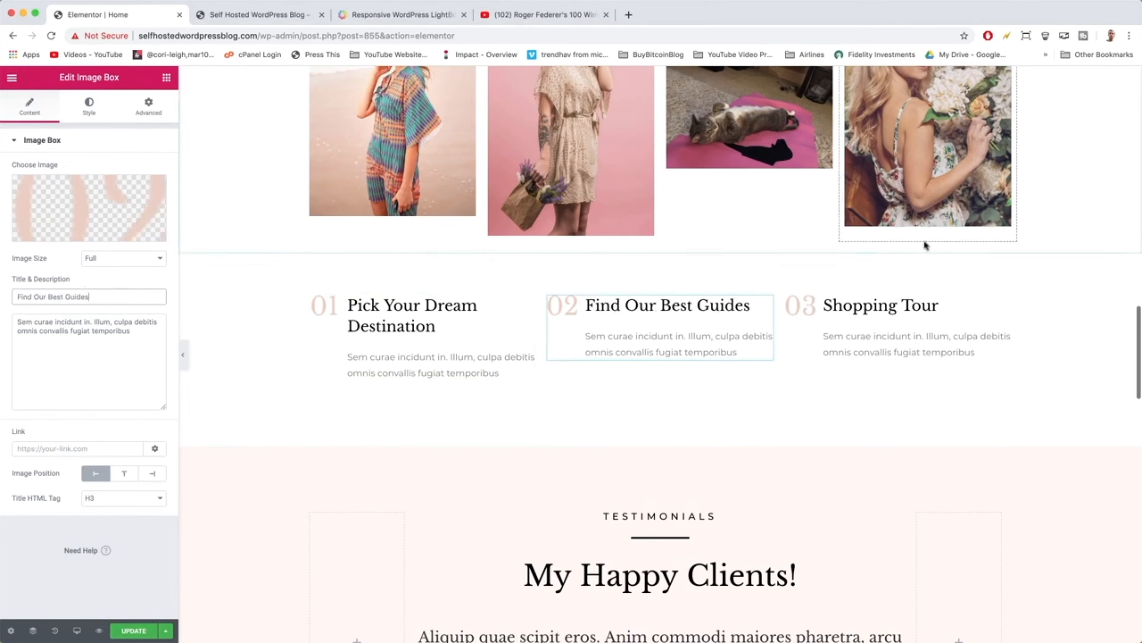
# Retitle the 03 image box "Send in a Travel Review and We'll Feature You".
pyautogui.click(852, 306)
pyautogui.write('Send in a')
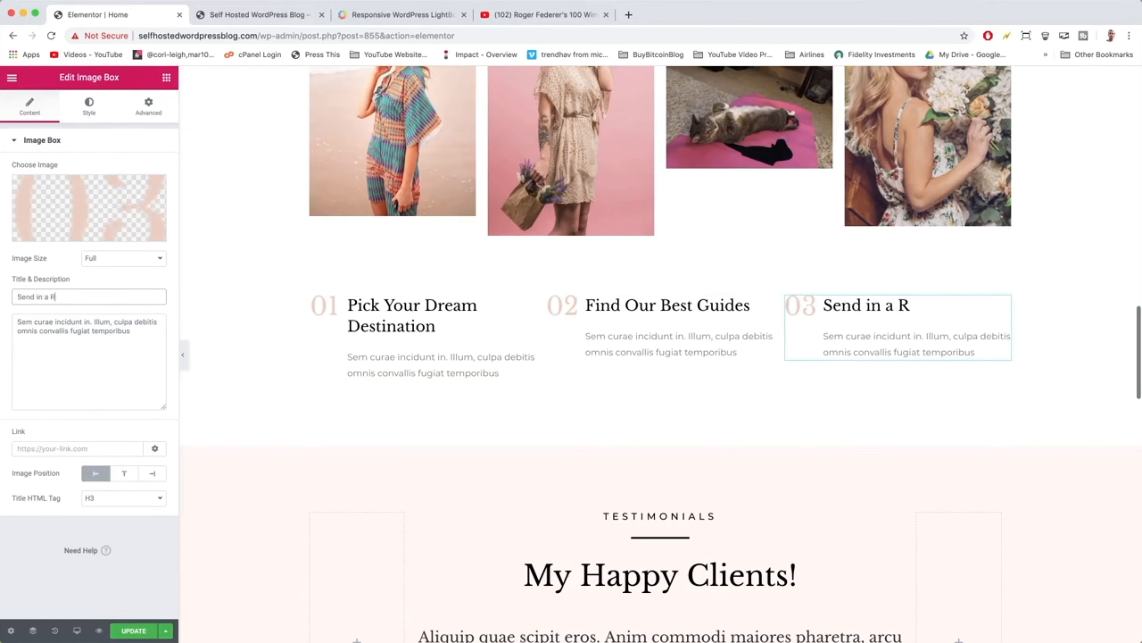
pyautogui.write(' Travel Review and ')
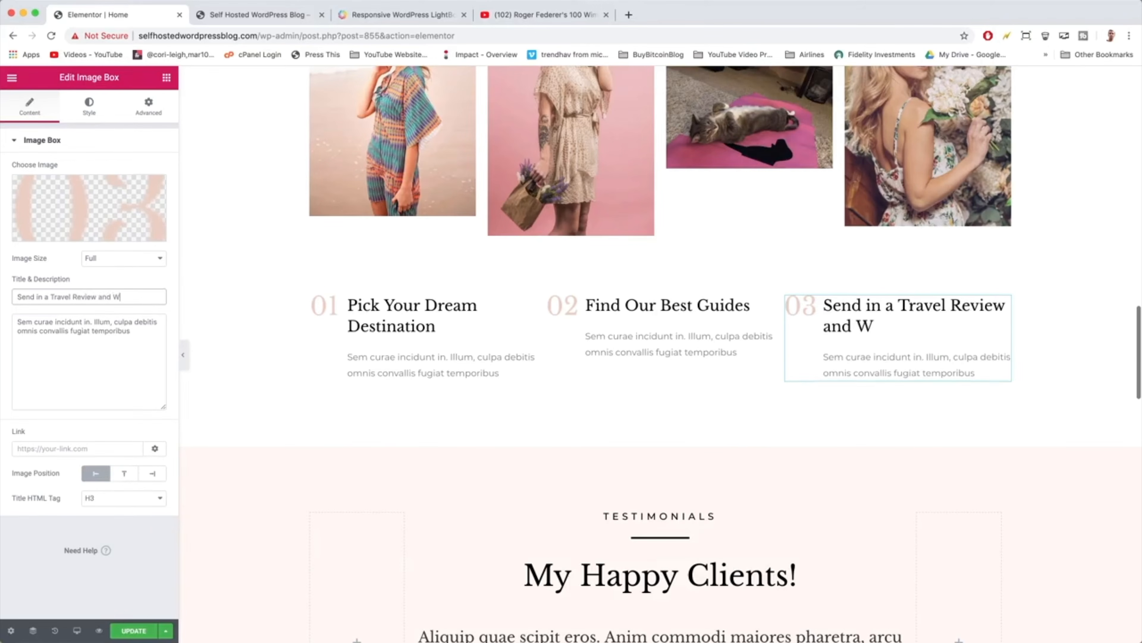
pyautogui.write("We'll fe")
pyautogui.press('BackSpace')
pyautogui.press('BackSpace')
pyautogui.write('Feature')
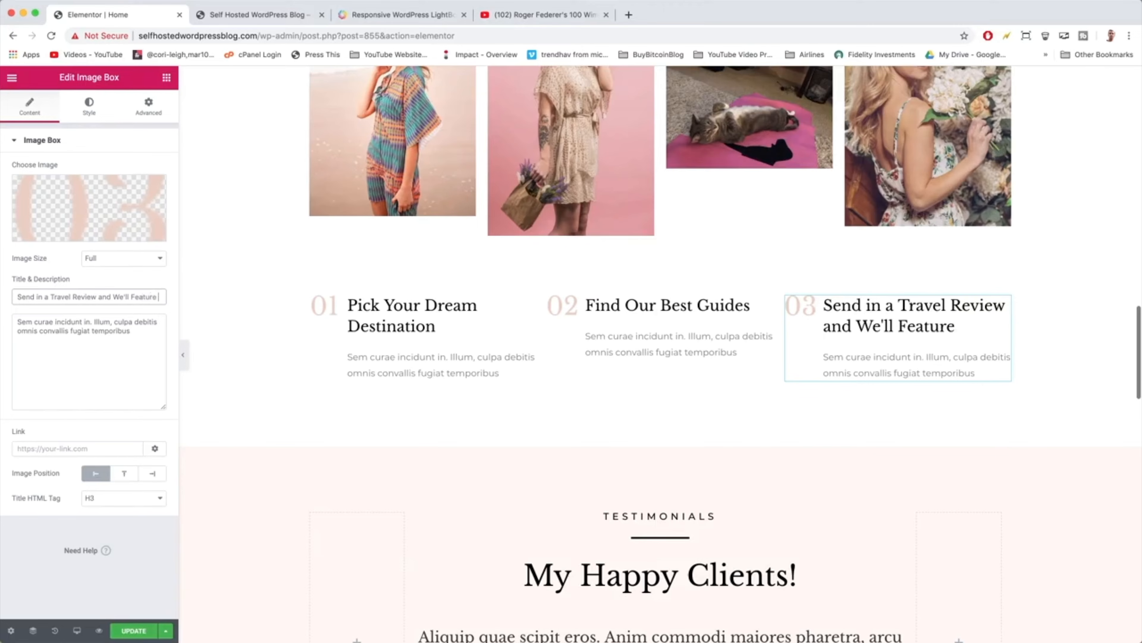
pyautogui.write(' You')
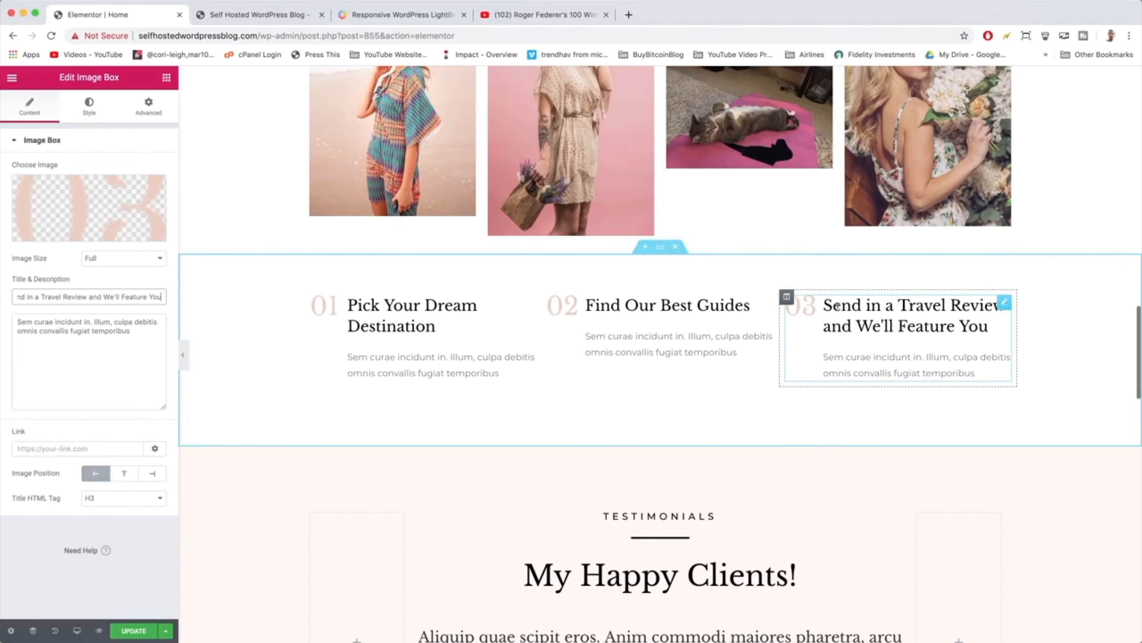
# Examine the Testimonials section, opening the settings of its label, its "My Happy Clients!" heading and the client quote.
pyautogui.scroll(-3, 774, 306)
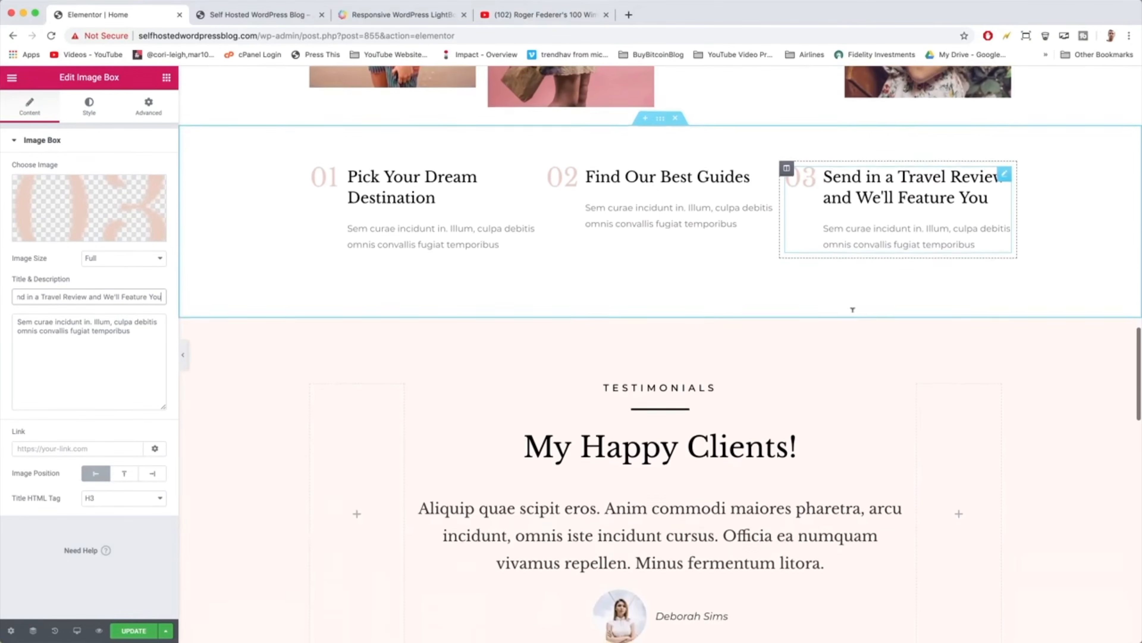
pyautogui.scroll(3, 852, 309)
pyautogui.scroll(2, 852, 308)
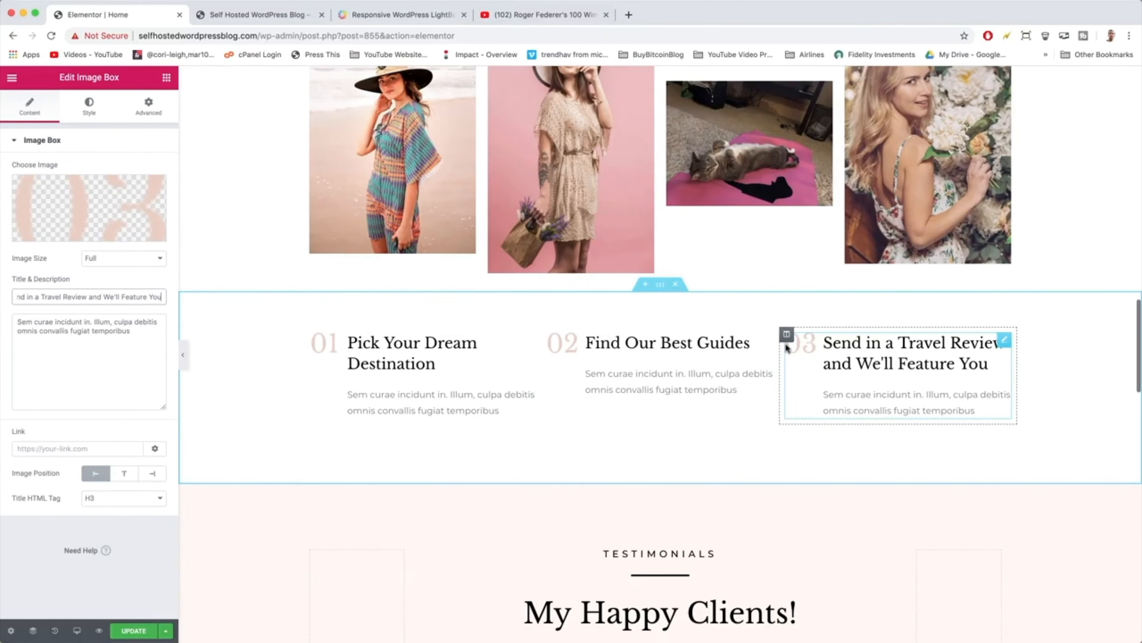
pyautogui.scroll(-6, 844, 237)
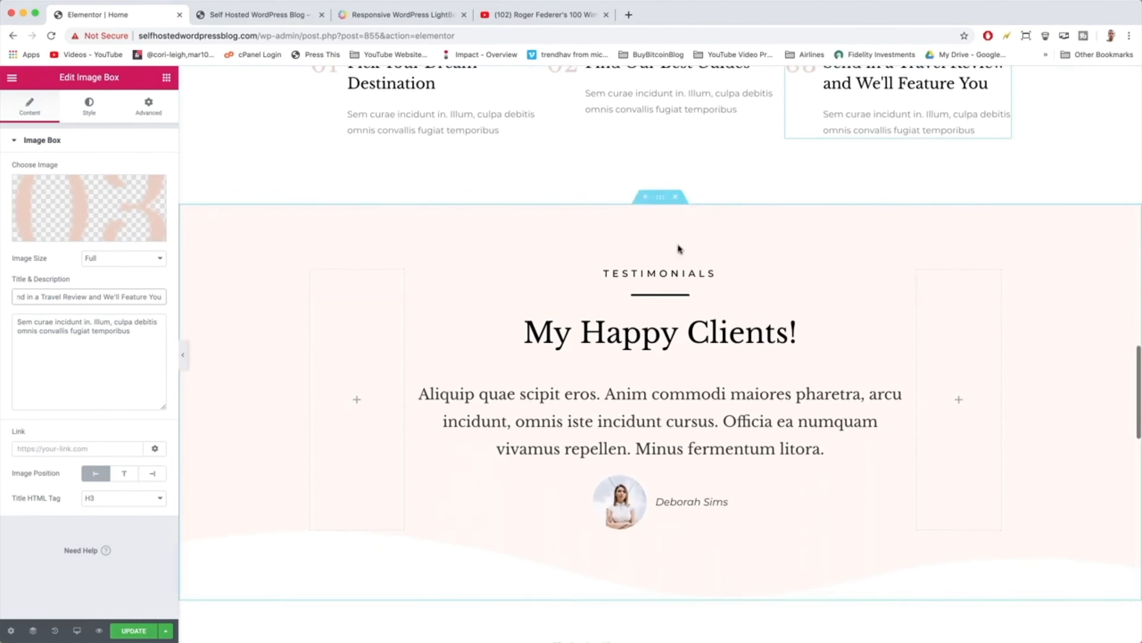
pyautogui.click(670, 274)
pyautogui.click(665, 329)
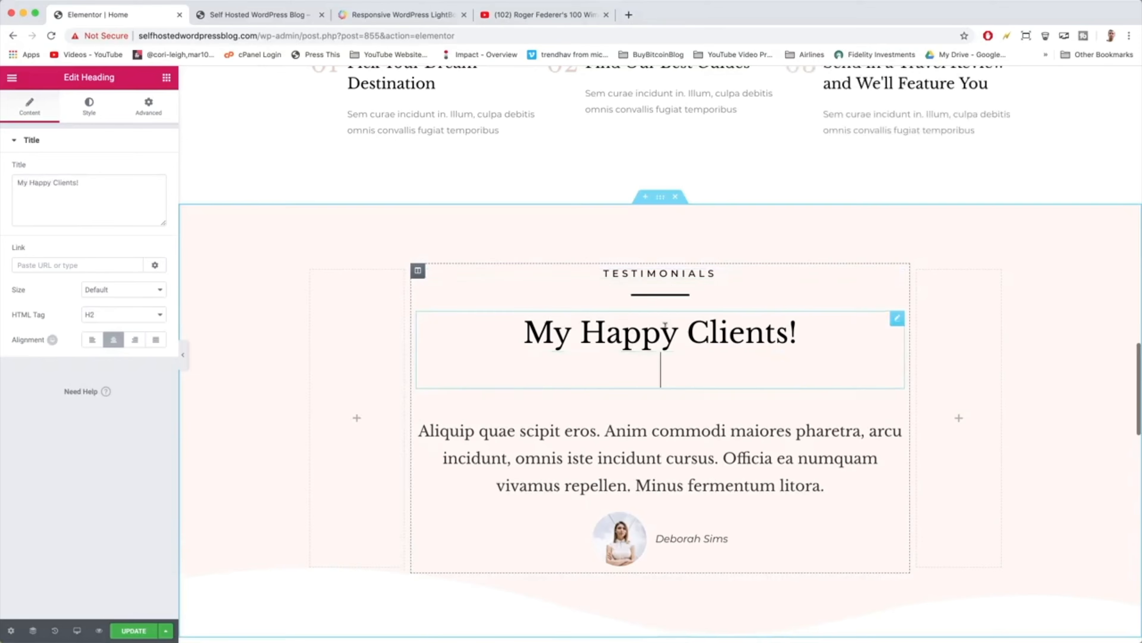
pyautogui.click(673, 418)
pyautogui.scroll(-1, 673, 420)
pyautogui.scroll(-3, 673, 419)
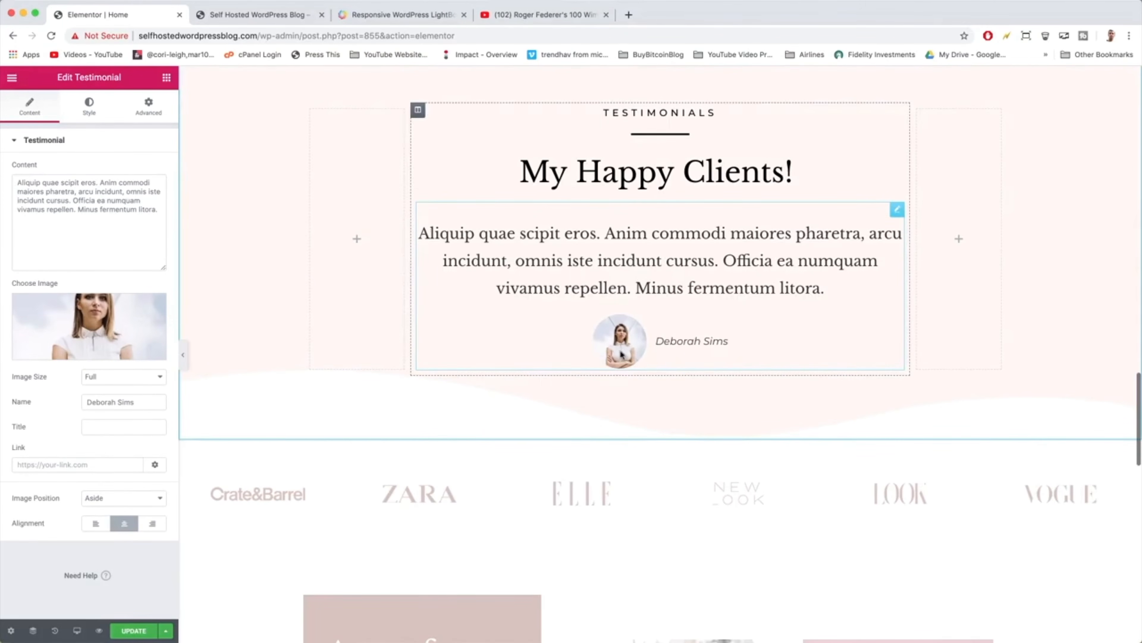
# Examine the image settings of the brand logos below the testimonials, including Crate&Barrel, ELLE and LOOK.
pyautogui.scroll(-1, 640, 342)
pyautogui.scroll(-2, 639, 340)
pyautogui.click(580, 359)
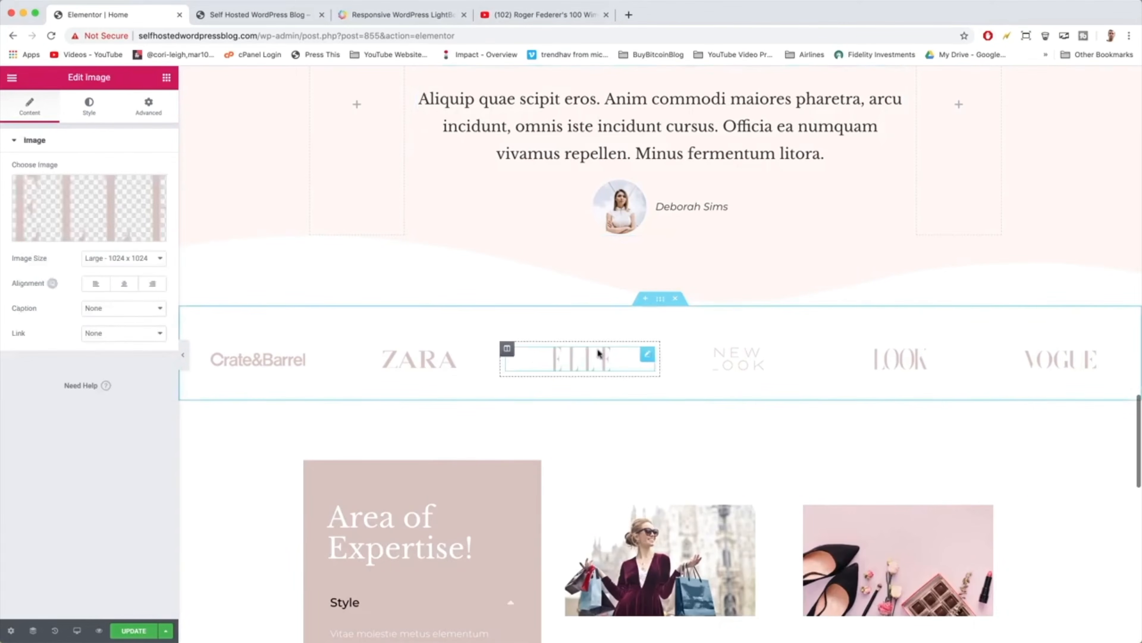
pyautogui.click(378, 354)
pyautogui.click(231, 363)
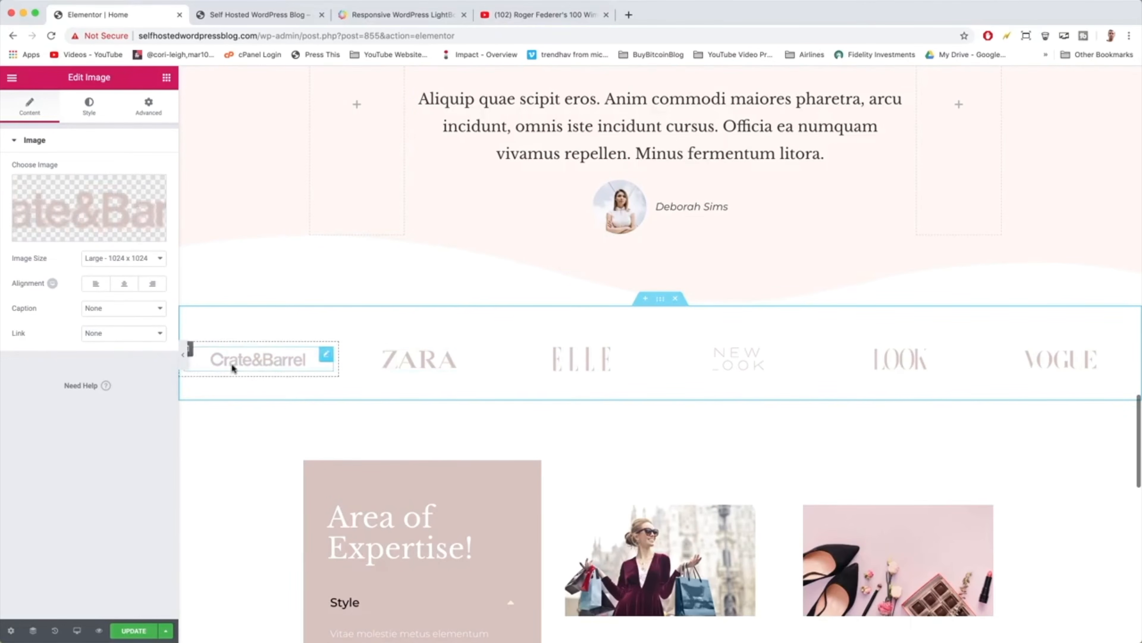
pyautogui.click(582, 360)
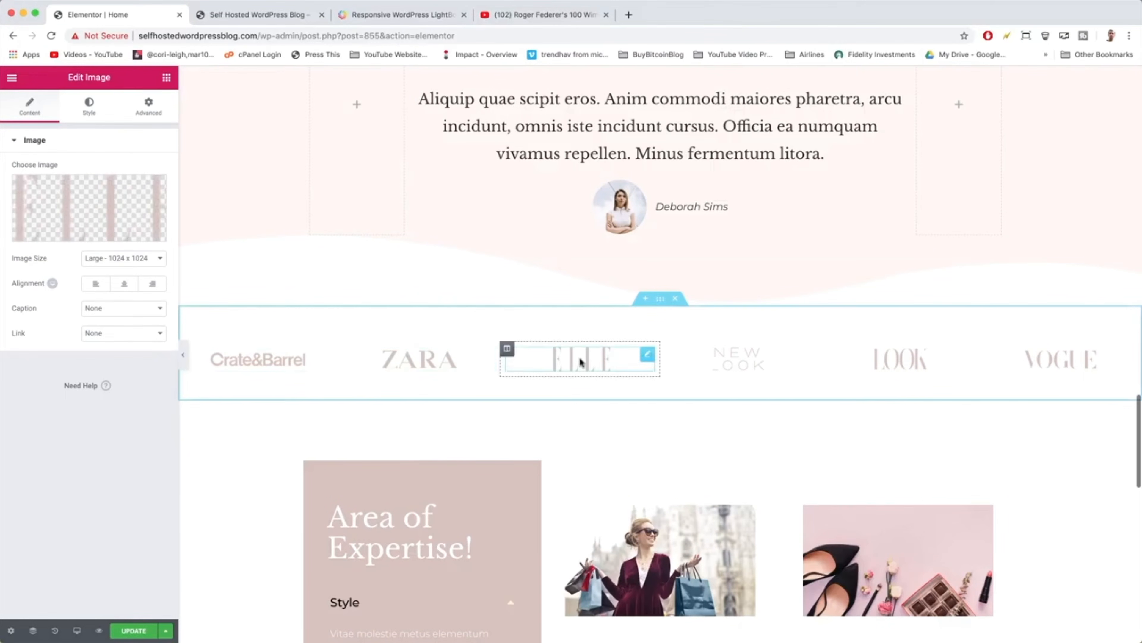
pyautogui.click(733, 372)
pyautogui.click(871, 355)
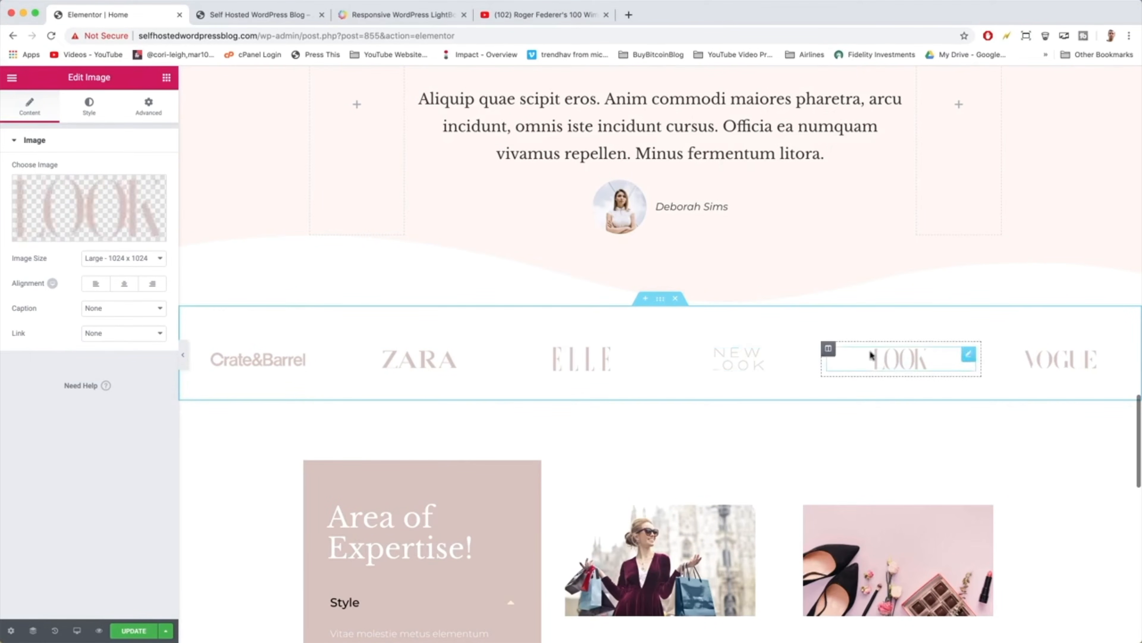
# Look at the media library choices for the LOOK logo and review the page sections below the brand logos.
pyautogui.click(90, 209)
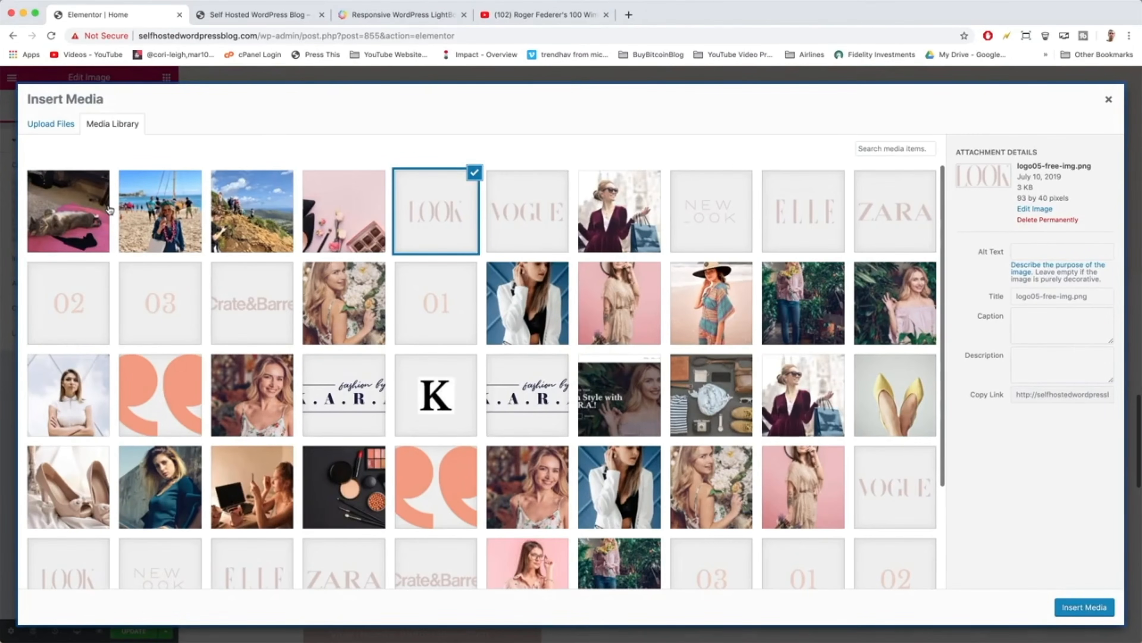
pyautogui.click(1109, 102)
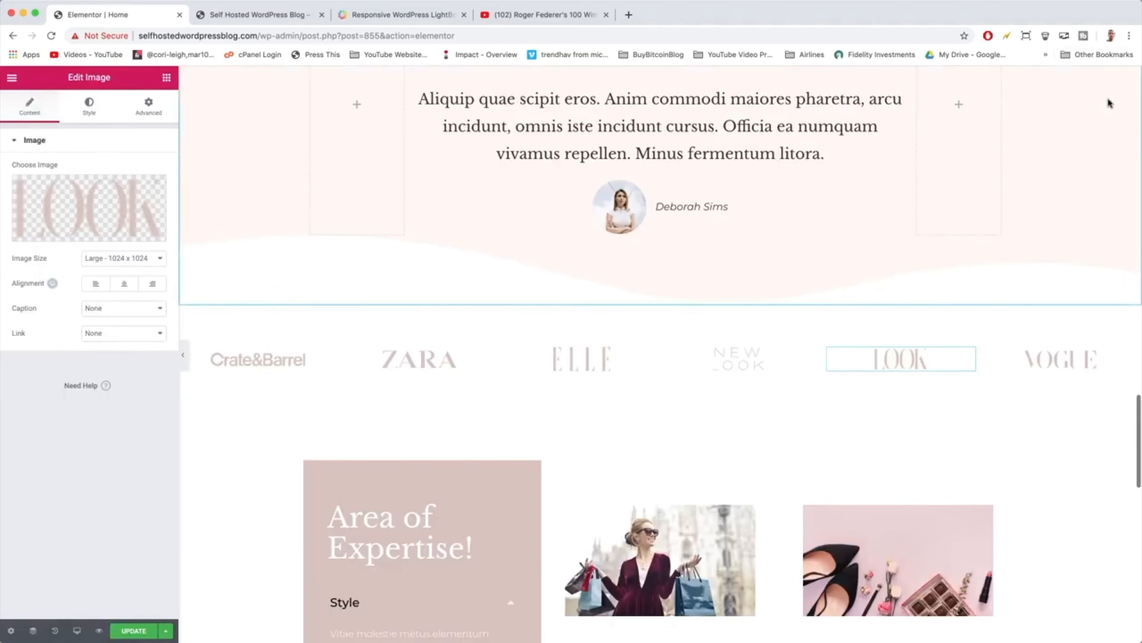
pyautogui.scroll(-3, 870, 225)
pyautogui.scroll(-15, 872, 225)
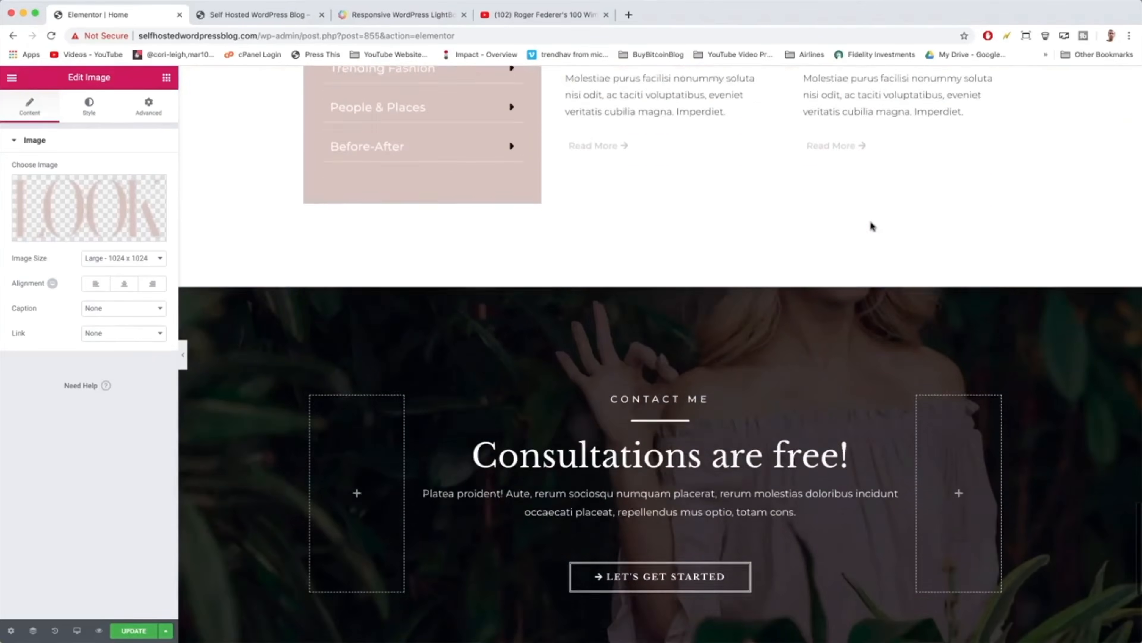
pyautogui.scroll(15, 871, 224)
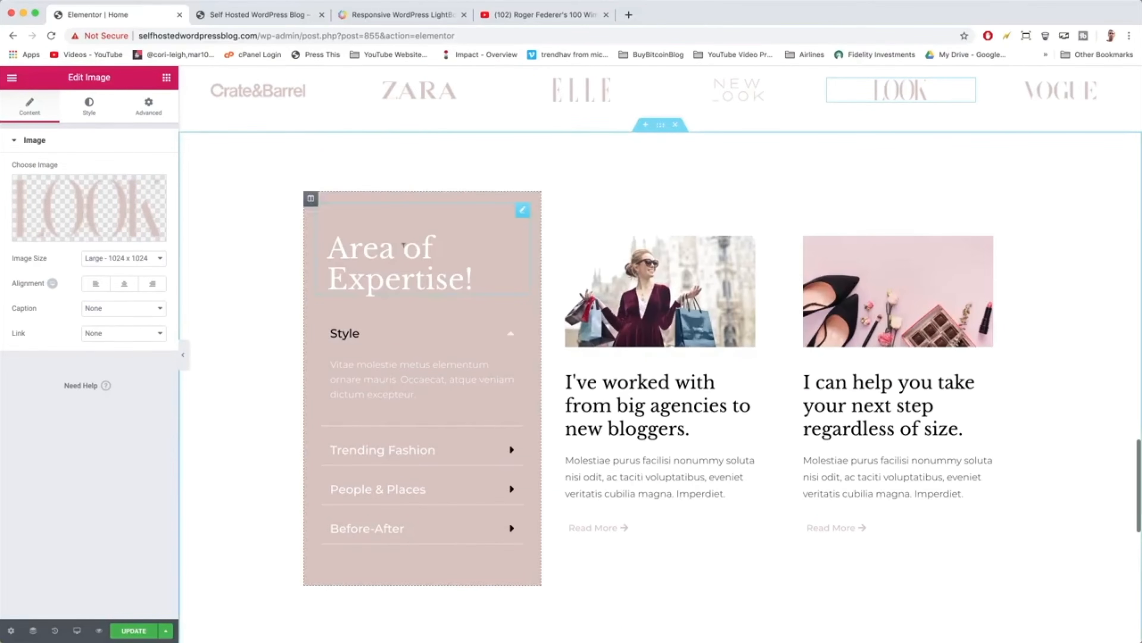
pyautogui.scroll(2, 403, 244)
pyautogui.scroll(-2, 467, 396)
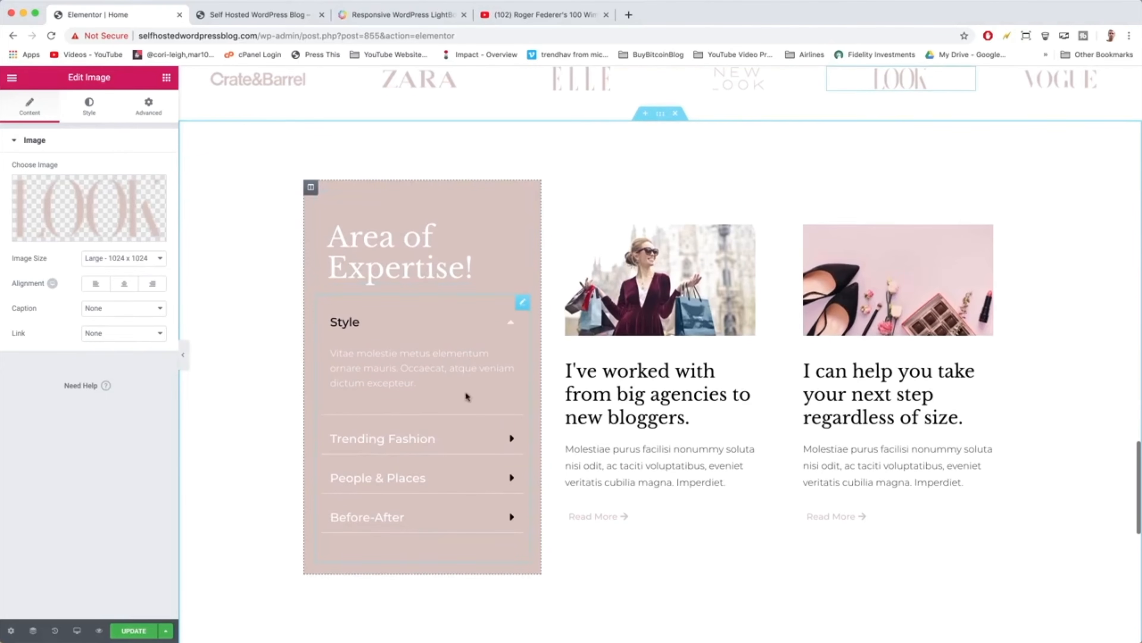
# Examine the "Area of Expertise!" column, opening its heading settings and expanding the Style, Trending Fashion and People & Places toggle items.
pyautogui.click(383, 359)
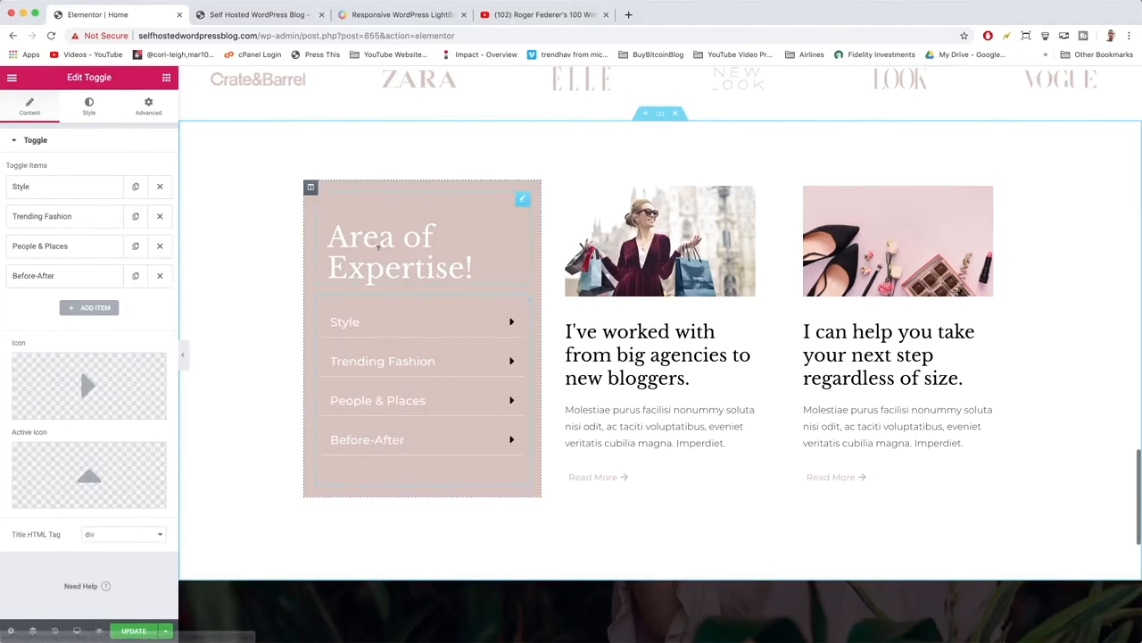
pyautogui.click(378, 247)
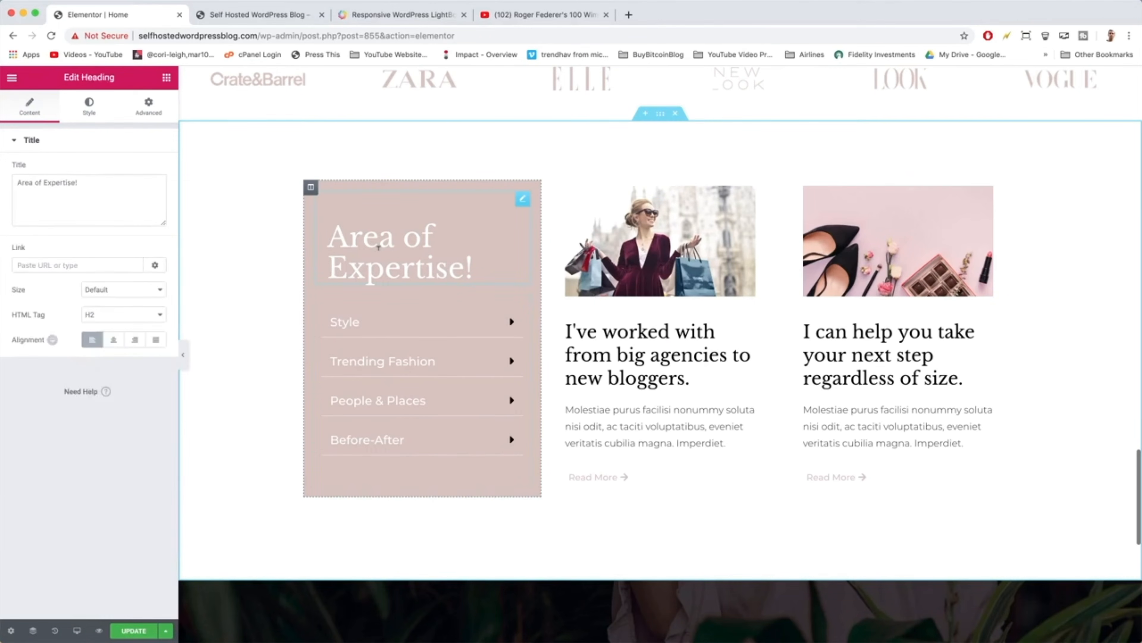
pyautogui.click(380, 323)
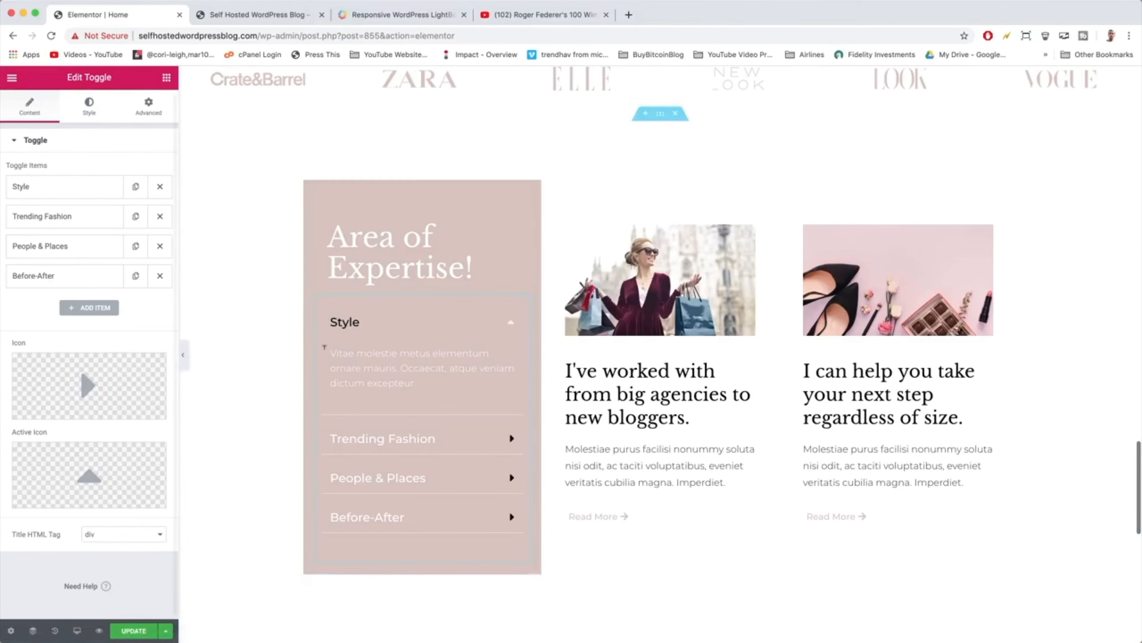
pyautogui.click(381, 438)
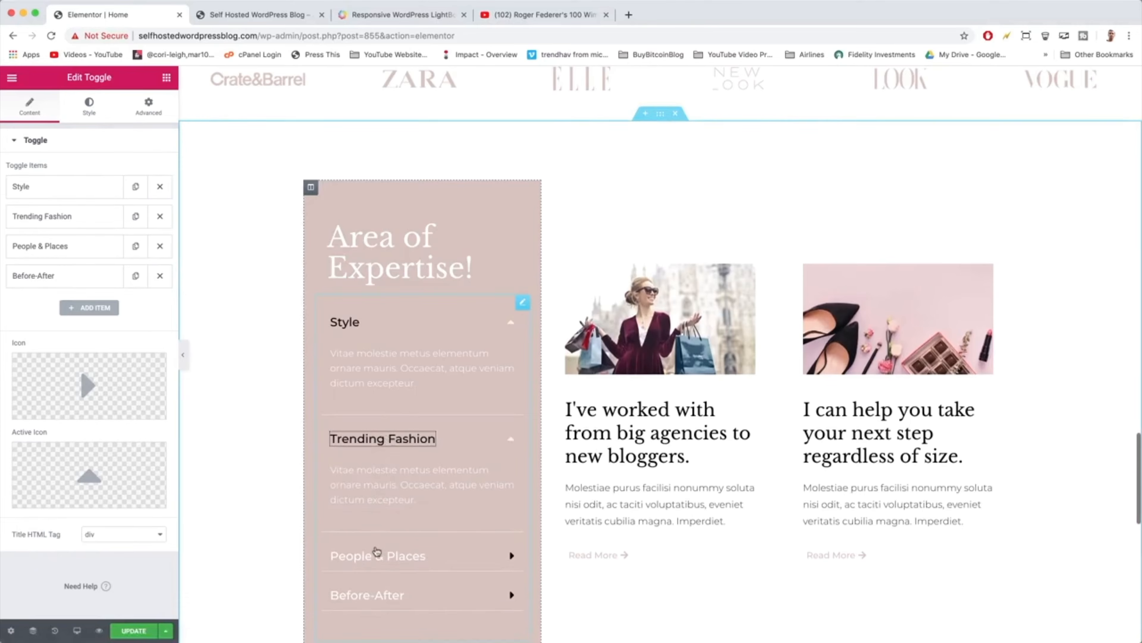
pyautogui.click(376, 552)
pyautogui.scroll(-3, 376, 550)
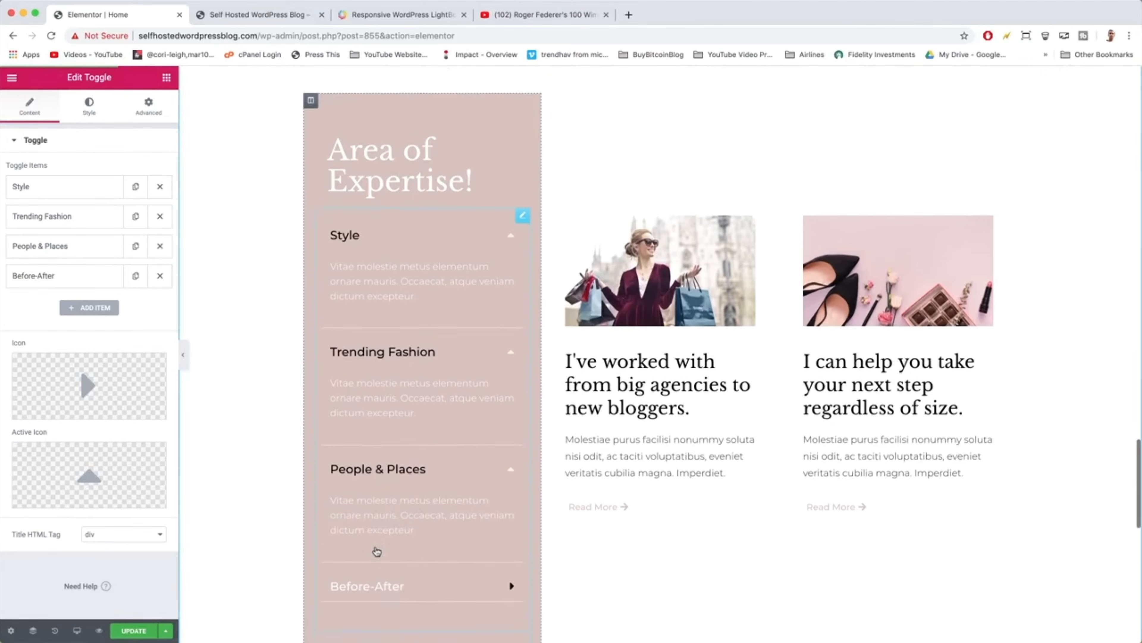
pyautogui.scroll(5, 374, 546)
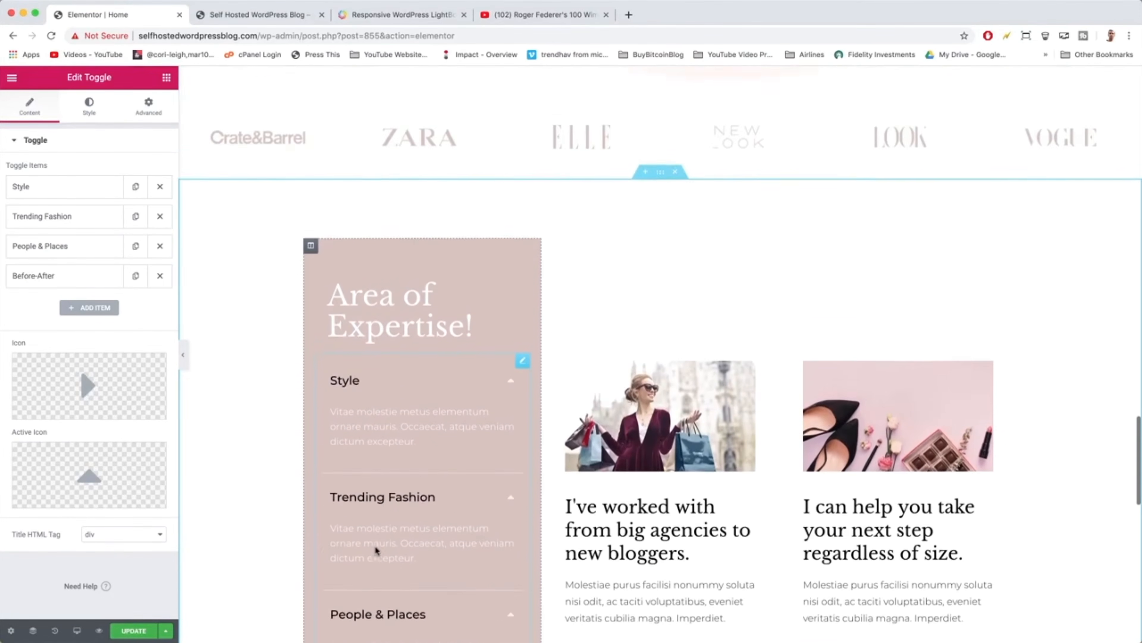
pyautogui.scroll(-3, 374, 545)
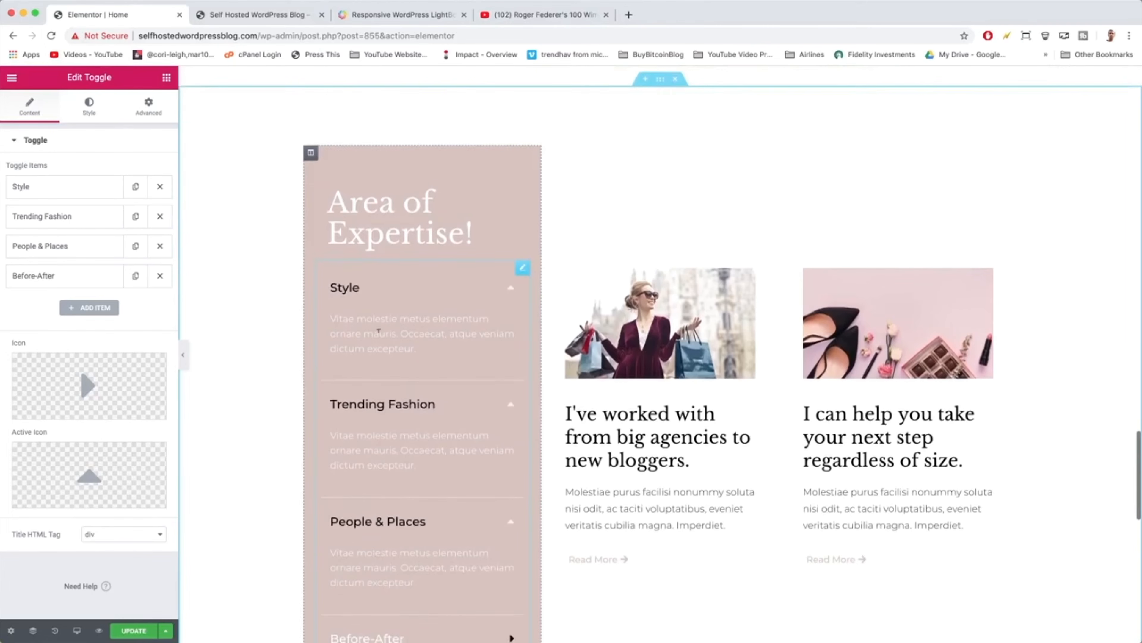
pyautogui.scroll(1, 614, 248)
pyautogui.scroll(-5, 615, 247)
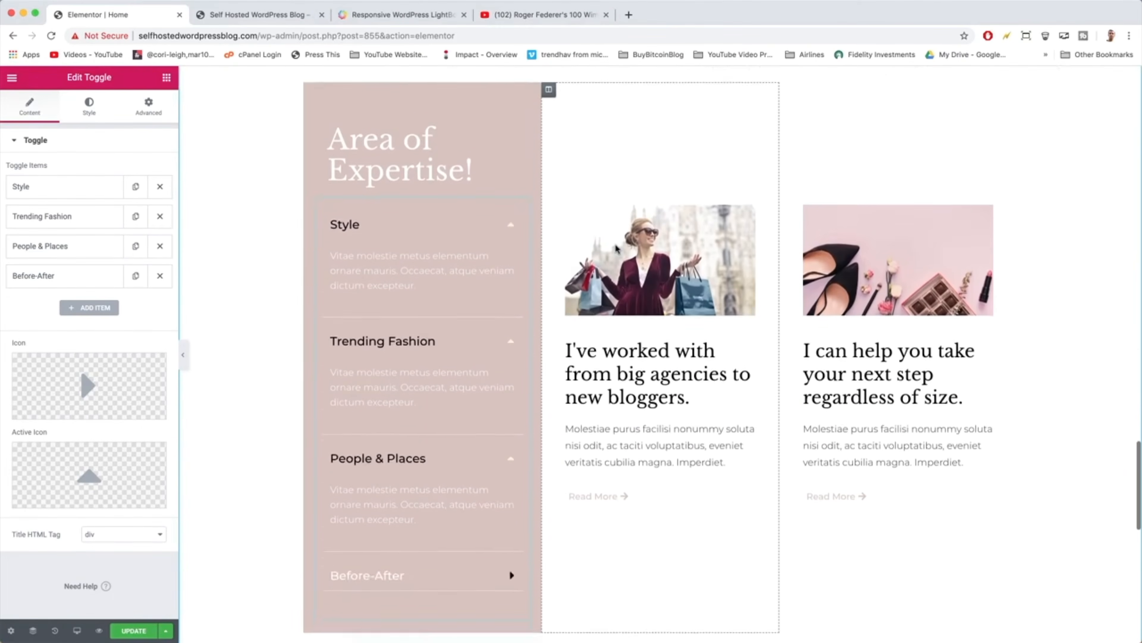
# Save the "Area of Expertise!" section to the library as a template named "Toggle Drop Downs".
pyautogui.scroll(6, 615, 248)
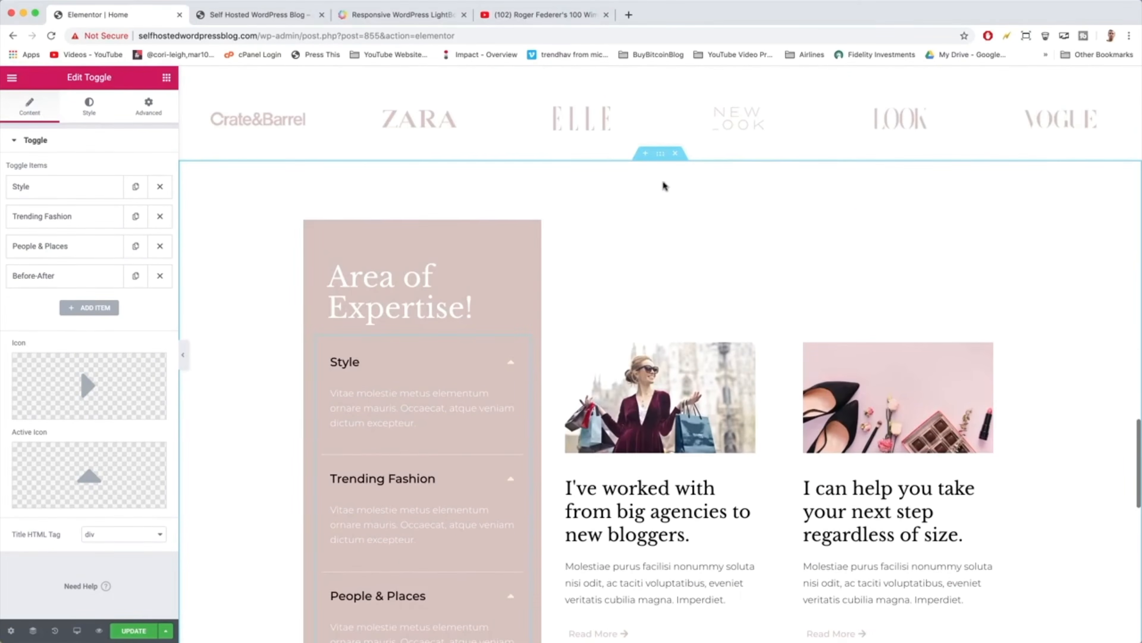
pyautogui.rightClick(660, 154)
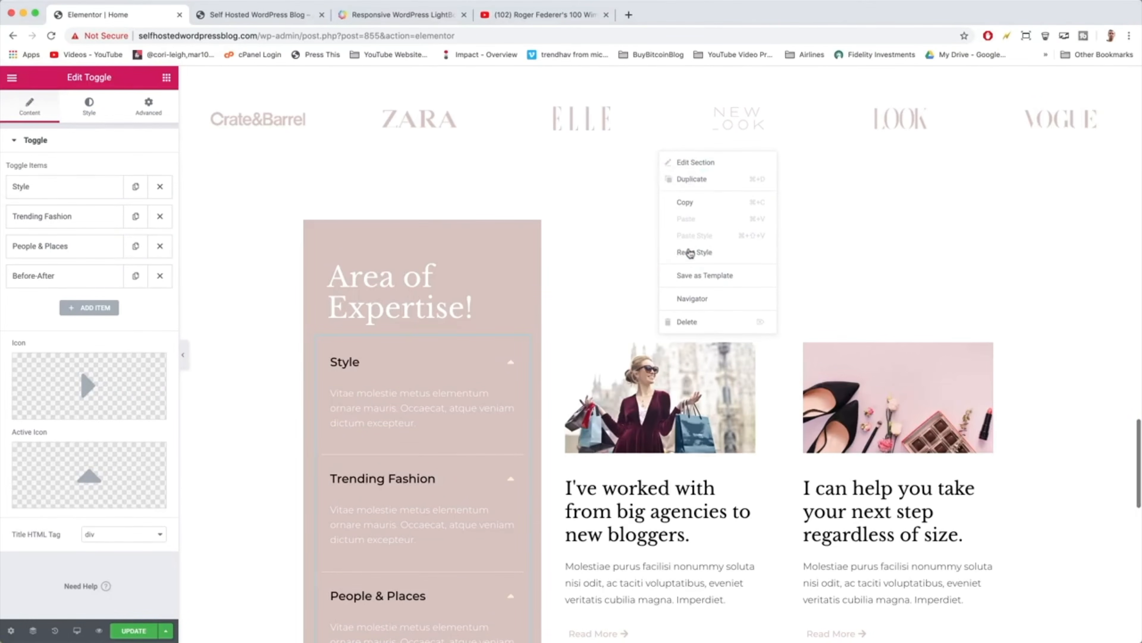
pyautogui.click(696, 274)
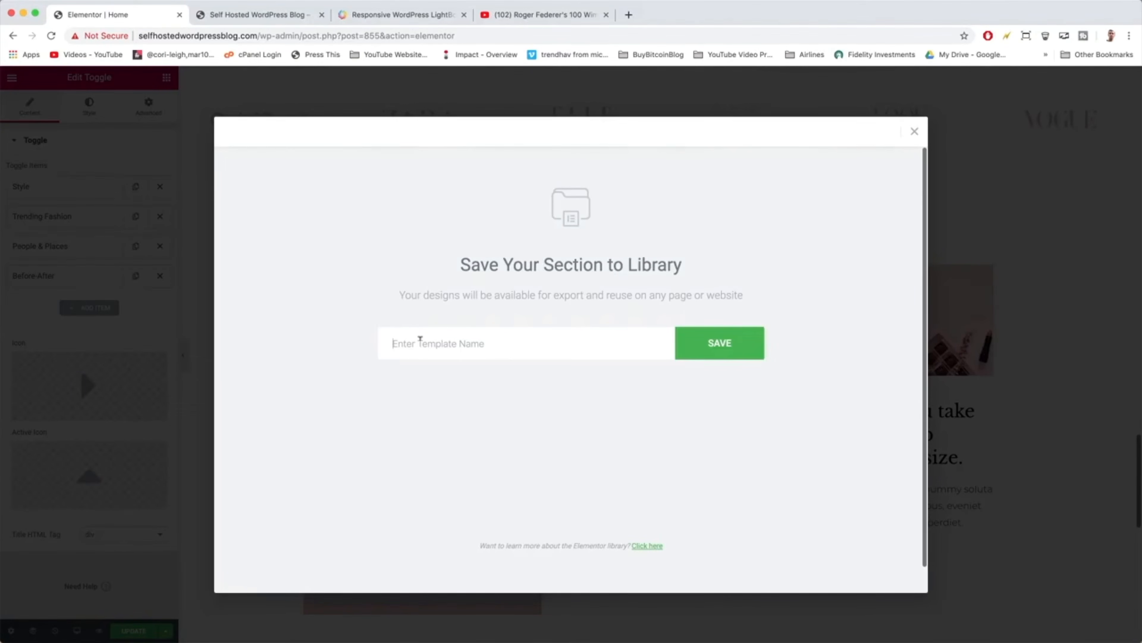
pyautogui.click(420, 338)
pyautogui.write('Toggle Drop Downs')
pyautogui.click(704, 354)
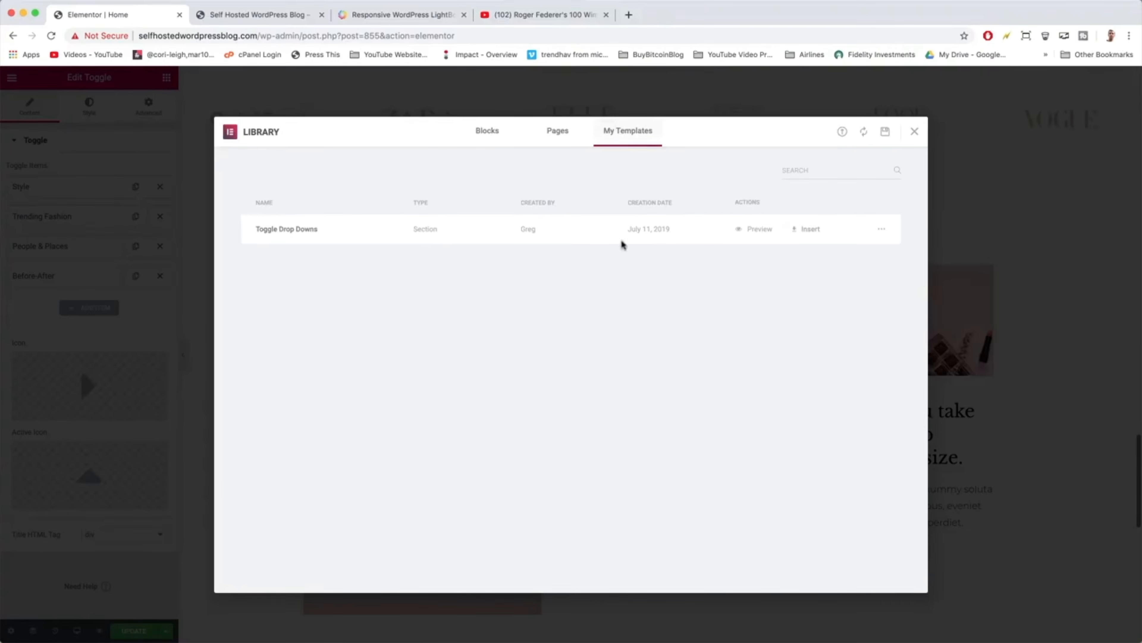
pyautogui.click(915, 132)
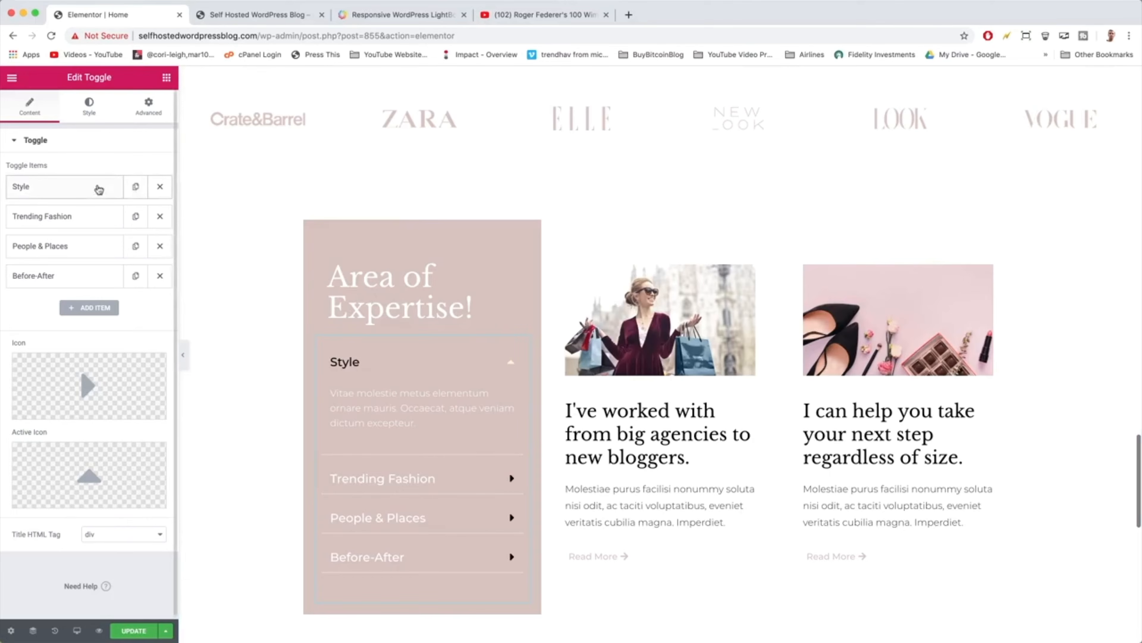
# Replace the Style toggle item's description with "This is where I have advice on flights.".
pyautogui.click(99, 189)
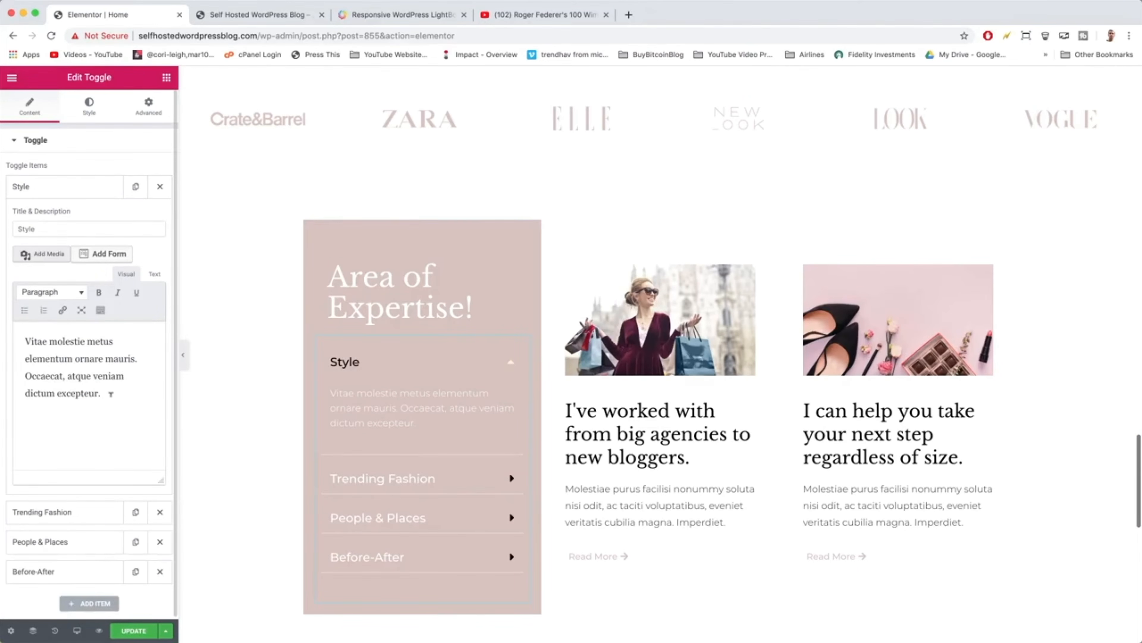
pyautogui.moveTo(111, 394); pyautogui.dragTo(24, 342)
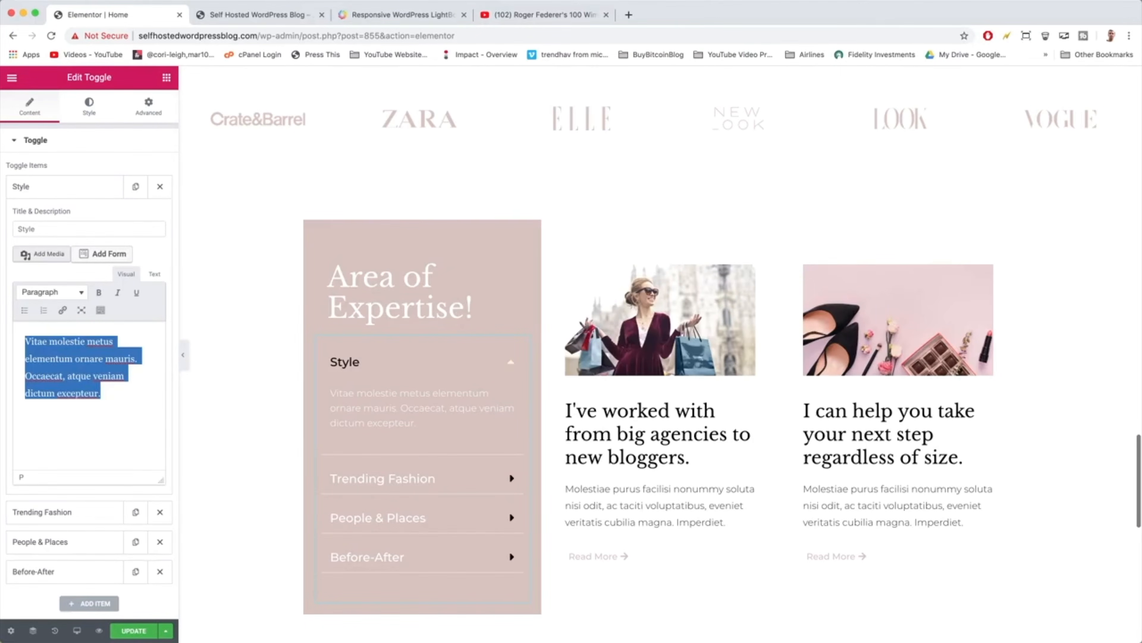
pyautogui.write('This is where I h')
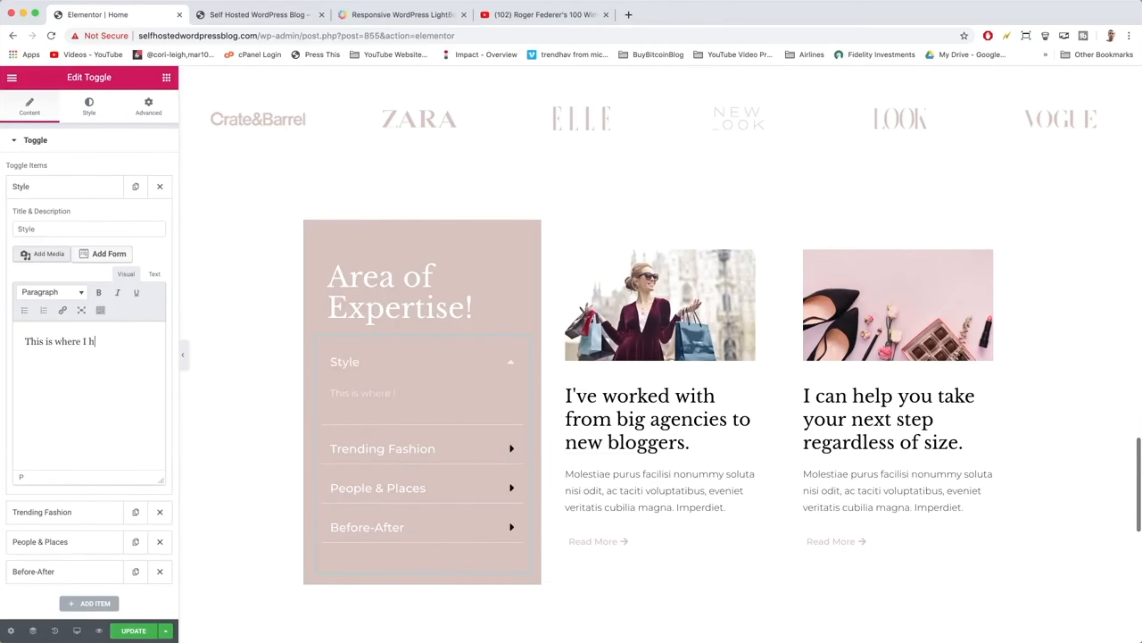
pyautogui.write('ave advice on flights.')
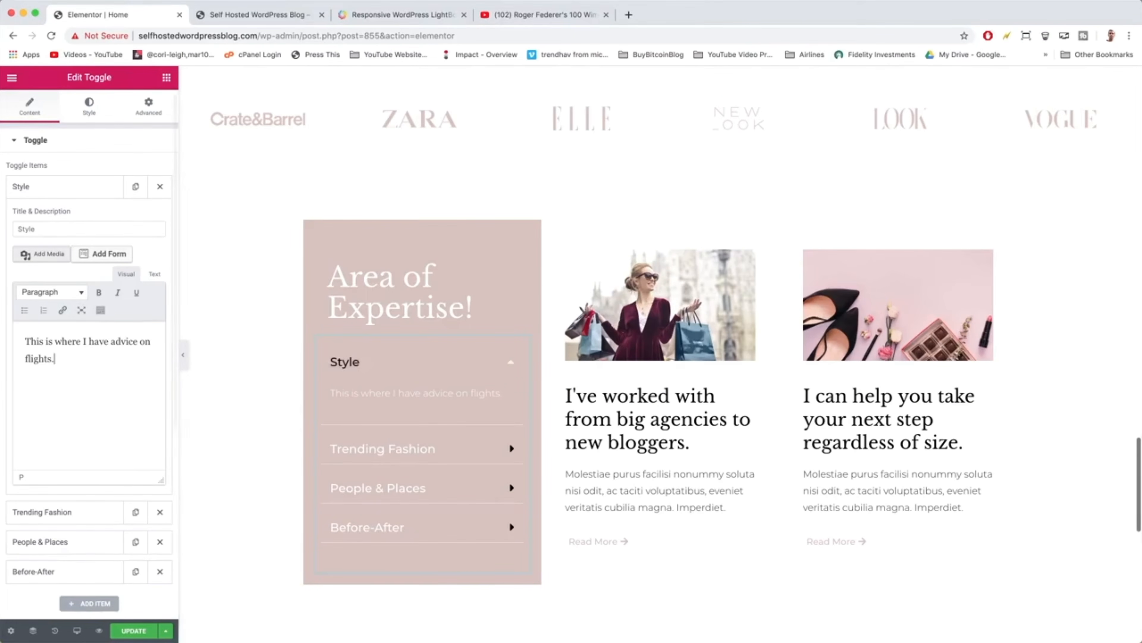
# Retitle the Style toggle item "Airlines".
pyautogui.click(23, 182)
pyautogui.click(92, 191)
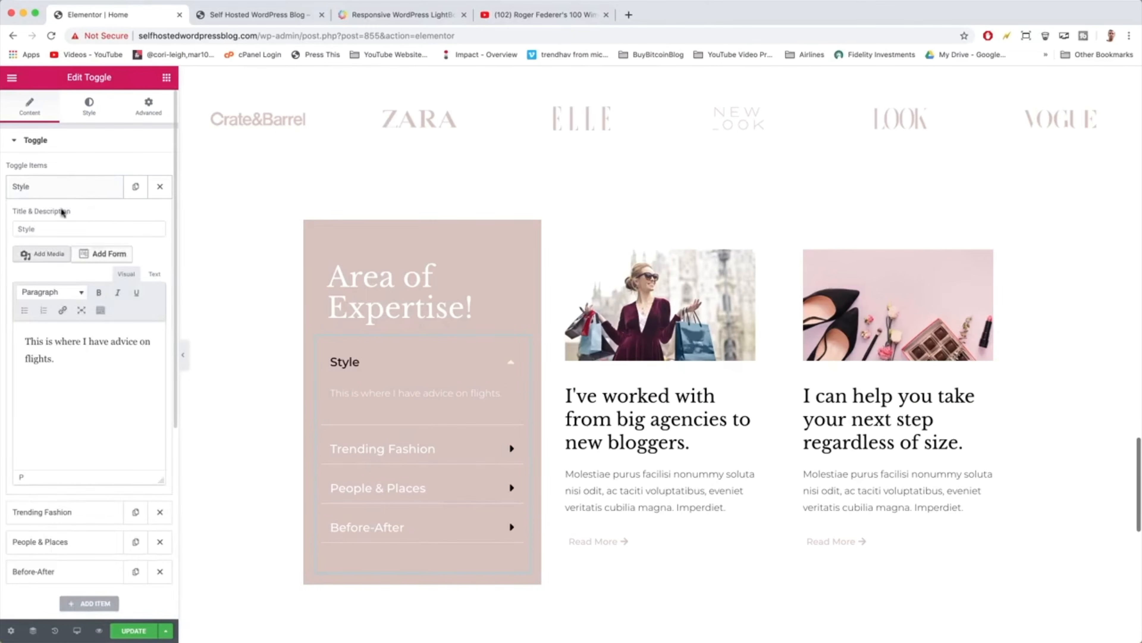
pyautogui.doubleClick(33, 227)
pyautogui.write('Aire')
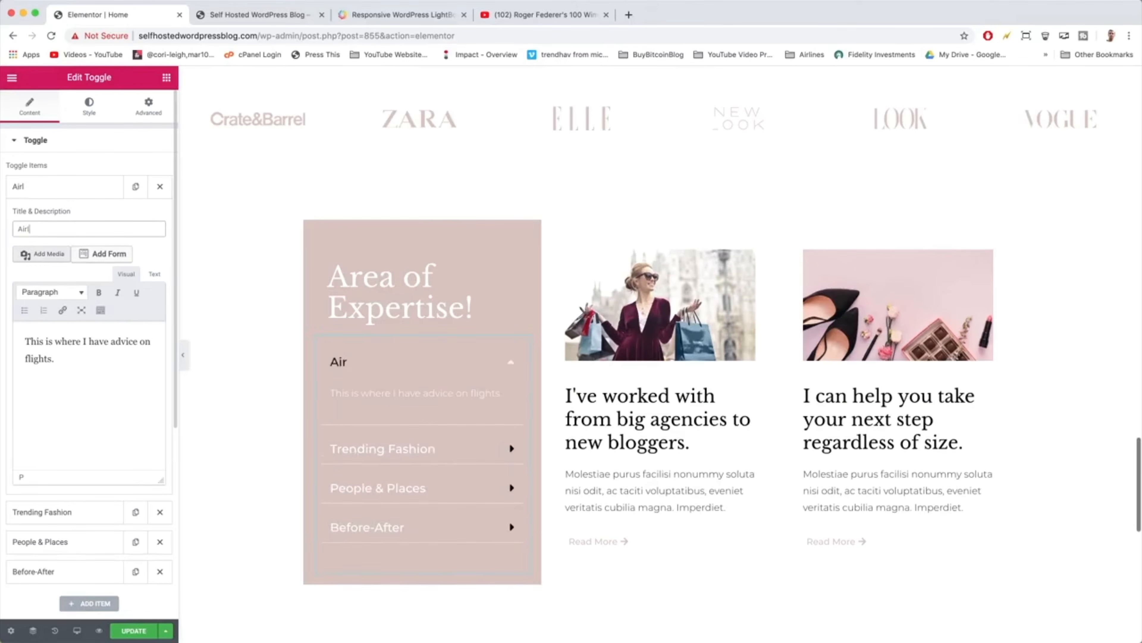
pyautogui.write('ines')
pyautogui.click(67, 193)
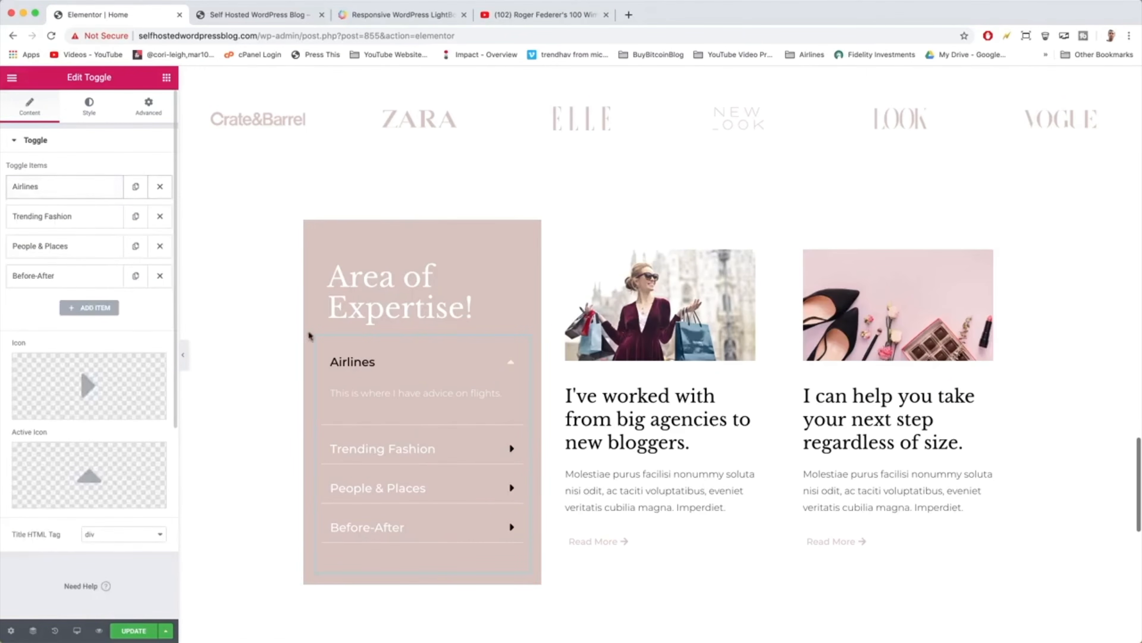
# Examine the Trending Fashion toggle item's title and description, and review the expanded items in the "Area of Expertise!" column.
pyautogui.click(85, 215)
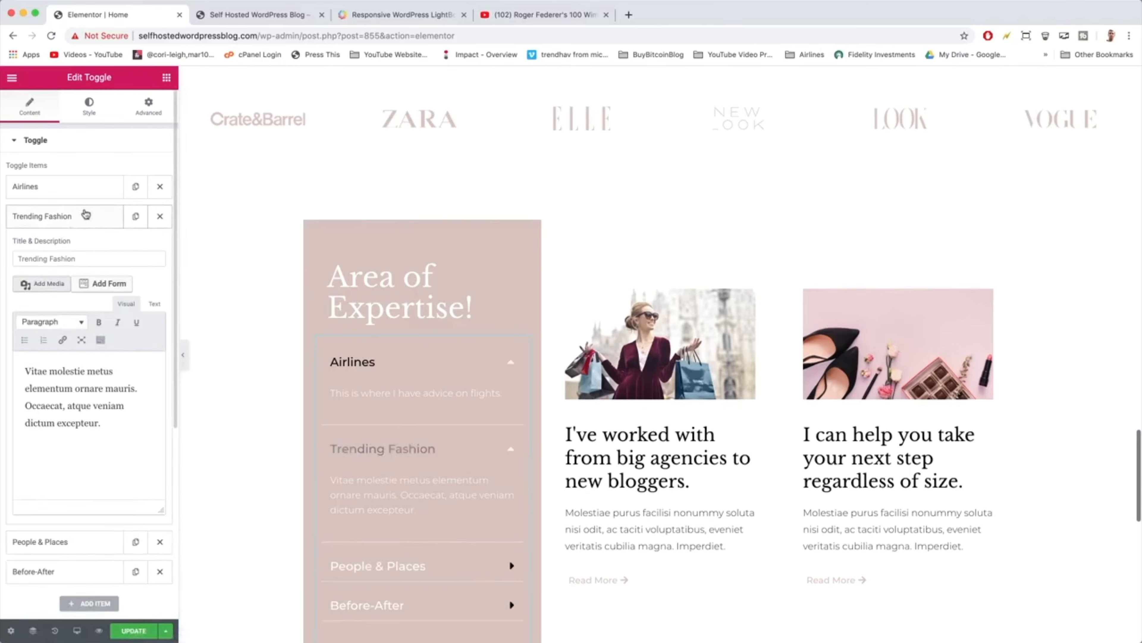
pyautogui.click(97, 217)
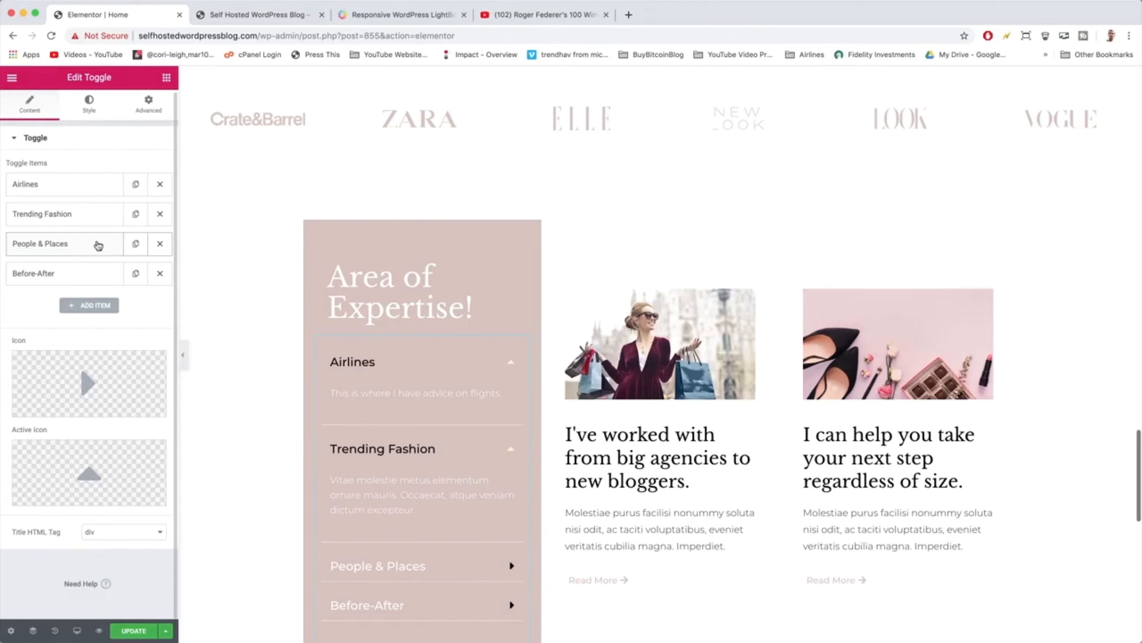
pyautogui.scroll(-5, 461, 337)
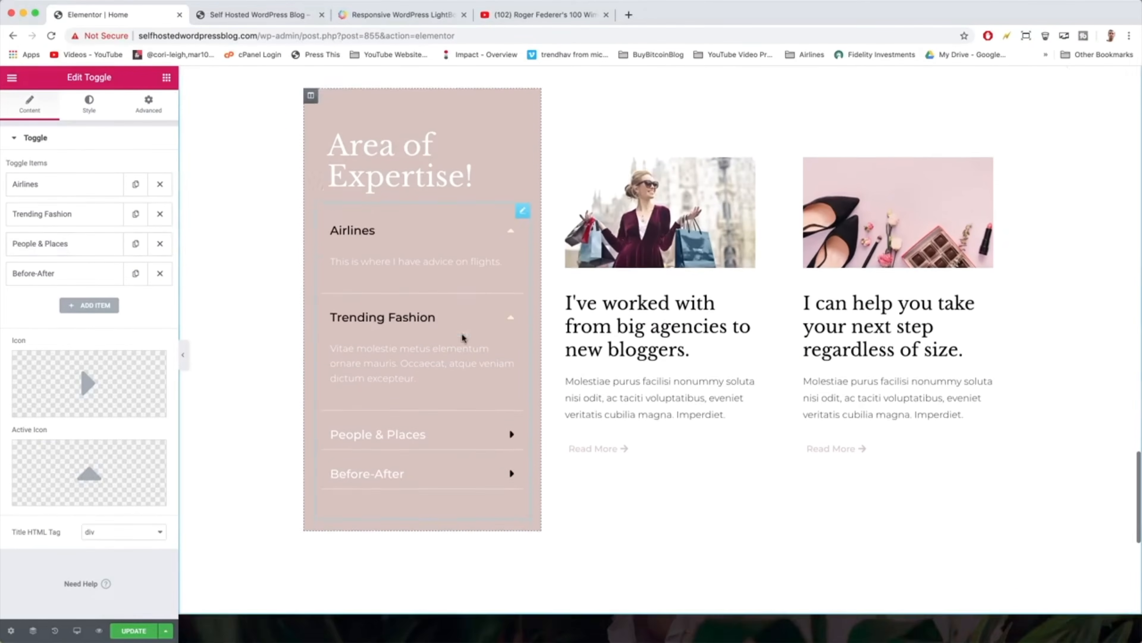
pyautogui.scroll(2, 462, 331)
pyautogui.scroll(3, 661, 342)
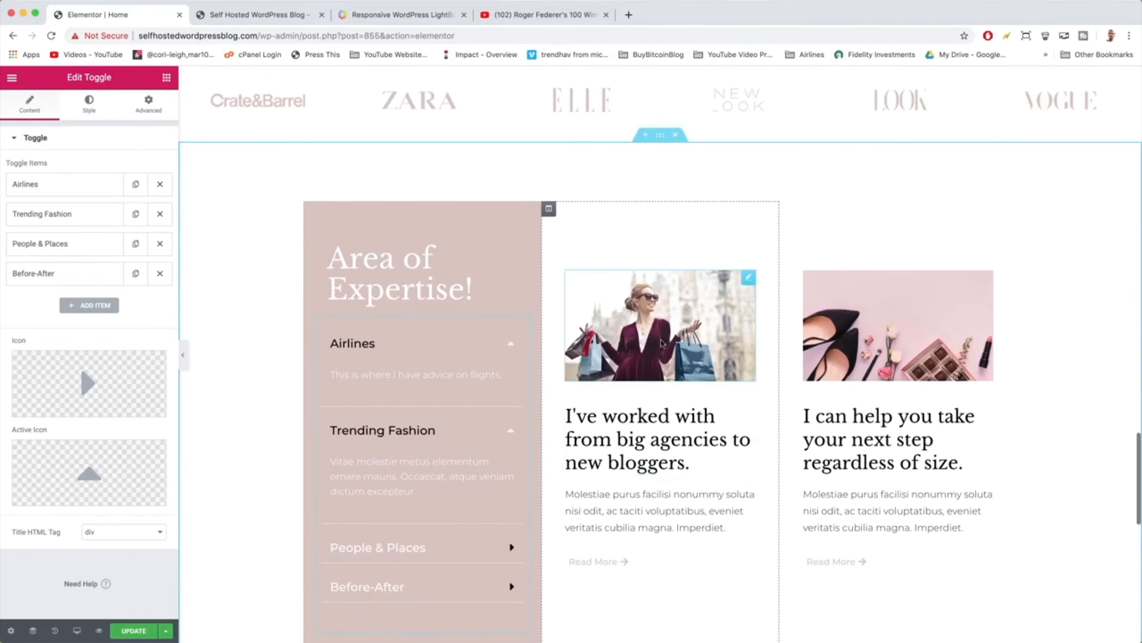
# Examine the settings of the images, headings and text in the two columns beside "Area of Expertise!", ending on the shopping woman image.
pyautogui.click(661, 343)
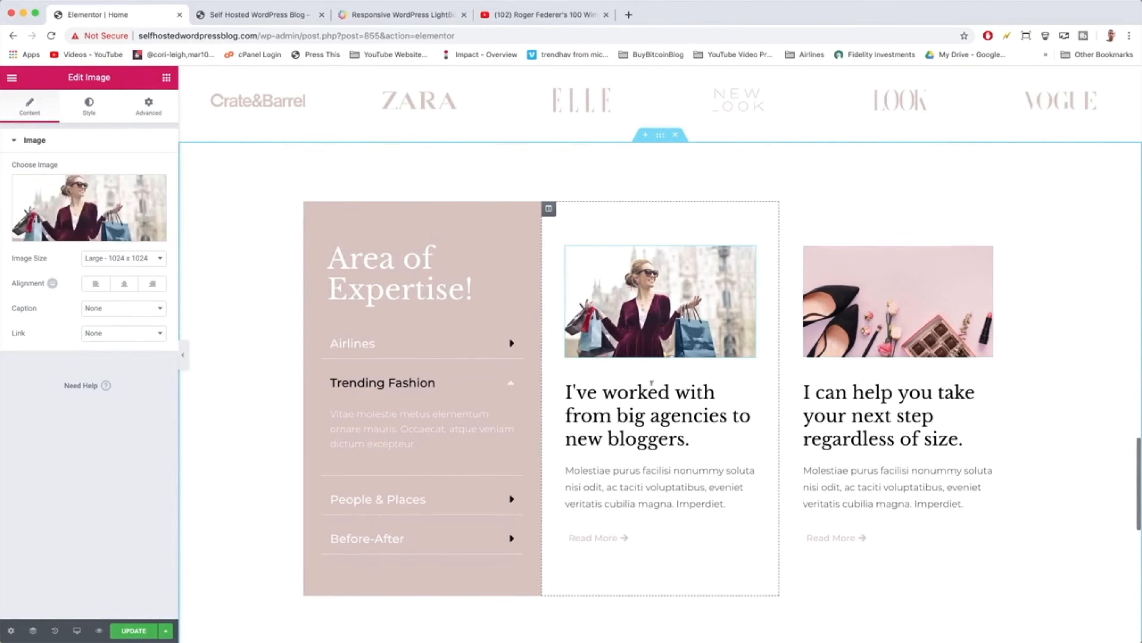
pyautogui.click(651, 383)
pyautogui.click(881, 396)
pyautogui.click(810, 484)
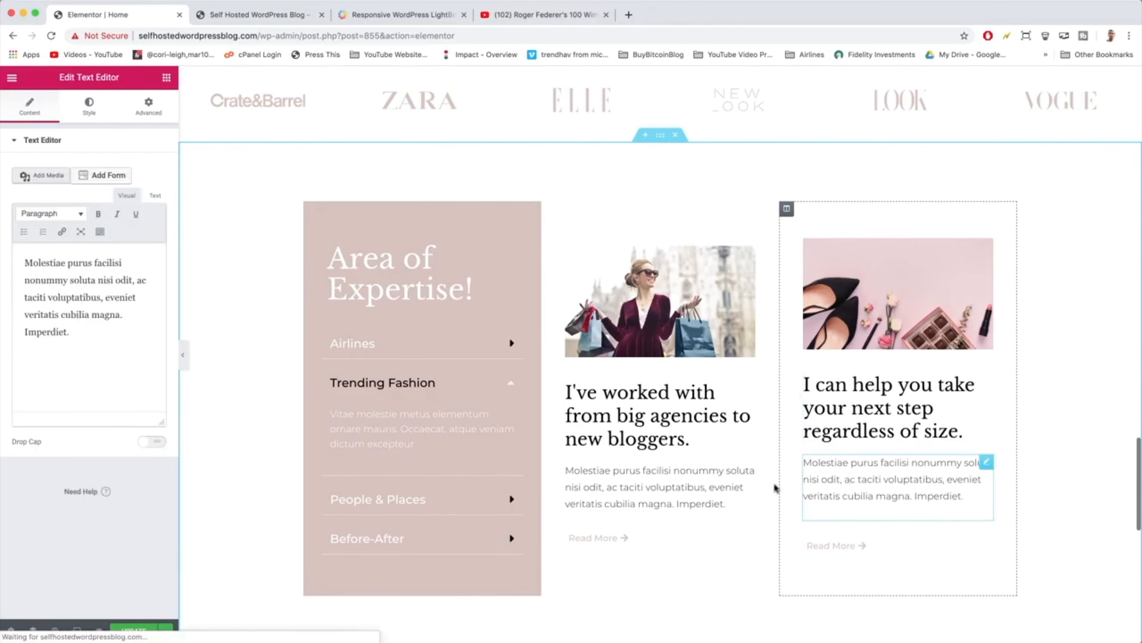
pyautogui.click(612, 475)
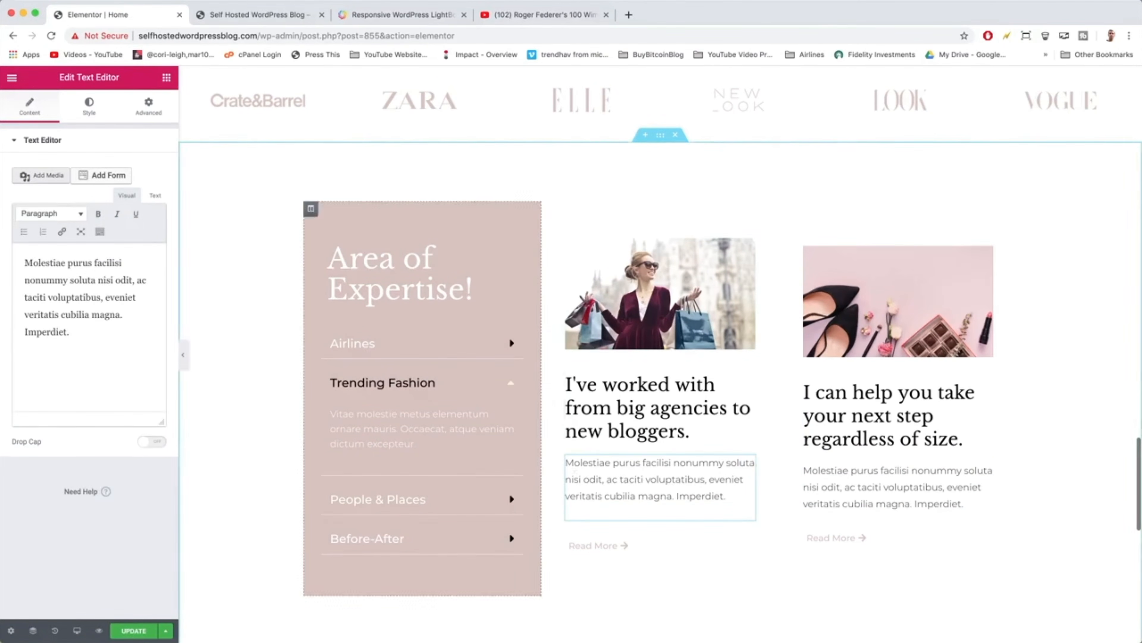
pyautogui.click(898, 302)
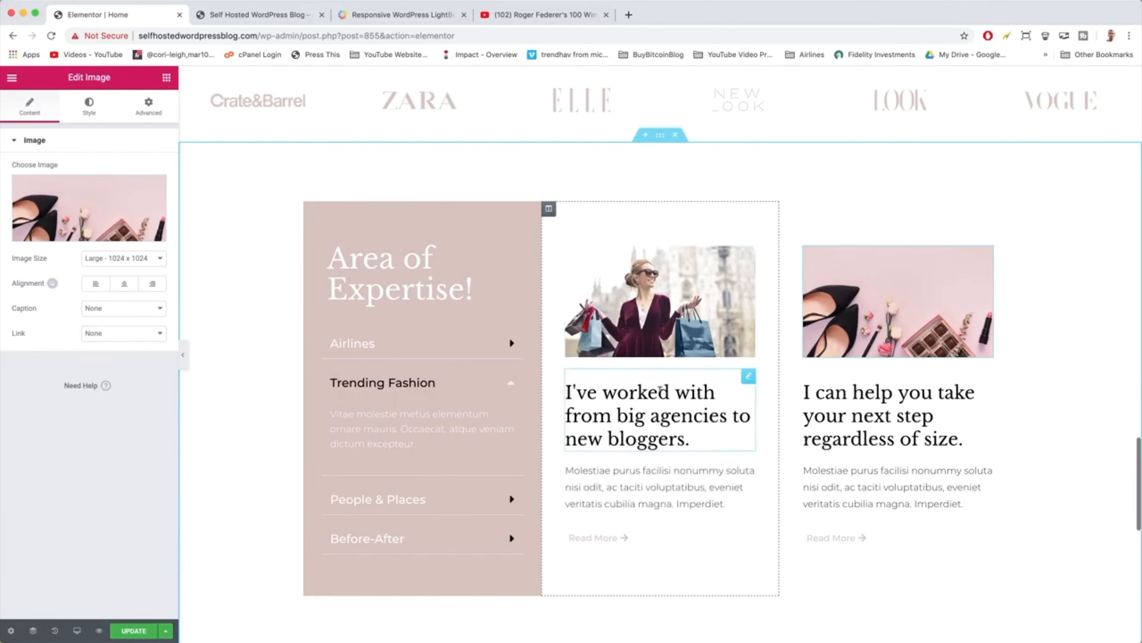
pyautogui.click(660, 389)
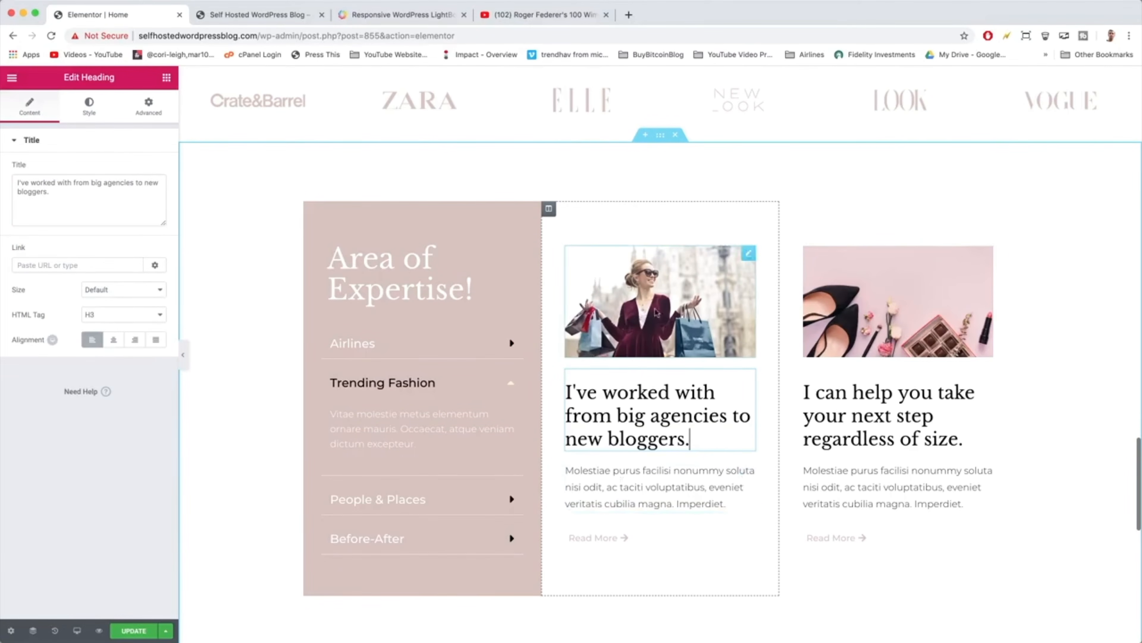
pyautogui.click(619, 302)
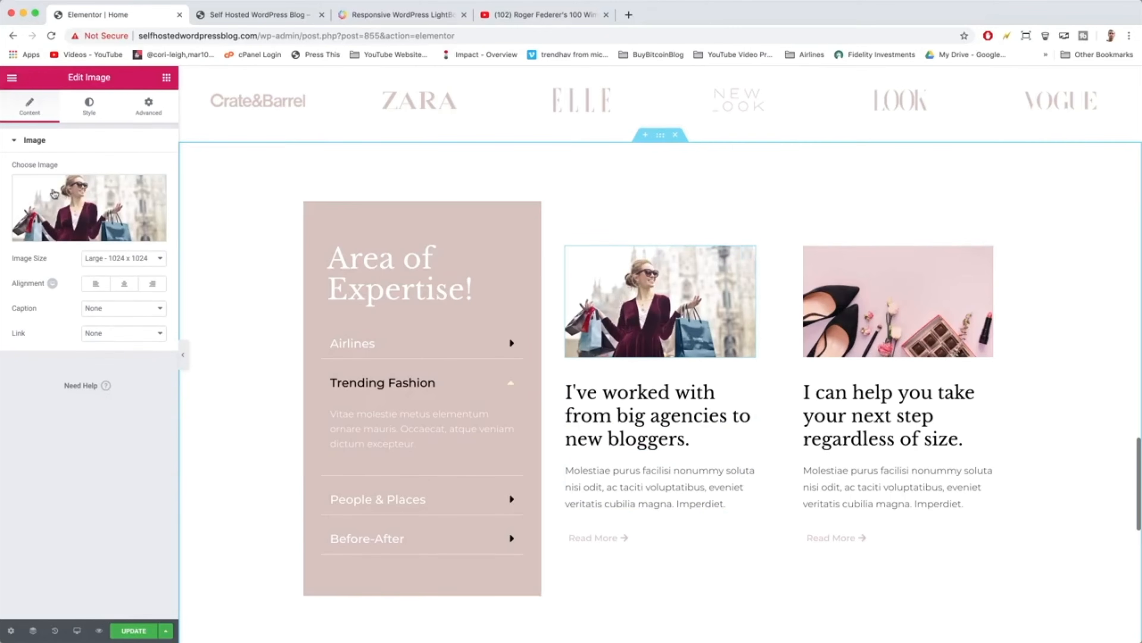
# Replace the shopping woman image beside "Area of Expertise!" with an uploaded copy of ice coffee.JPG from the Blog folder.
pyautogui.click(67, 198)
pyautogui.click(45, 123)
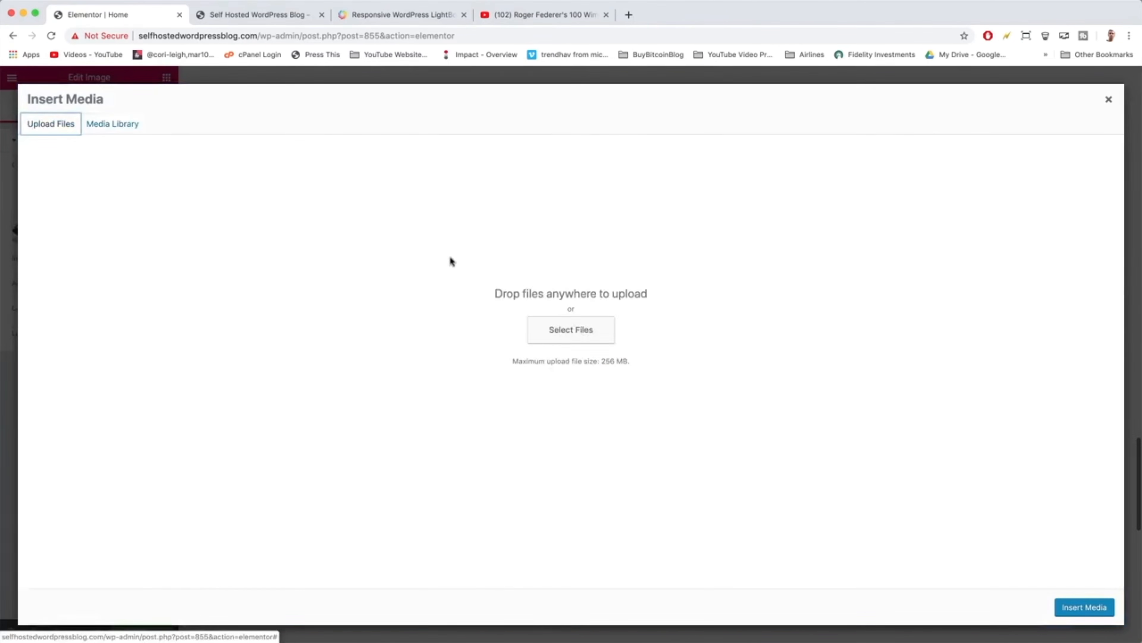
pyautogui.click(567, 330)
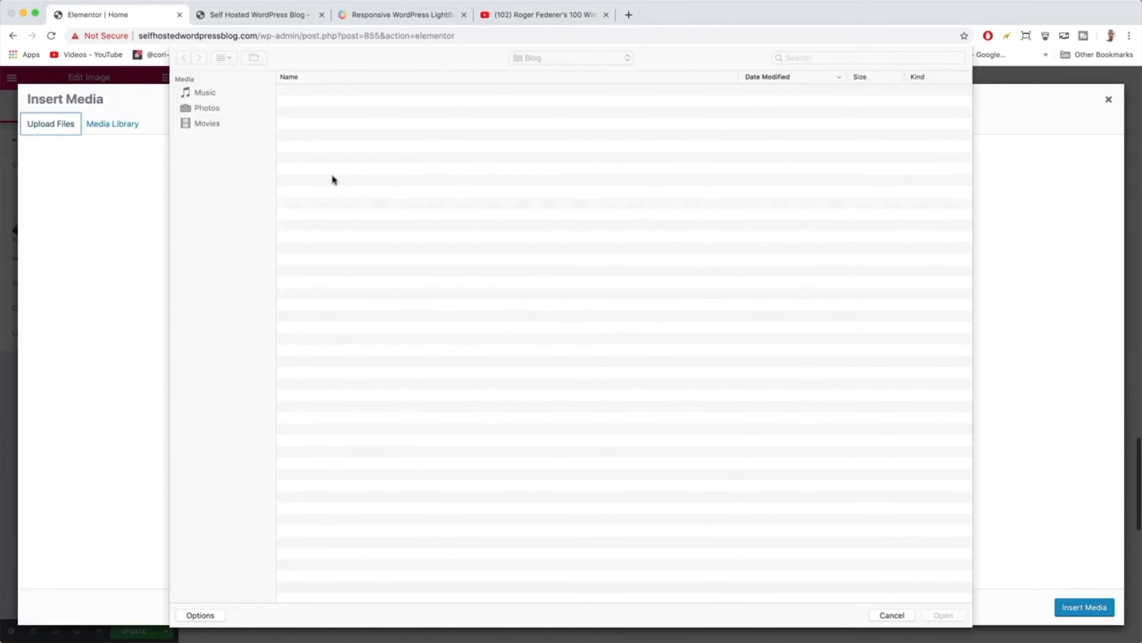
pyautogui.click(334, 228)
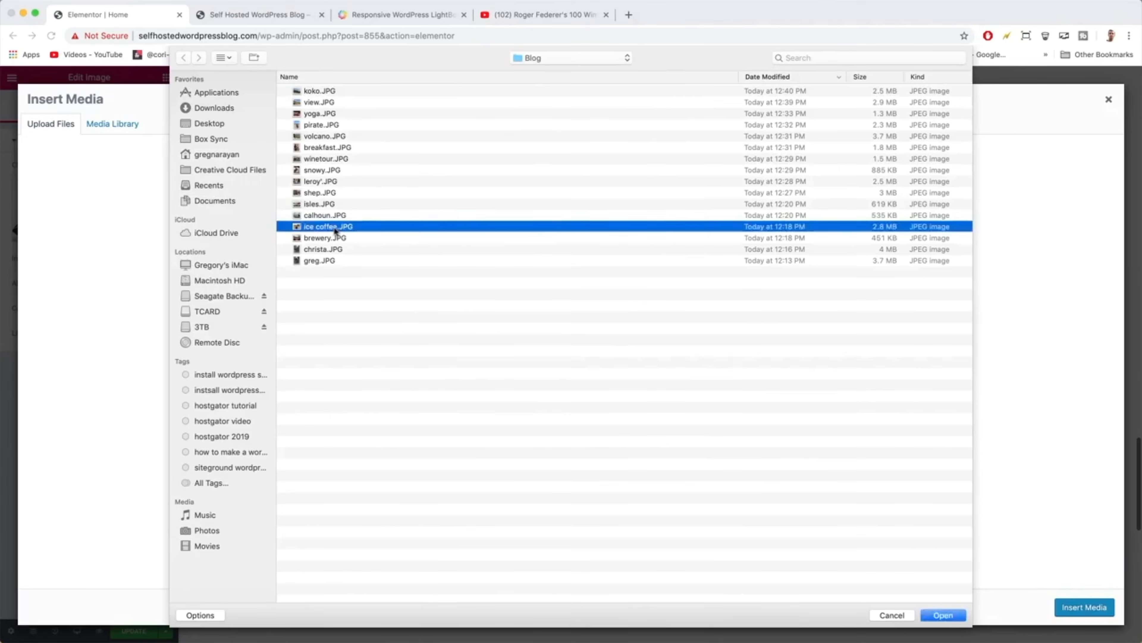
pyautogui.press('space')
pyautogui.press('space')
pyautogui.doubleClick(329, 227)
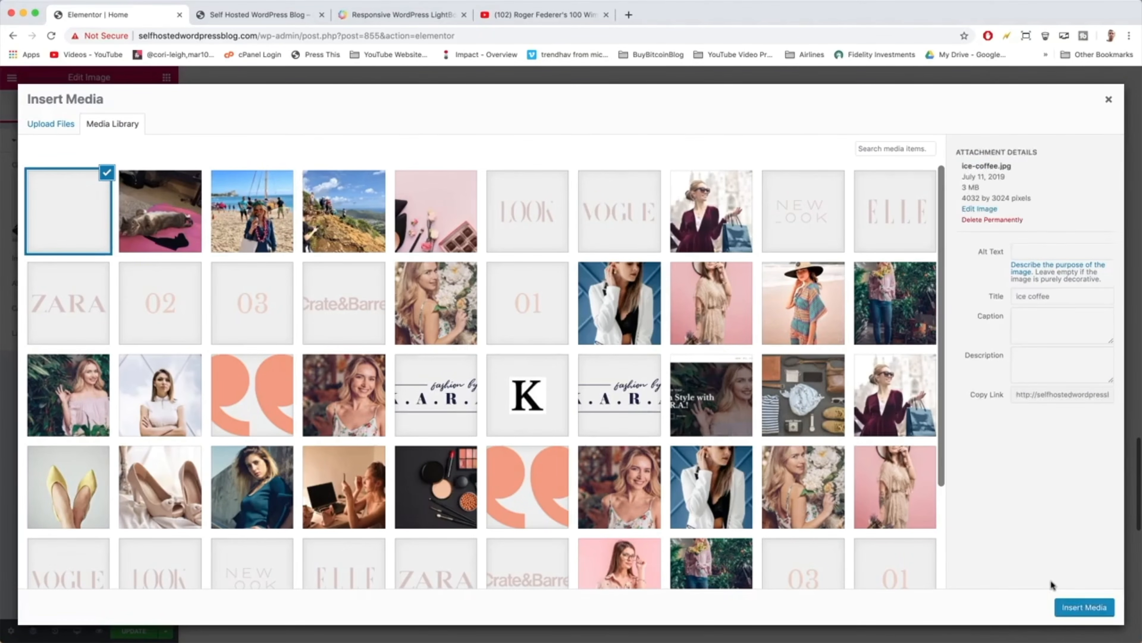
pyautogui.click(1081, 607)
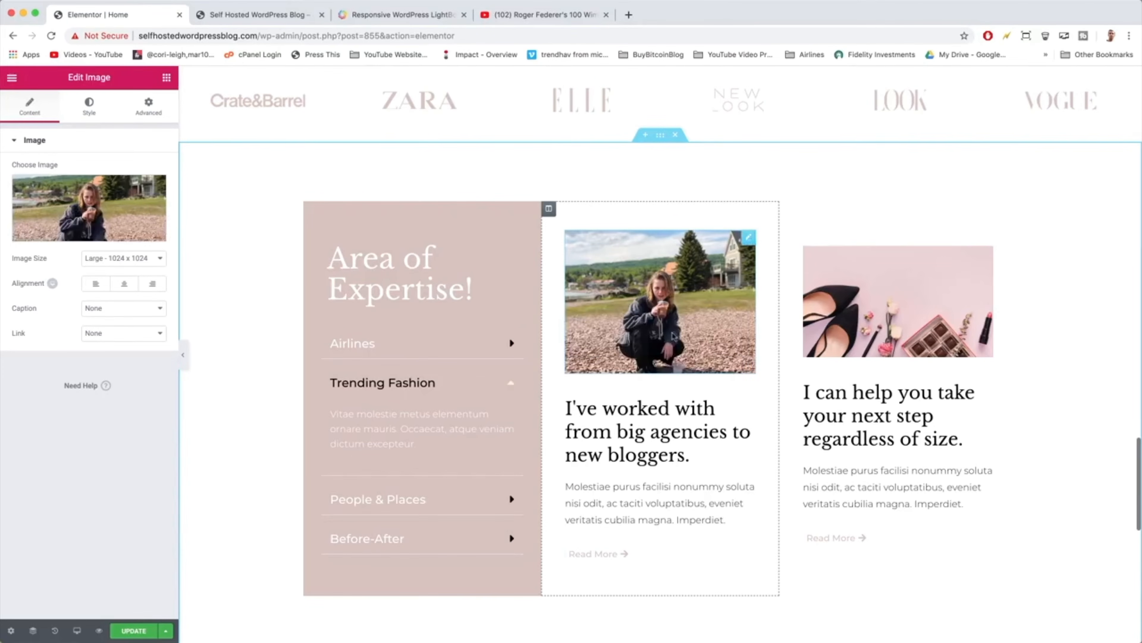
# Examine the homepage's remaining sections and the heading, text and button settings of the "Consultations are free!" contact section.
pyautogui.scroll(-3, 785, 344)
pyautogui.scroll(4, 785, 347)
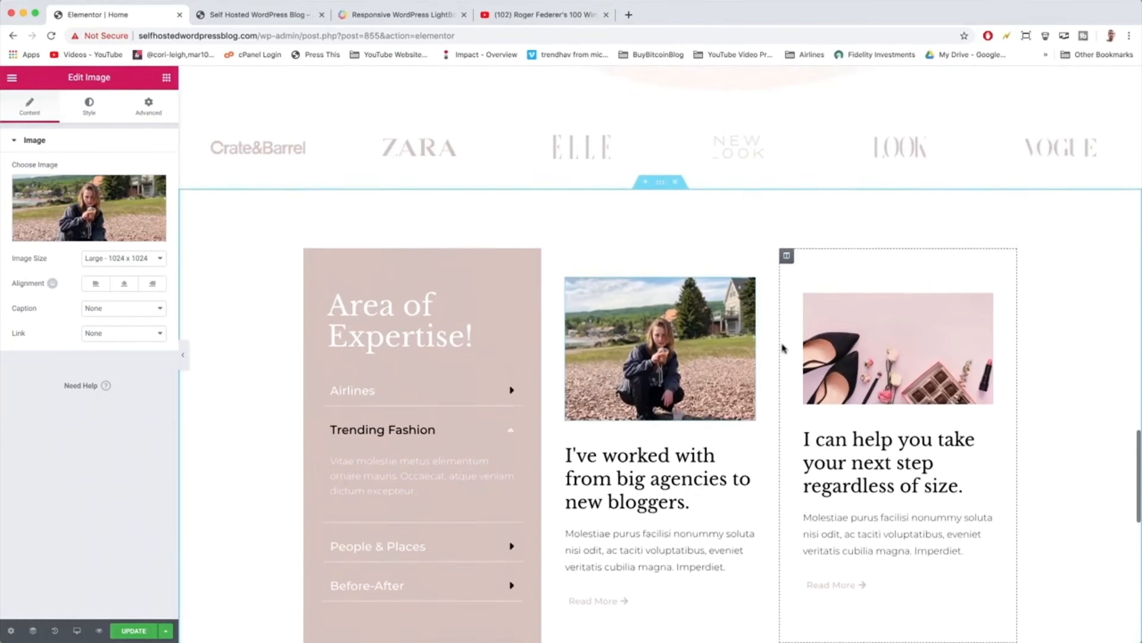
pyautogui.scroll(-10, 783, 347)
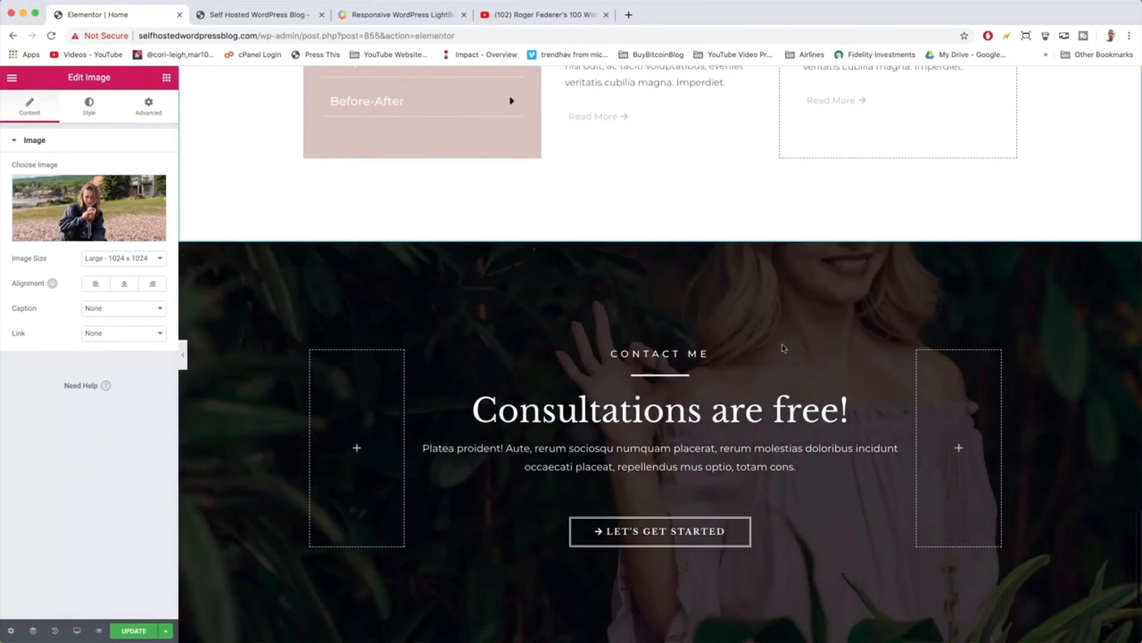
pyautogui.scroll(-5, 782, 348)
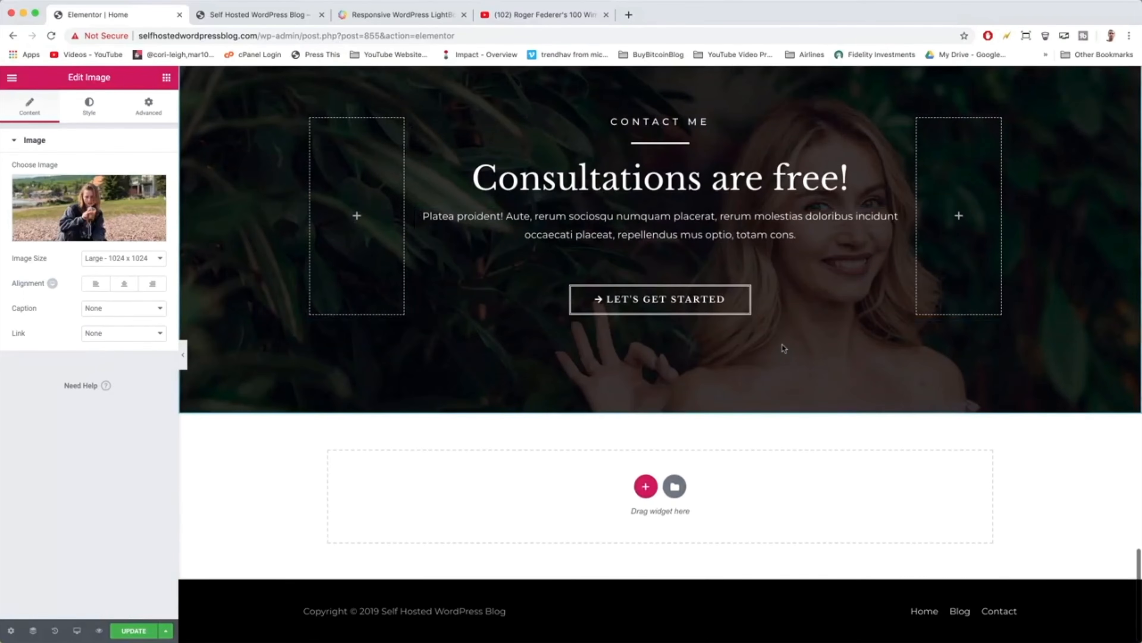
pyautogui.scroll(2, 784, 349)
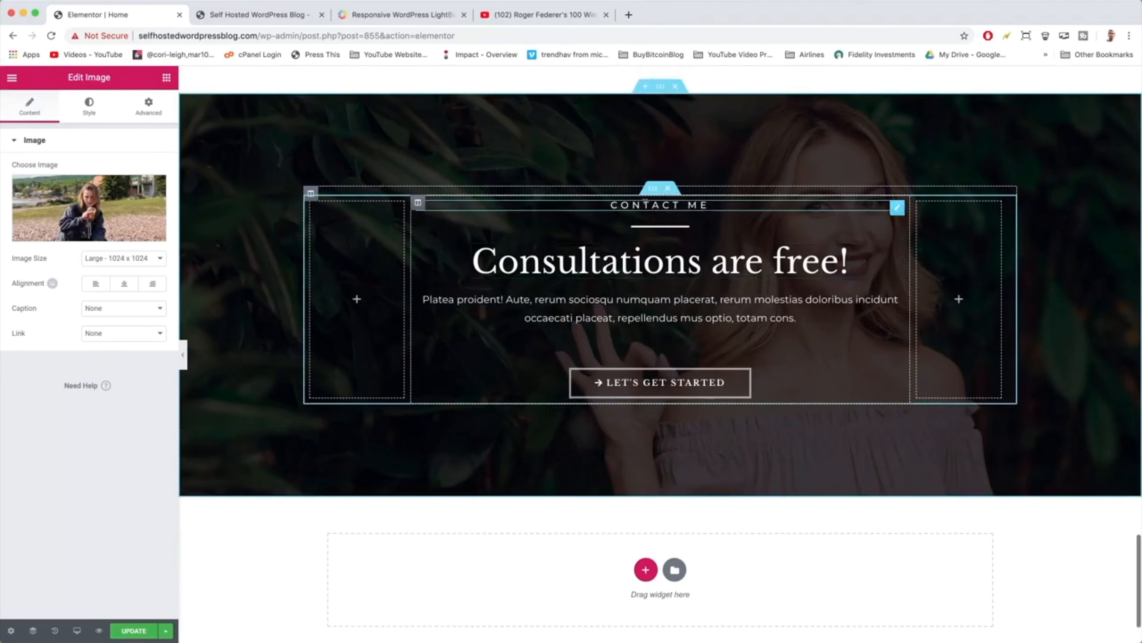
pyautogui.click(645, 203)
pyautogui.click(650, 263)
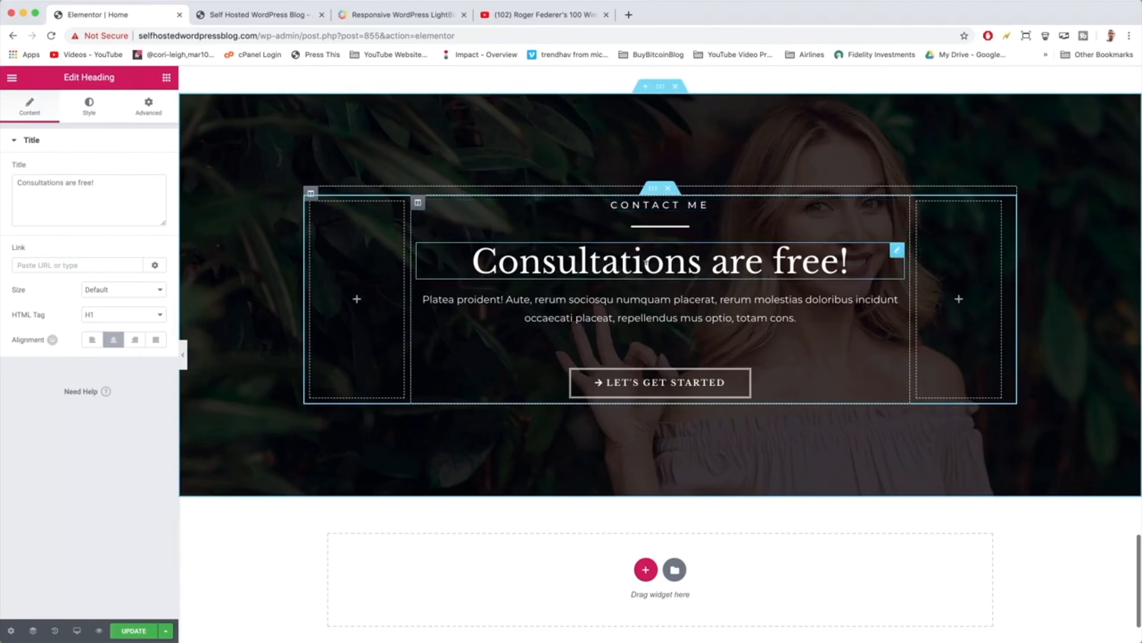
pyautogui.click(651, 310)
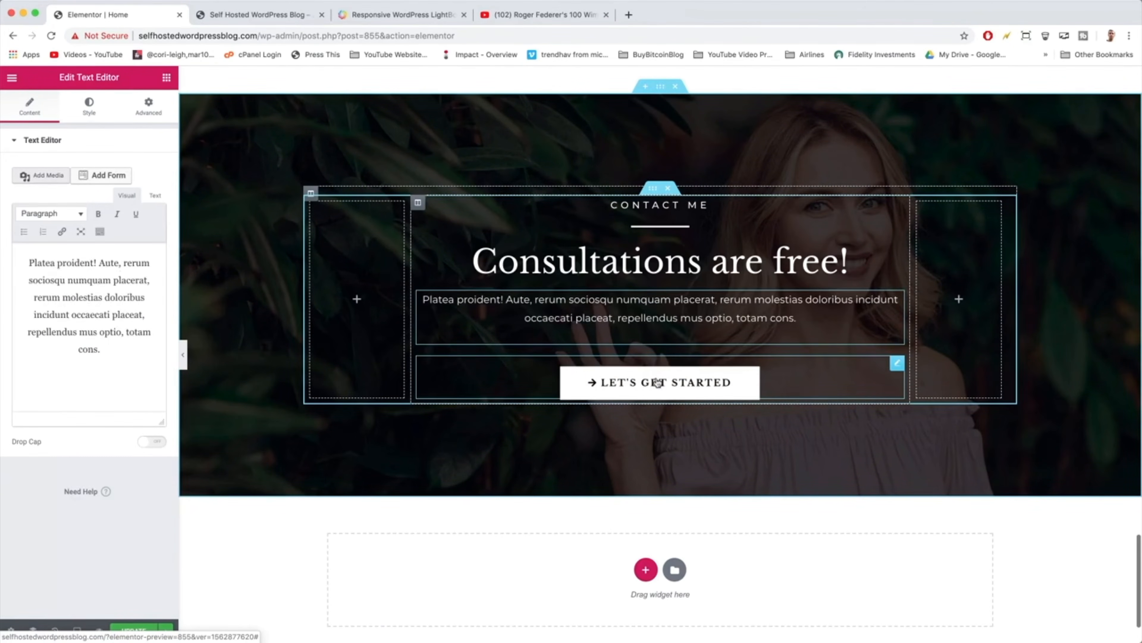
pyautogui.click(657, 382)
pyautogui.scroll(-2, 670, 466)
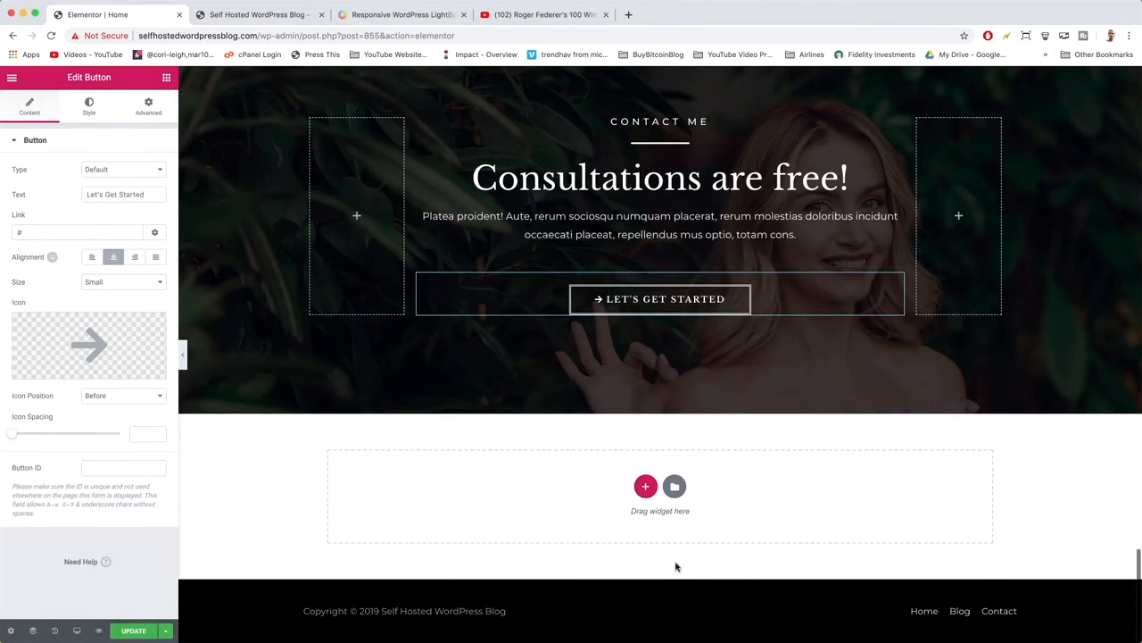
pyautogui.scroll(20, 677, 566)
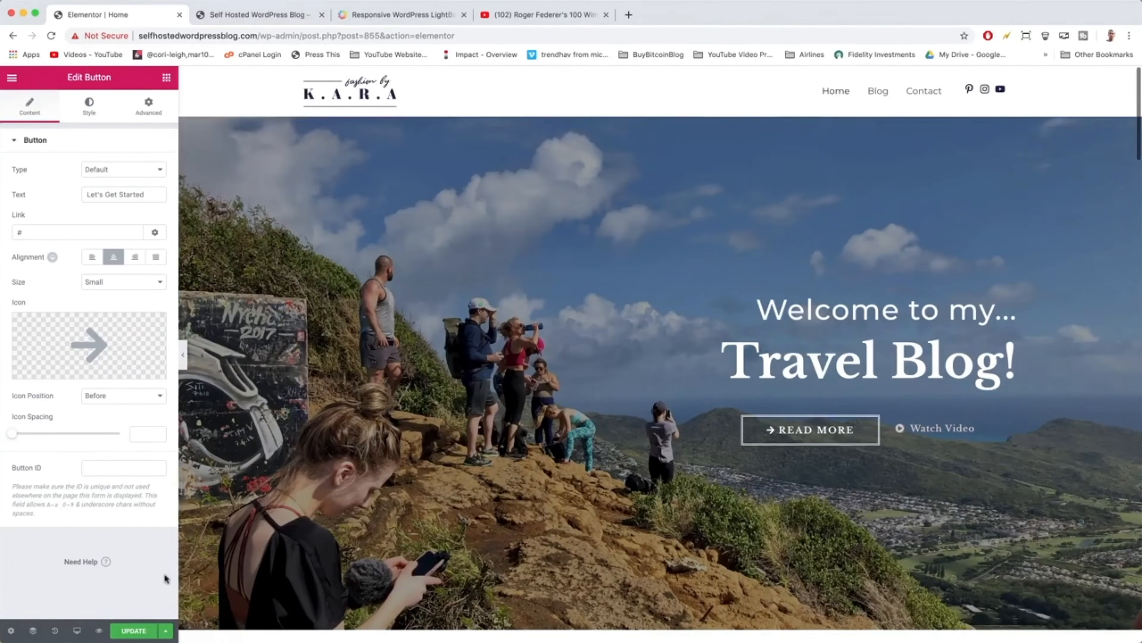
# Save the homepage changes and reload the live site's homepage.
pyautogui.click(133, 631)
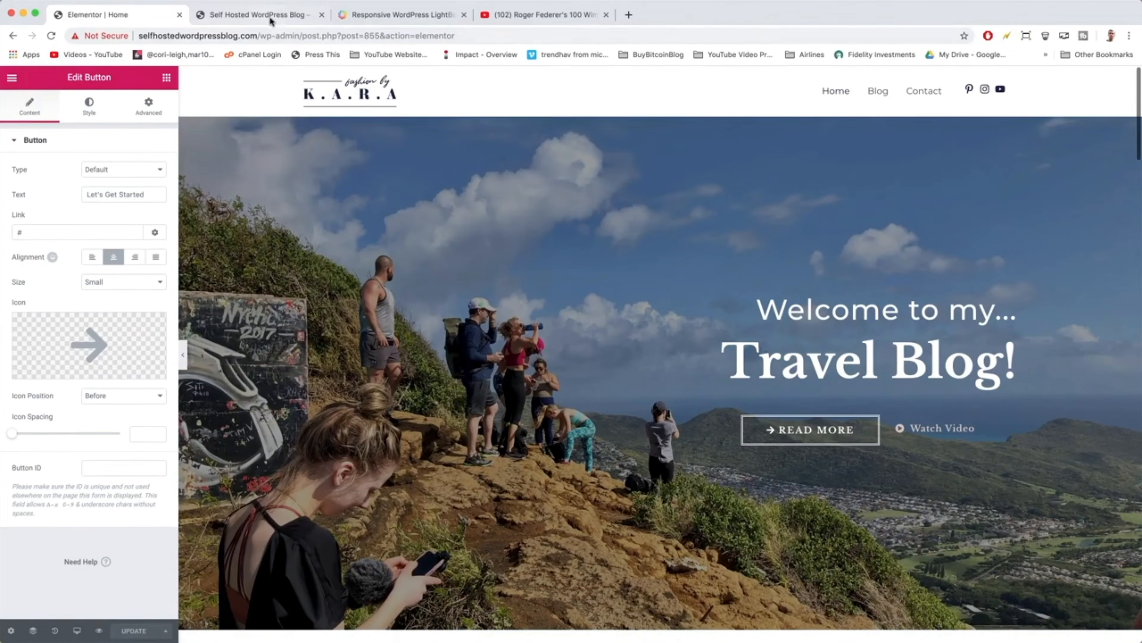
pyautogui.click(265, 15)
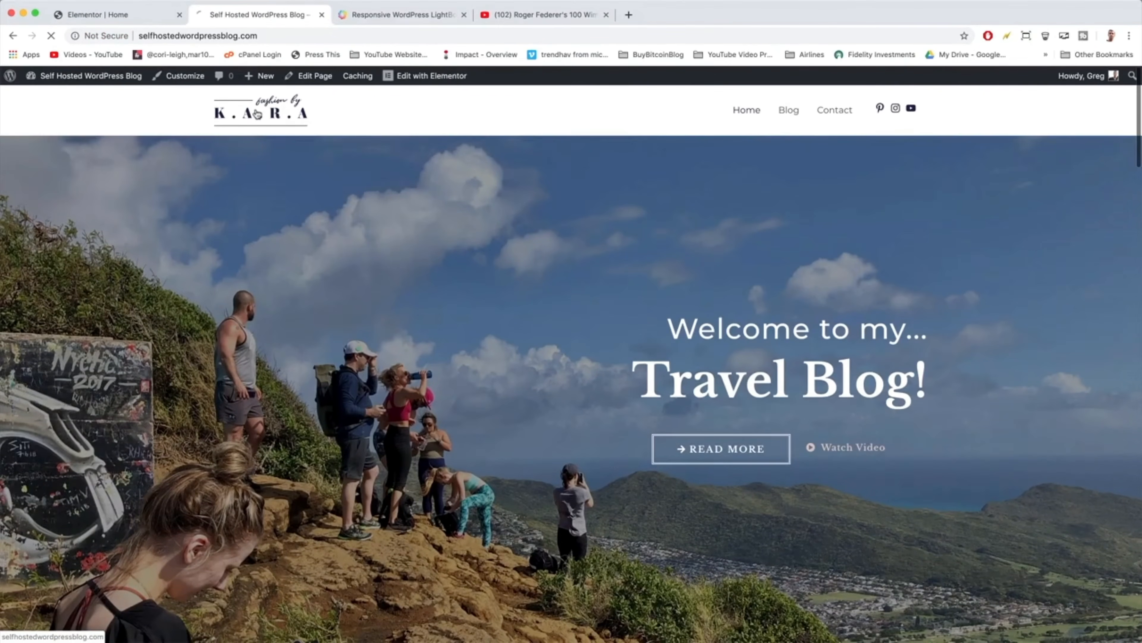
pyautogui.click(257, 114)
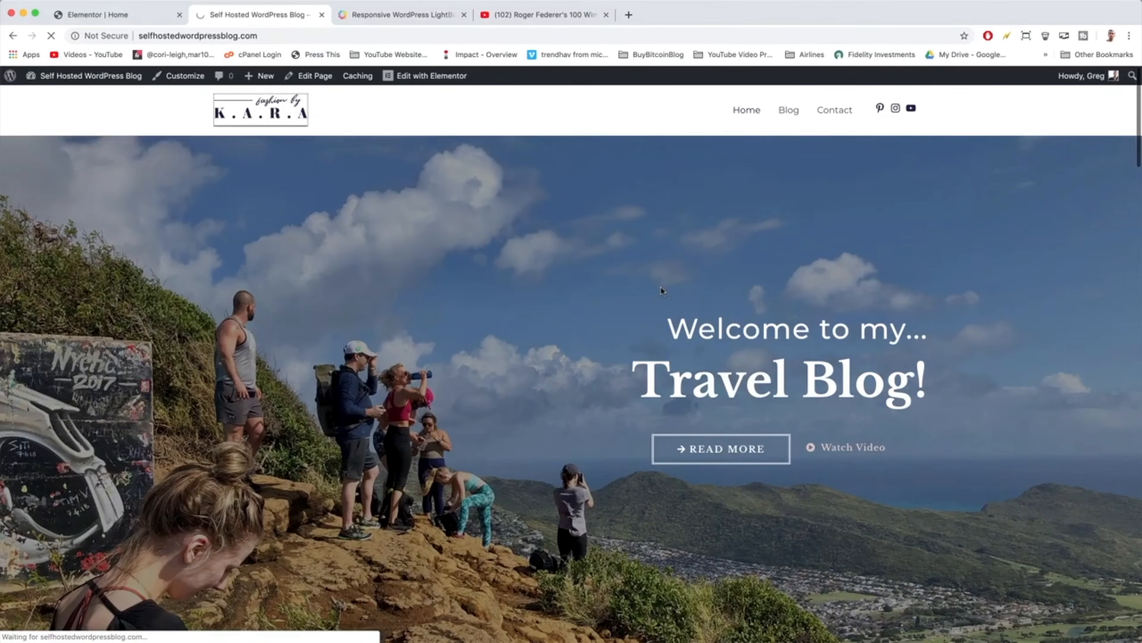
# Review the live homepage from the hero banner down to the contact section and back up.
pyautogui.scroll(-20, 610, 373)
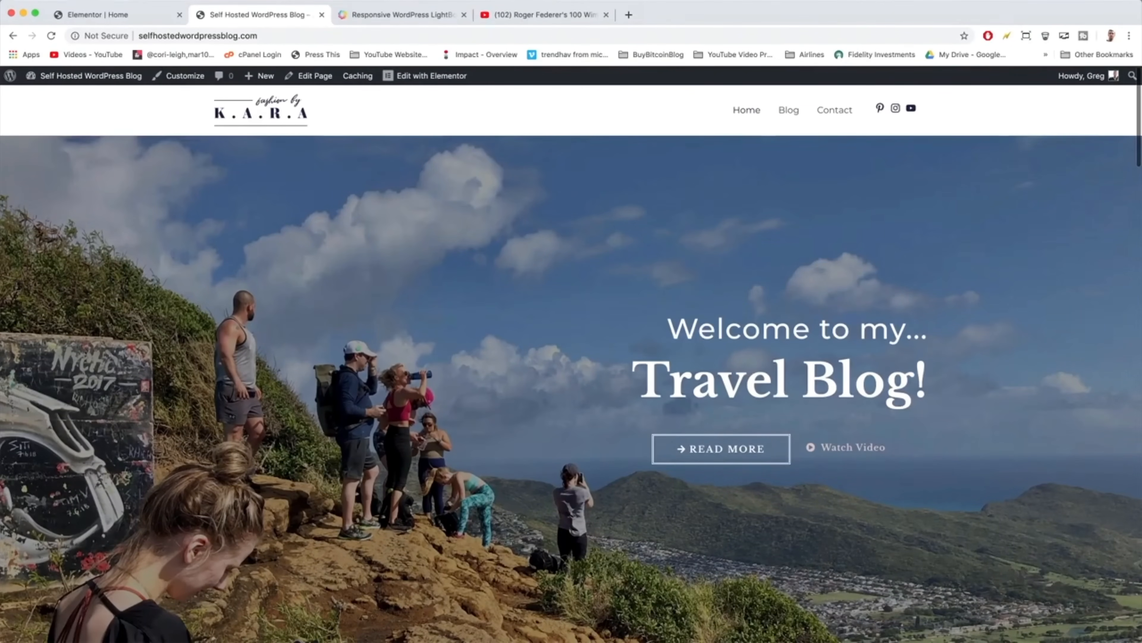
pyautogui.scroll(-15, 590, 396)
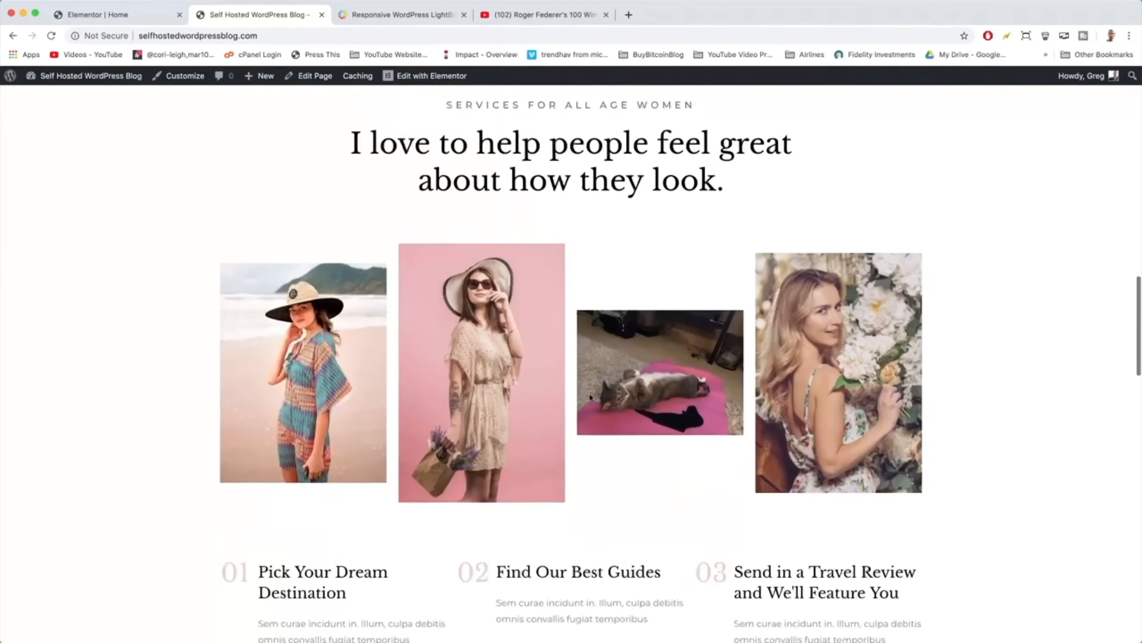
pyautogui.scroll(-10, 591, 398)
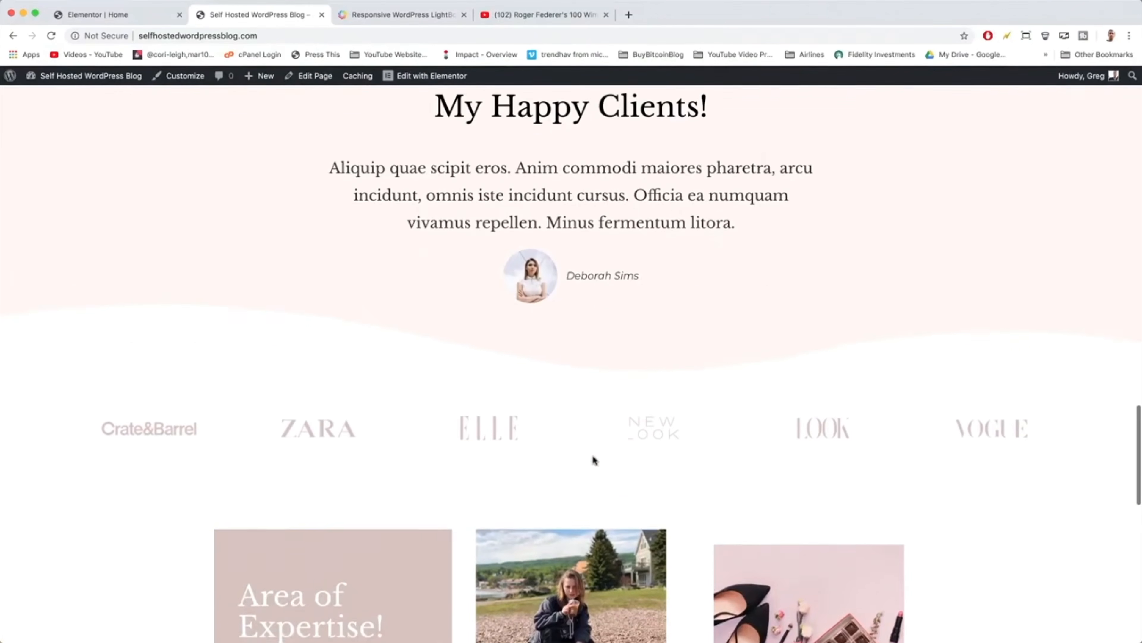
pyautogui.scroll(-10, 592, 458)
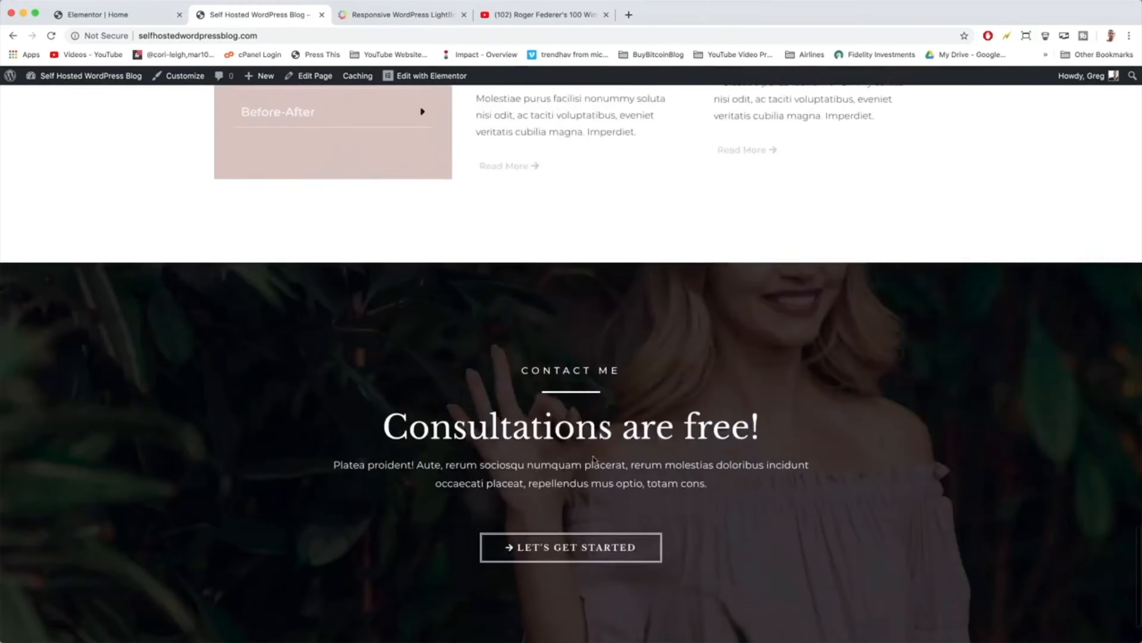
pyautogui.scroll(20, 594, 460)
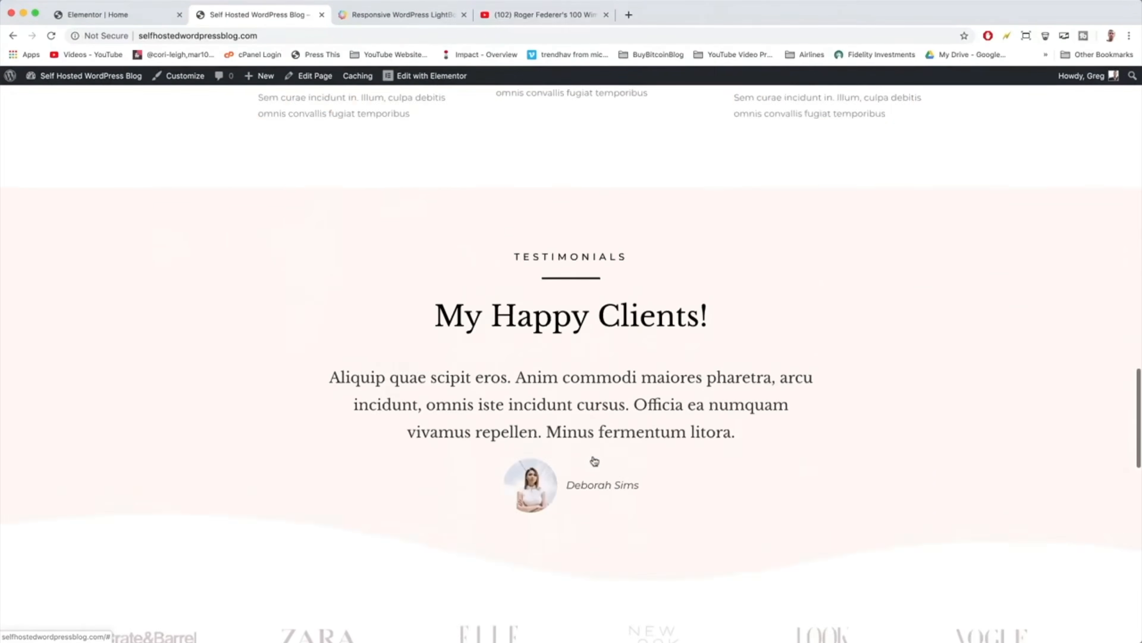
pyautogui.scroll(10, 593, 454)
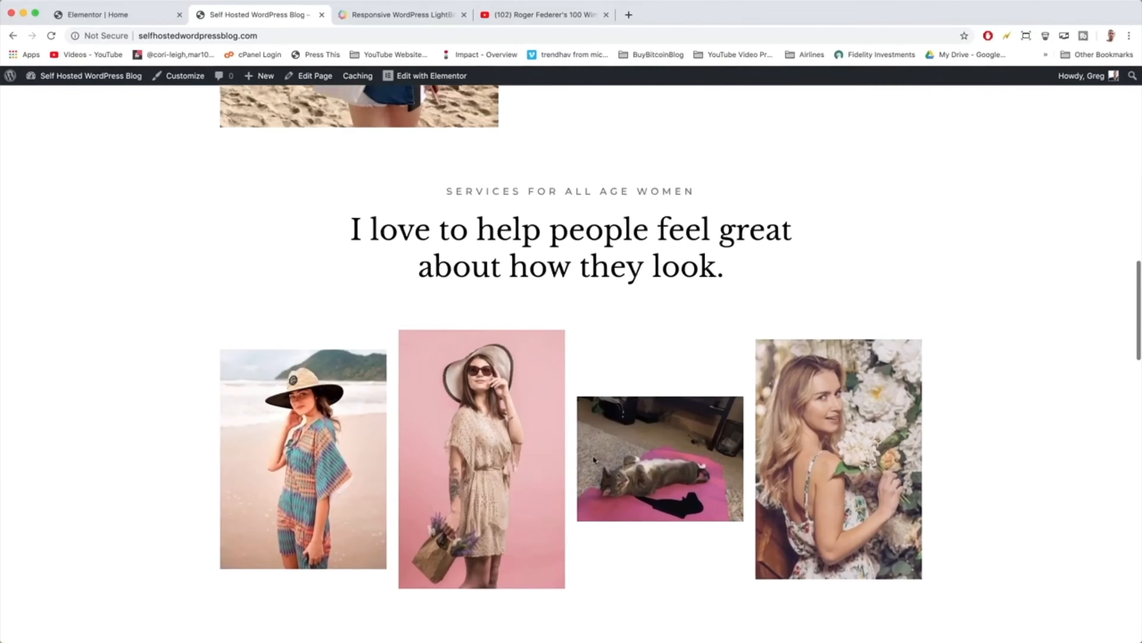
pyautogui.scroll(6, 593, 458)
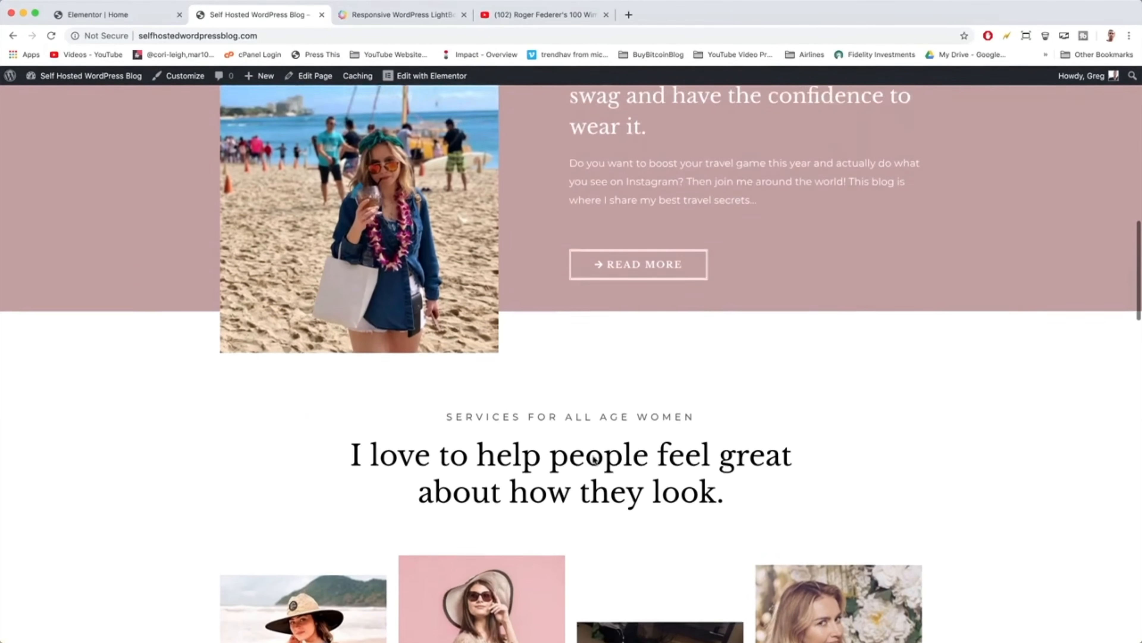
pyautogui.scroll(3, 593, 455)
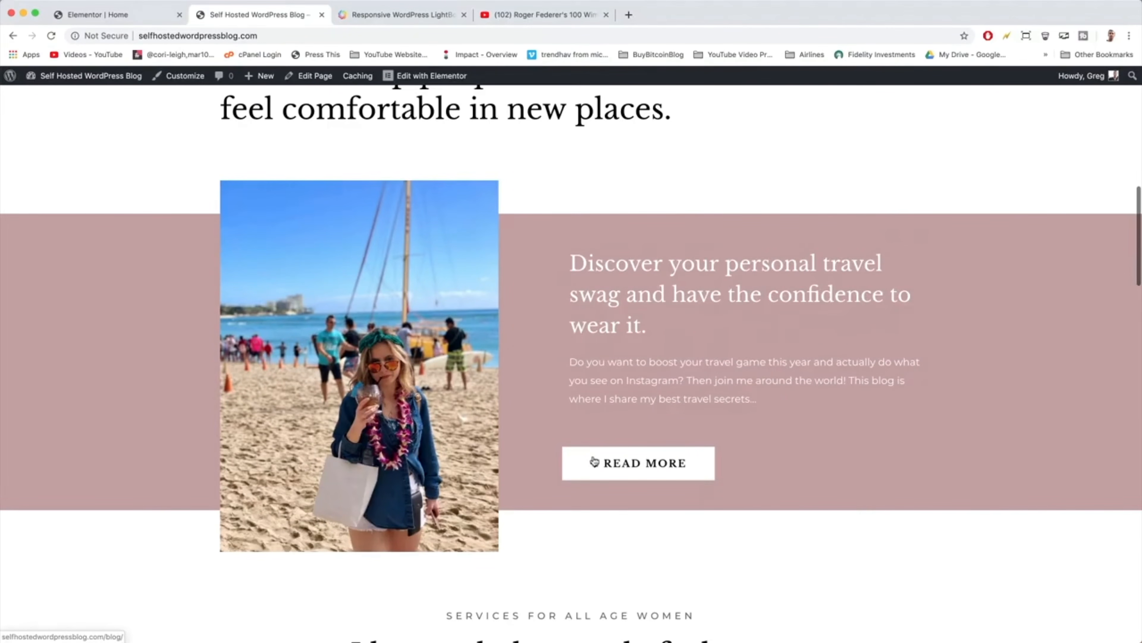
pyautogui.scroll(14, 594, 461)
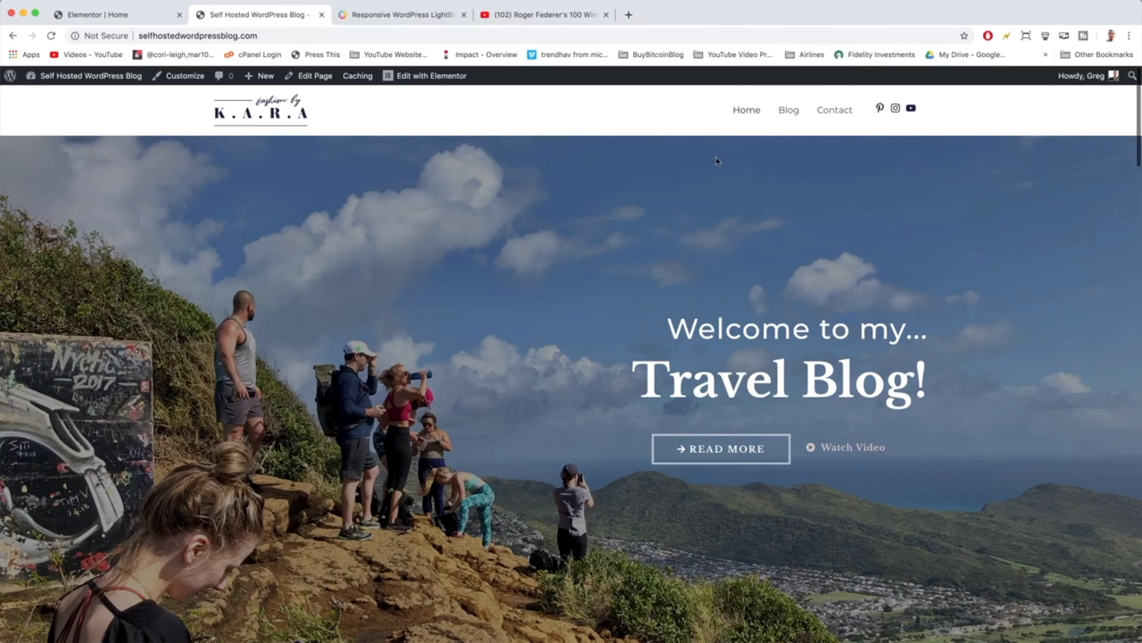
# Visit the live Blog page and review its post sections, including "Personal Style Stories".
pyautogui.click(792, 114)
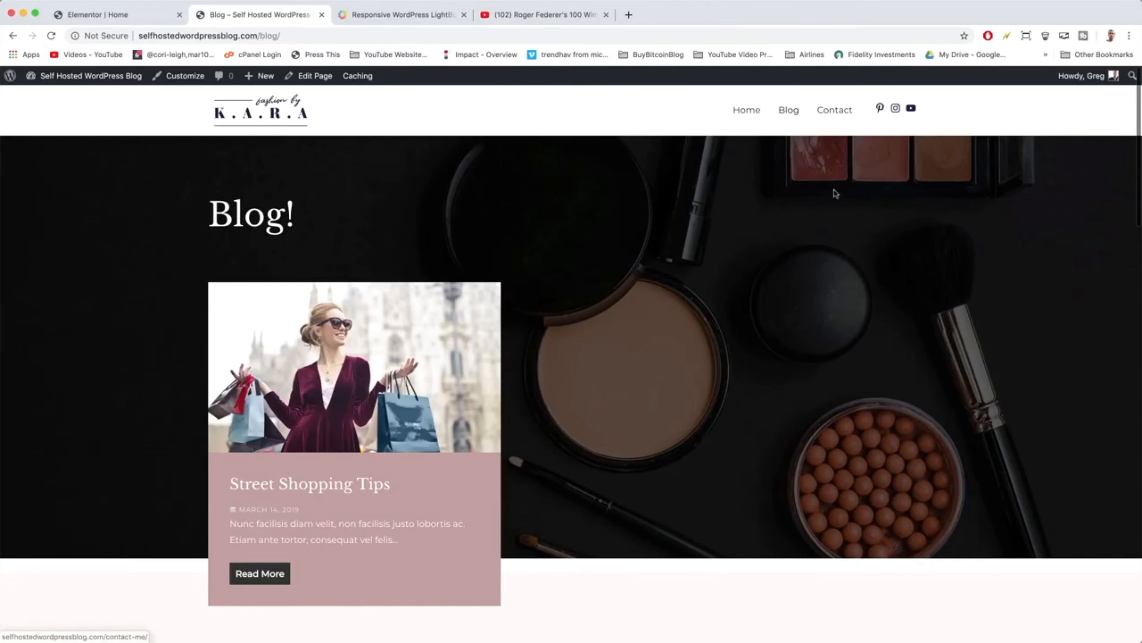
pyautogui.scroll(-10, 803, 306)
pyautogui.scroll(-12, 803, 303)
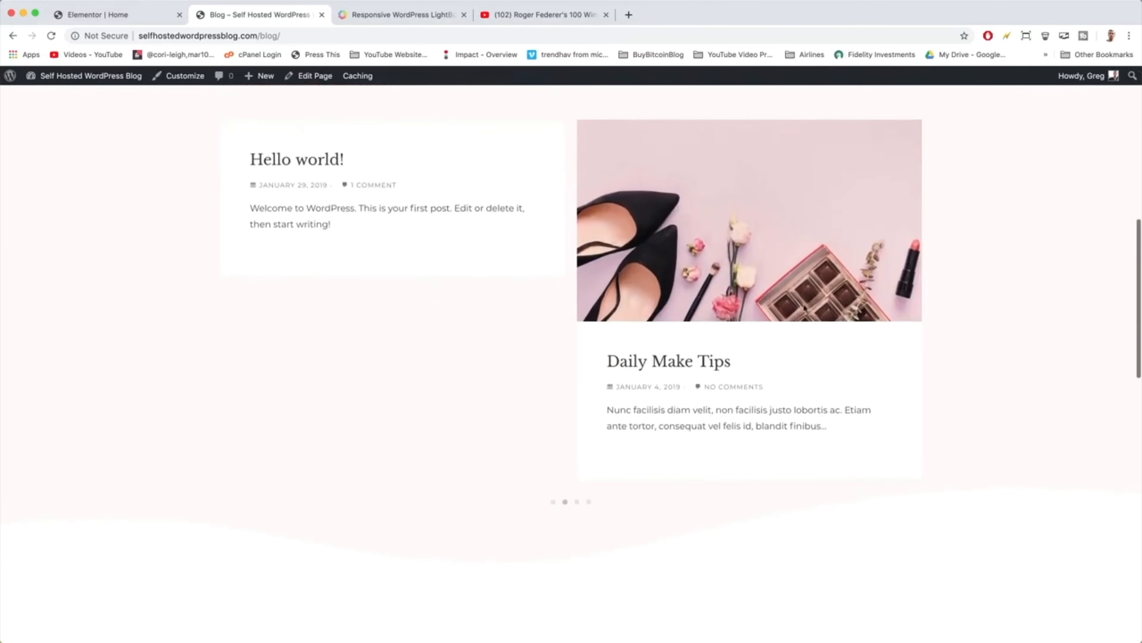
pyautogui.scroll(-9, 804, 306)
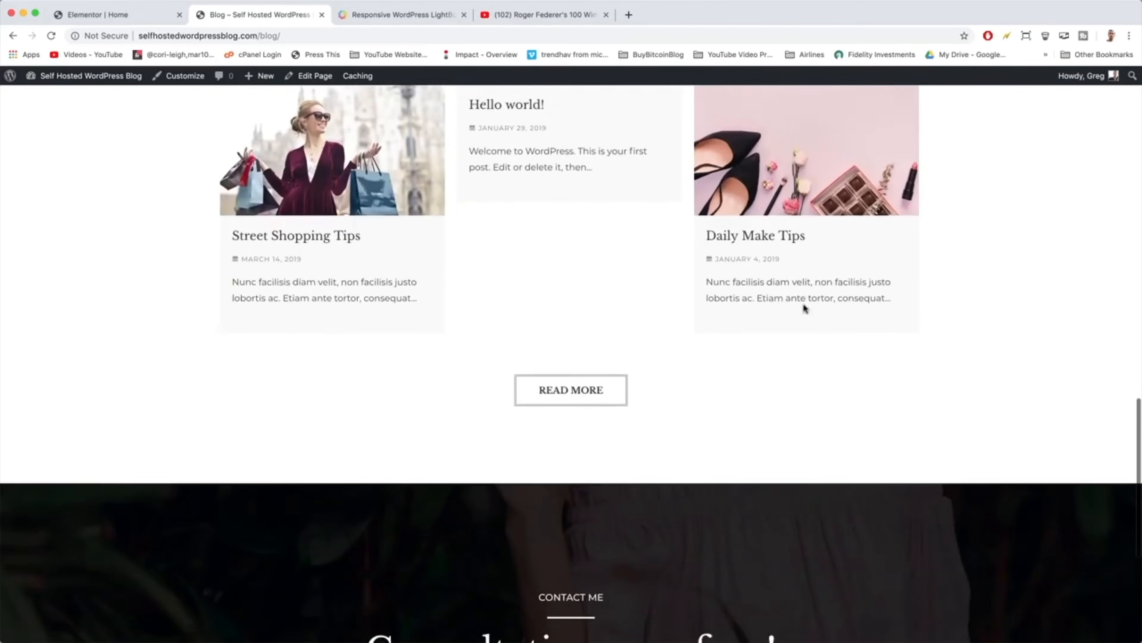
pyautogui.scroll(15, 805, 308)
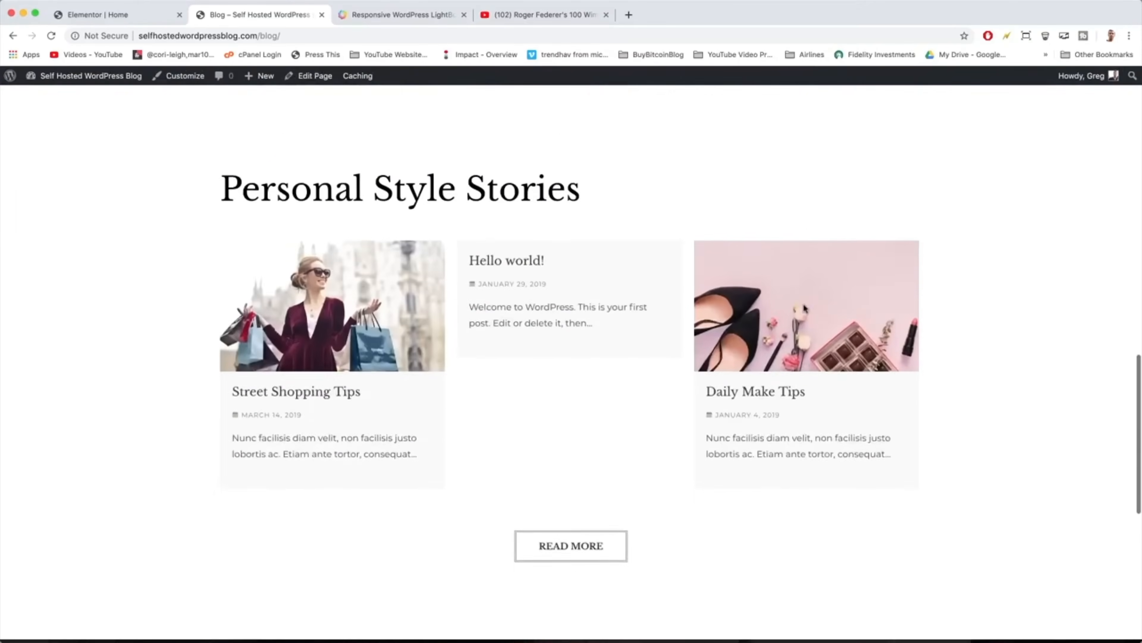
pyautogui.scroll(10, 805, 309)
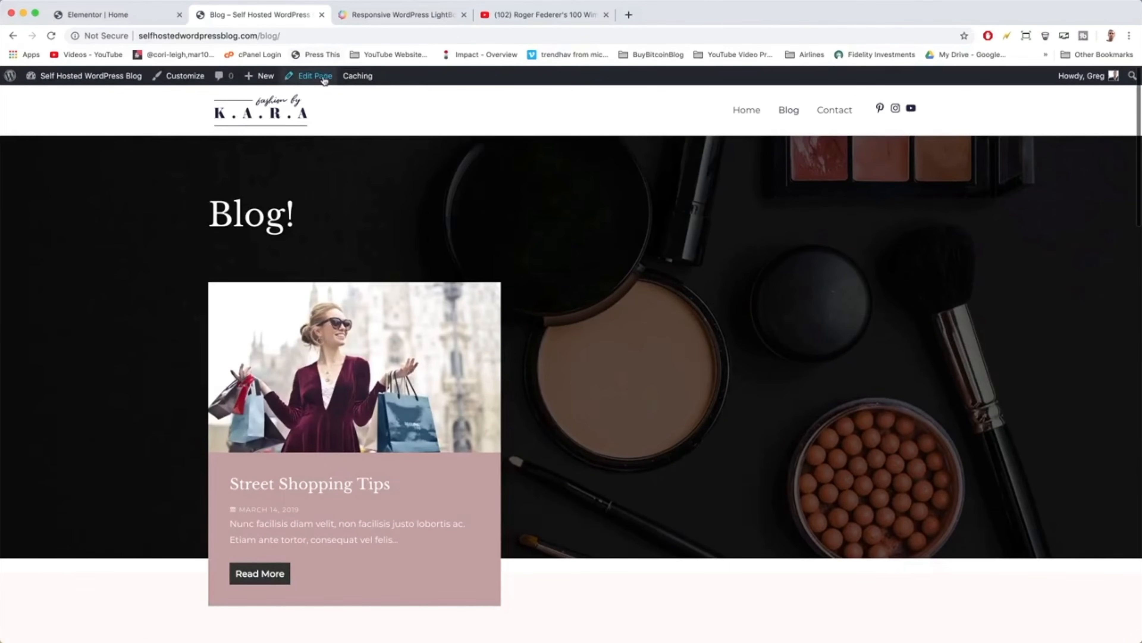
# Open the Blog page in the WordPress page editor and look through its banner and post sections.
pyautogui.click(324, 77)
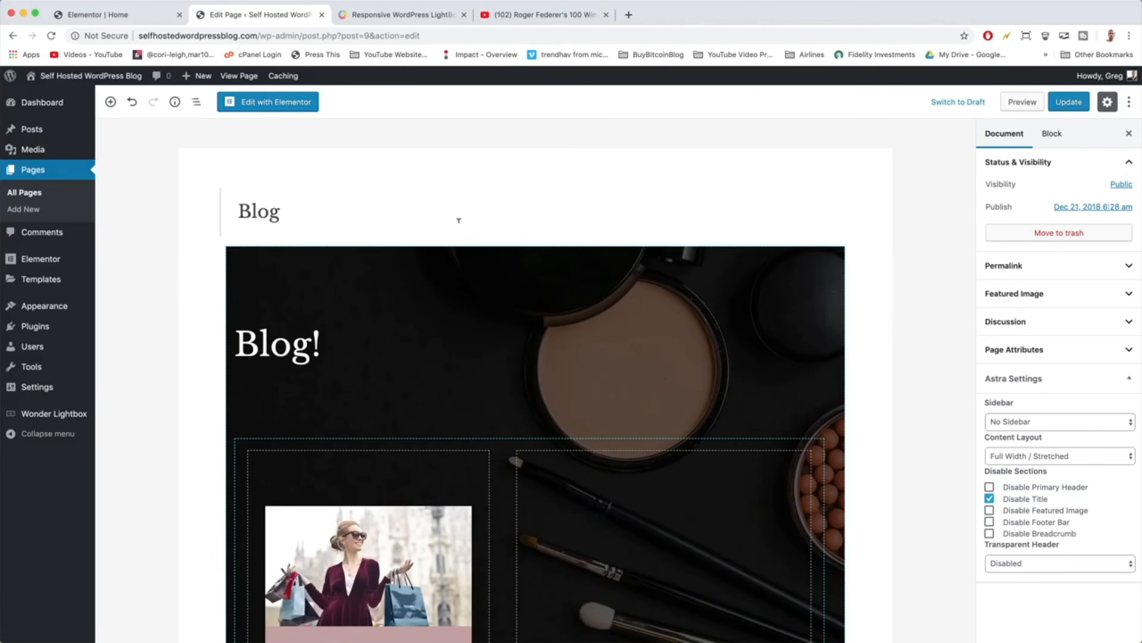
pyautogui.scroll(-3, 561, 286)
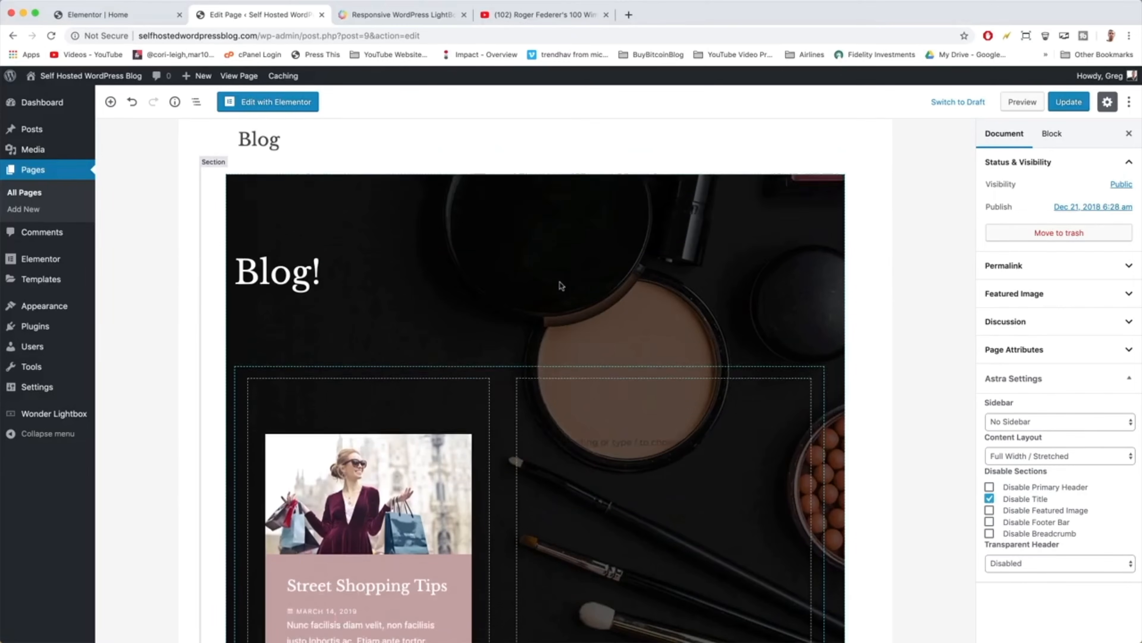
pyautogui.scroll(-5, 562, 286)
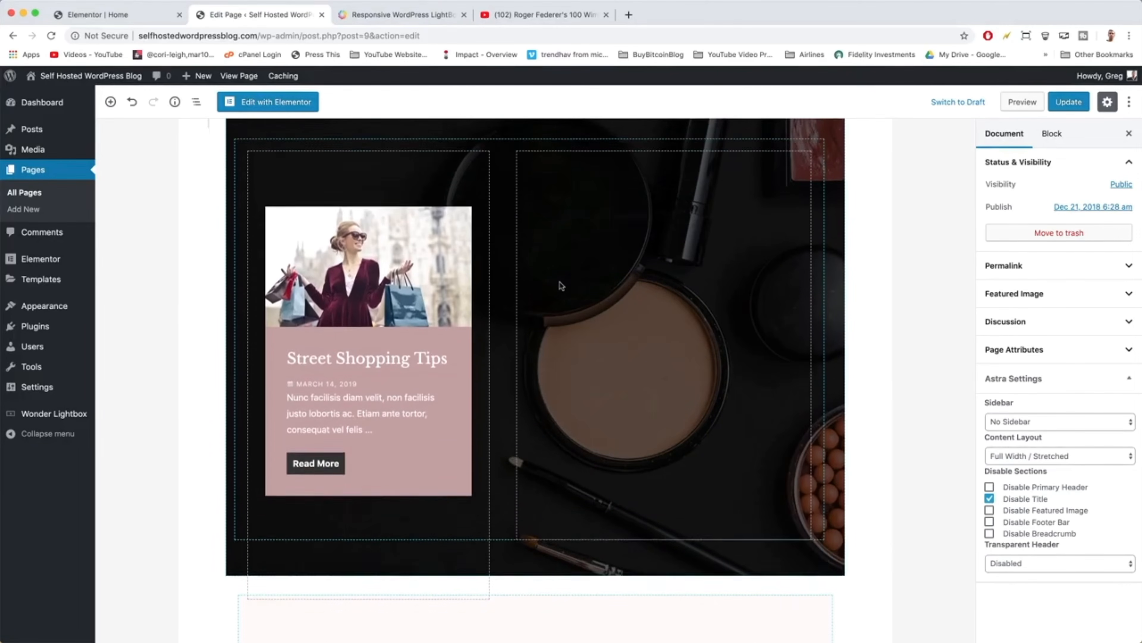
pyautogui.scroll(-8, 561, 286)
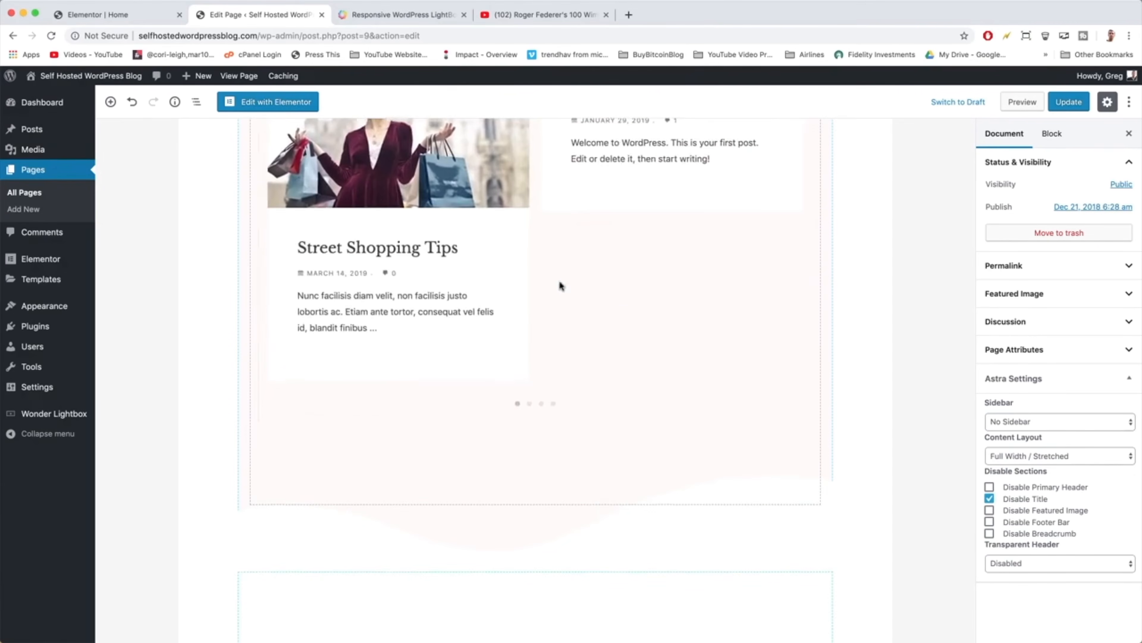
pyautogui.scroll(4, 559, 279)
pyautogui.scroll(-10, 559, 279)
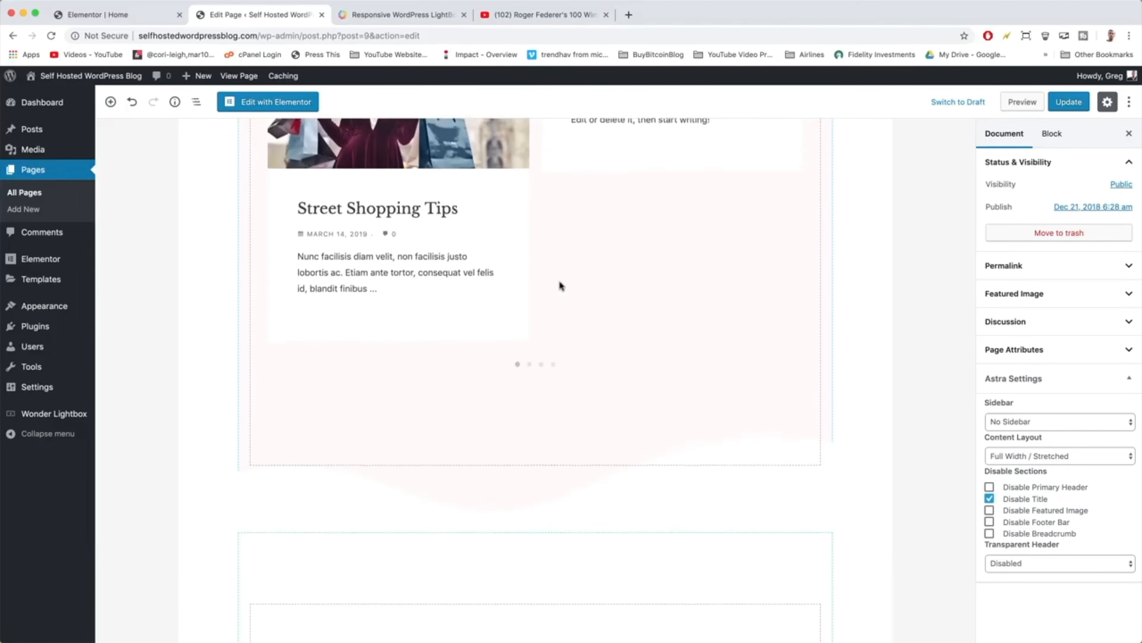
# Remove the exclamation mark from the "Blog!" heading in the Blog page's banner.
pyautogui.scroll(-10, 559, 280)
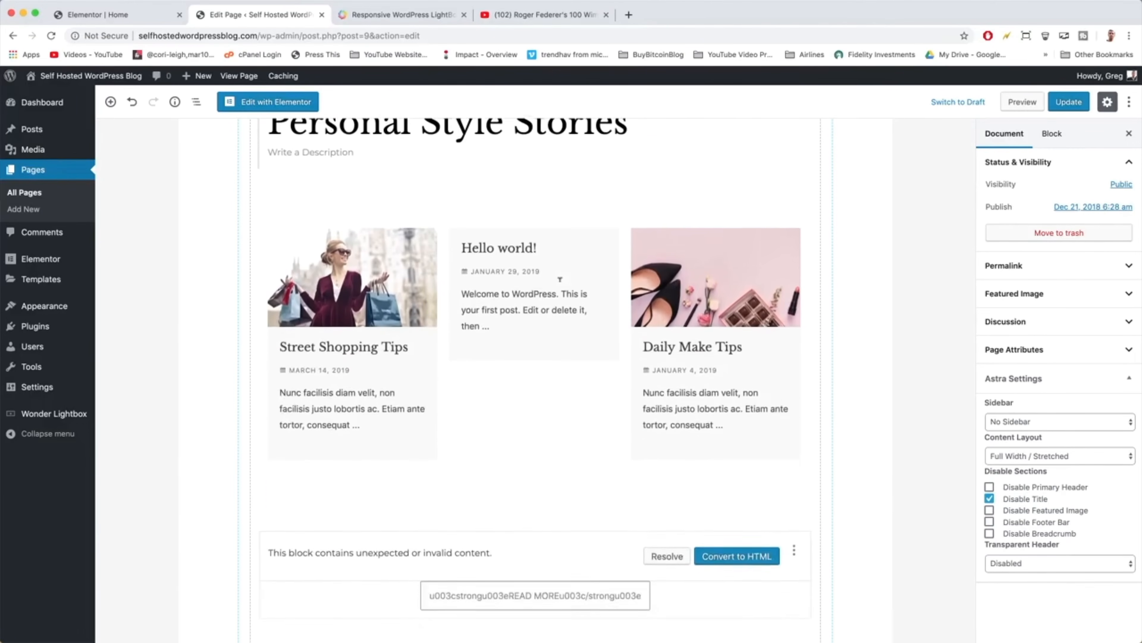
pyautogui.scroll(-6, 560, 279)
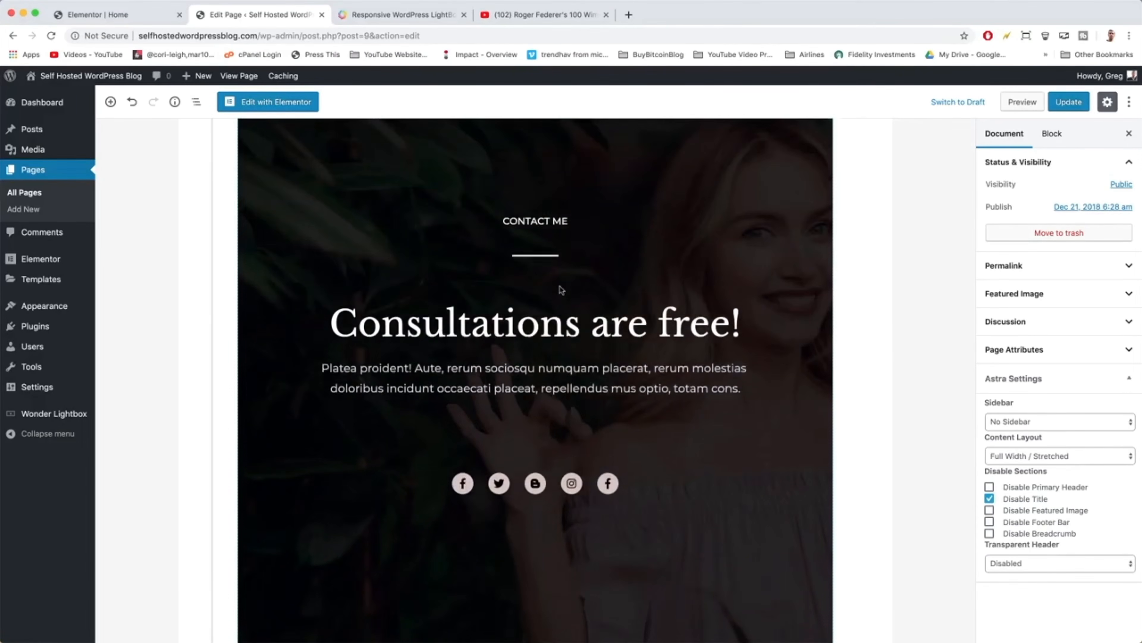
pyautogui.scroll(10, 560, 281)
pyautogui.scroll(15, 560, 283)
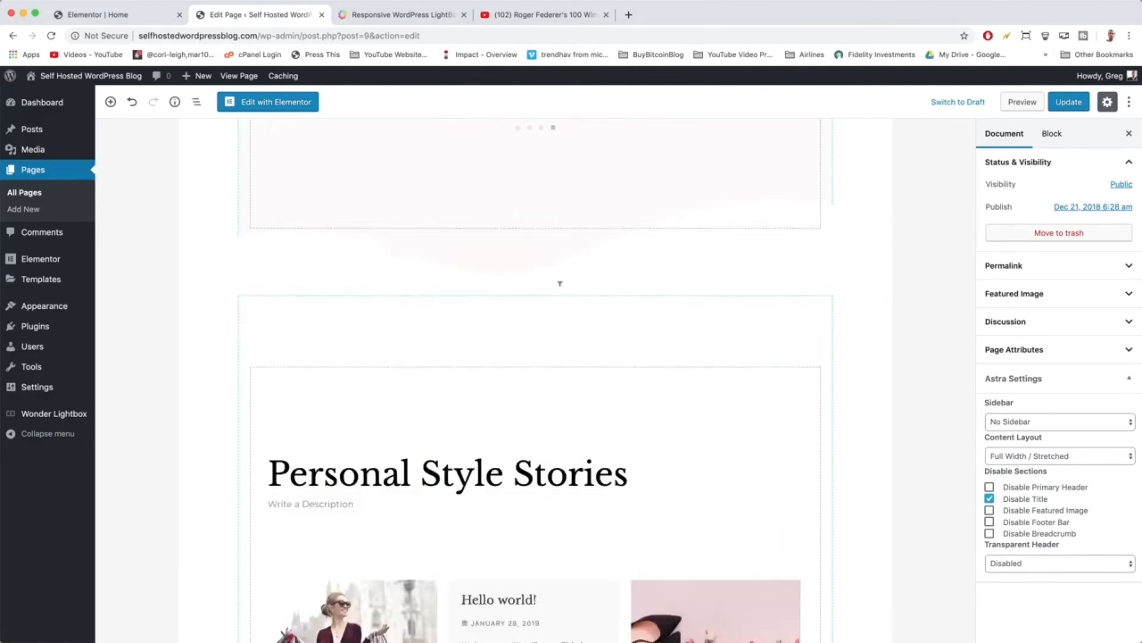
pyautogui.scroll(-3, 560, 289)
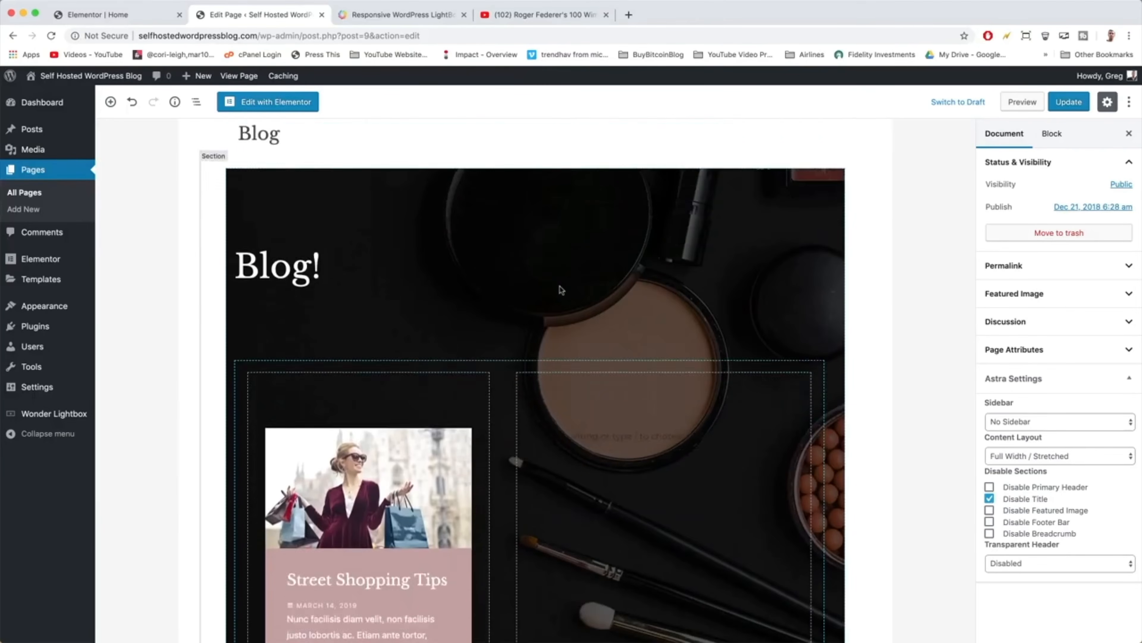
pyautogui.click(259, 221)
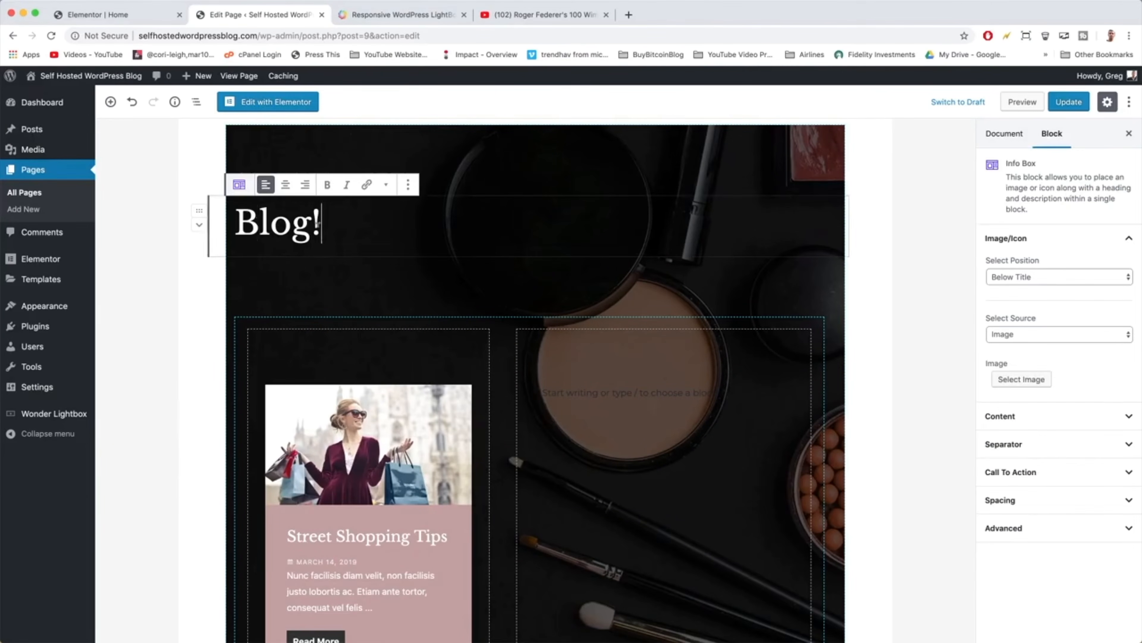
pyautogui.press('BackSpace')
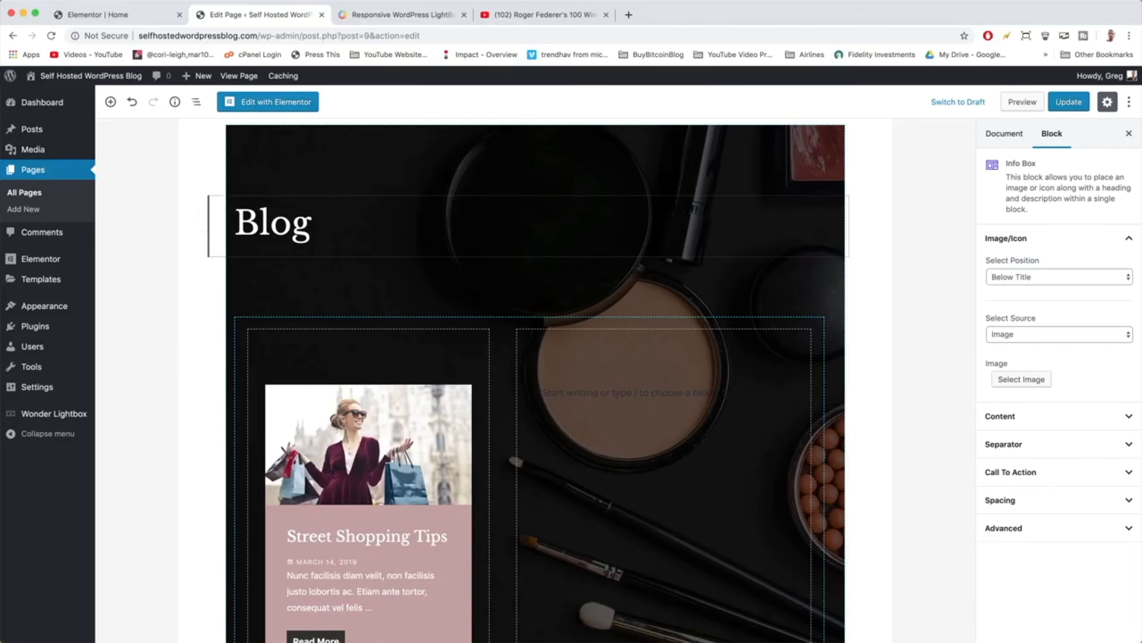
# Select the Post Grid block showing "Street Shopping Tips" in the banner and look through its available block actions, staying on the page.
pyautogui.scroll(-2, 336, 221)
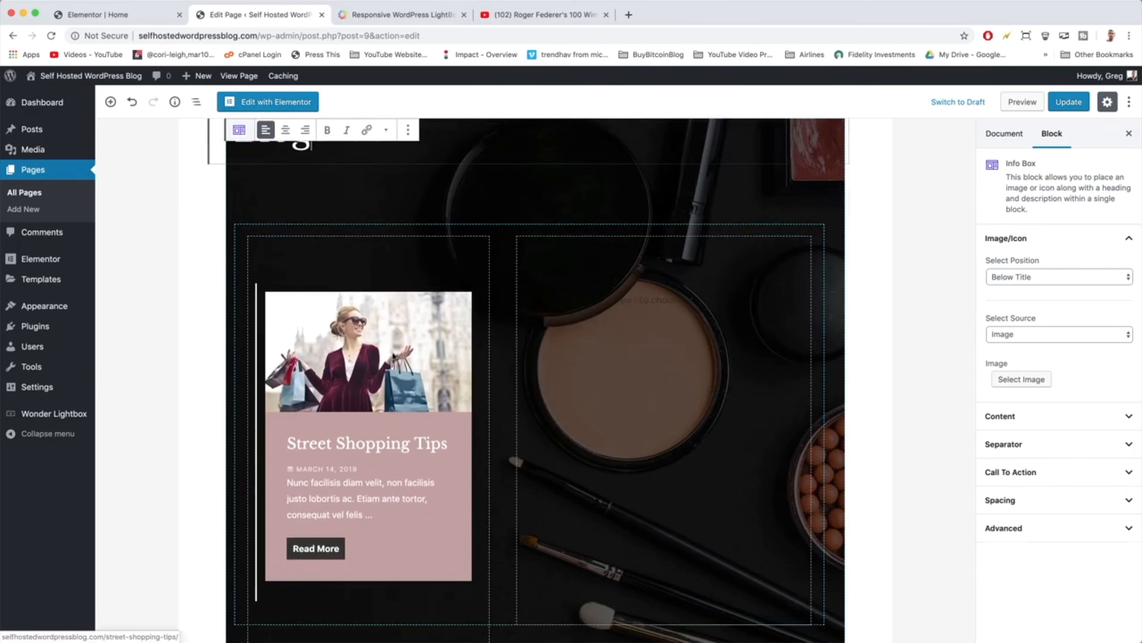
pyautogui.click(439, 358)
pyautogui.click(343, 353)
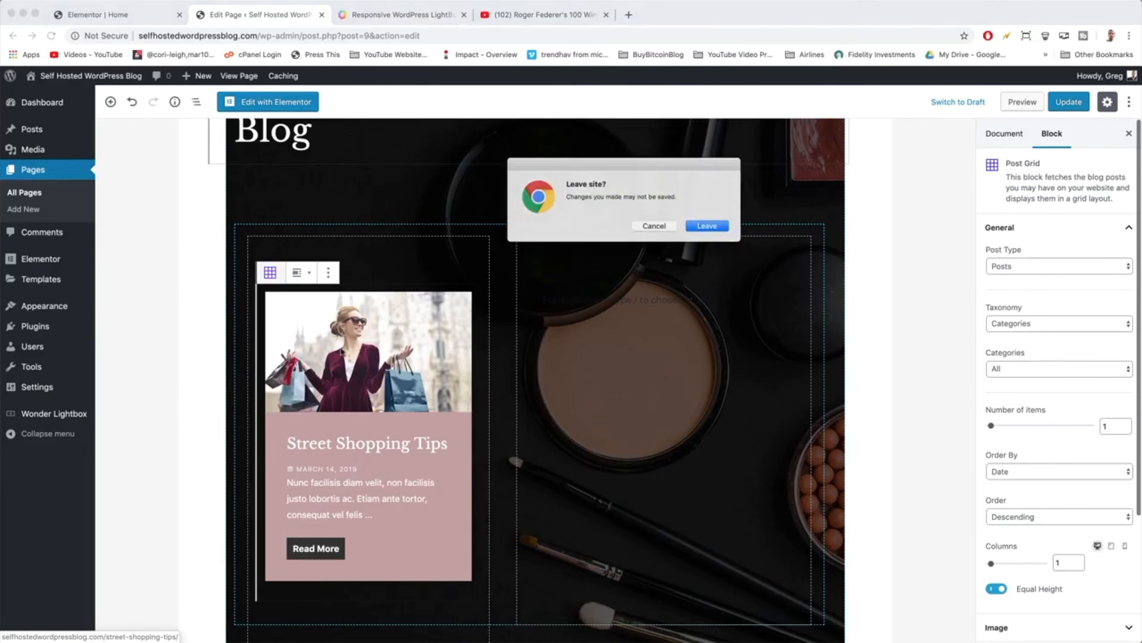
pyautogui.click(656, 228)
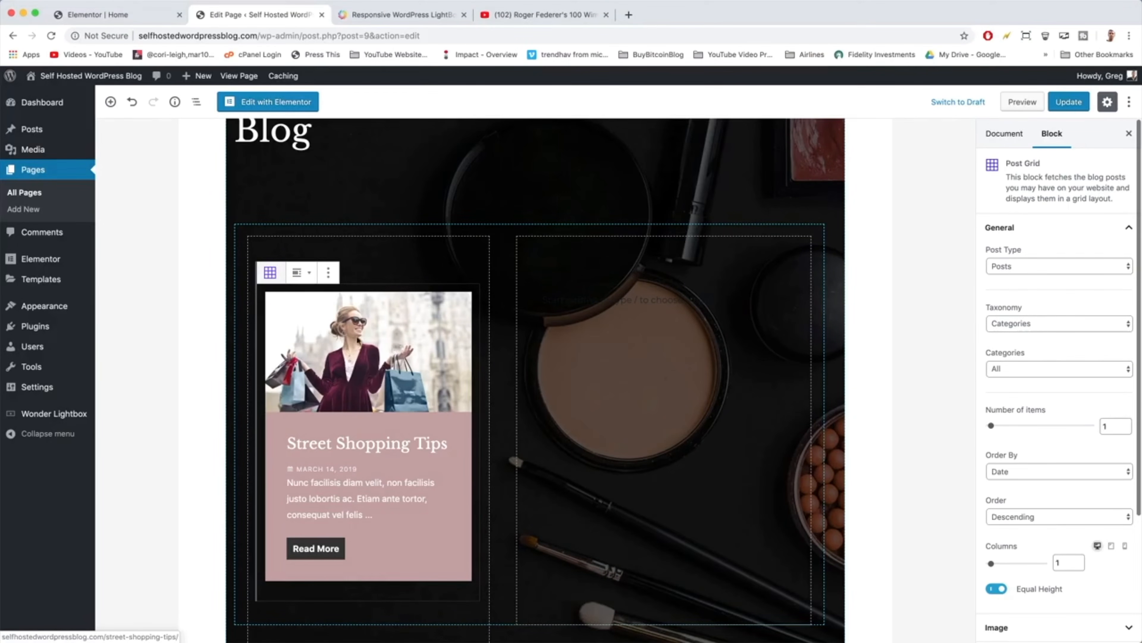
pyautogui.click(328, 272)
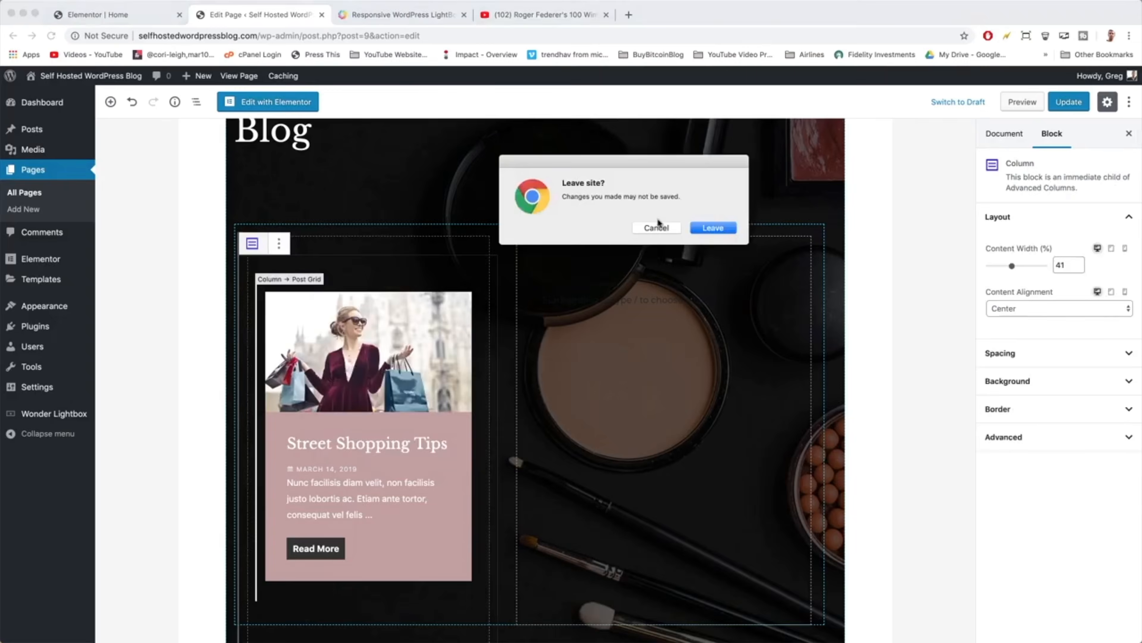
pyautogui.click(658, 228)
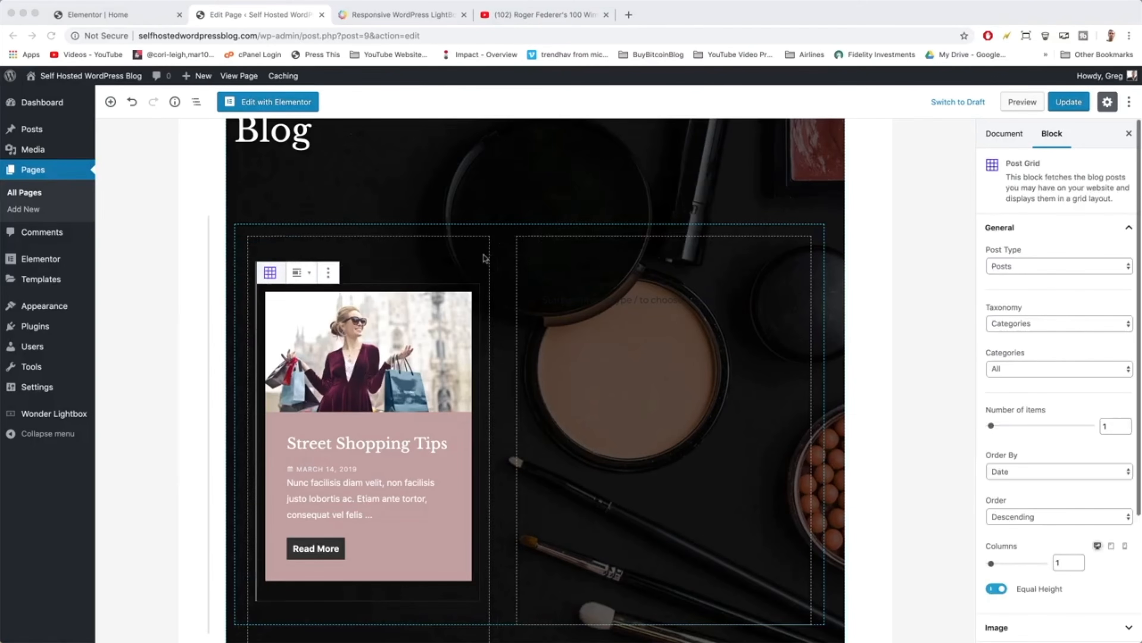
pyautogui.scroll(-2, 327, 309)
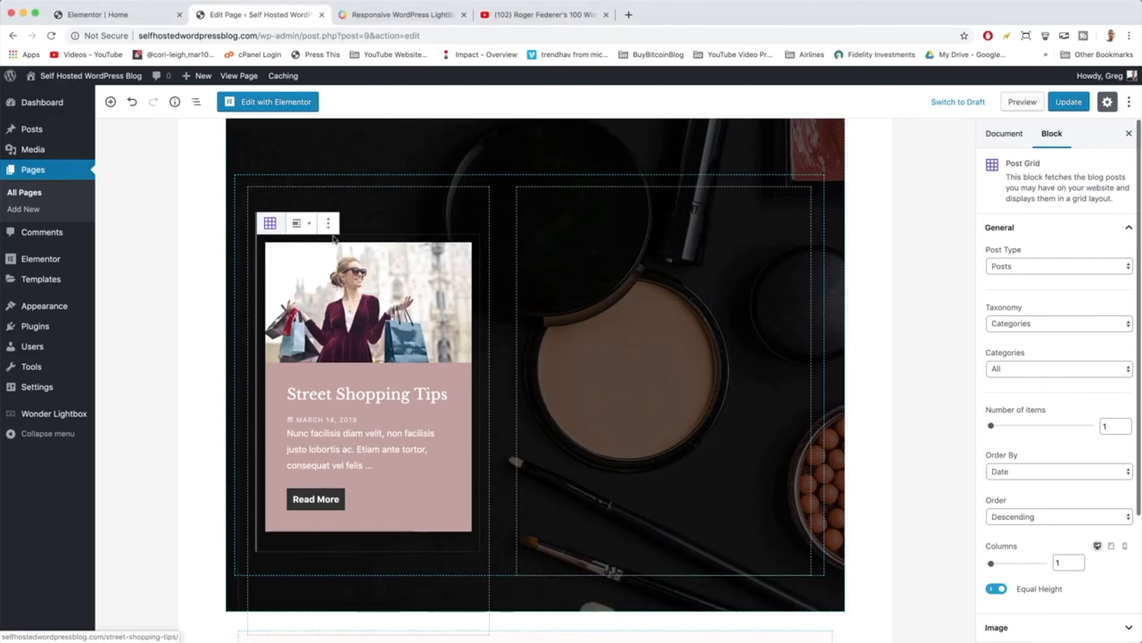
pyautogui.click(329, 224)
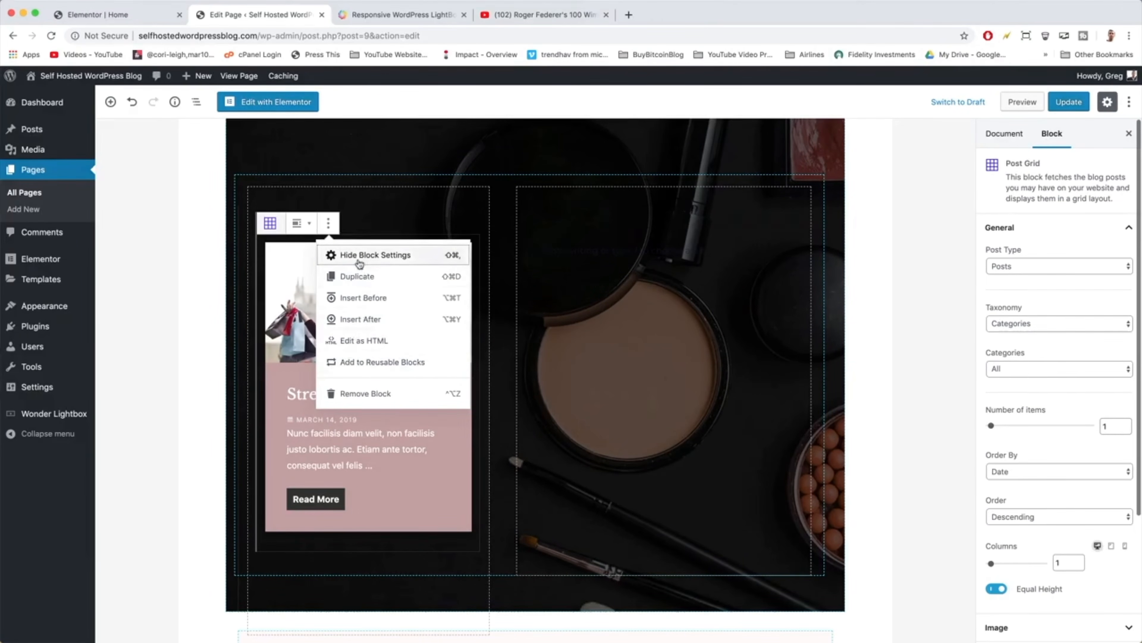
pyautogui.click(211, 356)
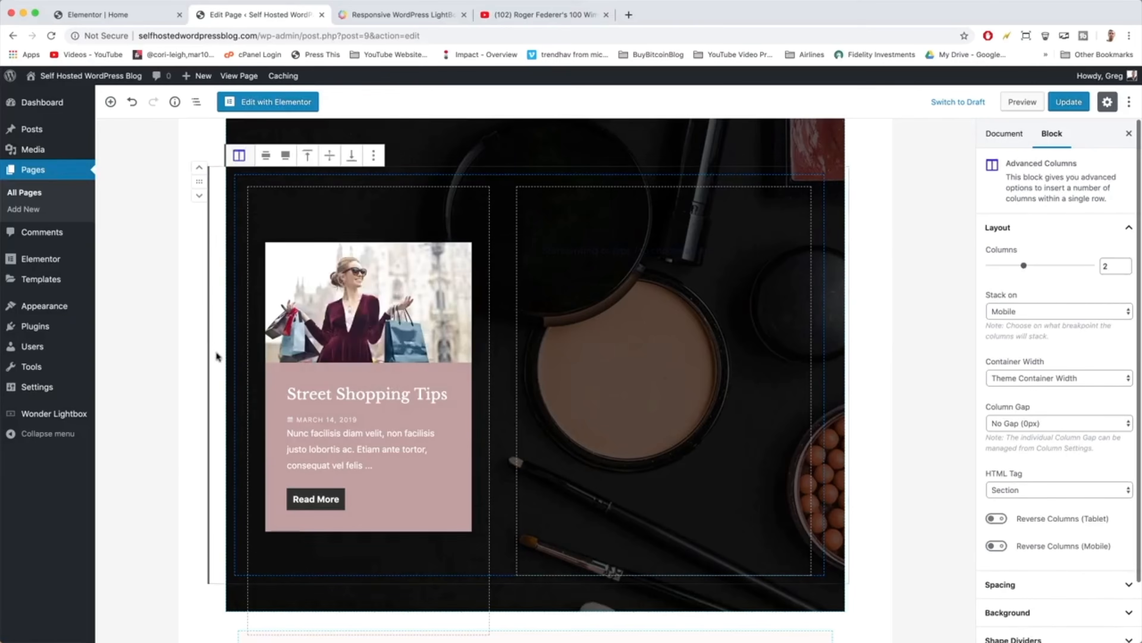
# Select the Post Carousel block below the banner and examine its rotating posts and block settings without leaving the editor.
pyautogui.scroll(-3, 298, 374)
pyautogui.scroll(-5, 348, 386)
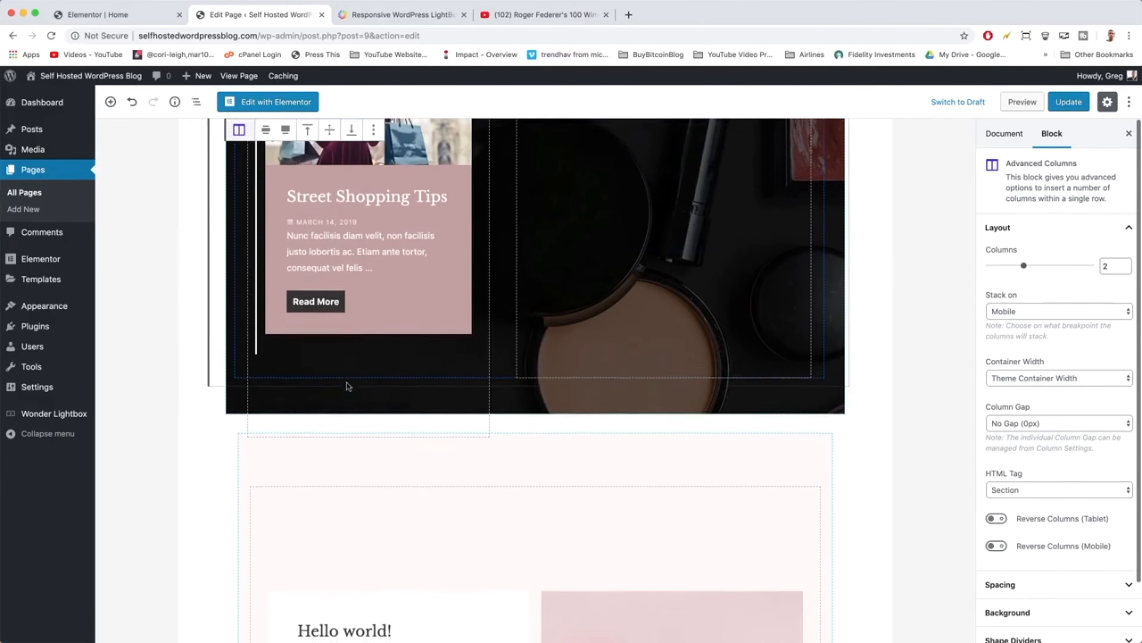
pyautogui.scroll(-5, 347, 385)
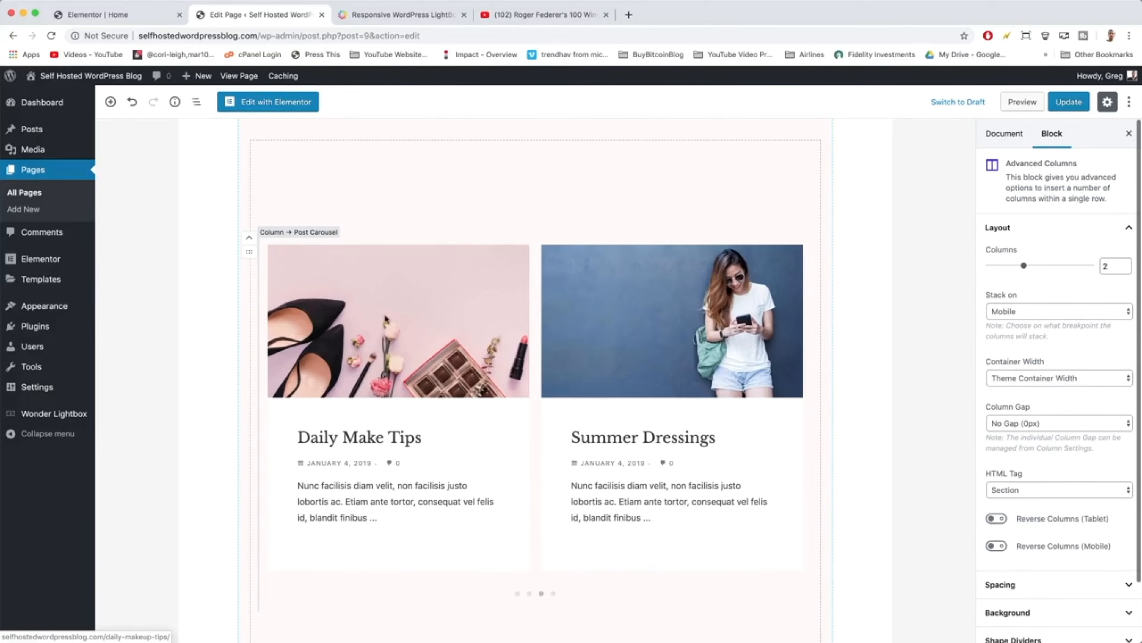
pyautogui.click(414, 419)
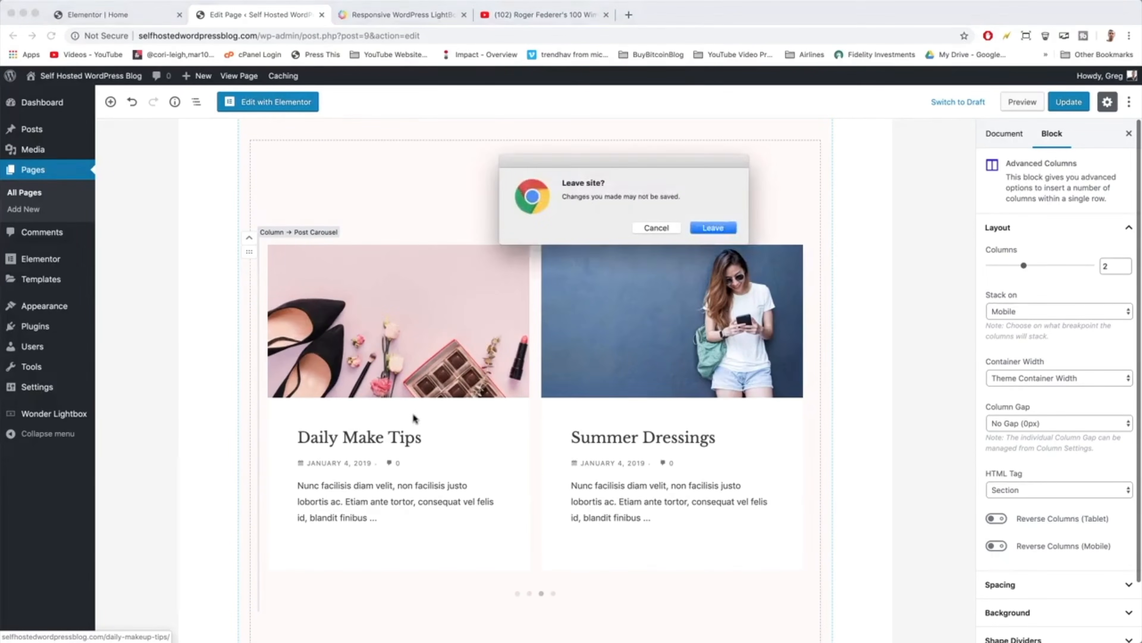
pyautogui.click(651, 233)
pyautogui.scroll(-2, 500, 262)
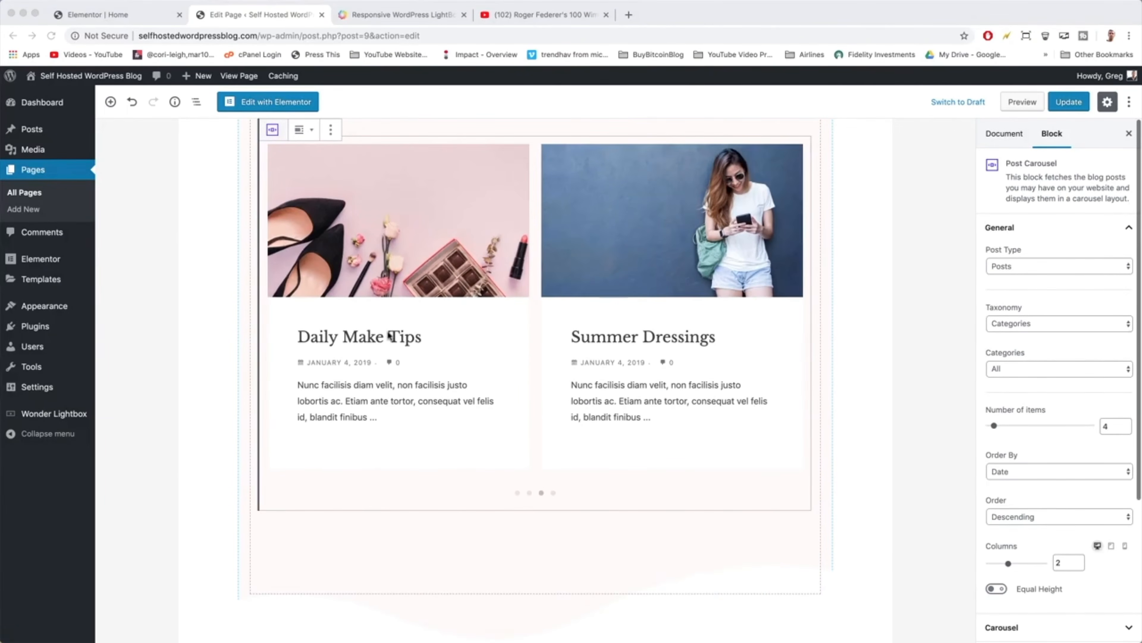
pyautogui.scroll(3, 400, 340)
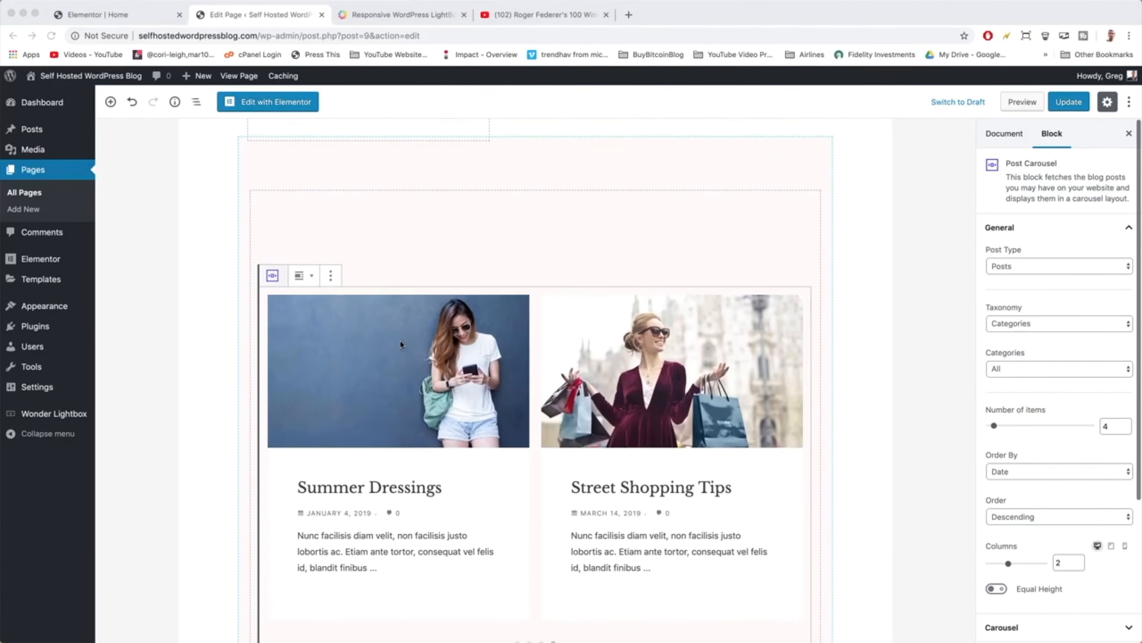
pyautogui.scroll(-2, 400, 344)
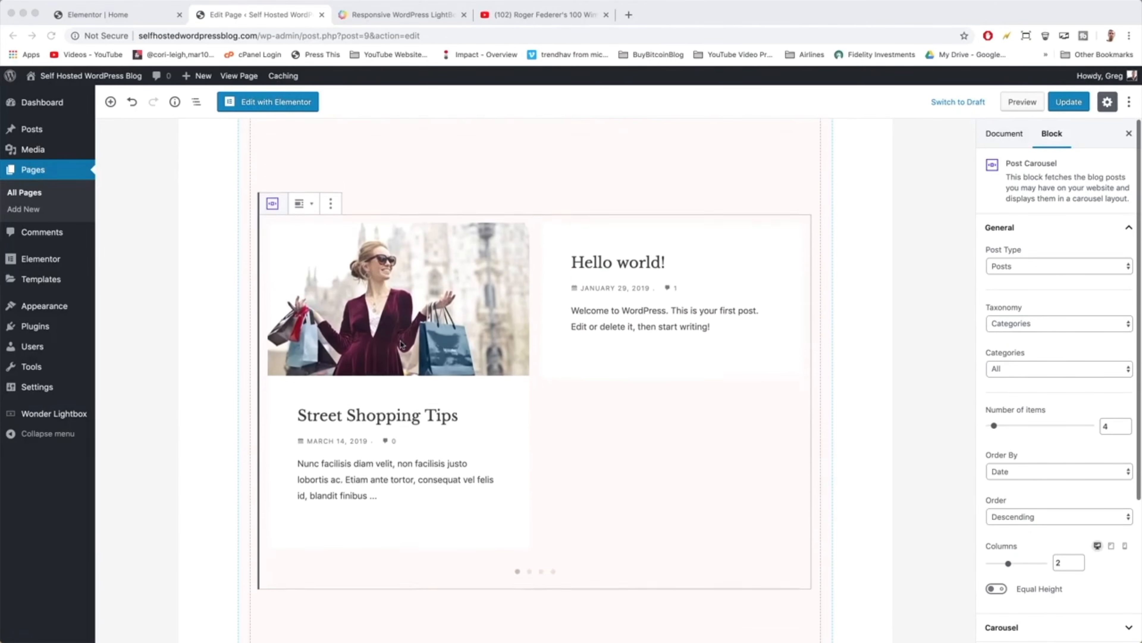
pyautogui.scroll(-2, 401, 345)
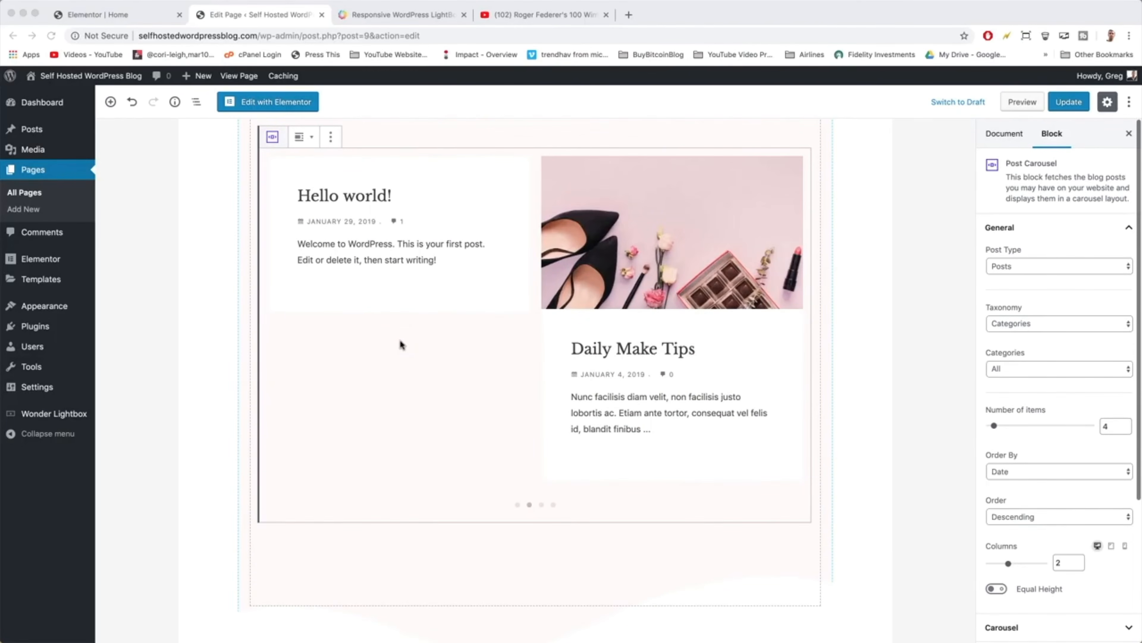
pyautogui.scroll(4, 533, 321)
pyautogui.scroll(-2, 535, 321)
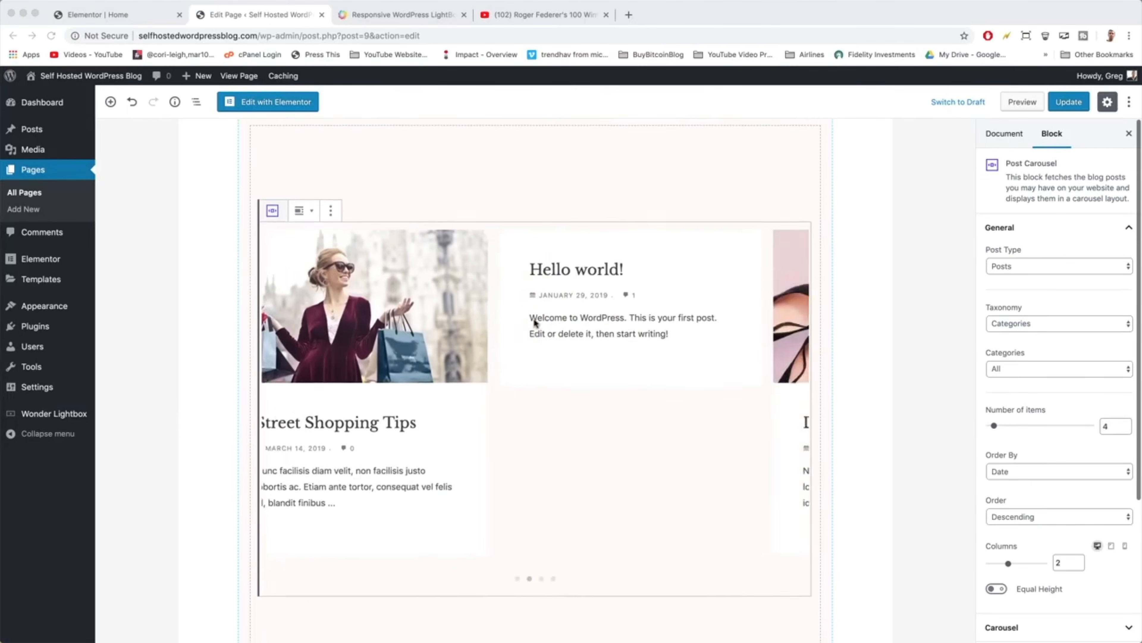
pyautogui.scroll(-1, 535, 323)
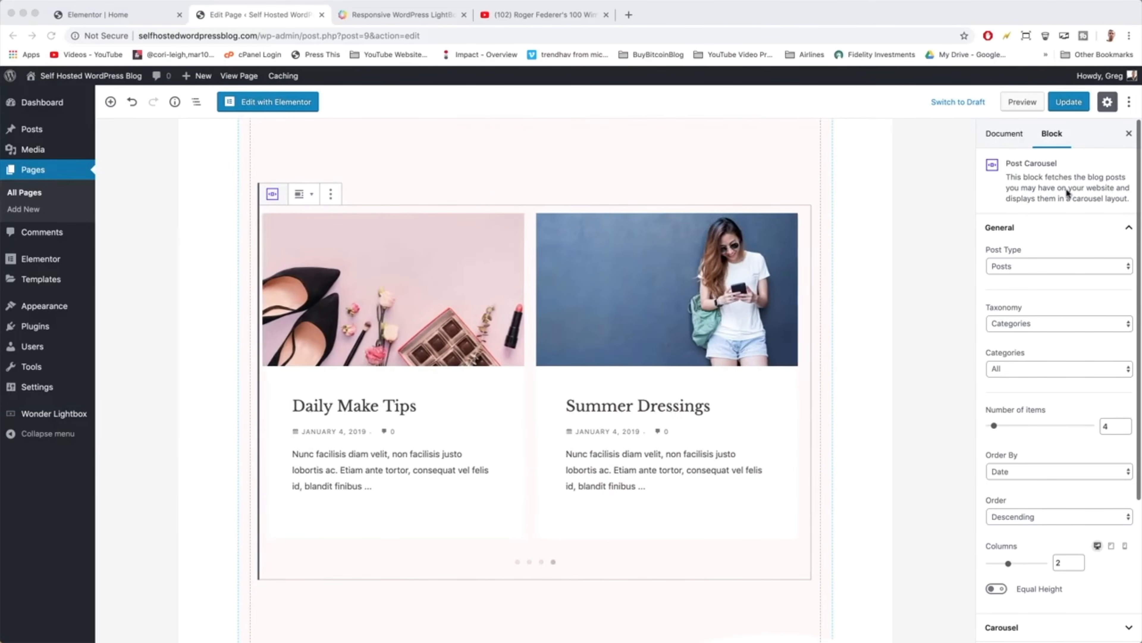
# Look through the "Personal Style Stories" section and try out editing the "Consultations are free!" and "CONTACT ME" headings.
pyautogui.scroll(-10, 430, 235)
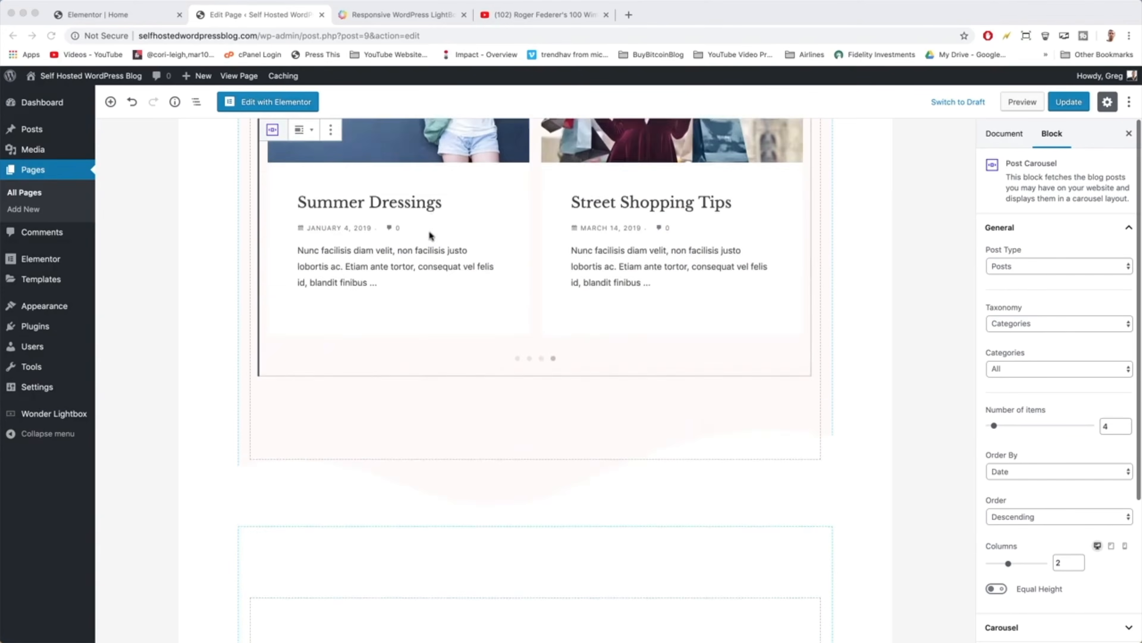
pyautogui.scroll(-6, 430, 235)
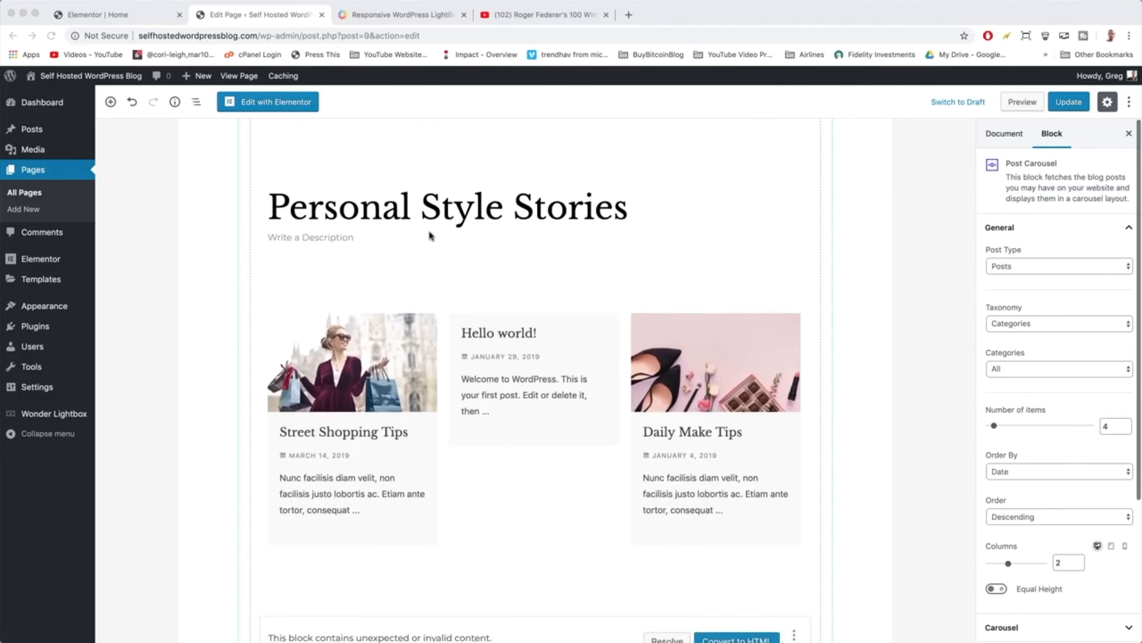
pyautogui.scroll(-7, 587, 340)
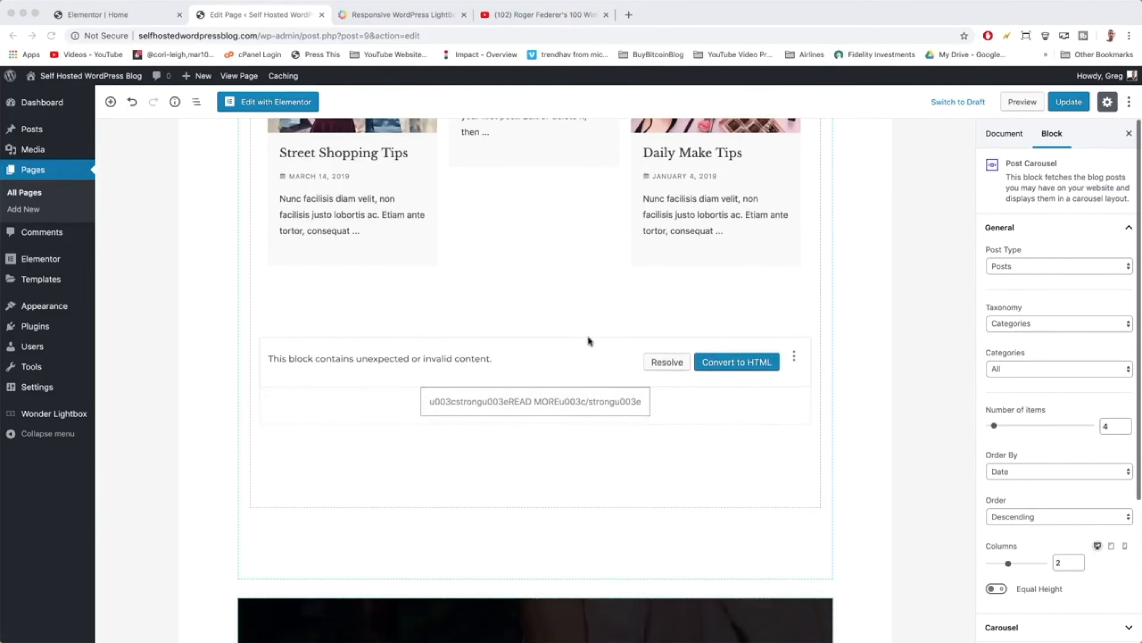
pyautogui.scroll(-4, 589, 341)
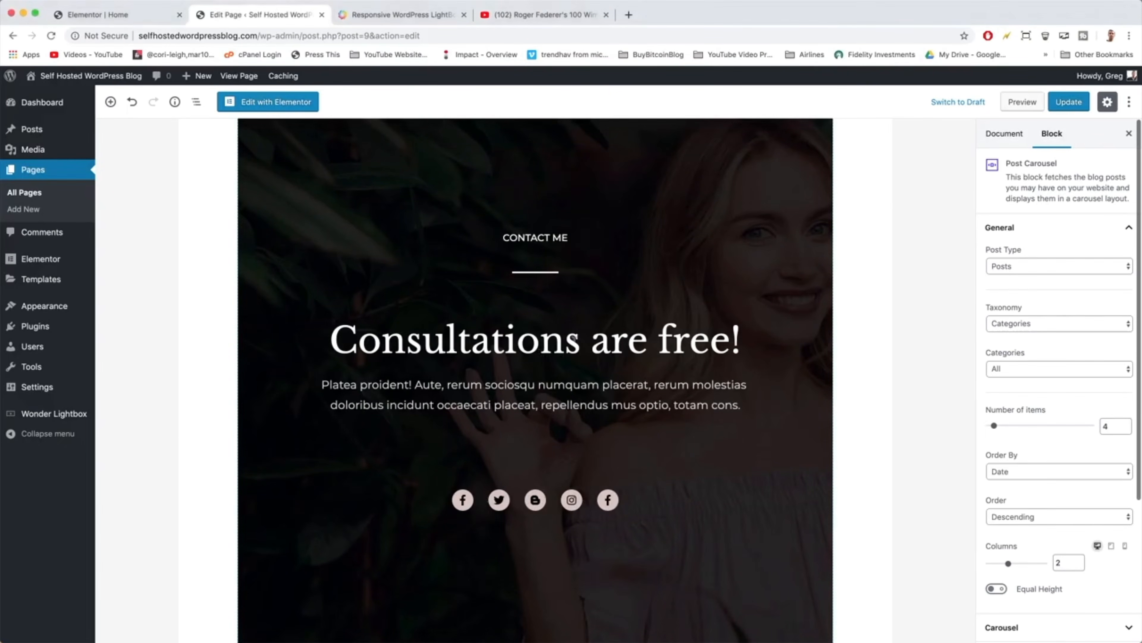
pyautogui.click(580, 342)
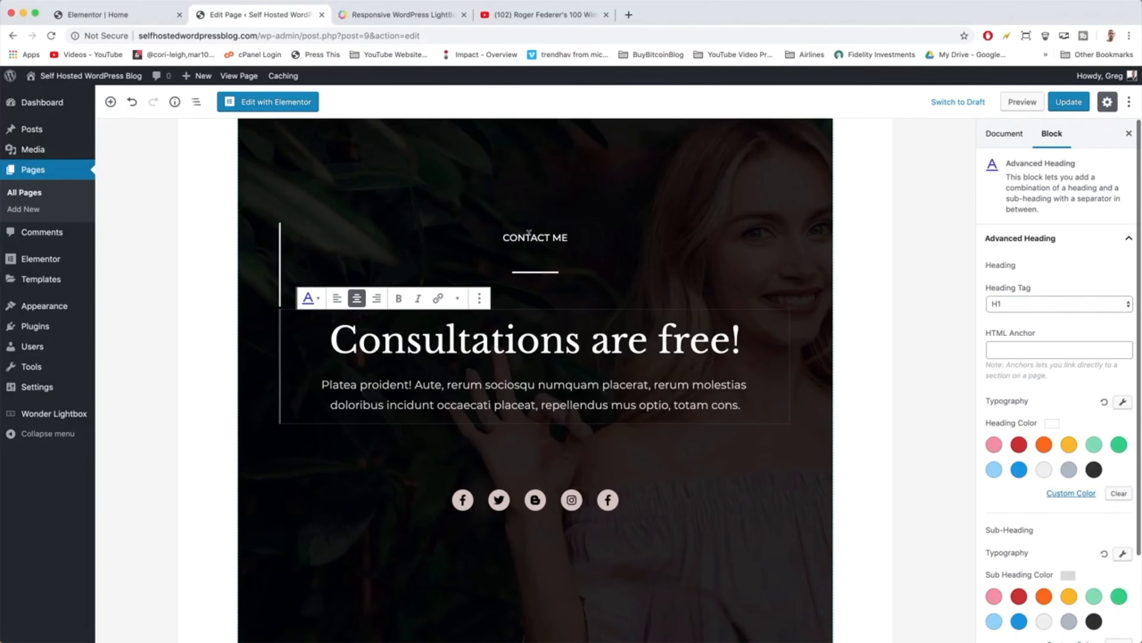
pyautogui.doubleClick(529, 232)
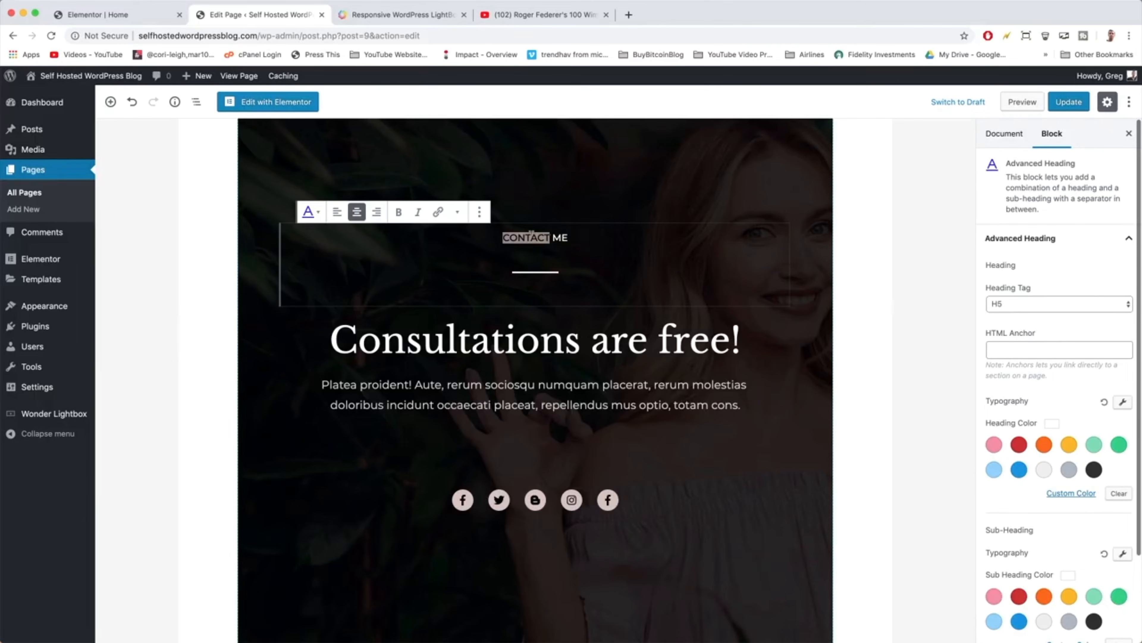
pyautogui.press('BackSpace')
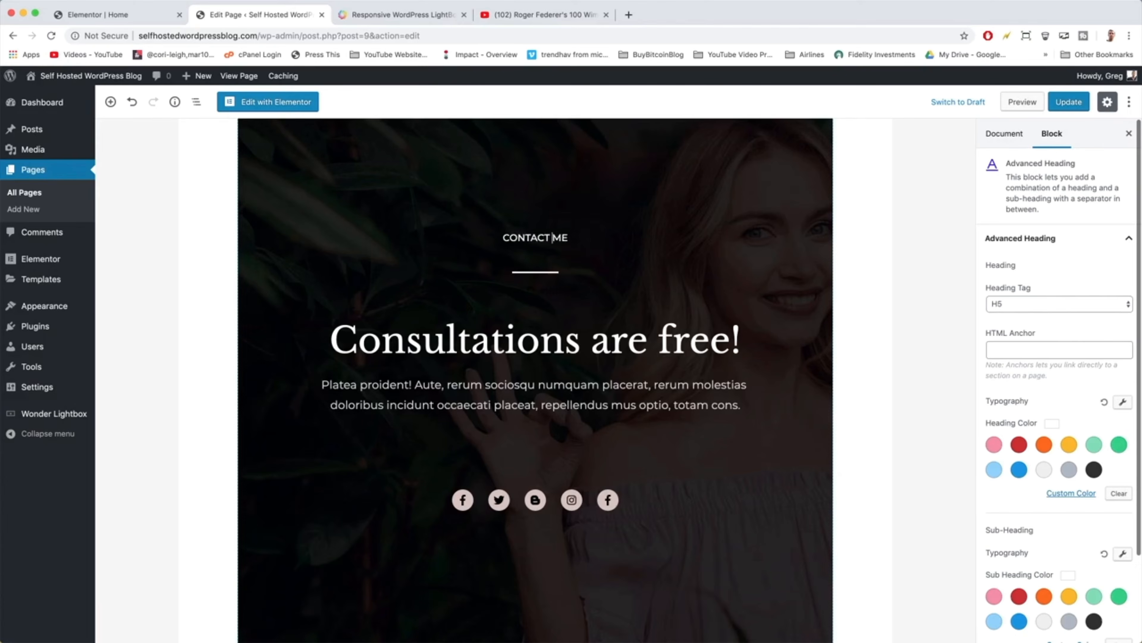
# Update the Blog page to save its changes.
pyautogui.scroll(15, 531, 261)
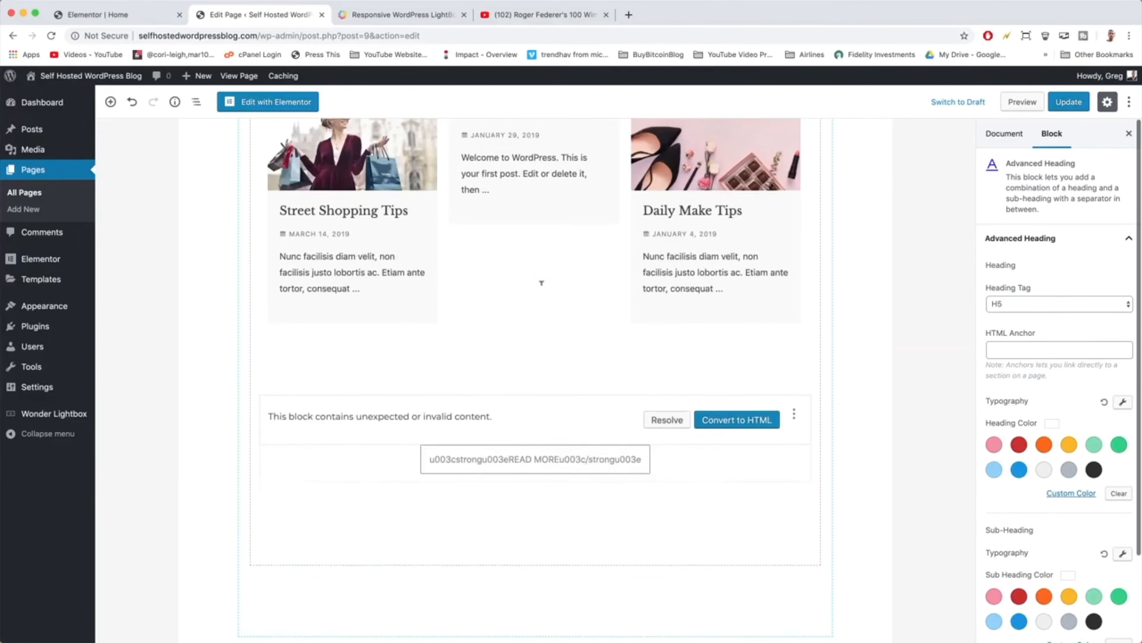
pyautogui.scroll(5, 542, 289)
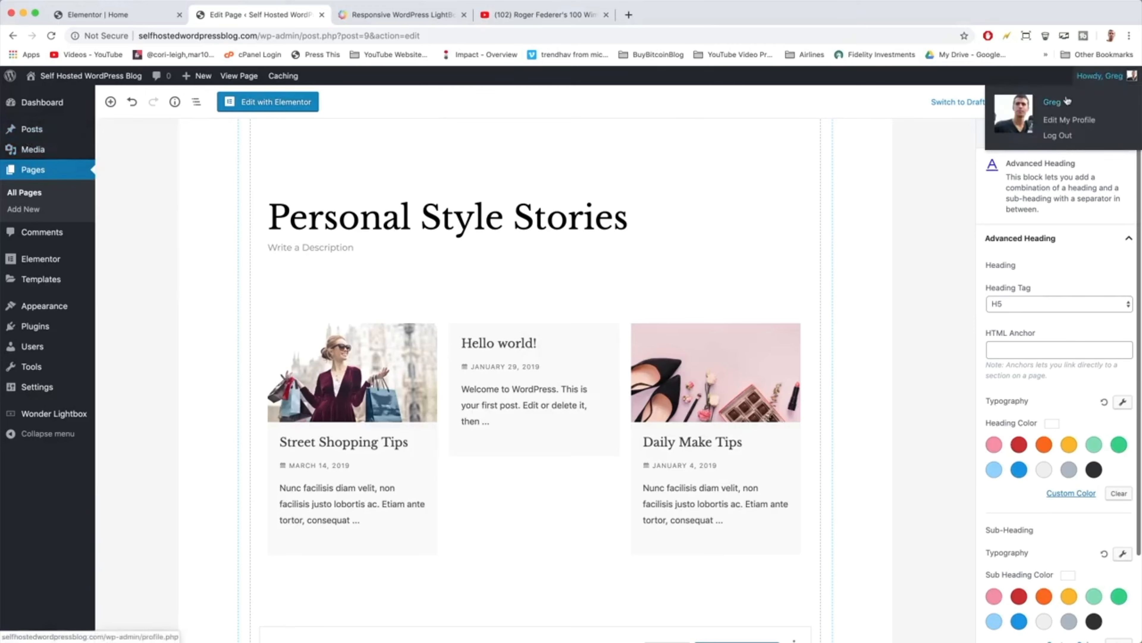
pyautogui.click(1068, 103)
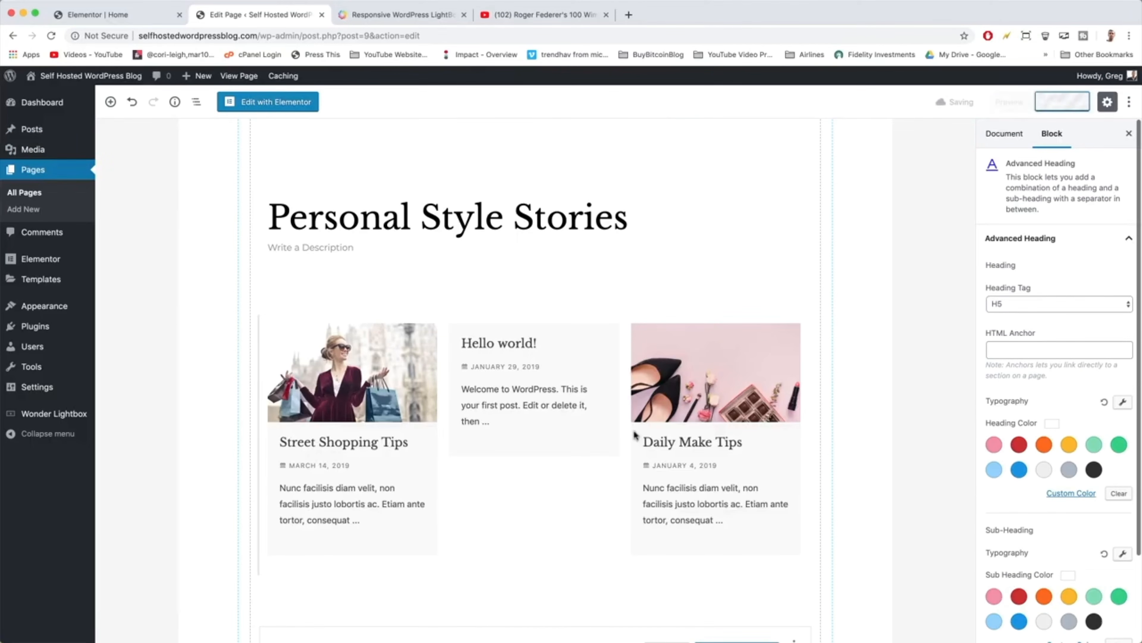
# Open the list of all posts and move the "Hello world!" post to the trash.
pyautogui.click(35, 130)
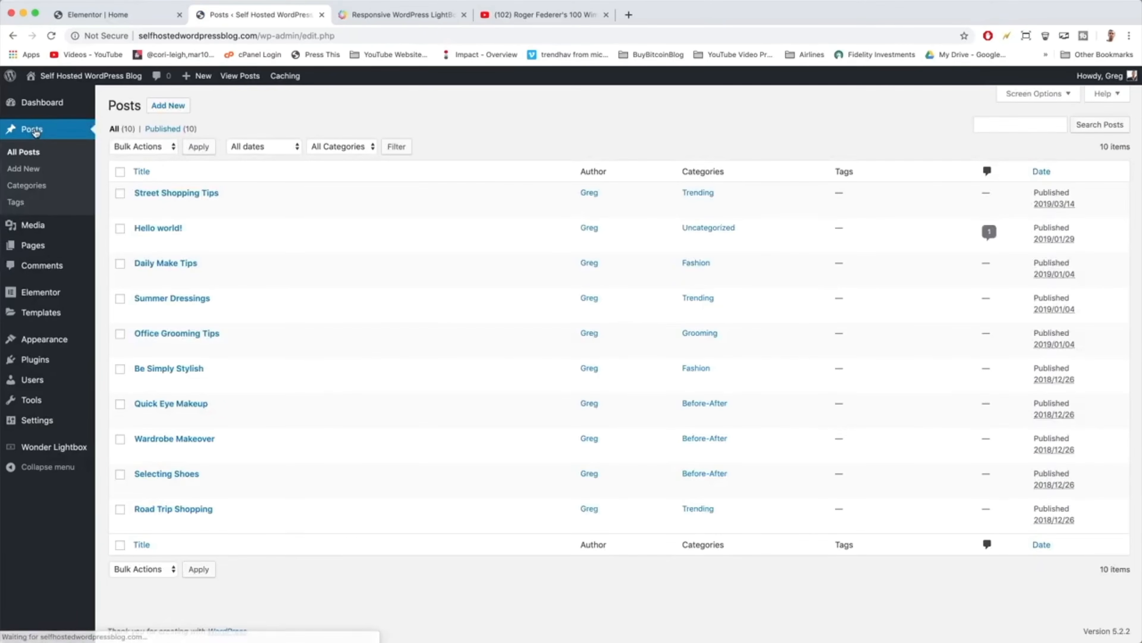
pyautogui.click(208, 242)
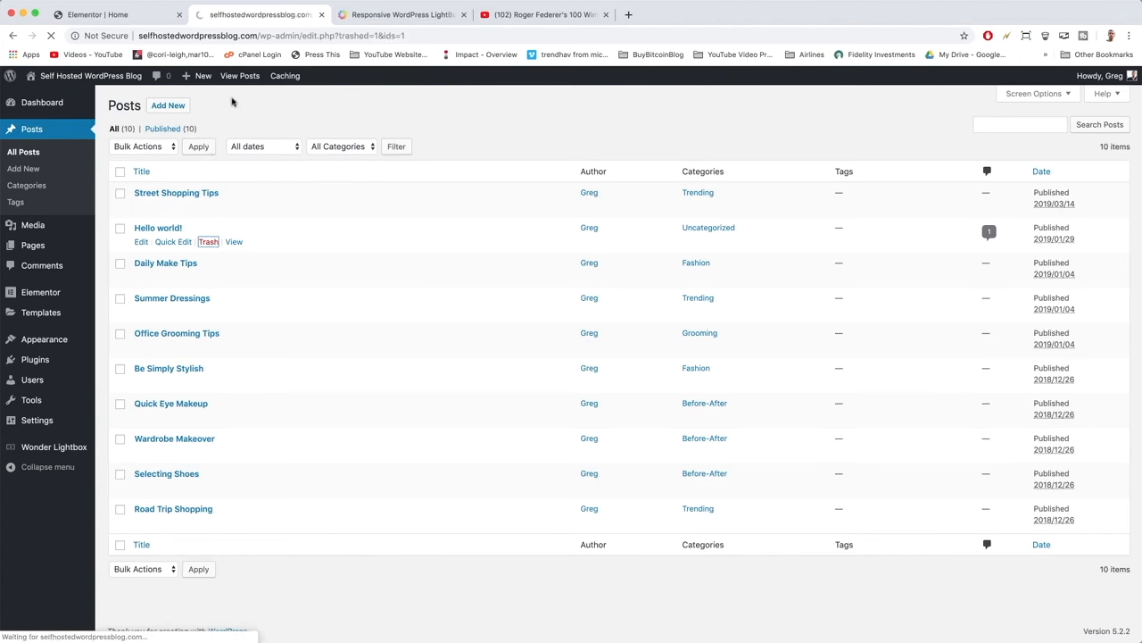
# Visit the live site's Blog page and look over the featured post and the post carousel.
pyautogui.click(115, 80)
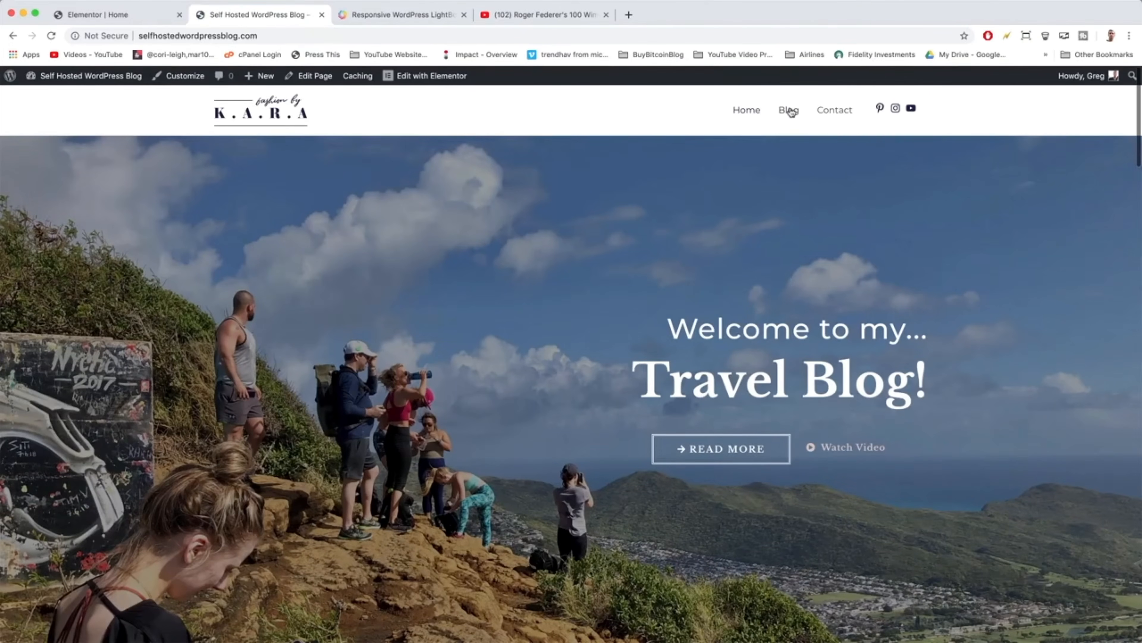
pyautogui.click(790, 111)
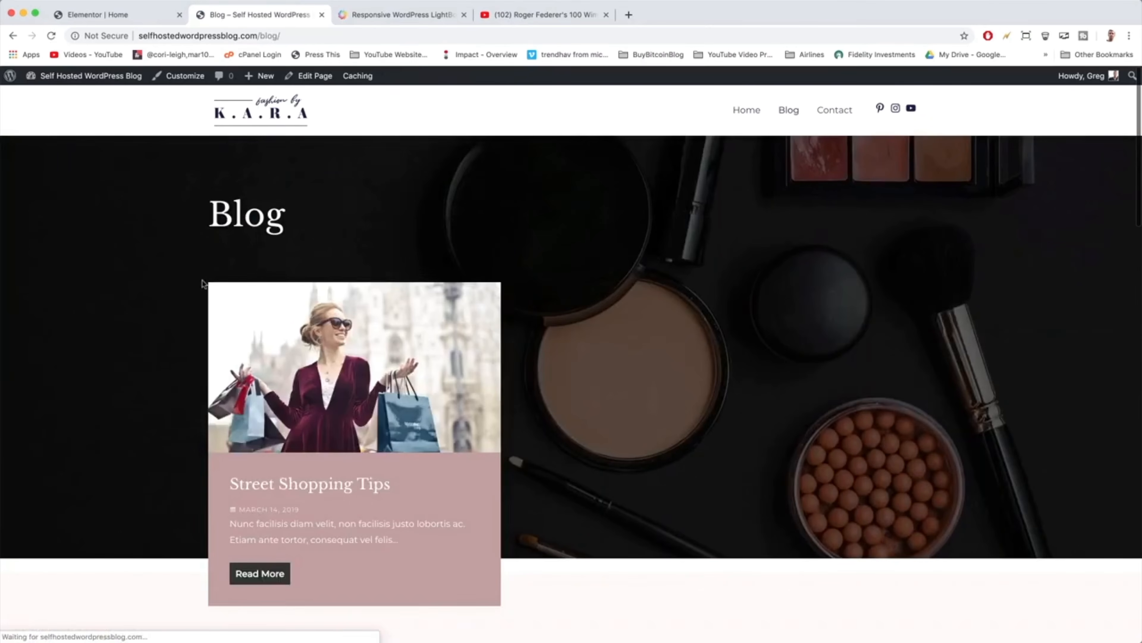
pyautogui.scroll(-10, 471, 275)
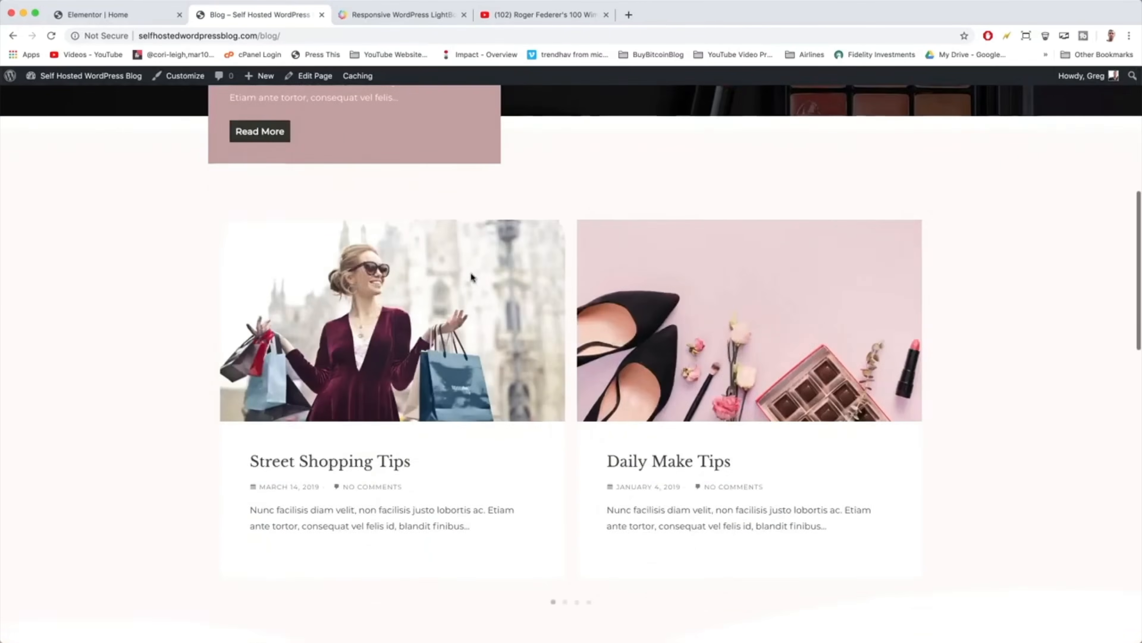
pyautogui.scroll(10, 472, 275)
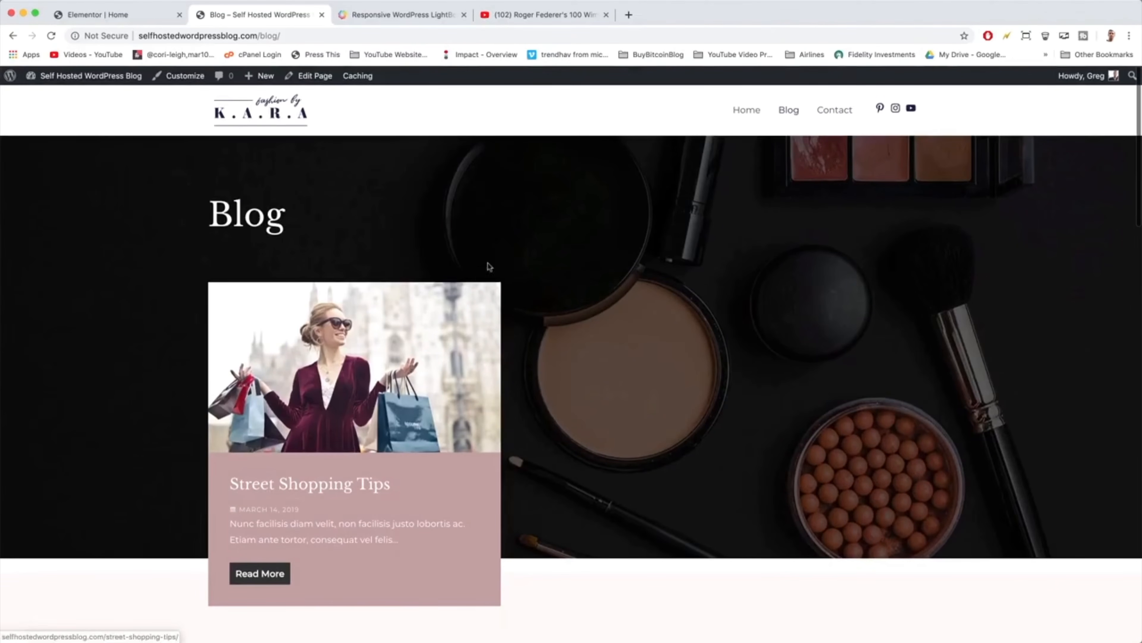
# Open the "Street Shopping Tips" post for editing from the list of all posts and look through its content.
pyautogui.click(91, 75)
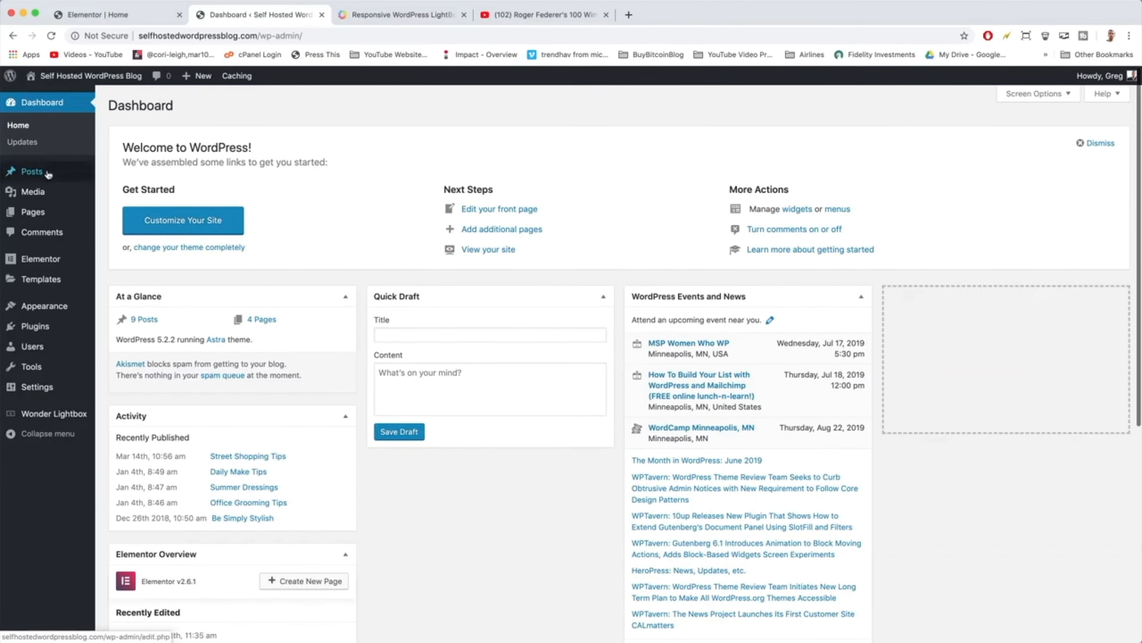
pyautogui.moveTo(48, 173)
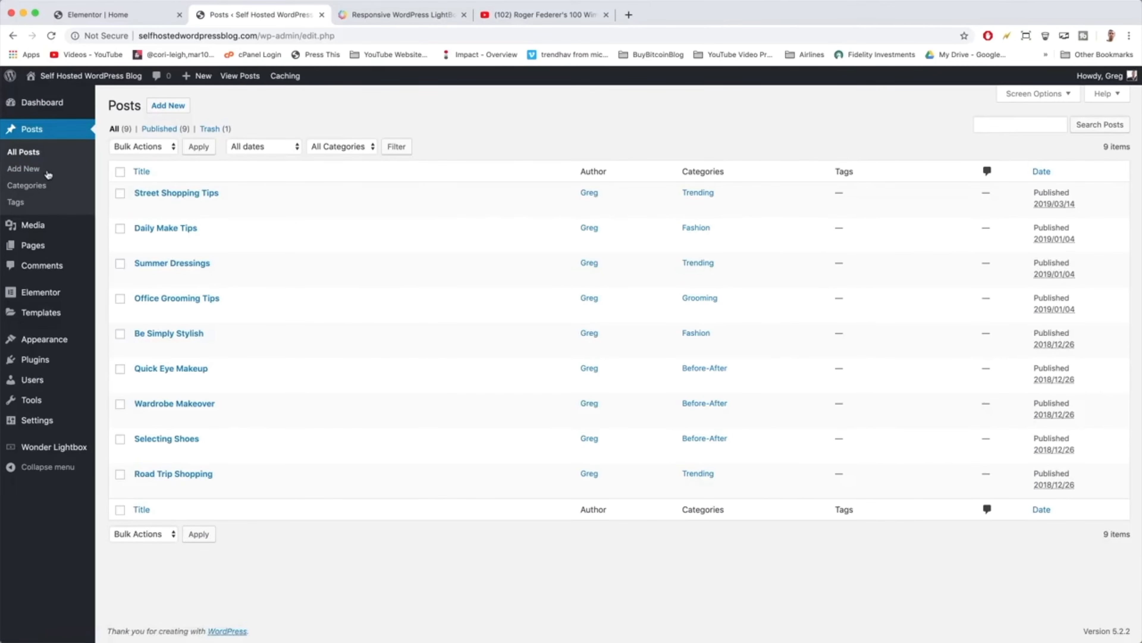
pyautogui.click(153, 194)
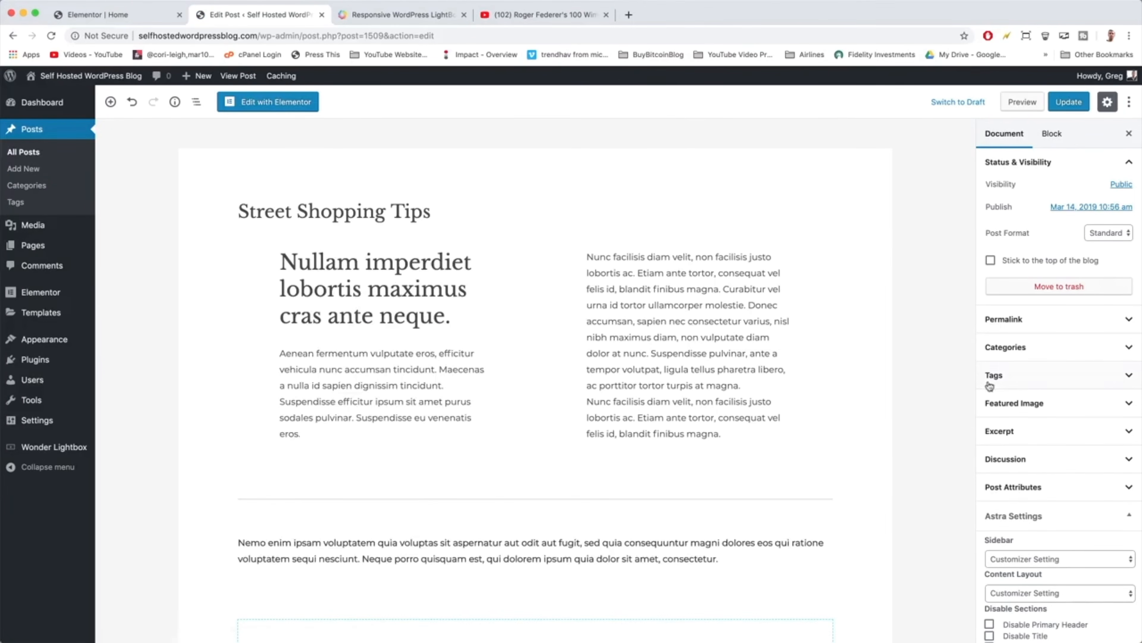
pyautogui.scroll(-10, 960, 378)
pyautogui.scroll(10, 961, 378)
pyautogui.scroll(-10, 960, 378)
# Replace the post's featured image with the newly uploaded photo calhoun.JPG.
pyautogui.click(1030, 405)
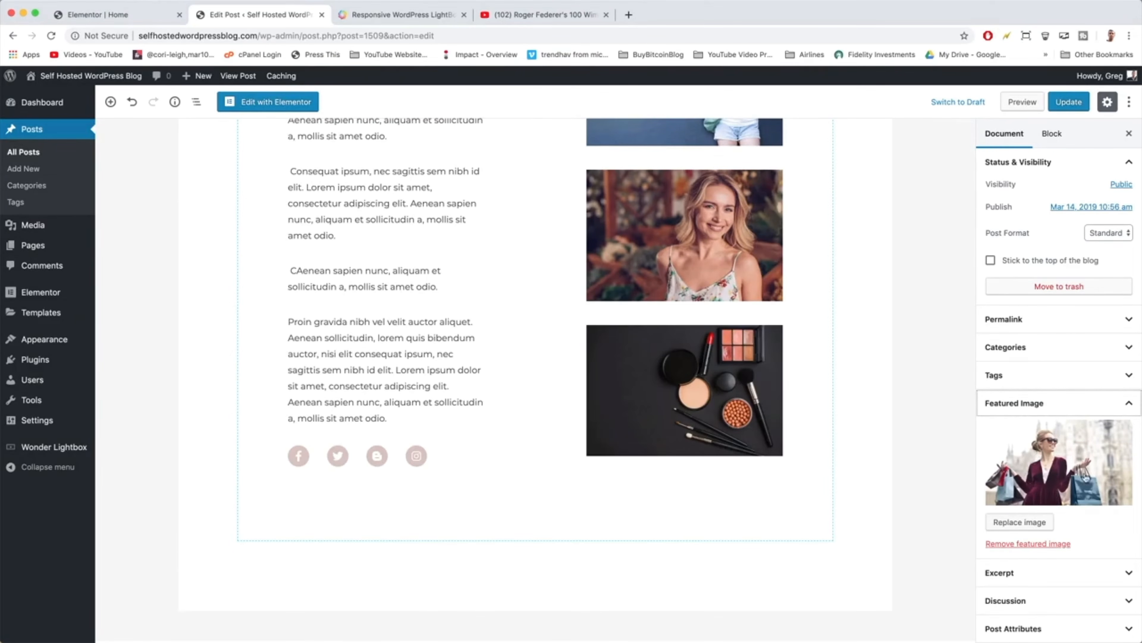
pyautogui.click(1104, 402)
pyautogui.scroll(10, 828, 398)
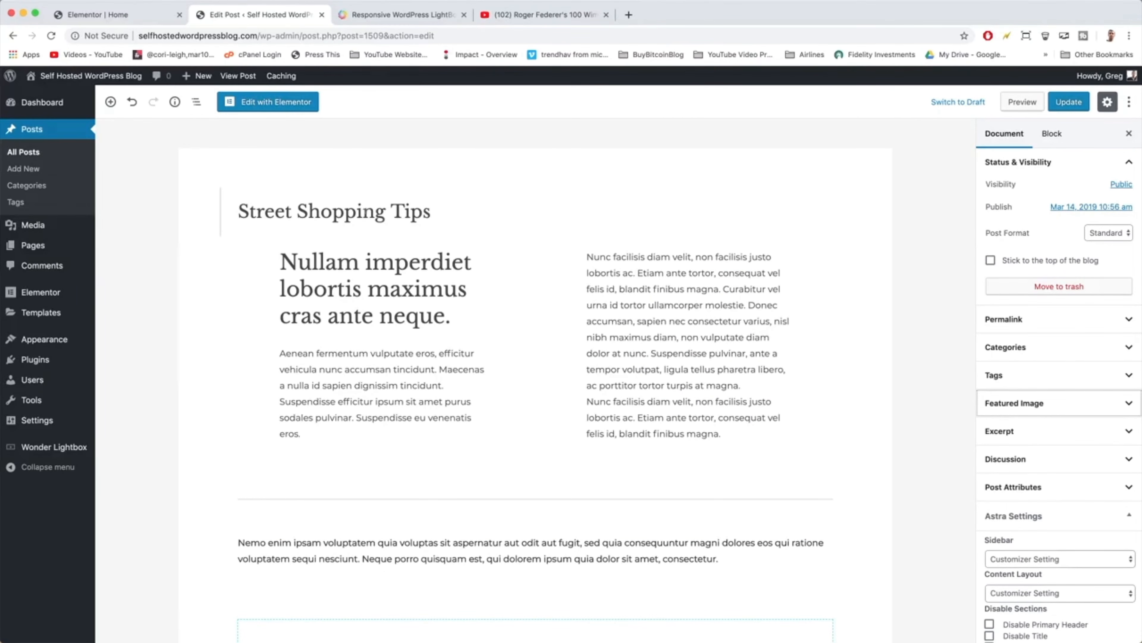
pyautogui.click(1014, 400)
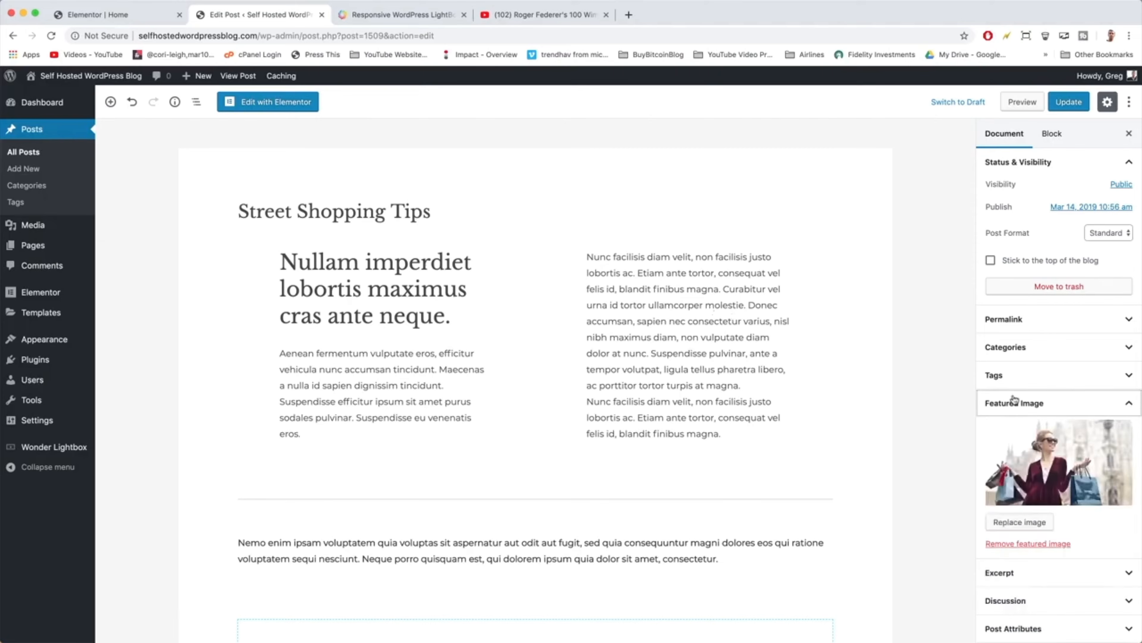
pyautogui.click(1036, 455)
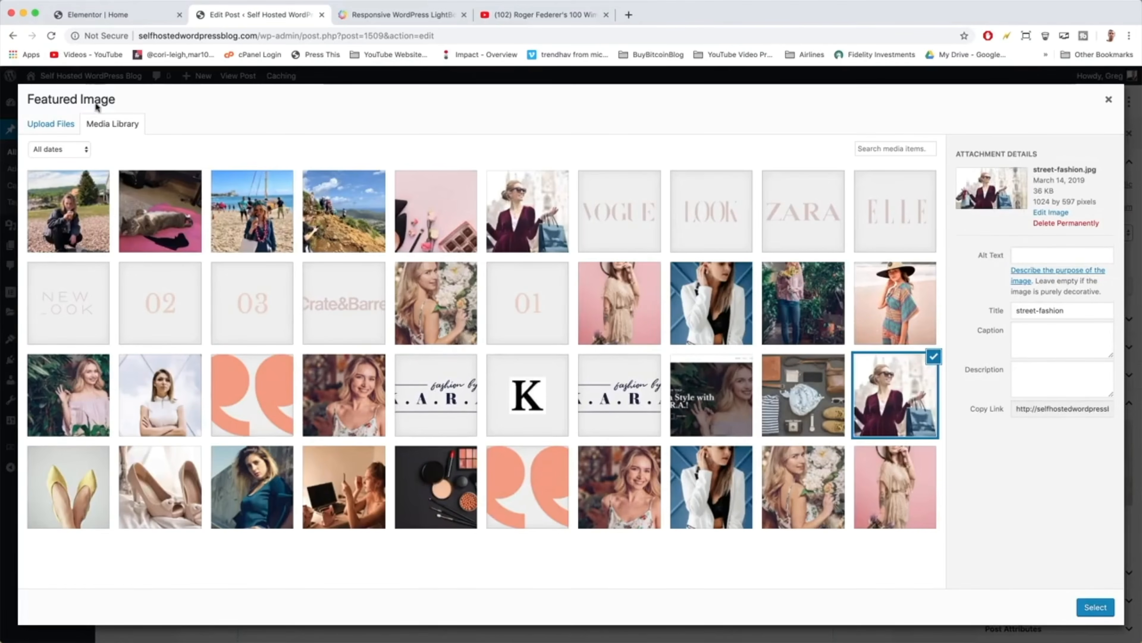
pyautogui.click(40, 129)
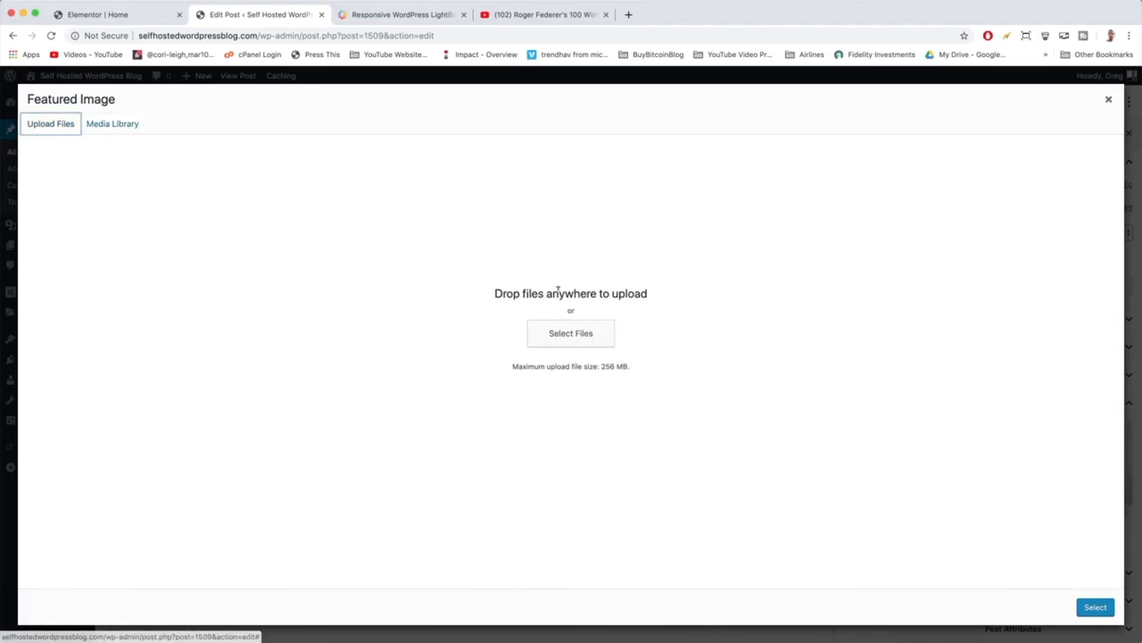
pyautogui.click(572, 333)
pyautogui.doubleClick(344, 217)
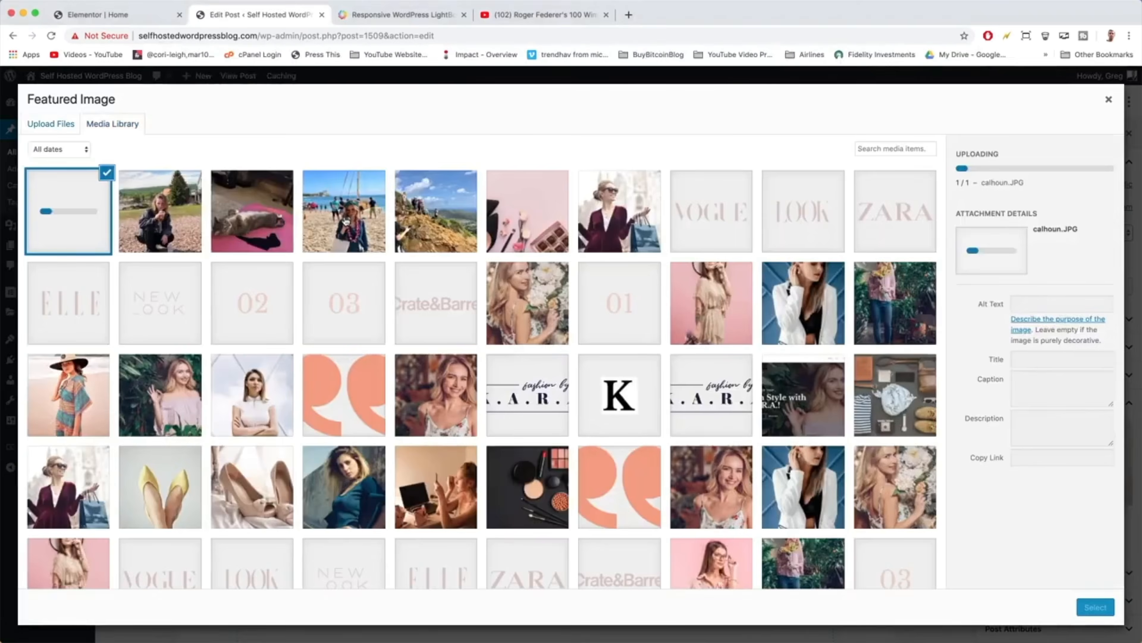
pyautogui.click(1089, 609)
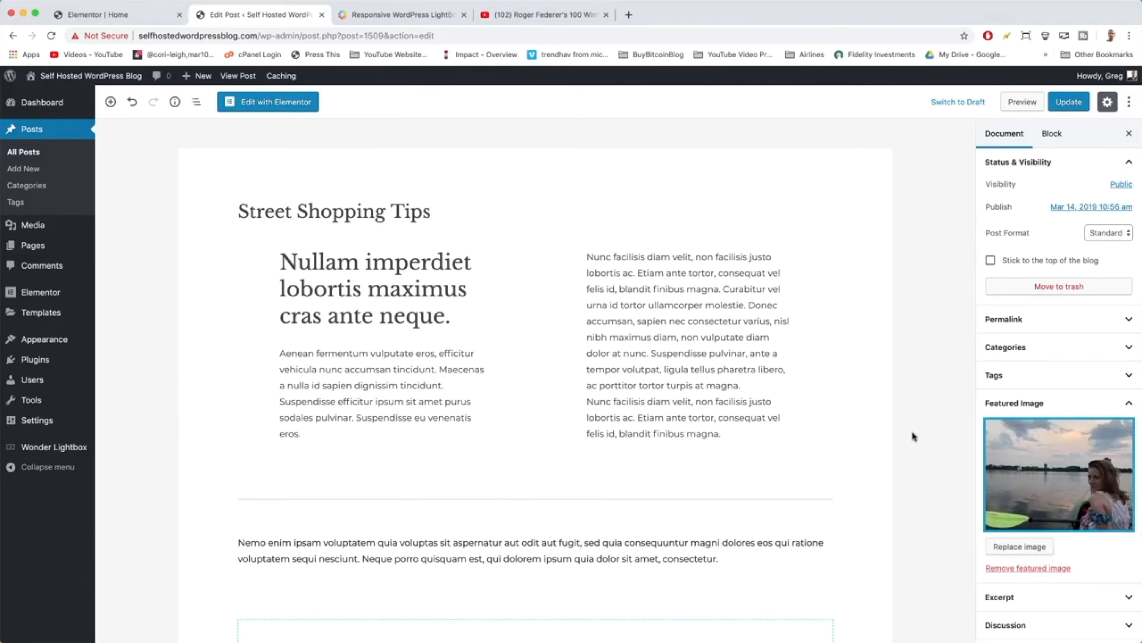
# Change the post's title to "Street Travel Tips" and update the post.
pyautogui.doubleClick(402, 206)
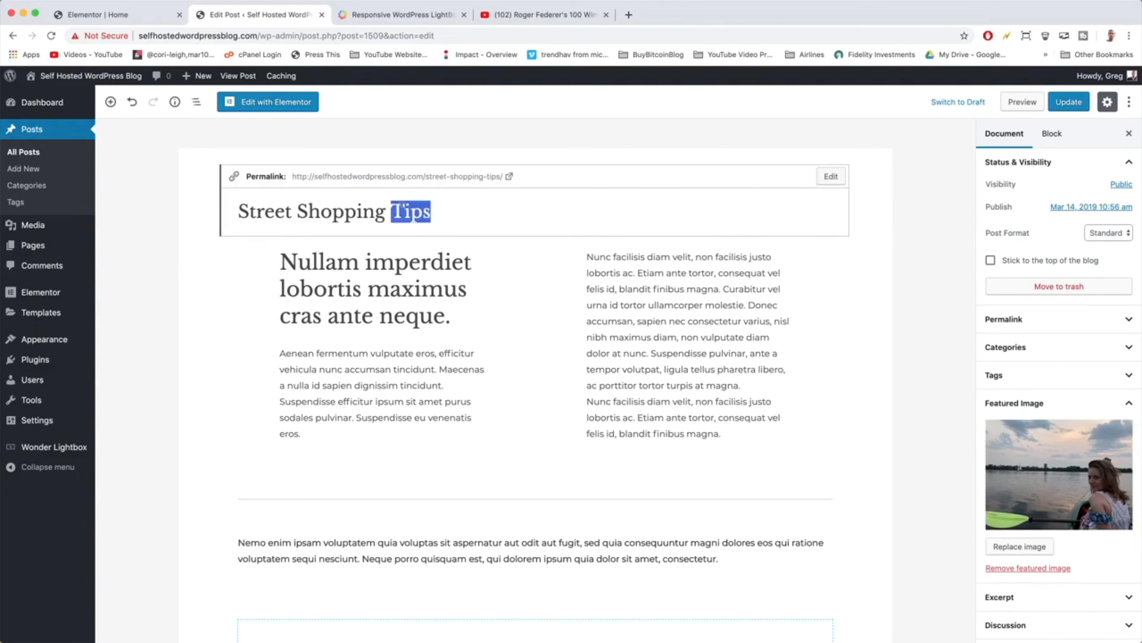
pyautogui.press('BackSpace')
pyautogui.press('BackSpace')
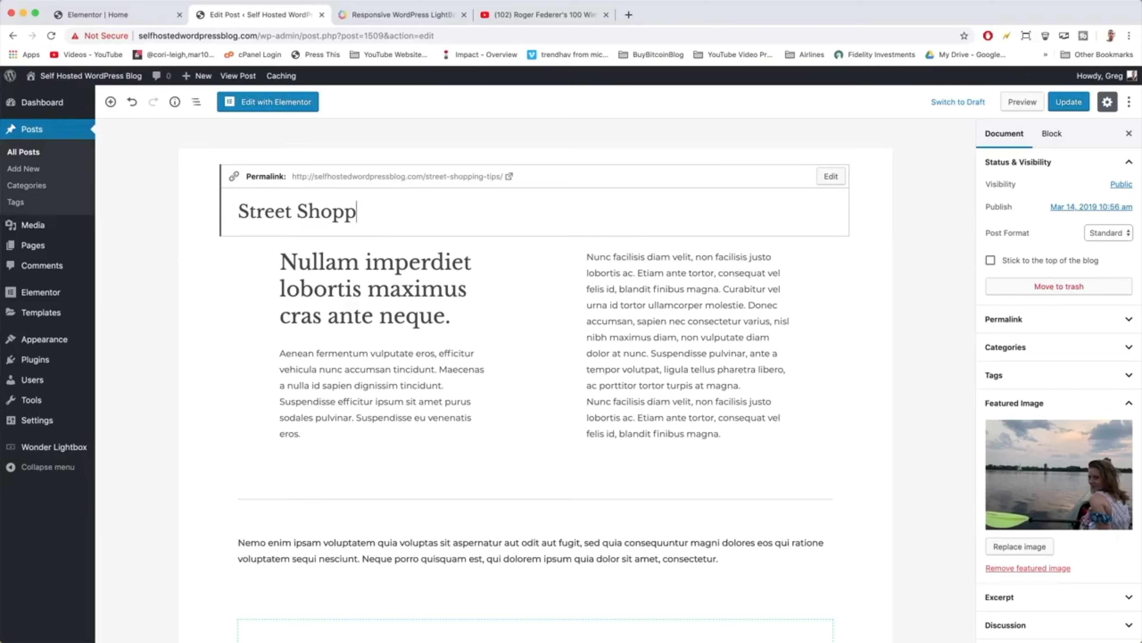
pyautogui.write('Travel Tips')
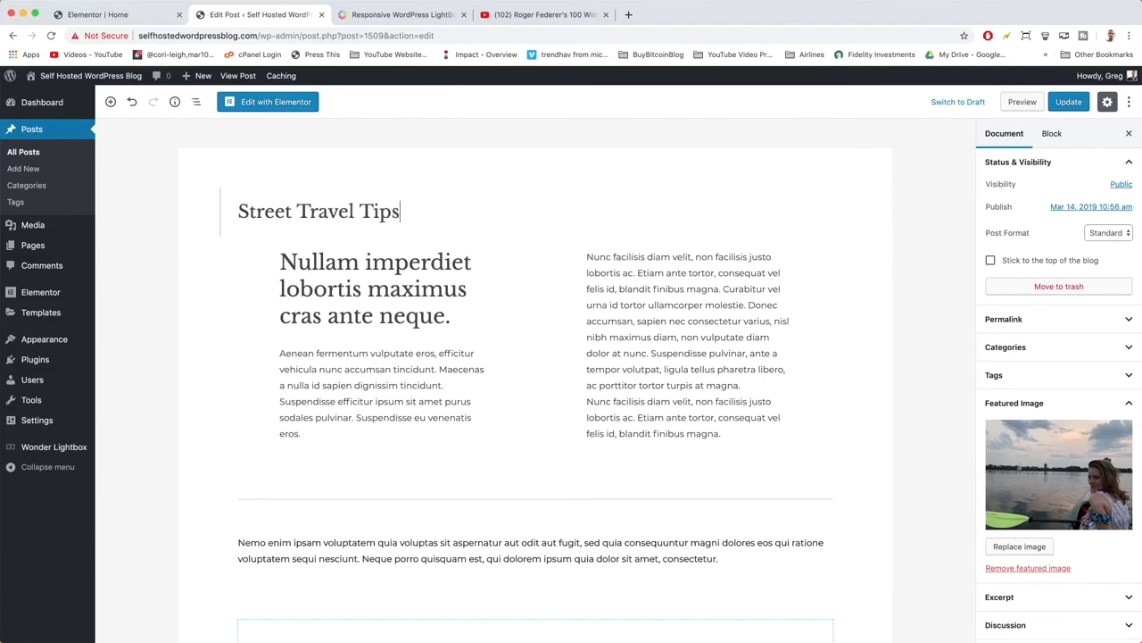
pyautogui.click(1064, 101)
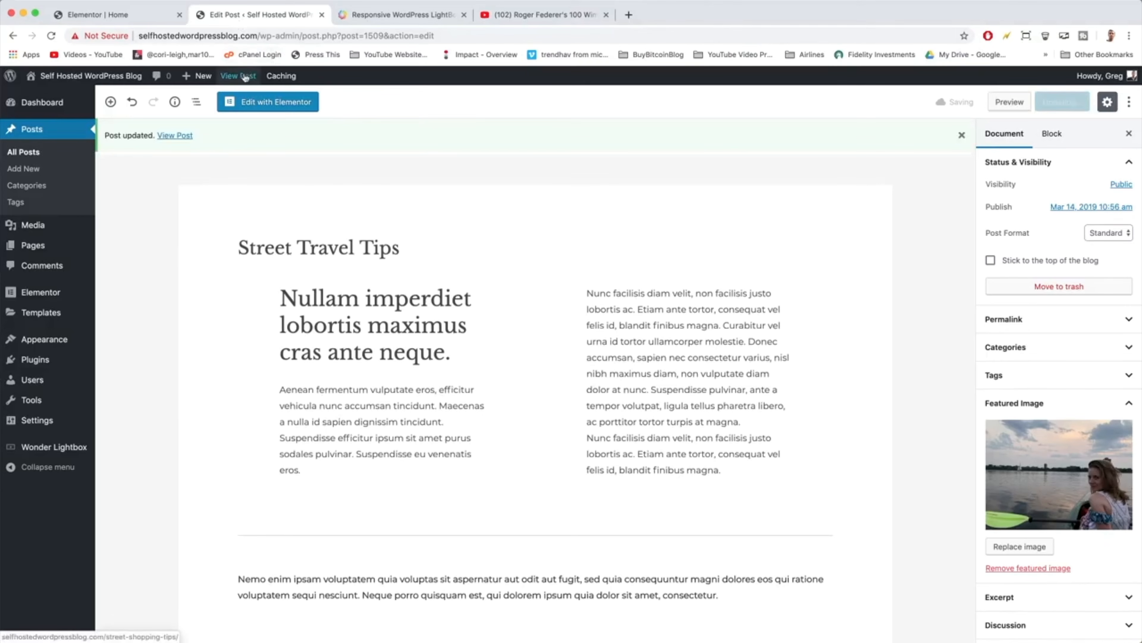
# View the updated post on the live site and look through its featured image, text and inline photos.
pyautogui.click(245, 77)
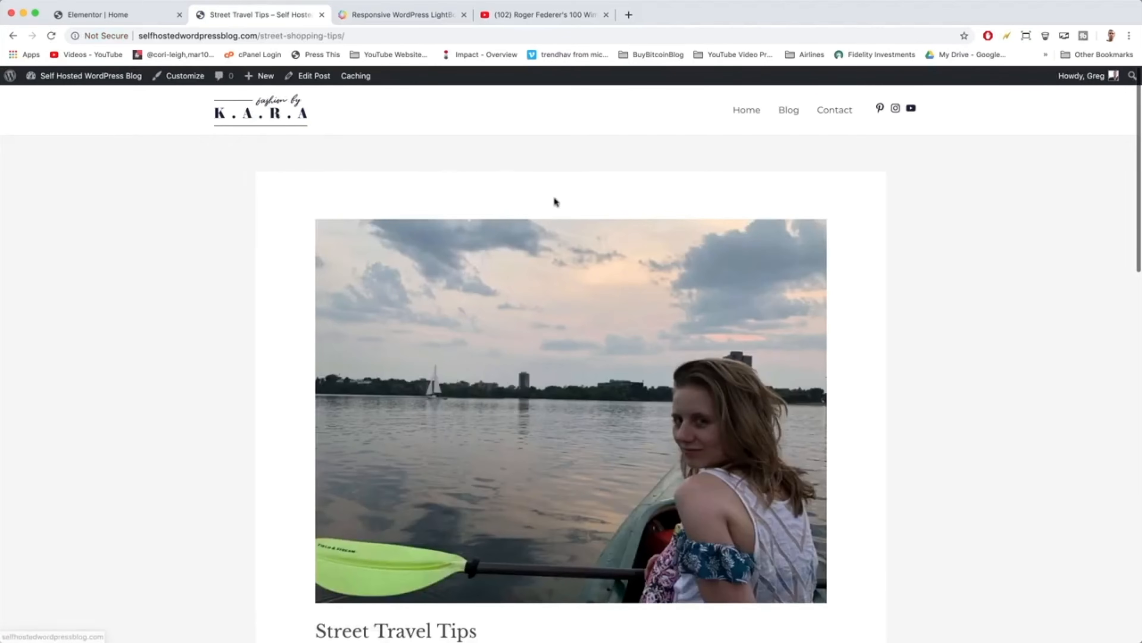
pyautogui.scroll(-7, 657, 340)
pyautogui.scroll(-1, 657, 343)
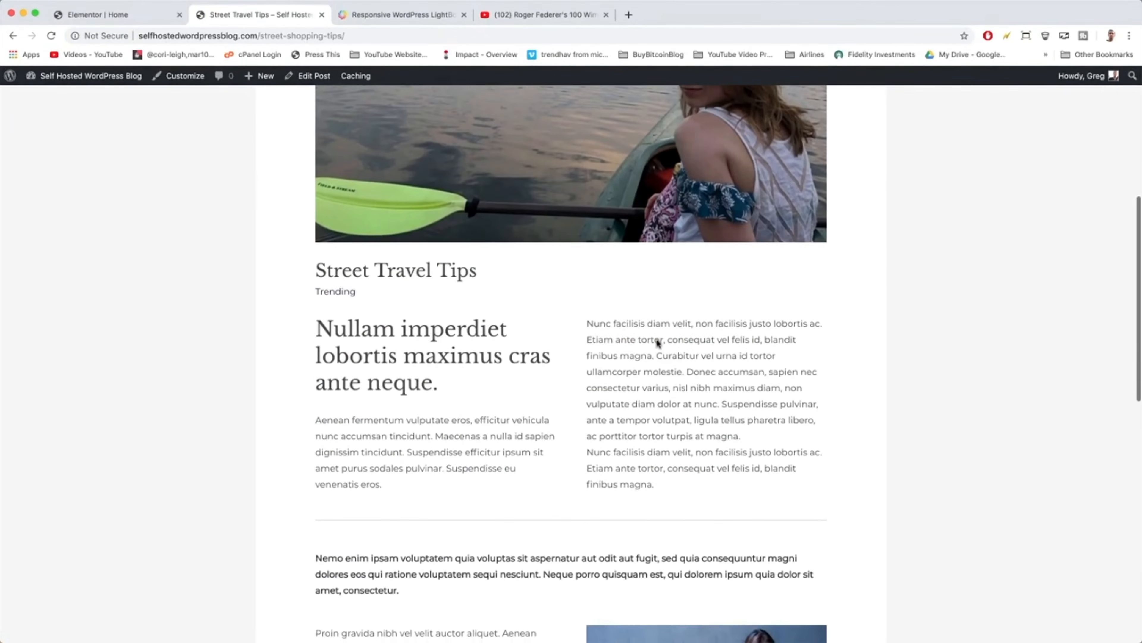
pyautogui.scroll(-3, 657, 338)
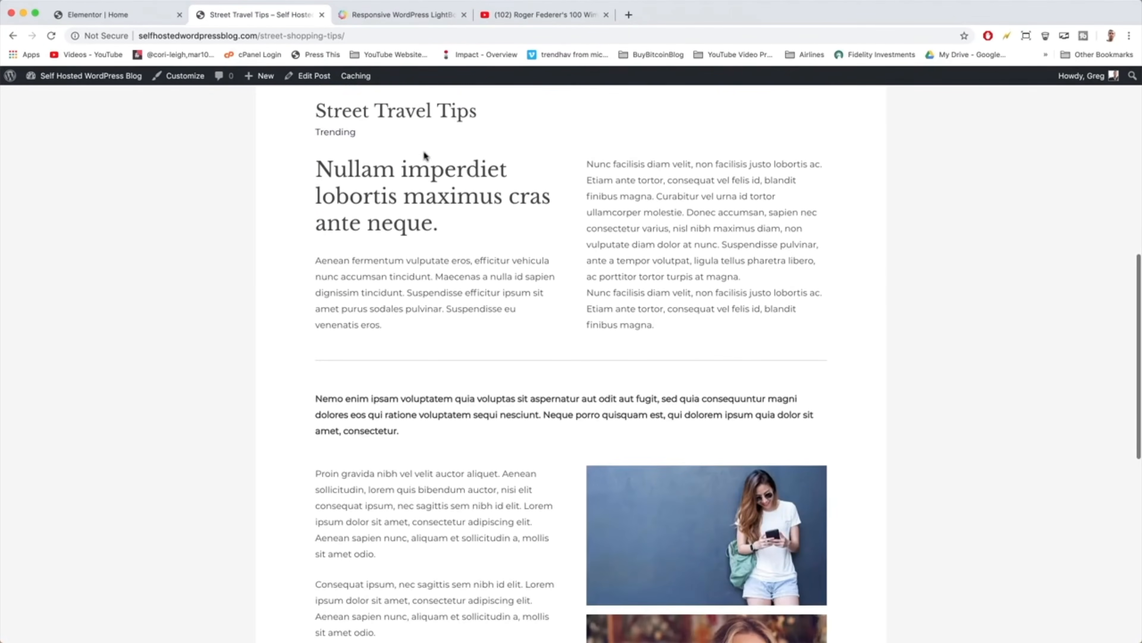
pyautogui.scroll(3, 424, 153)
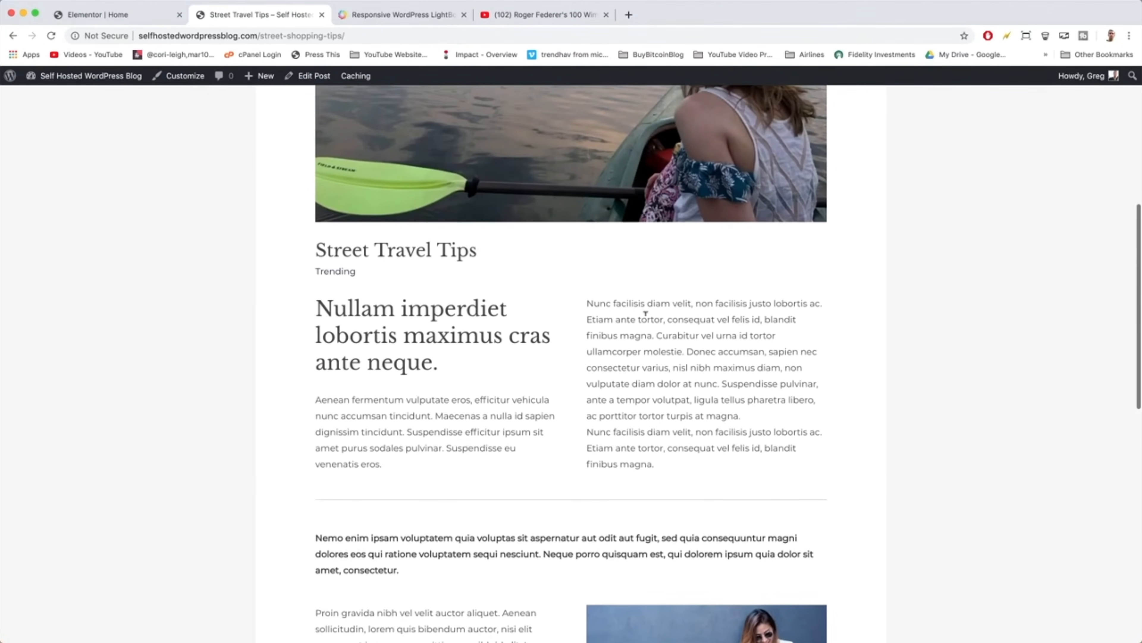
pyautogui.scroll(-7, 425, 337)
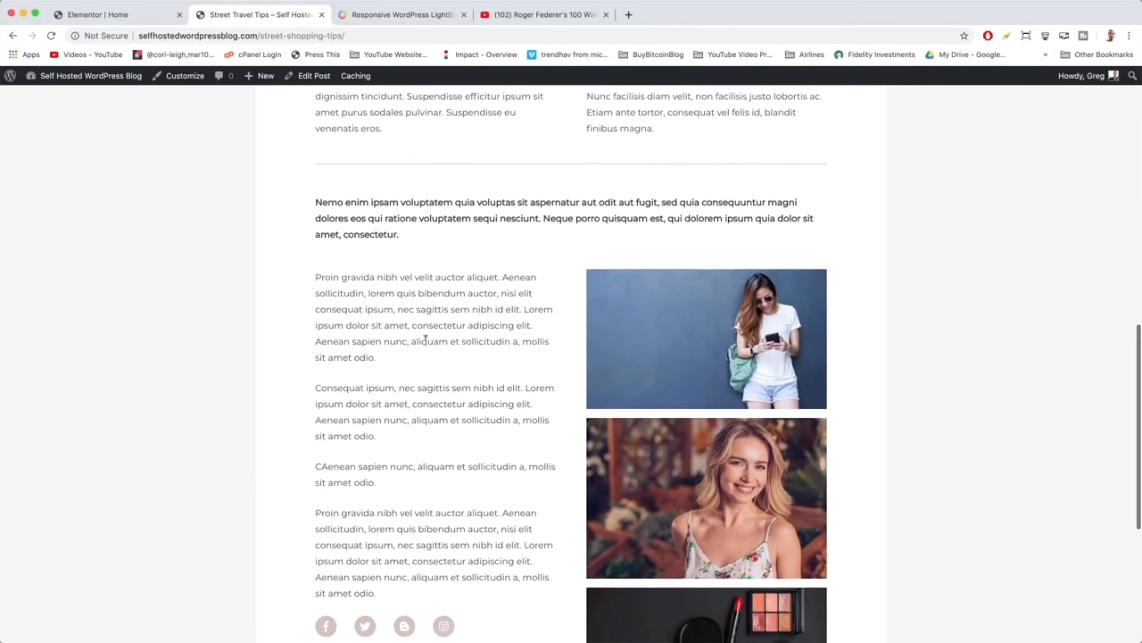
pyautogui.scroll(2, 454, 190)
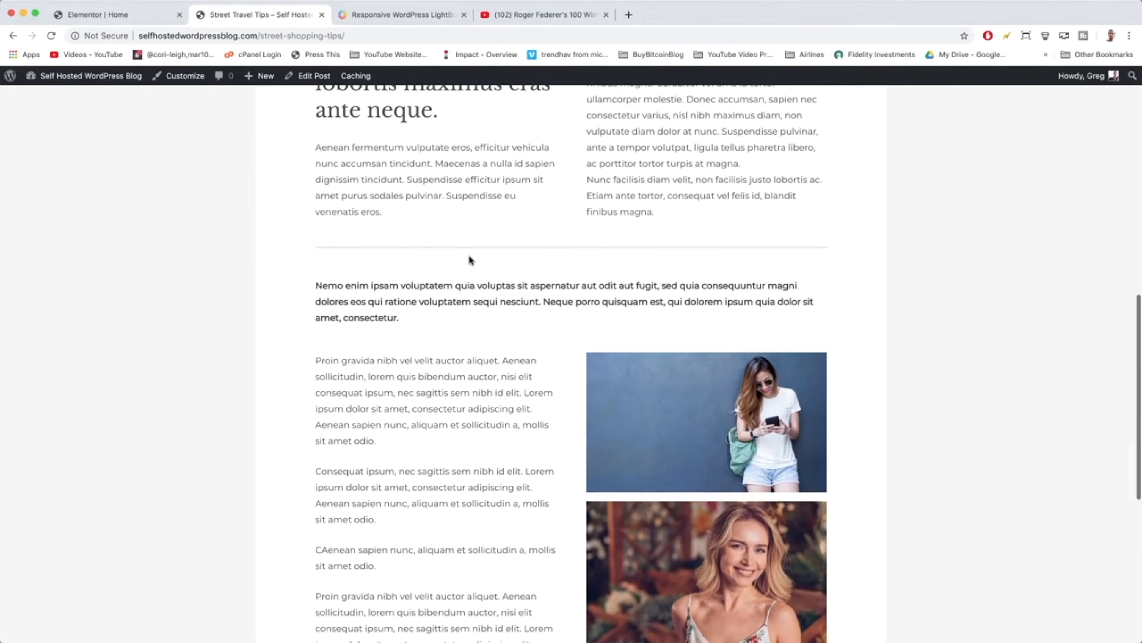
pyautogui.scroll(-4, 469, 257)
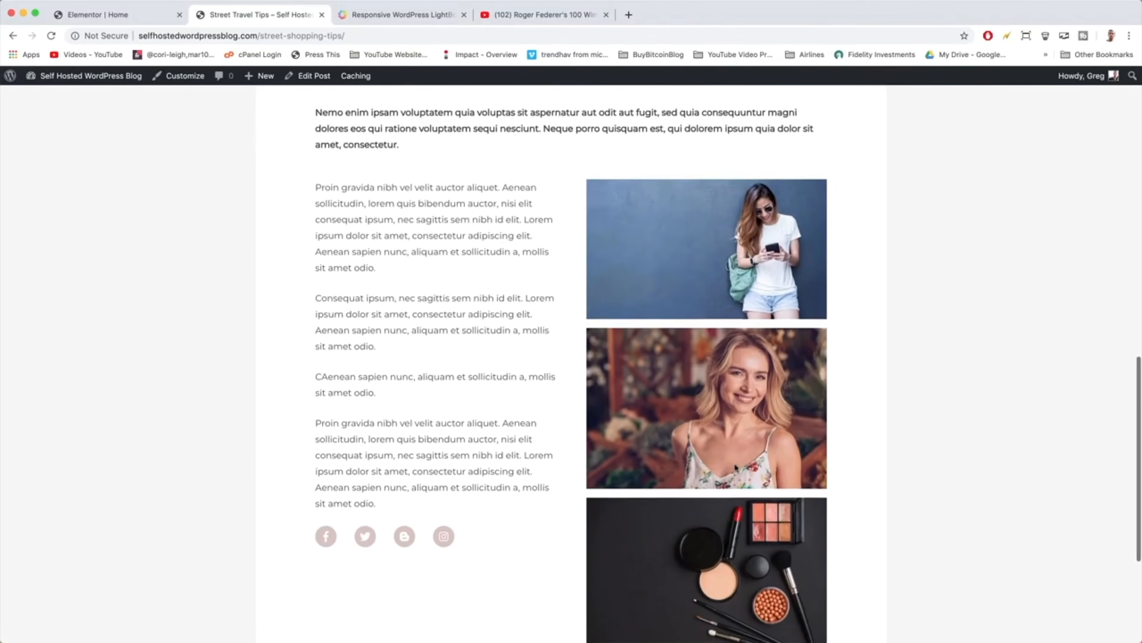
pyautogui.scroll(-3, 535, 378)
# Go to the live Blog page and check how the edited post appears in the banner and carousel, down to the footer.
pyautogui.click(365, 394)
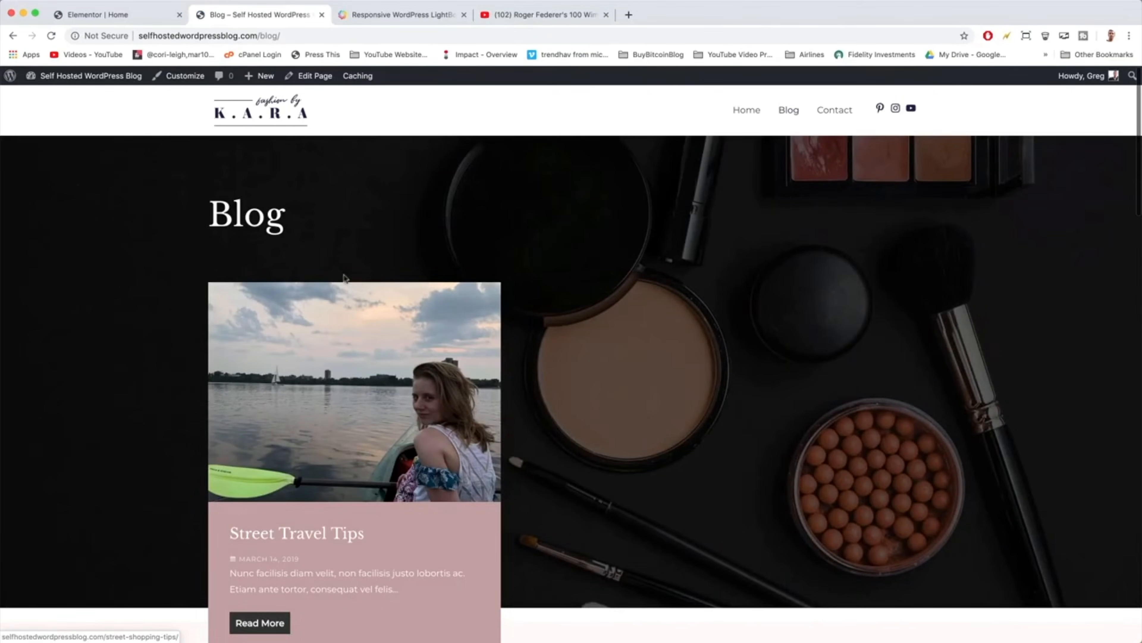
pyautogui.scroll(-6, 396, 354)
pyautogui.scroll(6, 396, 354)
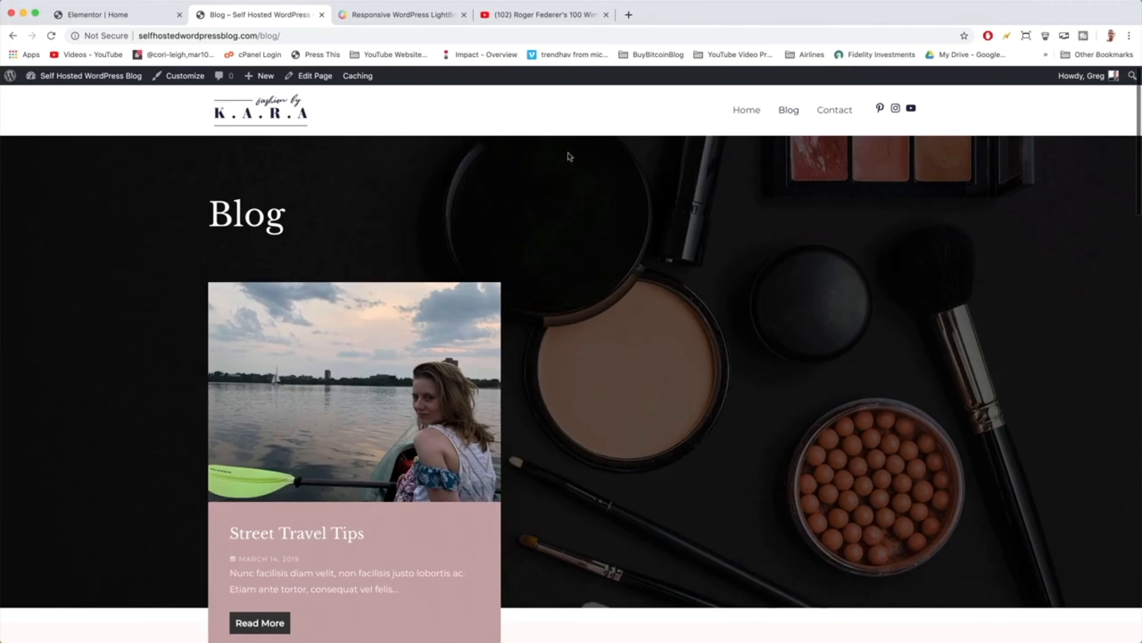
pyautogui.scroll(-5, 720, 484)
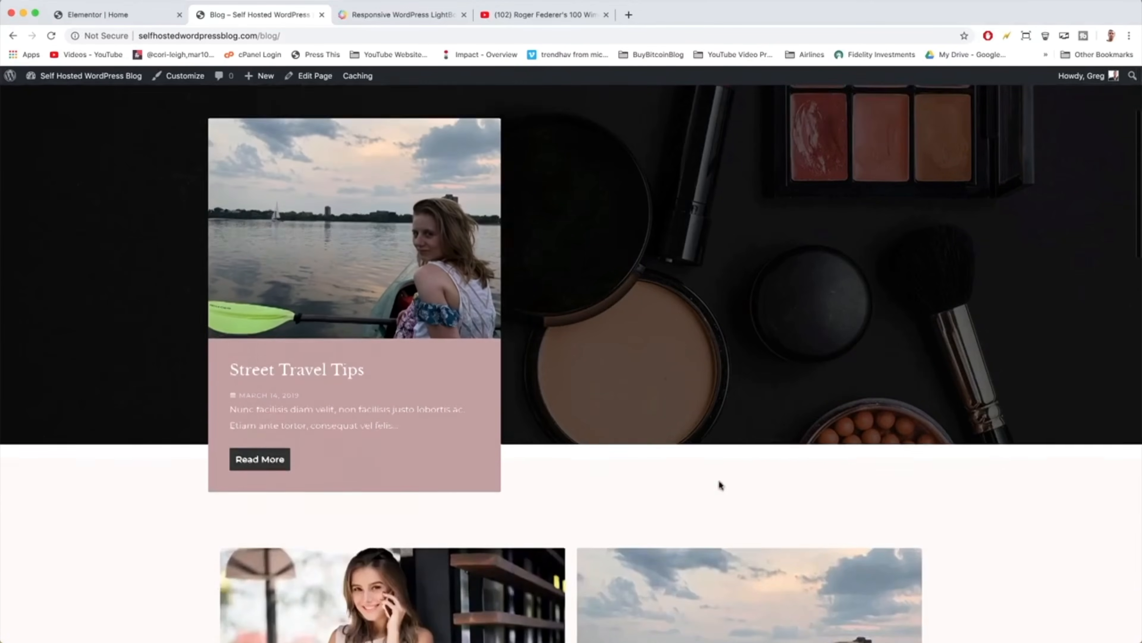
pyautogui.scroll(5, 648, 357)
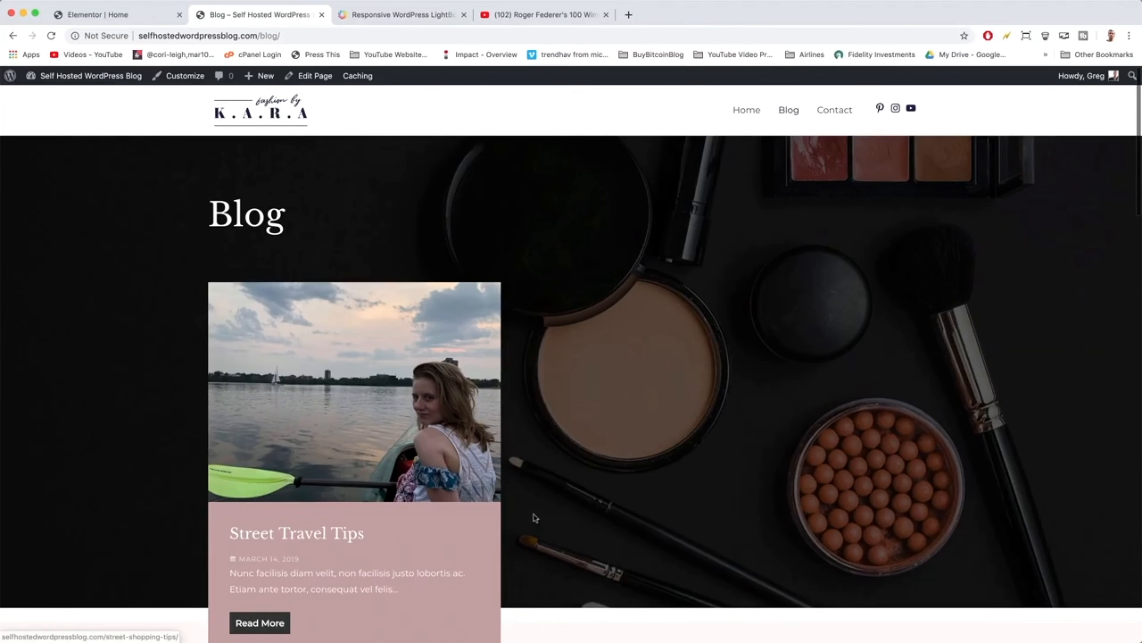
pyautogui.scroll(-10, 534, 517)
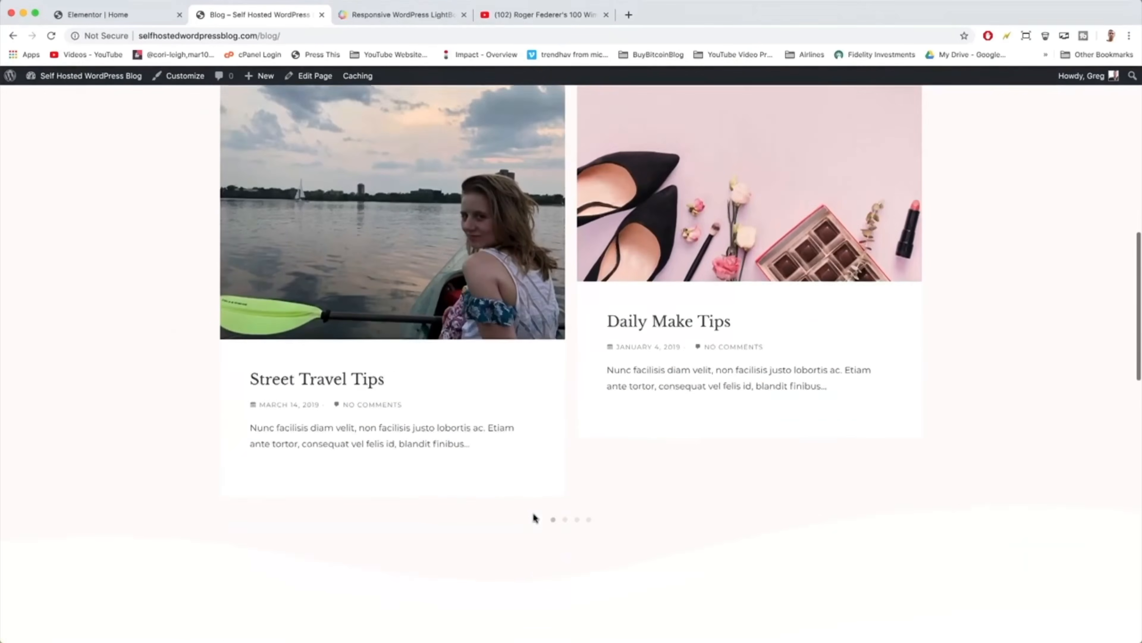
pyautogui.scroll(-2, 534, 518)
pyautogui.scroll(5, 534, 518)
pyautogui.scroll(-15, 534, 517)
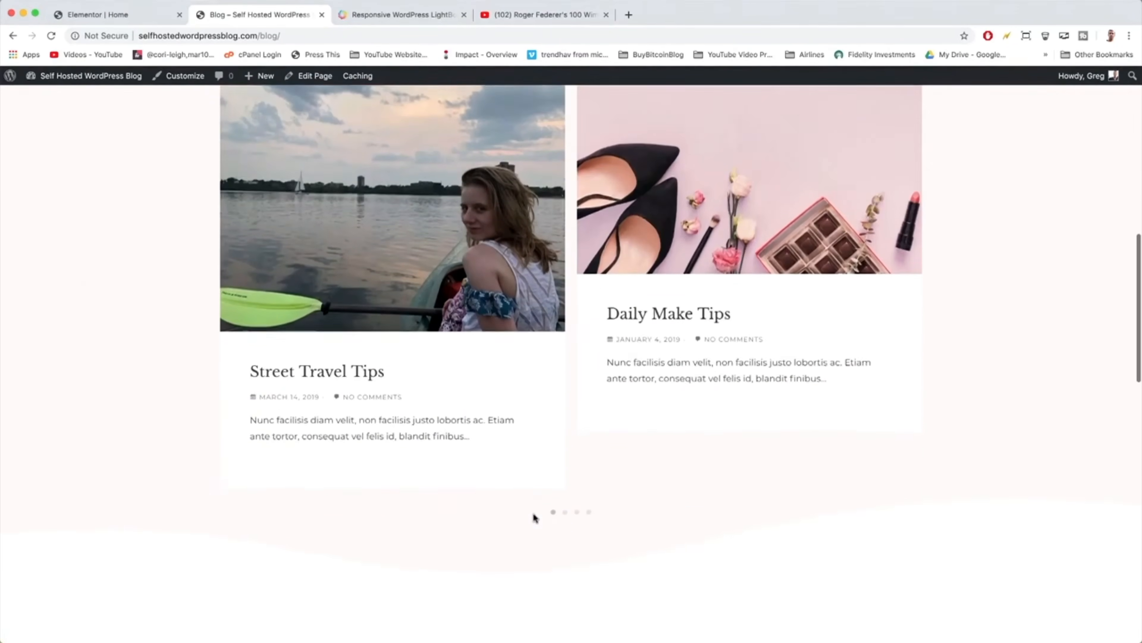
pyautogui.scroll(-1, 535, 518)
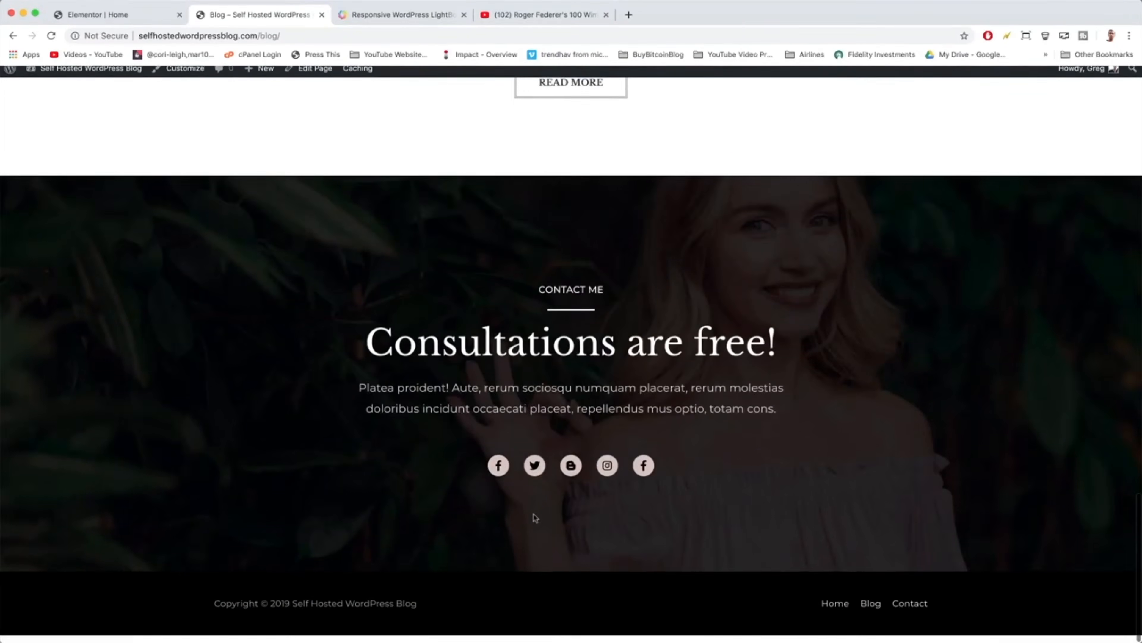
pyautogui.scroll(20, 535, 517)
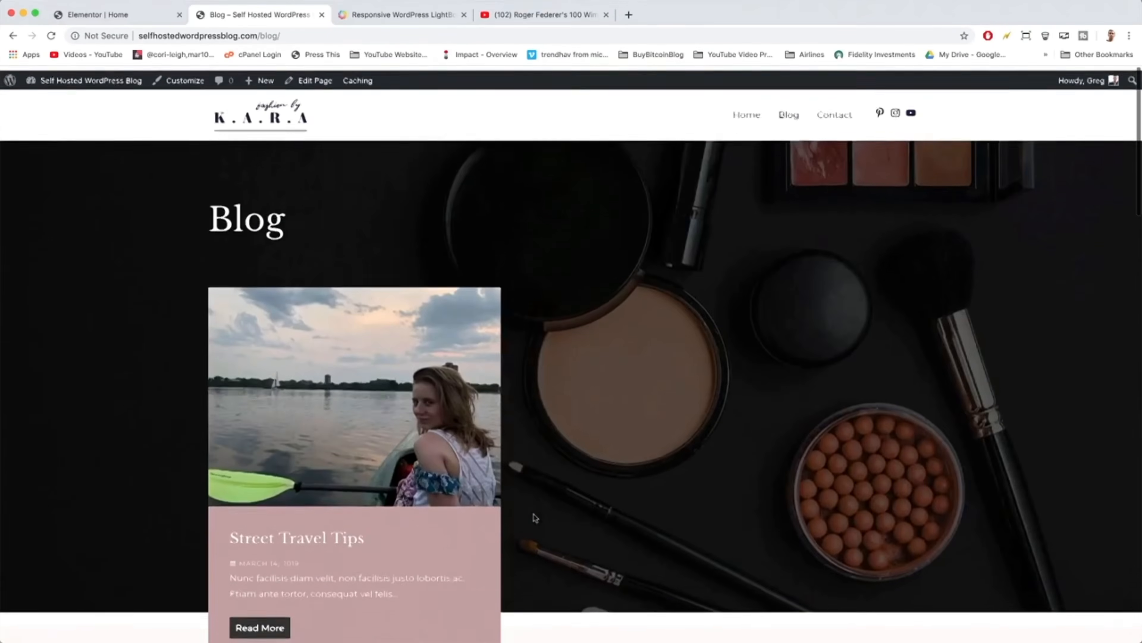
# Open the site's Contact page and look over its banner, contact details and form area.
pyautogui.click(848, 109)
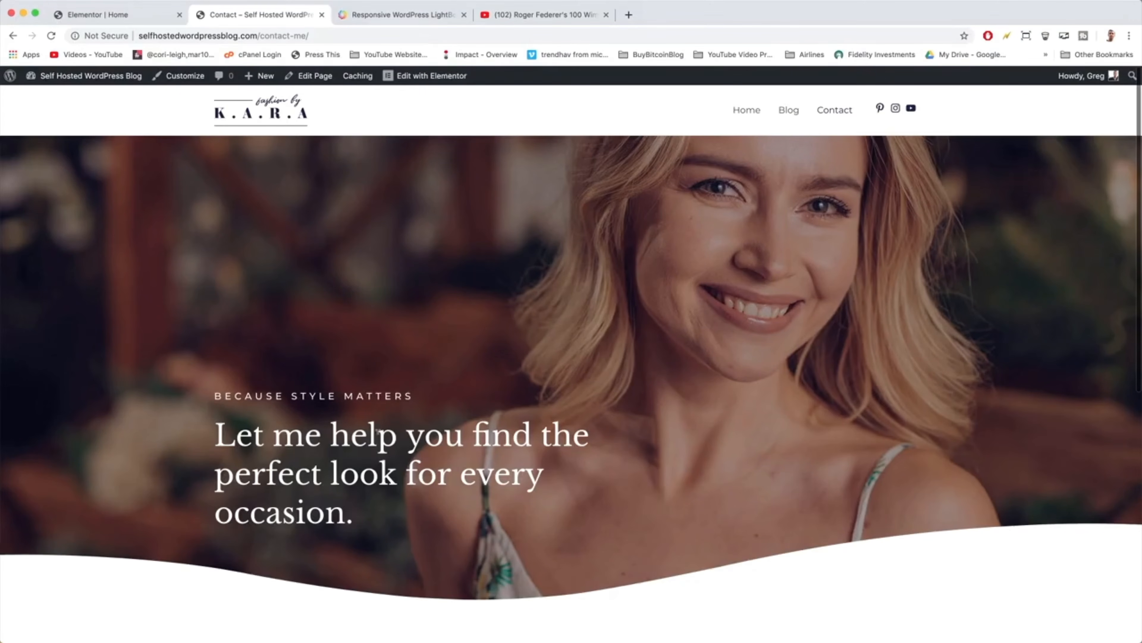
pyautogui.scroll(-10, 697, 591)
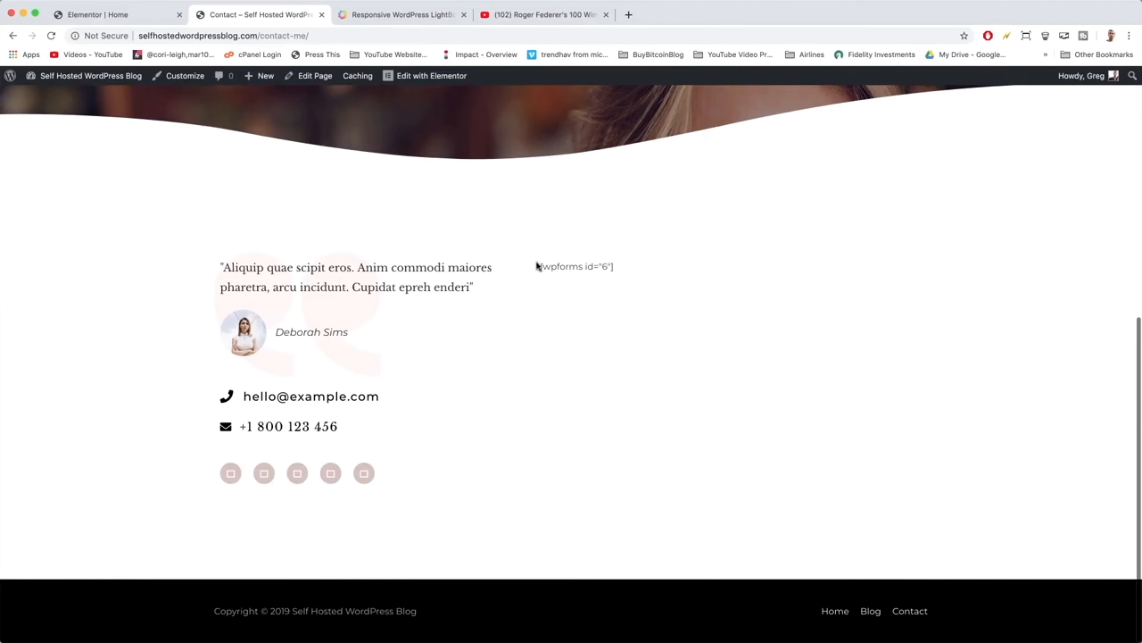
# Leave the Contact page's raw form shortcode and open the dashboard's page for adding new plugins.
pyautogui.moveTo(541, 266); pyautogui.dragTo(628, 271)
pyautogui.click(628, 272)
pyautogui.moveTo(107, 78)
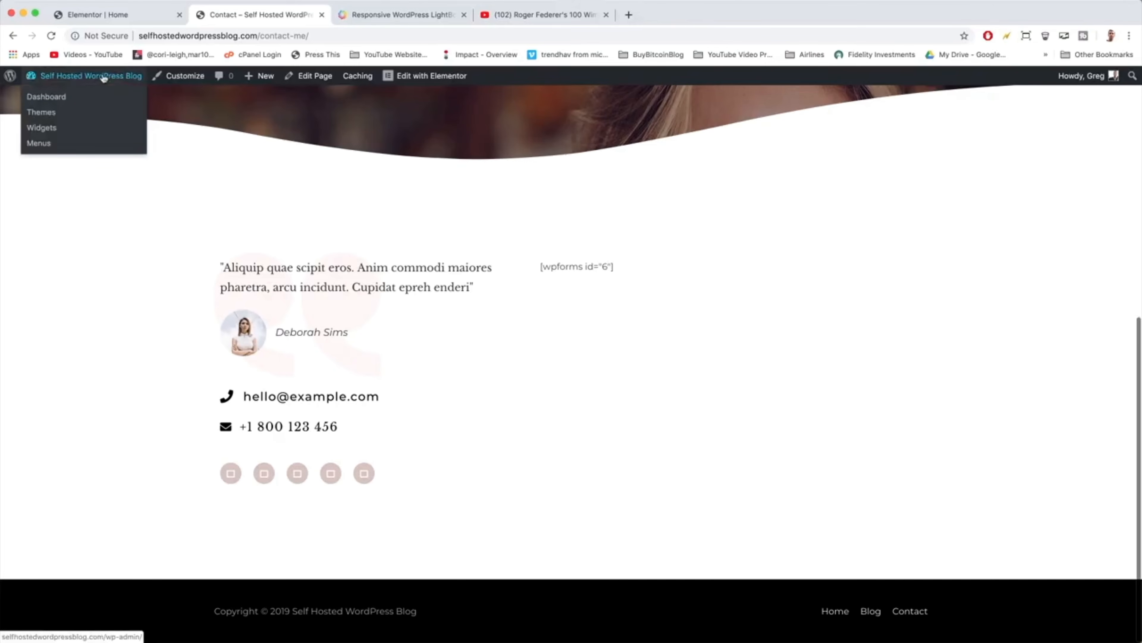
pyautogui.click(104, 78)
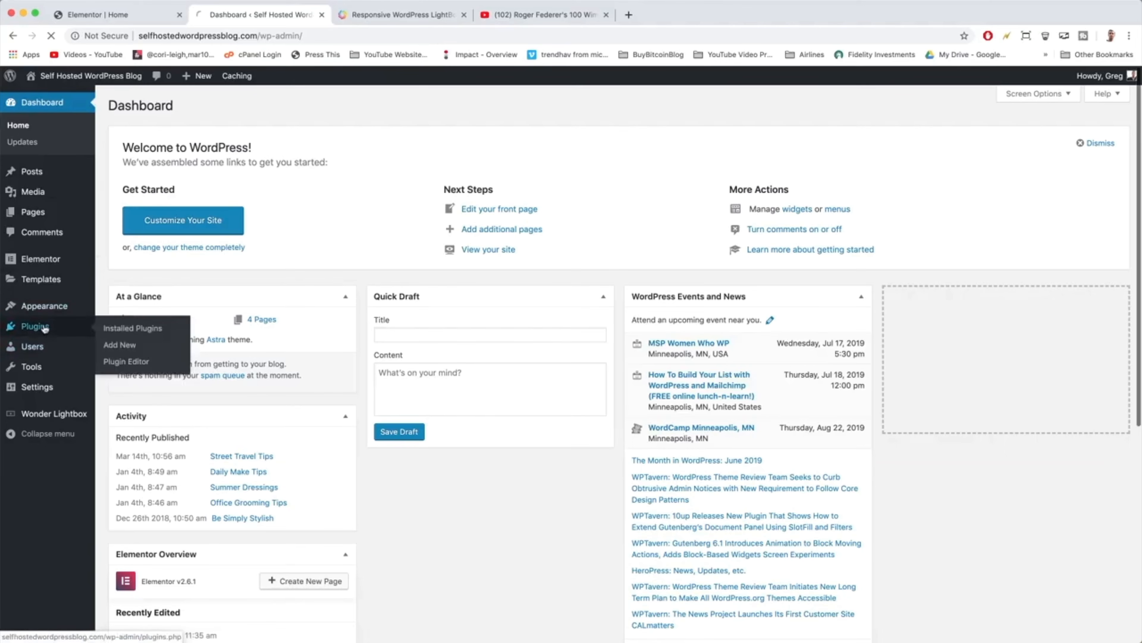
pyautogui.click(43, 327)
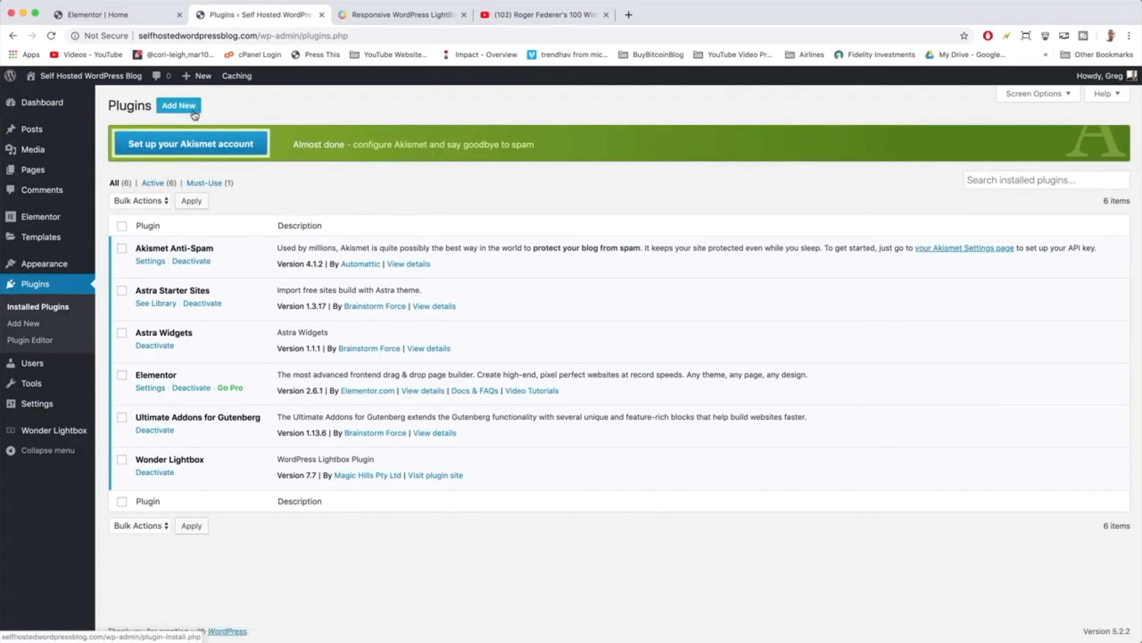
pyautogui.click(193, 113)
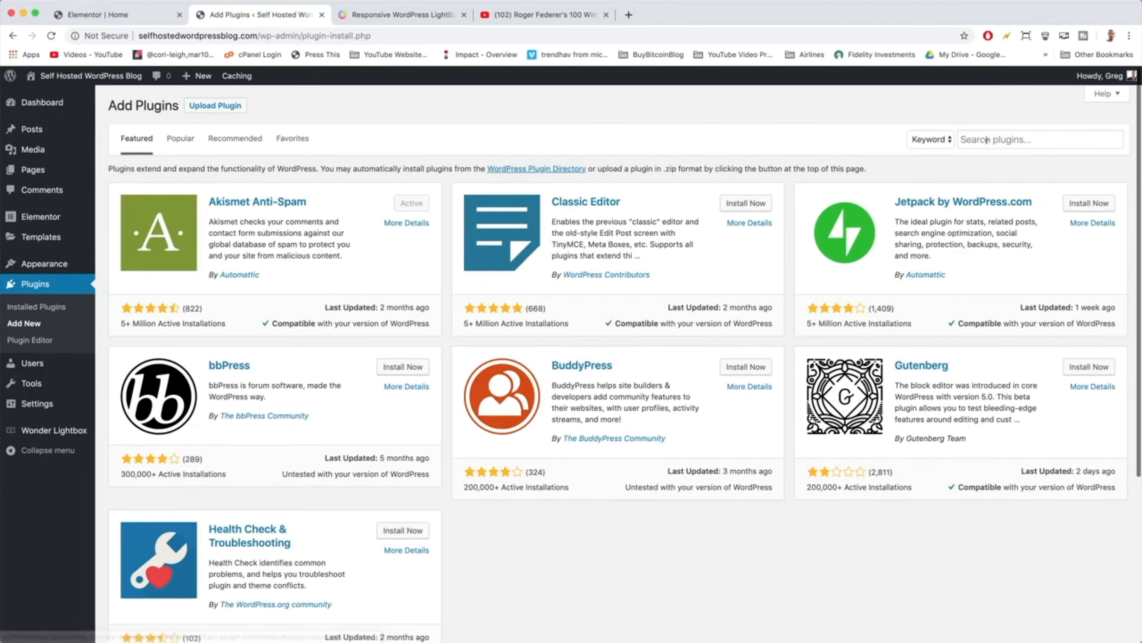
# Search the plugin directory for "wp forms", and install and activate Contact Form by WPForms.
pyautogui.click(980, 136)
pyautogui.write('wp forms')
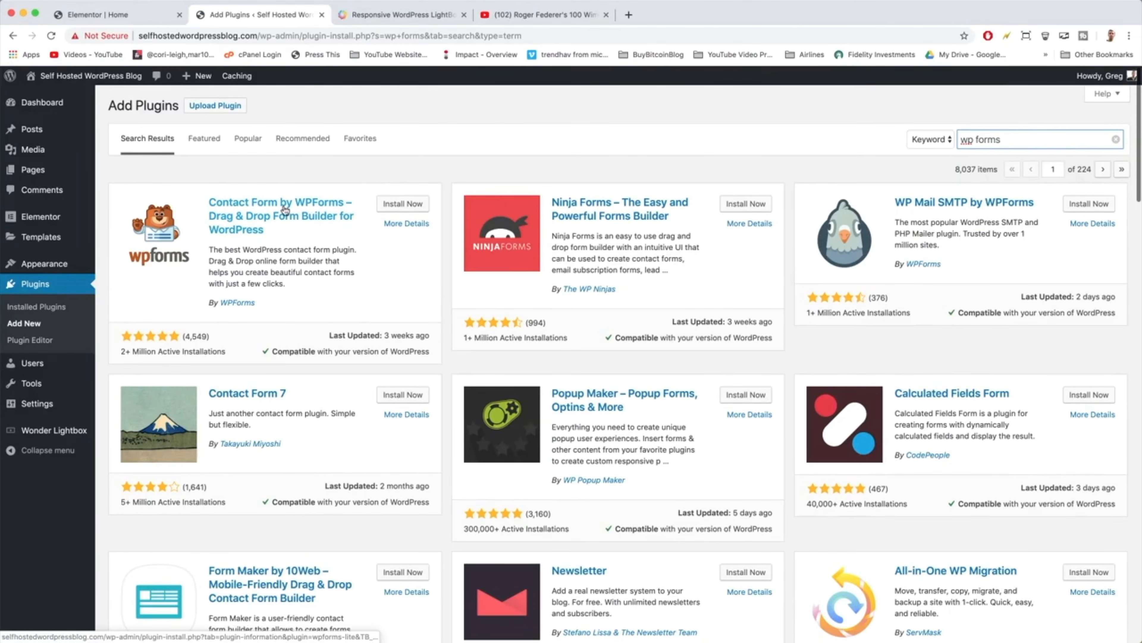
pyautogui.click(401, 204)
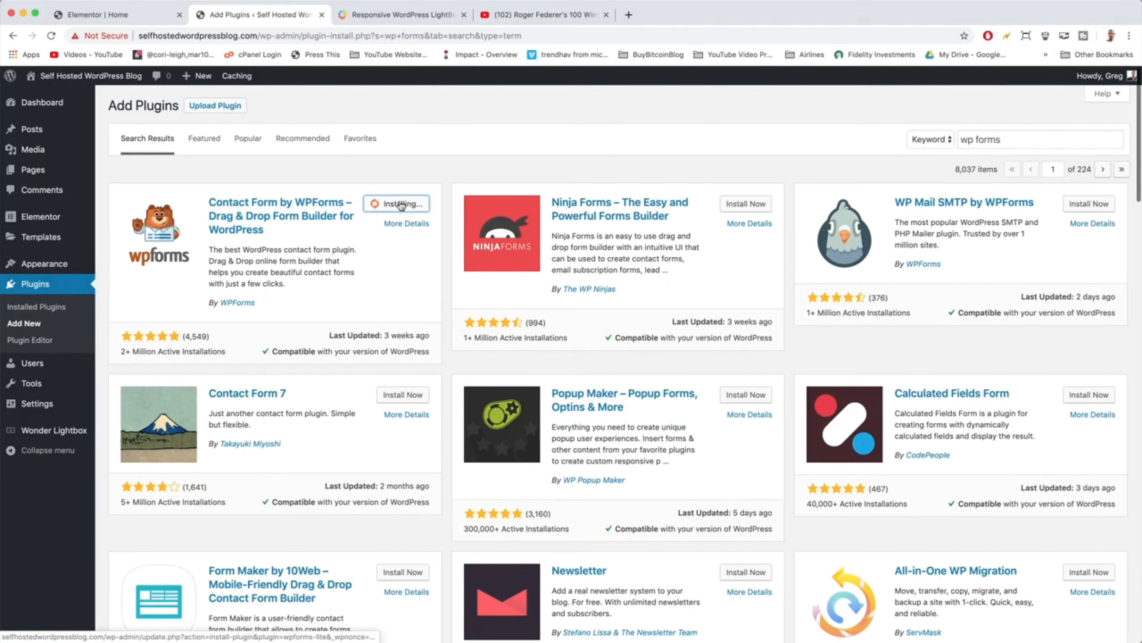
pyautogui.click(402, 205)
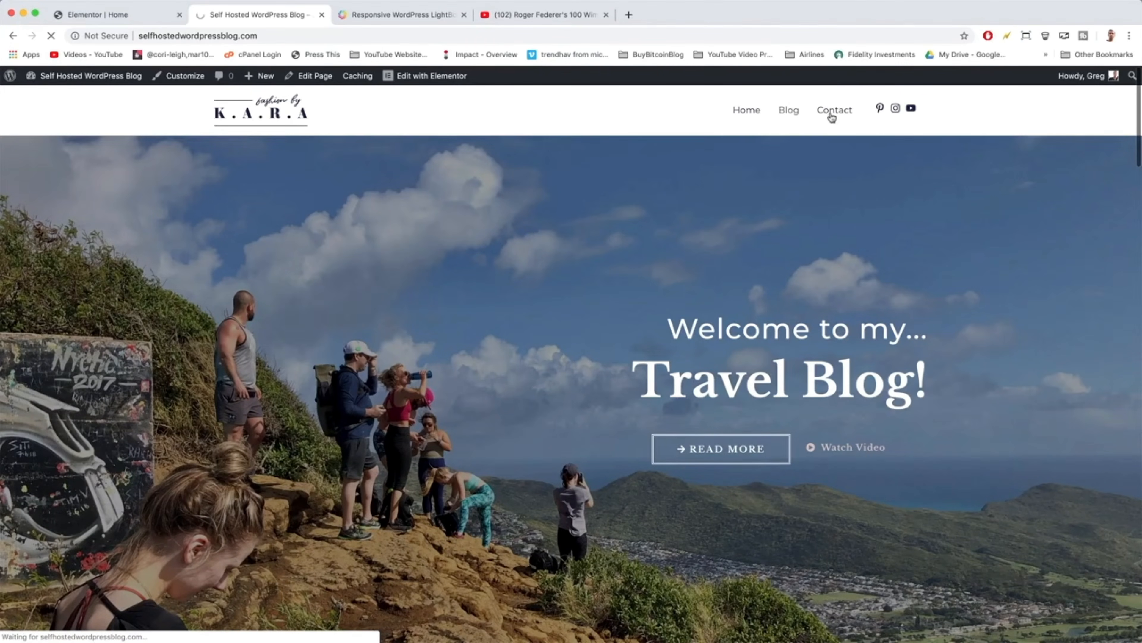
# Open the live Contact page and examine the contact form's first and last name, email and comment fields and its submit button.
pyautogui.click(833, 114)
pyautogui.scroll(-12, 559, 274)
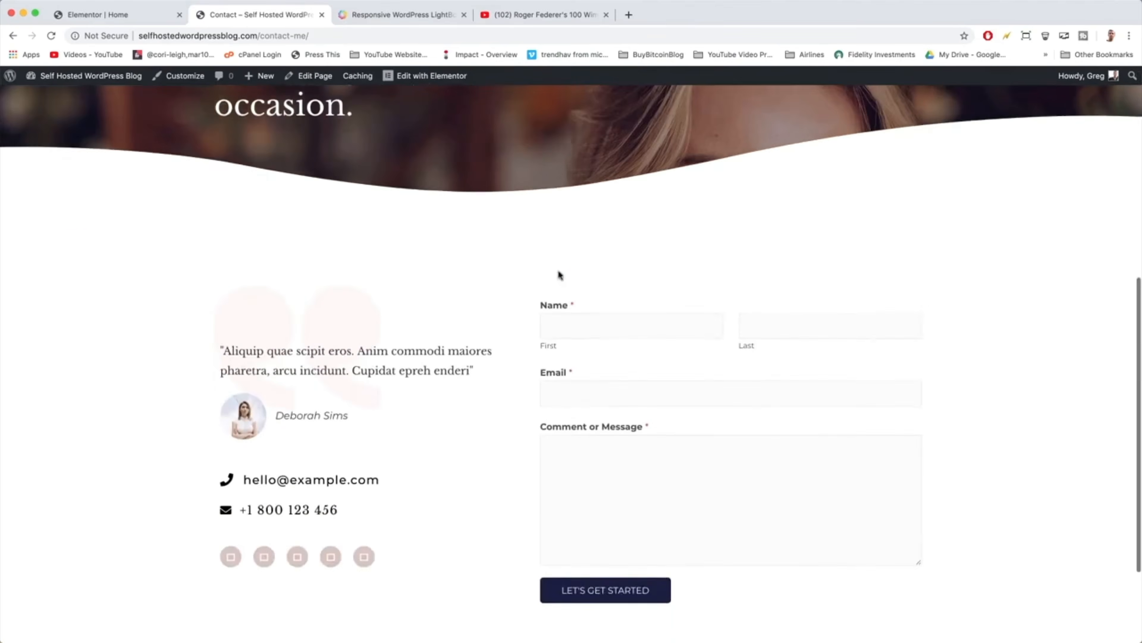
pyautogui.click(647, 258)
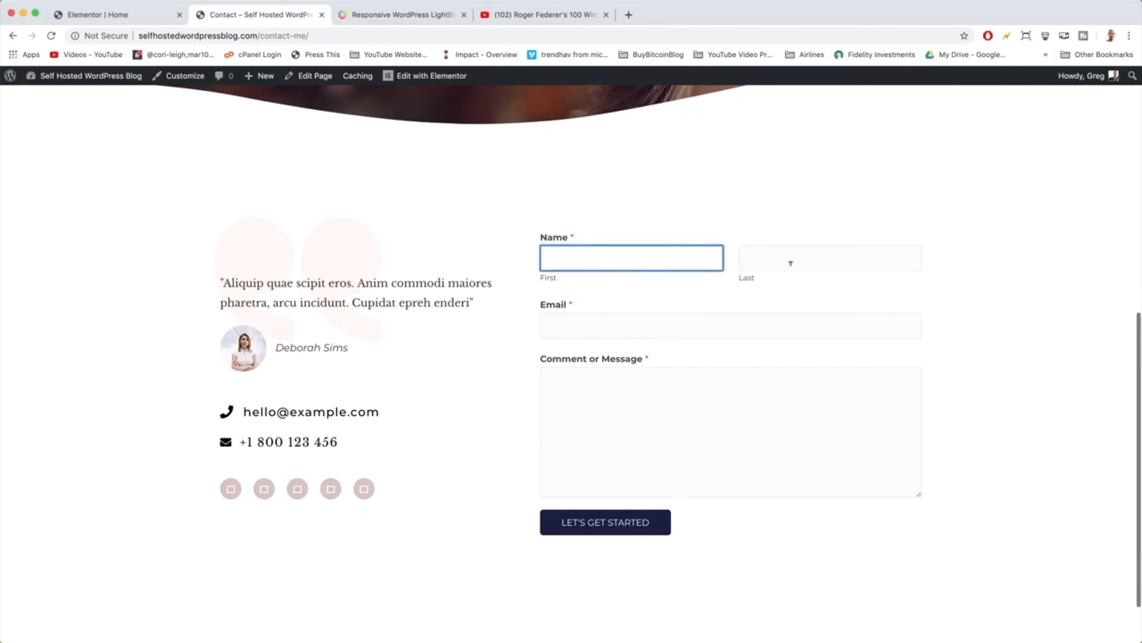
pyautogui.click(790, 258)
pyautogui.click(747, 321)
pyautogui.click(703, 424)
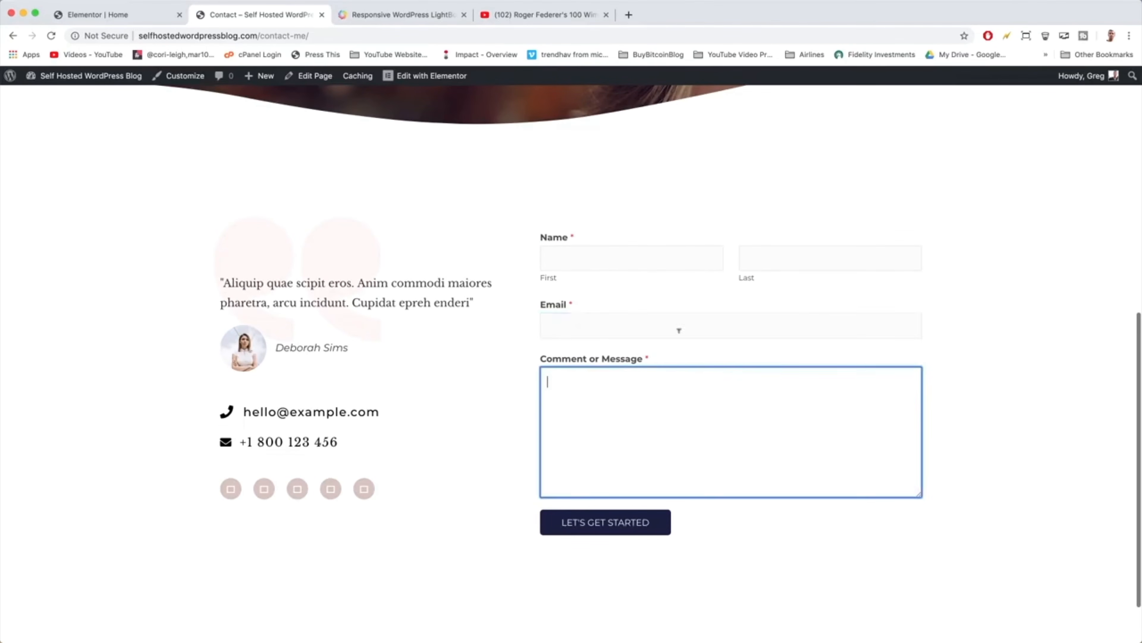
pyautogui.click(640, 327)
pyautogui.click(582, 258)
pyautogui.click(743, 258)
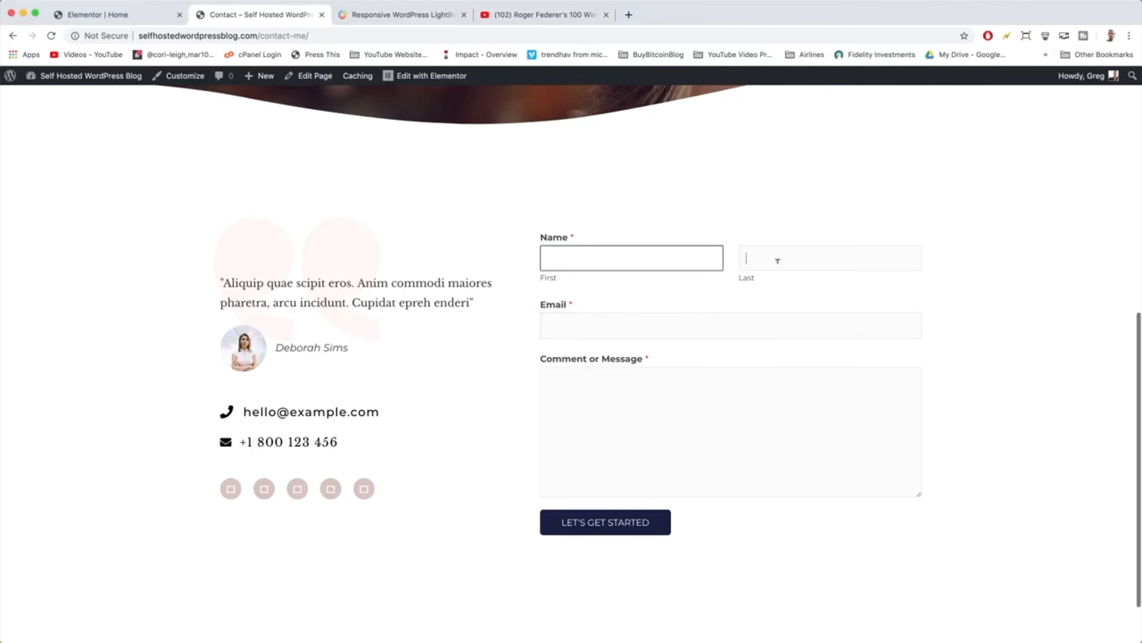
pyautogui.click(638, 267)
pyautogui.click(625, 324)
pyautogui.click(611, 440)
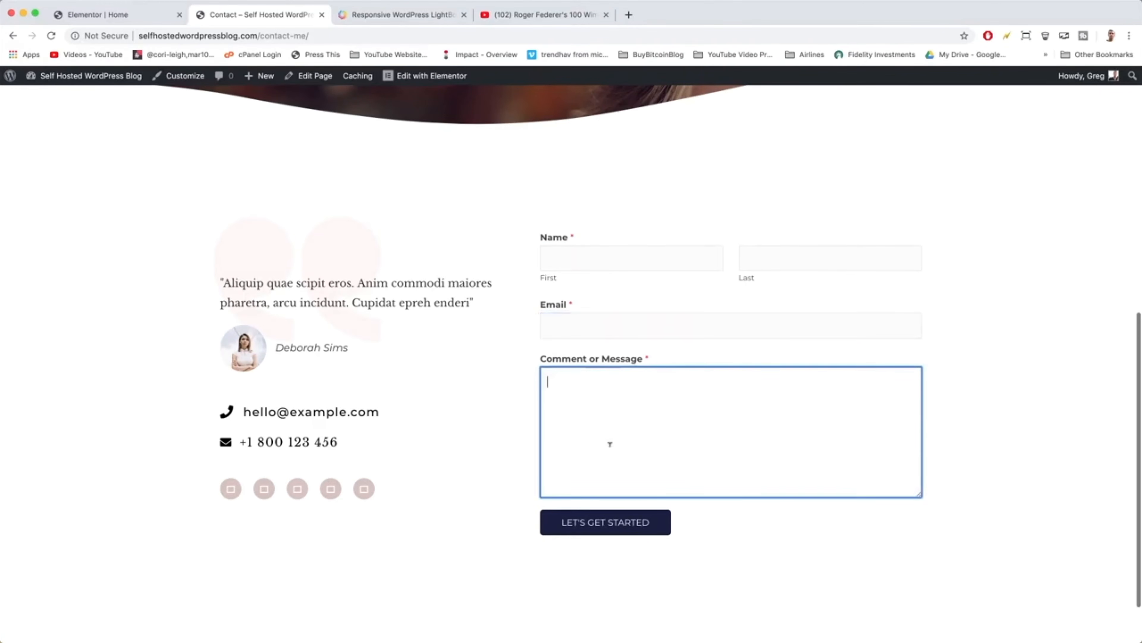
pyautogui.scroll(-2, 611, 448)
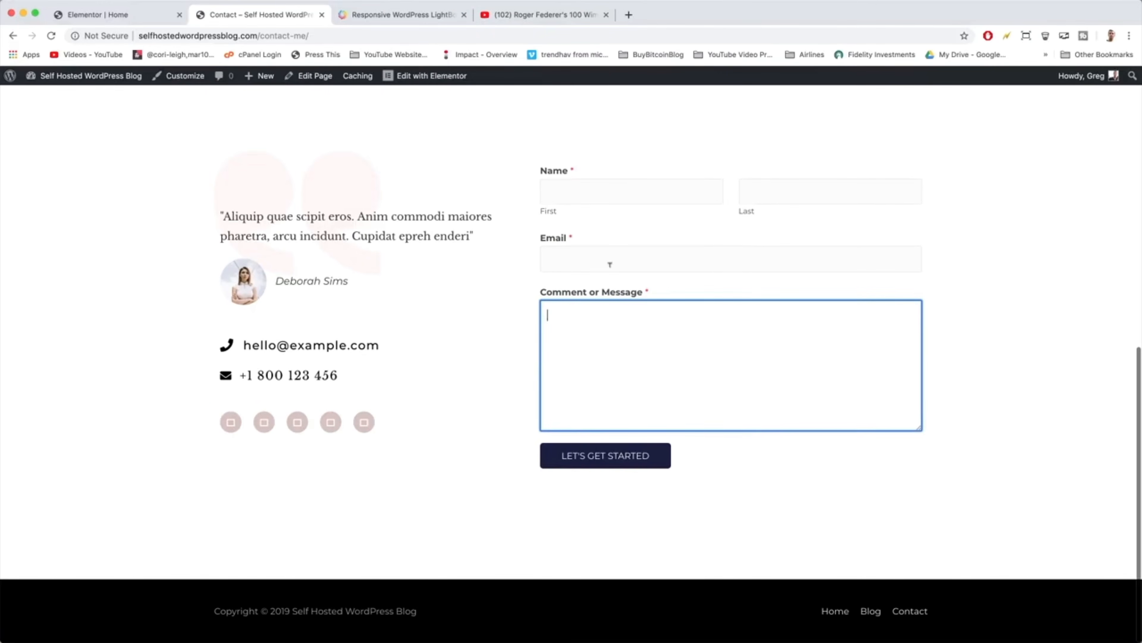
pyautogui.click(605, 261)
pyautogui.click(618, 199)
pyautogui.click(804, 192)
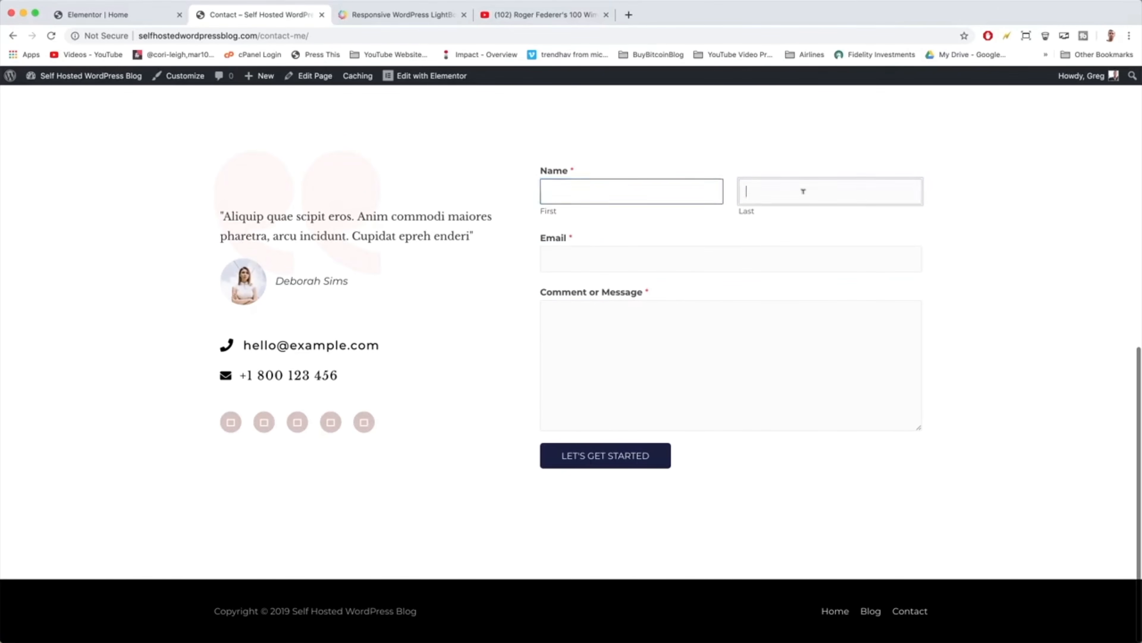
pyautogui.click(789, 262)
pyautogui.click(764, 333)
pyautogui.scroll(-1, 718, 367)
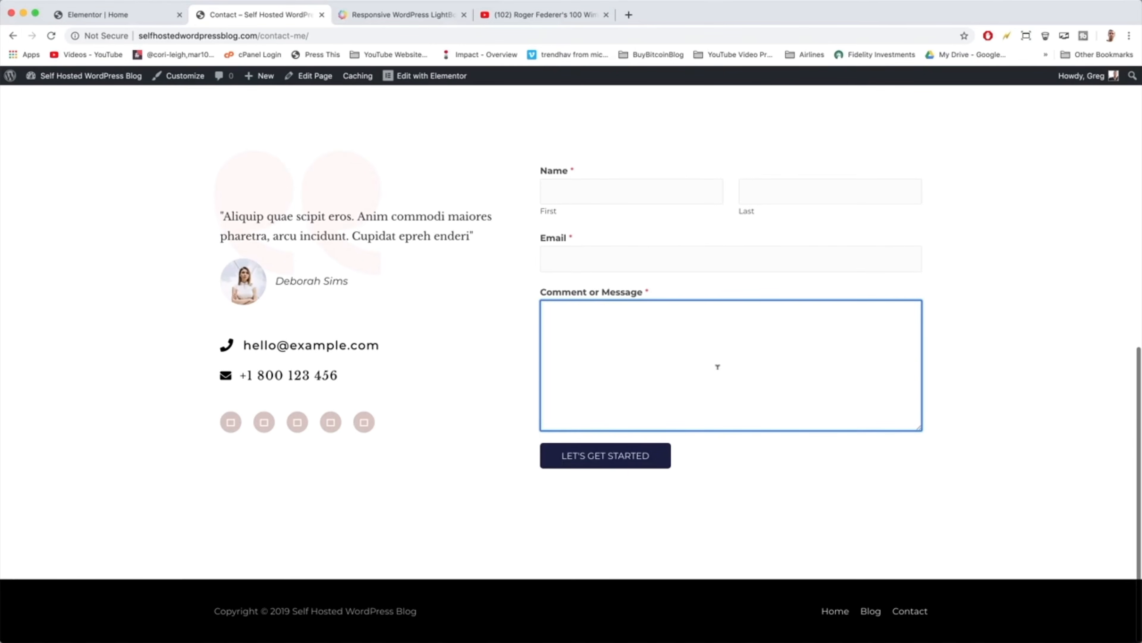
# Look over the contact details beside the form, including the email address and phone number lines.
pyautogui.scroll(1, 717, 367)
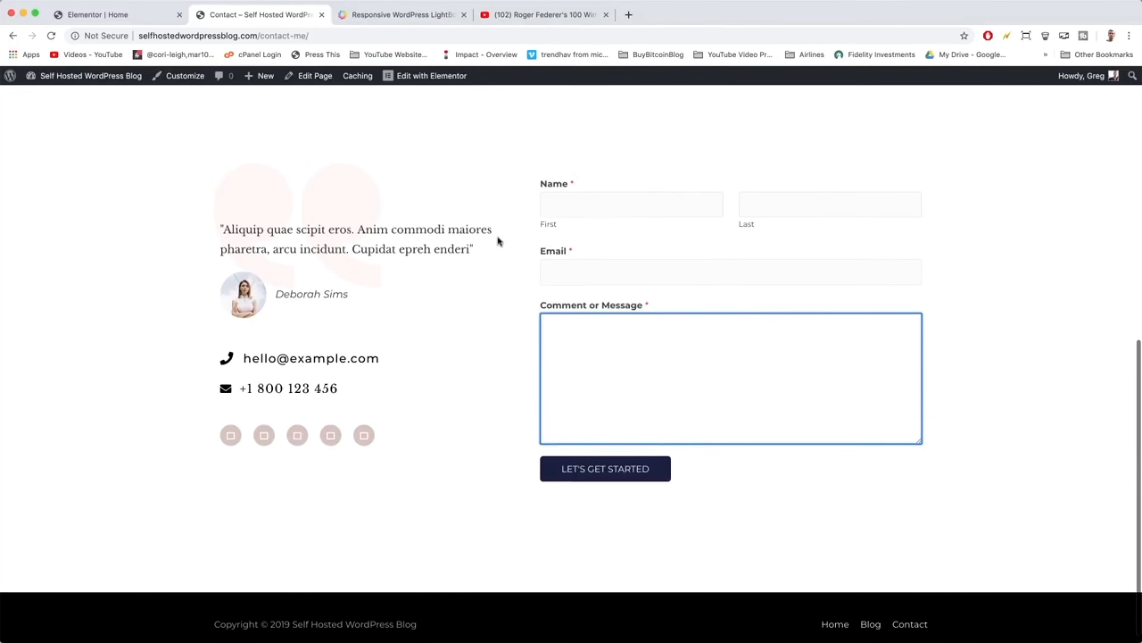
pyautogui.moveTo(244, 356); pyautogui.dragTo(386, 368)
pyautogui.click(340, 388)
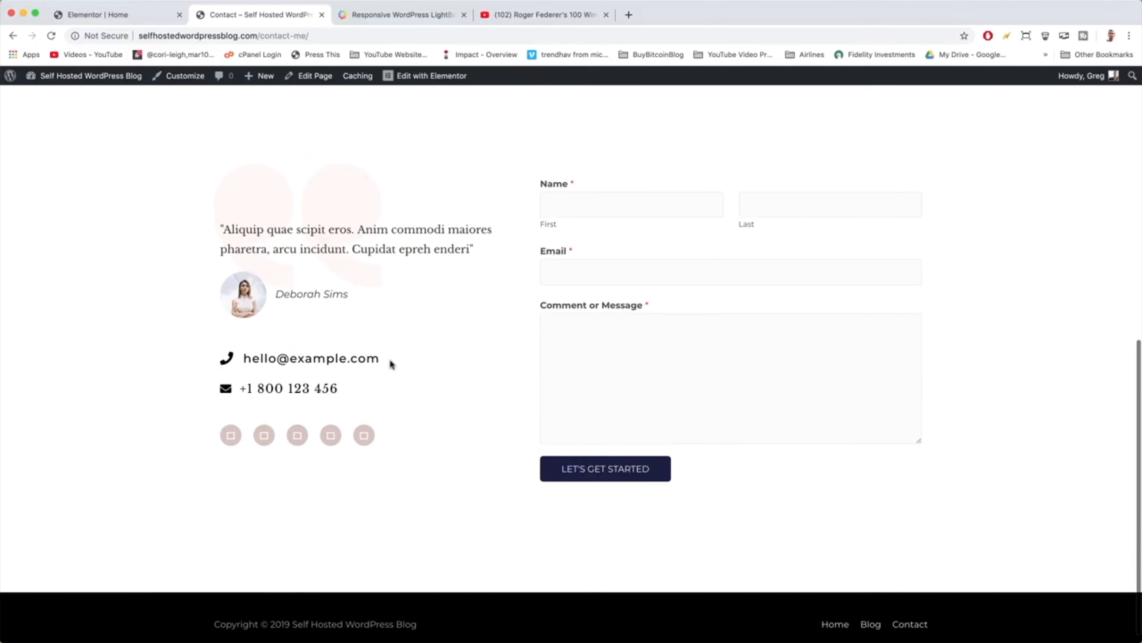
pyautogui.moveTo(391, 364); pyautogui.dragTo(241, 386)
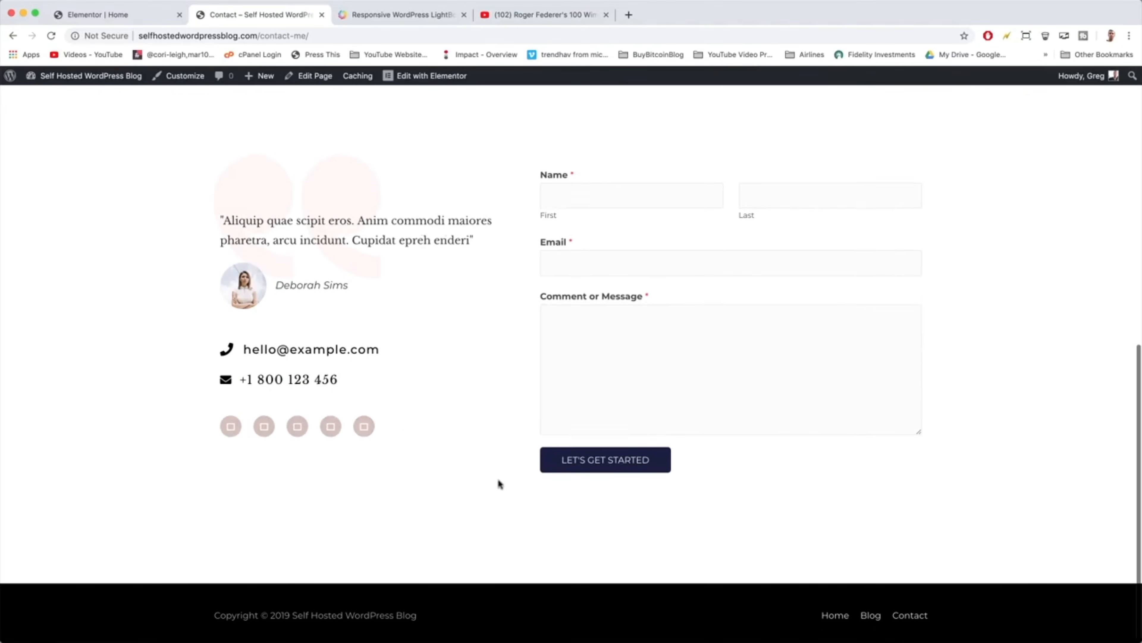
# Open the Contact page for editing in Elementor.
pyautogui.scroll(3, 498, 482)
pyautogui.scroll(10, 498, 482)
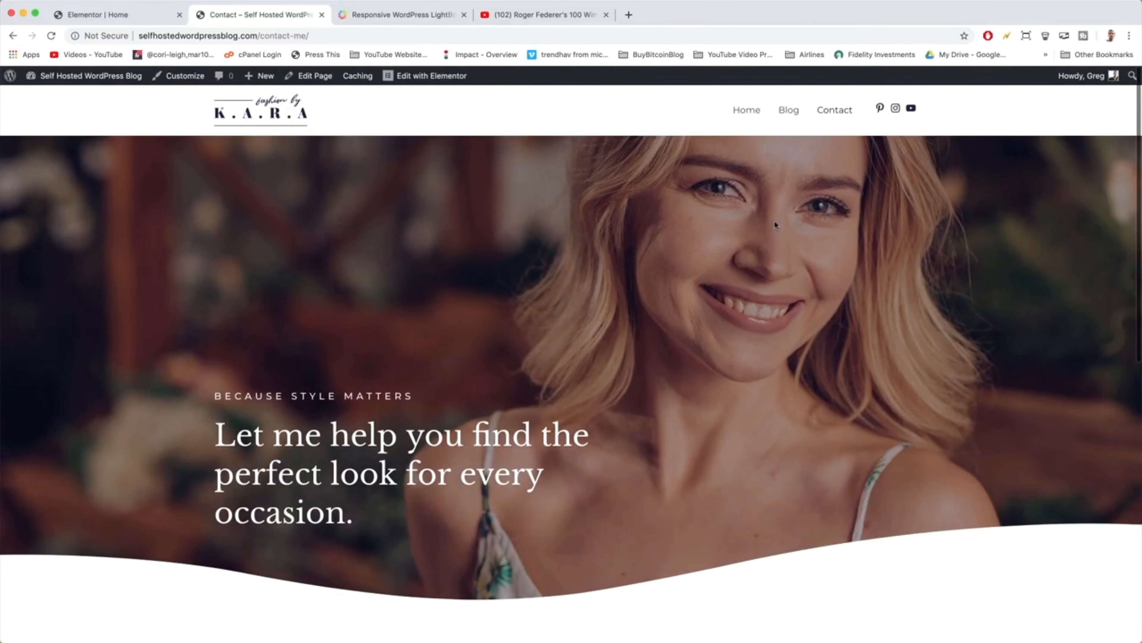
pyautogui.click(417, 76)
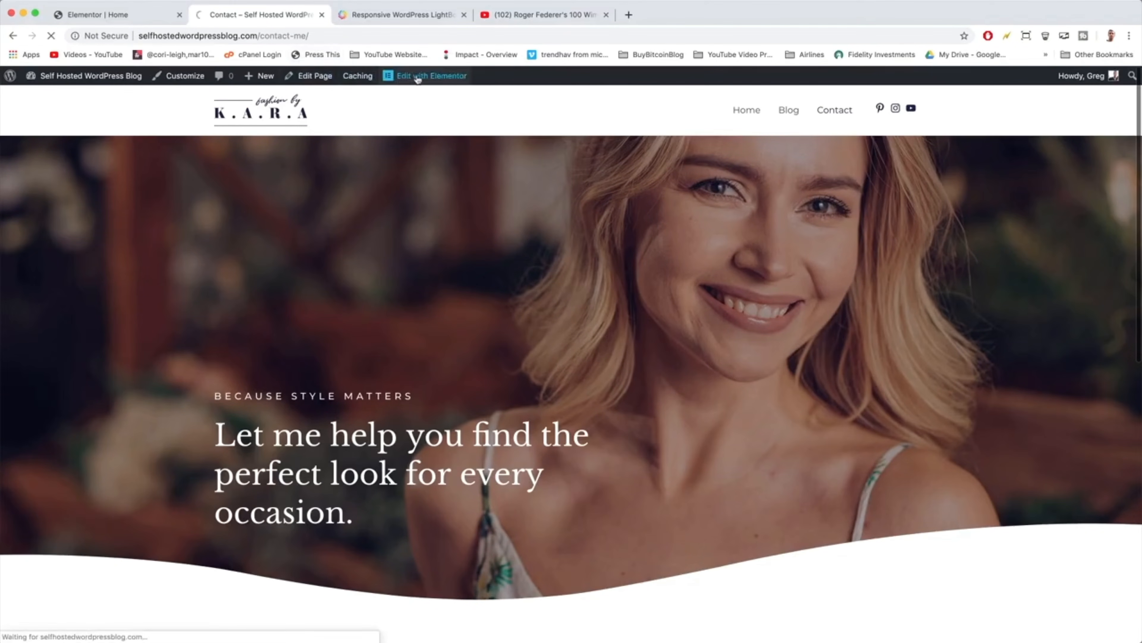
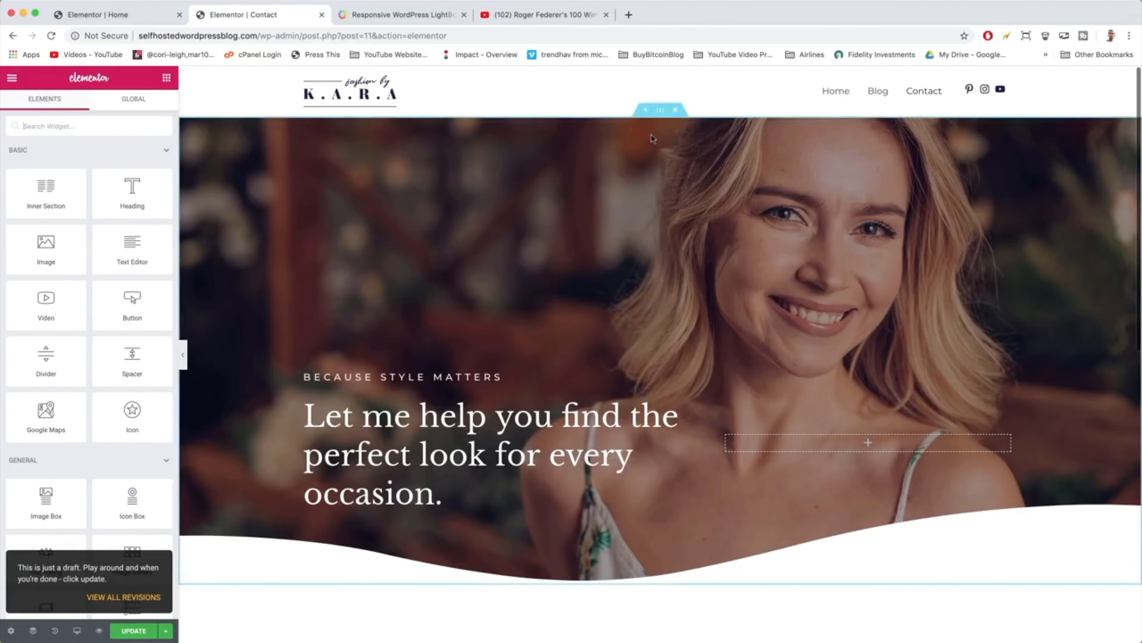
# Replace the Contact page hero section's background with blog03-free-img.jpg from the media library and update the page.
pyautogui.click(660, 111)
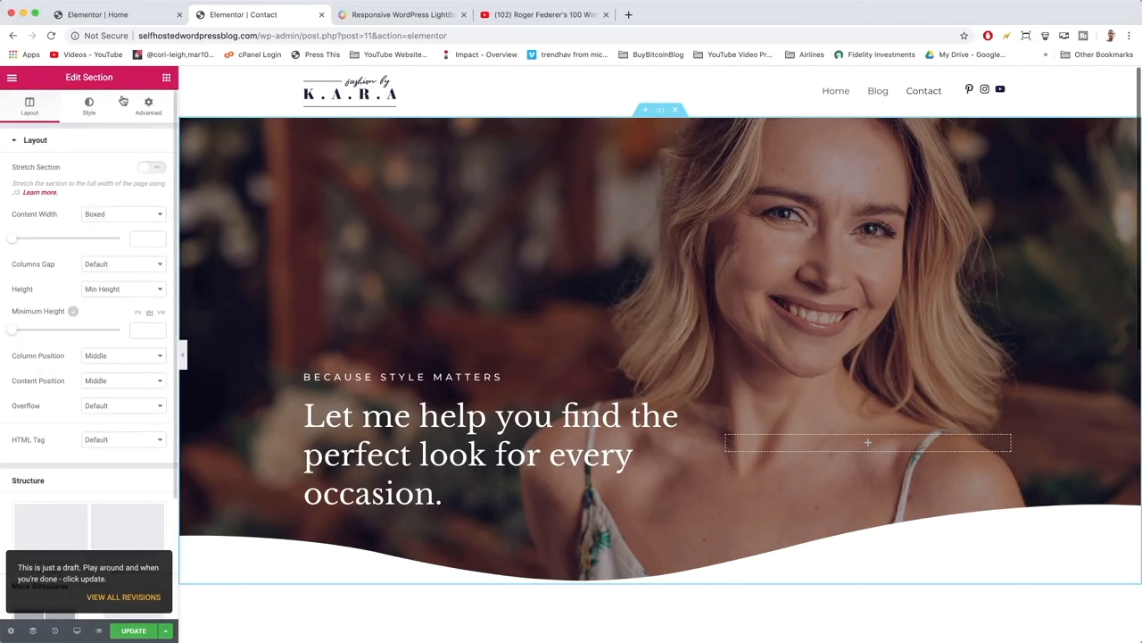
pyautogui.click(85, 106)
pyautogui.click(75, 267)
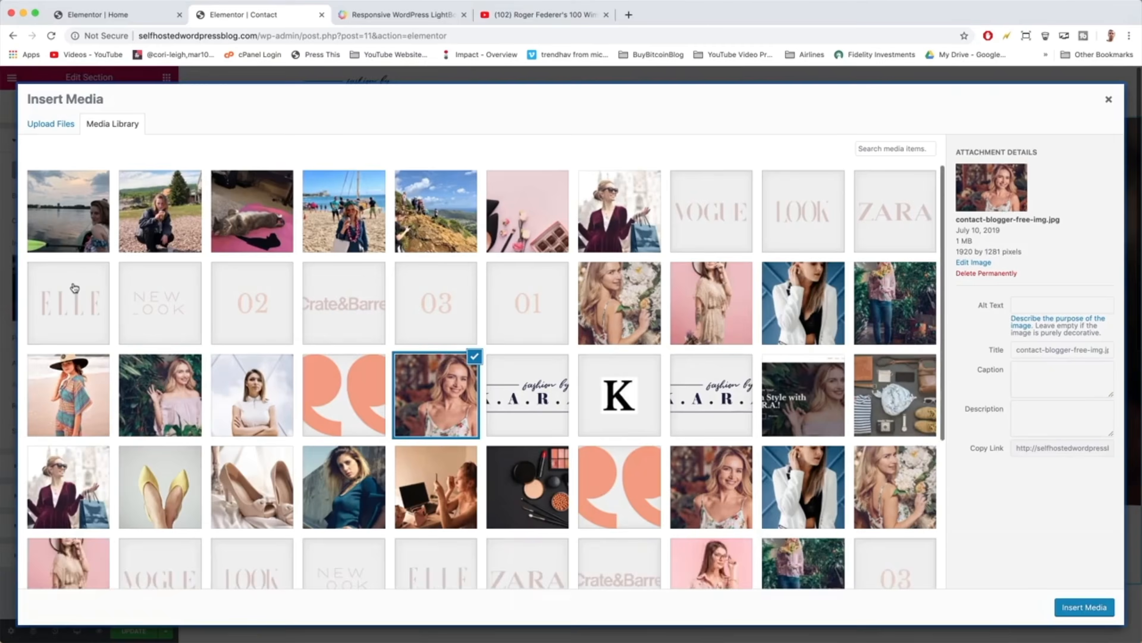
pyautogui.scroll(-3, 662, 353)
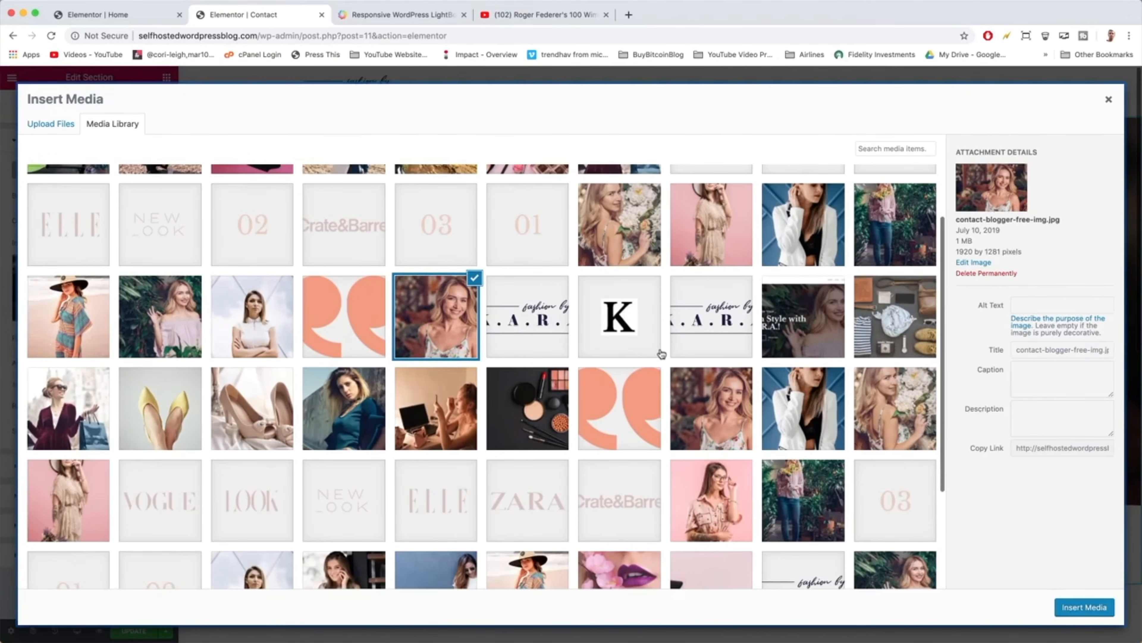
pyautogui.scroll(-5, 661, 354)
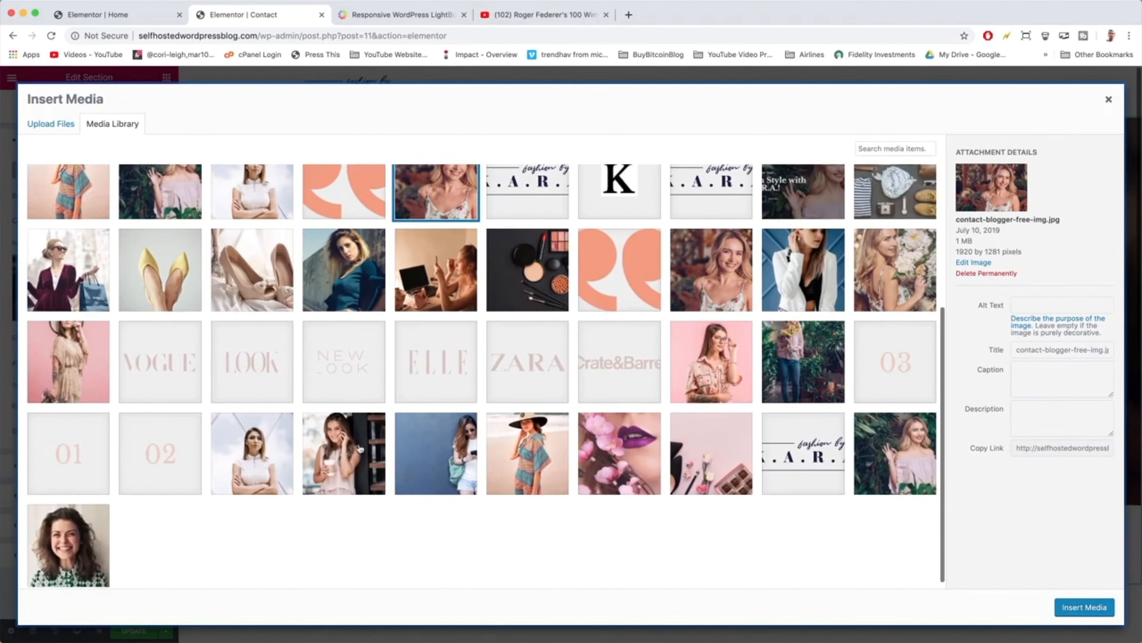
pyautogui.click(359, 449)
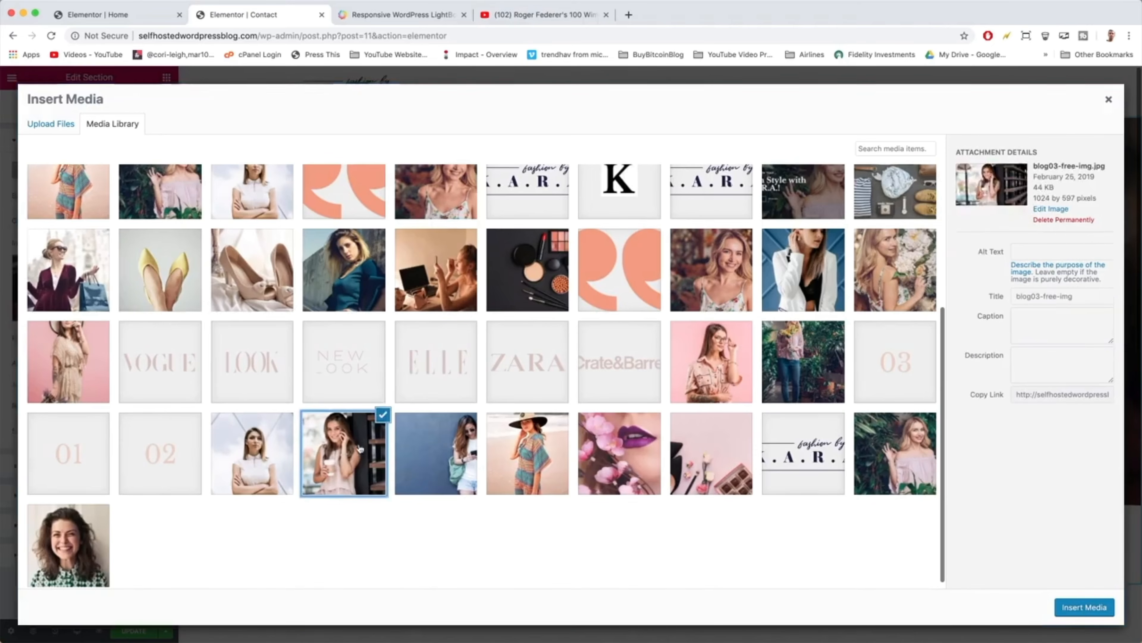
pyautogui.click(1089, 609)
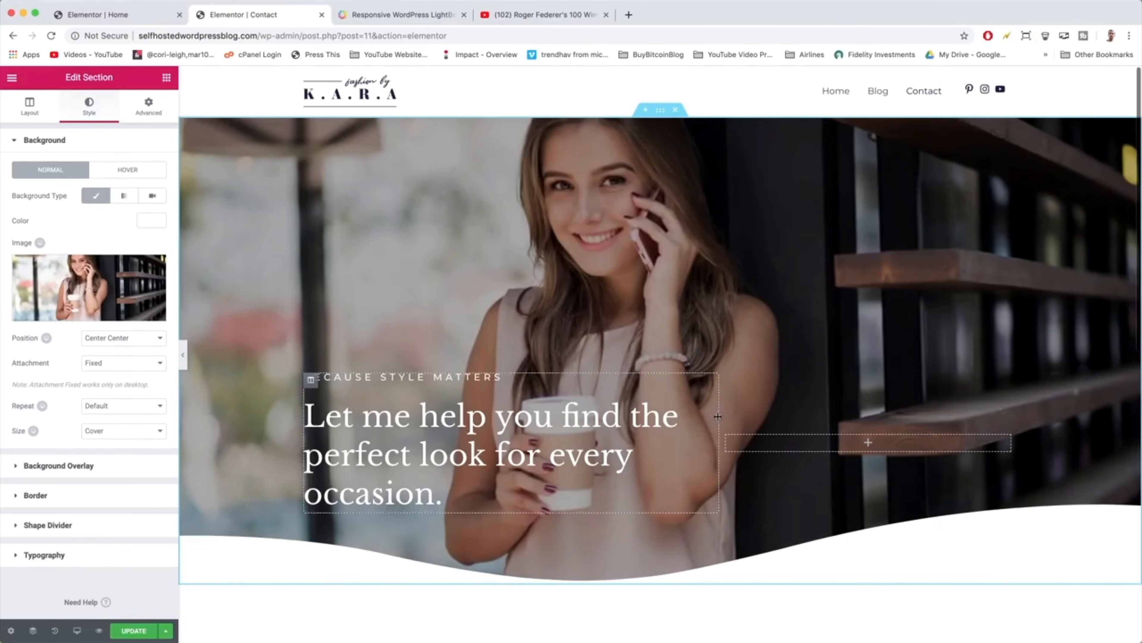
pyautogui.click(135, 631)
# Check the editable settings of the testimonial, contact lines and social icons on the Contact page, and update the page.
pyautogui.scroll(-10, 573, 560)
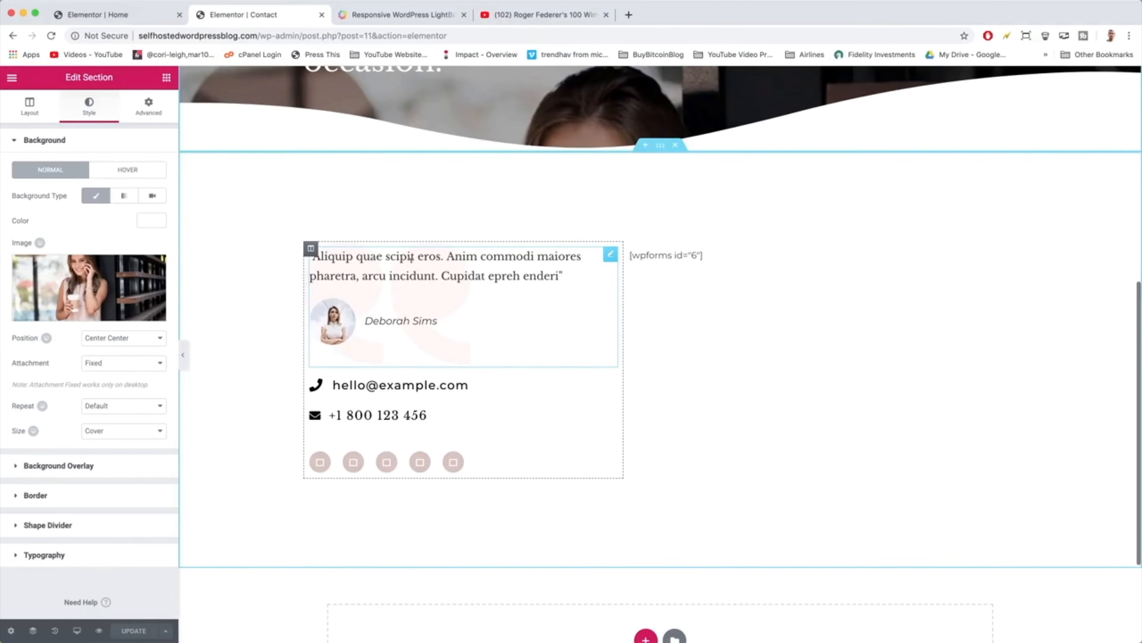
pyautogui.click(411, 257)
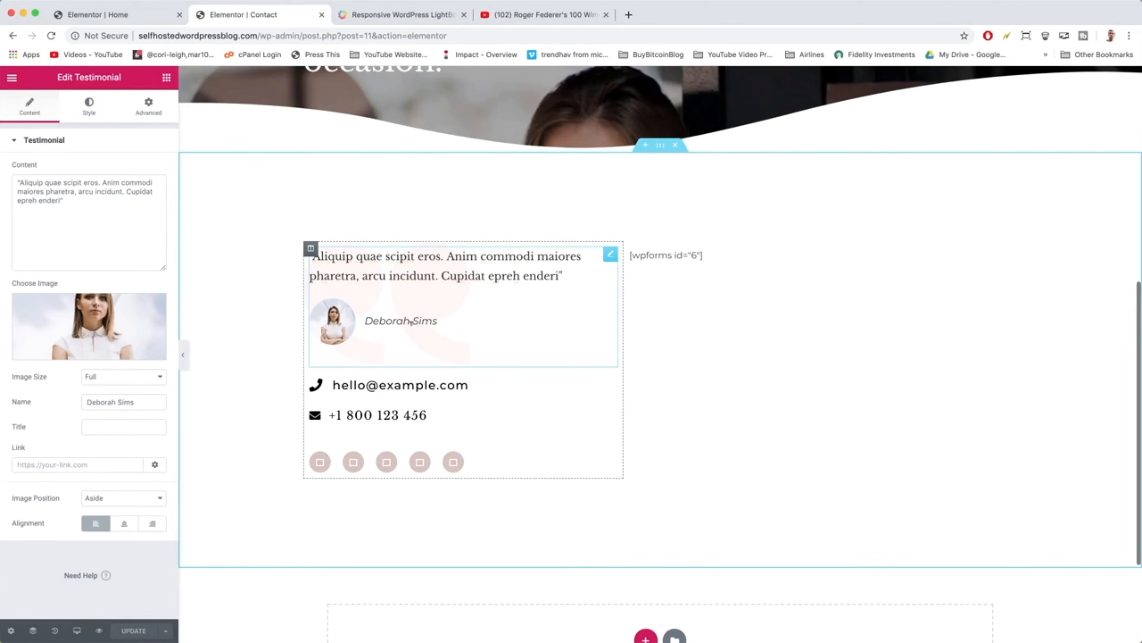
pyautogui.click(438, 387)
pyautogui.click(440, 460)
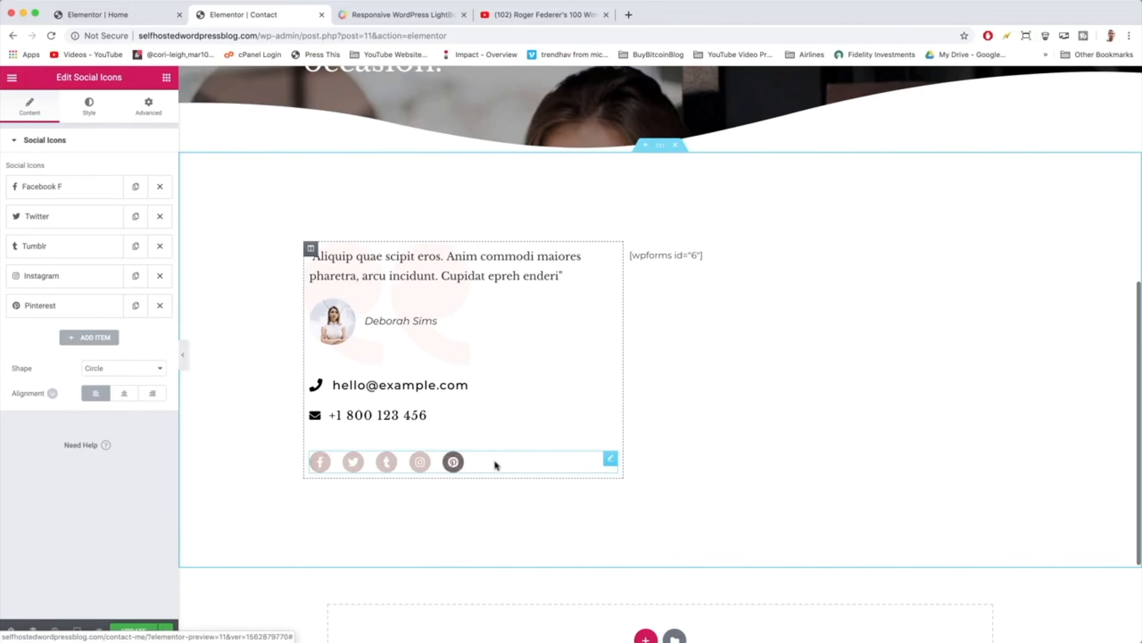
pyautogui.scroll(-2, 493, 459)
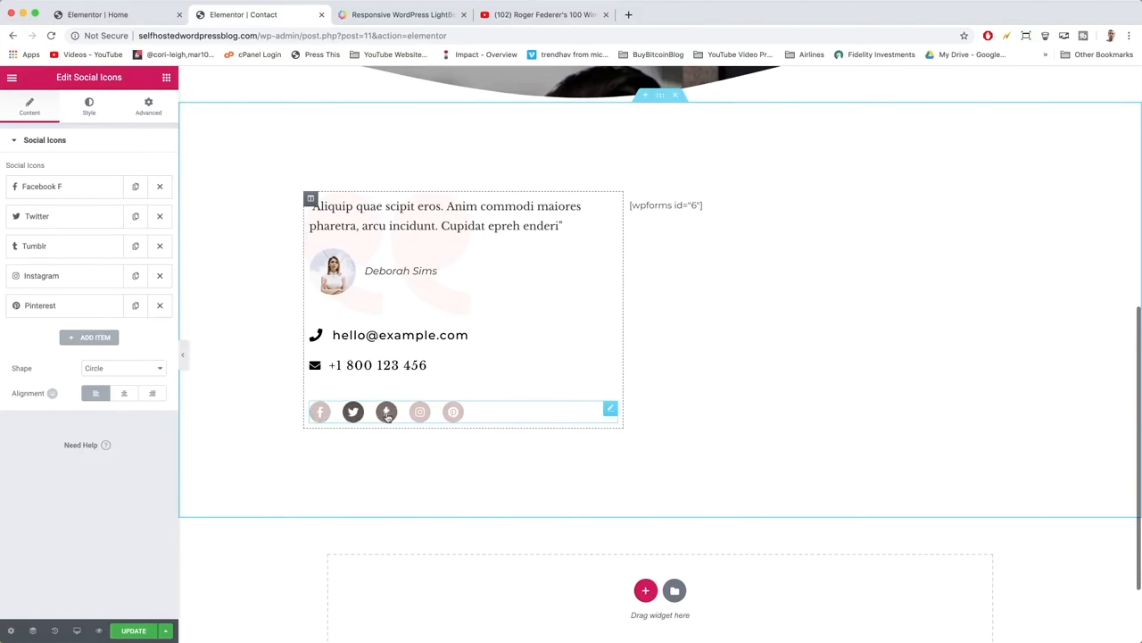
pyautogui.click(142, 631)
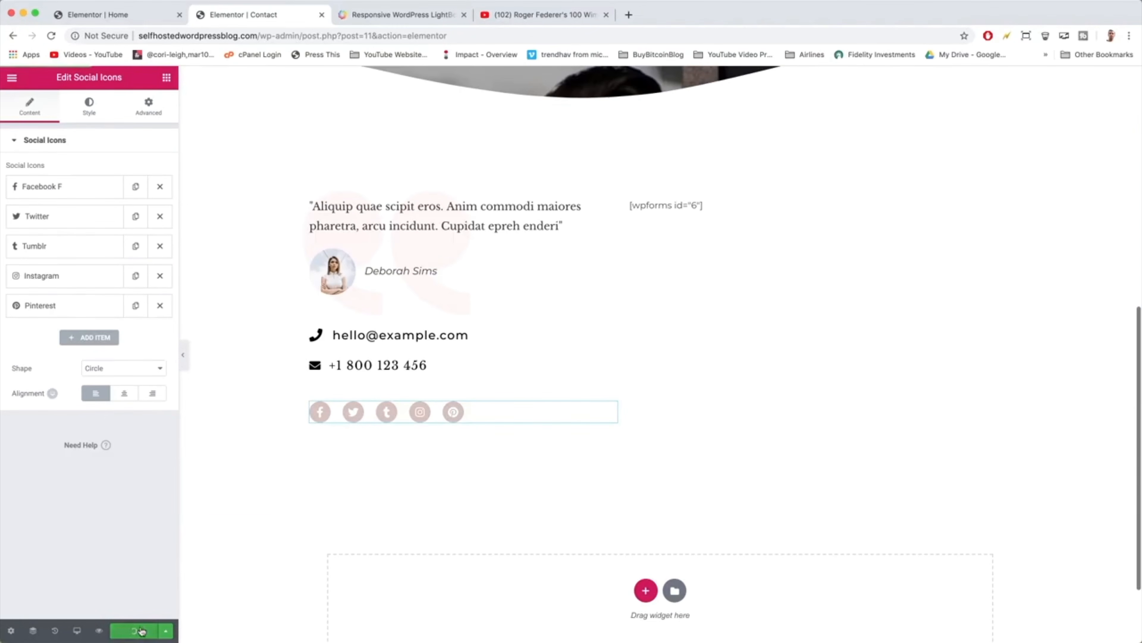
# View the live Contact page, look over its hero image, contact form and footer, and go to the home page.
pyautogui.scroll(10, 335, 613)
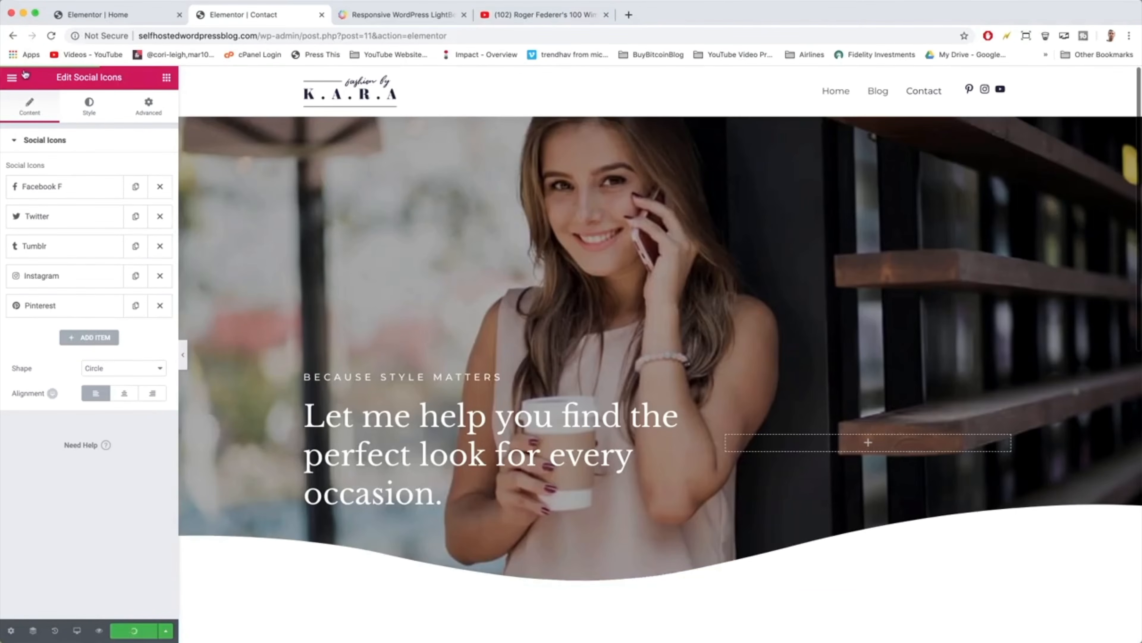
pyautogui.click(12, 79)
pyautogui.click(59, 363)
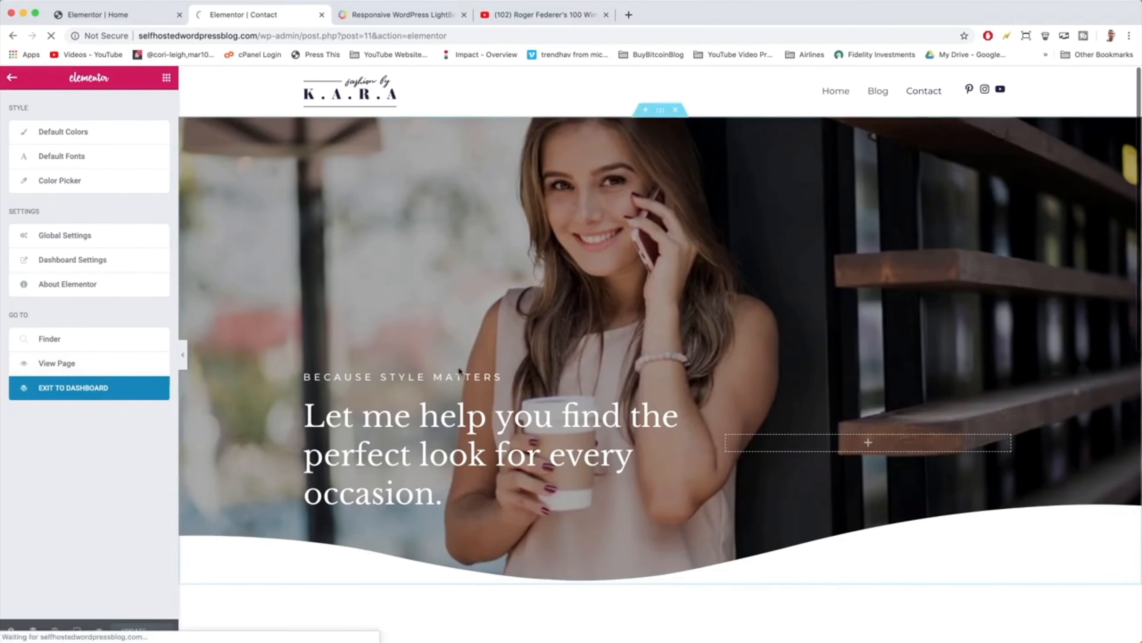
pyautogui.scroll(-10, 685, 349)
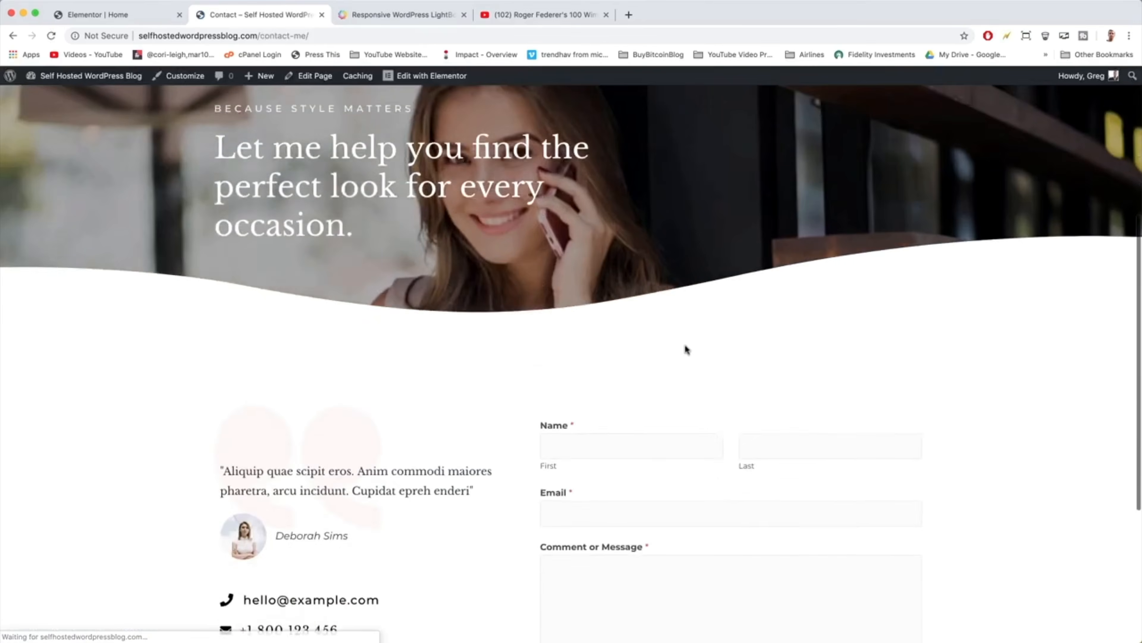
pyautogui.scroll(10, 685, 346)
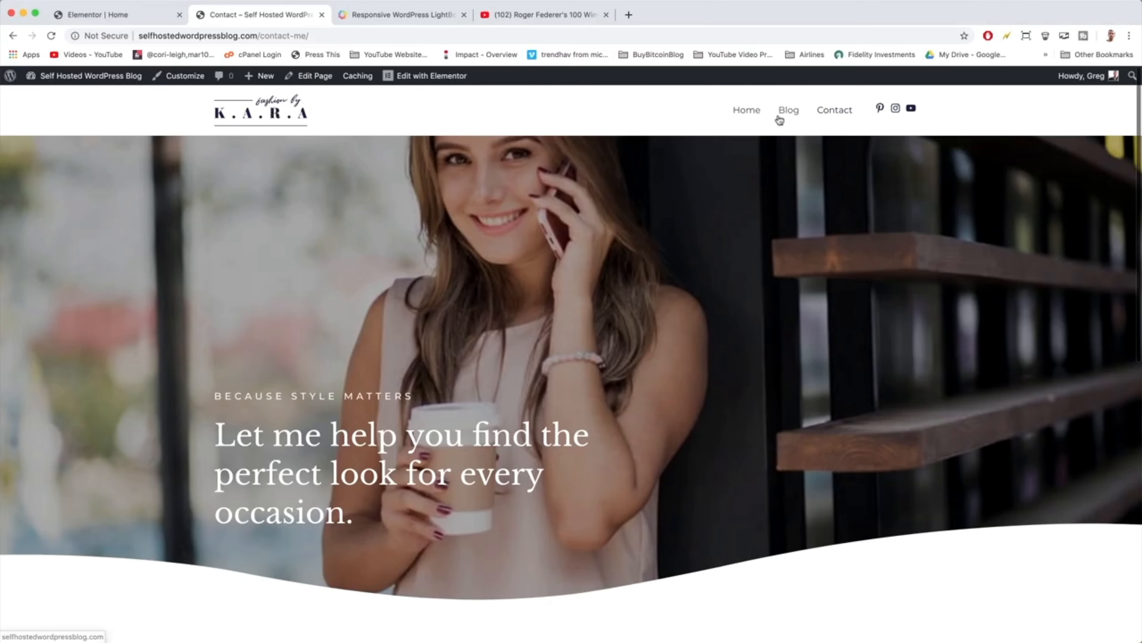
pyautogui.scroll(-15, 967, 189)
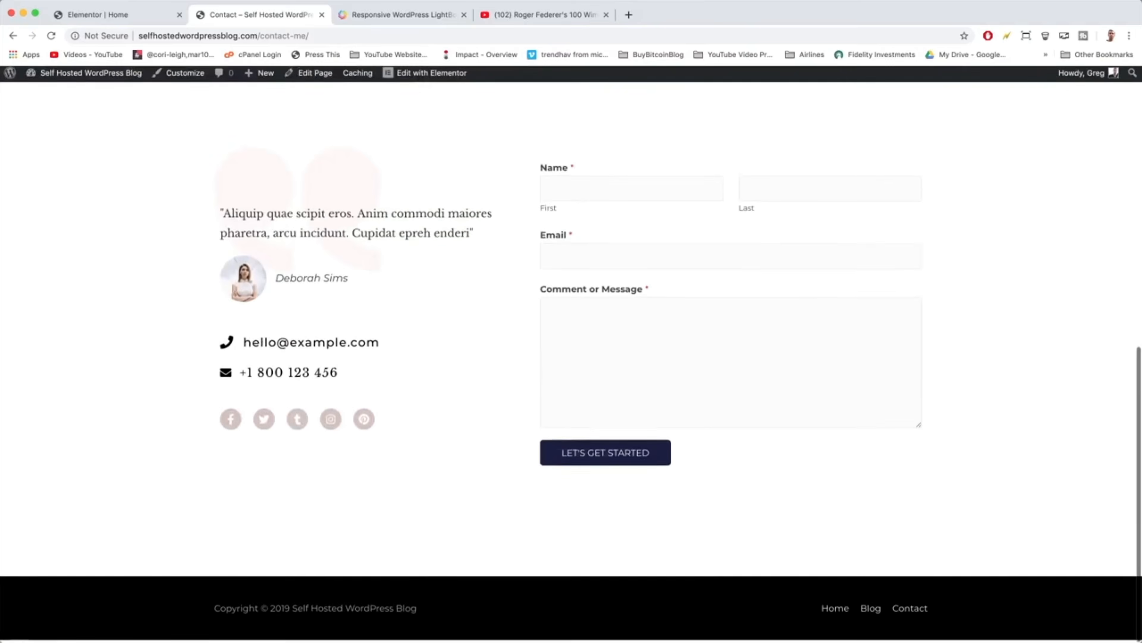
pyautogui.scroll(15, 930, 592)
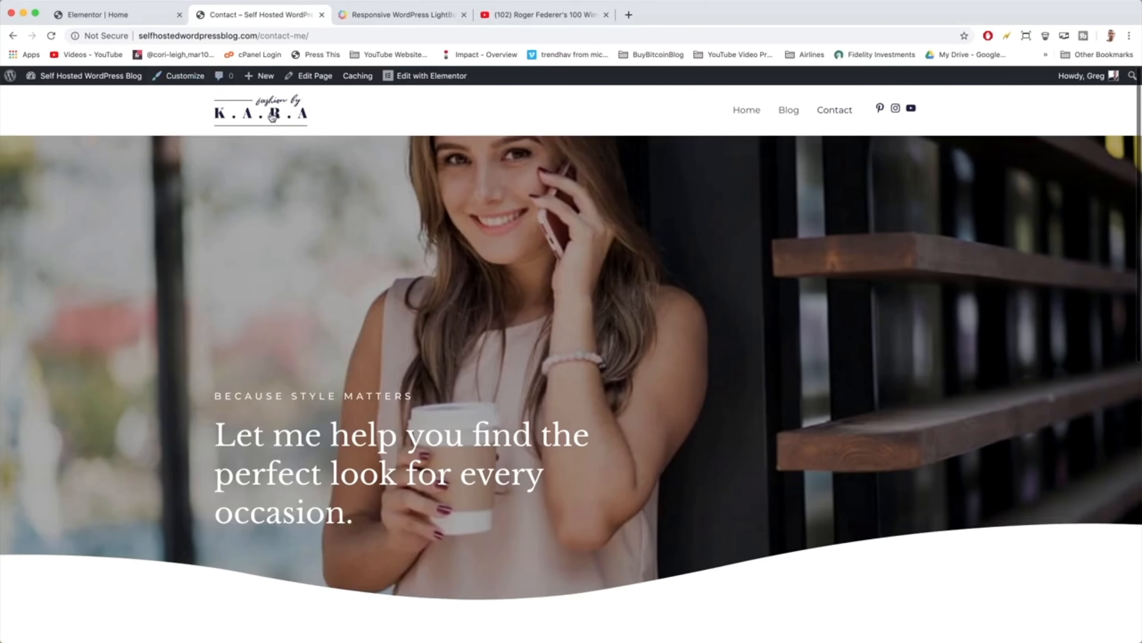
pyautogui.click(299, 110)
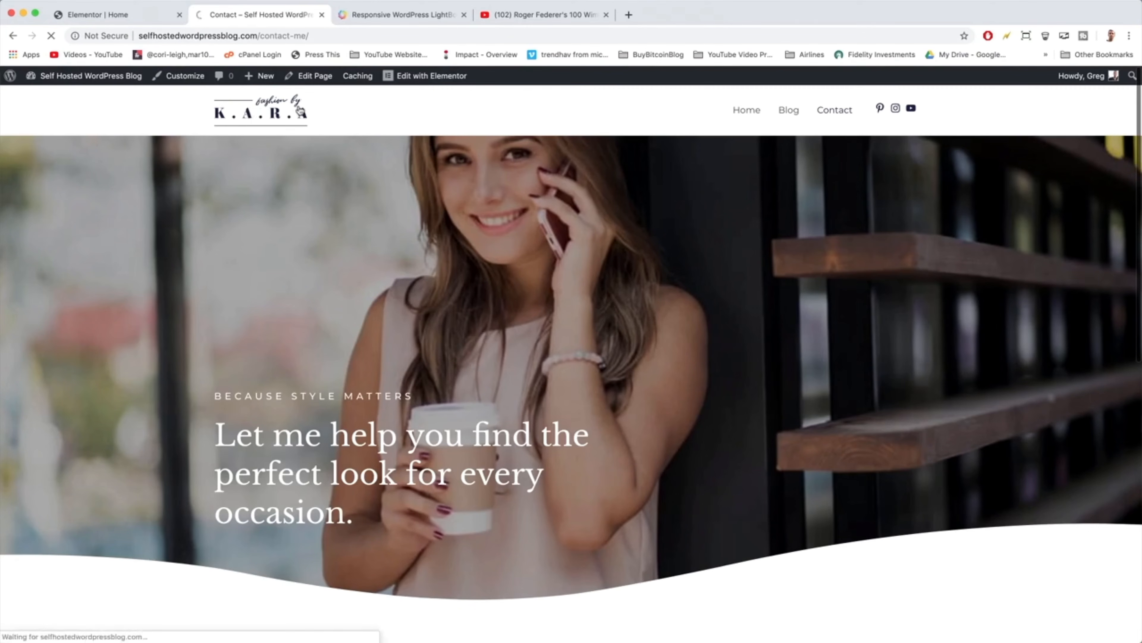
# Open logomakr.com in a new browser tab and dismiss the intro video.
pyautogui.click(629, 15)
pyautogui.write('logo')
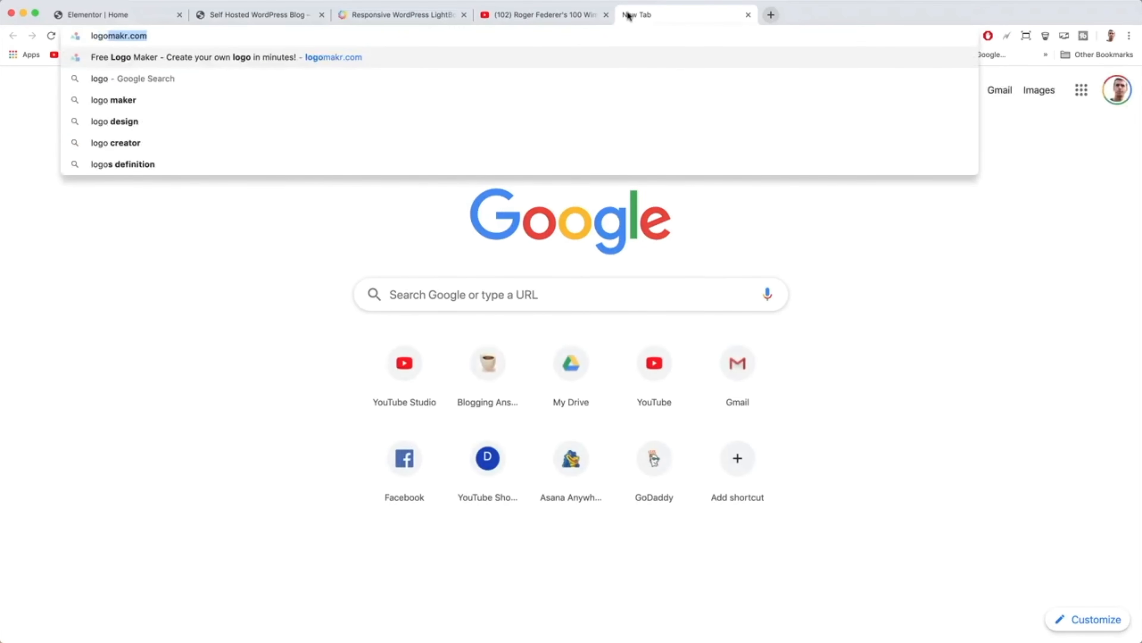
pyautogui.write('makr.')
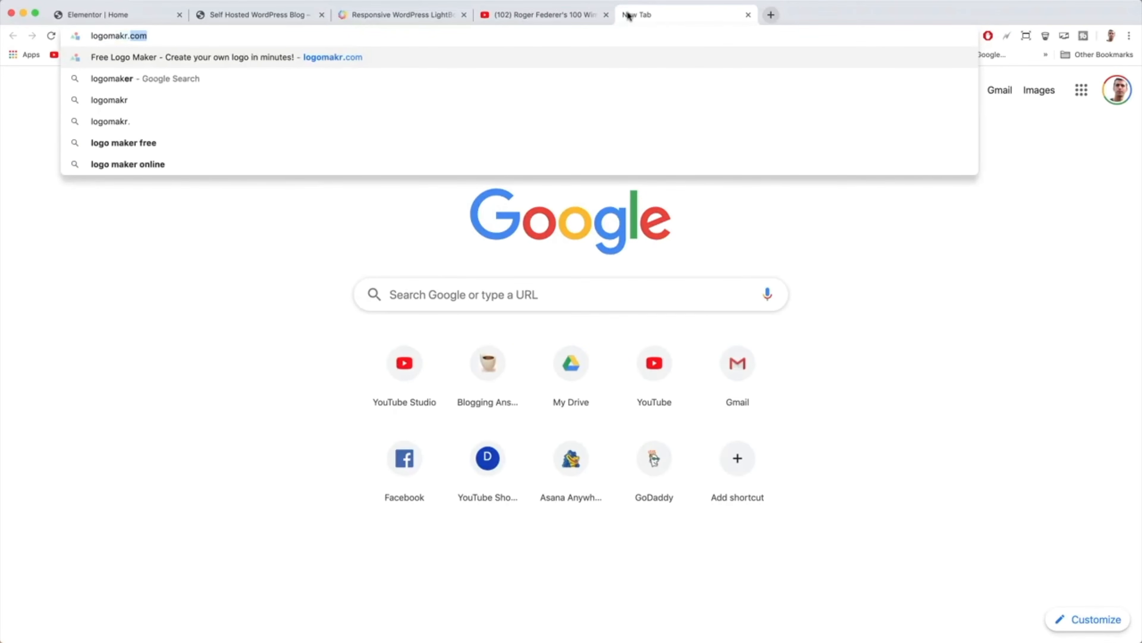
pyautogui.press('Return')
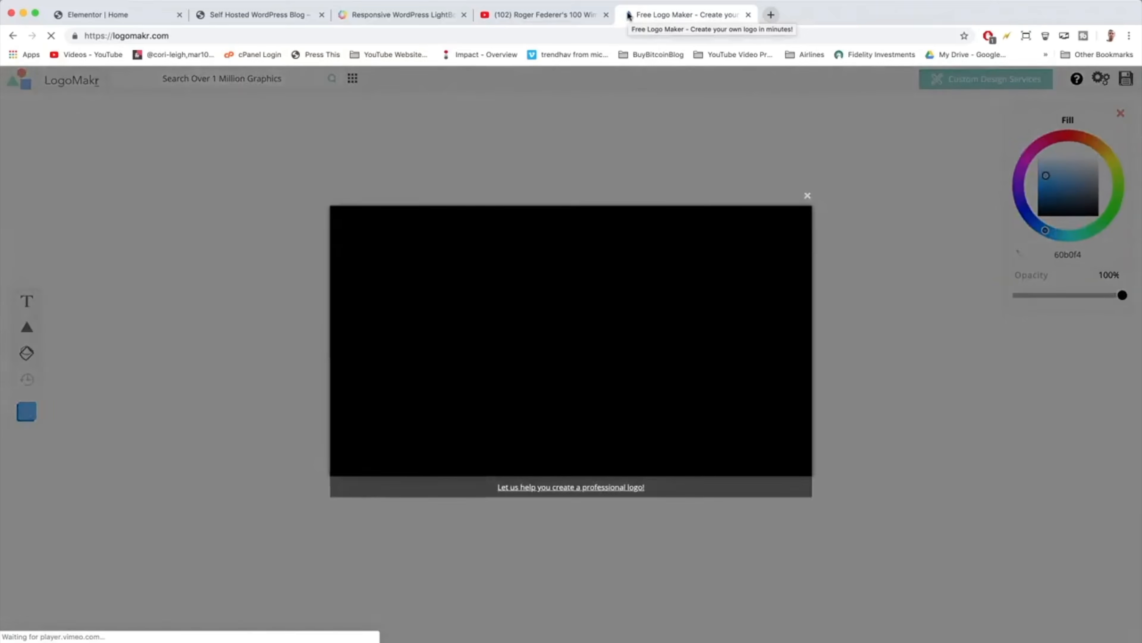
pyautogui.click(139, 312)
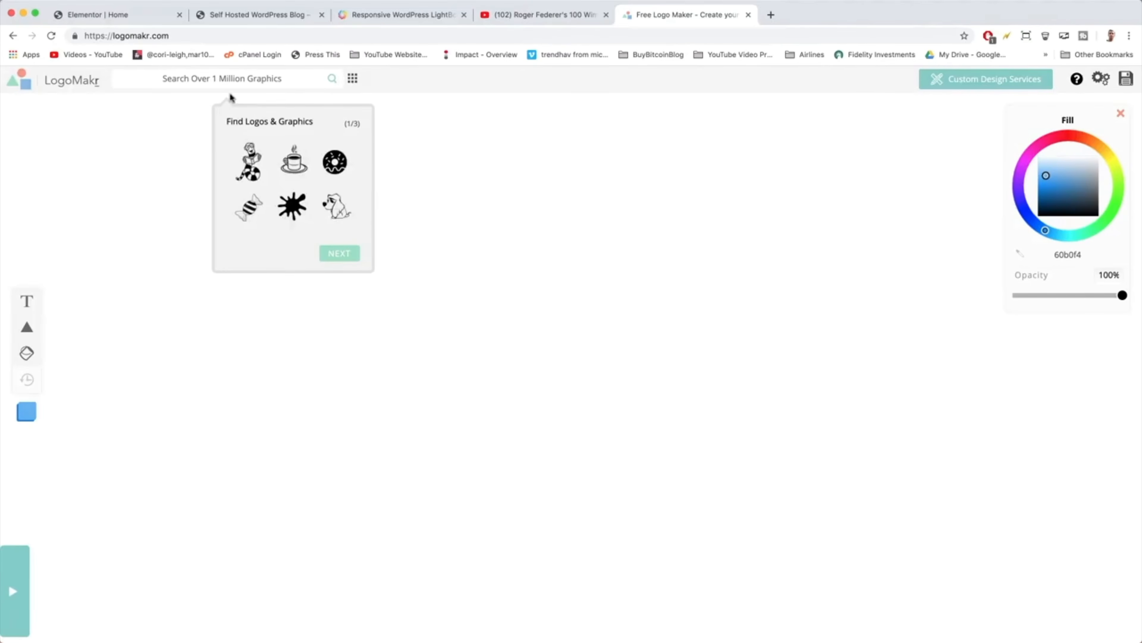
# Search the graphics for "palm tree", add the black twin-palm silhouette, and move it to about X 475 px, Y 234 px.
pyautogui.click(213, 78)
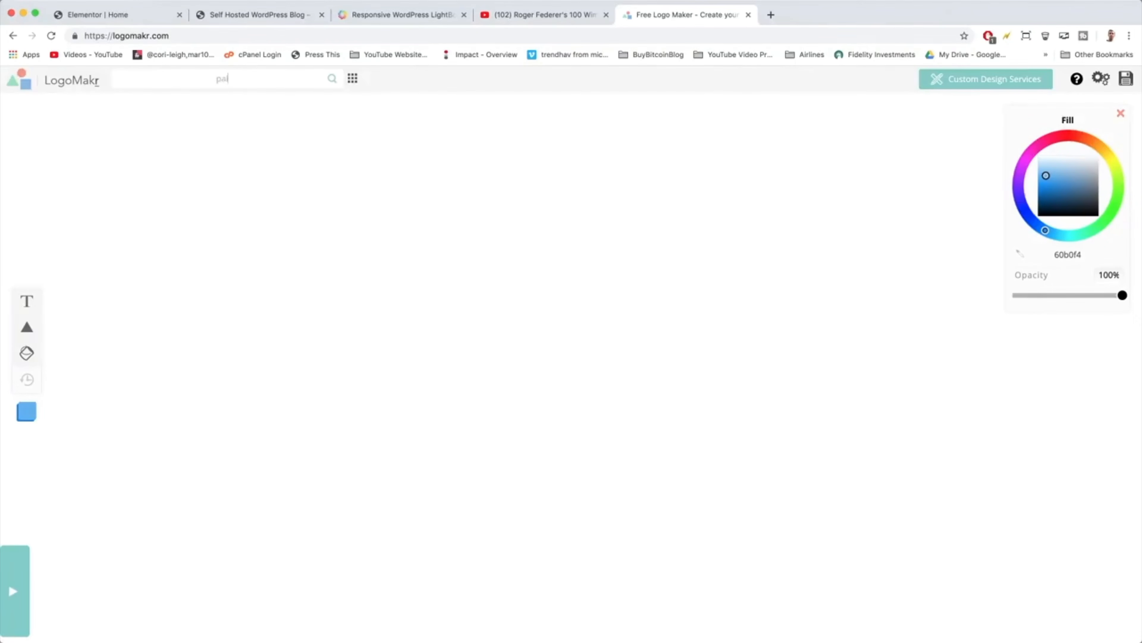
pyautogui.write('palm tree')
pyautogui.press('Return')
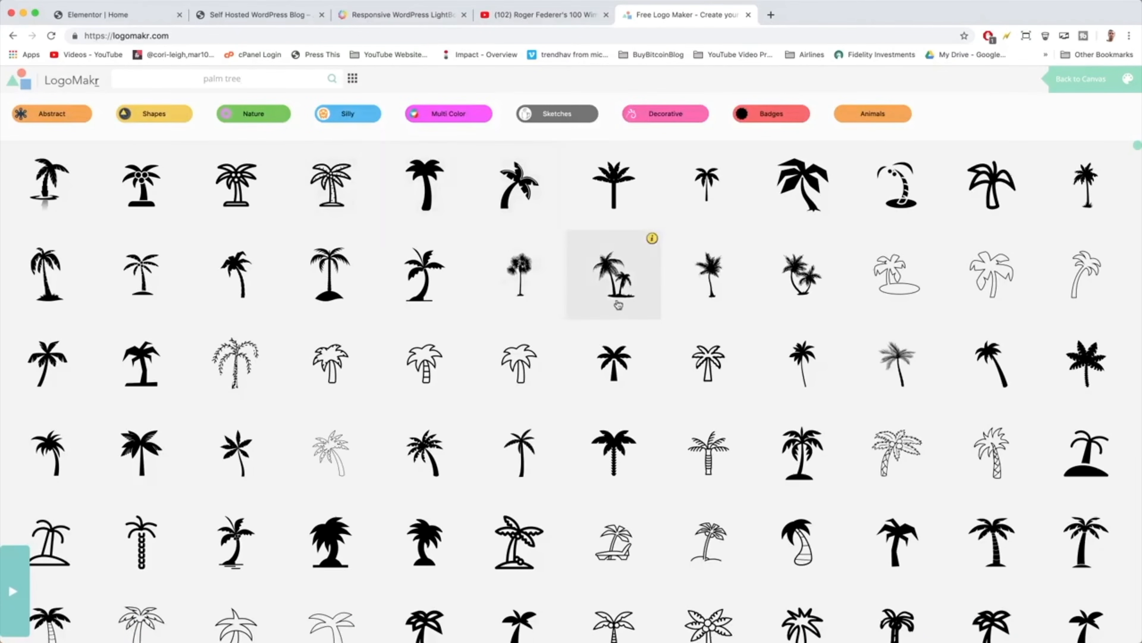
pyautogui.click(610, 256)
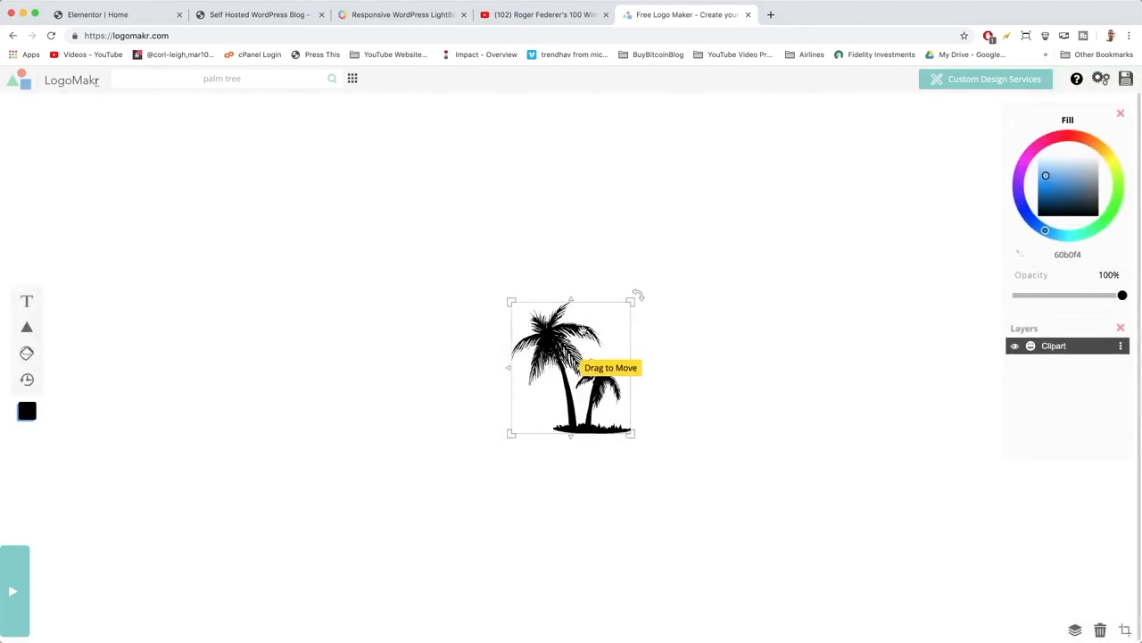
pyautogui.moveTo(584, 364); pyautogui.dragTo(355, 294)
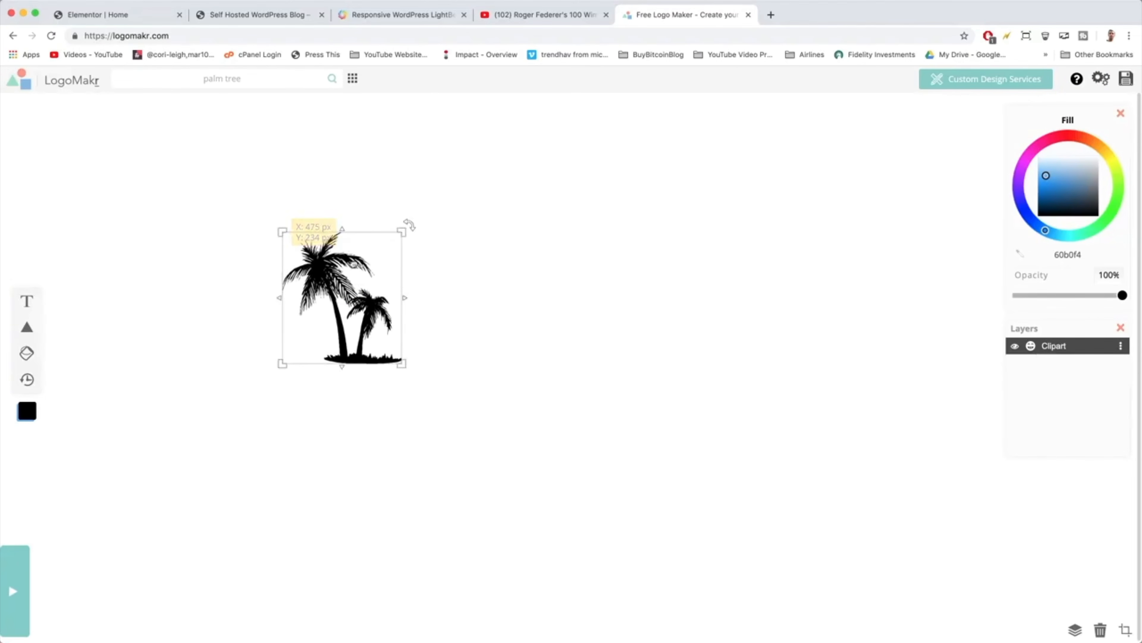
pyautogui.click(471, 315)
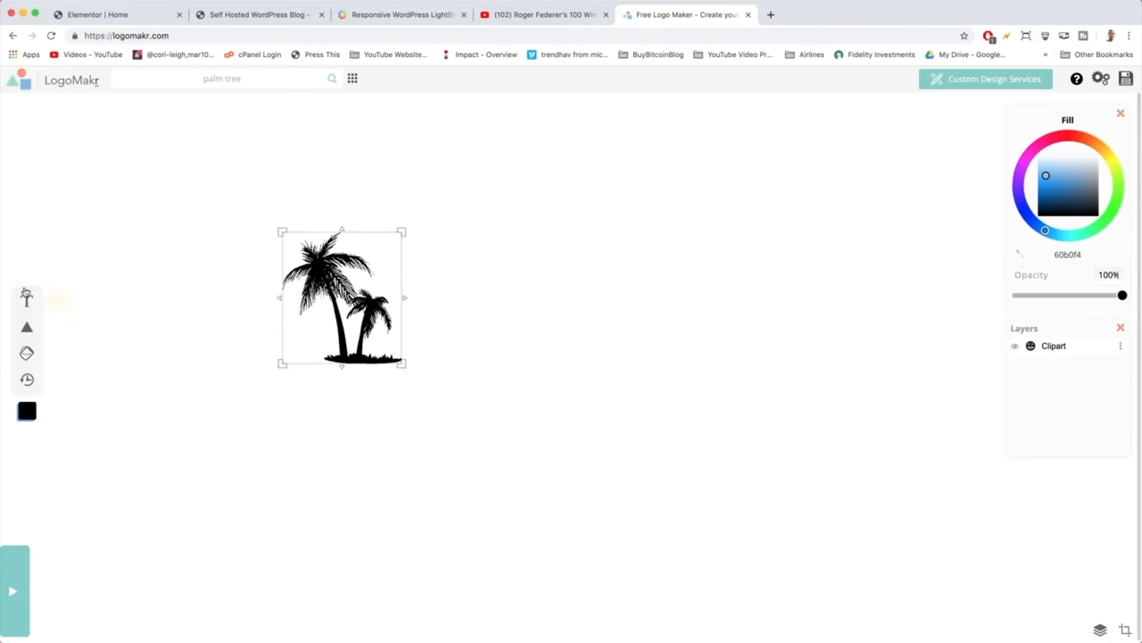
# Add the text "SHWB" to the canvas and move it up beside the palm tree graphic.
pyautogui.click(27, 297)
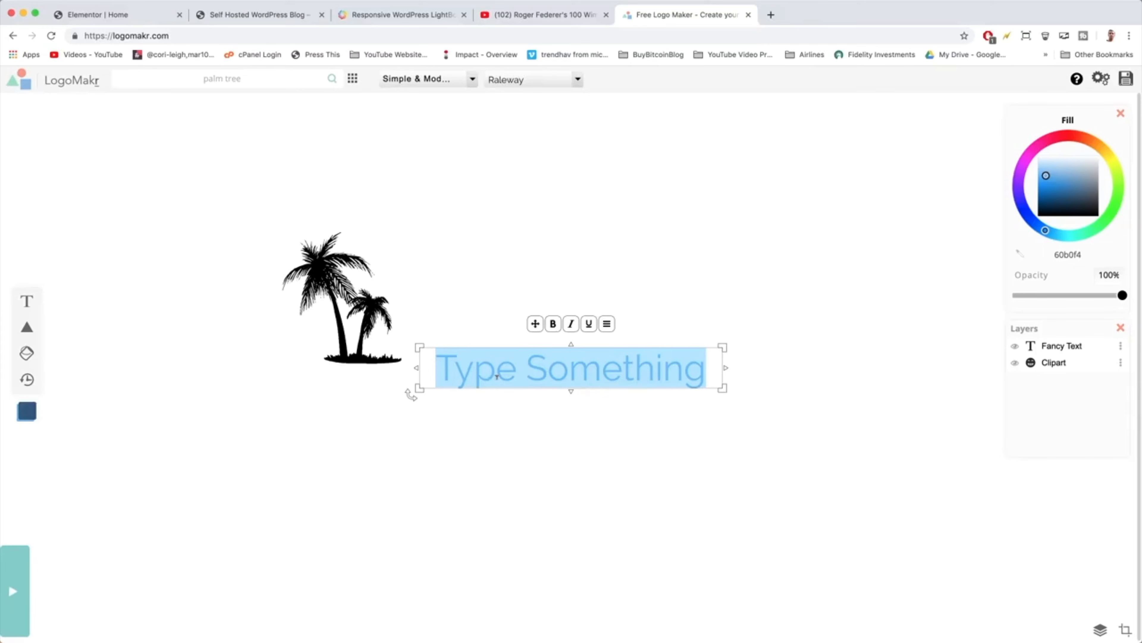
pyautogui.write('S')
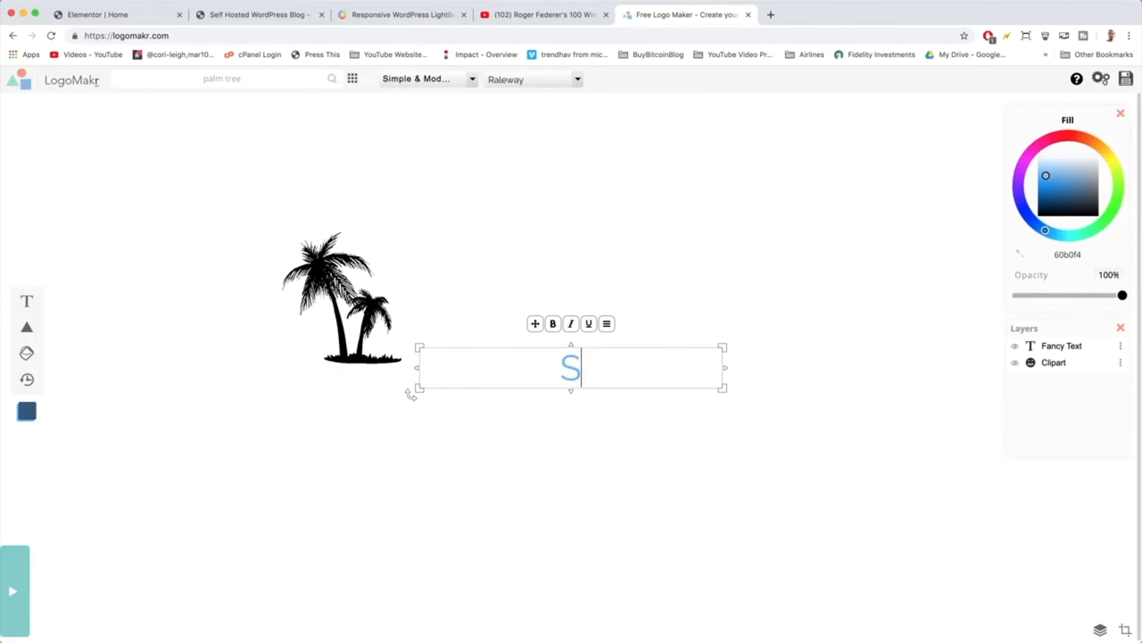
pyautogui.write('HWB')
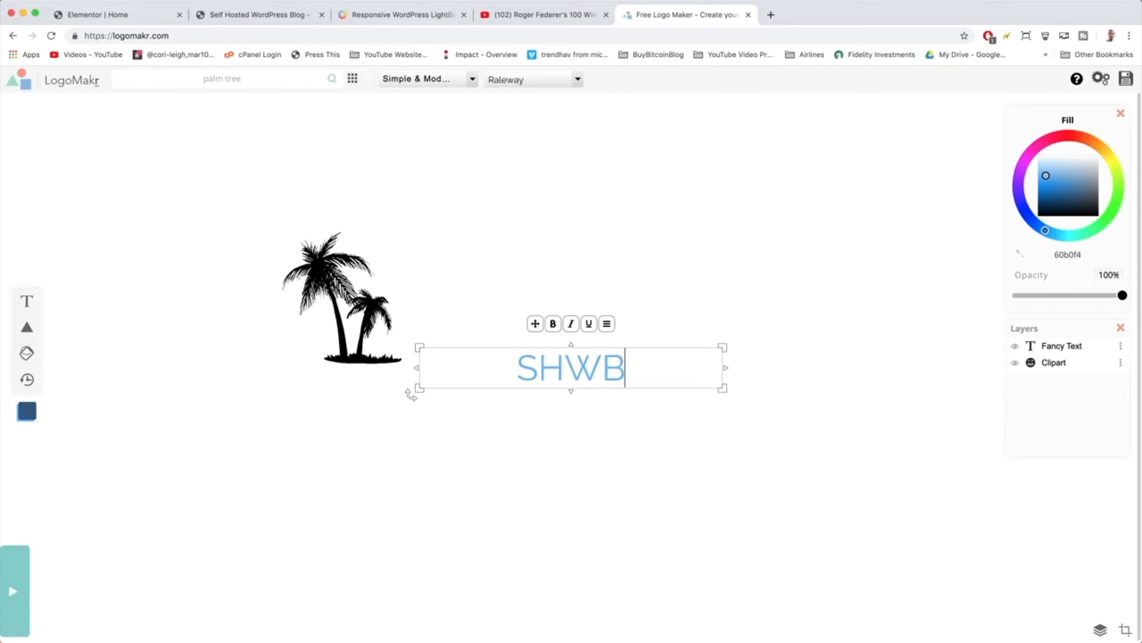
pyautogui.click(487, 468)
pyautogui.click(544, 375)
pyautogui.moveTo(551, 378); pyautogui.dragTo(488, 281)
# Shrink the palm tree graphic to roughly half its size and move the SHWB text closer to it.
pyautogui.click(401, 360)
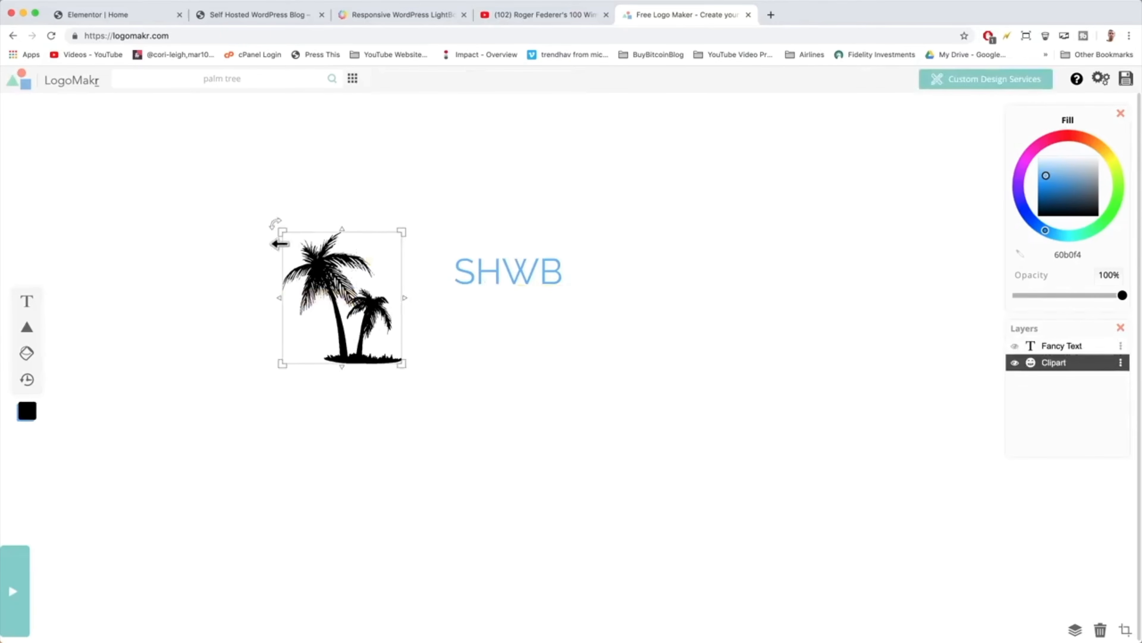
pyautogui.moveTo(282, 231); pyautogui.dragTo(376, 274)
pyautogui.moveTo(477, 280); pyautogui.dragTo(437, 266)
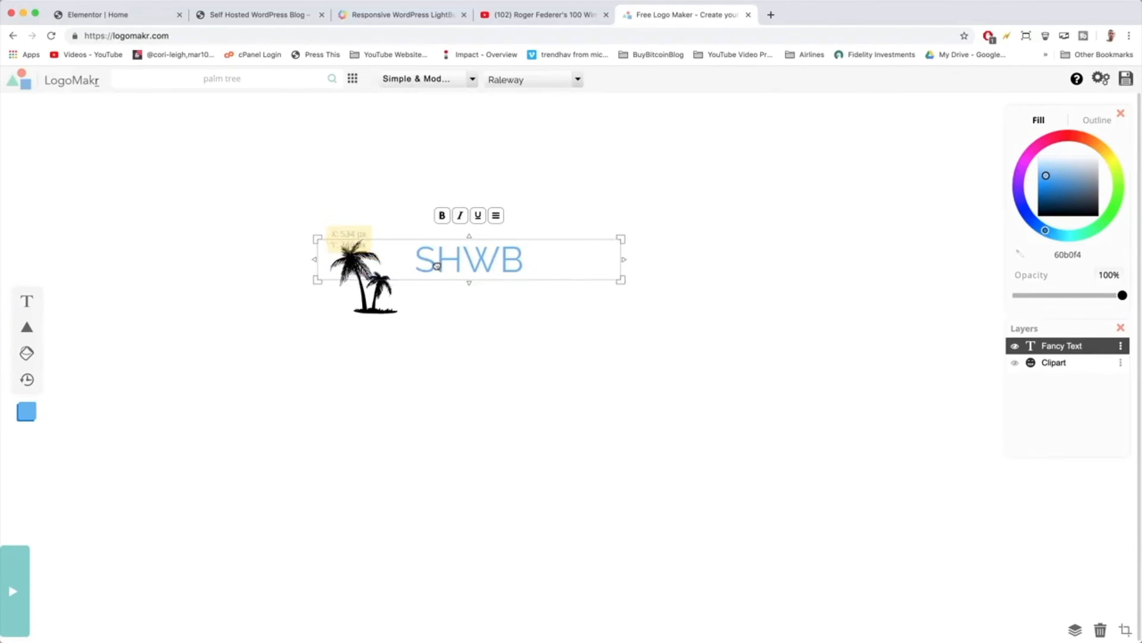
# Enlarge the SHWB text to about 643 by 152 px and position it just right of the palm trees.
pyautogui.moveTo(700, 329); pyautogui.dragTo(697, 326)
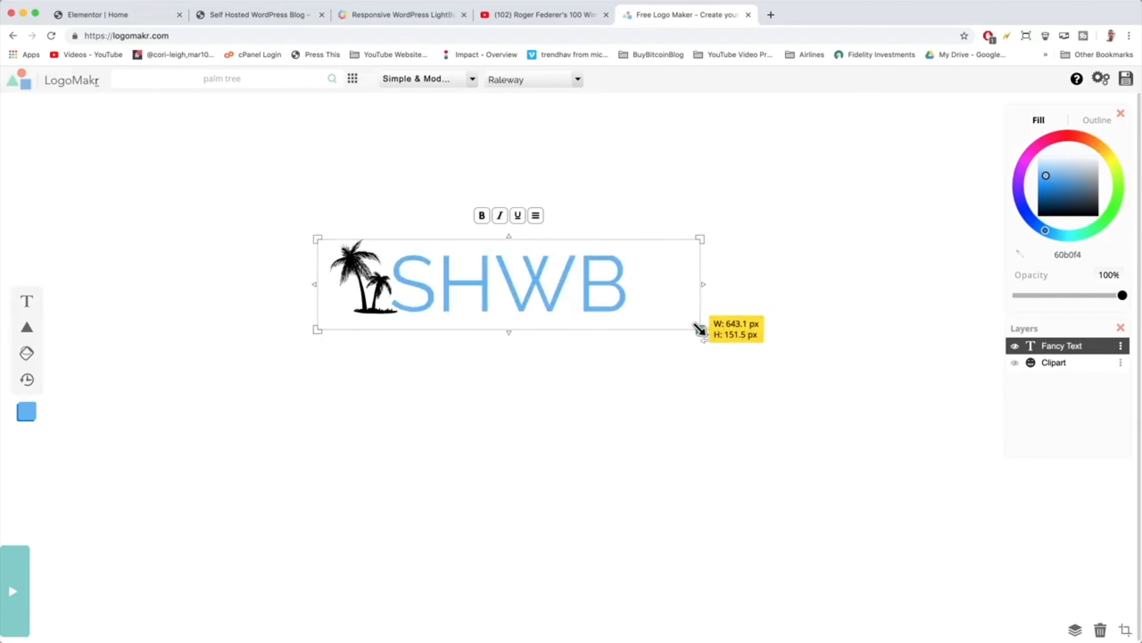
pyautogui.moveTo(511, 310); pyautogui.dragTo(530, 304)
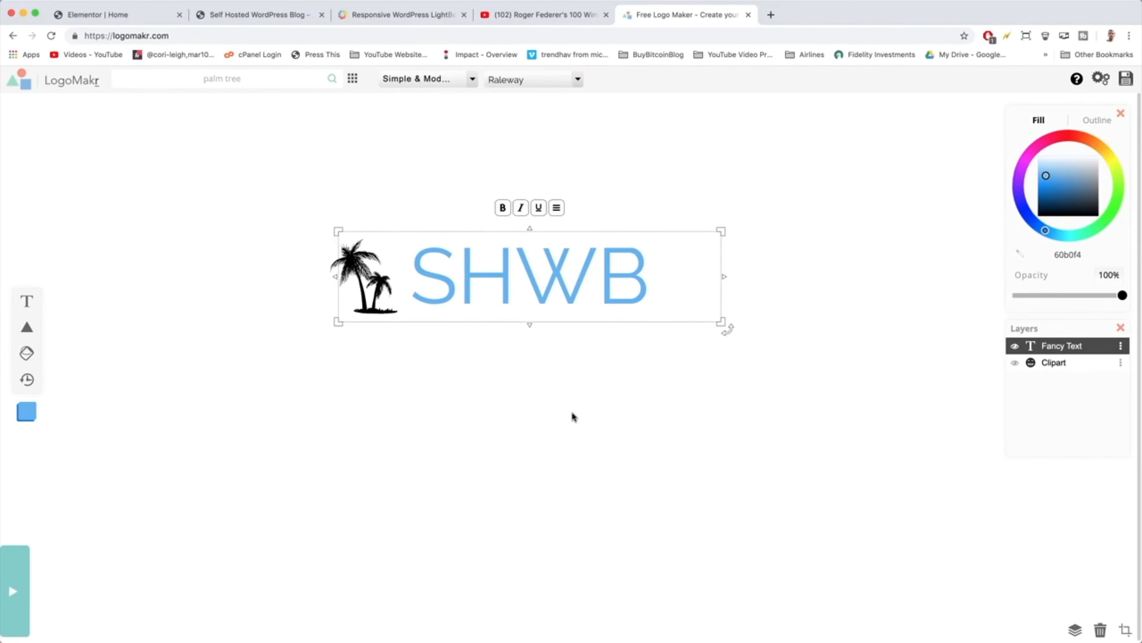
pyautogui.click(582, 451)
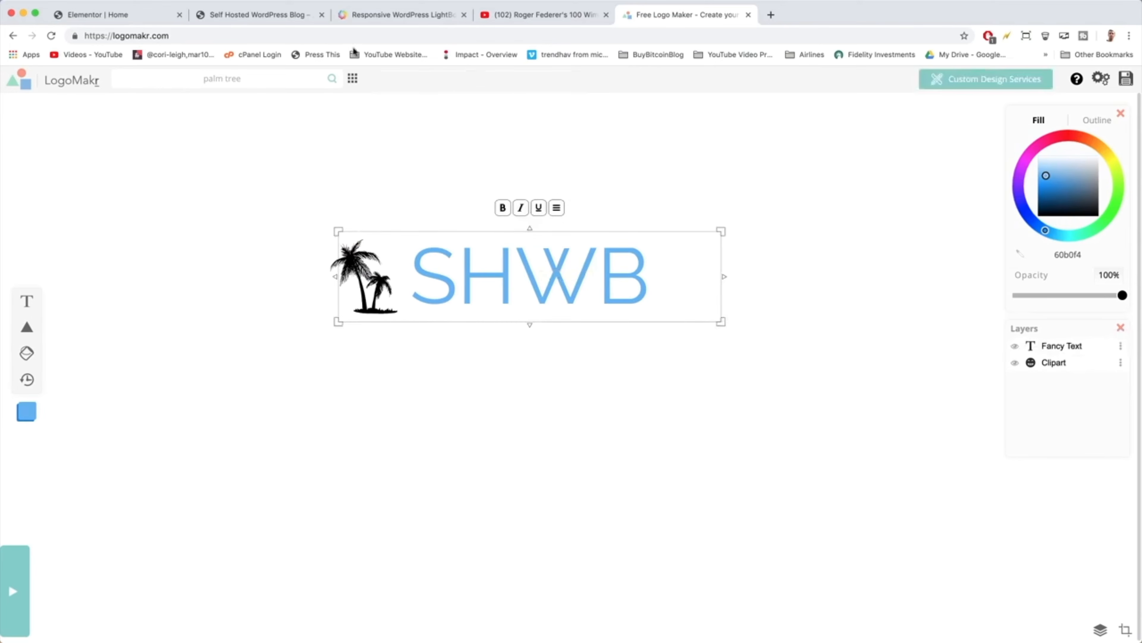
# Switch to the blog's home page and inspect the pink "Discover your personal travel swag" section in the browser's developer tools.
pyautogui.click(249, 17)
pyautogui.scroll(-15, 434, 214)
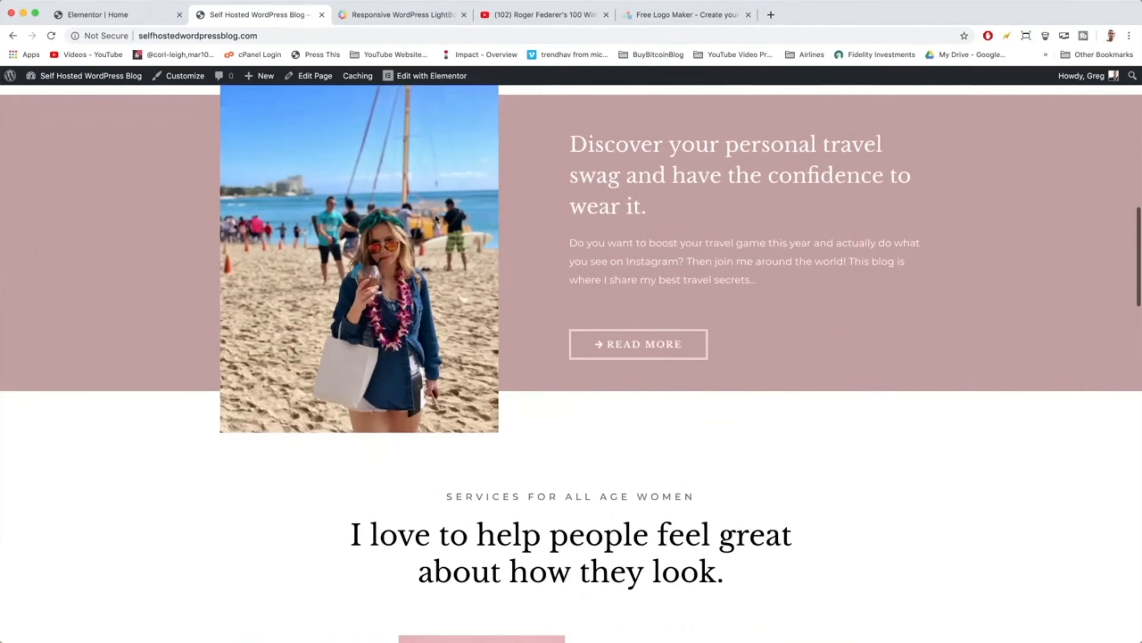
pyautogui.scroll(15, 436, 219)
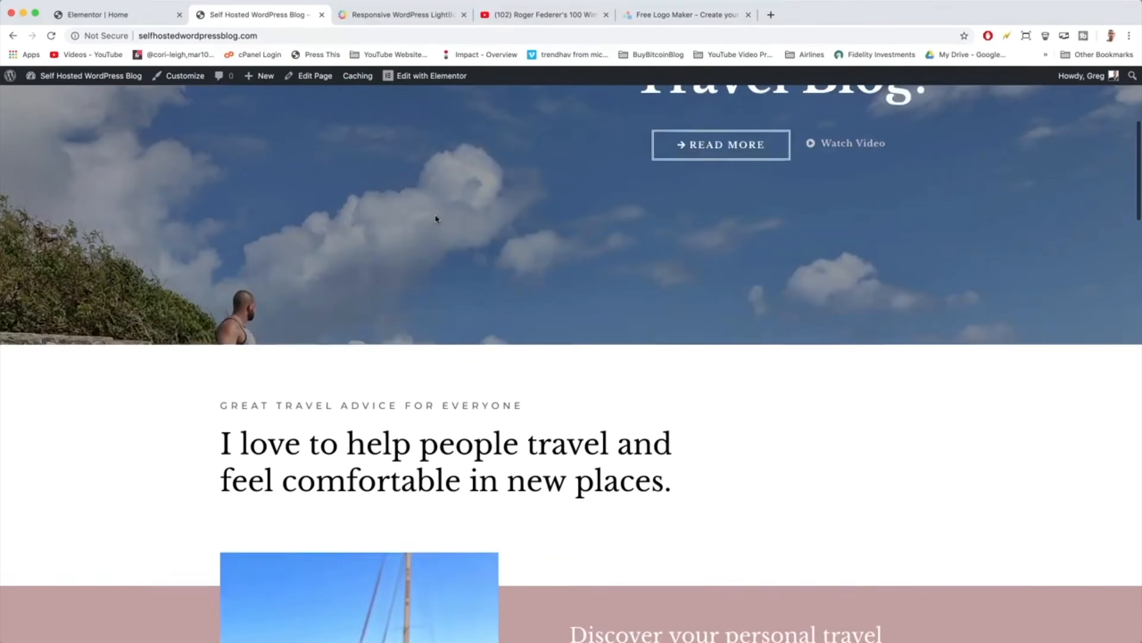
pyautogui.scroll(-10, 435, 218)
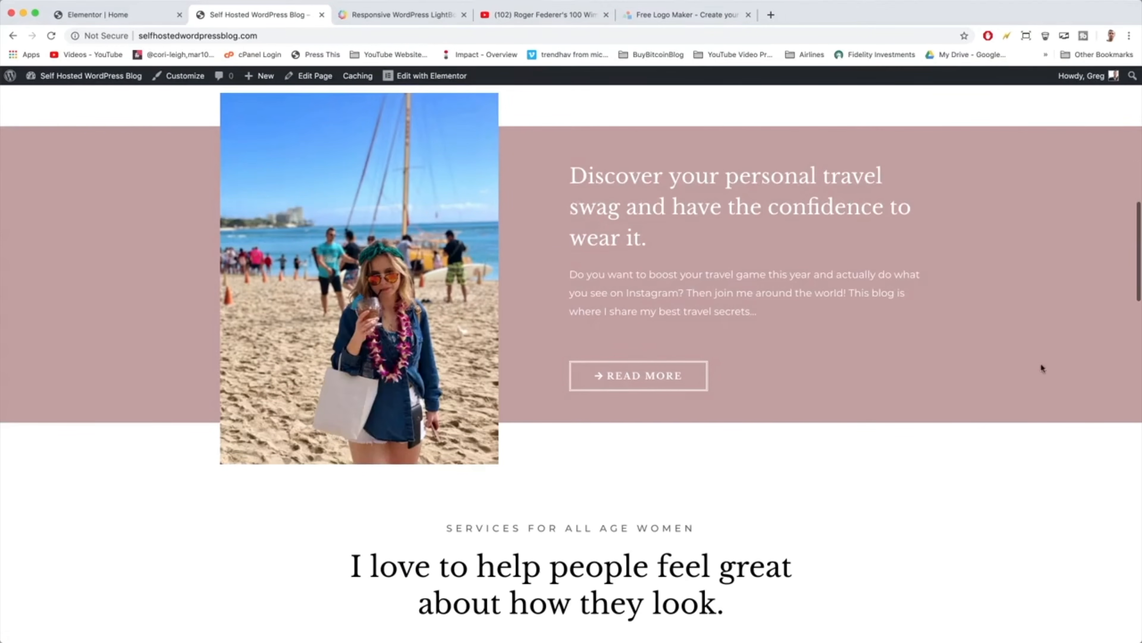
pyautogui.rightClick(948, 272)
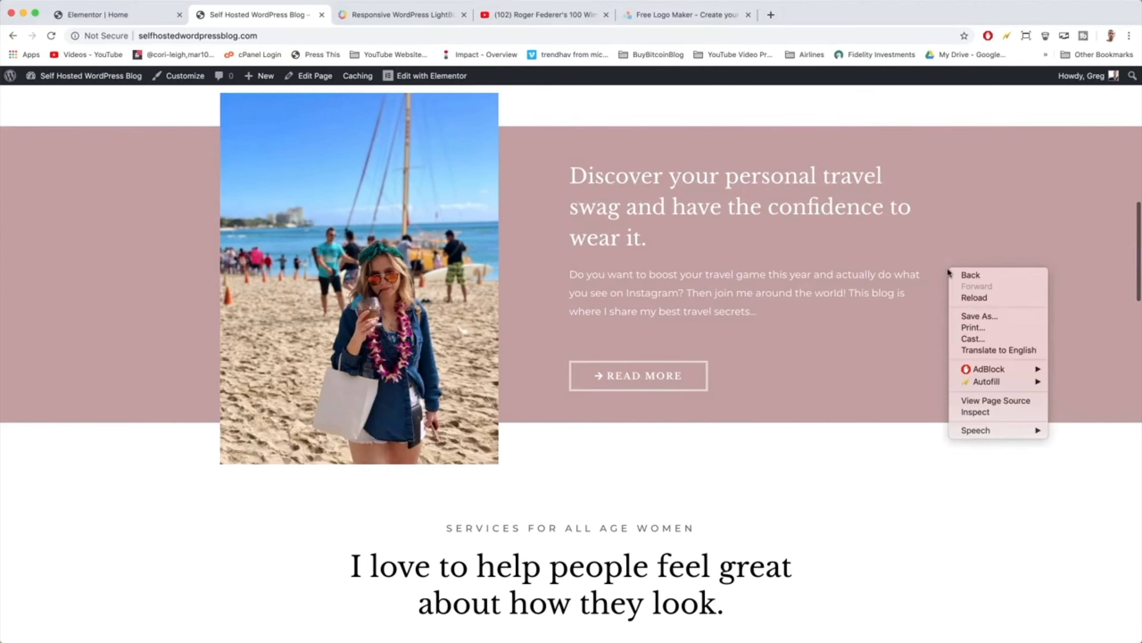
pyautogui.click(974, 412)
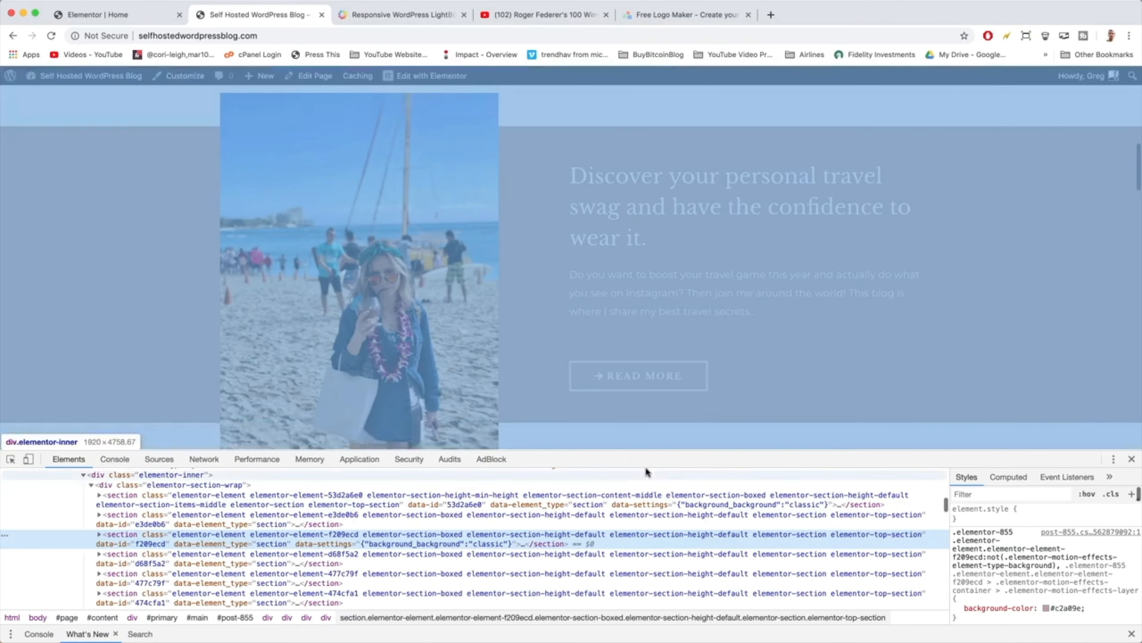
# Copy the pink section's background-color value #c2a09e from its styles and close the inspector.
pyautogui.scroll(-2, 1007, 574)
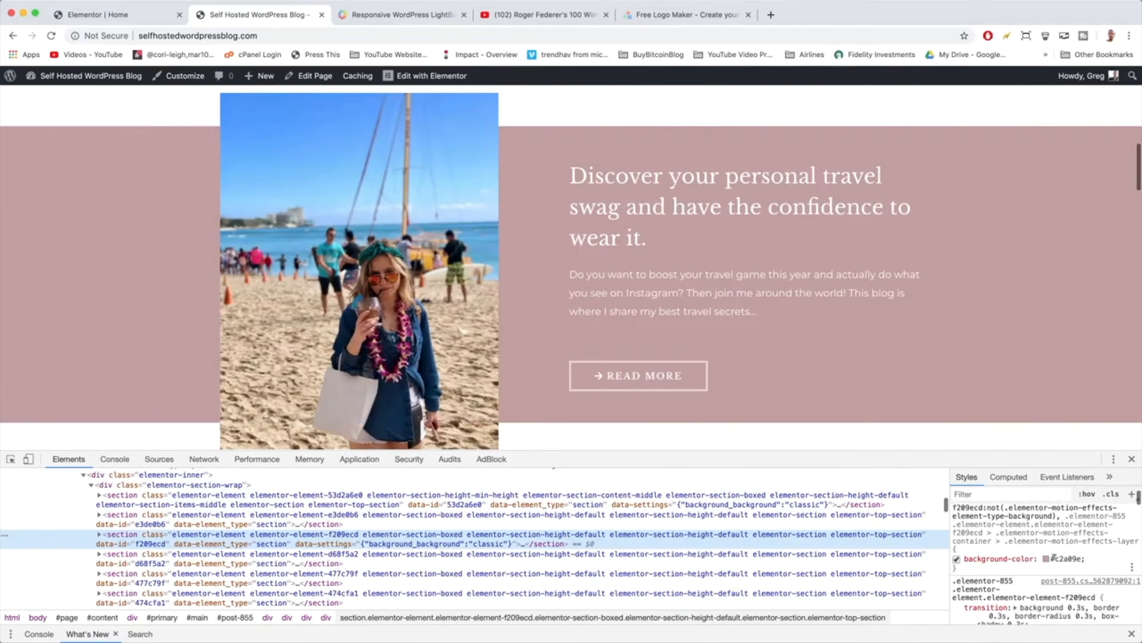
pyautogui.click(1065, 558)
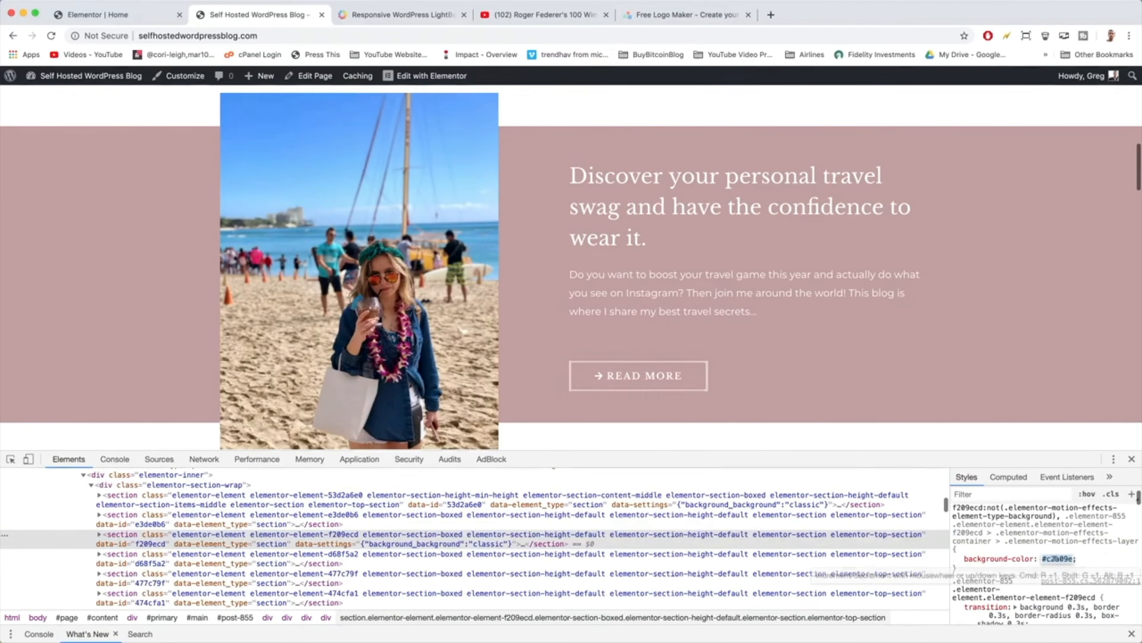
pyautogui.rightClick(1055, 559)
pyautogui.click(1079, 641)
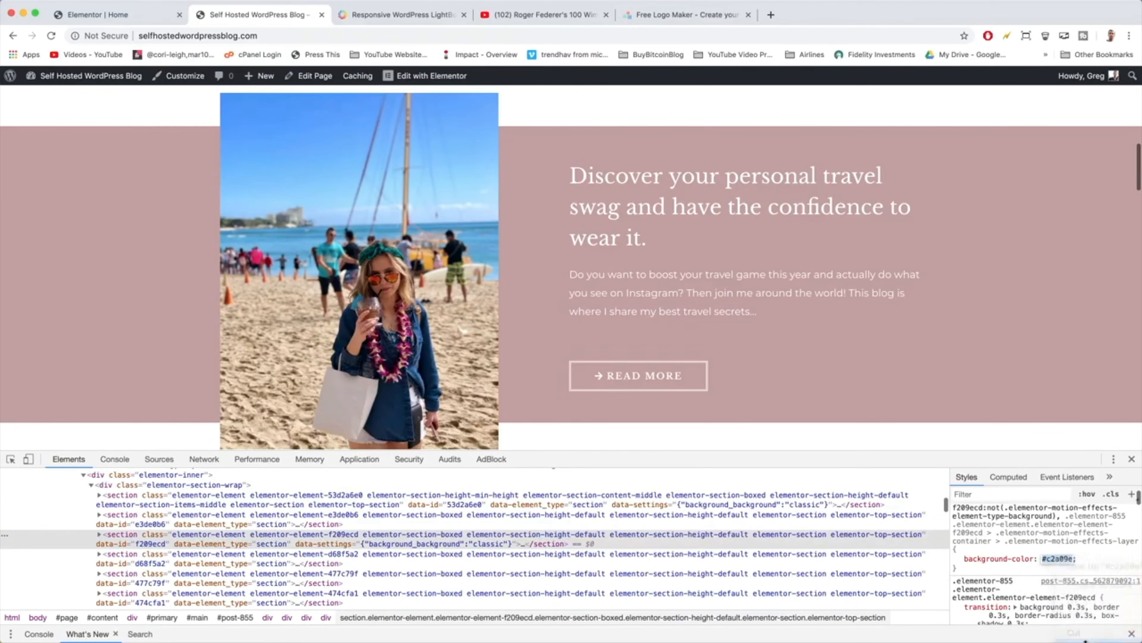
pyautogui.click(1132, 460)
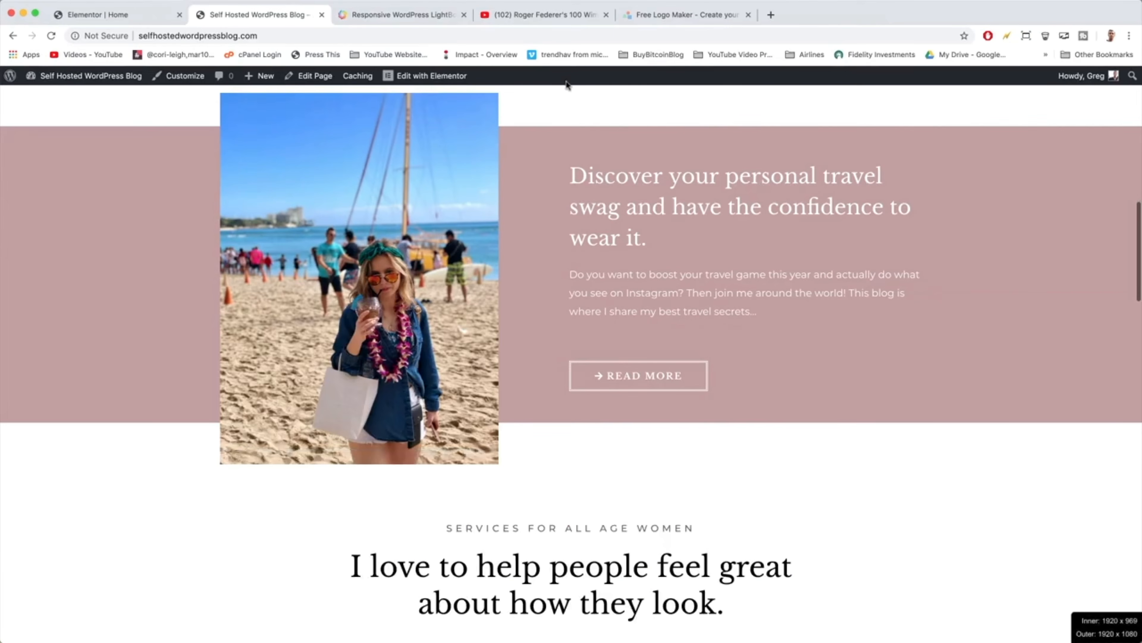
# Return to LogoMakr and set the SHWB text's fill color to the copied value c2a09e.
pyautogui.click(708, 16)
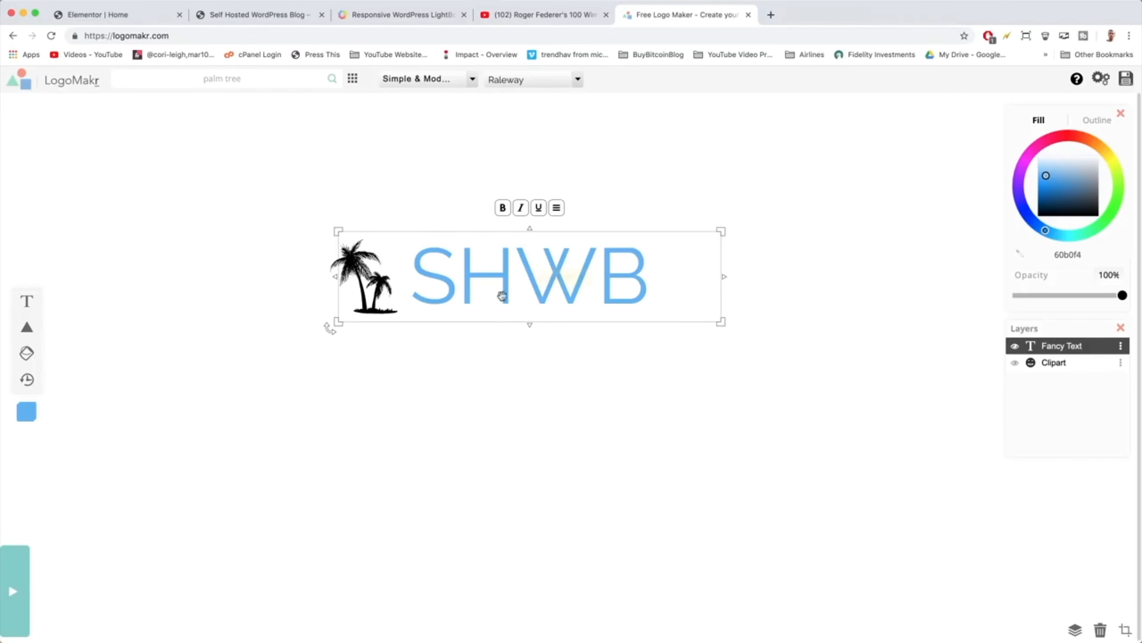
pyautogui.click(558, 271)
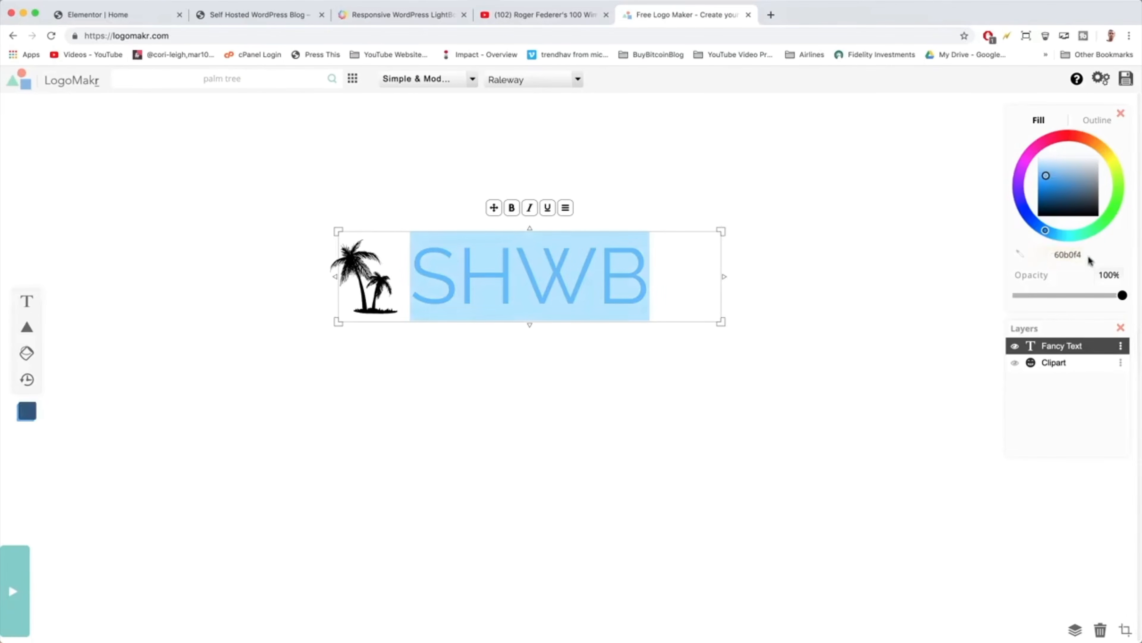
pyautogui.click(1072, 254)
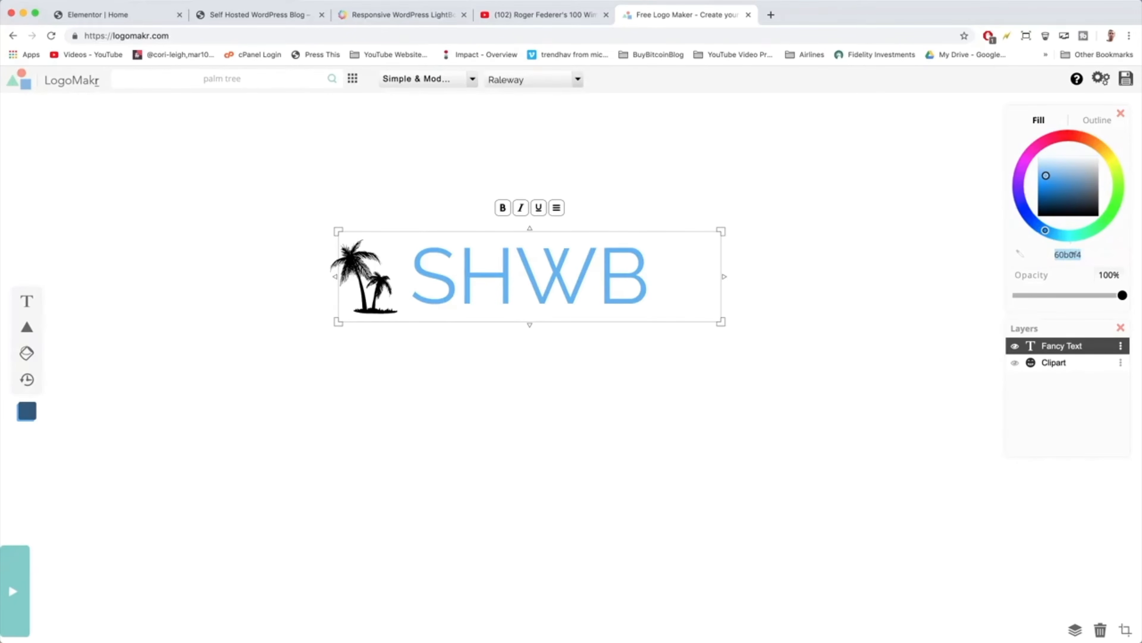
pyautogui.rightClick(1072, 254)
pyautogui.click(1095, 352)
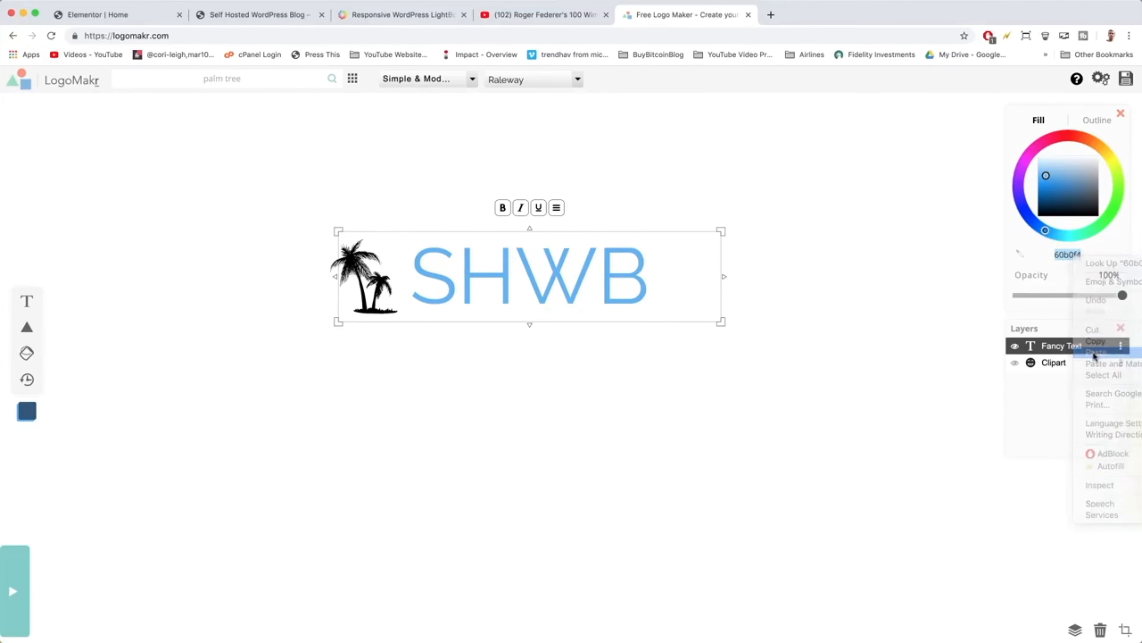
pyautogui.click(710, 464)
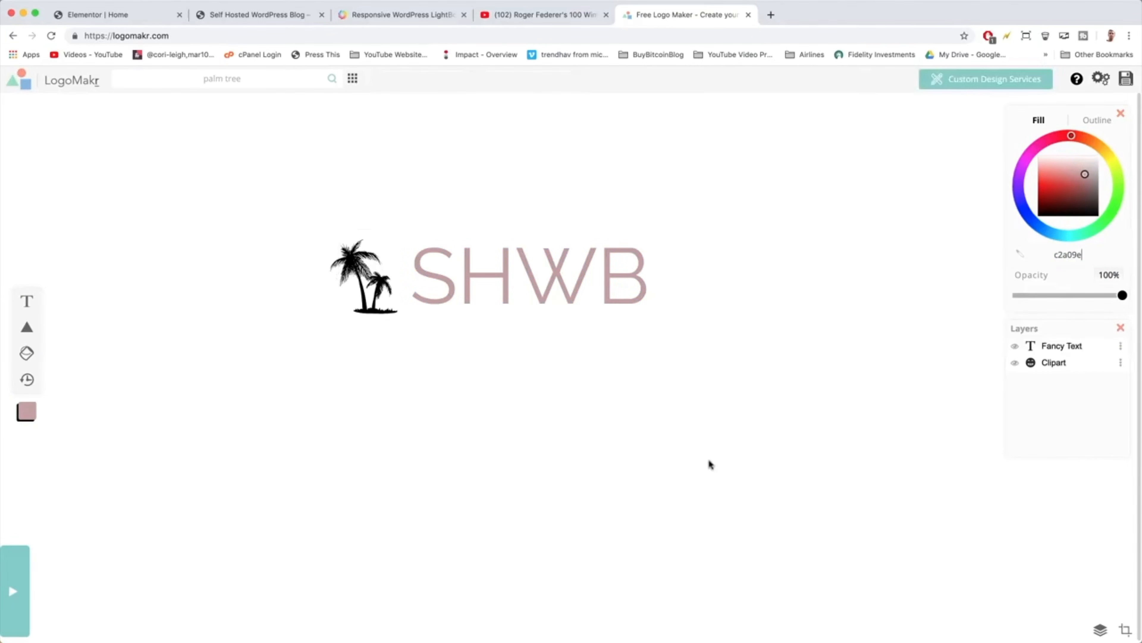
pyautogui.click(466, 291)
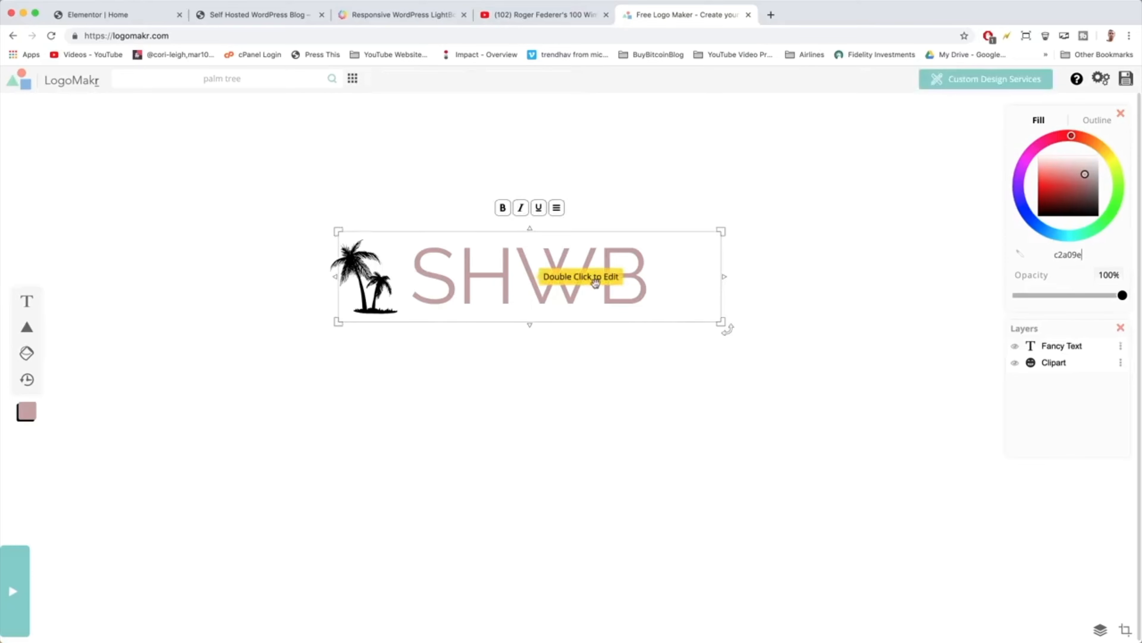
pyautogui.click(734, 465)
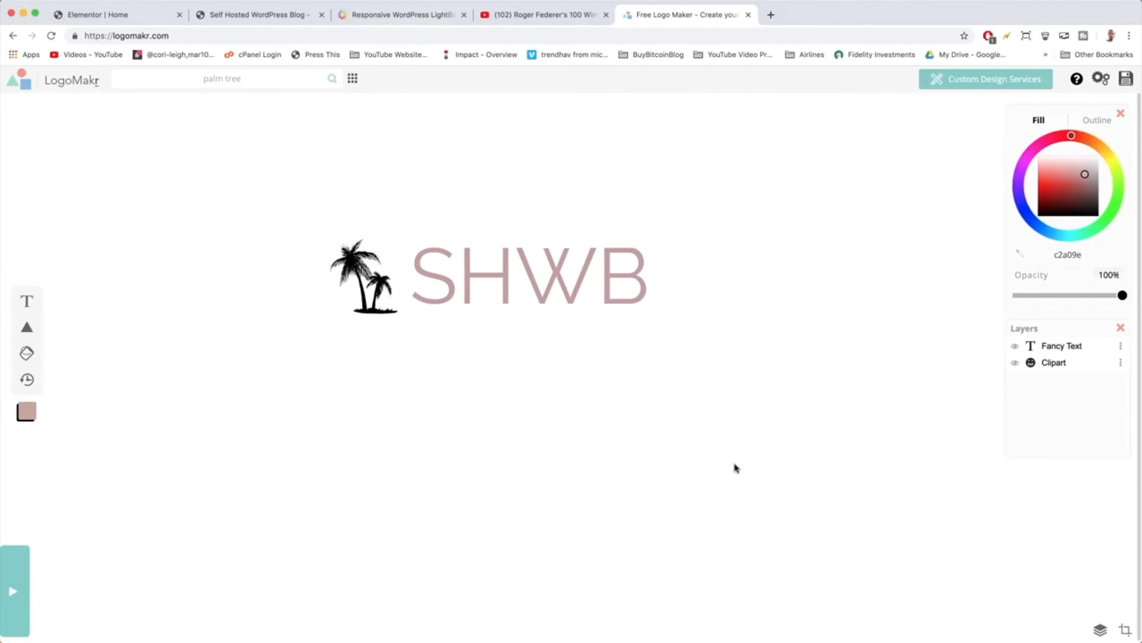
# Insert a "#" in front of SHWB so that the logo text reads "#SHWB".
pyautogui.click(495, 293)
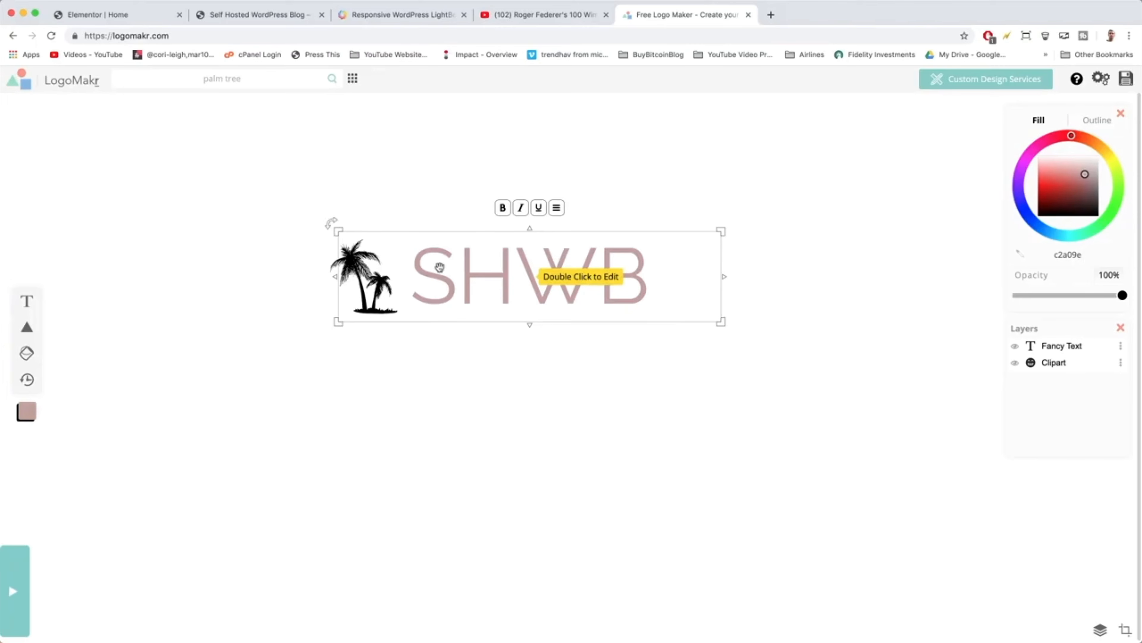
pyautogui.doubleClick(421, 268)
pyautogui.click(421, 268)
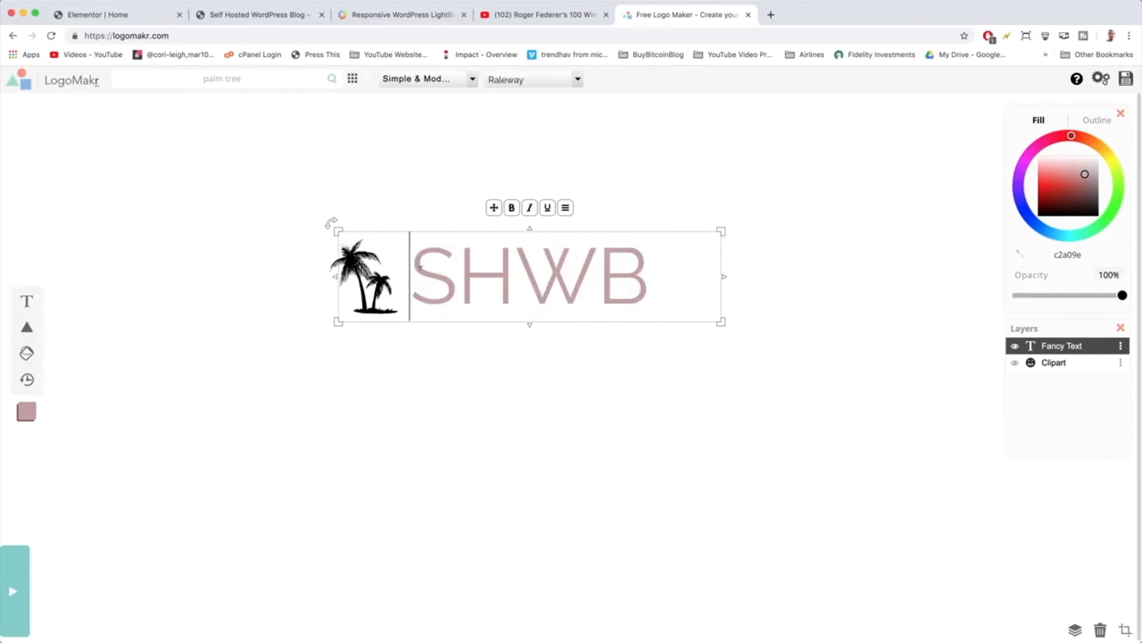
pyautogui.write('#')
pyautogui.click(499, 360)
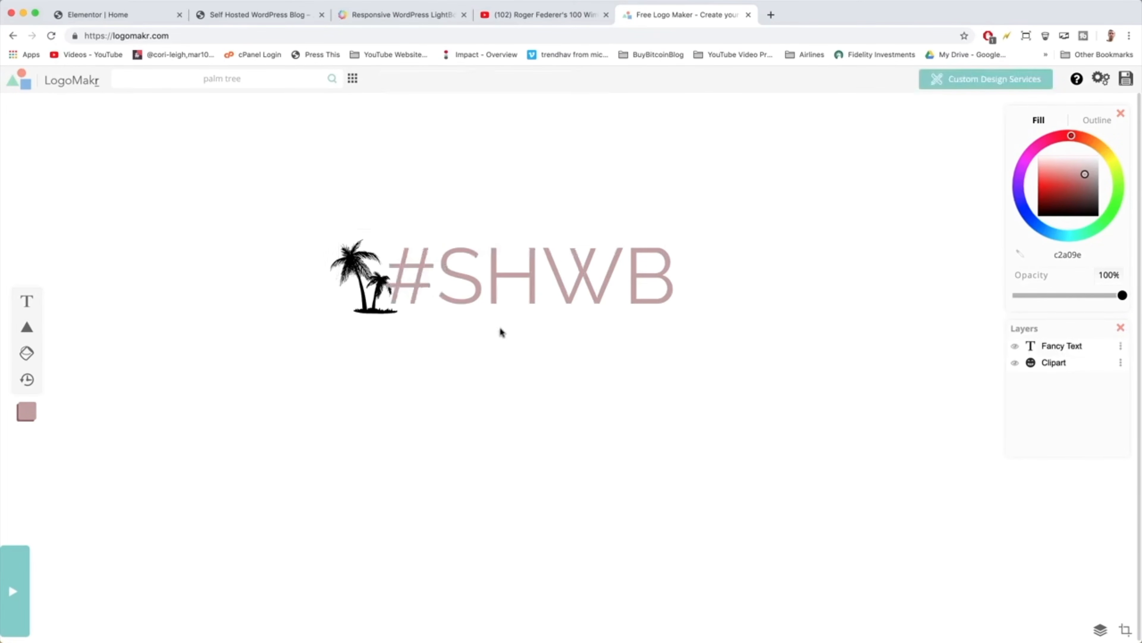
# Move the #SHWB text clear of the palm trees, to about X 612 px, Y 233 px.
pyautogui.click(495, 285)
pyautogui.moveTo(506, 286); pyautogui.dragTo(529, 285)
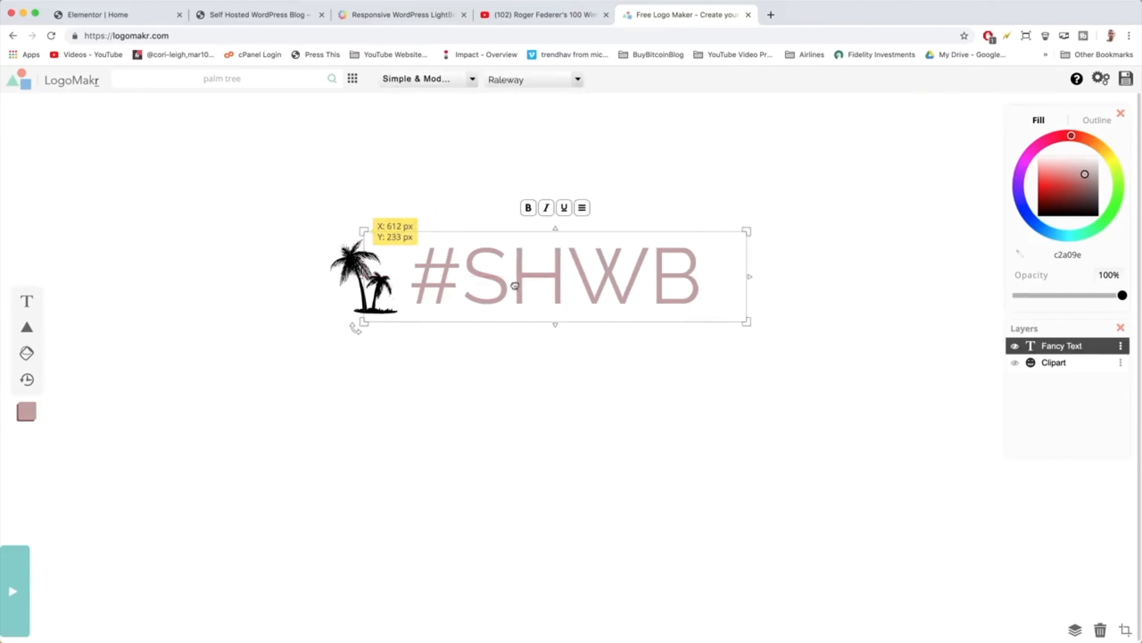
pyautogui.click(554, 424)
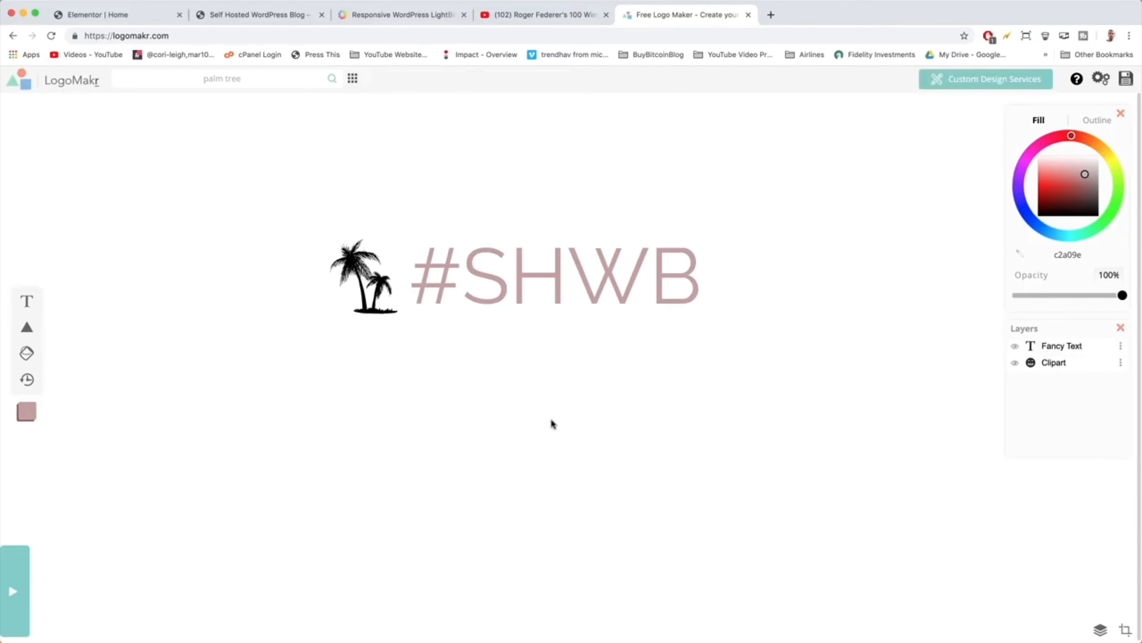
# Recolor the palm tree graphic bright green, fill color 00ff62.
pyautogui.click(356, 267)
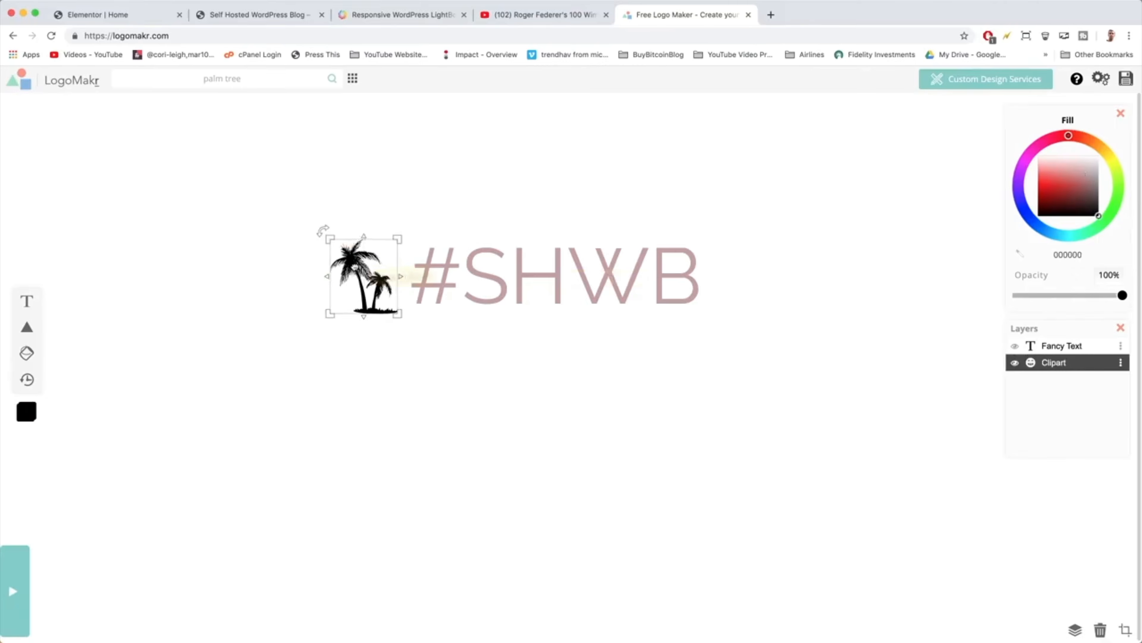
pyautogui.moveTo(1094, 226)
pyautogui.mouseDown()
pyautogui.moveTo(1122, 194)
pyautogui.moveTo(1107, 159)
pyautogui.moveTo(1039, 155)
pyautogui.moveTo(1034, 211)
pyautogui.moveTo(1109, 203)
pyautogui.moveTo(1111, 140)
pyautogui.moveTo(1020, 191)
pyautogui.moveTo(1030, 220)
pyautogui.moveTo(1080, 234)
pyautogui.mouseUp()
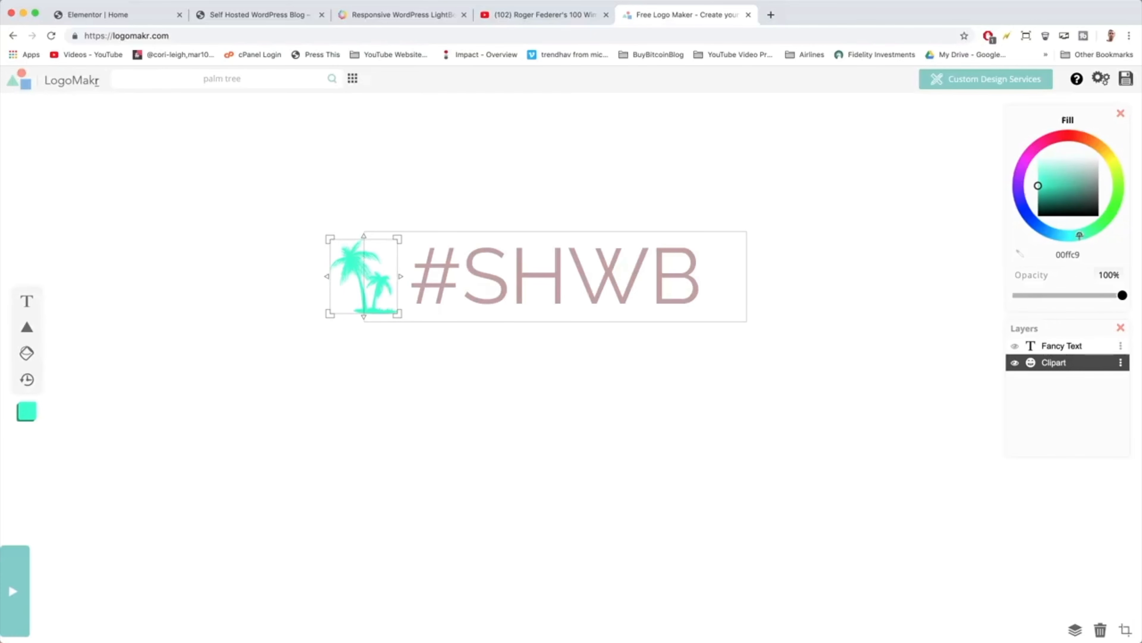
pyautogui.moveTo(1073, 236); pyautogui.dragTo(1106, 235)
pyautogui.click(726, 399)
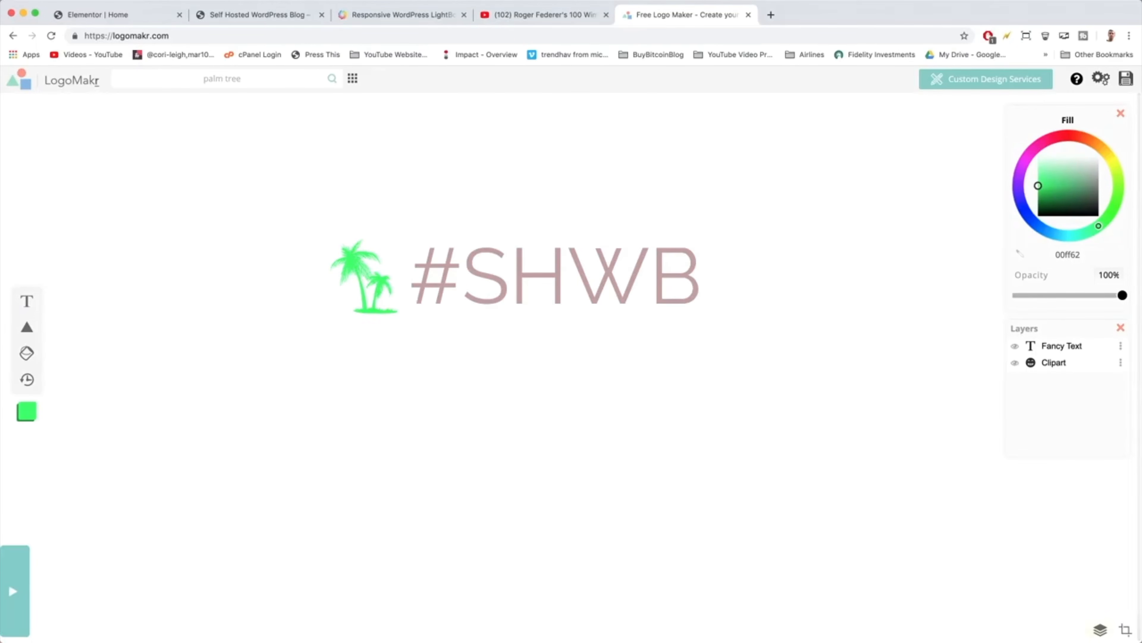
# Try to crop the canvas closely around the palm trees and the #SHWB text.
pyautogui.click(1126, 630)
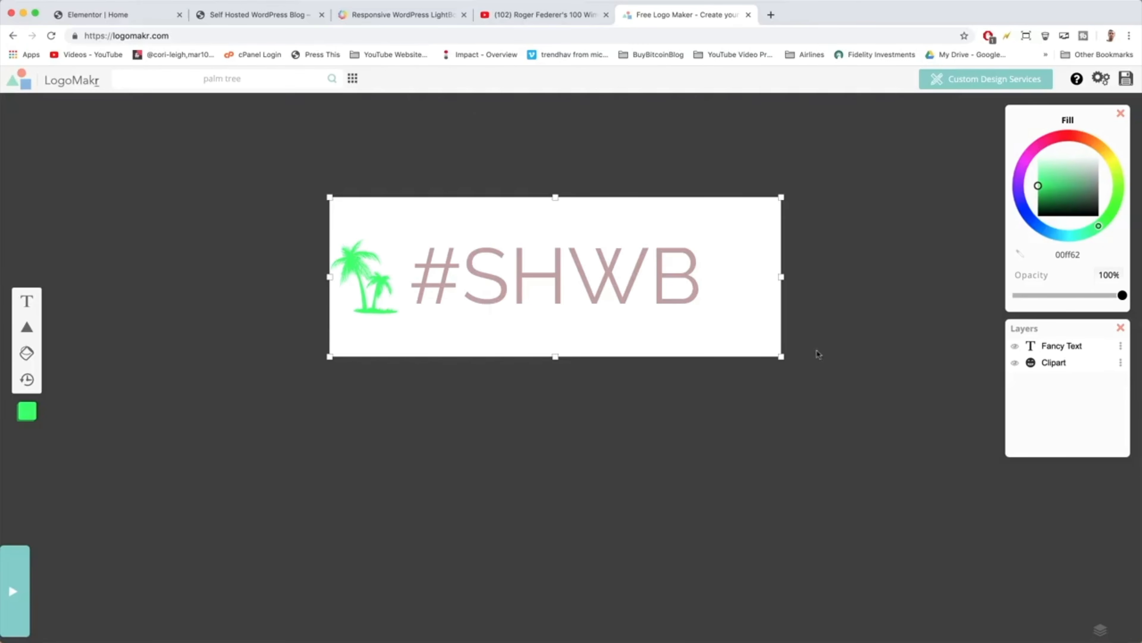
pyautogui.click(777, 360)
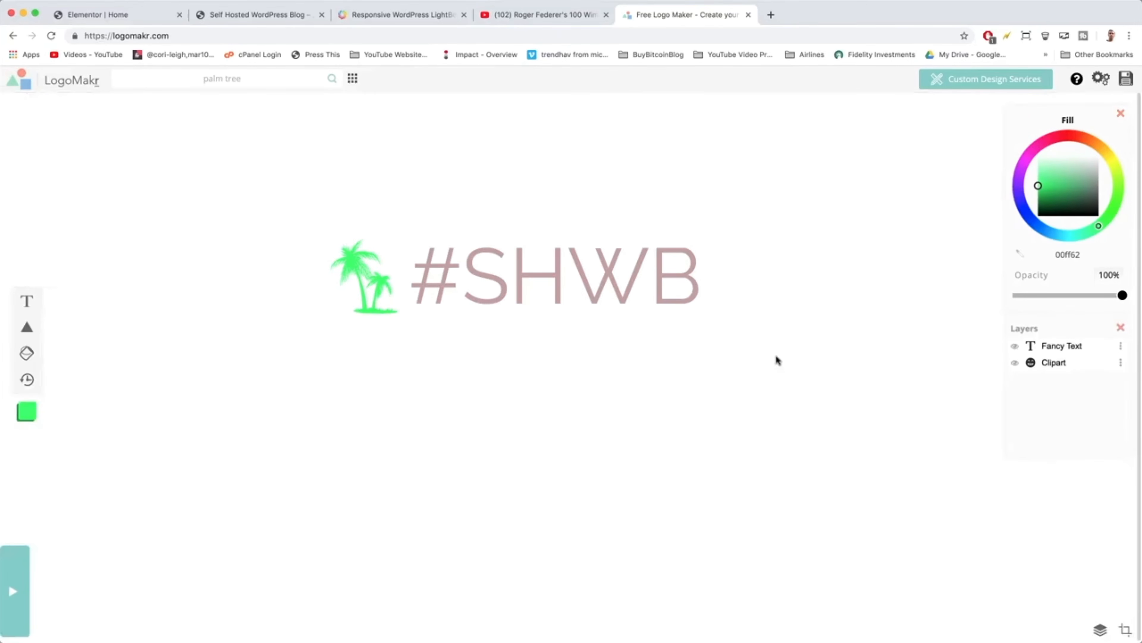
pyautogui.click(1126, 630)
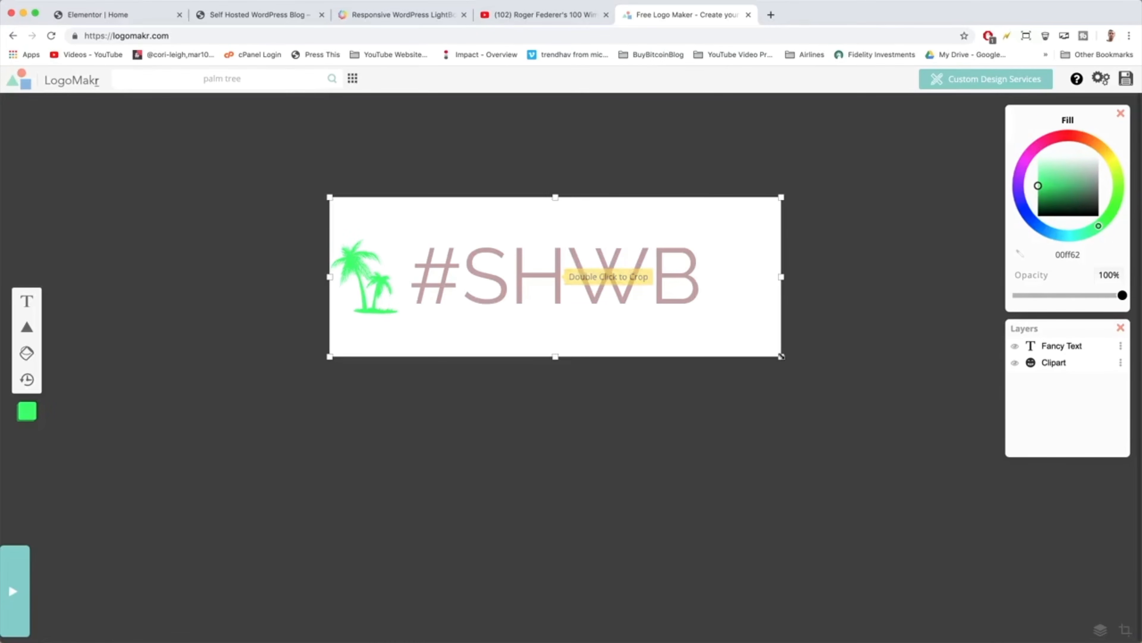
pyautogui.moveTo(784, 359); pyautogui.dragTo(766, 327)
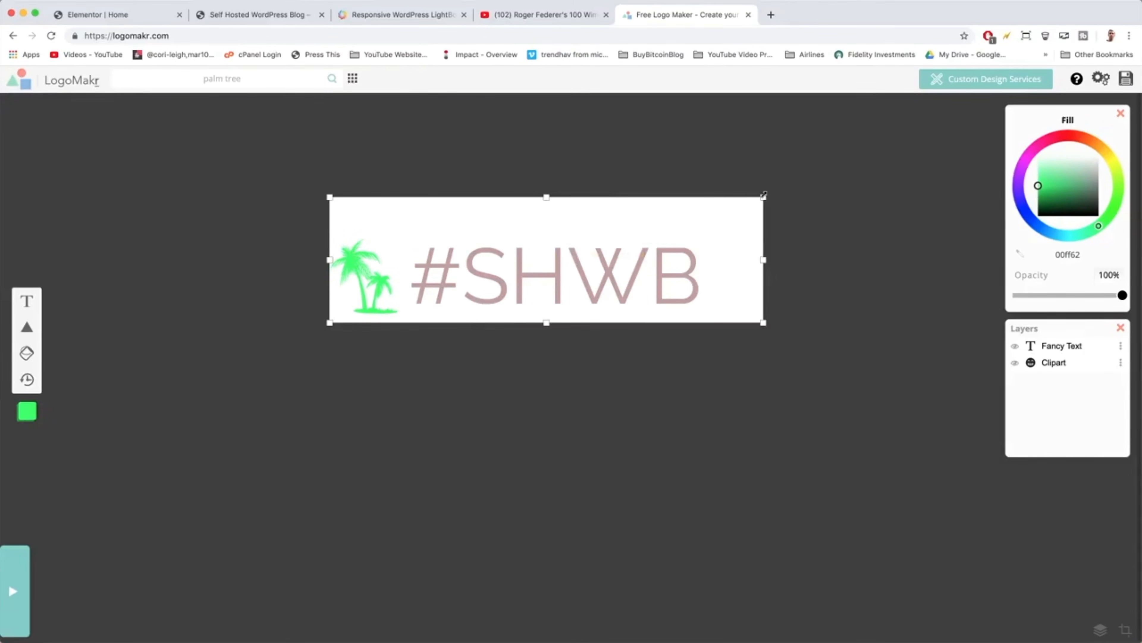
pyautogui.moveTo(765, 197); pyautogui.dragTo(718, 226)
pyautogui.click(714, 427)
pyautogui.click(509, 272)
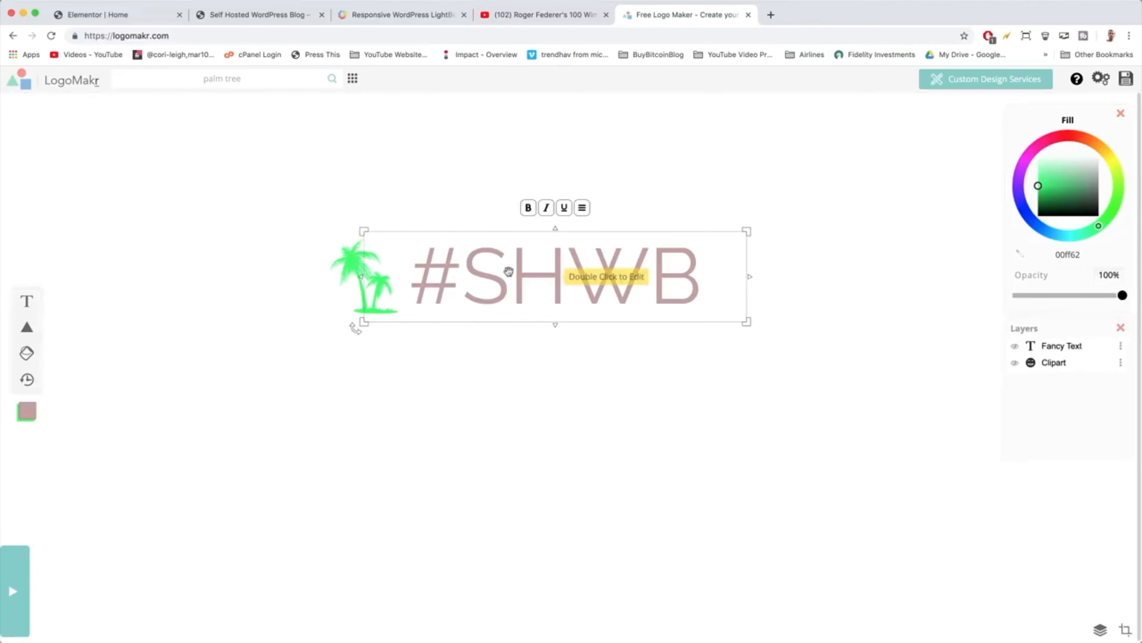
pyautogui.click(527, 273)
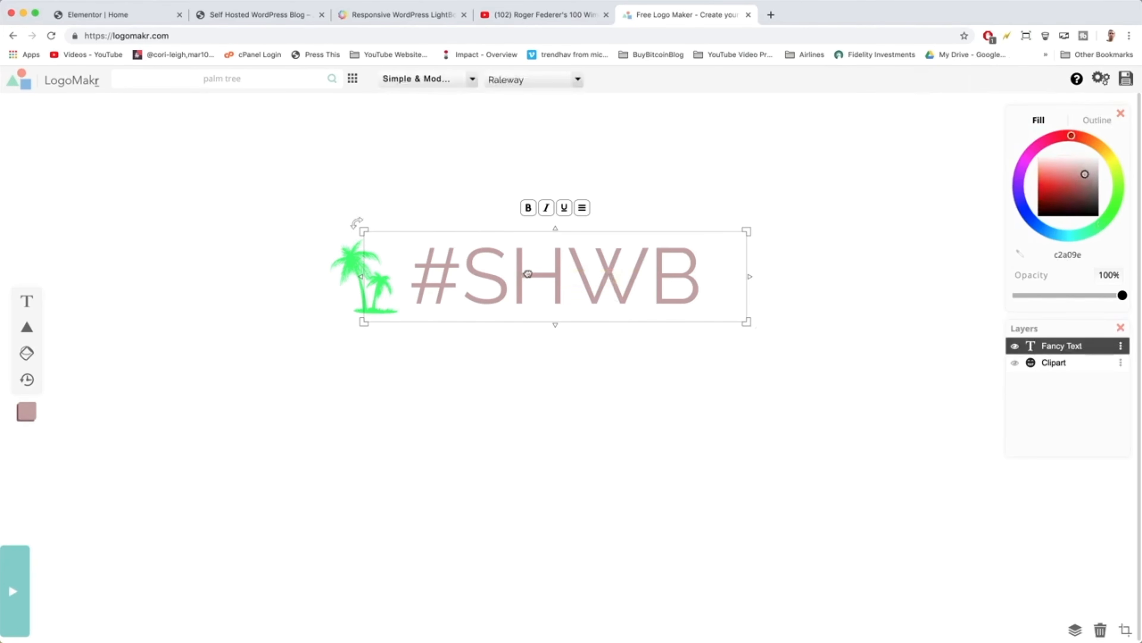
pyautogui.click(577, 79)
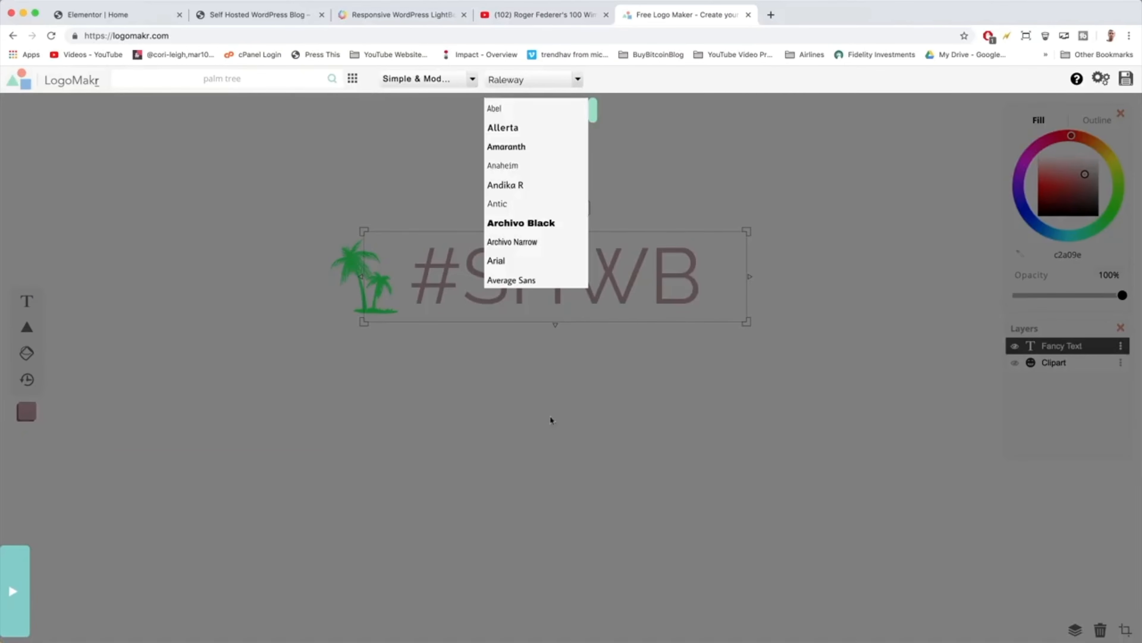
pyautogui.click(611, 369)
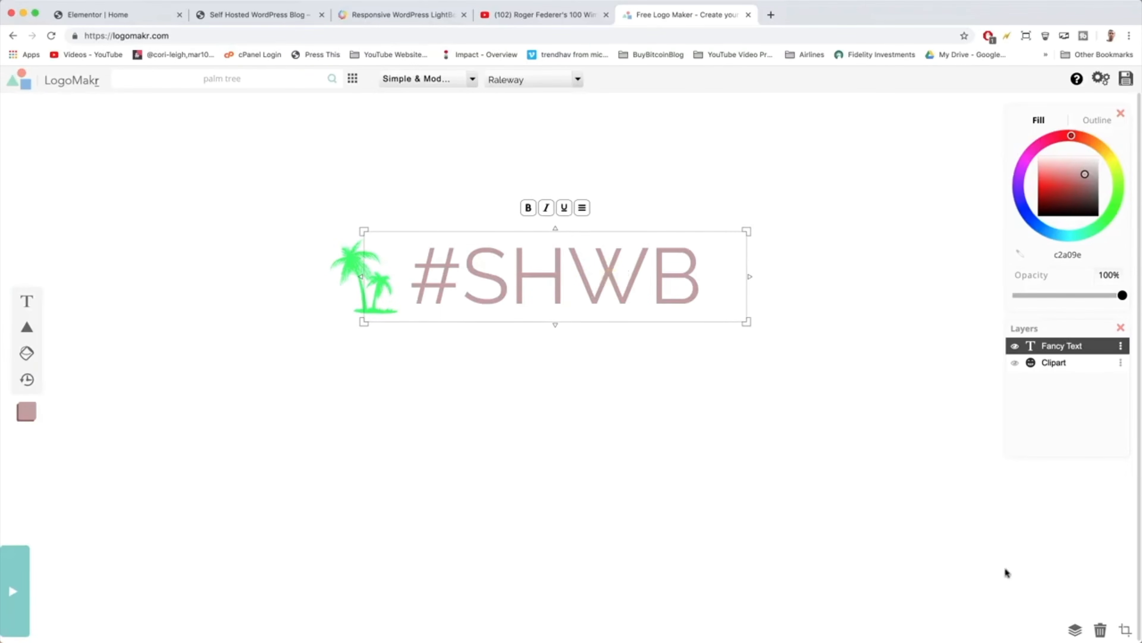
# Crop the canvas tightly around the palm trees and #SHWB text and save the logo.
pyautogui.click(1120, 630)
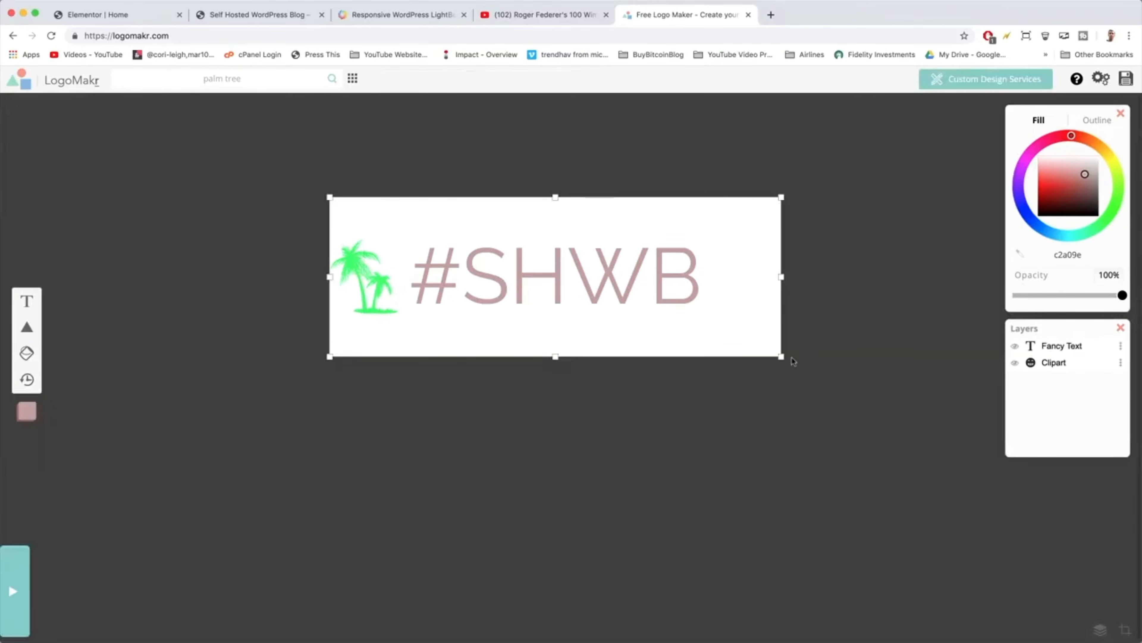
pyautogui.moveTo(782, 358); pyautogui.dragTo(744, 322)
pyautogui.moveTo(744, 197); pyautogui.dragTo(705, 237)
pyautogui.doubleClick(704, 238)
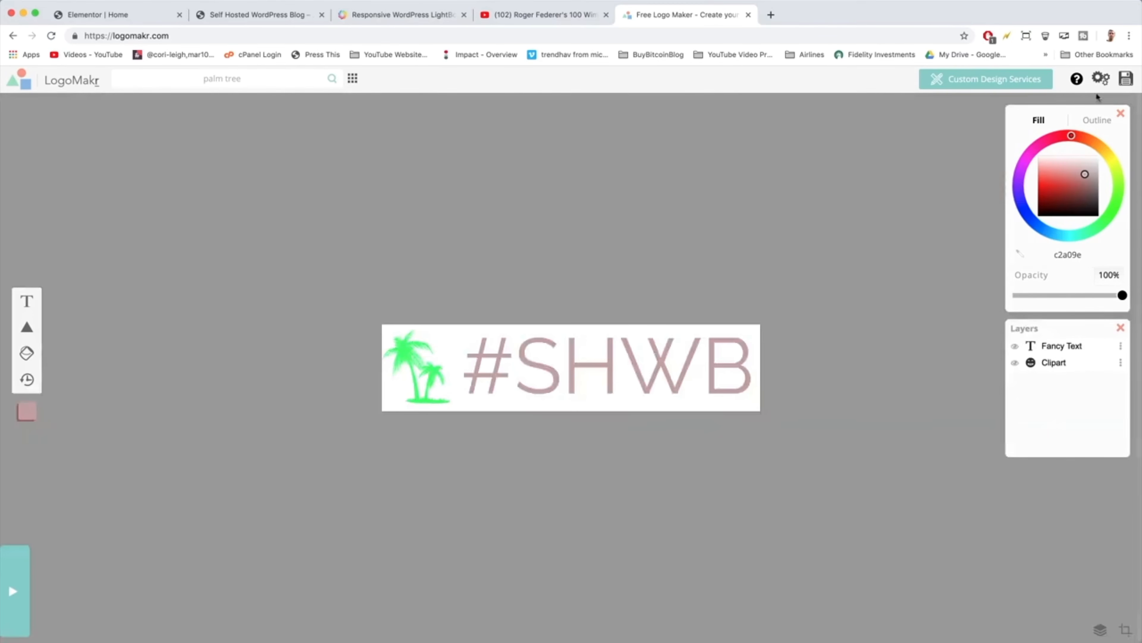
pyautogui.click(1126, 80)
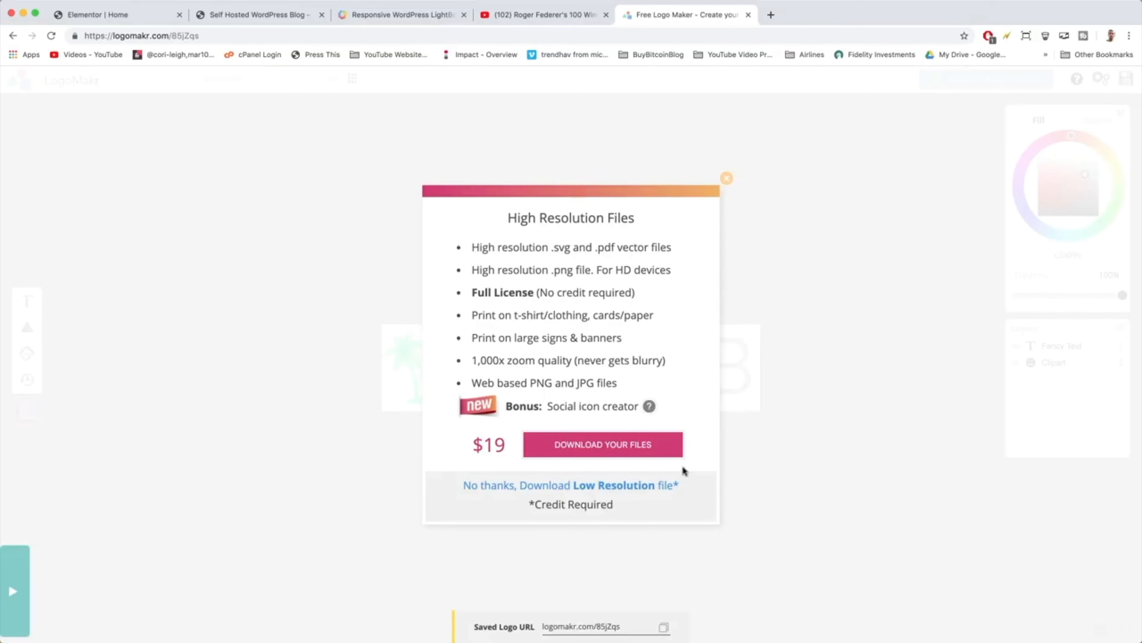
# Download the free low-resolution version of the logo as a PNG image named shwb-logo-v1.
pyautogui.click(588, 486)
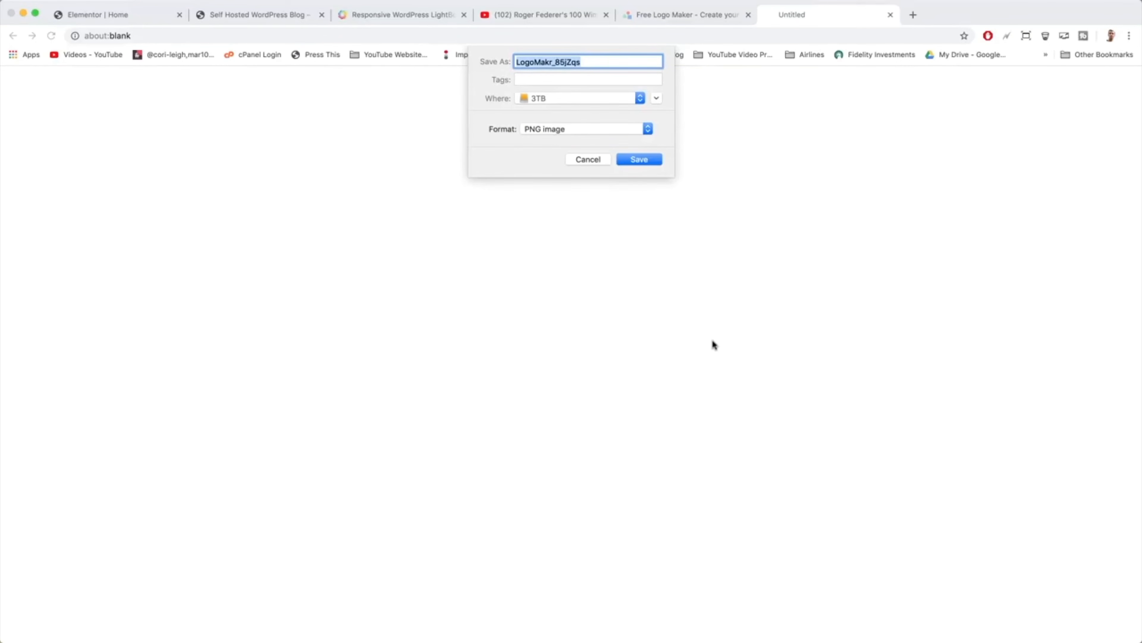
pyautogui.write('shwb-logo-v1')
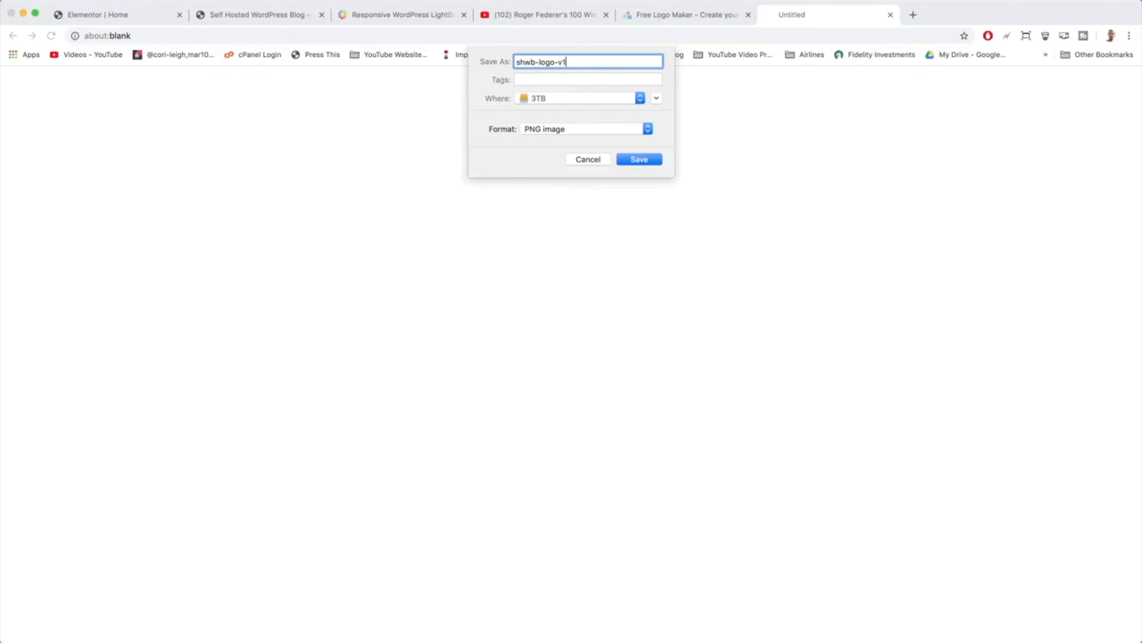
pyautogui.press('Return')
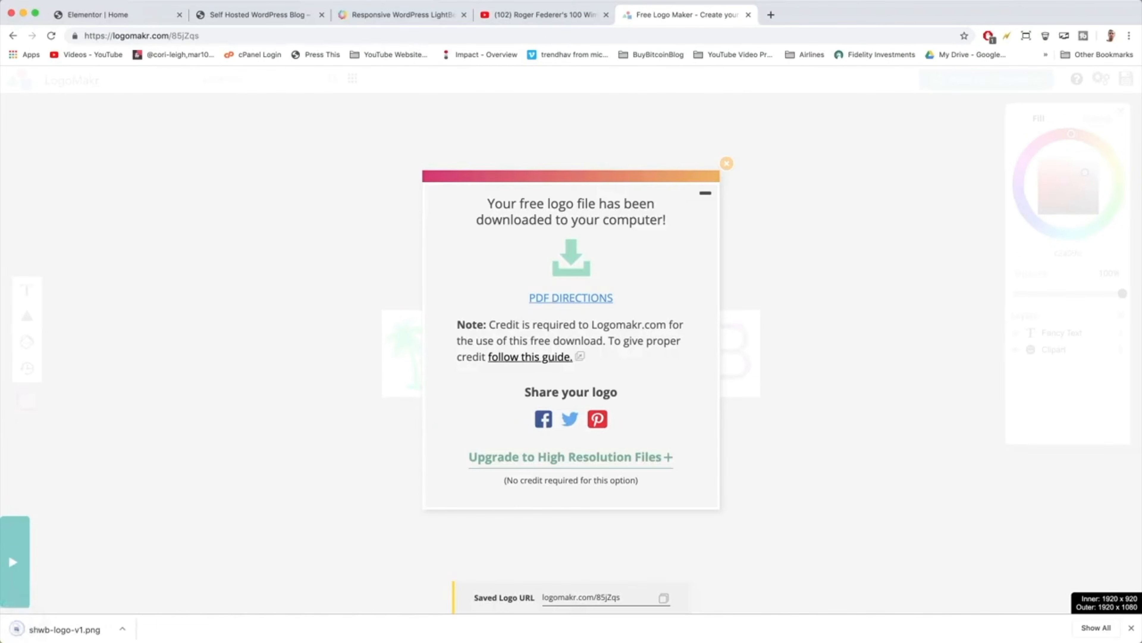
# Switch to the WordPress blog's theme customizer and remove the template's fashion logo from the header's Site Identity settings.
pyautogui.click(255, 15)
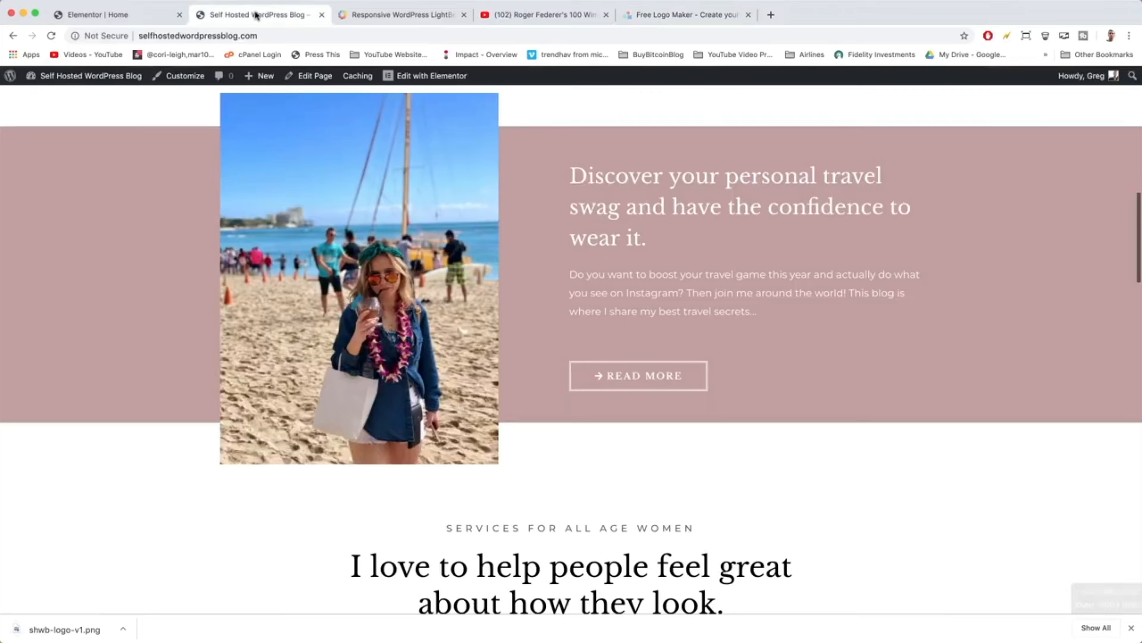
pyautogui.scroll(10, 487, 330)
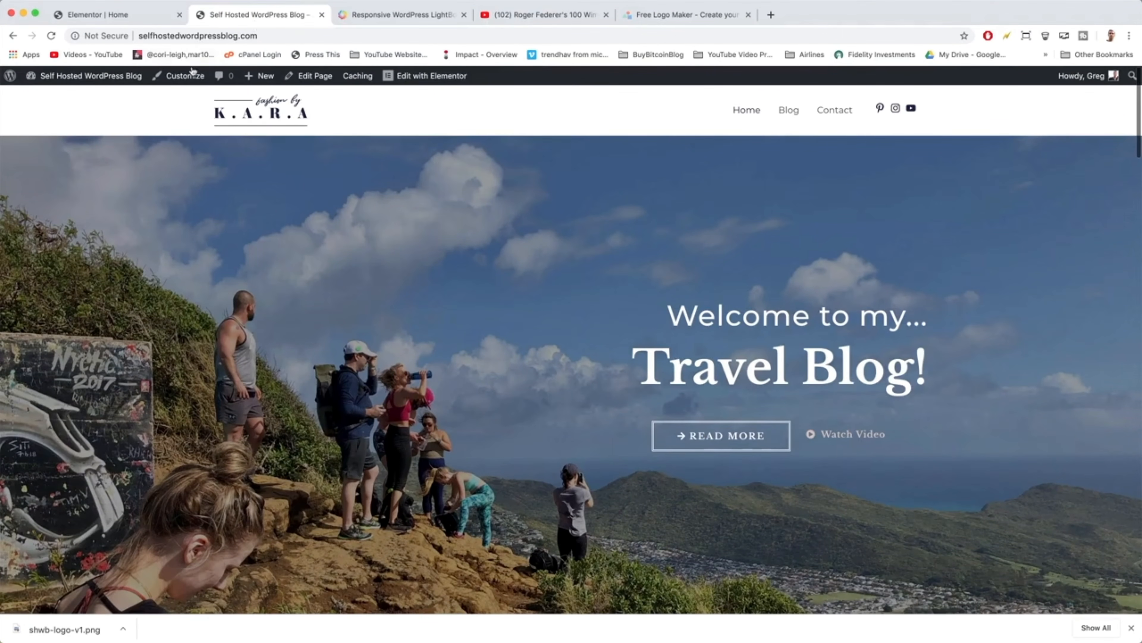
pyautogui.click(187, 77)
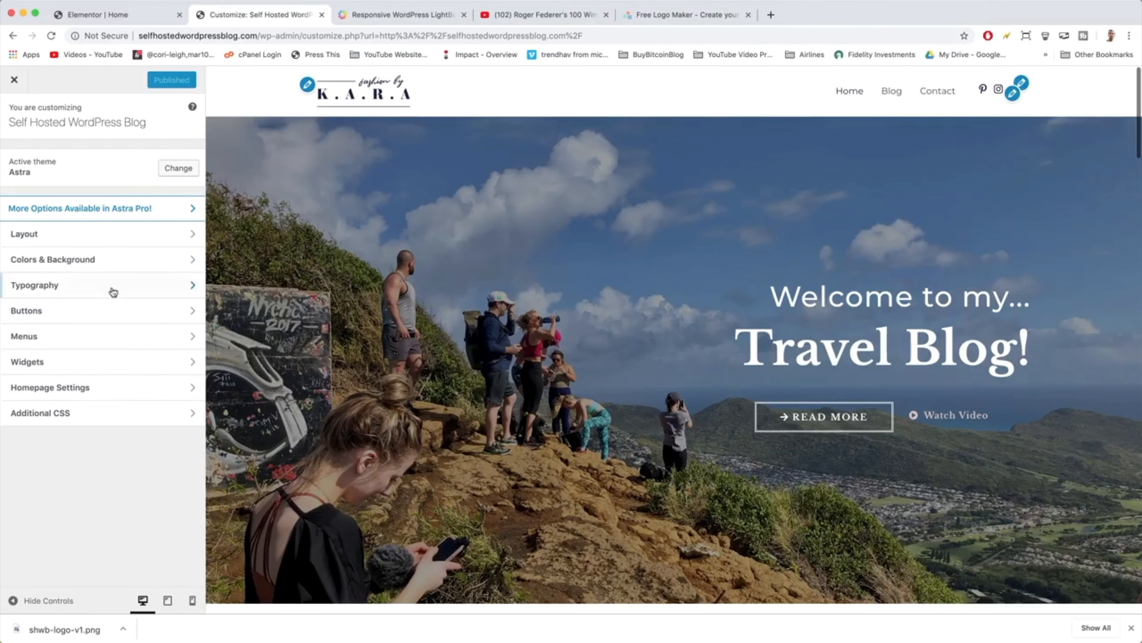
pyautogui.click(133, 239)
pyautogui.click(142, 164)
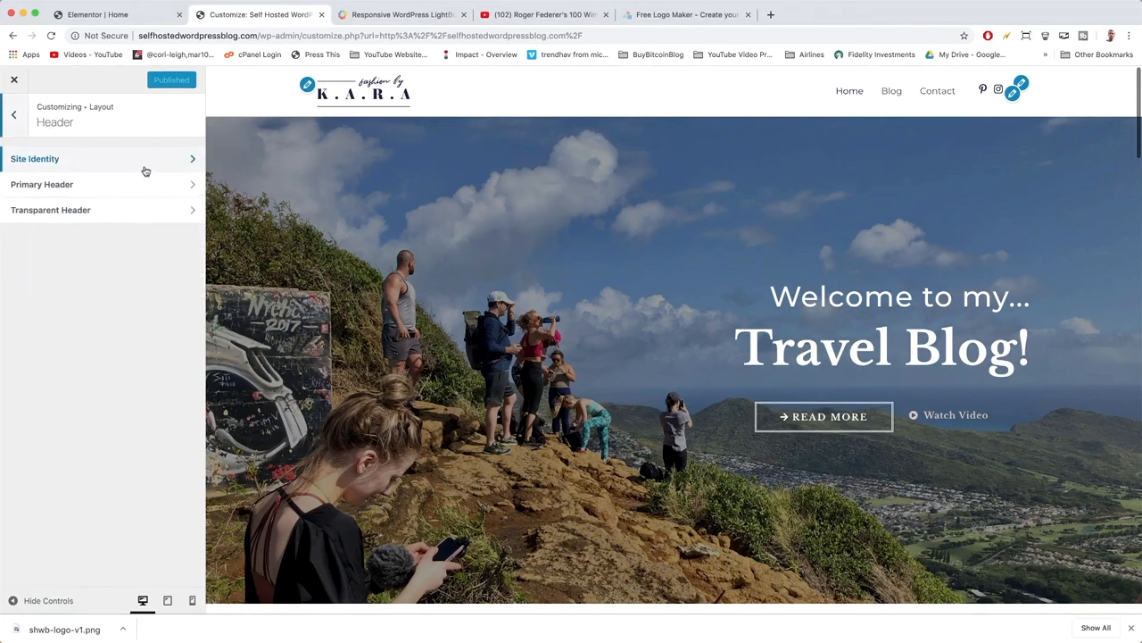
pyautogui.click(148, 168)
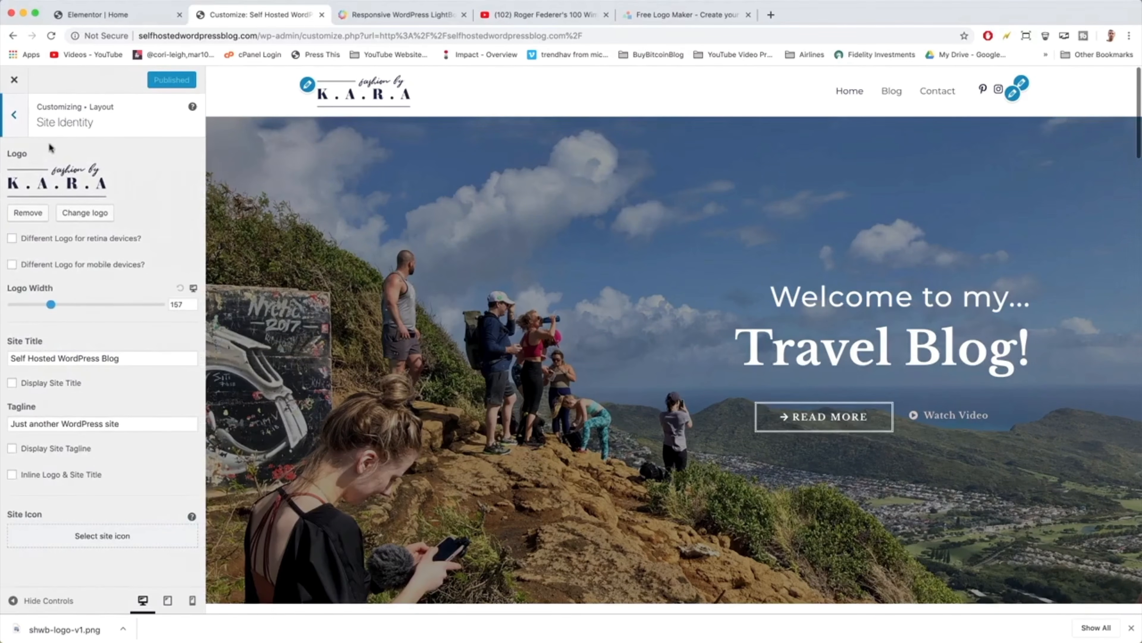
pyautogui.click(31, 213)
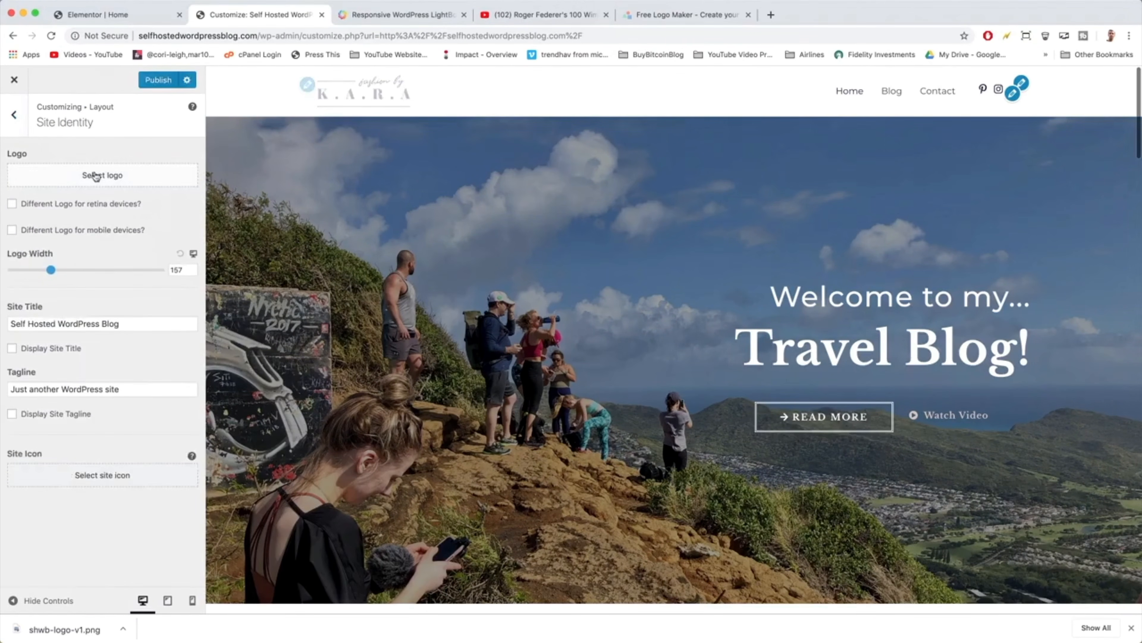
# Upload shwb-logo-v1.png from the 3TB drive and use it uncropped as the site logo.
pyautogui.click(96, 175)
pyautogui.click(48, 122)
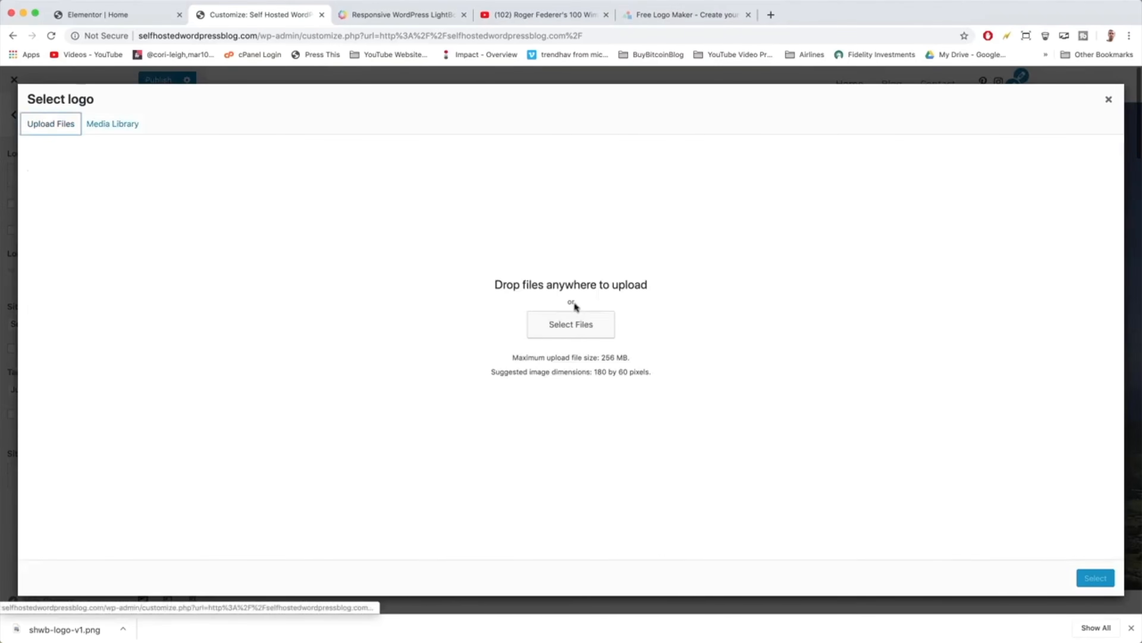
pyautogui.click(579, 325)
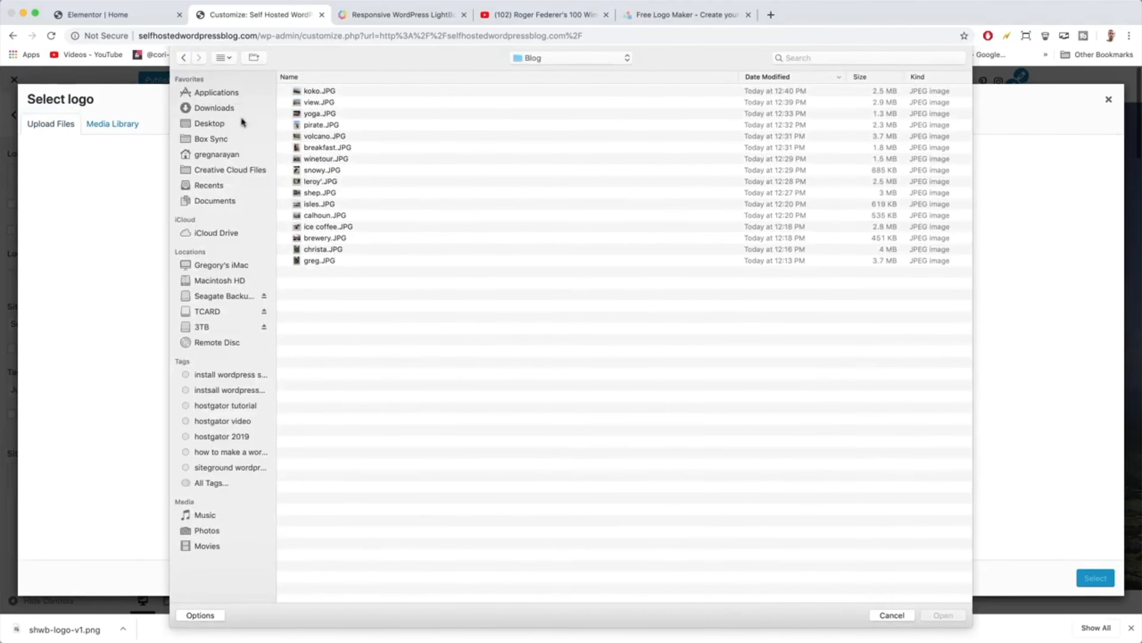
pyautogui.click(223, 328)
pyautogui.doubleClick(339, 90)
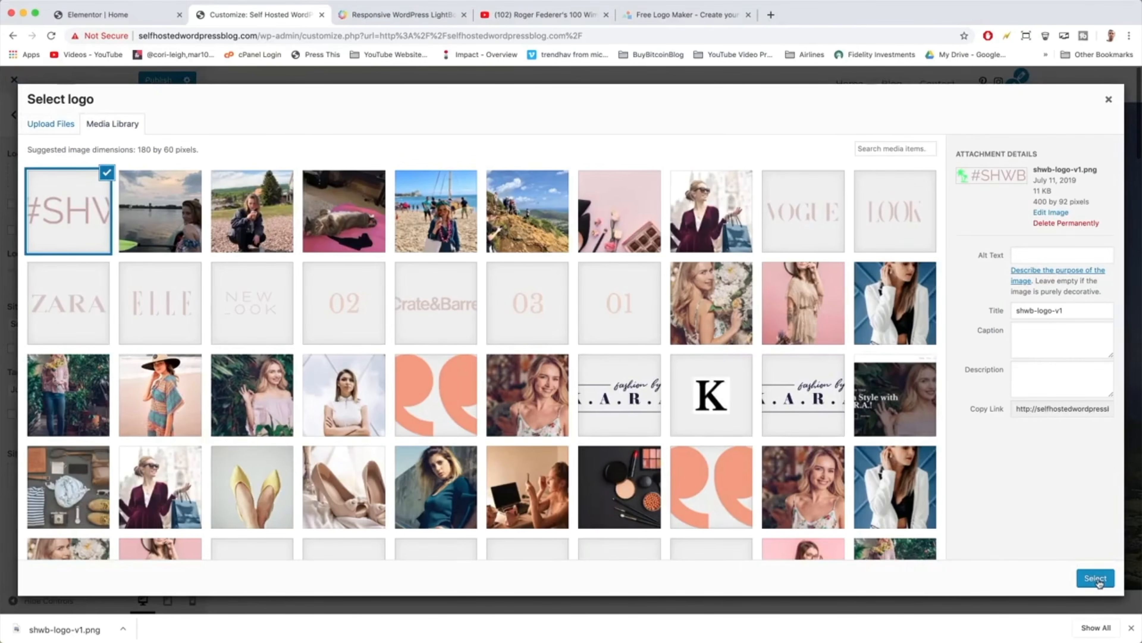
pyautogui.click(1096, 578)
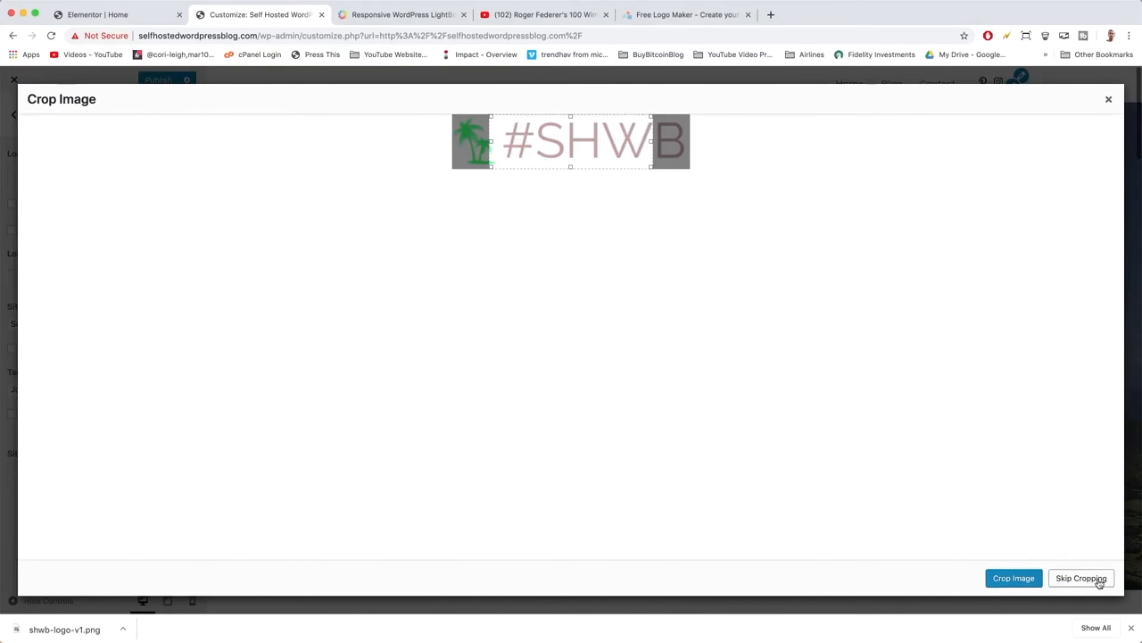
pyautogui.click(1091, 577)
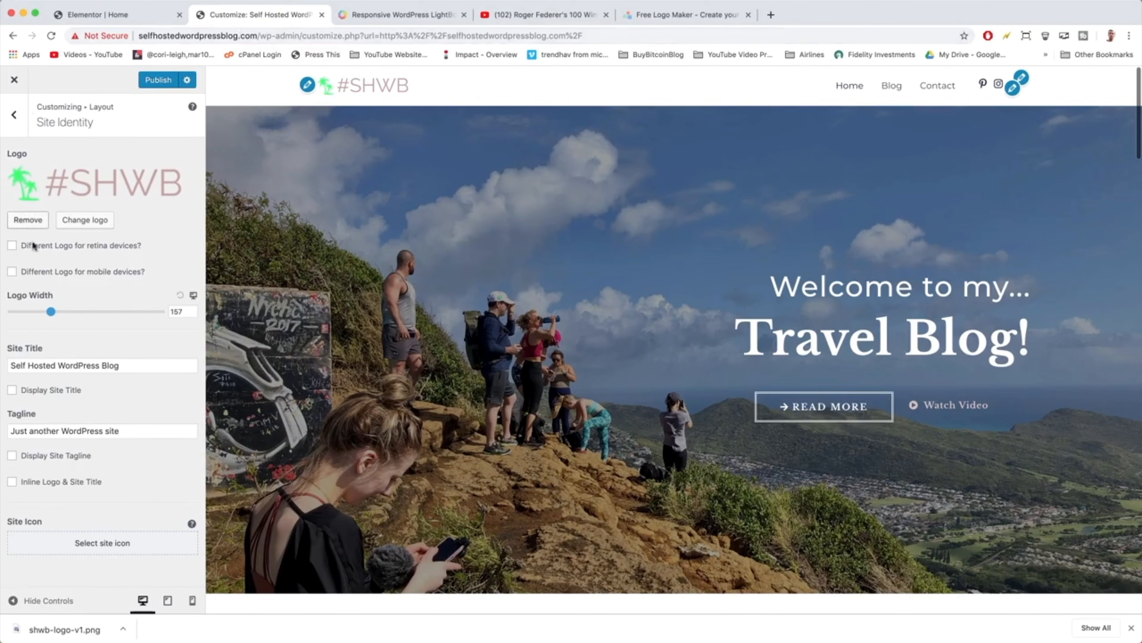
# Set the logo width to 236, publish the change, and return to the main customizer options.
pyautogui.moveTo(52, 313)
pyautogui.mouseDown()
pyautogui.moveTo(86, 316)
pyautogui.moveTo(70, 315)
pyautogui.mouseUp()
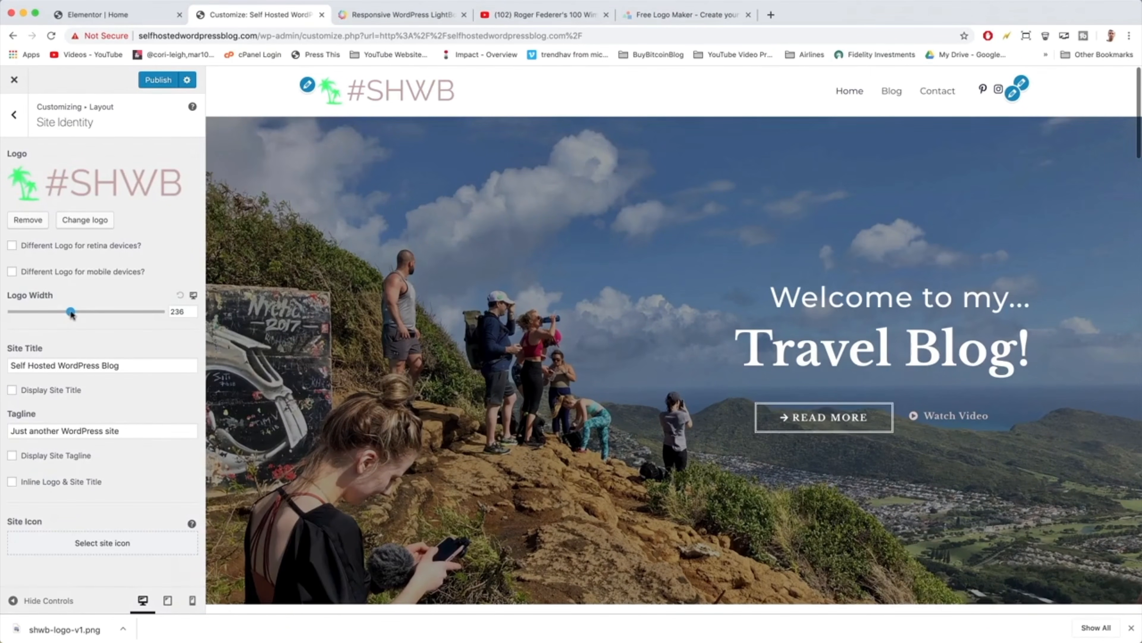
pyautogui.click(167, 80)
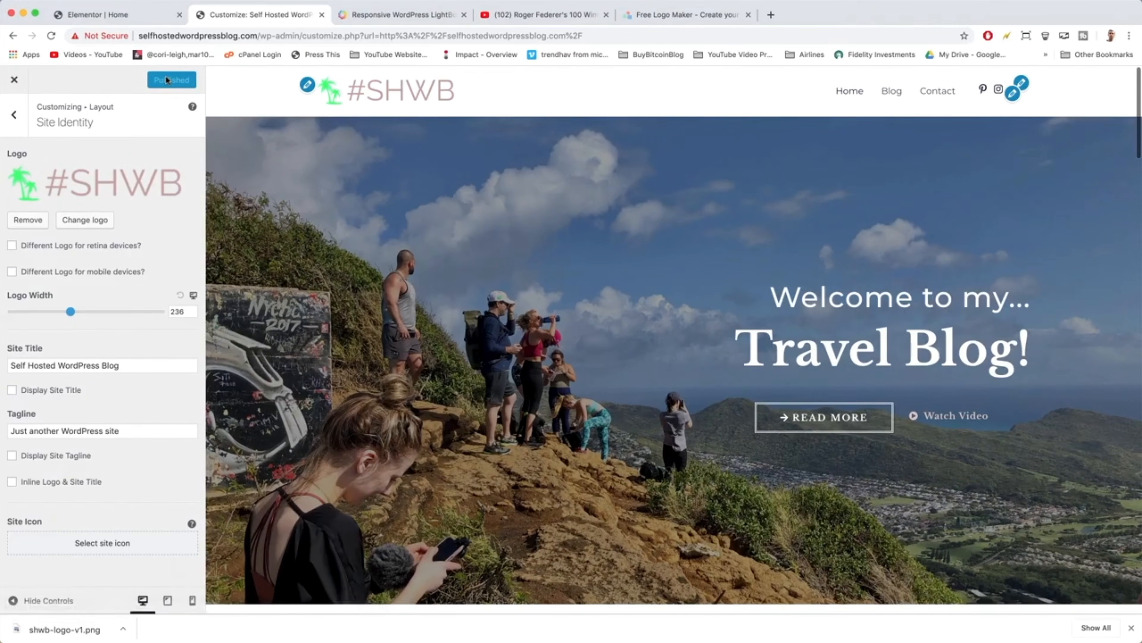
pyautogui.click(16, 114)
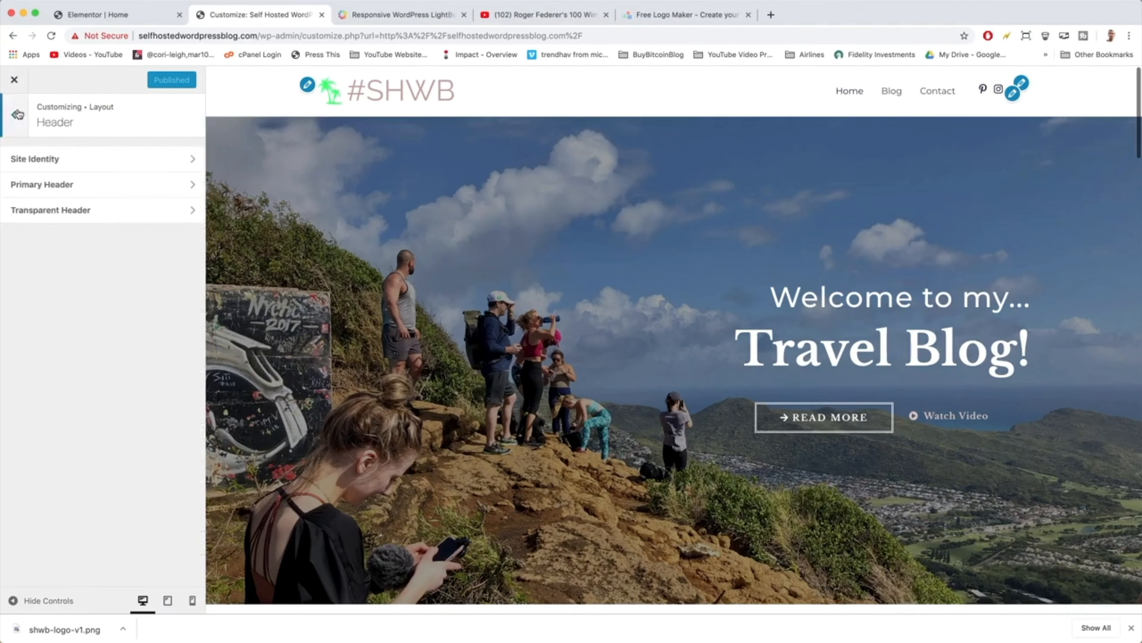
pyautogui.click(17, 114)
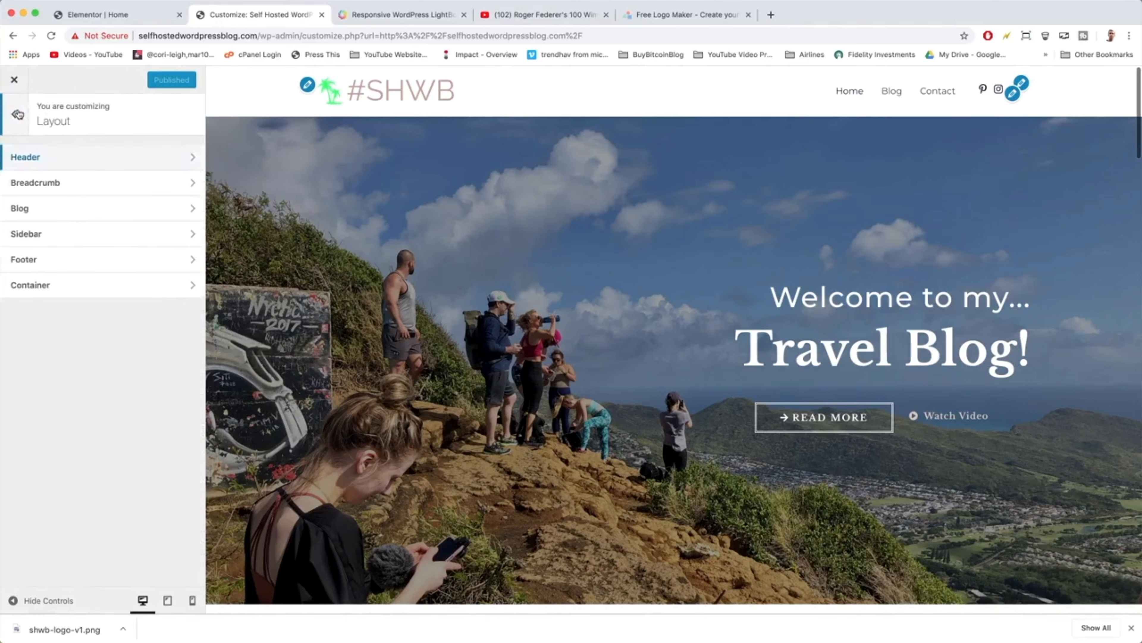
pyautogui.click(14, 114)
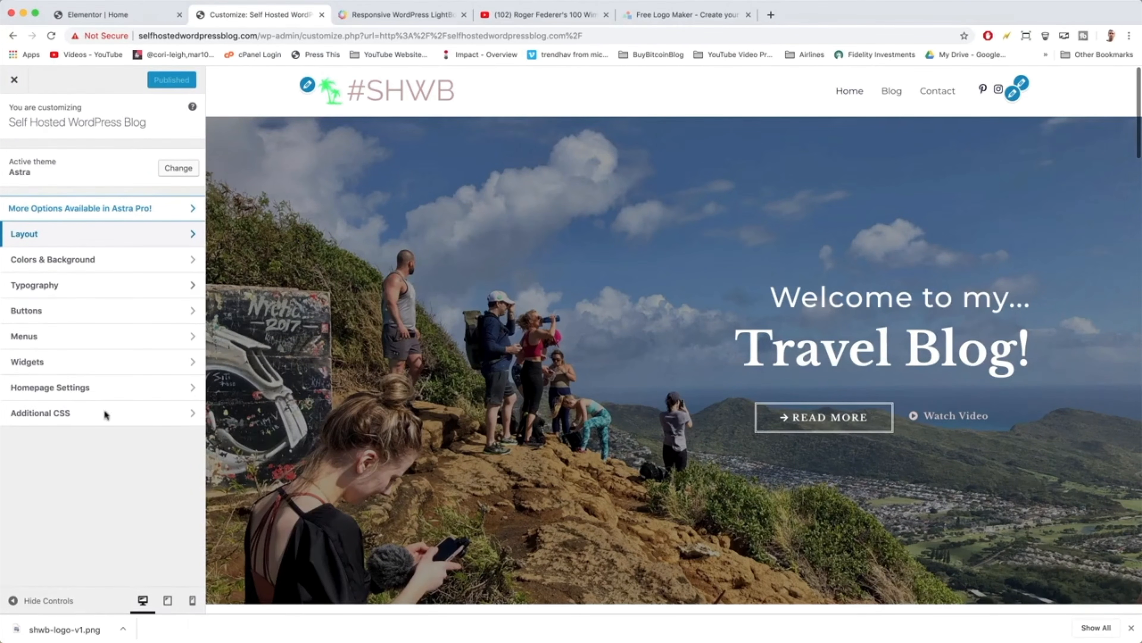
# Try moving the Blog item to a different position in the Primary Menu.
pyautogui.click(79, 333)
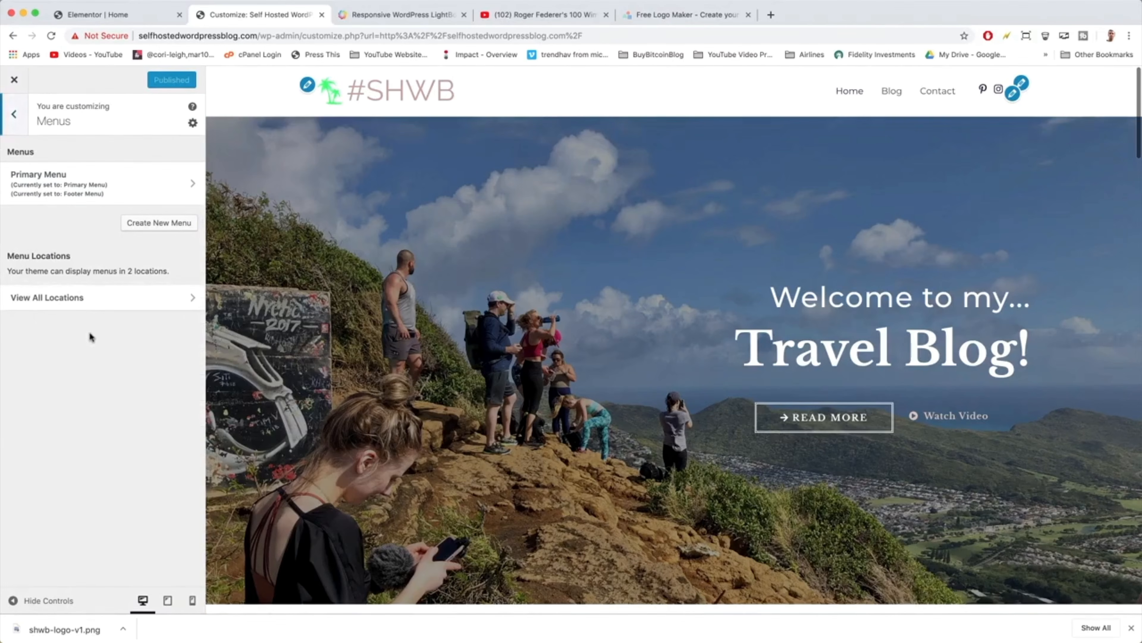
pyautogui.click(146, 183)
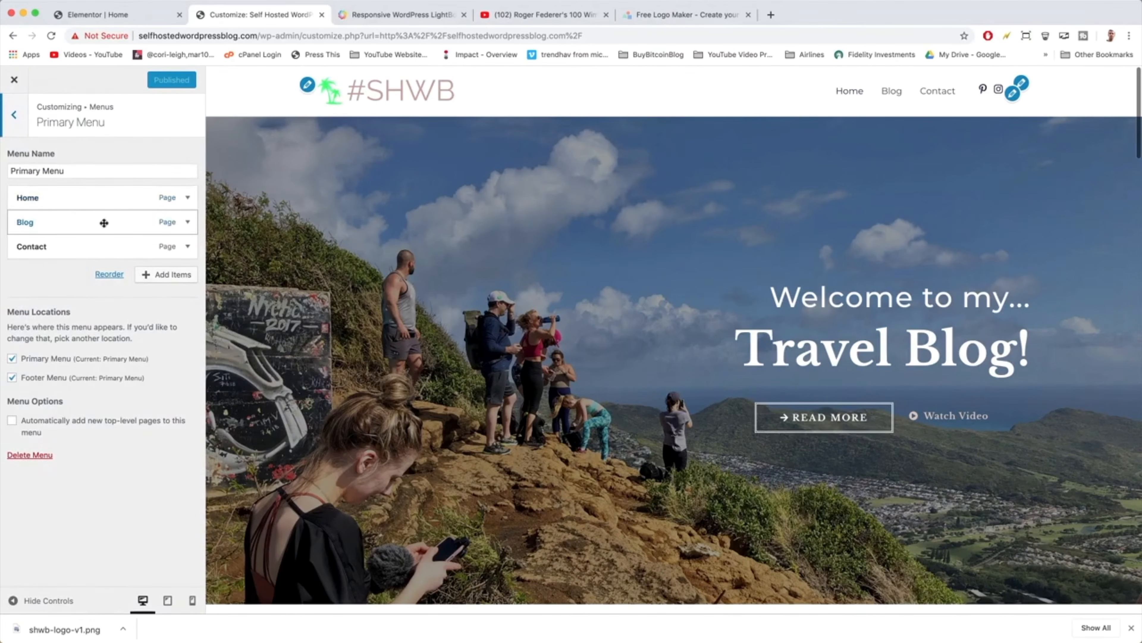
pyautogui.moveTo(102, 222)
pyautogui.mouseDown()
pyautogui.moveTo(104, 246)
pyautogui.moveTo(89, 220)
pyautogui.mouseUp()
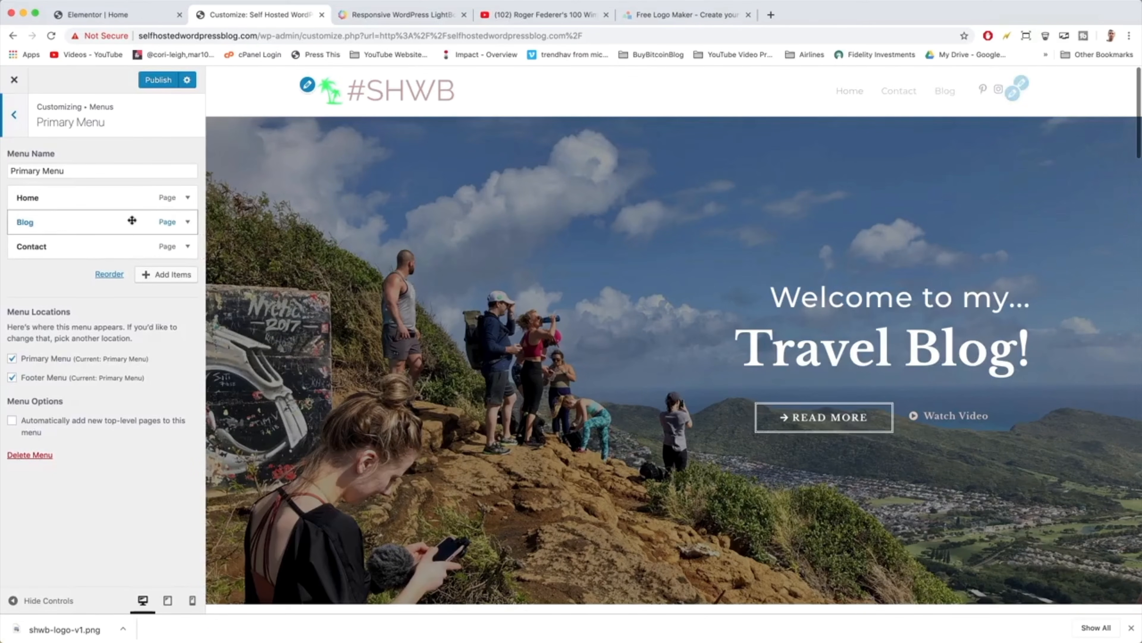
# Look over the Blog menu item's settings and the items that can be added to the Primary Menu.
pyautogui.click(186, 221)
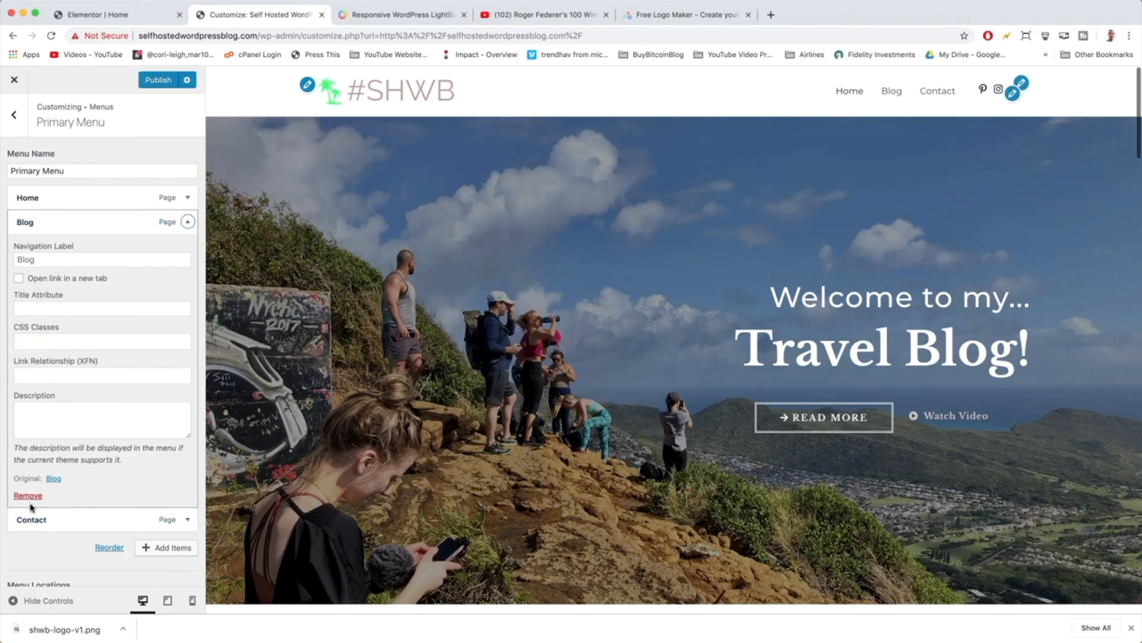
pyautogui.click(187, 223)
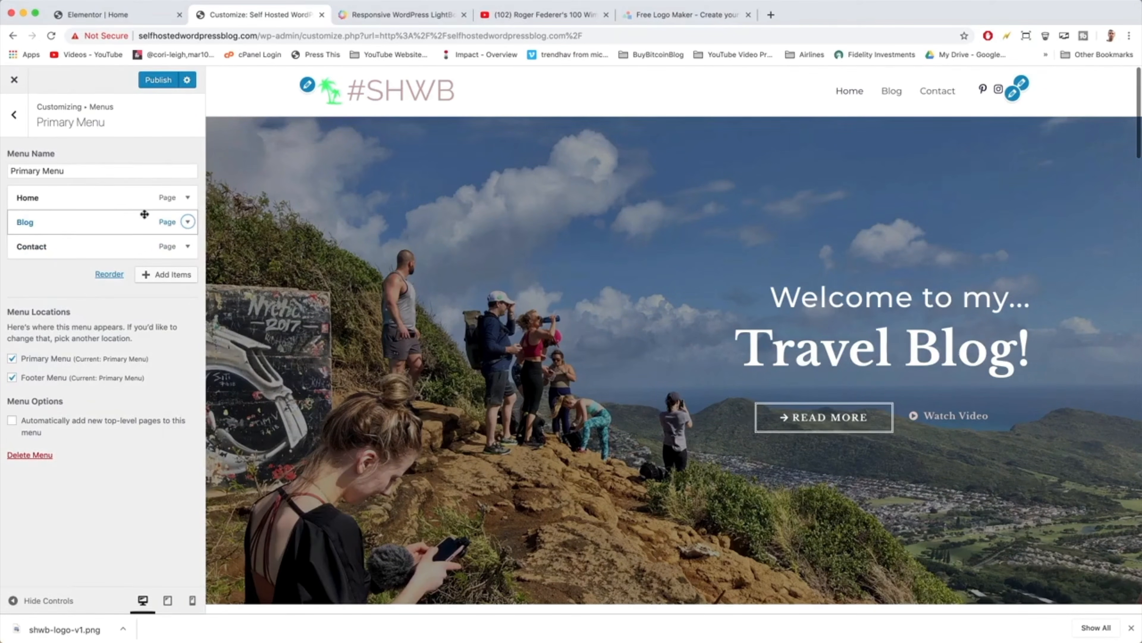
pyautogui.click(181, 275)
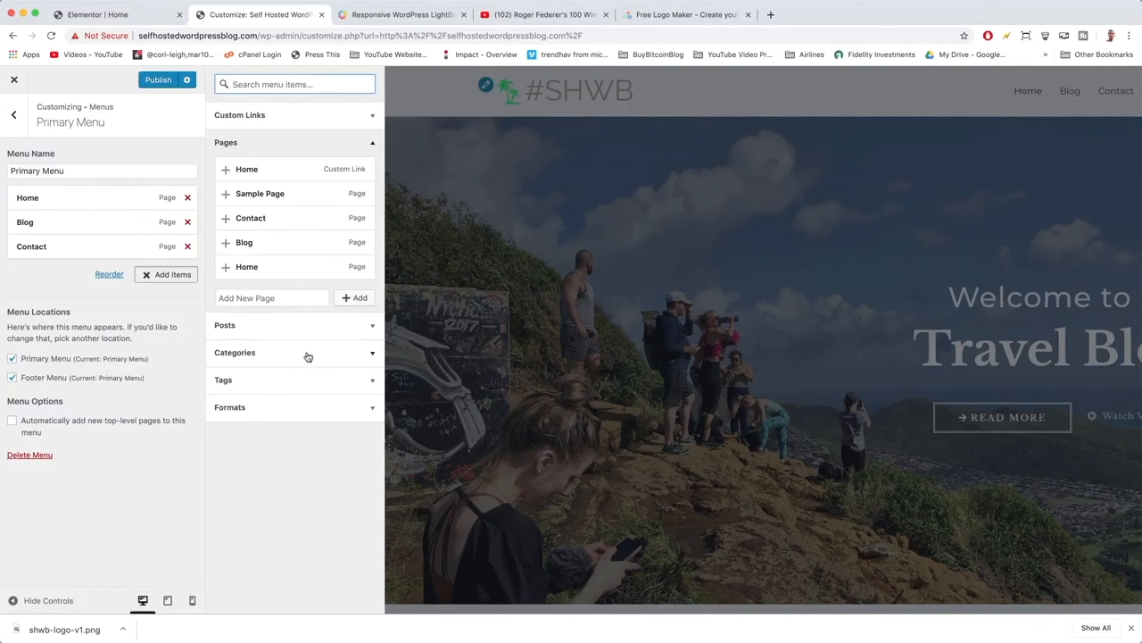
pyautogui.click(11, 121)
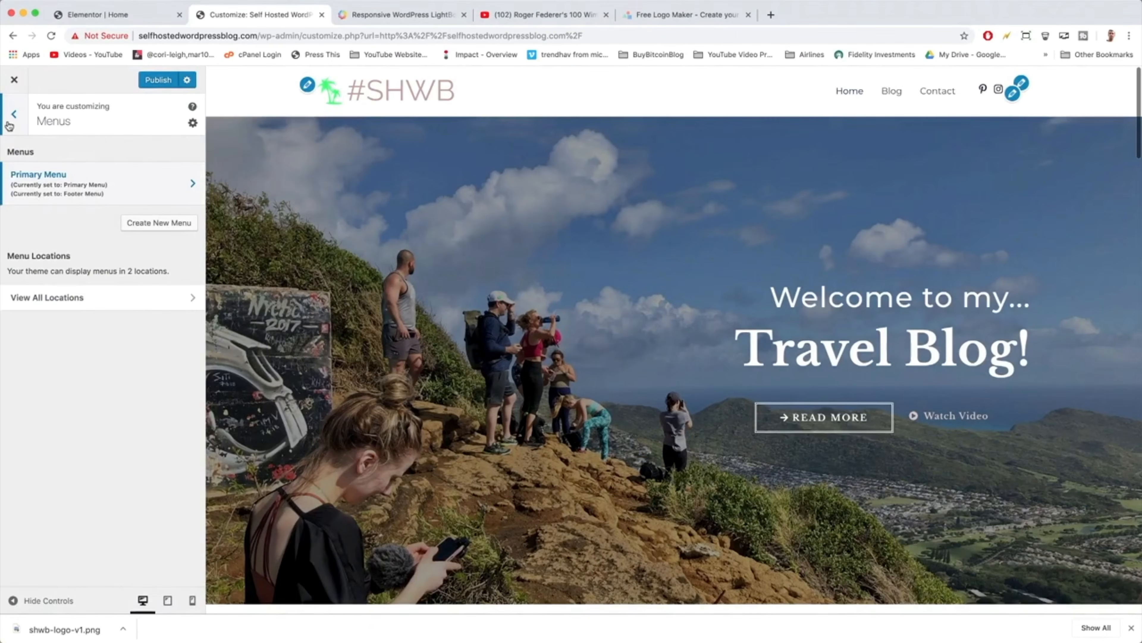
pyautogui.click(10, 122)
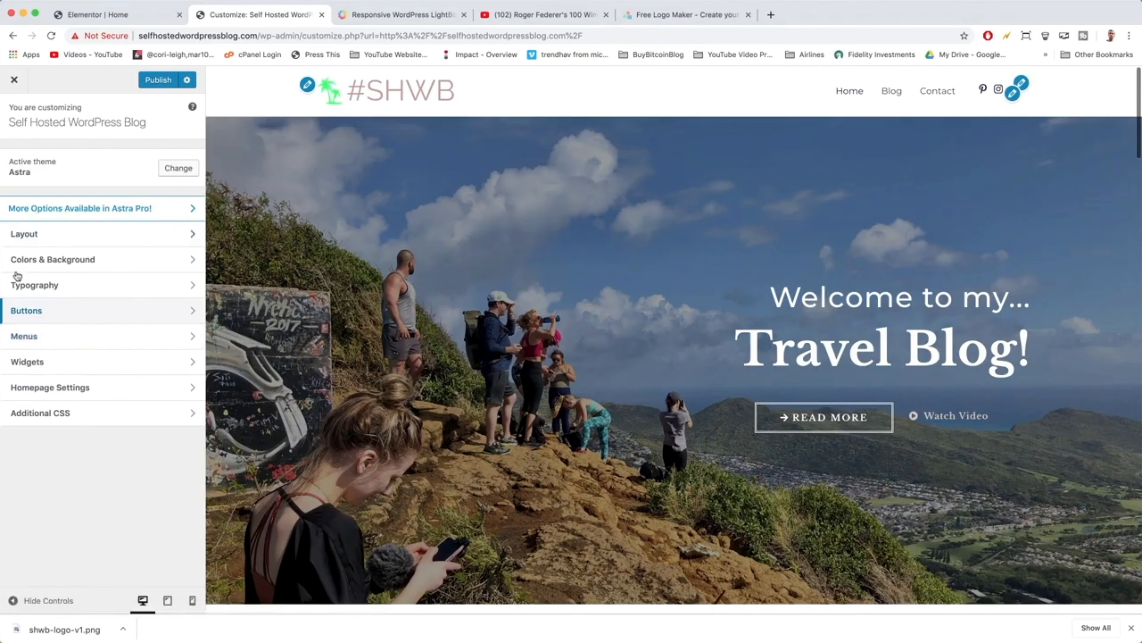
# Examine the link, target and icon settings of each entry in the header's Social Profiles widget.
pyautogui.click(1014, 94)
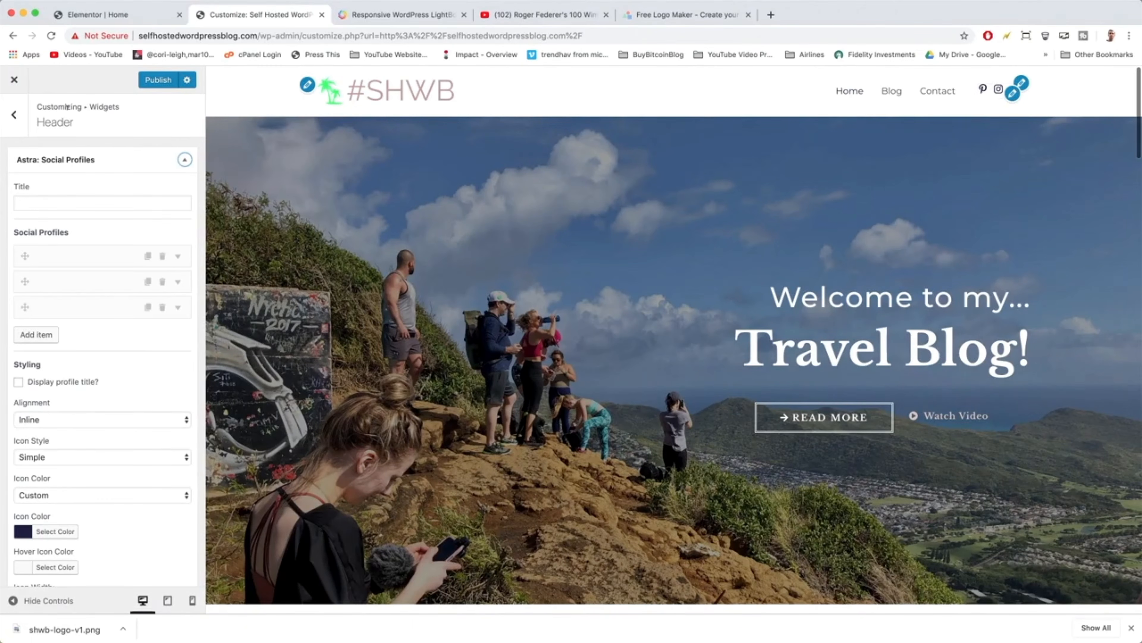
pyautogui.click(64, 255)
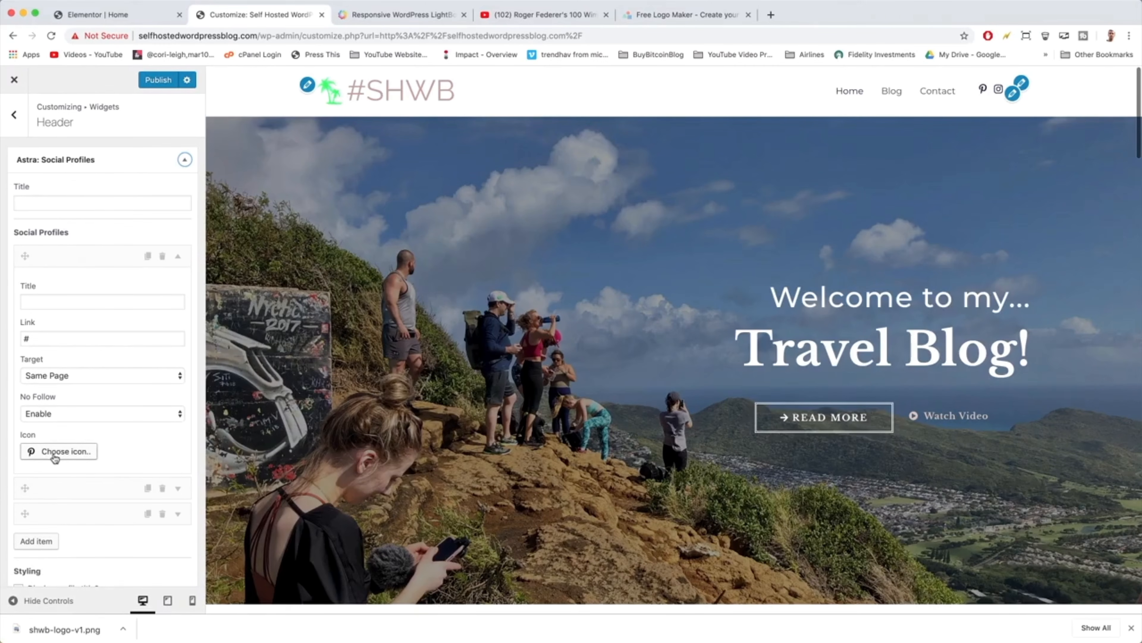
pyautogui.click(81, 255)
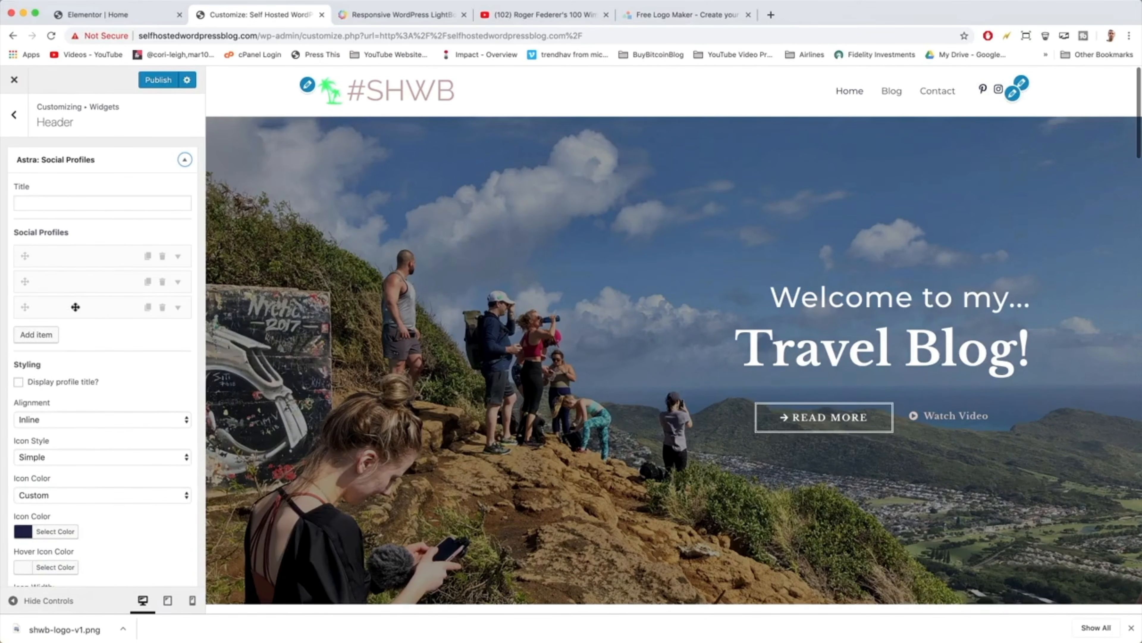
pyautogui.click(58, 284)
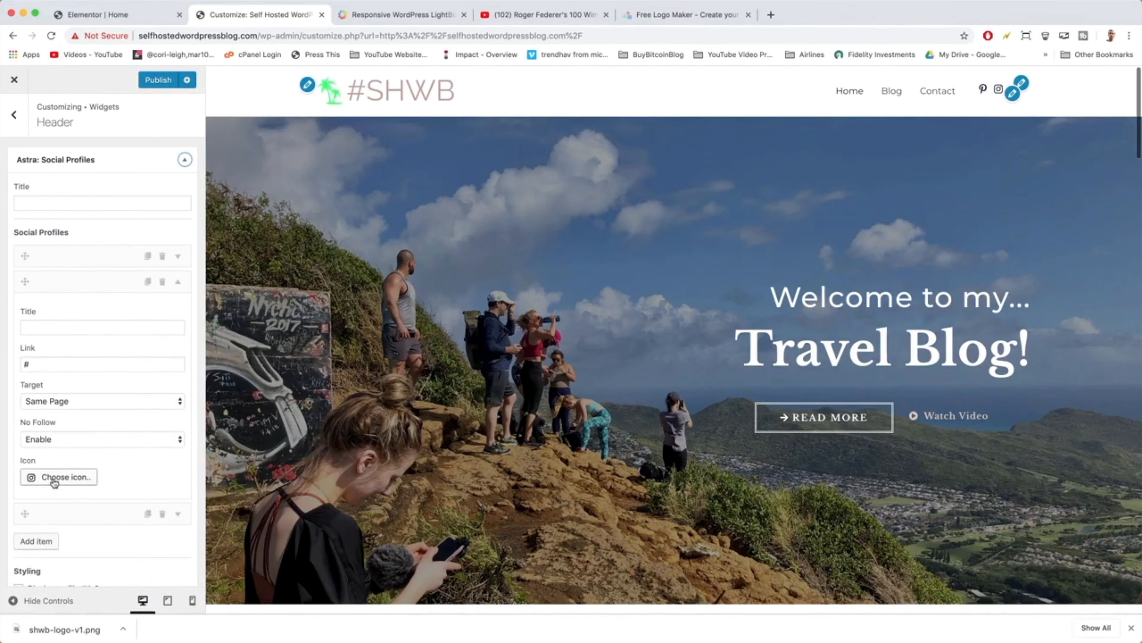
pyautogui.scroll(-3, 52, 486)
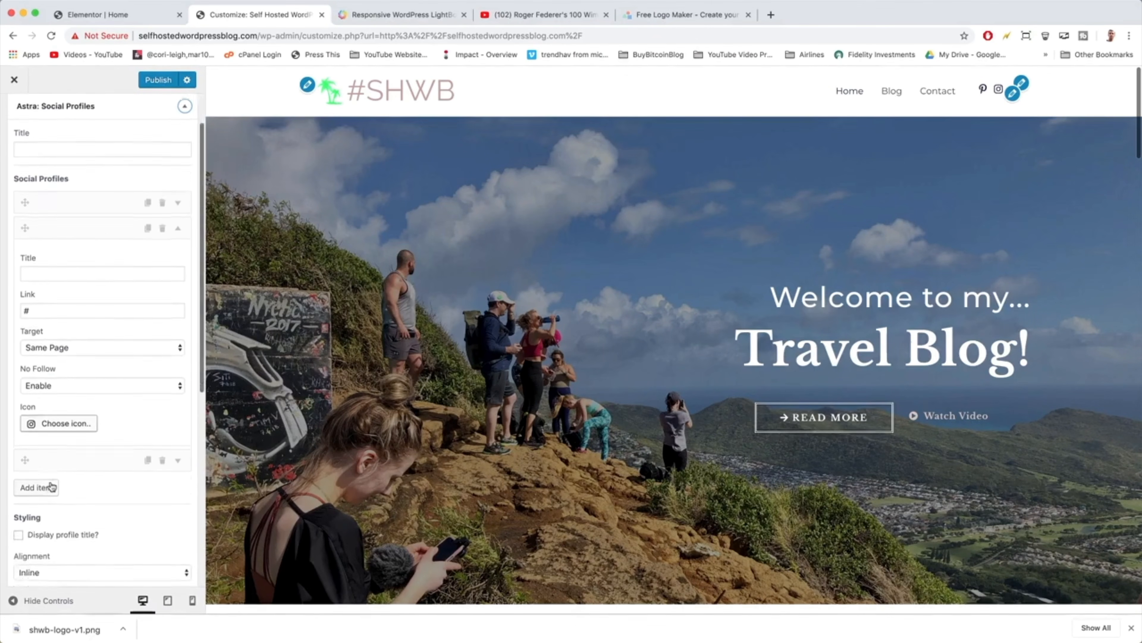
pyautogui.click(92, 435)
pyautogui.scroll(-2, 93, 438)
pyautogui.scroll(-3, 94, 437)
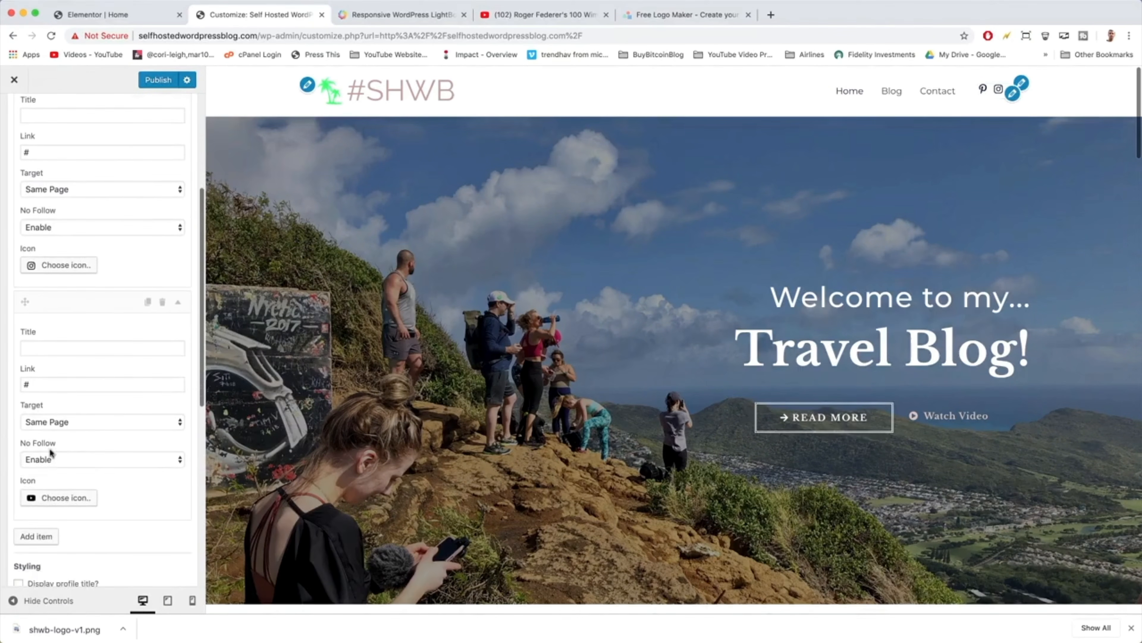
pyautogui.click(49, 498)
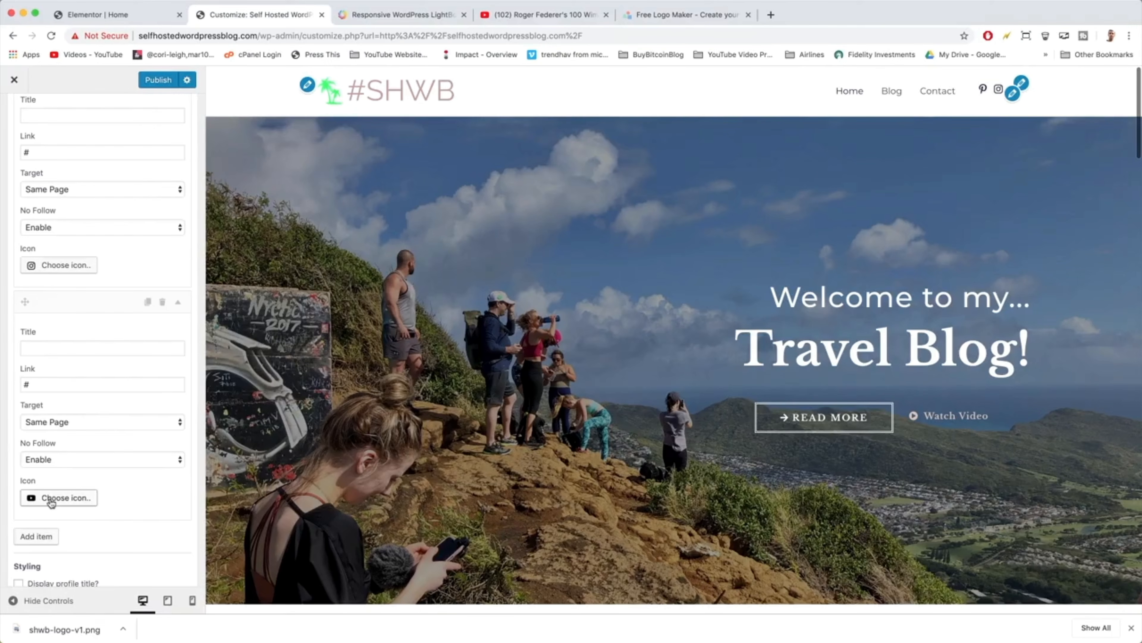
pyautogui.scroll(5, 51, 503)
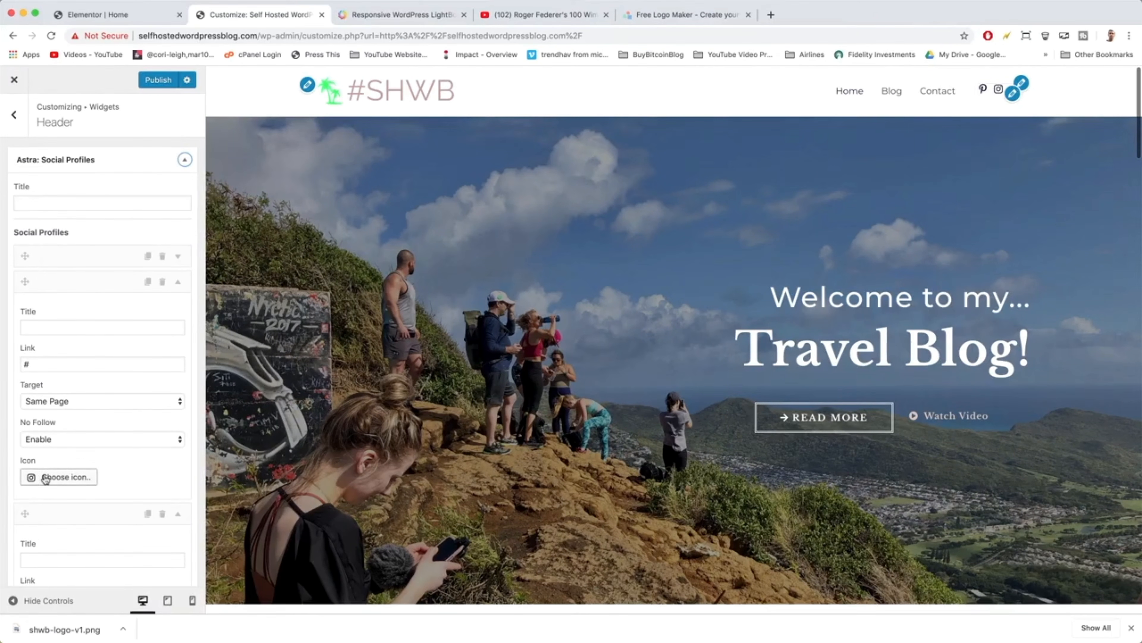
# Replace the first social profile's Pinterest icon with a square Facebook icon, searching the icons for "facebook".
pyautogui.scroll(-1, 153, 355)
pyautogui.scroll(-5, 153, 355)
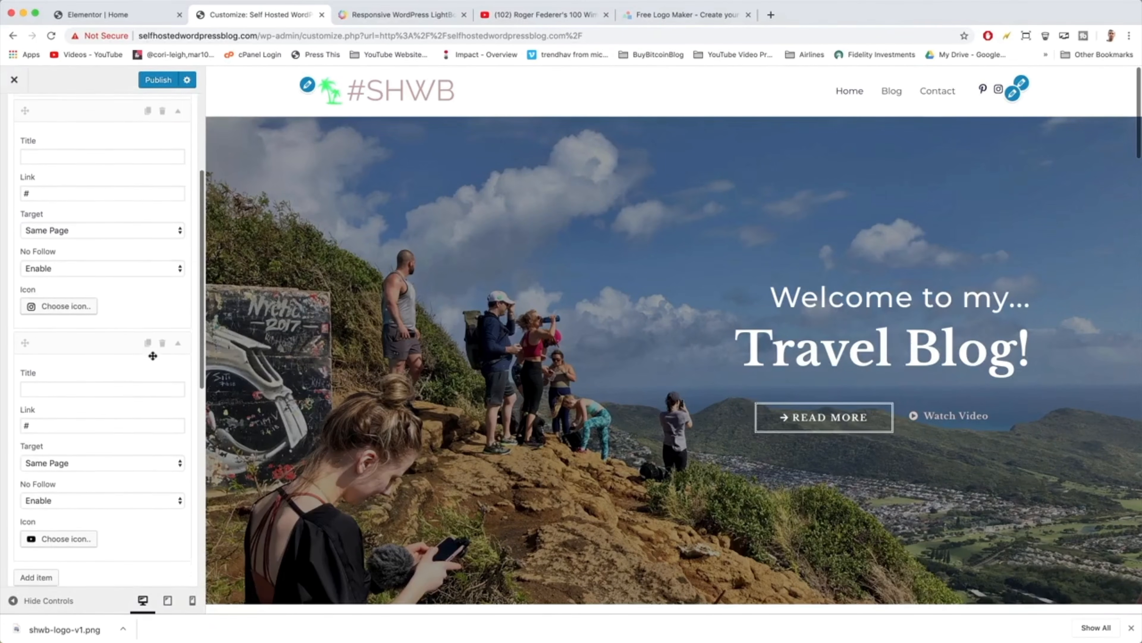
pyautogui.click(112, 321)
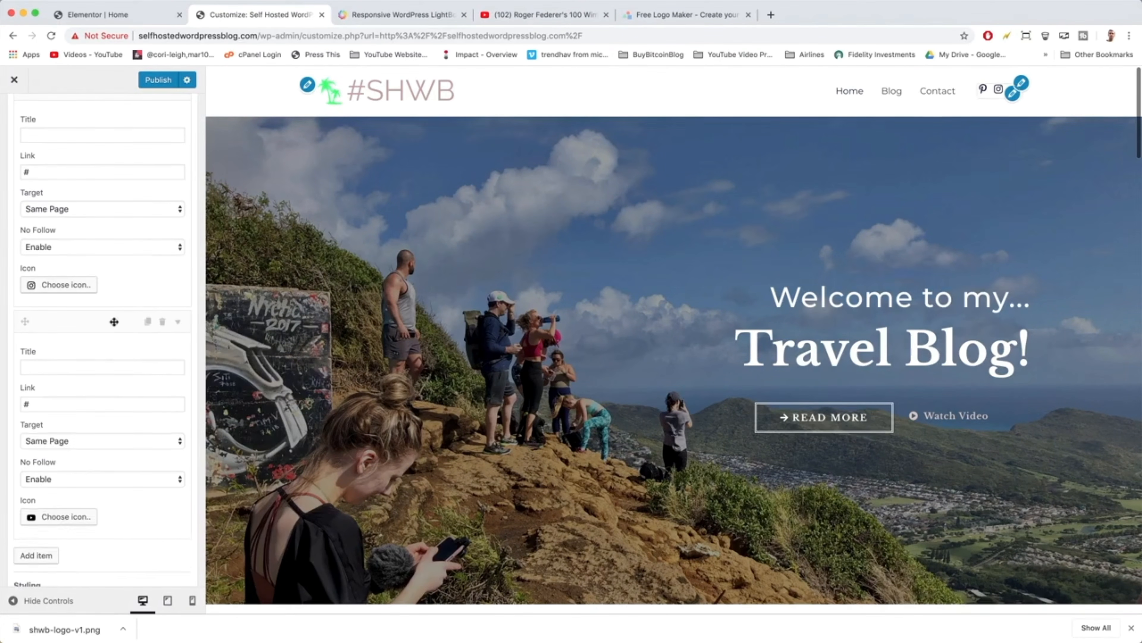
pyautogui.scroll(5, 113, 321)
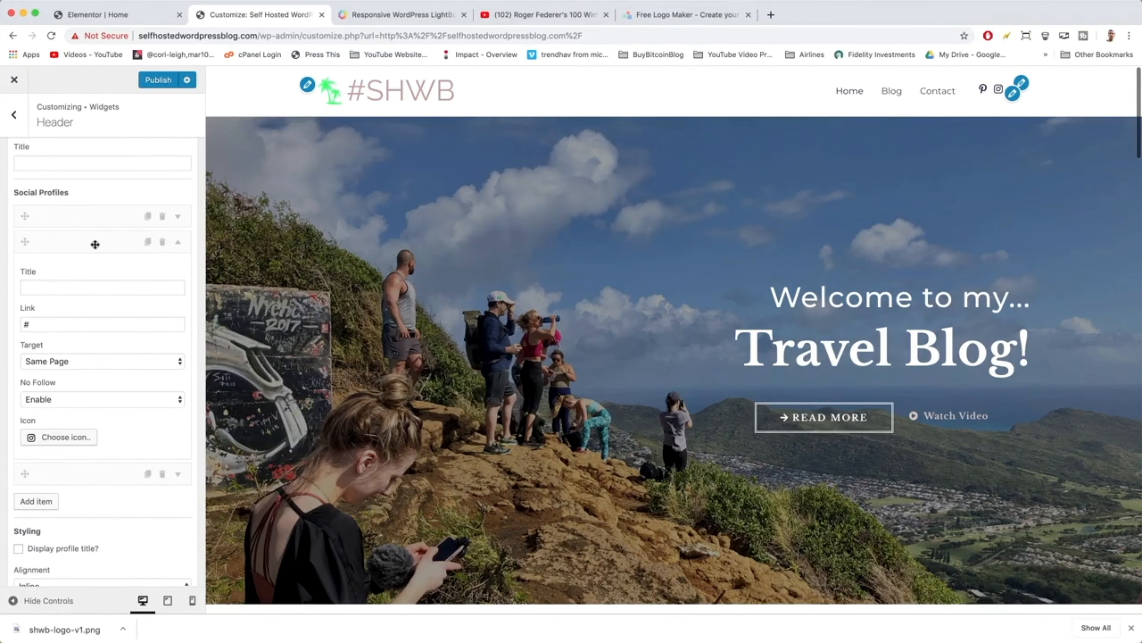
pyautogui.click(110, 218)
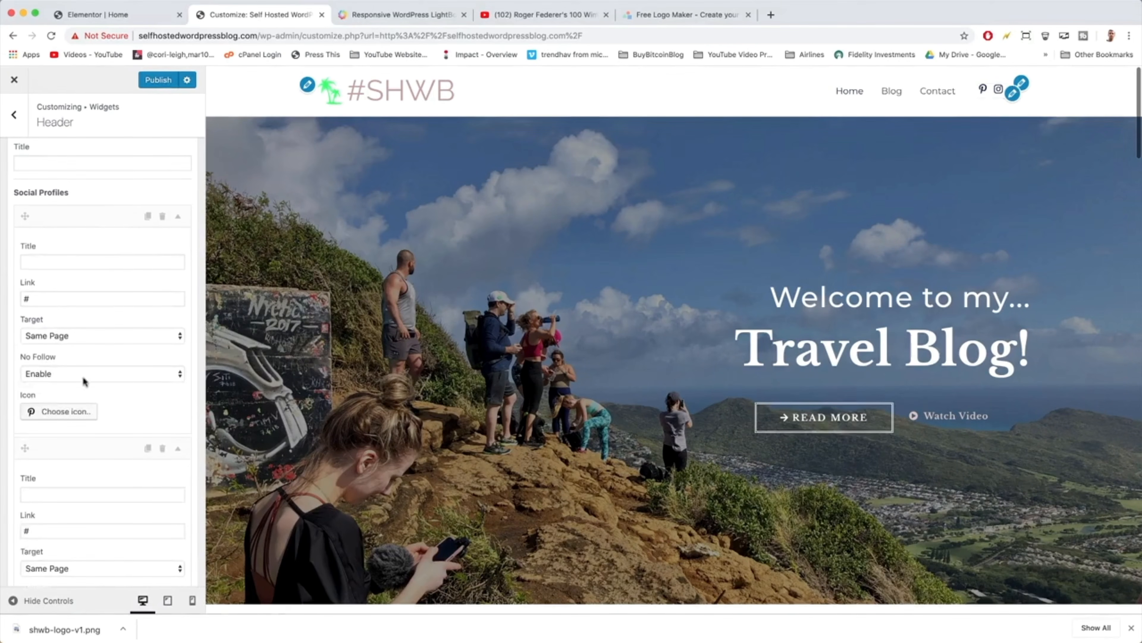
pyautogui.click(77, 417)
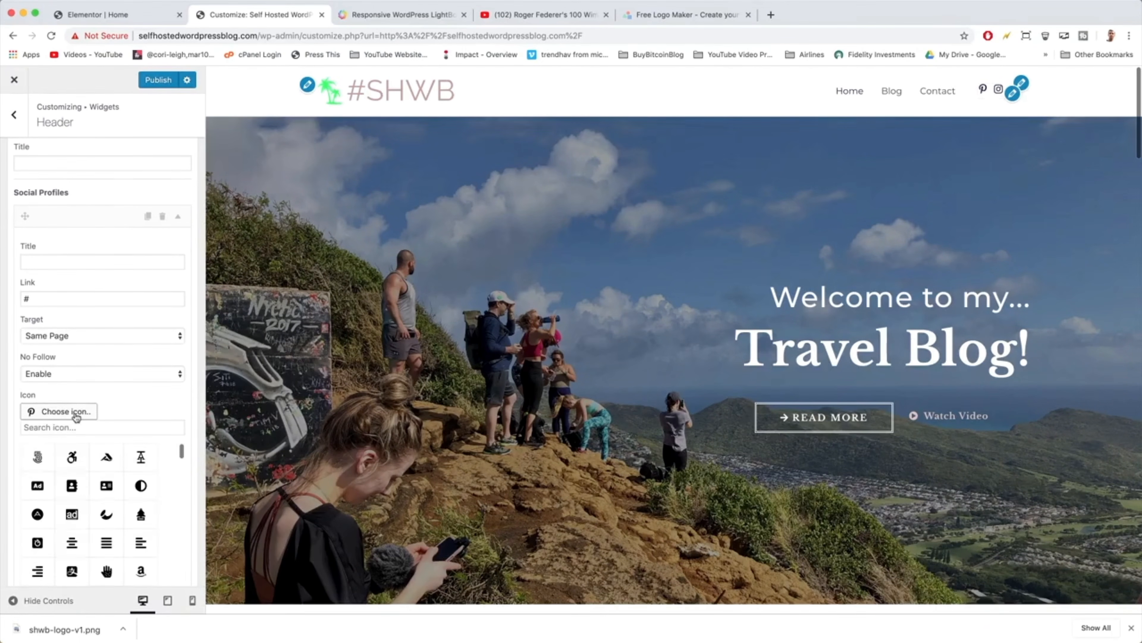
pyautogui.click(61, 427)
pyautogui.write('facebook')
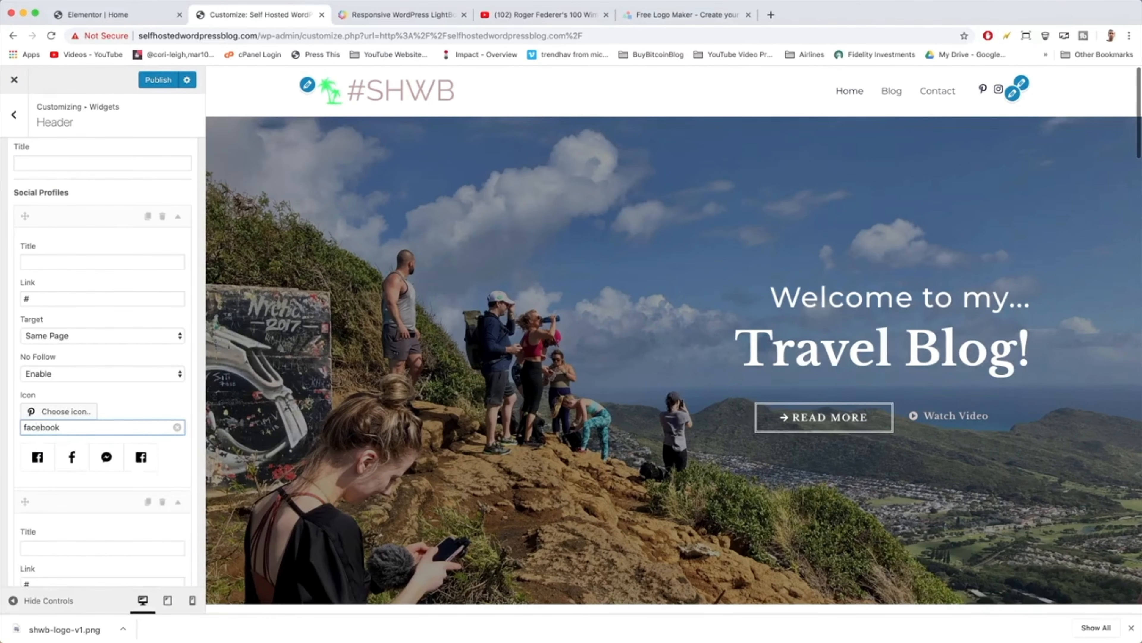
pyautogui.click(140, 456)
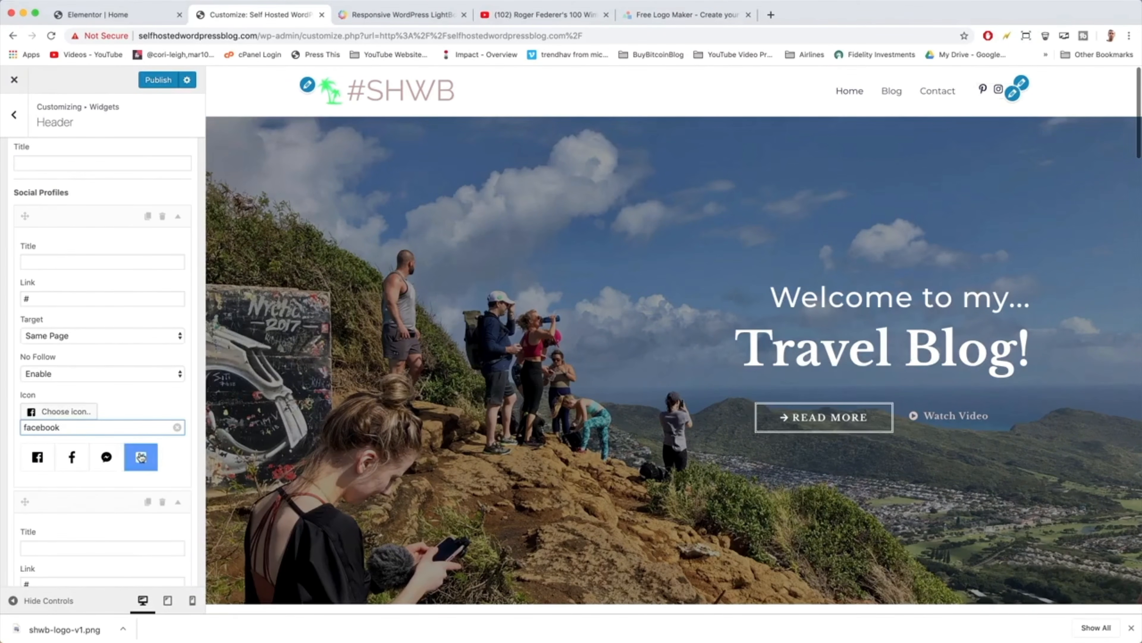
pyautogui.scroll(-3, 119, 451)
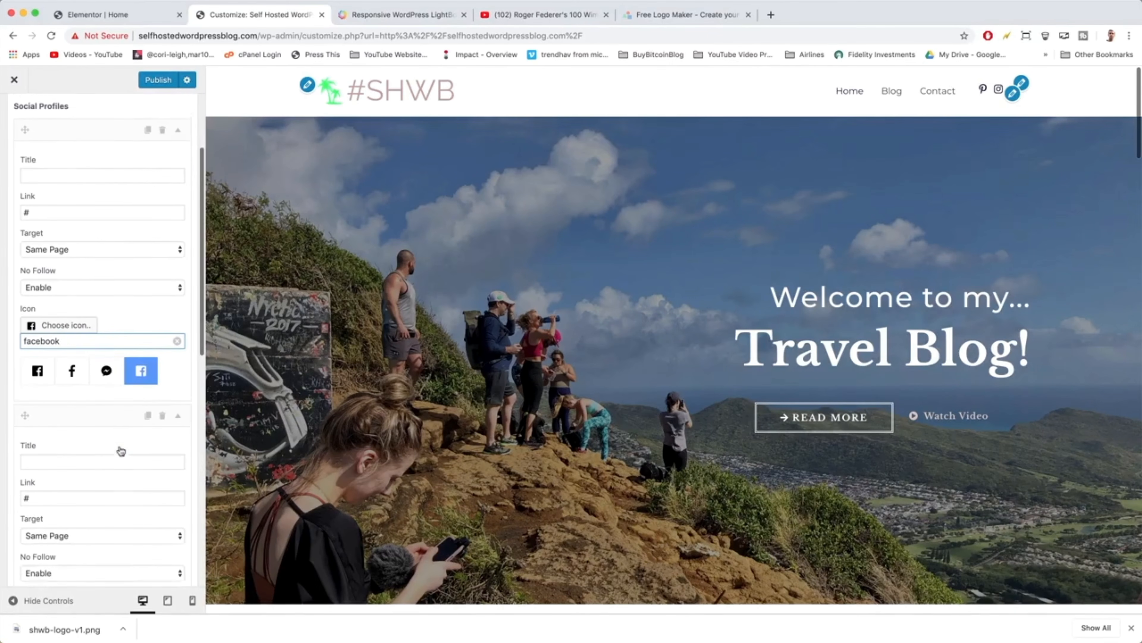
pyautogui.click(38, 482)
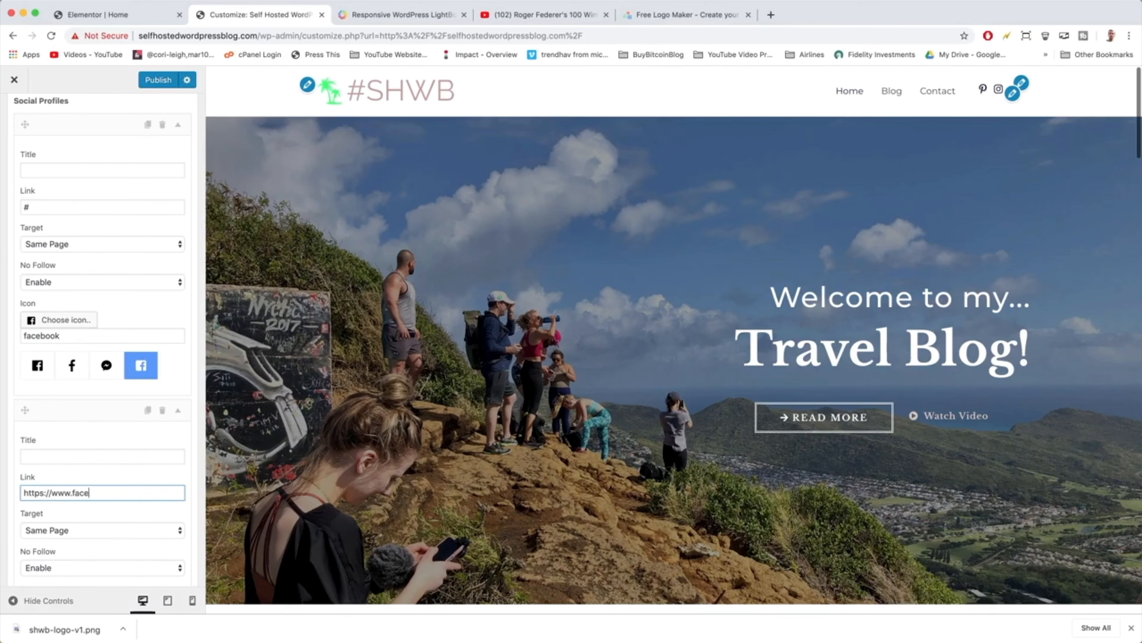
pyautogui.write('https://www.facebook.com/dearblogger')
pyautogui.scroll(-5, 67, 476)
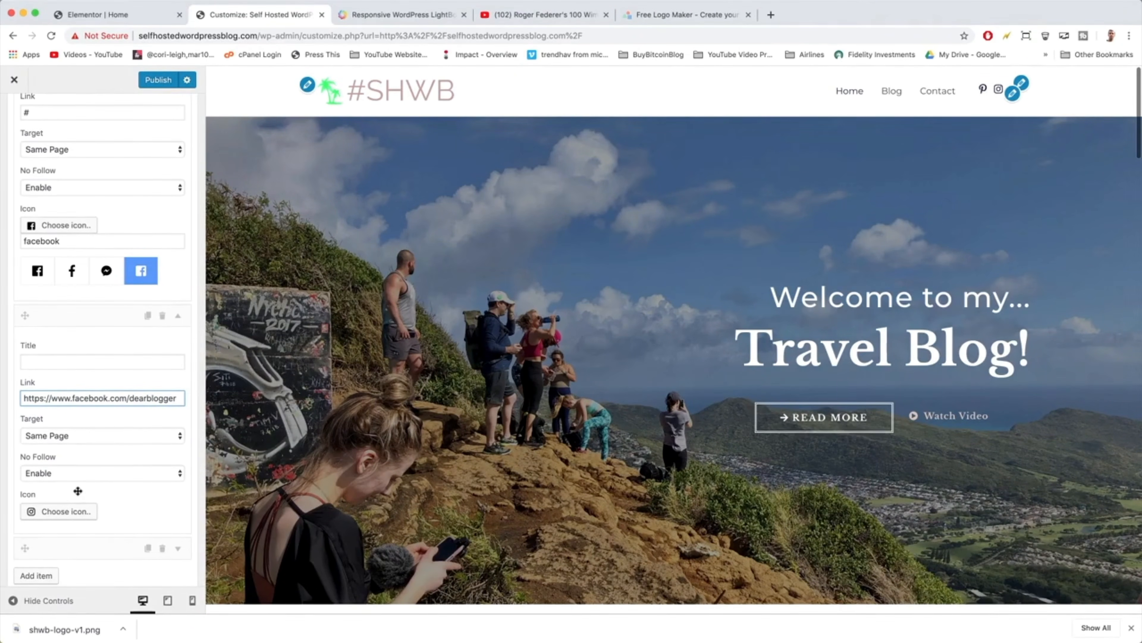
pyautogui.scroll(-2, 126, 427)
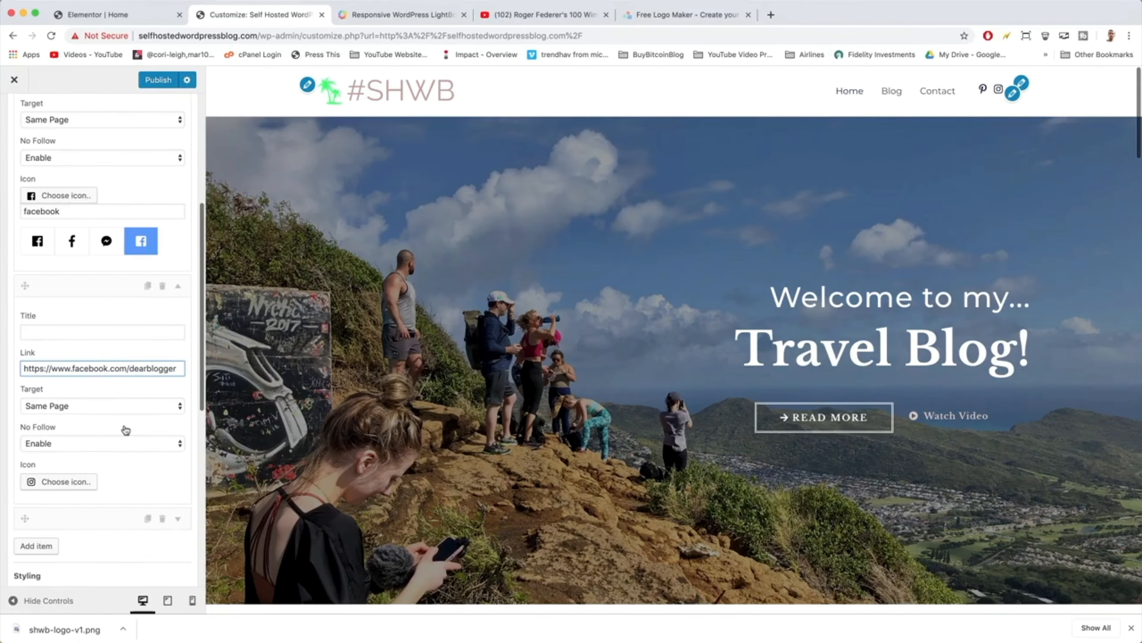
pyautogui.scroll(-5, 167, 408)
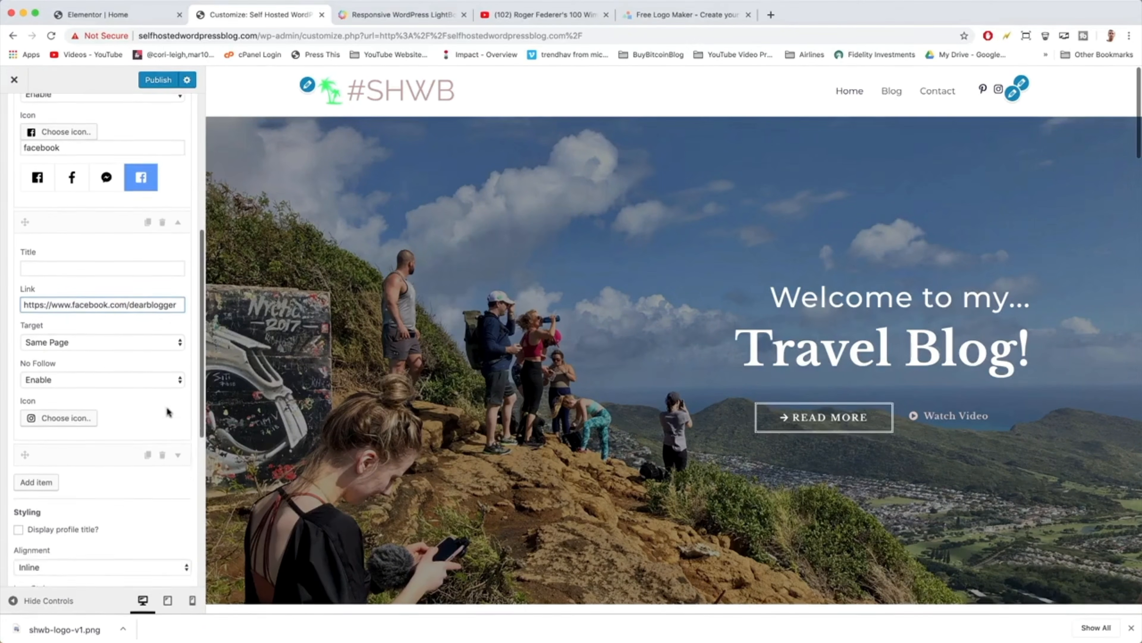
pyautogui.scroll(11, 167, 408)
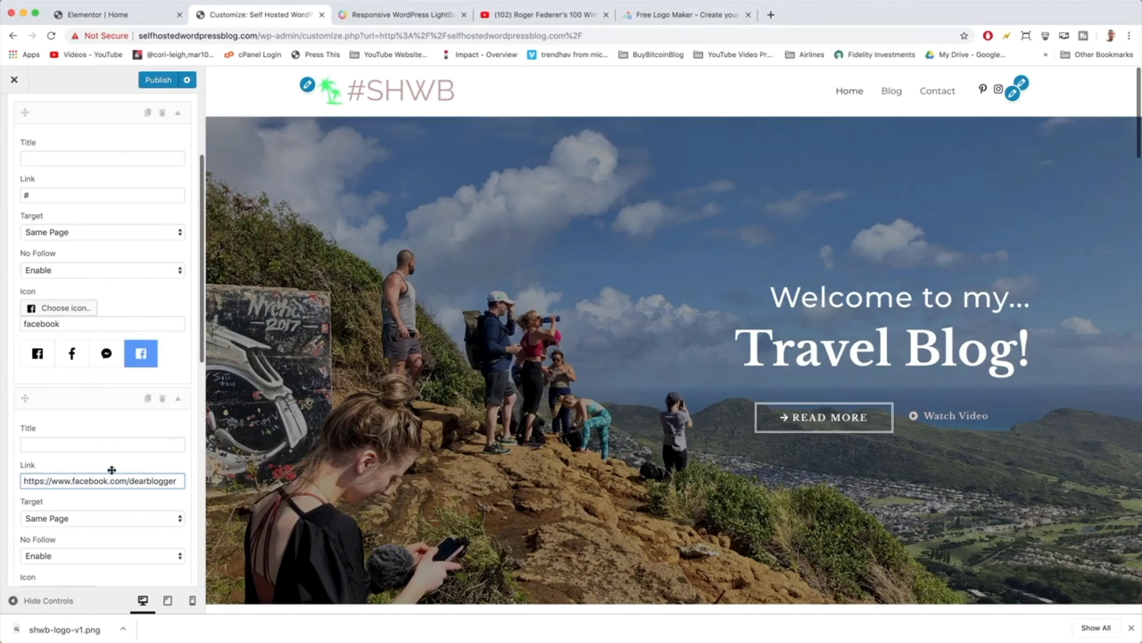
# Move the Facebook link from the second social profile to the first one, replacing its placeholder, and collapse the first profile.
pyautogui.tripleClick(97, 485)
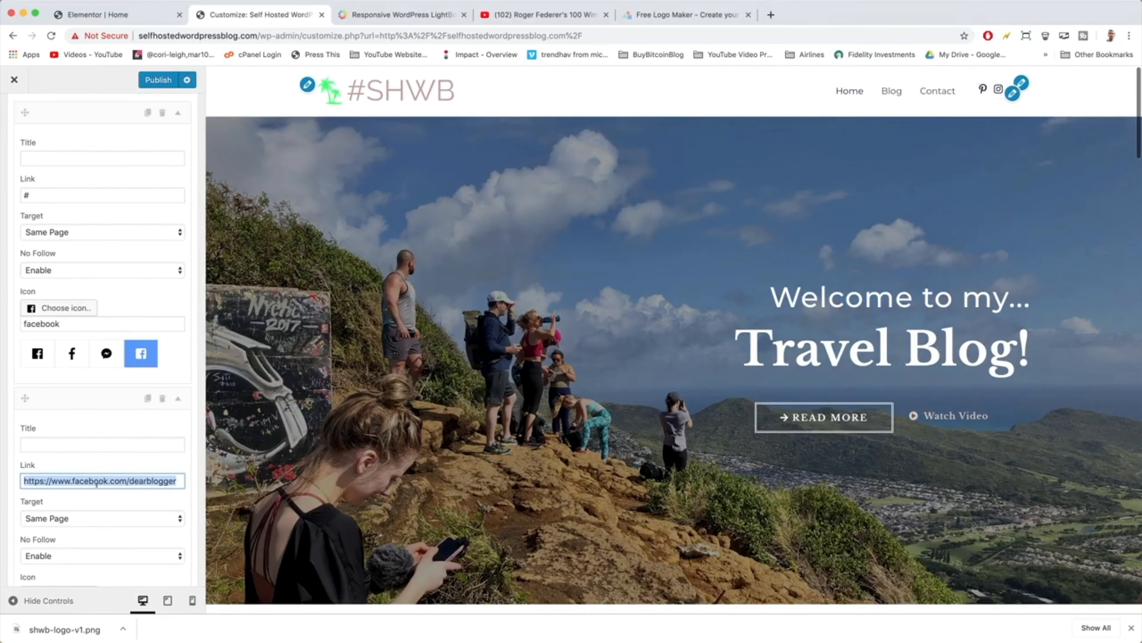
pyautogui.rightClick(103, 480)
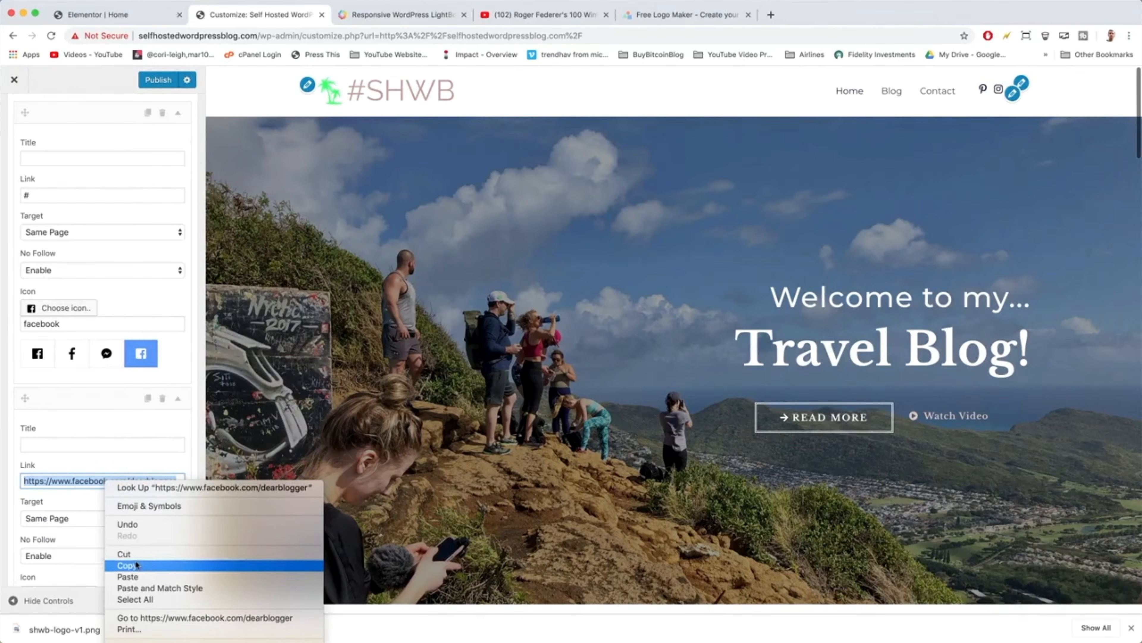
pyautogui.click(121, 552)
pyautogui.click(27, 194)
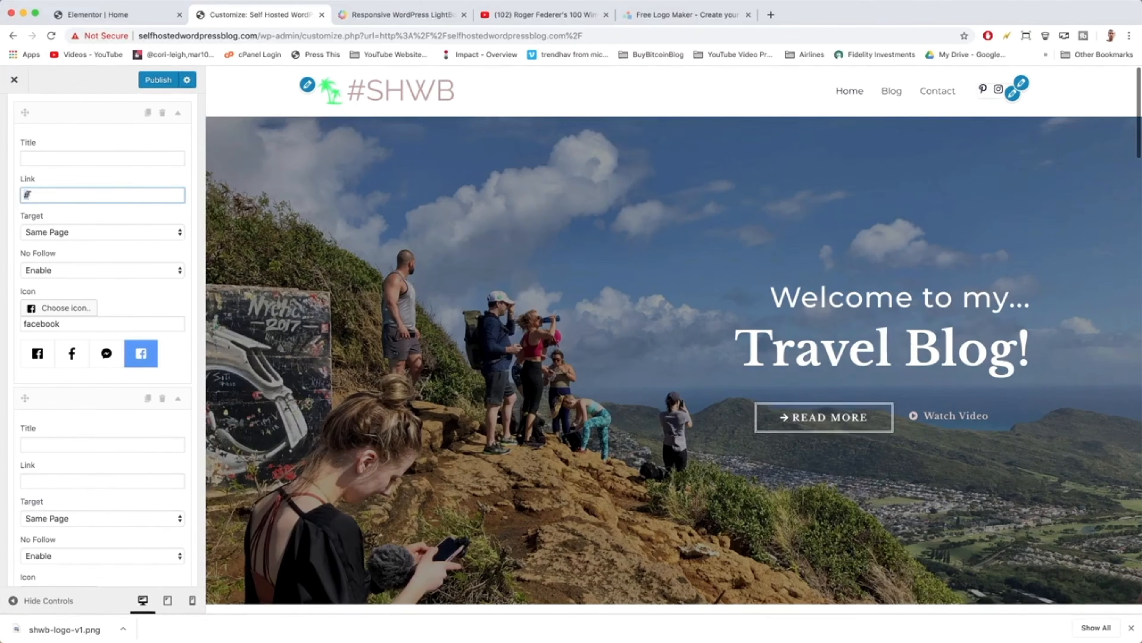
pyautogui.rightClick(41, 194)
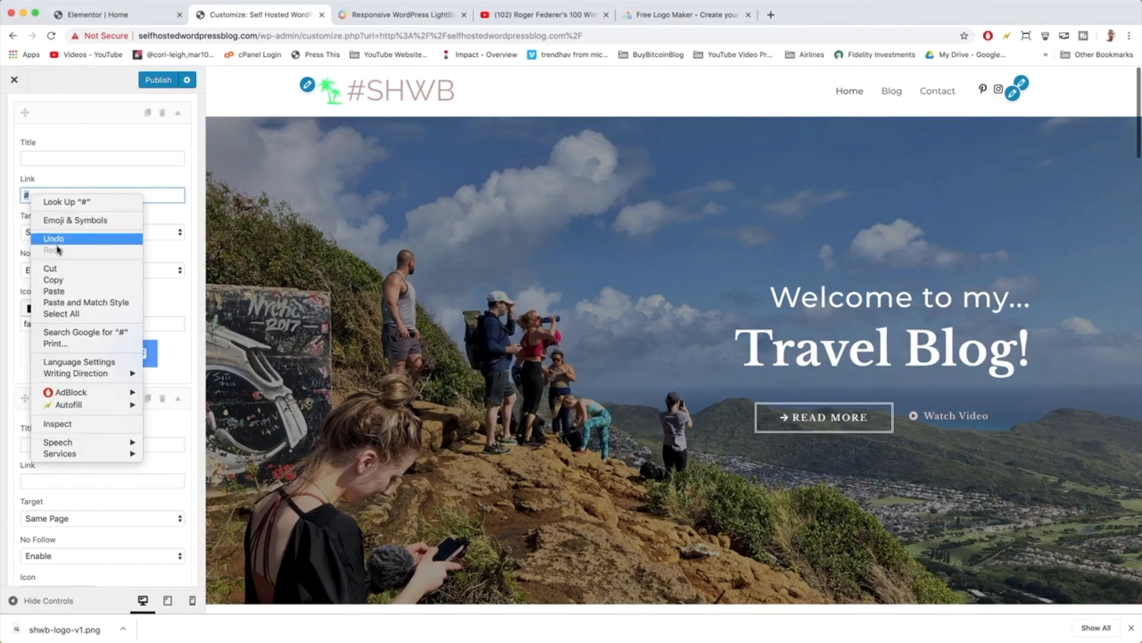
pyautogui.click(68, 288)
pyautogui.scroll(3, 151, 368)
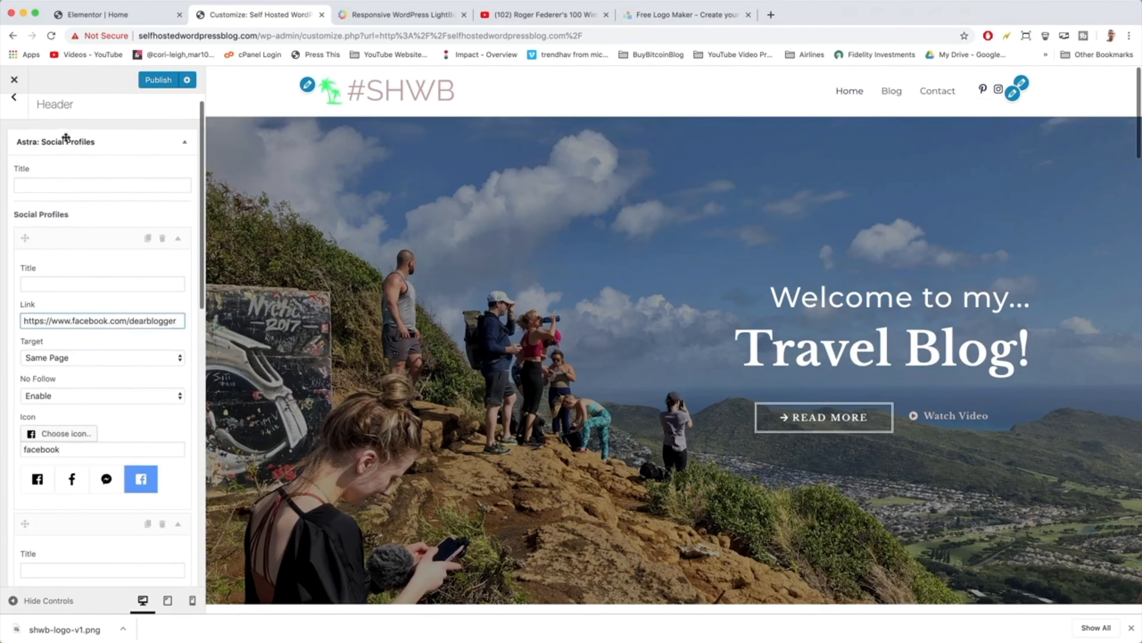
pyautogui.click(64, 243)
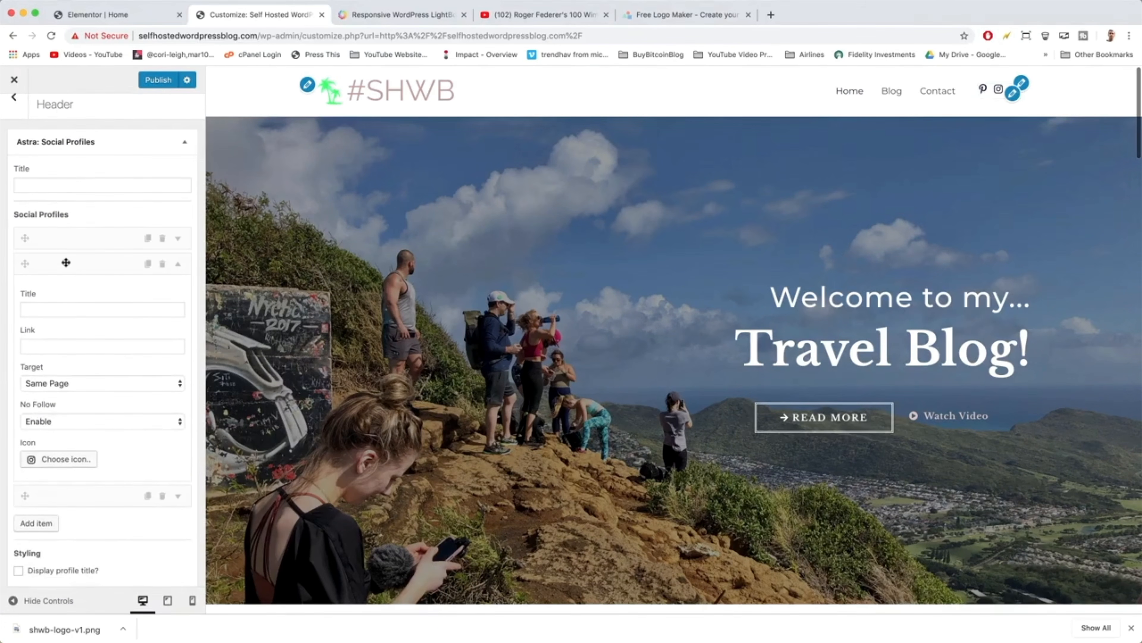
pyautogui.scroll(-2, 72, 358)
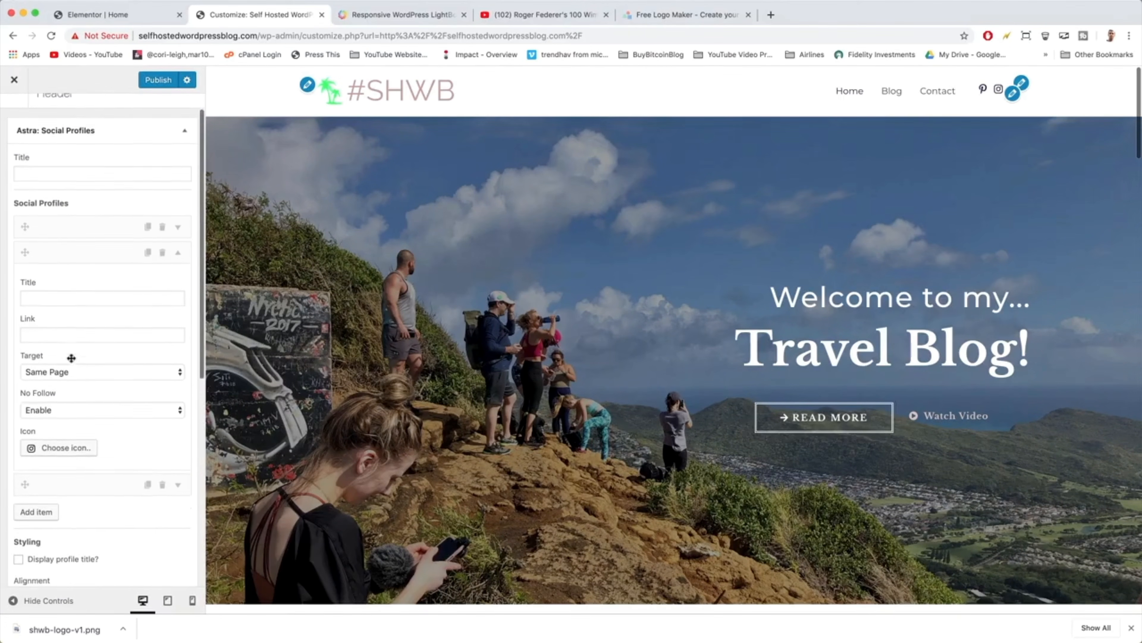
pyautogui.scroll(-3, 71, 270)
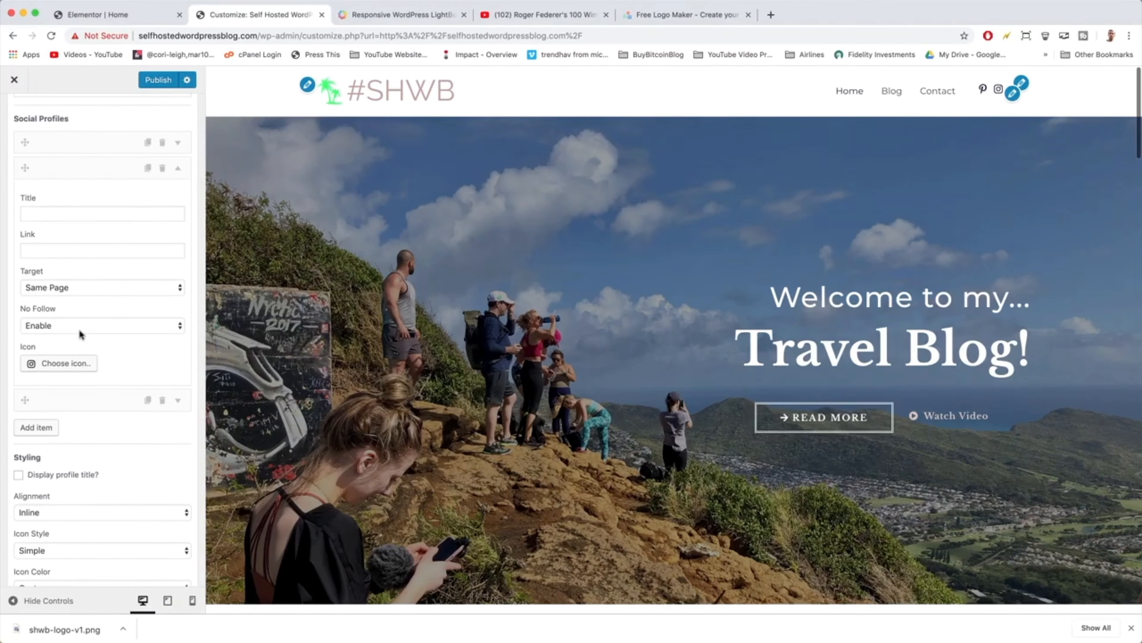
pyautogui.click(76, 171)
pyautogui.click(76, 172)
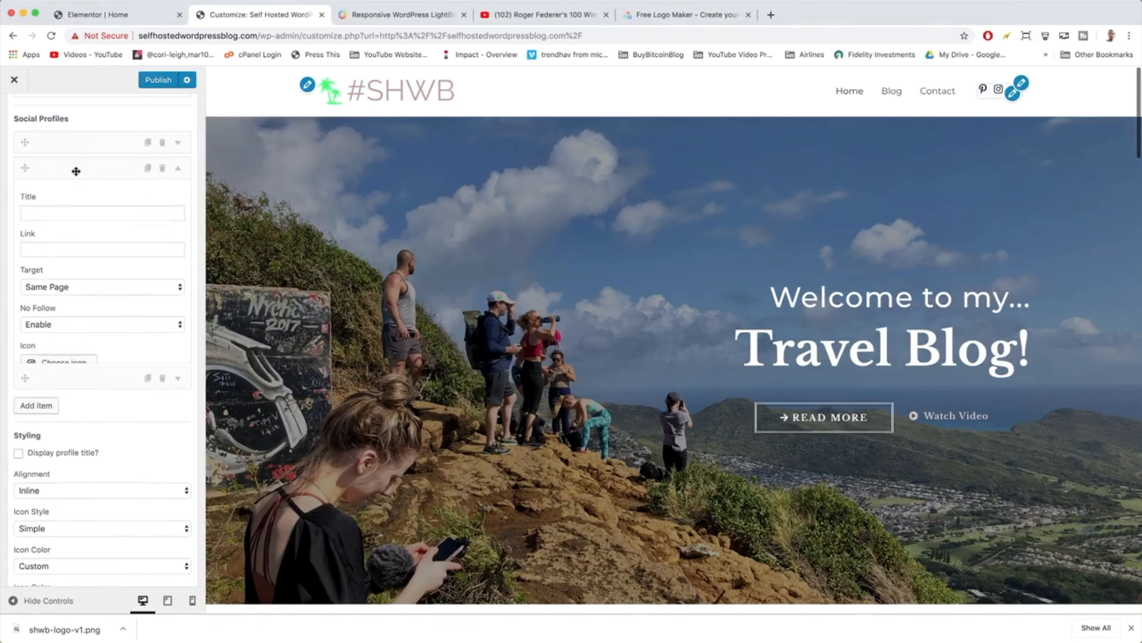
pyautogui.click(64, 245)
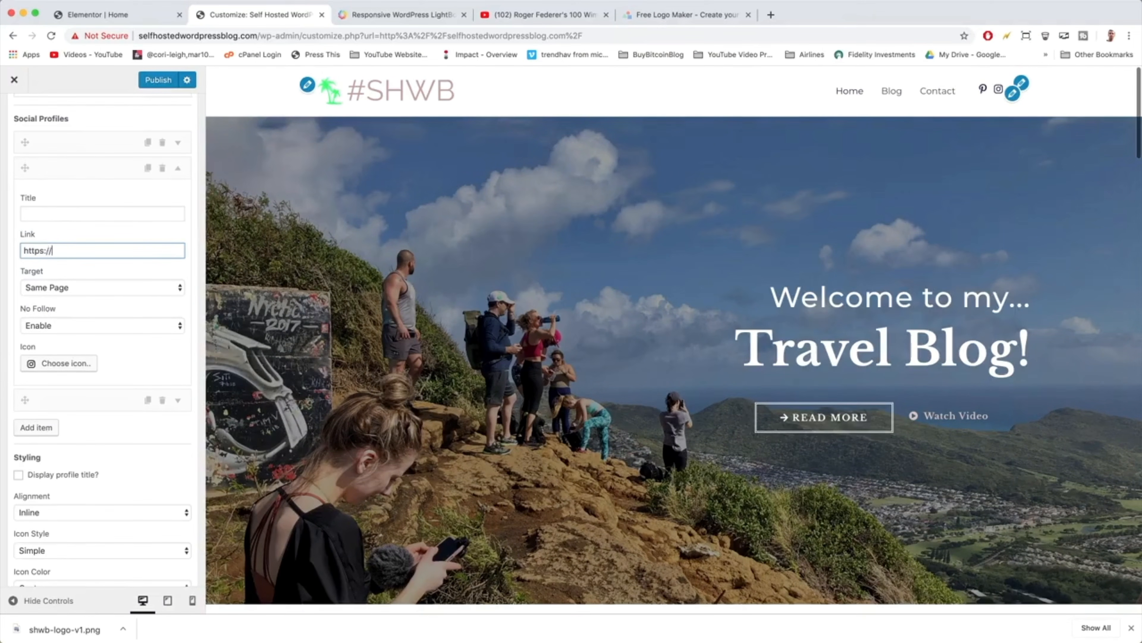
pyautogui.write('https:///www.instrgram.com/narayguy')
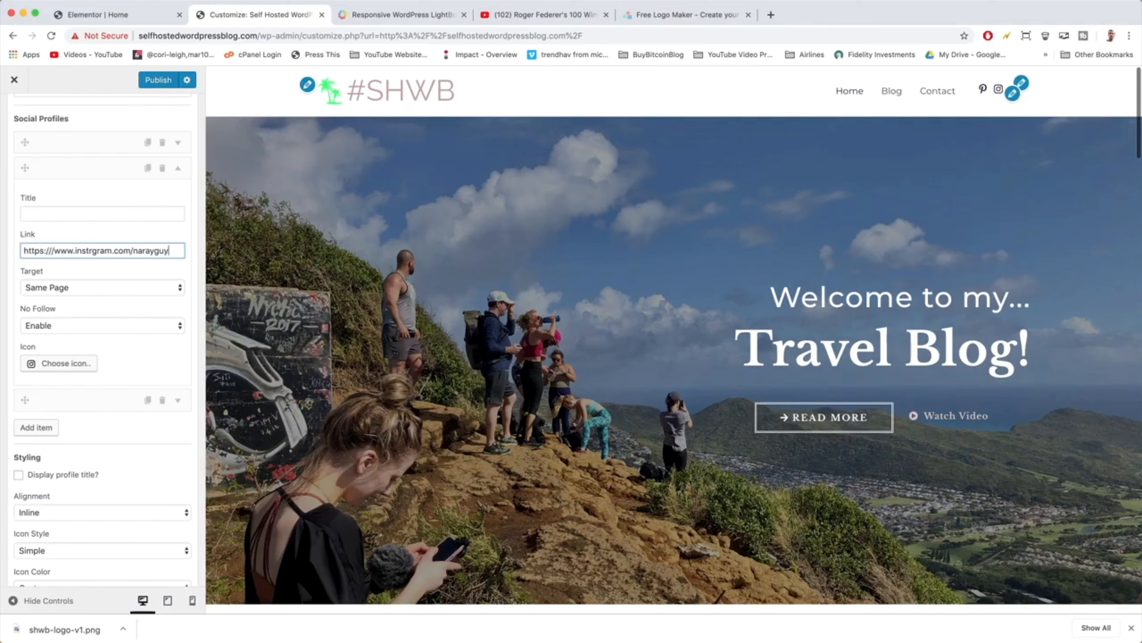
pyautogui.click(66, 169)
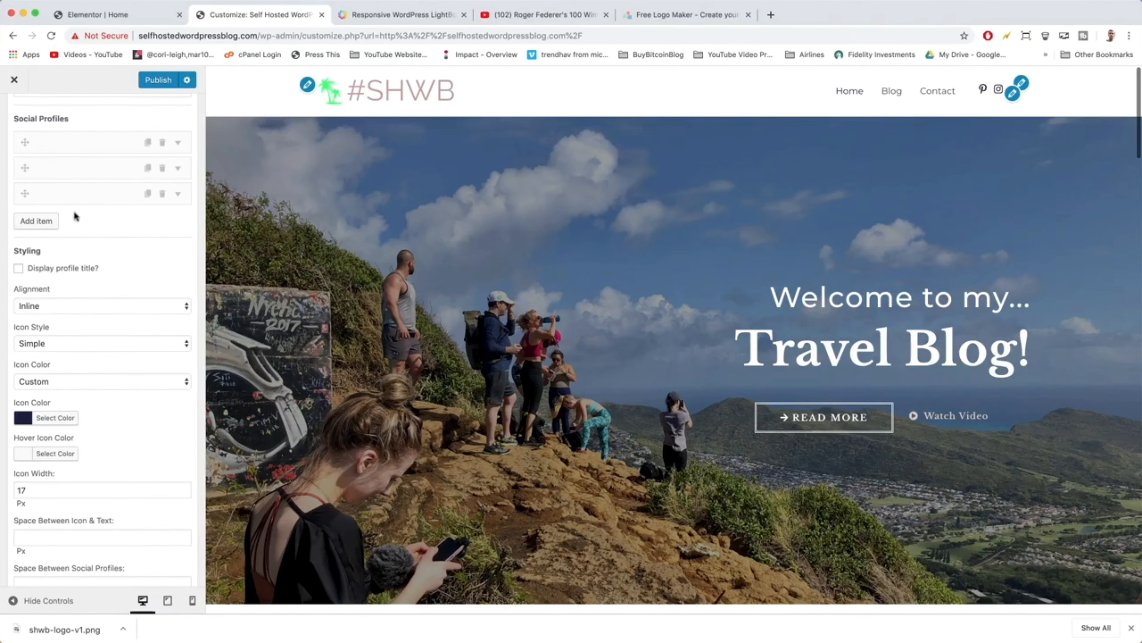
pyautogui.click(97, 190)
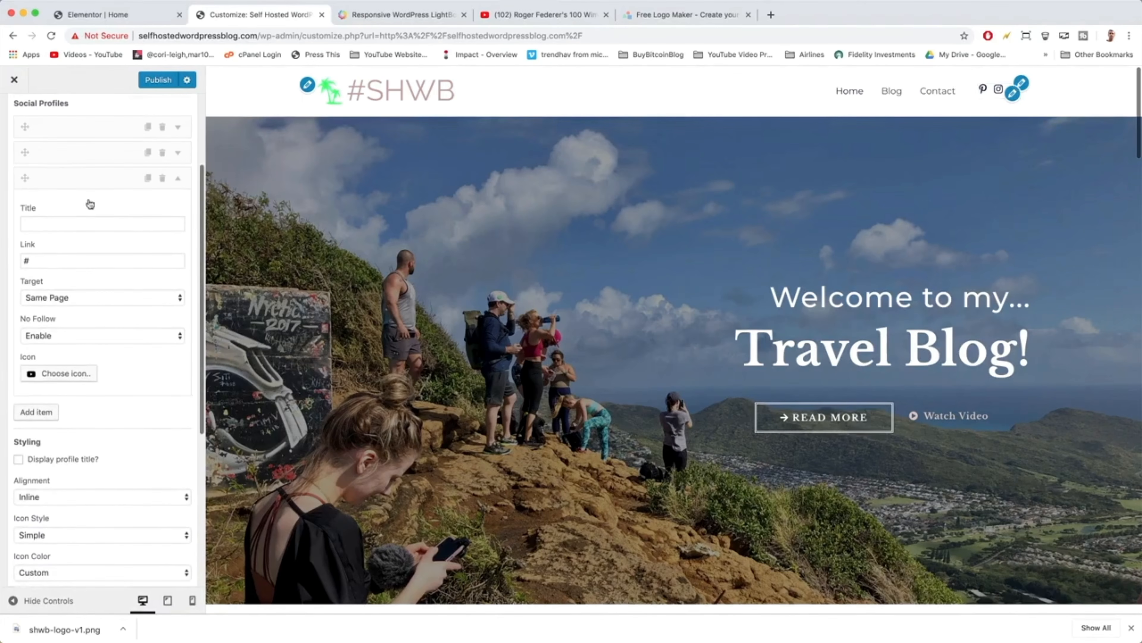
pyautogui.doubleClick(62, 255)
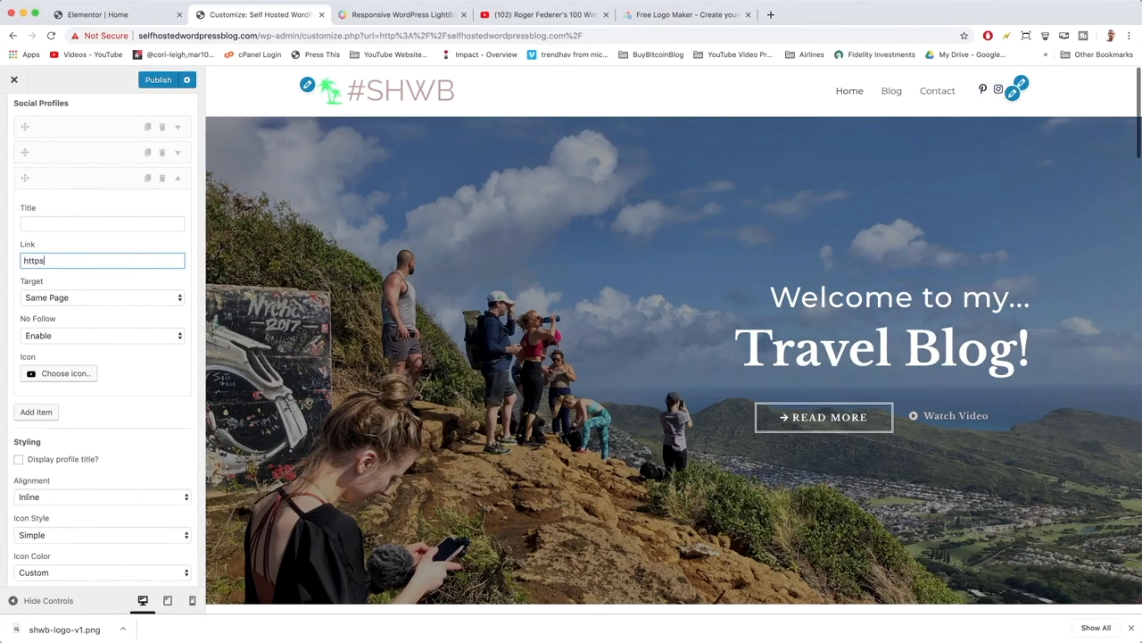
pyautogui.write('https://www.youtube.com/narayguy')
# Publish the social profile changes and return to the main customizer options.
pyautogui.click(159, 81)
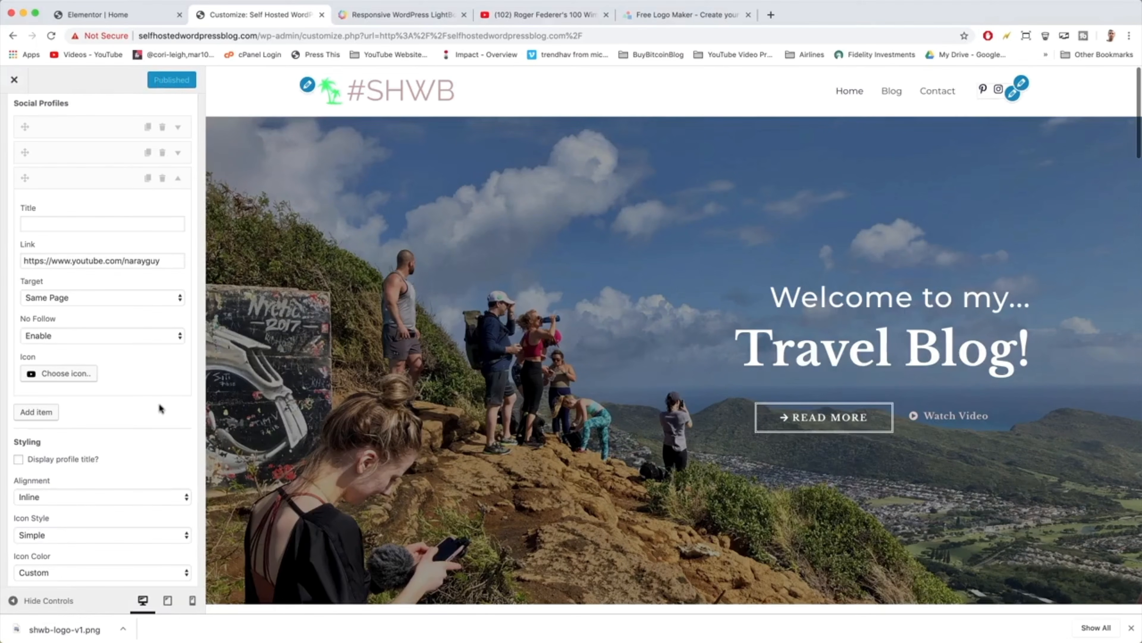
pyautogui.scroll(3, 159, 405)
pyautogui.click(15, 123)
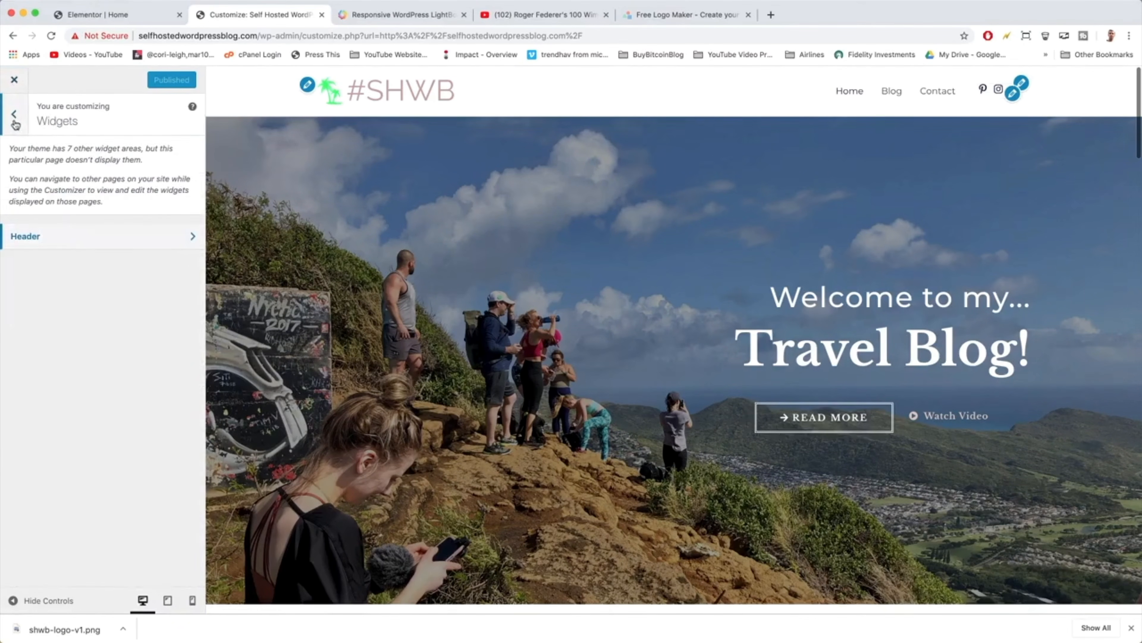
pyautogui.click(15, 123)
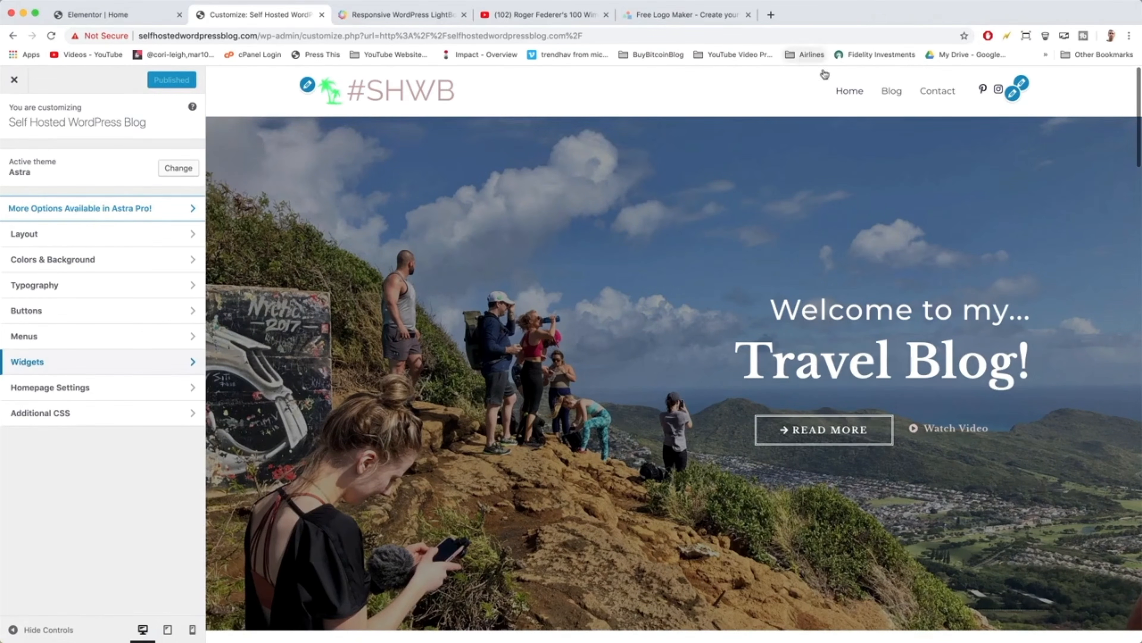
# Look over the header menu and social icons and the homepage sections below them in the site preview.
pyautogui.moveTo(864, 102)
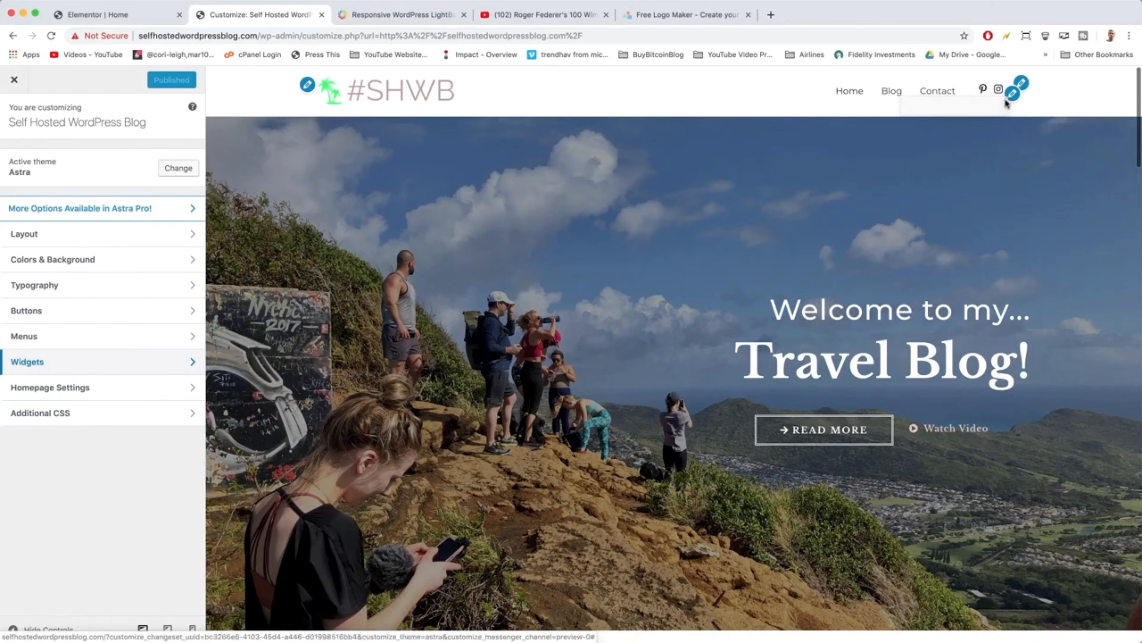
pyautogui.scroll(-5, 1018, 189)
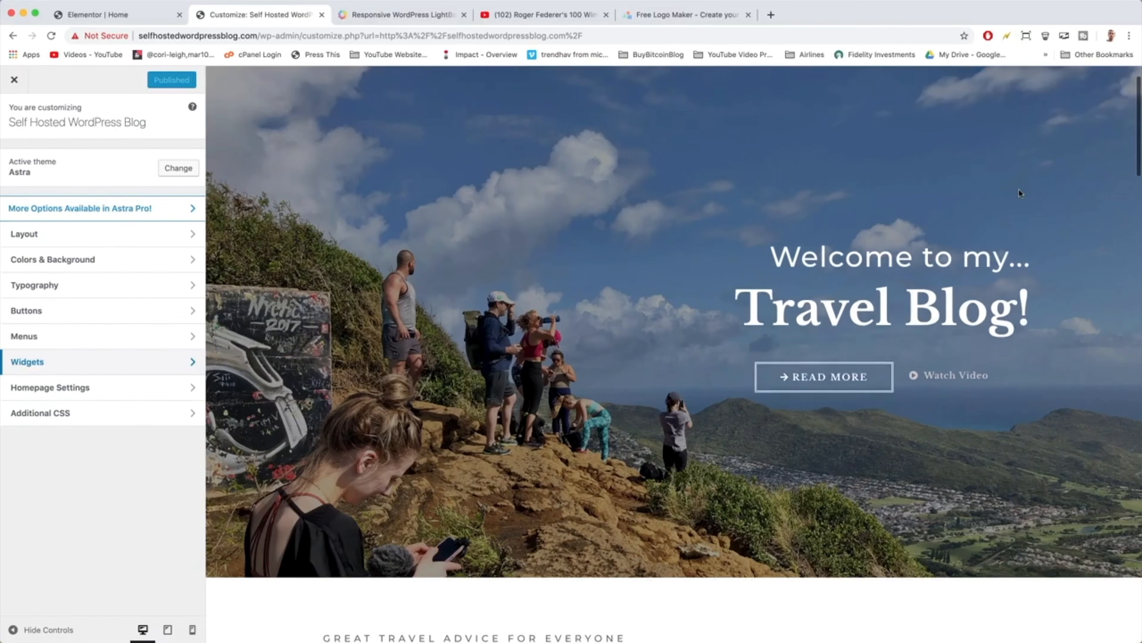
pyautogui.scroll(-10, 1040, 256)
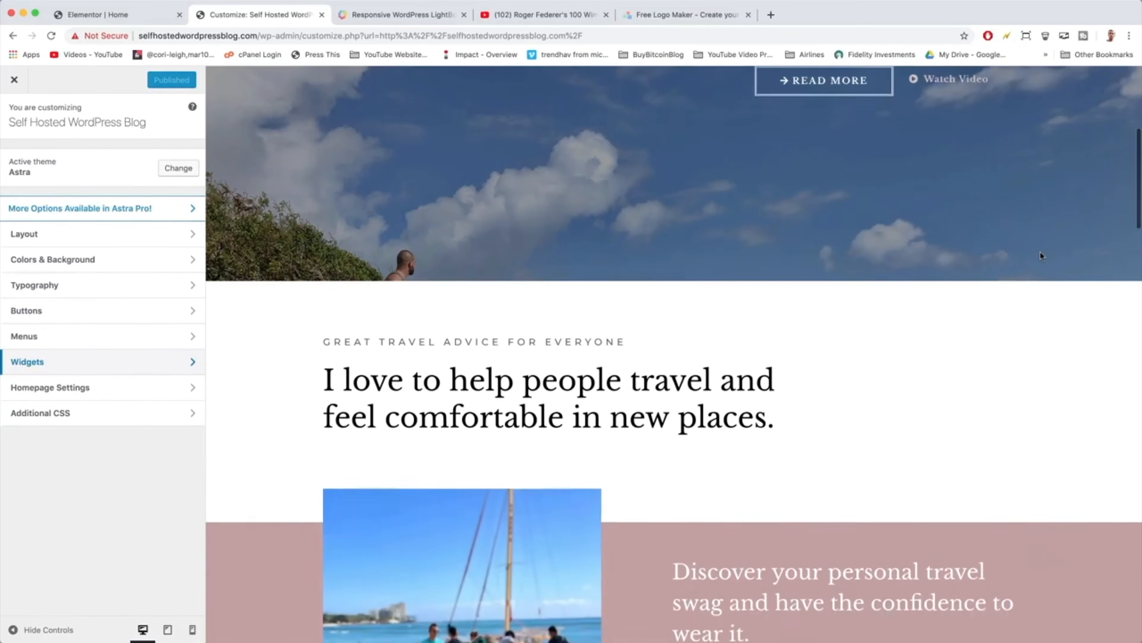
pyautogui.scroll(-20, 1042, 256)
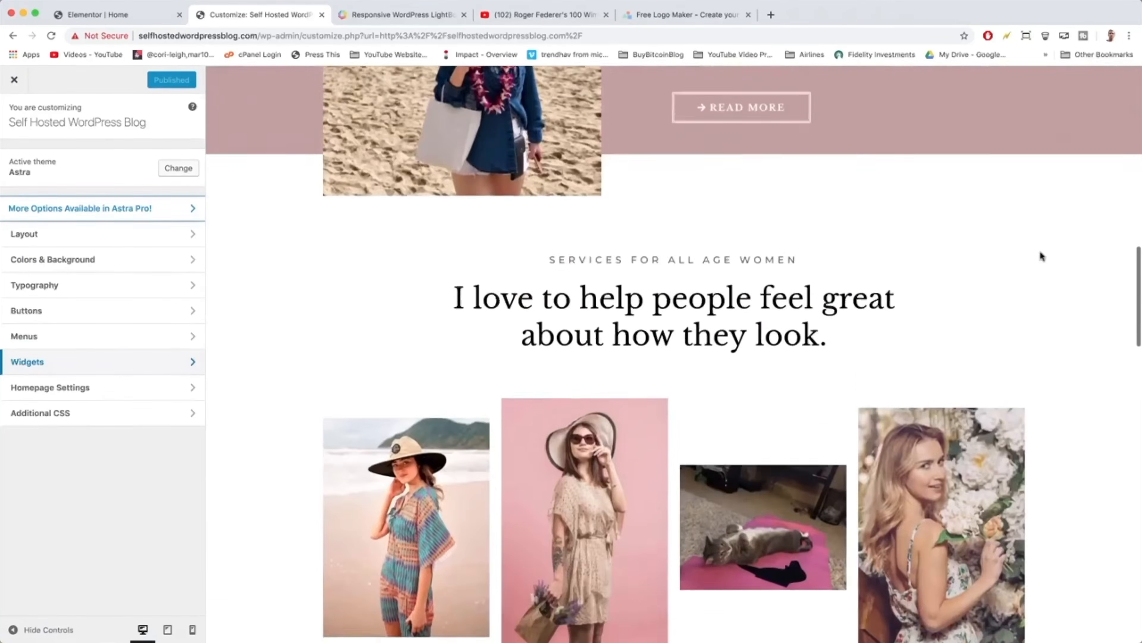
pyautogui.scroll(-20, 1040, 256)
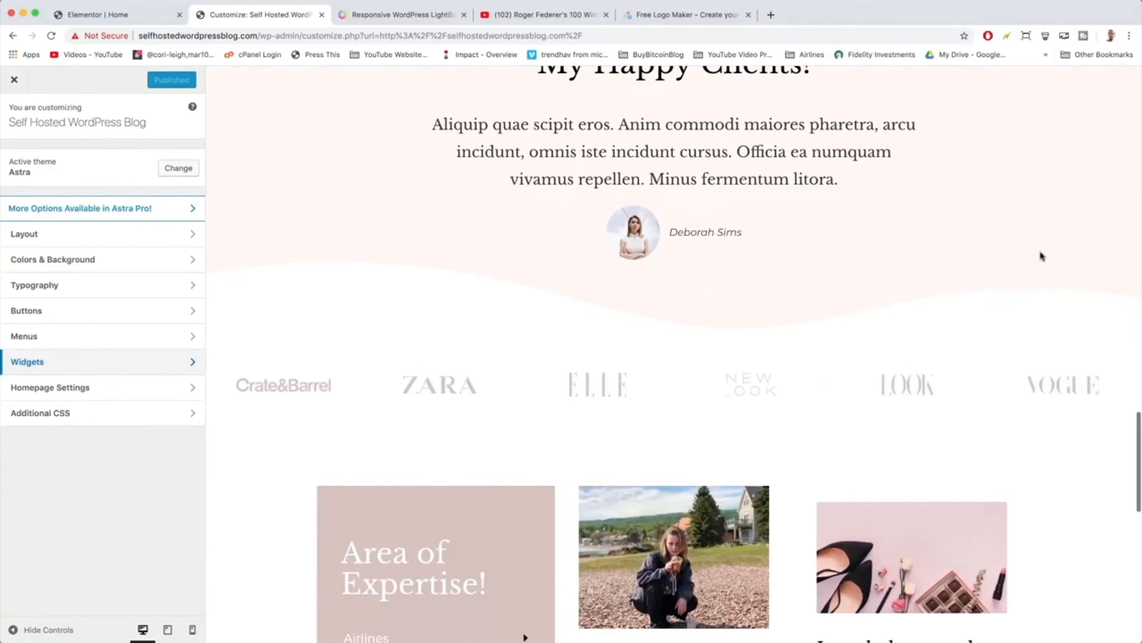
# Open the footer's copyright text for editing and insert #SHWB between "Copyright" and the © symbol.
pyautogui.scroll(-6, 1040, 252)
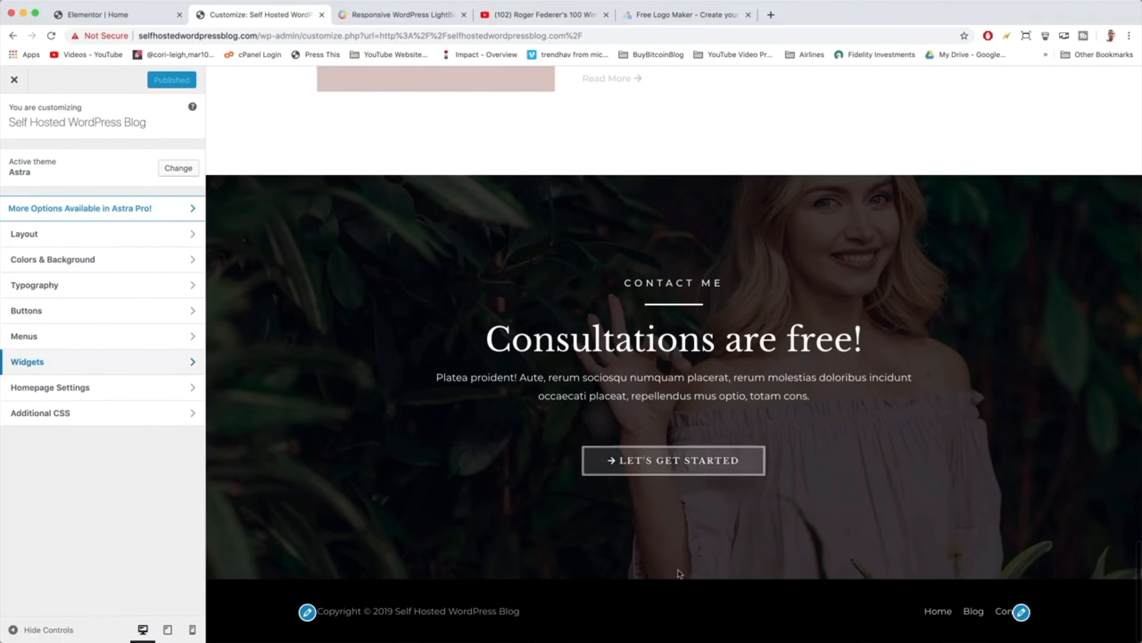
pyautogui.click(307, 618)
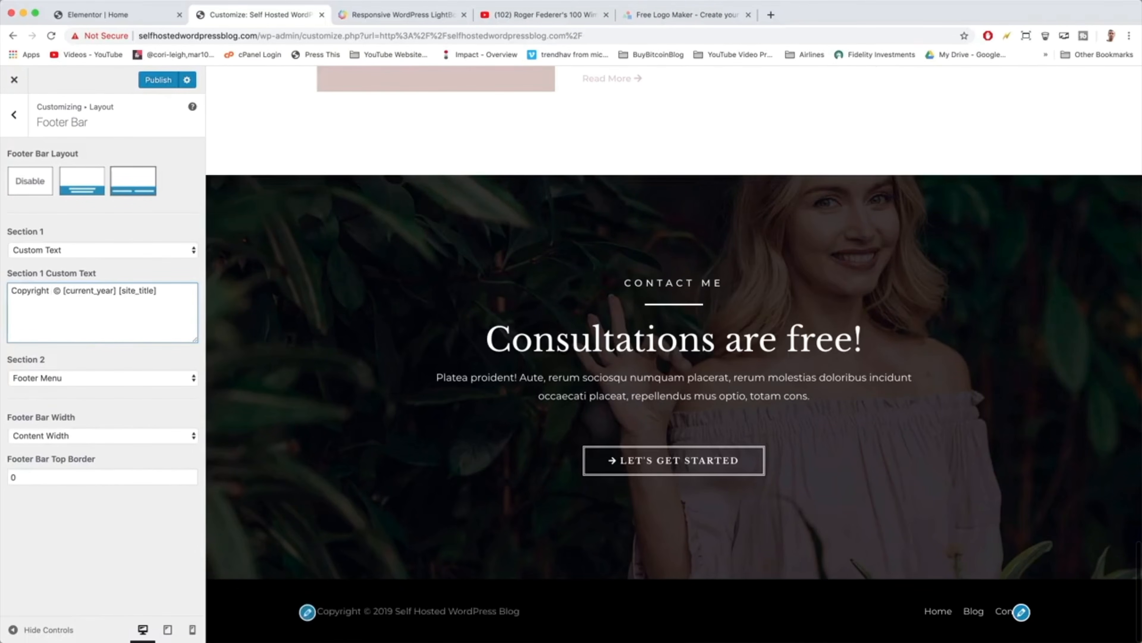
pyautogui.write('SH')
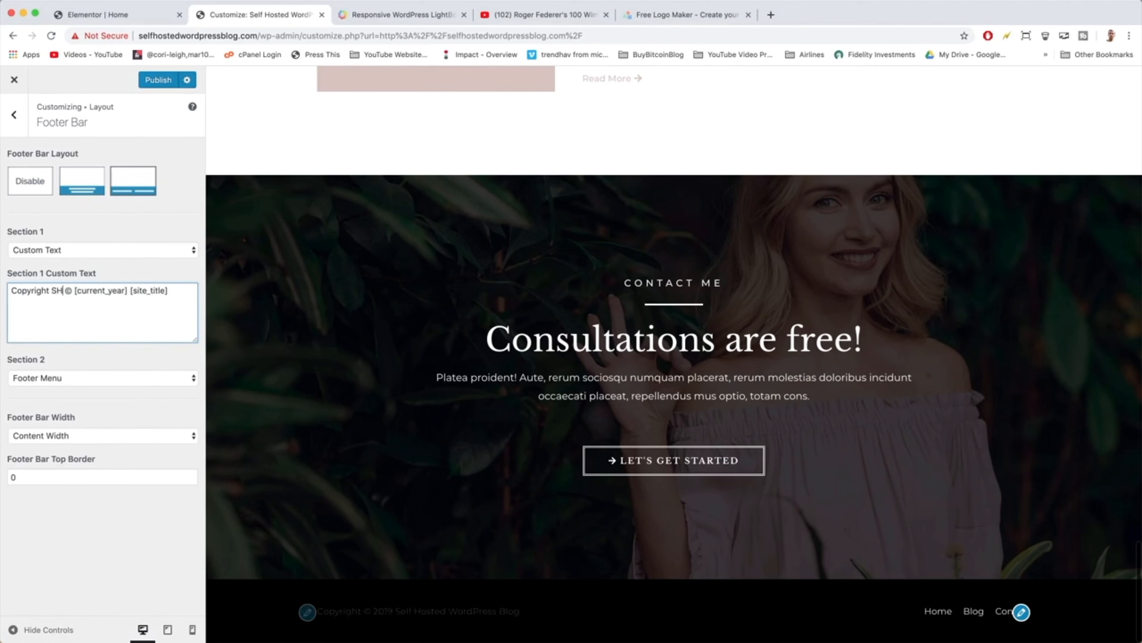
pyautogui.write('WB')
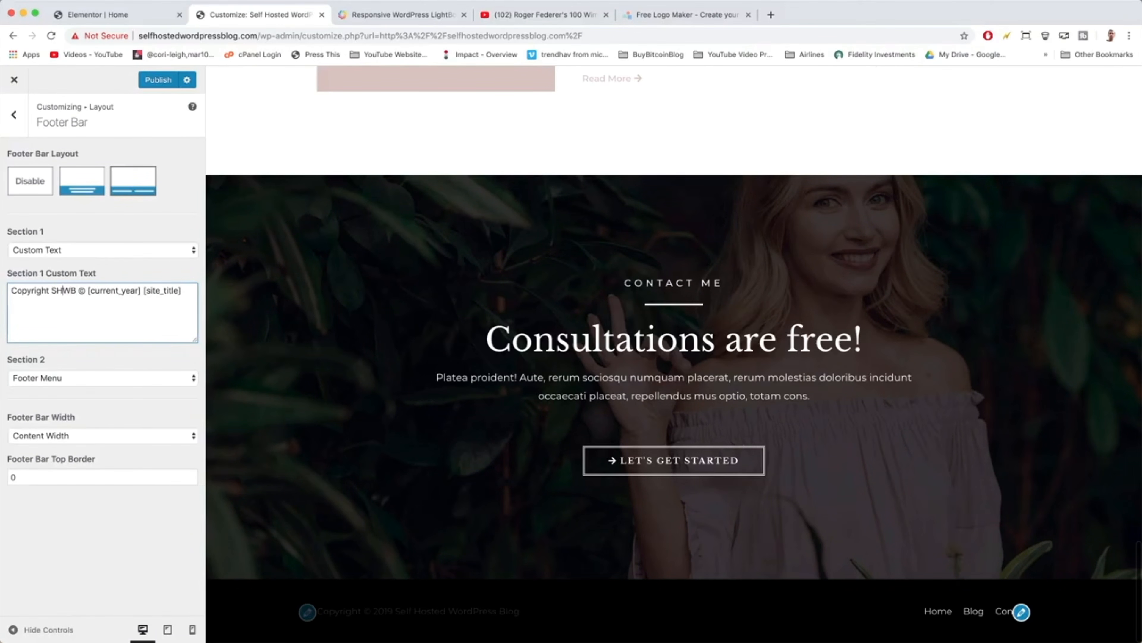
pyautogui.click(51, 290)
pyautogui.write('#')
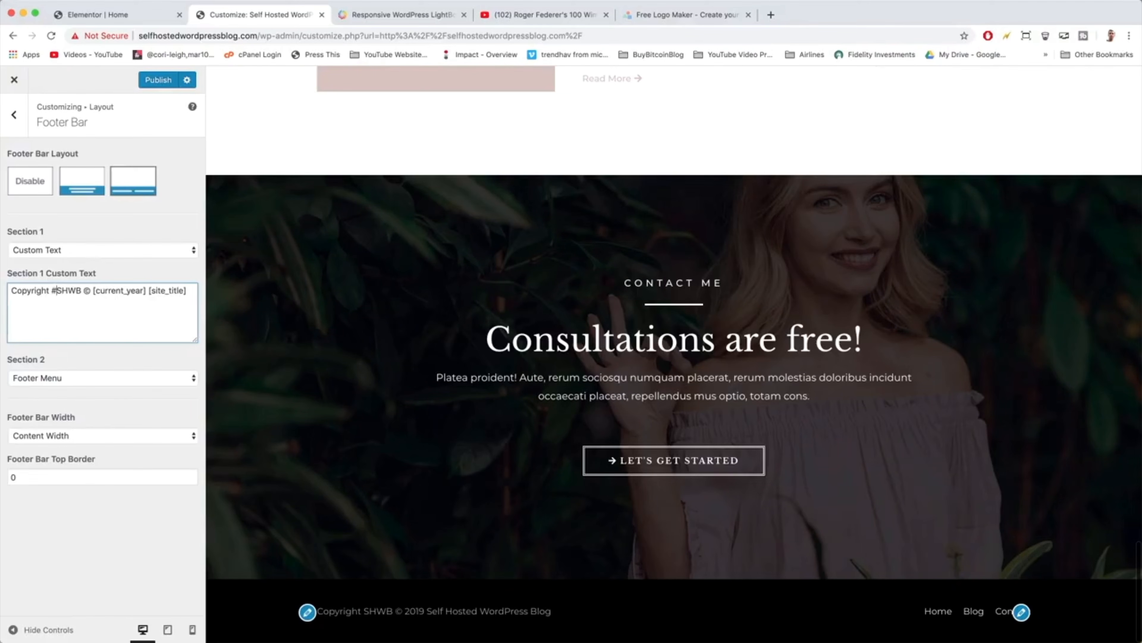
# Remove the [site_title] shortcode from the footer's copyright text, keeping [current_year] at the end.
pyautogui.click(85, 290)
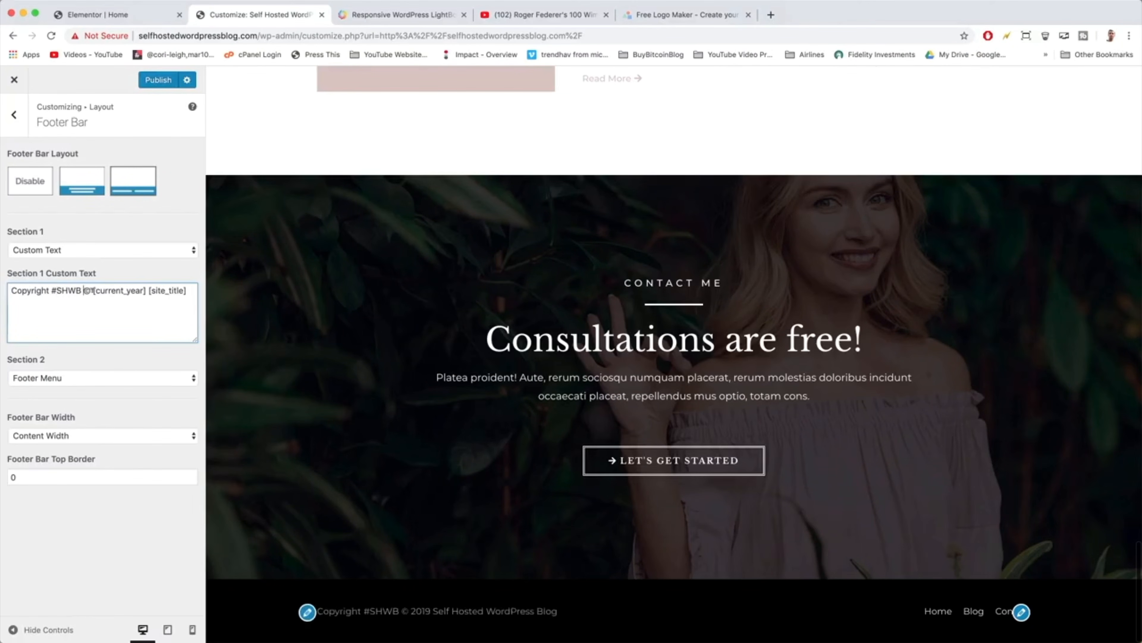
pyautogui.moveTo(94, 291); pyautogui.dragTo(136, 291)
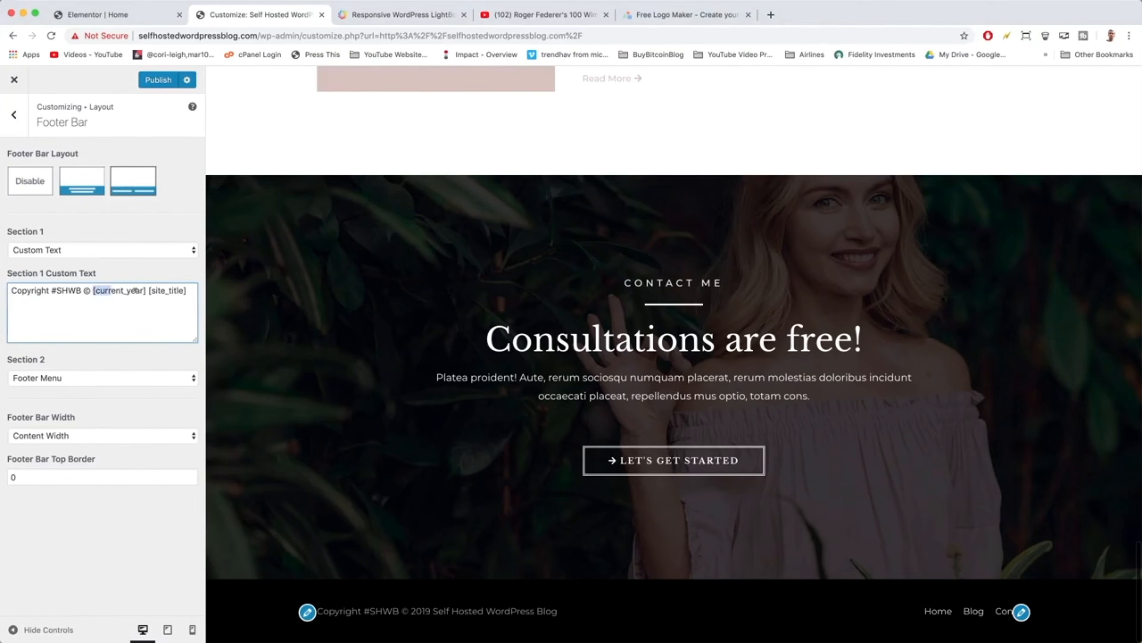
pyautogui.click(192, 288)
pyautogui.moveTo(149, 291); pyautogui.dragTo(193, 291)
pyautogui.press('BackSpace')
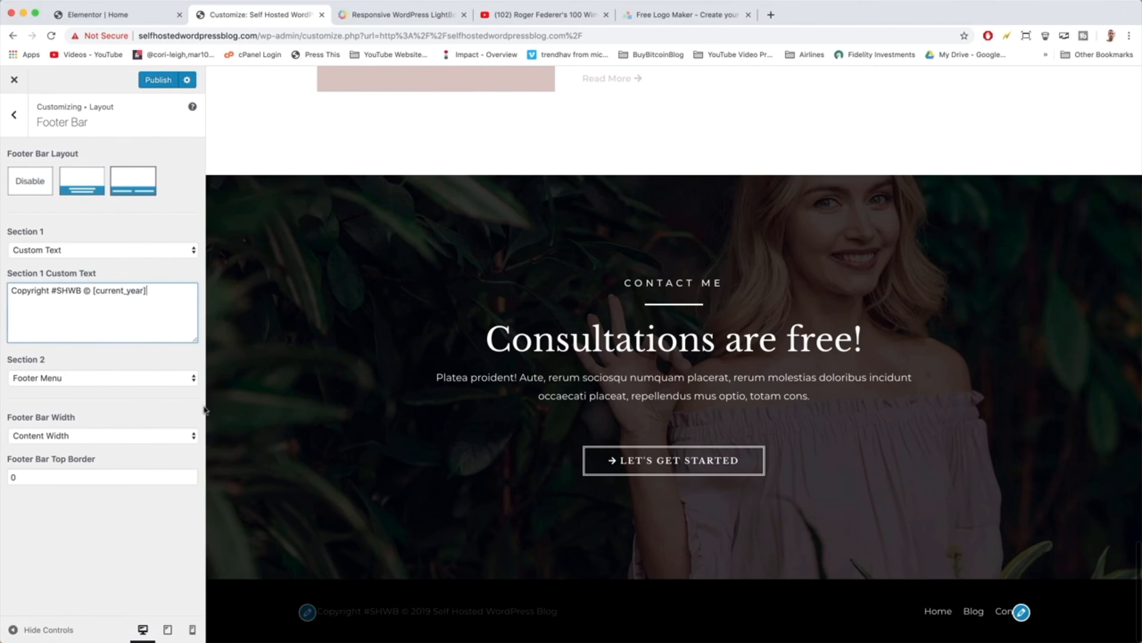
# Open the footer menu's location settings, then publish the footer changes and exit the customizer.
pyautogui.click(1018, 614)
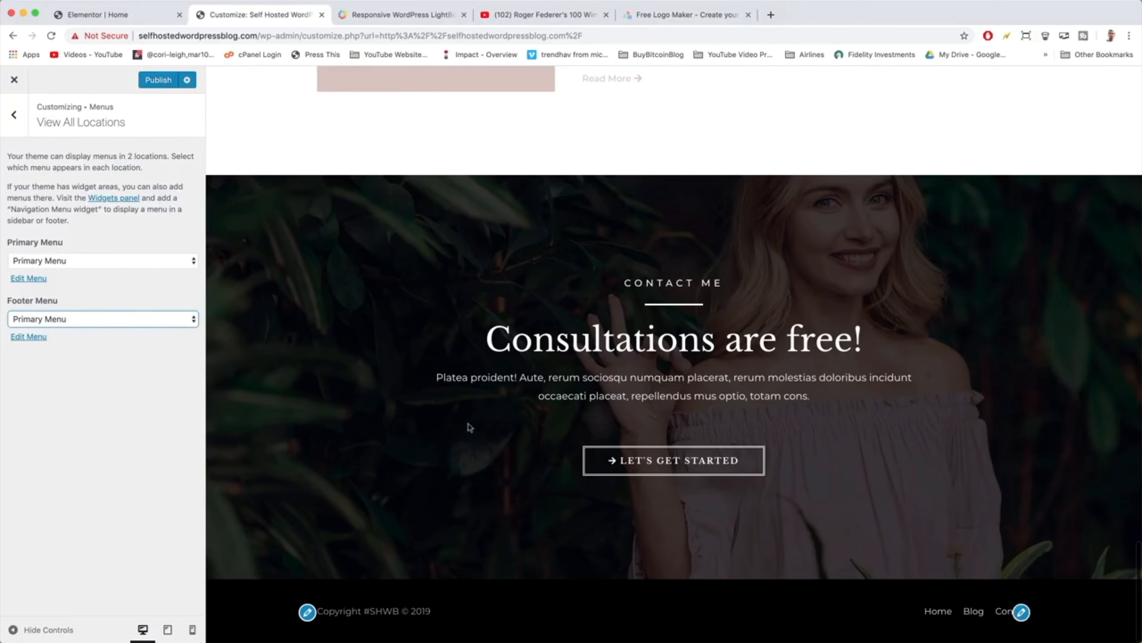
pyautogui.click(164, 84)
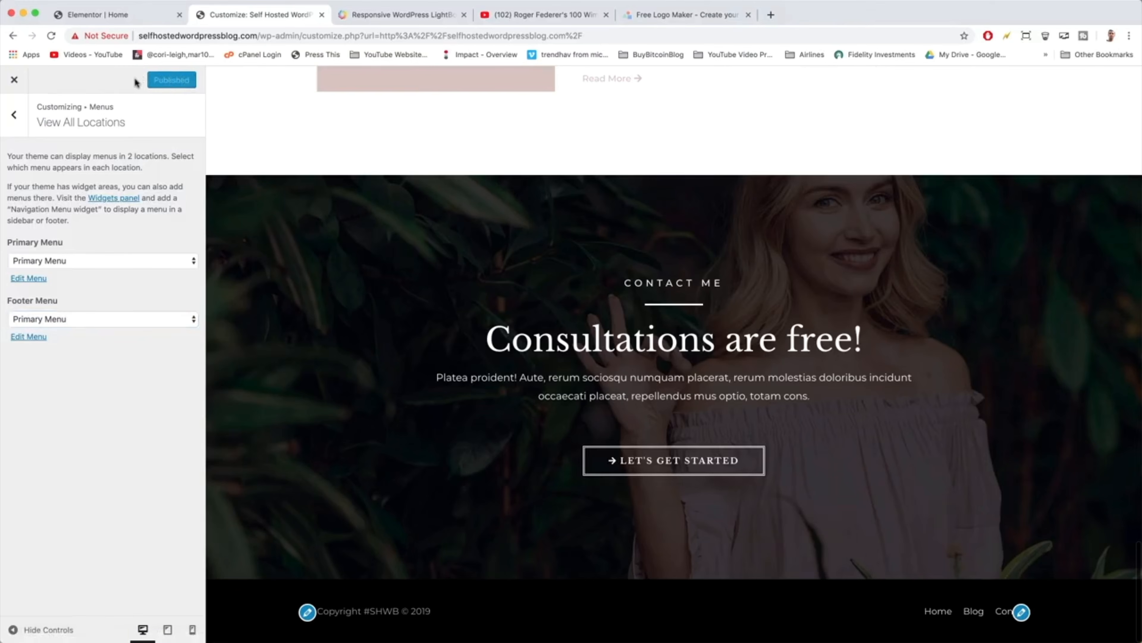
pyautogui.click(16, 80)
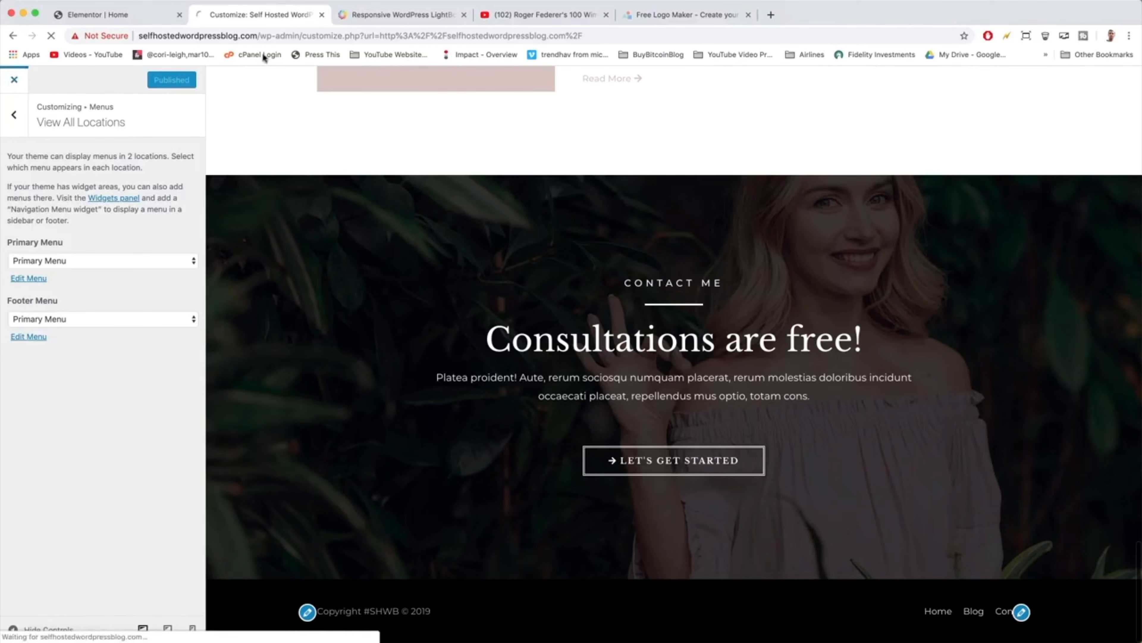
# Close the lightbox article, YouTube video and logo maker pages, keeping the Elementor editor and live site open.
pyautogui.click(464, 15)
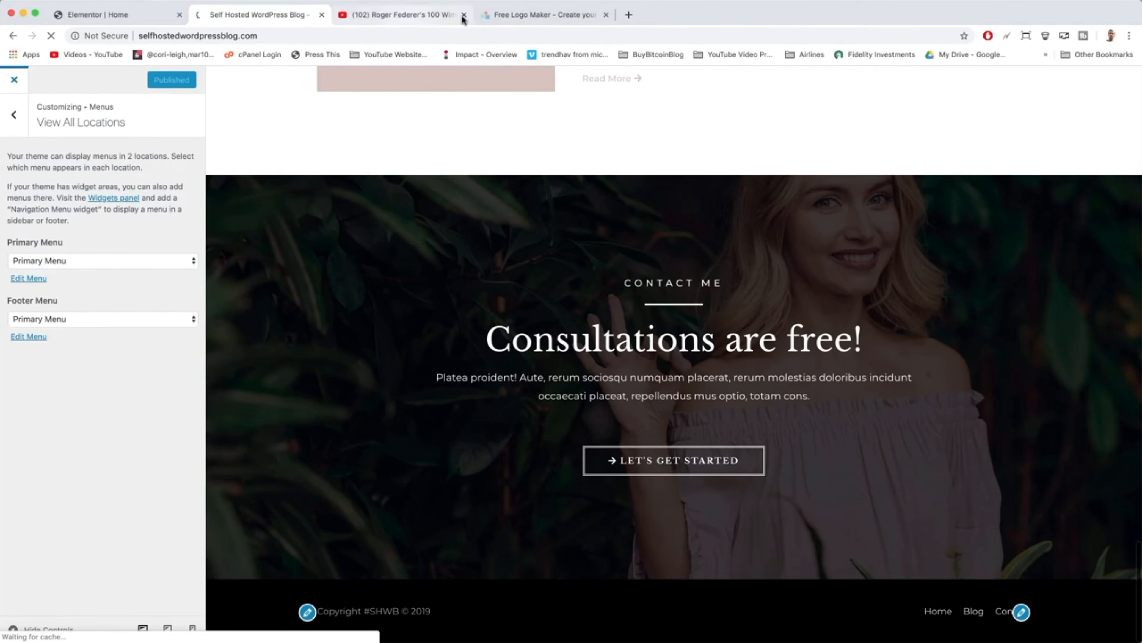
pyautogui.click(464, 15)
pyautogui.click(464, 16)
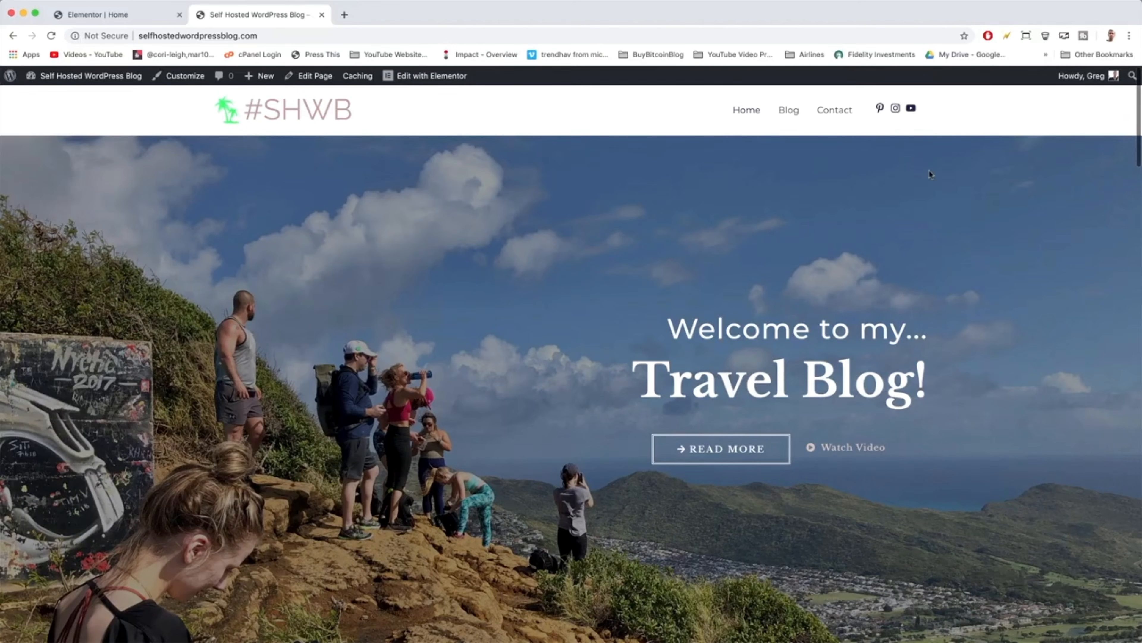
# Review the live homepage from the #SHWB header through the services, testimonials and expertise sections to the footer.
pyautogui.scroll(-10, 930, 175)
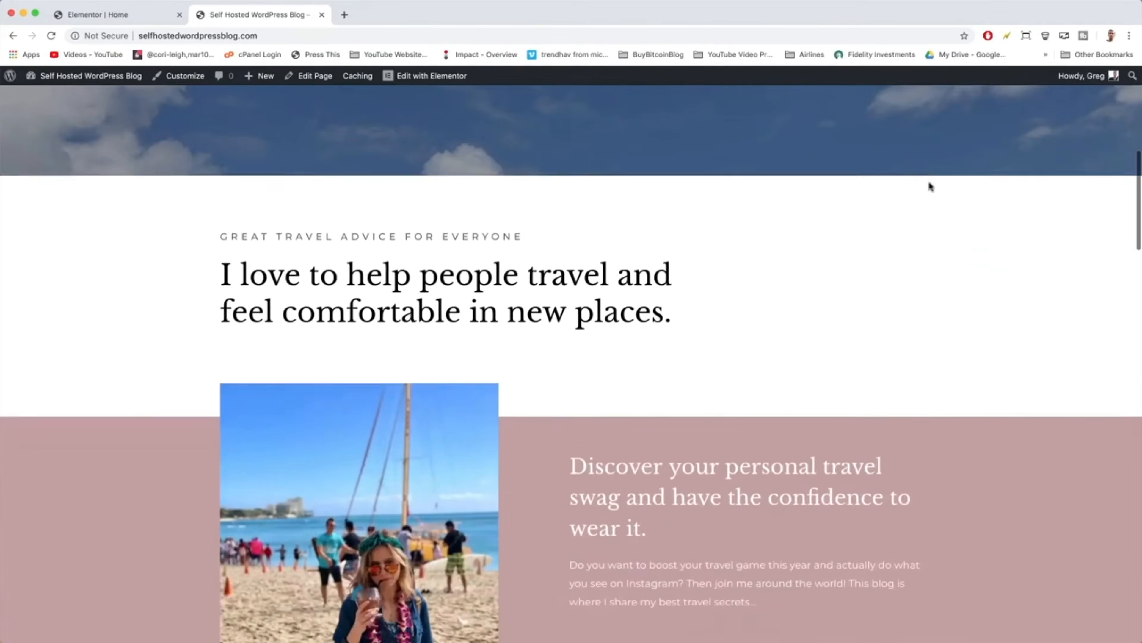
pyautogui.scroll(-15, 929, 183)
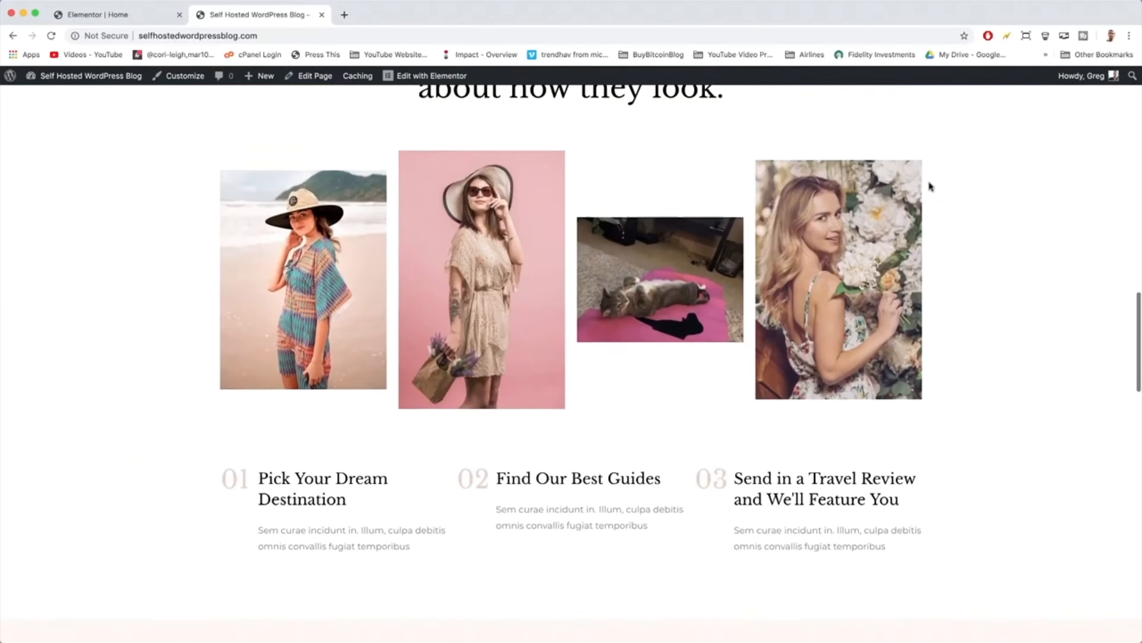
pyautogui.scroll(-15, 930, 186)
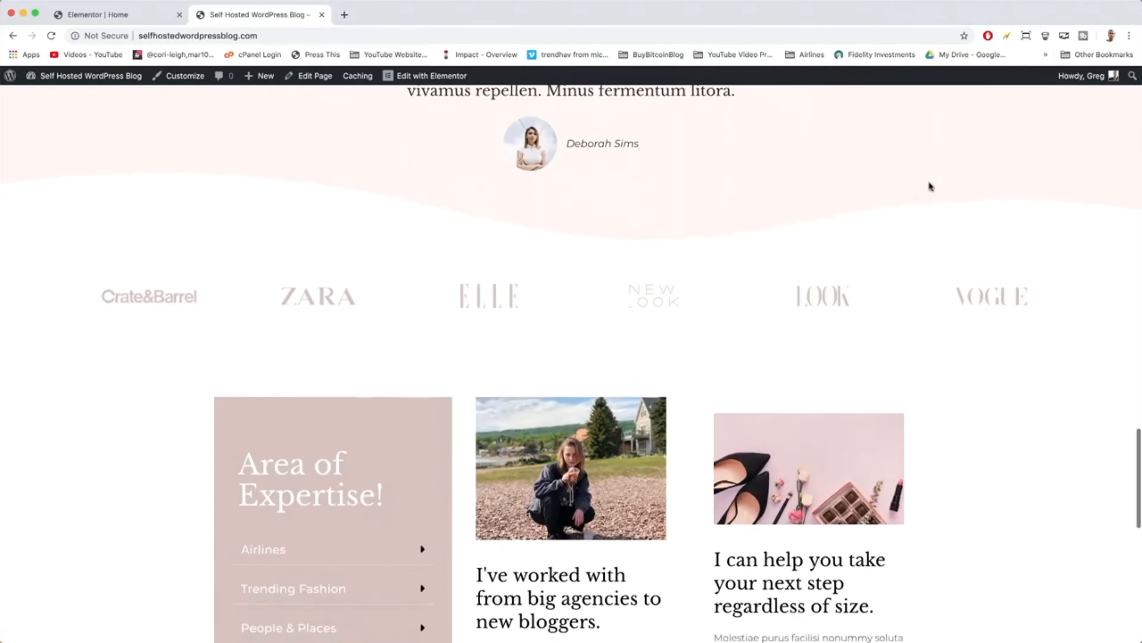
pyautogui.scroll(-15, 930, 186)
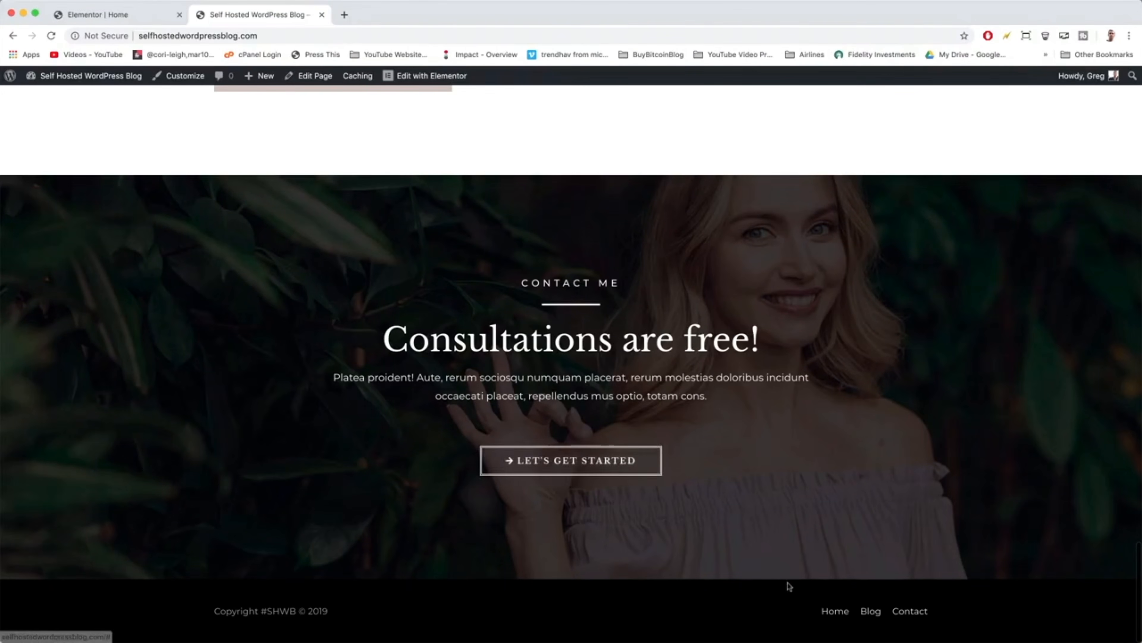
pyautogui.scroll(10, 787, 581)
pyautogui.scroll(7, 787, 585)
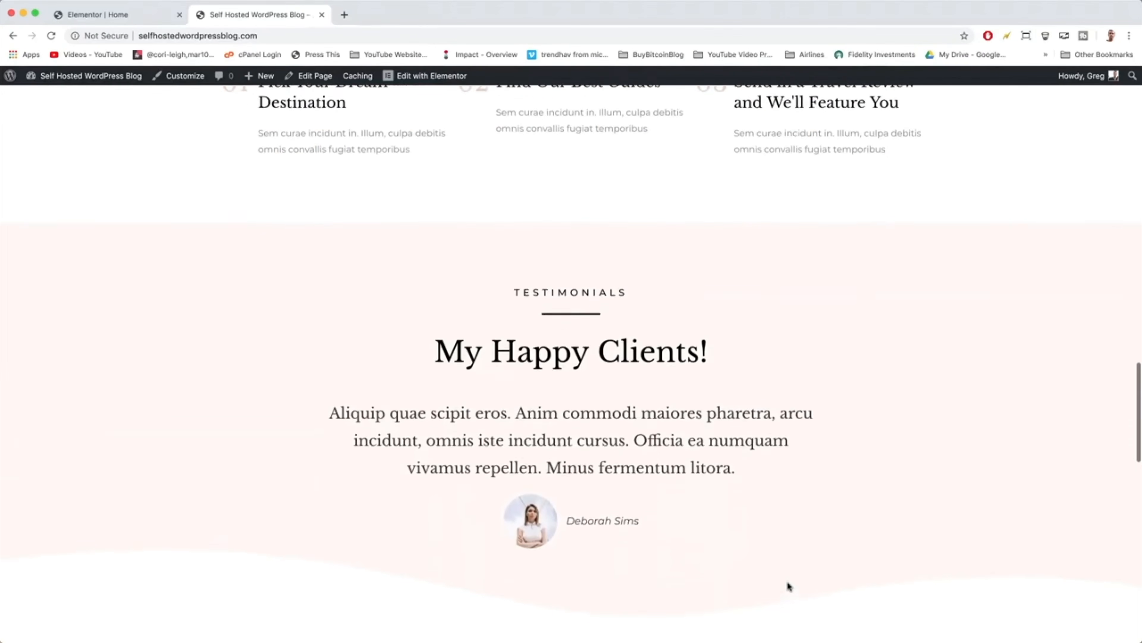
pyautogui.scroll(4, 788, 584)
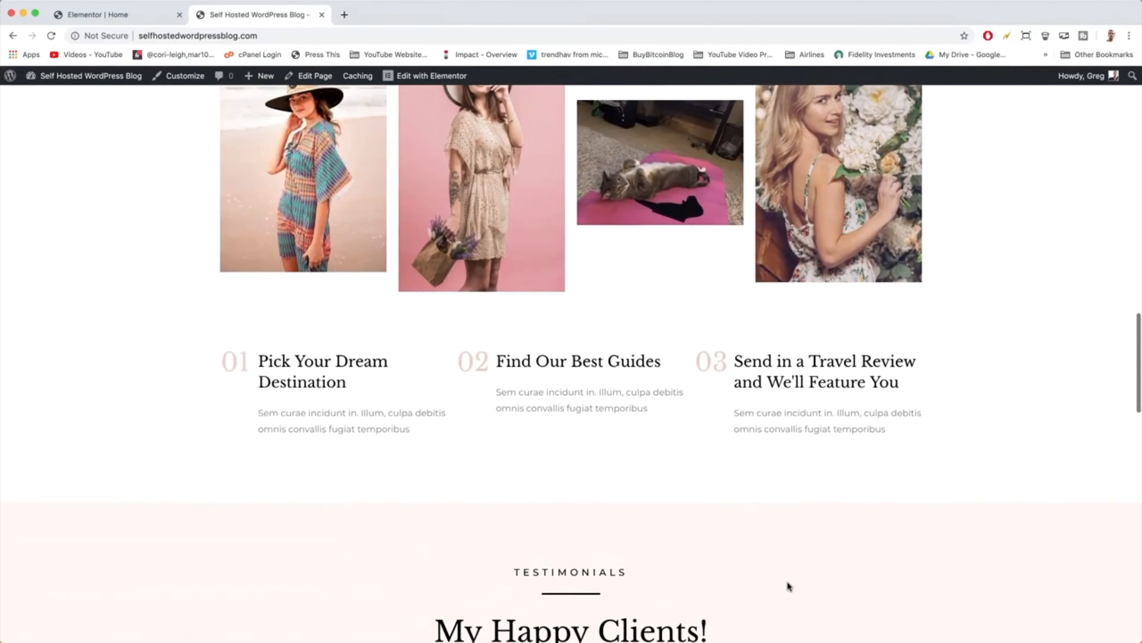
pyautogui.scroll(5, 787, 584)
pyautogui.scroll(2, 787, 581)
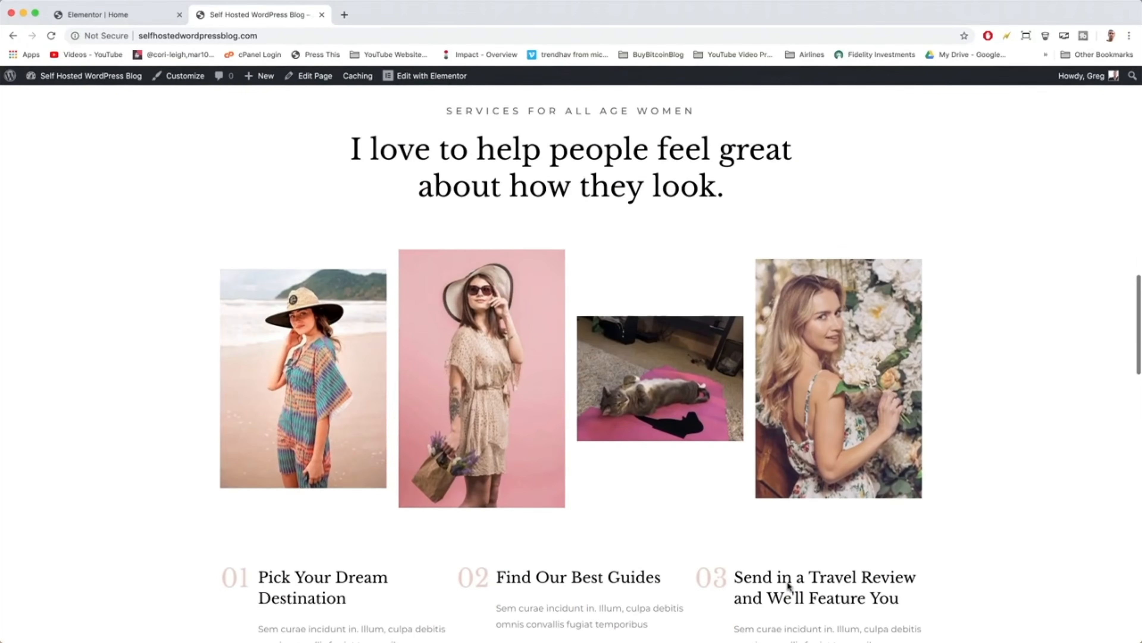
pyautogui.scroll(15, 787, 580)
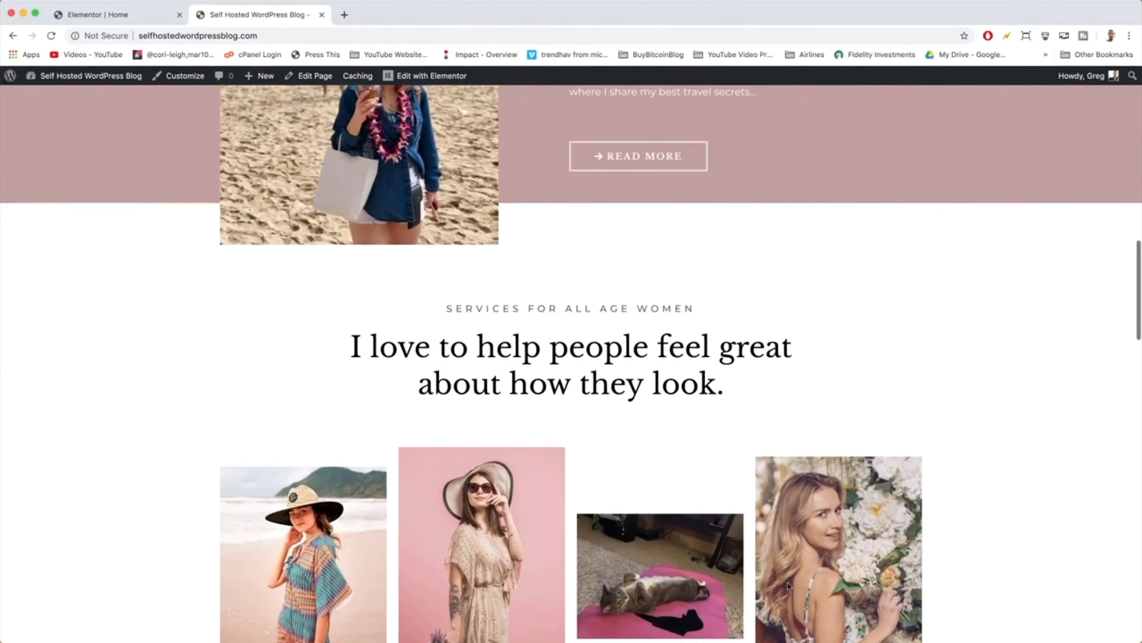
pyautogui.scroll(10, 787, 581)
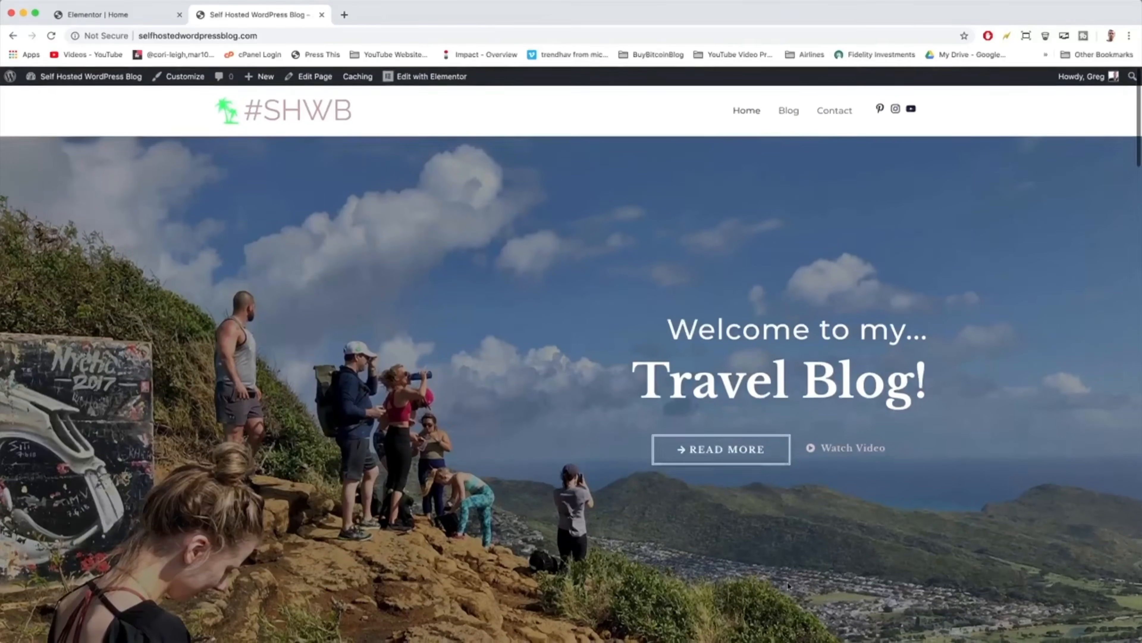
pyautogui.scroll(-5, 634, 280)
pyautogui.scroll(5, 635, 280)
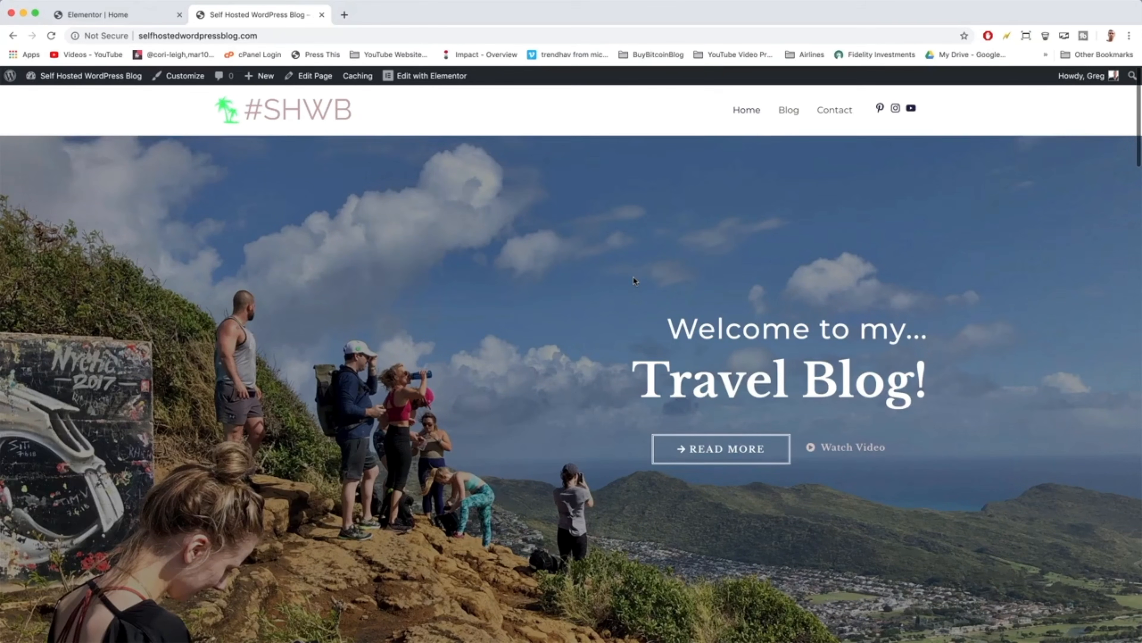
pyautogui.scroll(-5, 635, 280)
pyautogui.scroll(-10, 633, 276)
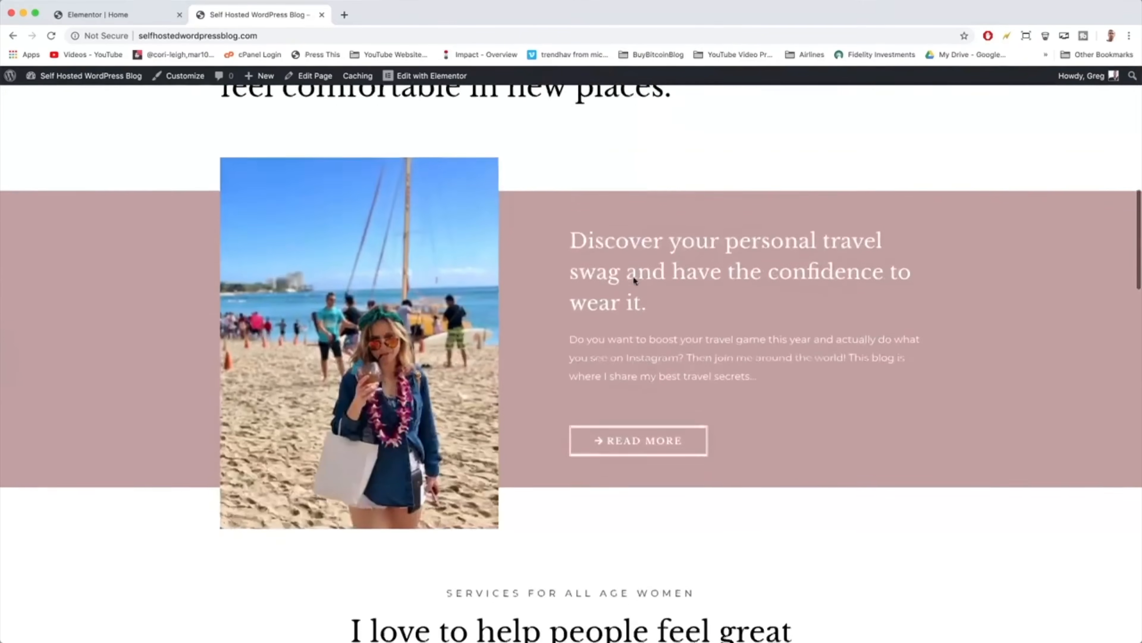
pyautogui.scroll(-13, 634, 274)
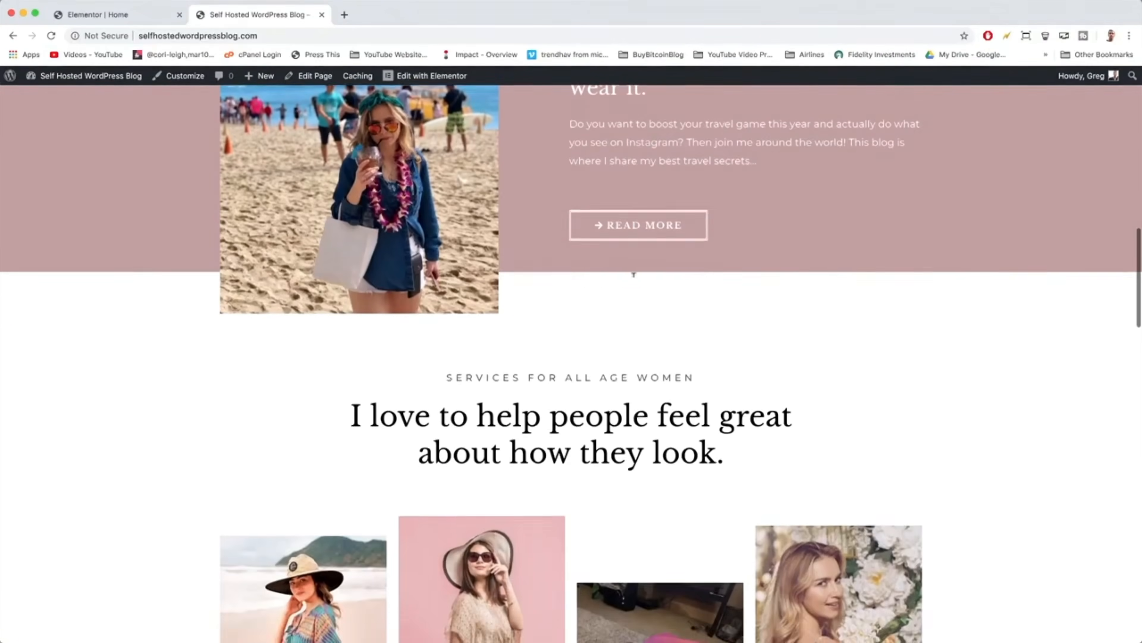
pyautogui.scroll(-20, 634, 281)
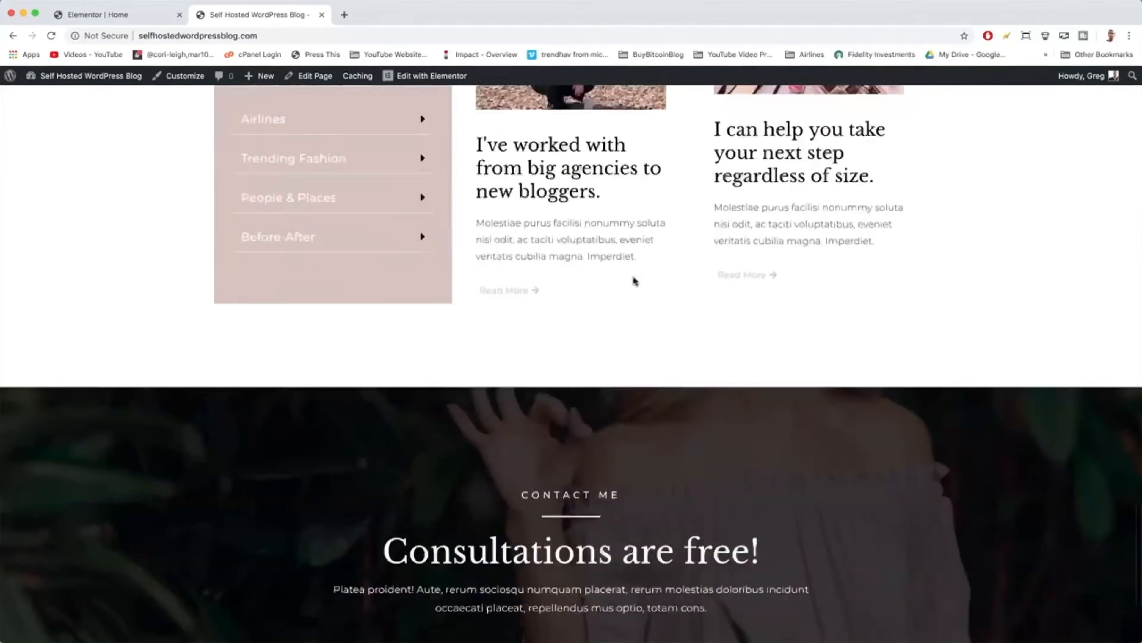
pyautogui.scroll(15, 638, 492)
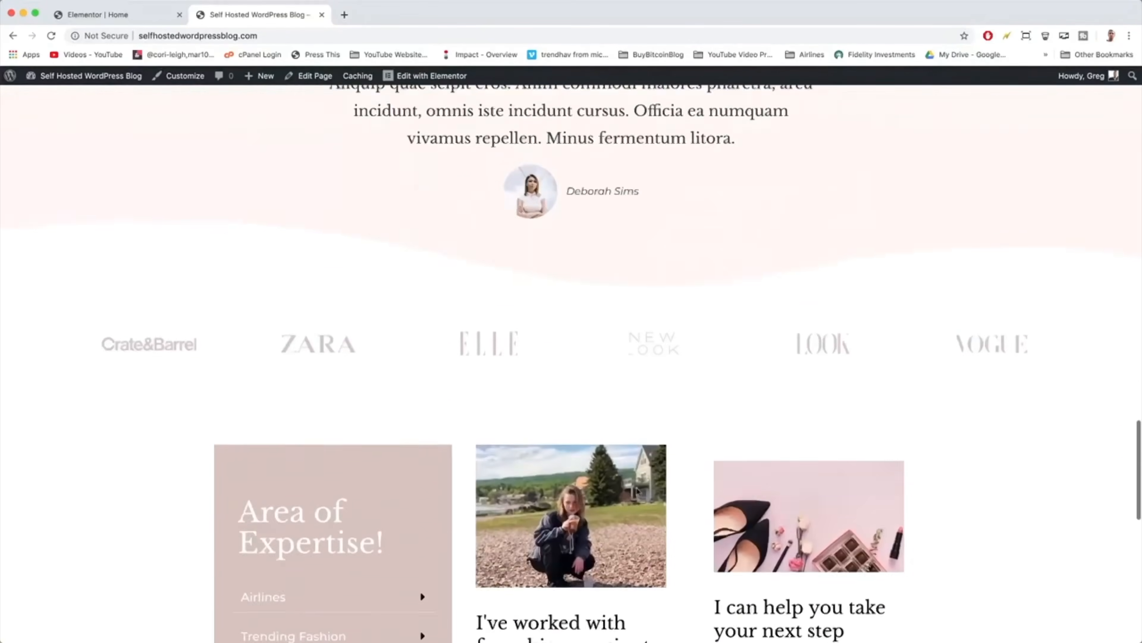
pyautogui.scroll(8, 636, 486)
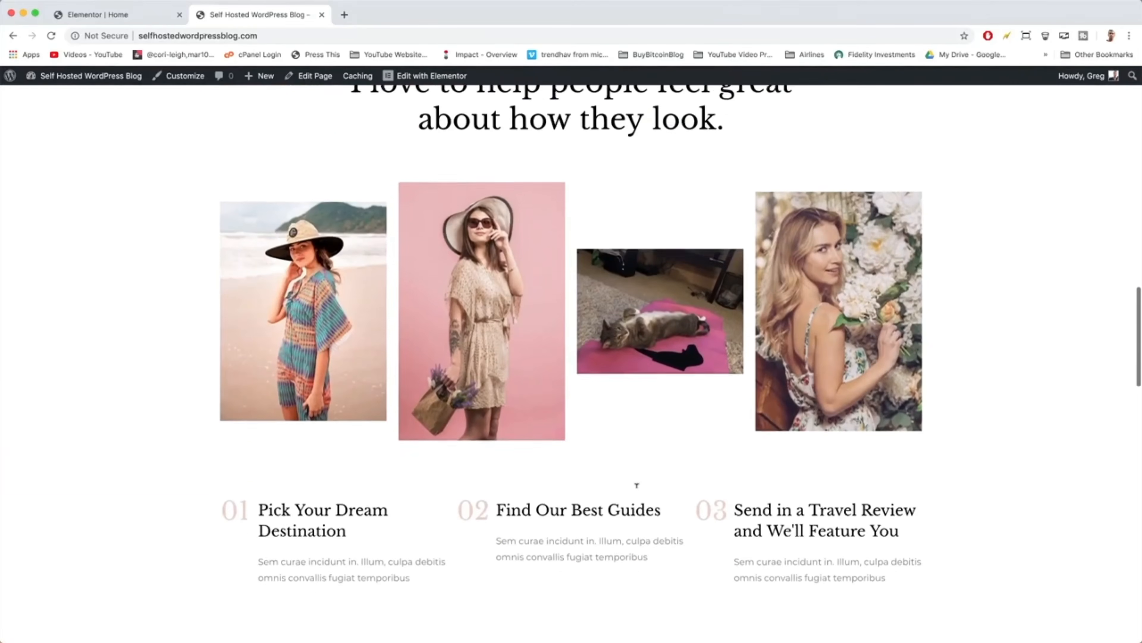
pyautogui.scroll(1, 572, 360)
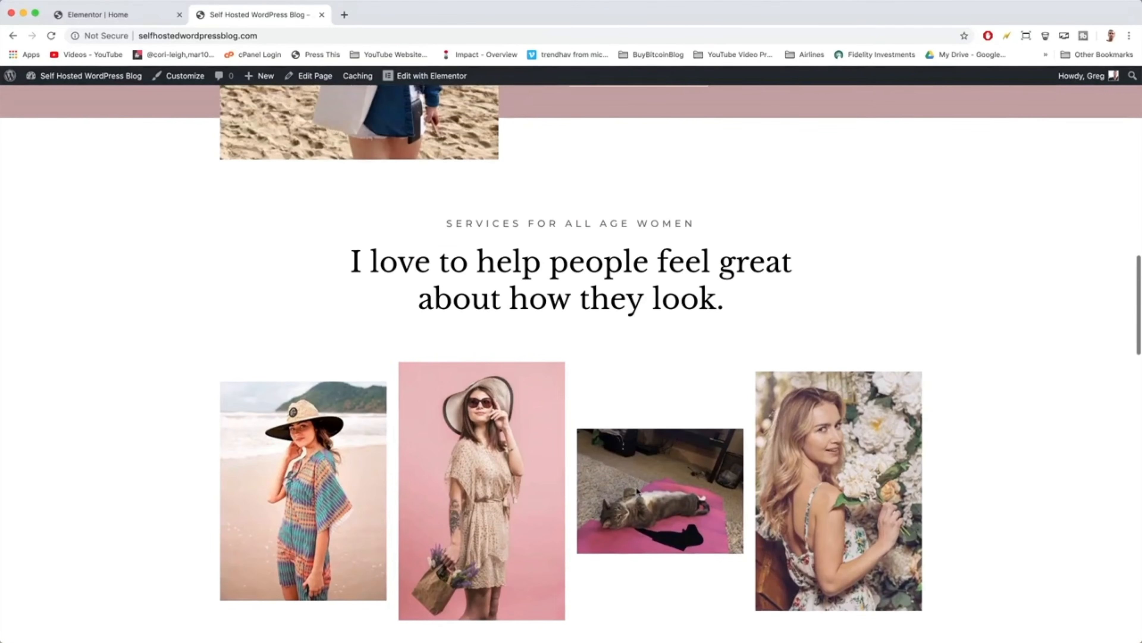
pyautogui.scroll(10, 635, 486)
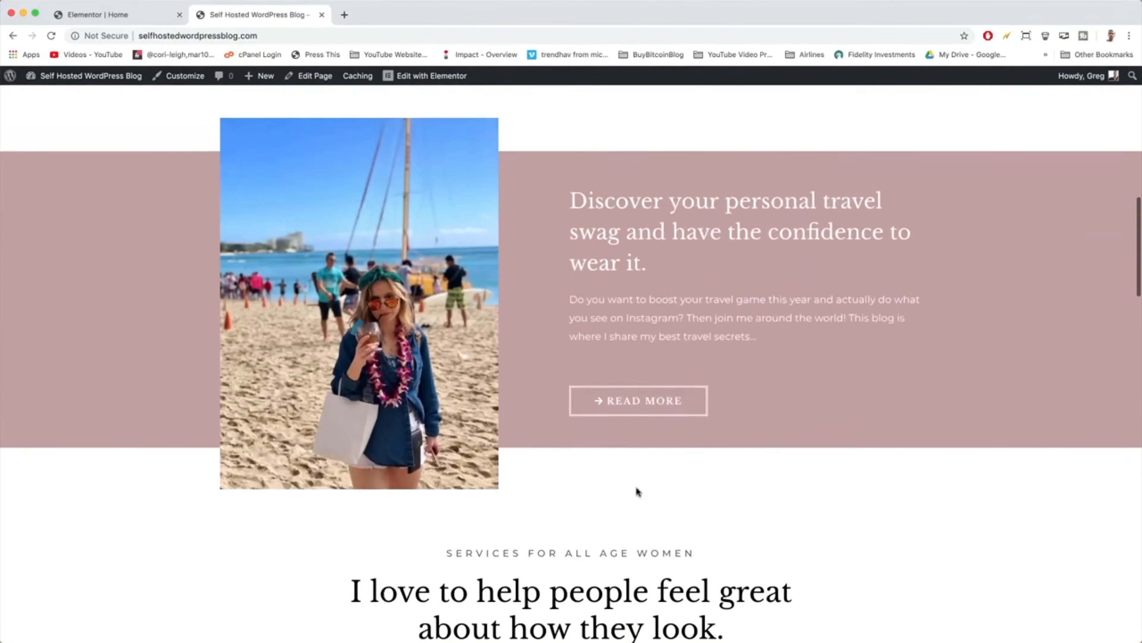
pyautogui.scroll(10, 637, 487)
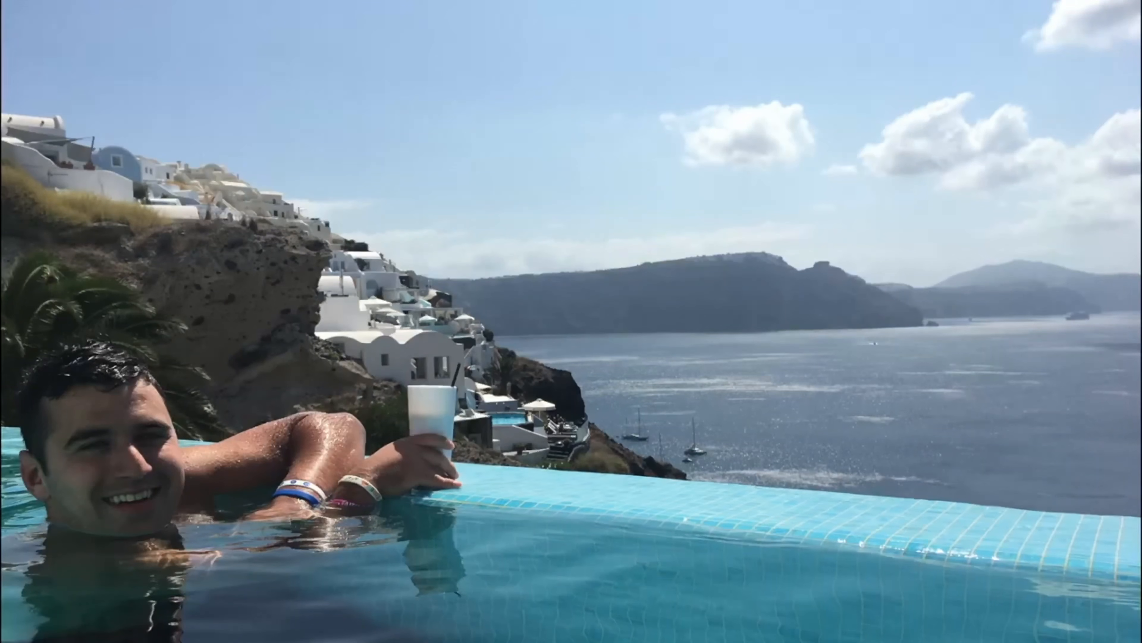